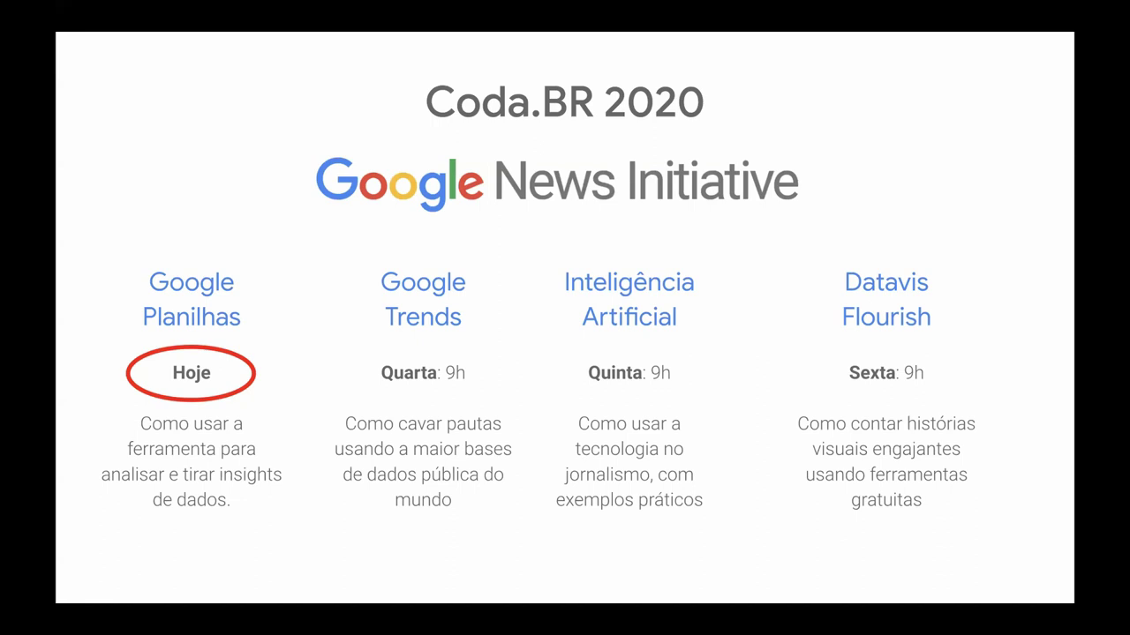
Advance the slideshow to the closing 'Fala comigo' contact slide with the Twitter link
key("Right")
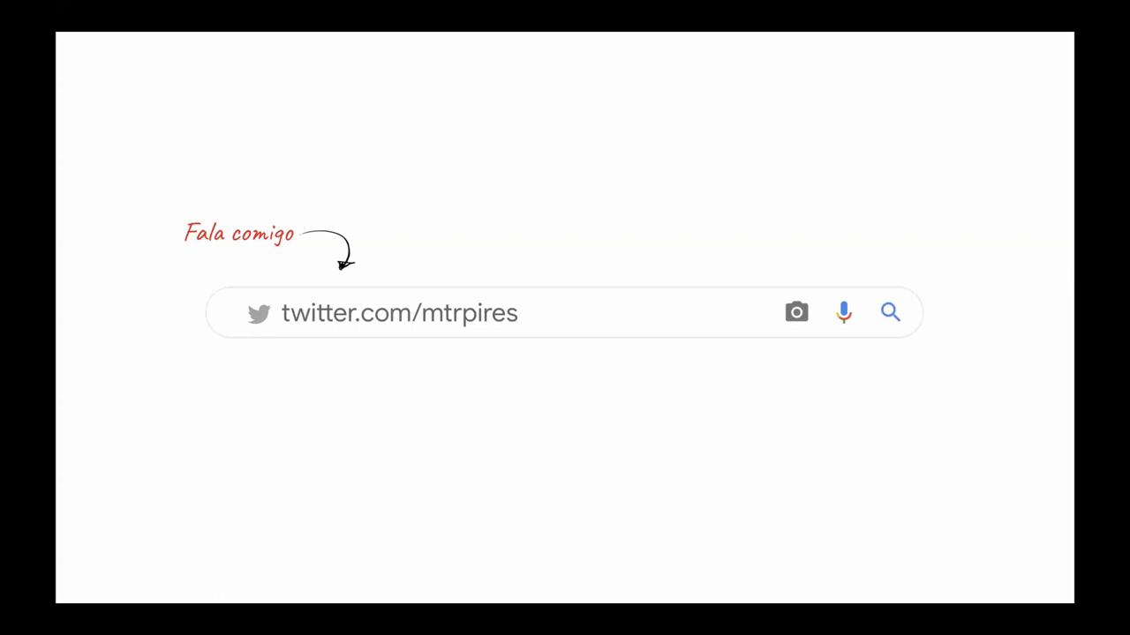
Exit the slideshow back to the editor on the Painel Jornalismo title slide
mouse_move(637, 632)
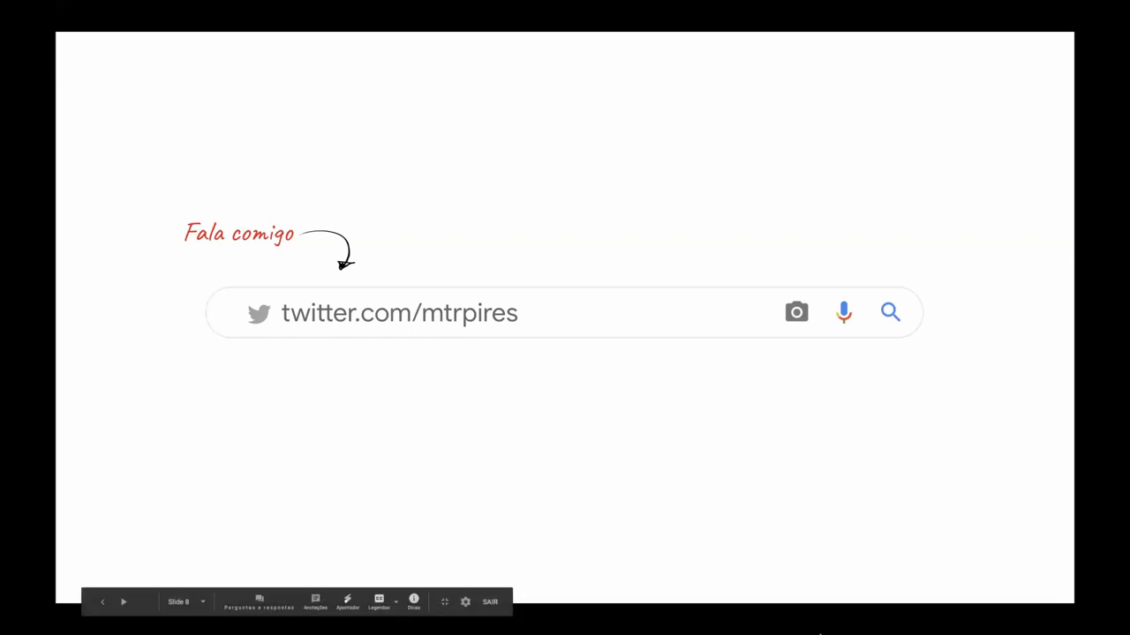
key("Escape")
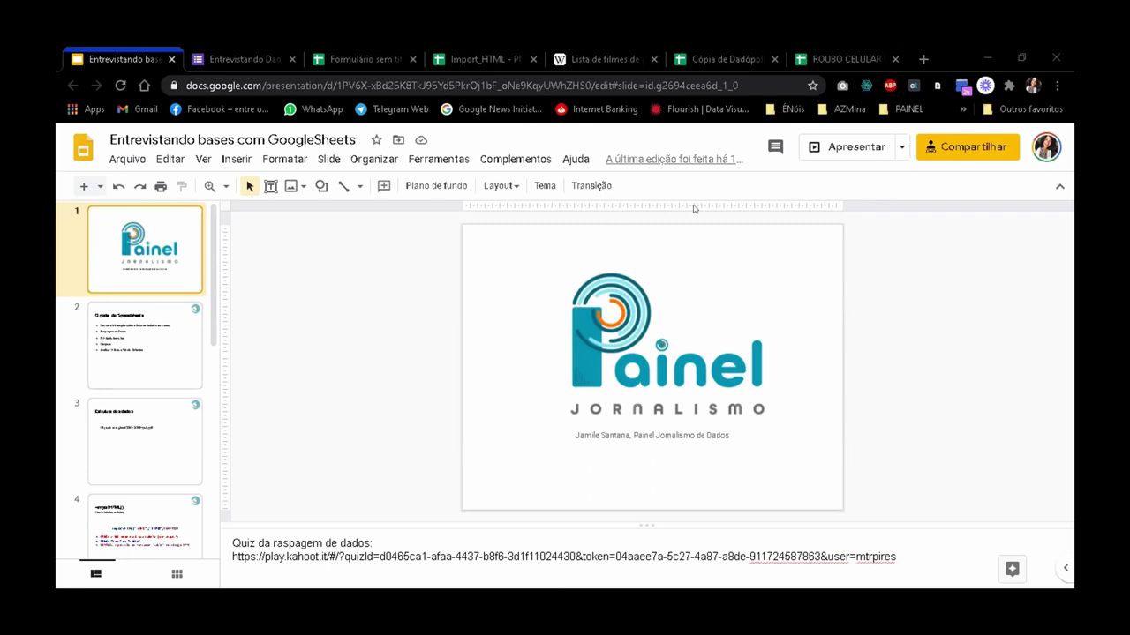
Present the deck full screen and move to the 'O poder do Spreadsheets' agenda slide
key("ctrl+F5")
left_click(493, 315)
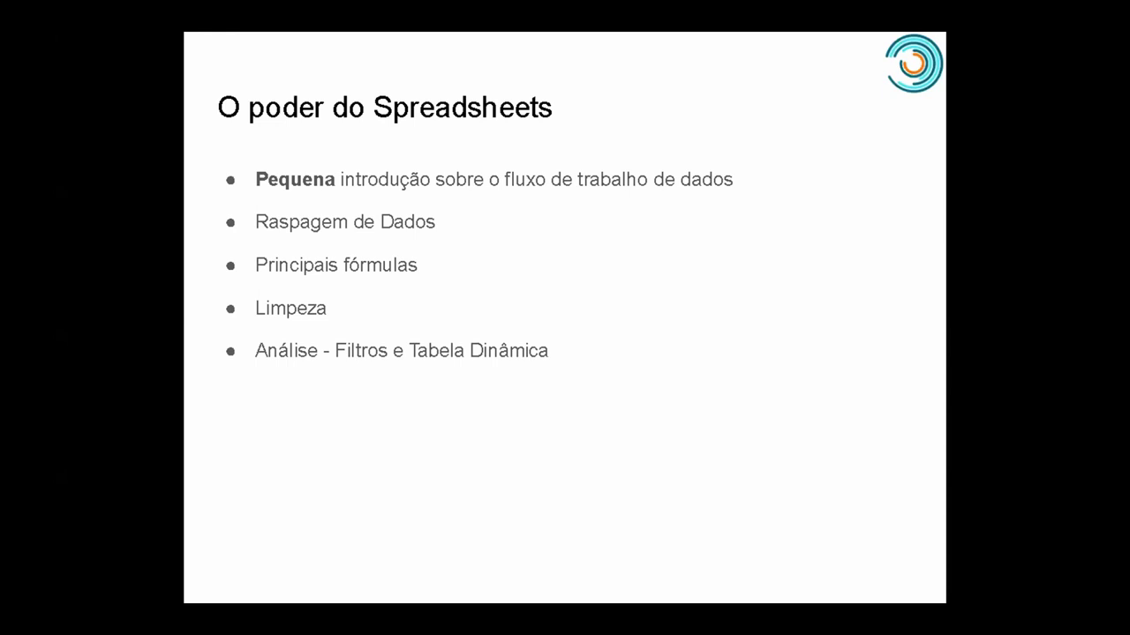
Move forward to the 'Estrutura dos dados' slide showing the Google Forms link
key("Right")
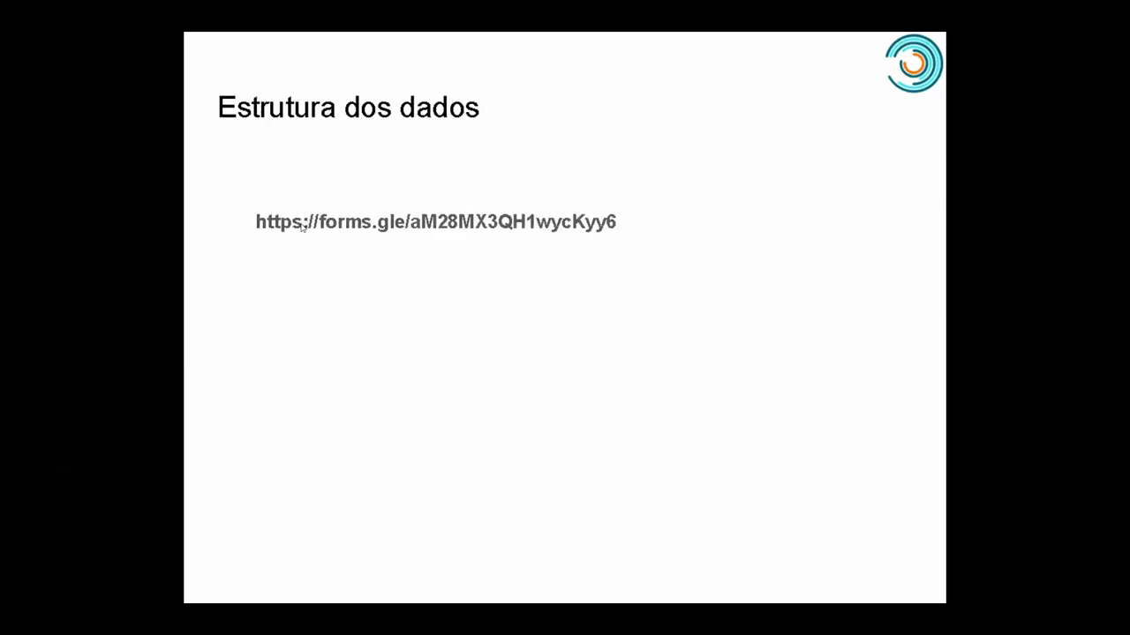
Glance at the =importHTML() slide, step back, then show the 'Formulário sem título (respostas)' spreadsheet
key("Right")
key("Left")
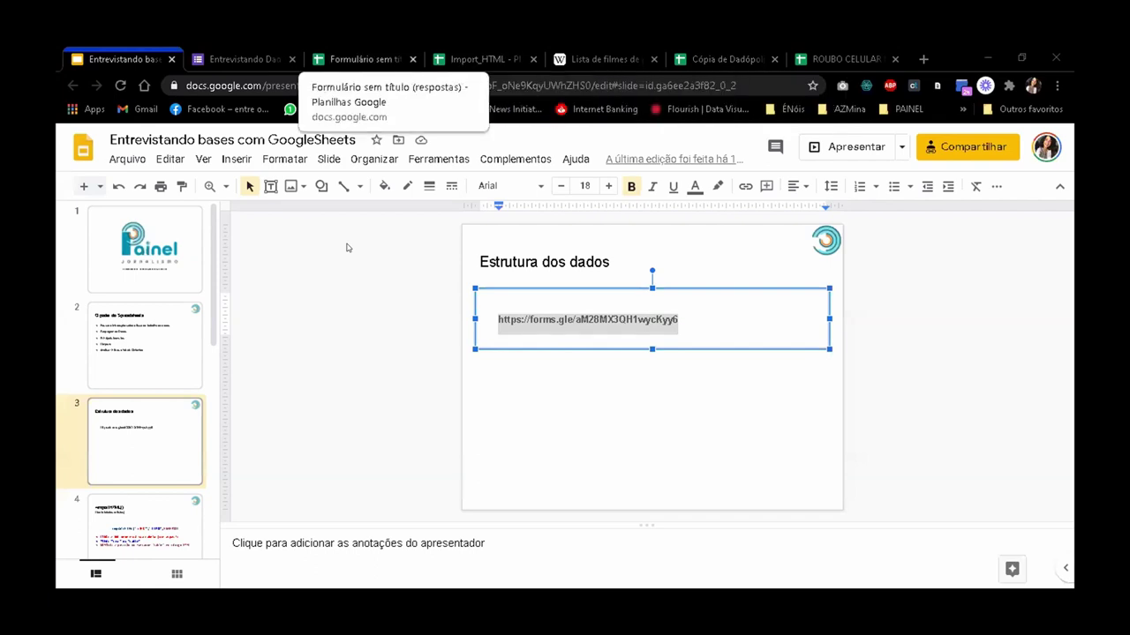
left_click(354, 67)
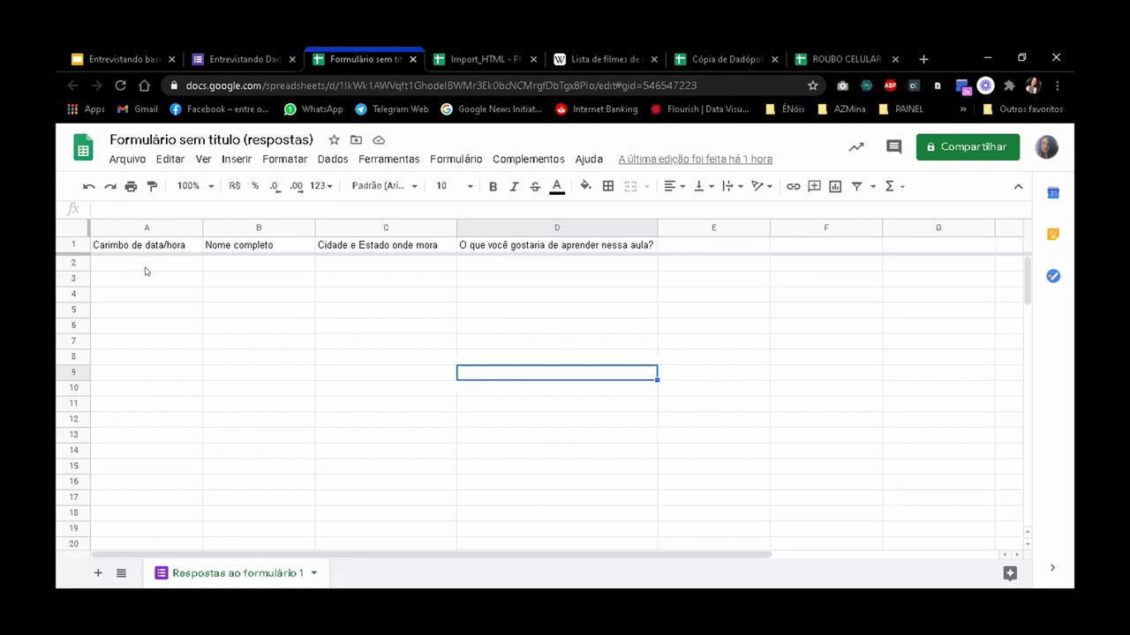
Select cell A2 while the first six live form submissions arrive
left_click(147, 267)
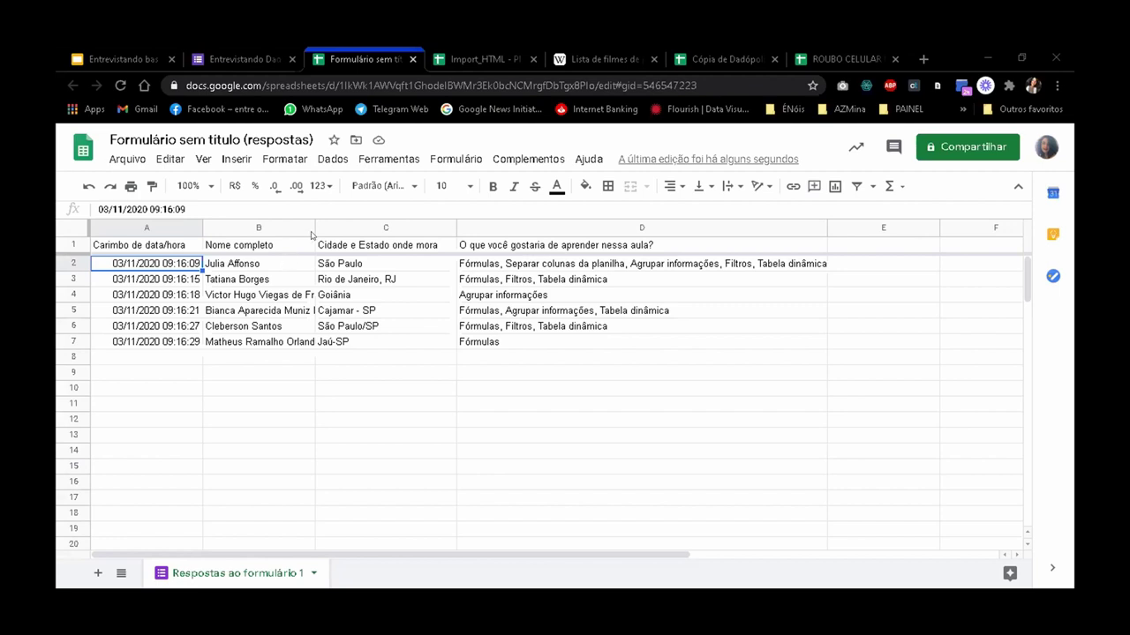
Widen column B to fit full names and browse the 26 responses in rows 2–27
mouse_move(314, 224)
left_mouse_down()
mouse_move(385, 225)
mouse_move(363, 225)
left_mouse_up()
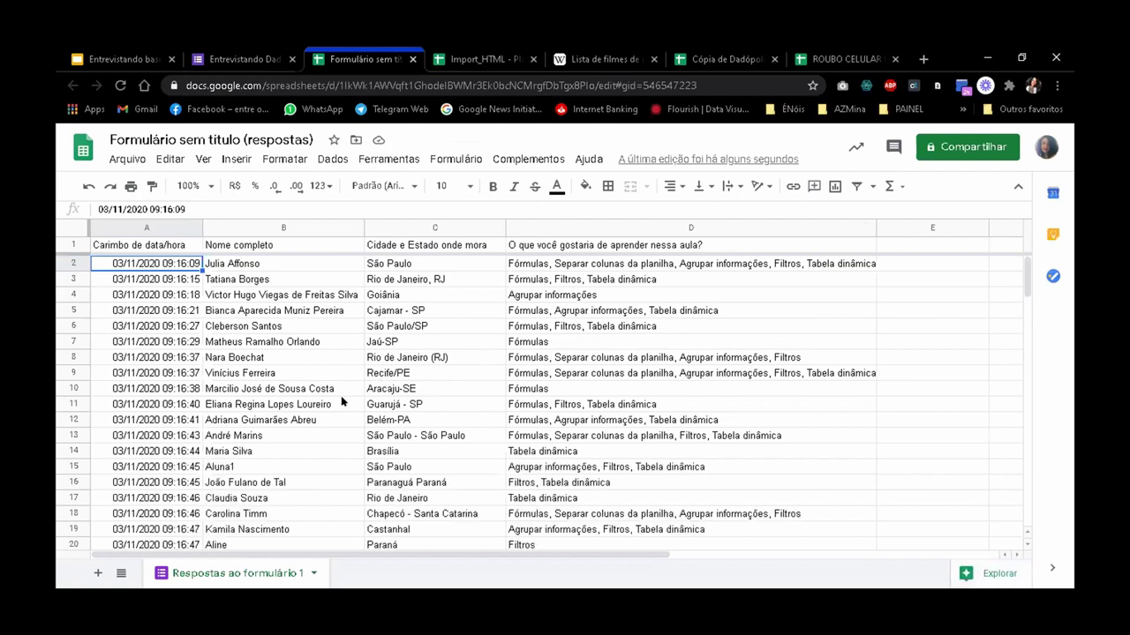
scroll(341, 400, "down", 2)
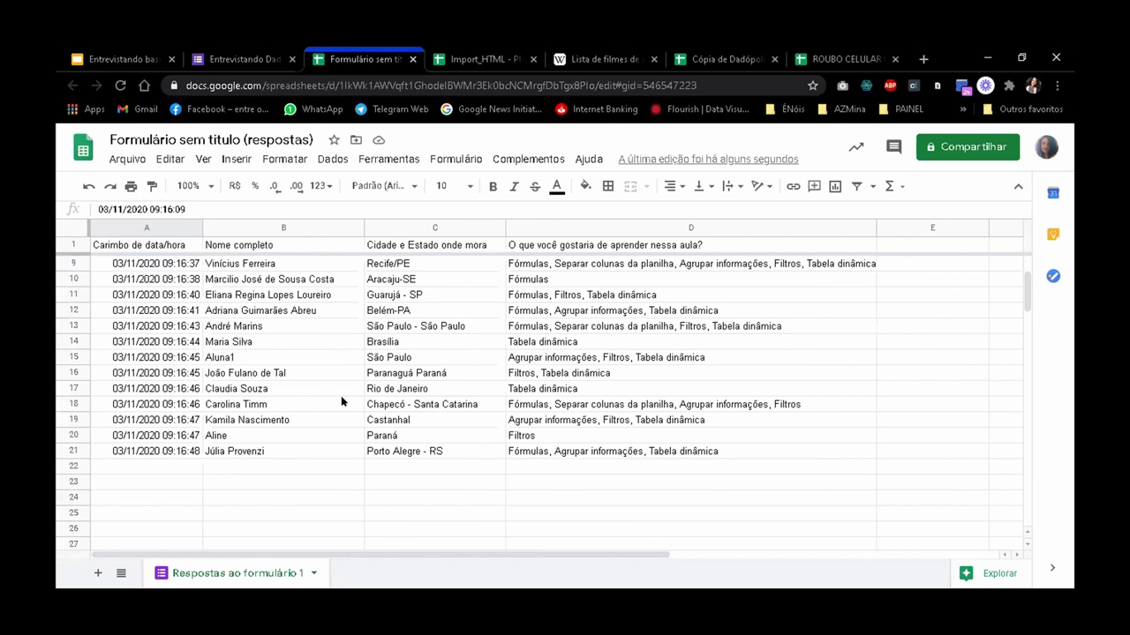
scroll(341, 396, "up", 2)
scroll(340, 402, "down", 5)
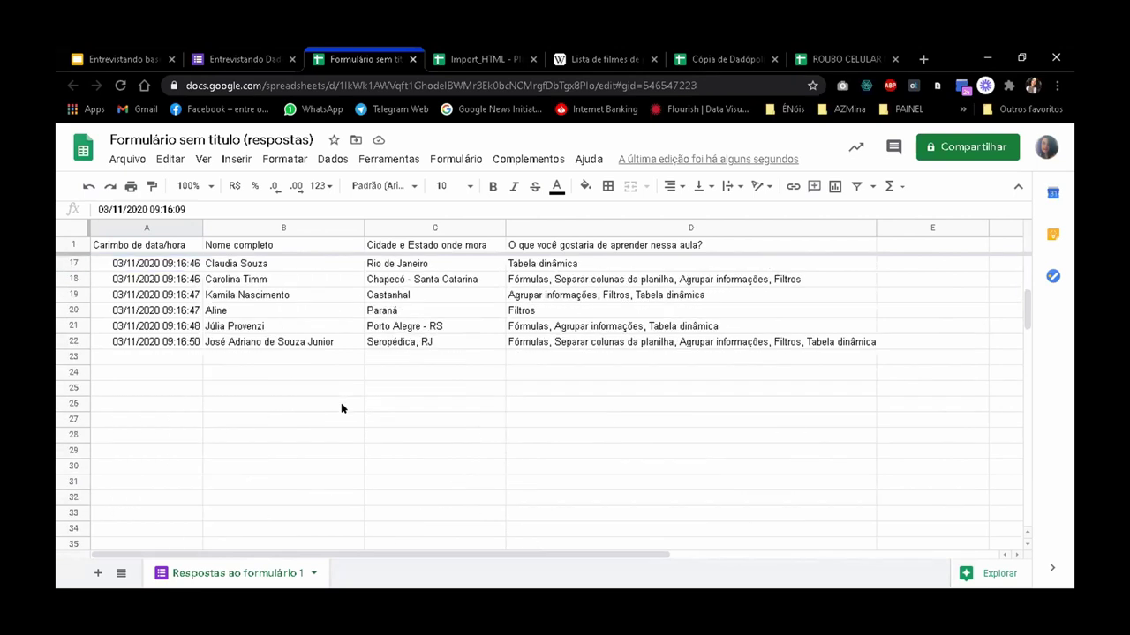
scroll(342, 405, "up", 5)
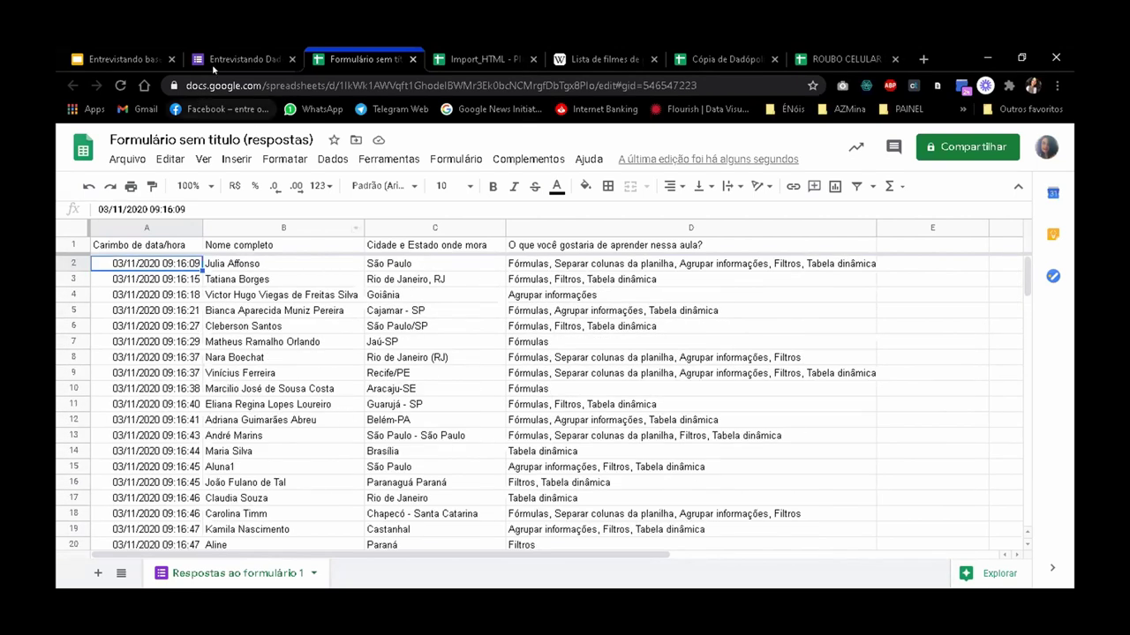
scroll(320, 469, "down", 4)
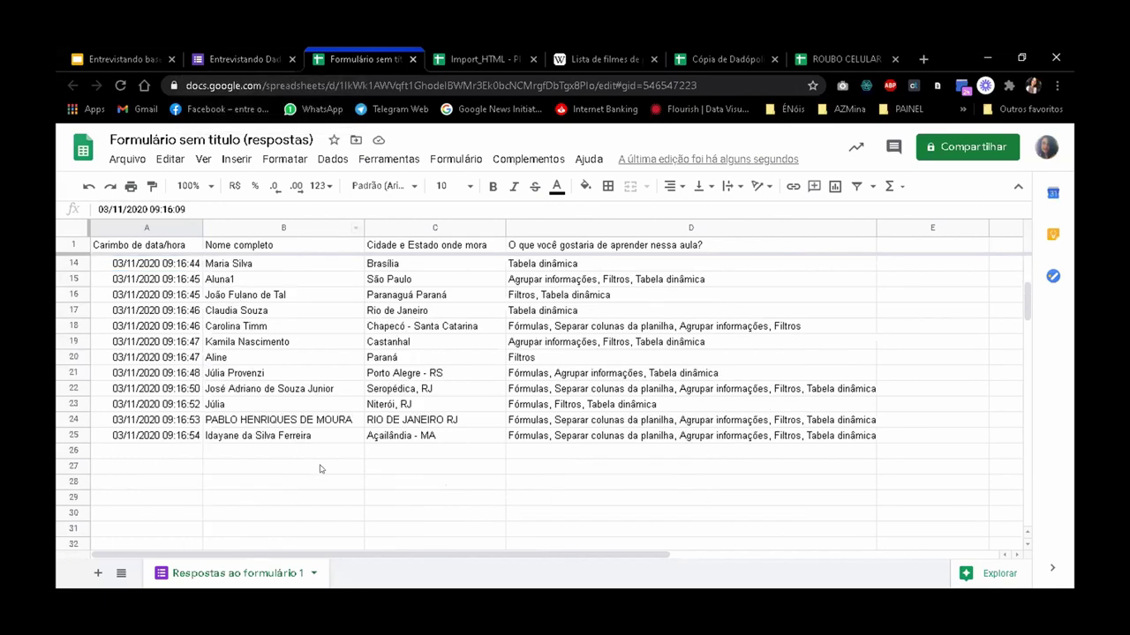
scroll(321, 469, "up", 4)
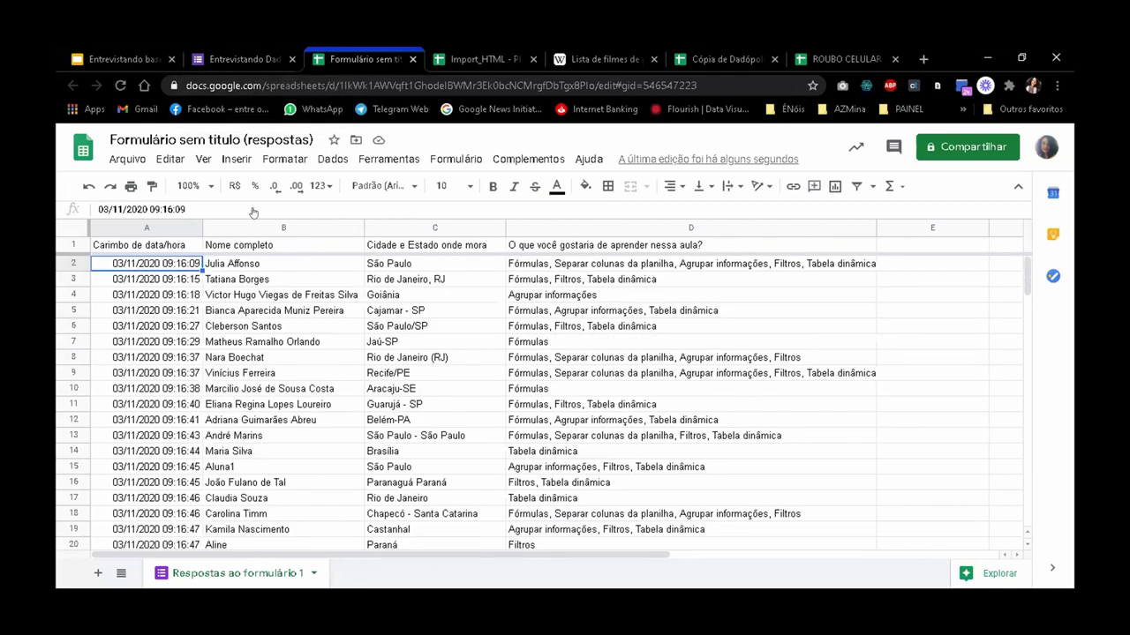
scroll(262, 269, "down", 2)
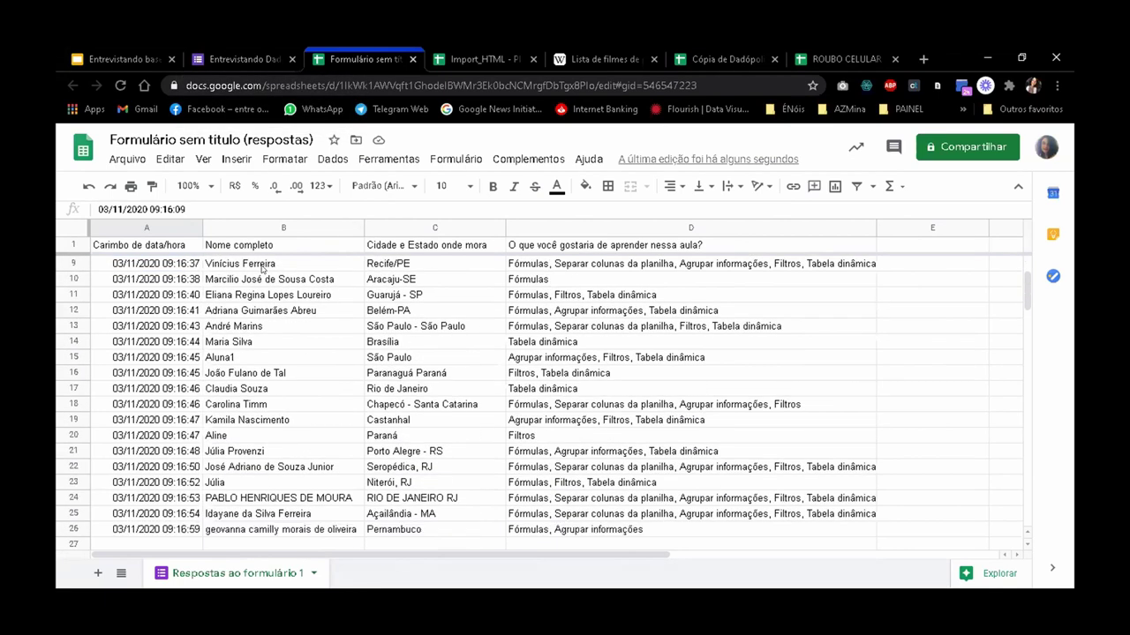
scroll(272, 348, "down", 2)
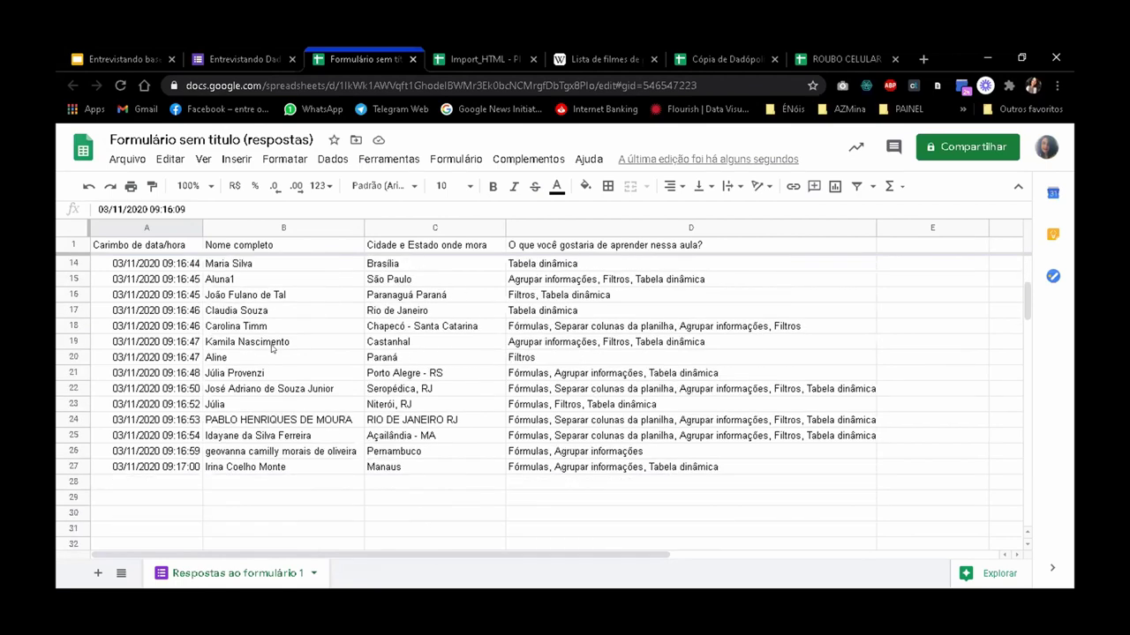
scroll(273, 348, "up", 4)
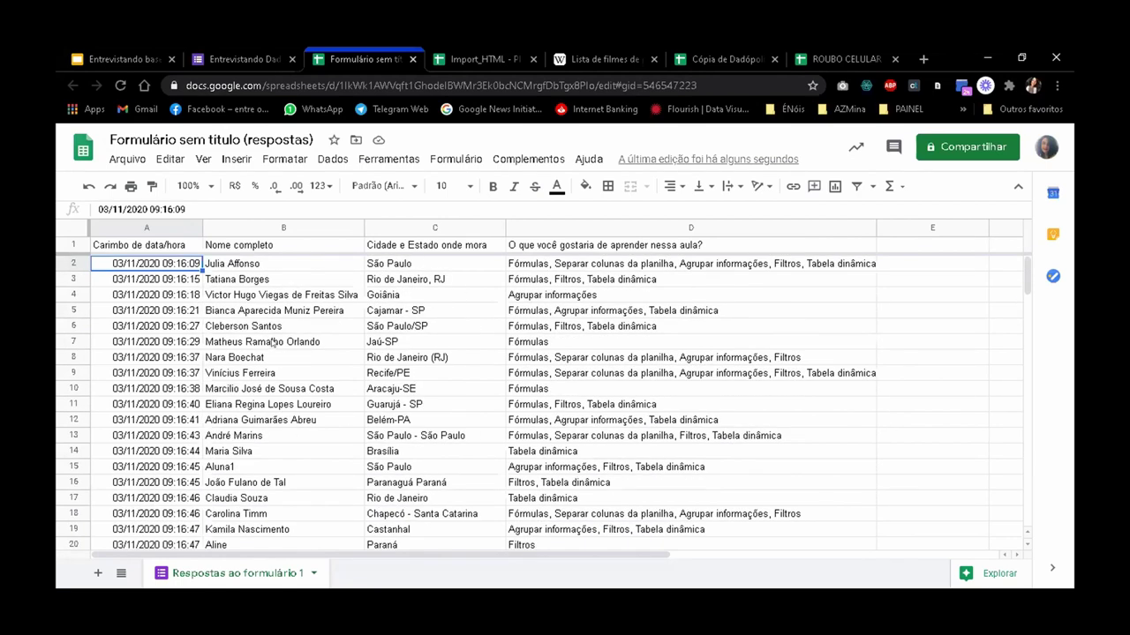
Turn off 'Aceitando respostas' in the form at 31 responses and return to the sheet
left_click(247, 62)
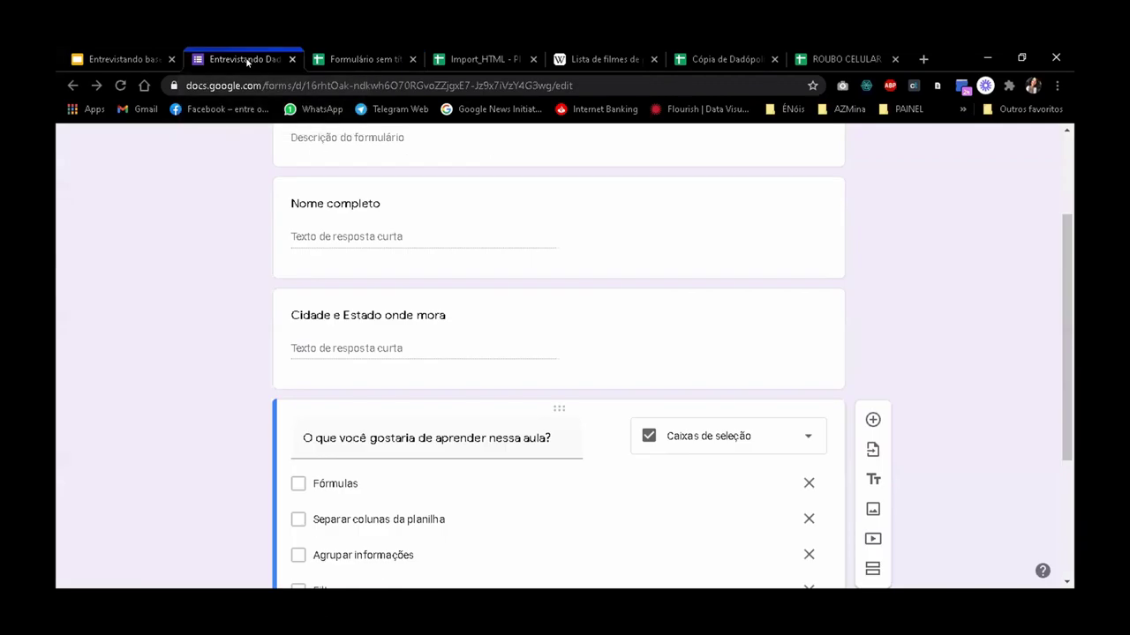
scroll(538, 374, "up", 2)
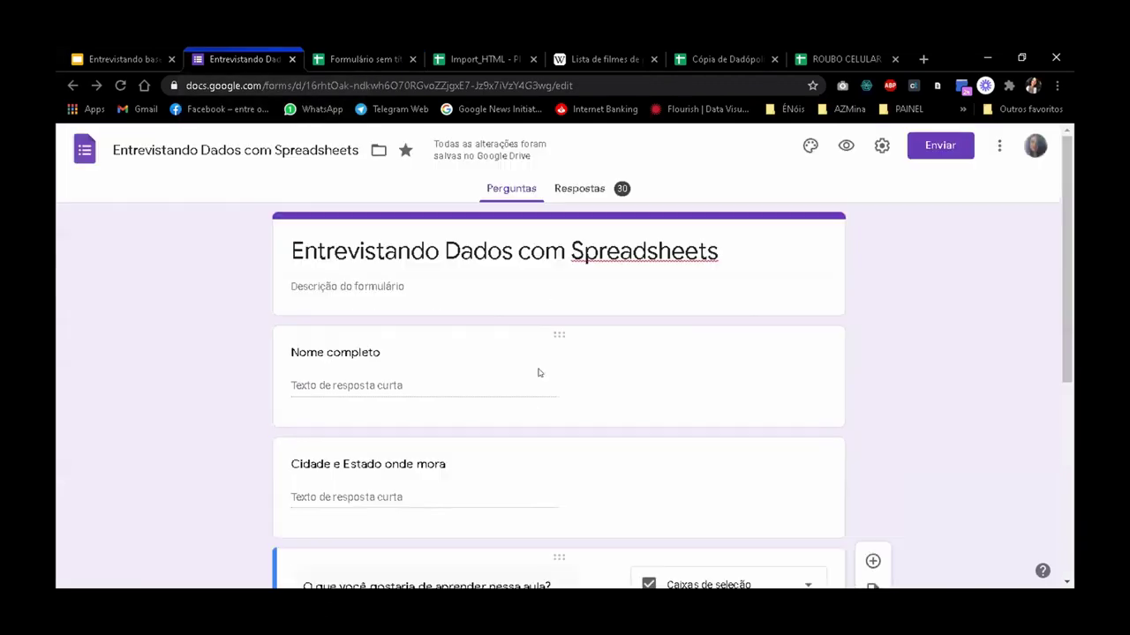
left_click(571, 189)
left_click(812, 285)
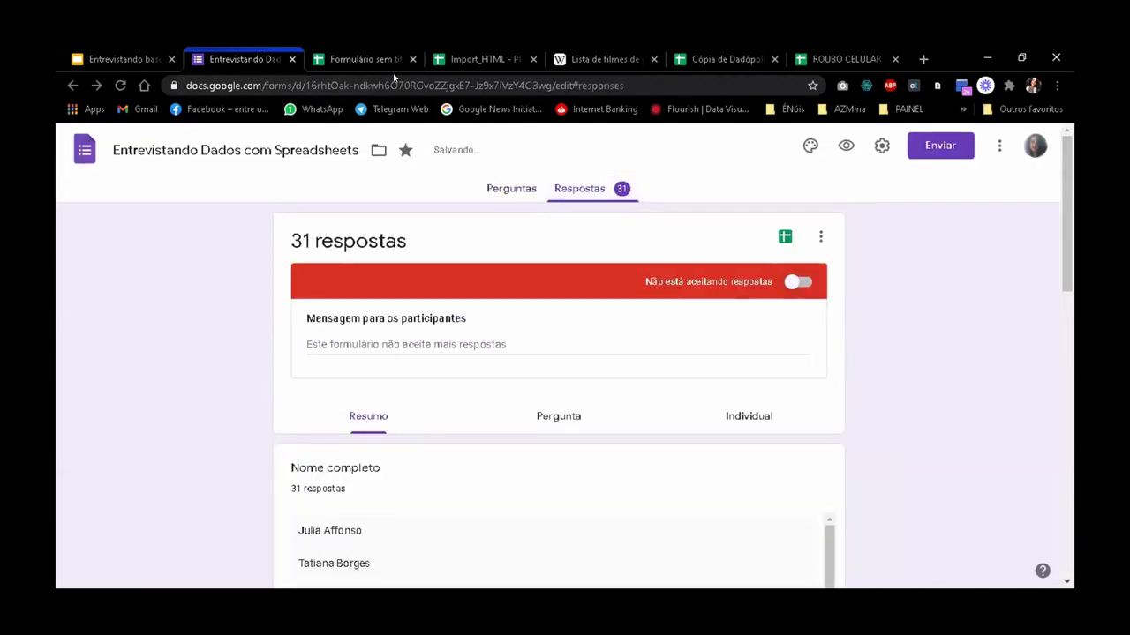
left_click(366, 59)
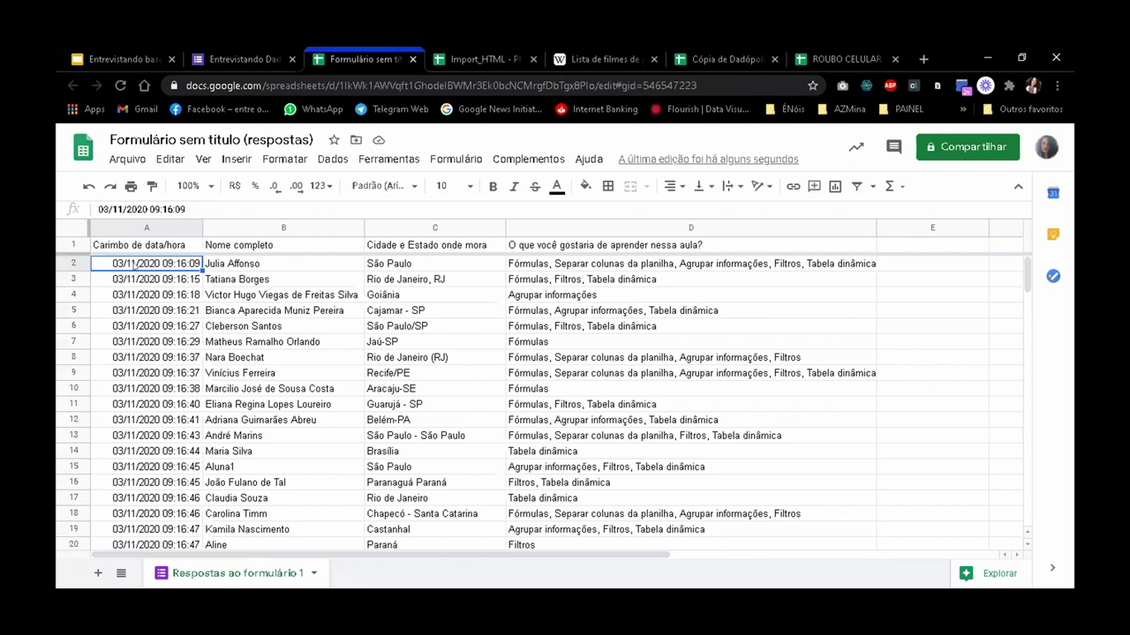
Review the first response's timestamp in A2, city São Paulo in C2 and name in B2
key("Down")
left_click(128, 267)
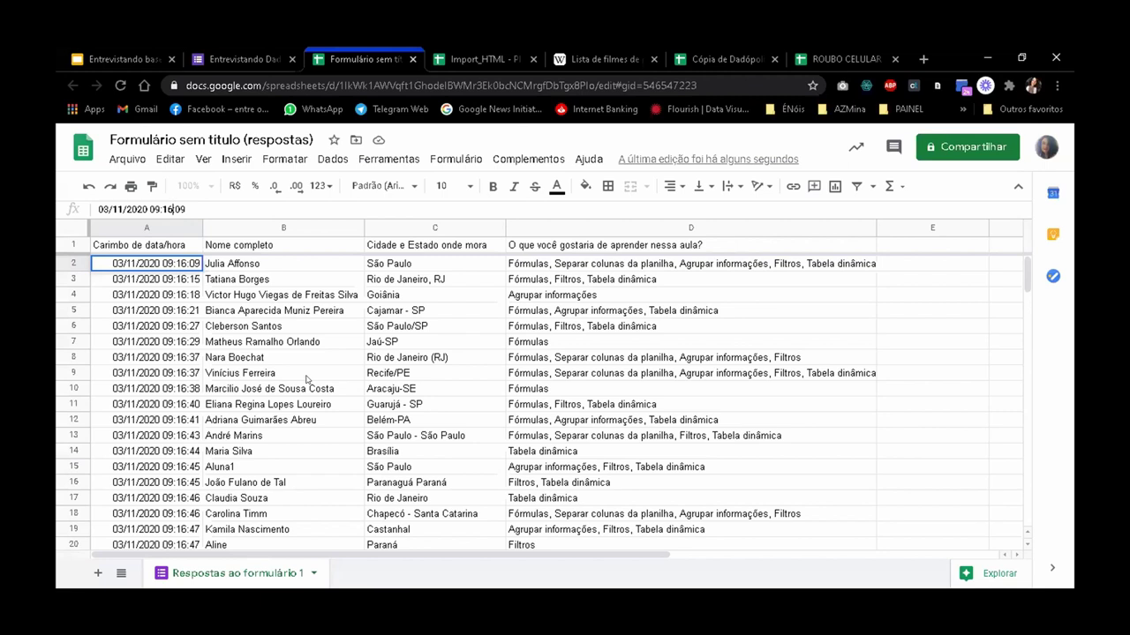
left_click(407, 267)
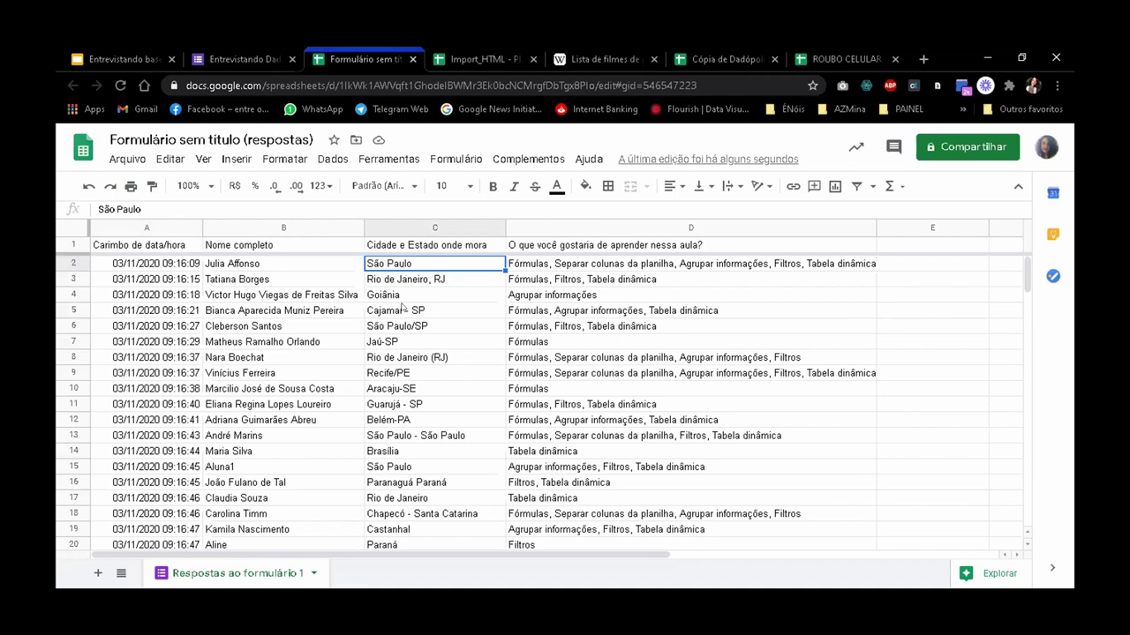
left_click(283, 266)
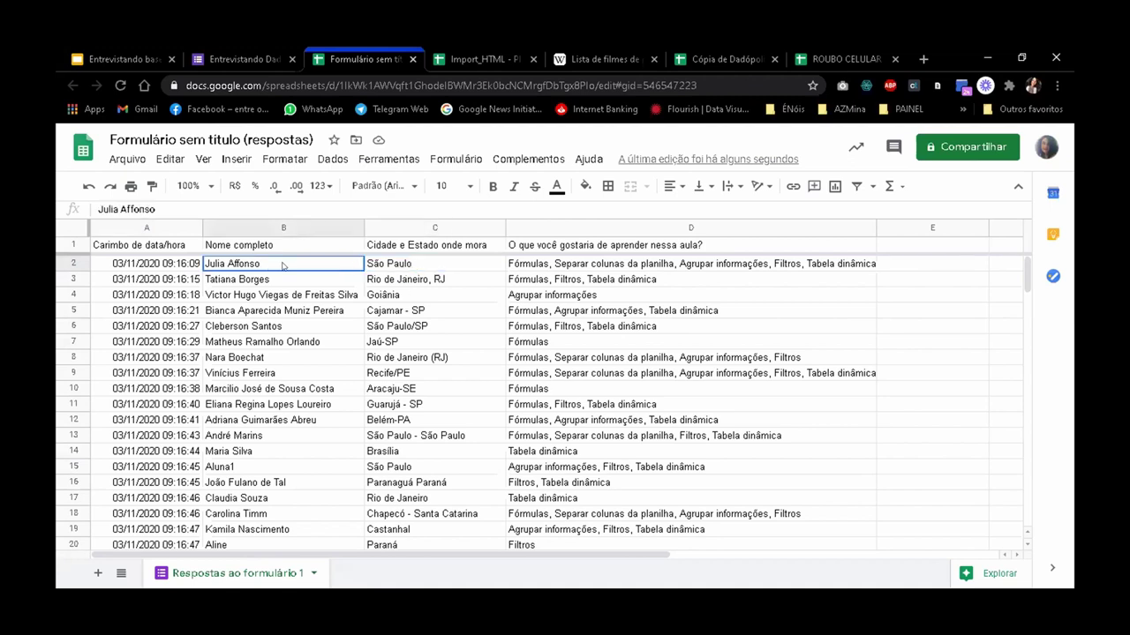
Compare city spellings São Paulo/SP and São Paulo - São Paulo, then check D2's learning wishes
left_click(375, 265)
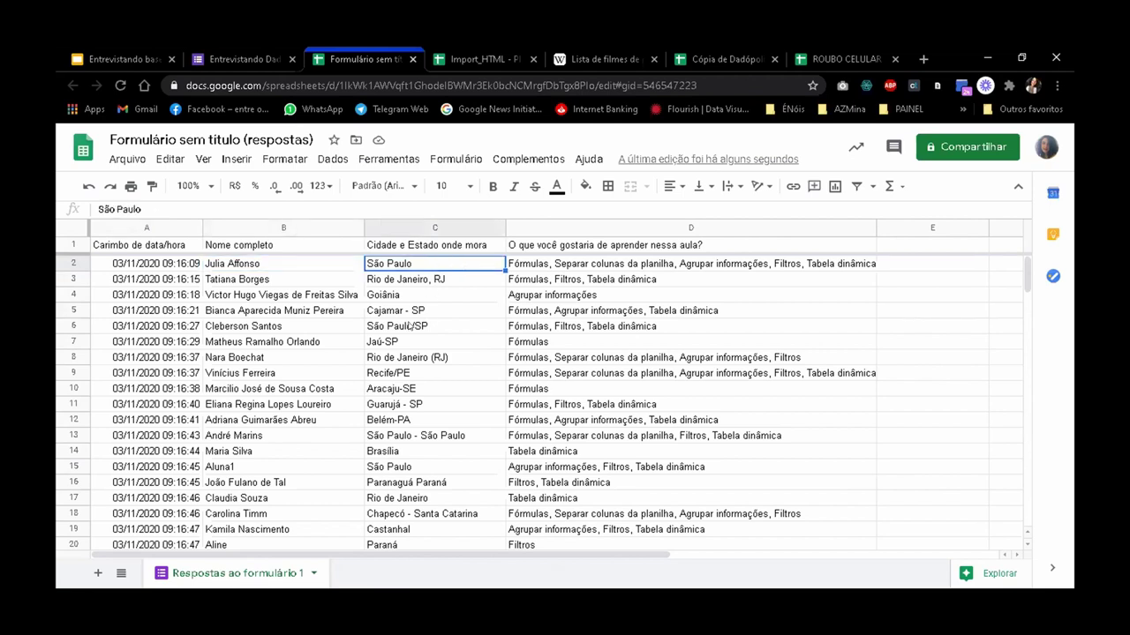
left_click(416, 326)
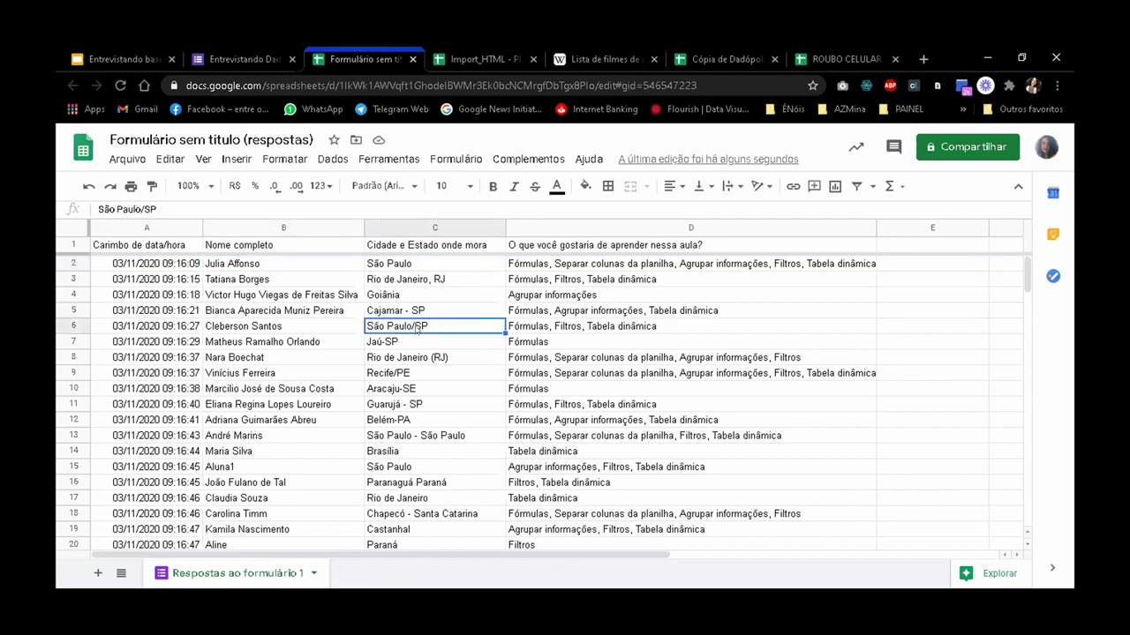
left_click(393, 436)
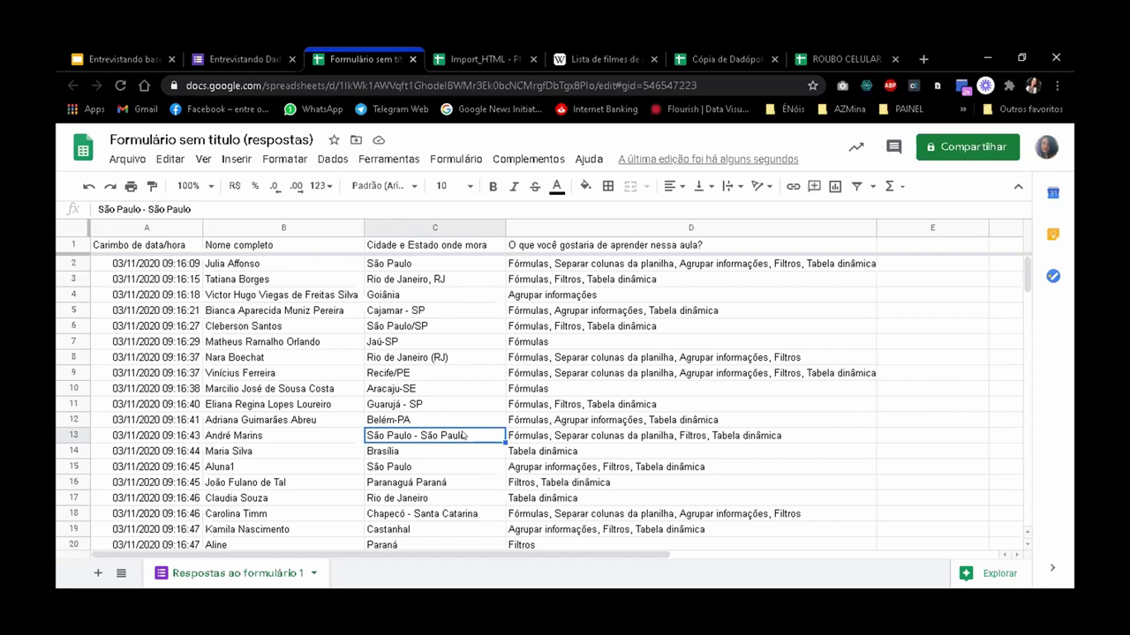
left_click(431, 262)
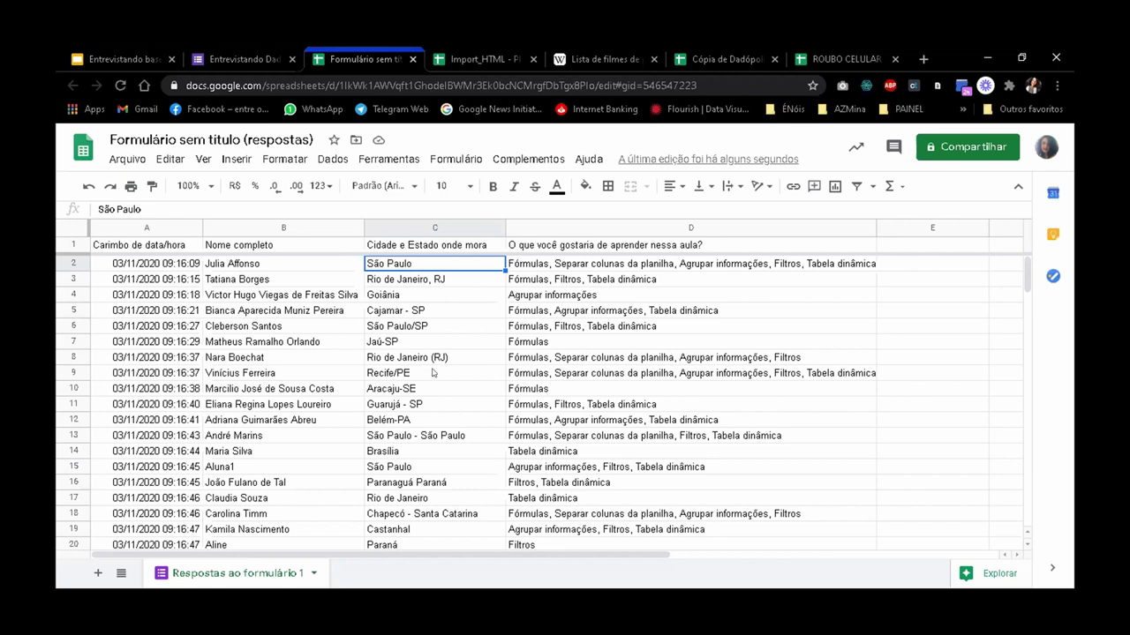
left_click(529, 269)
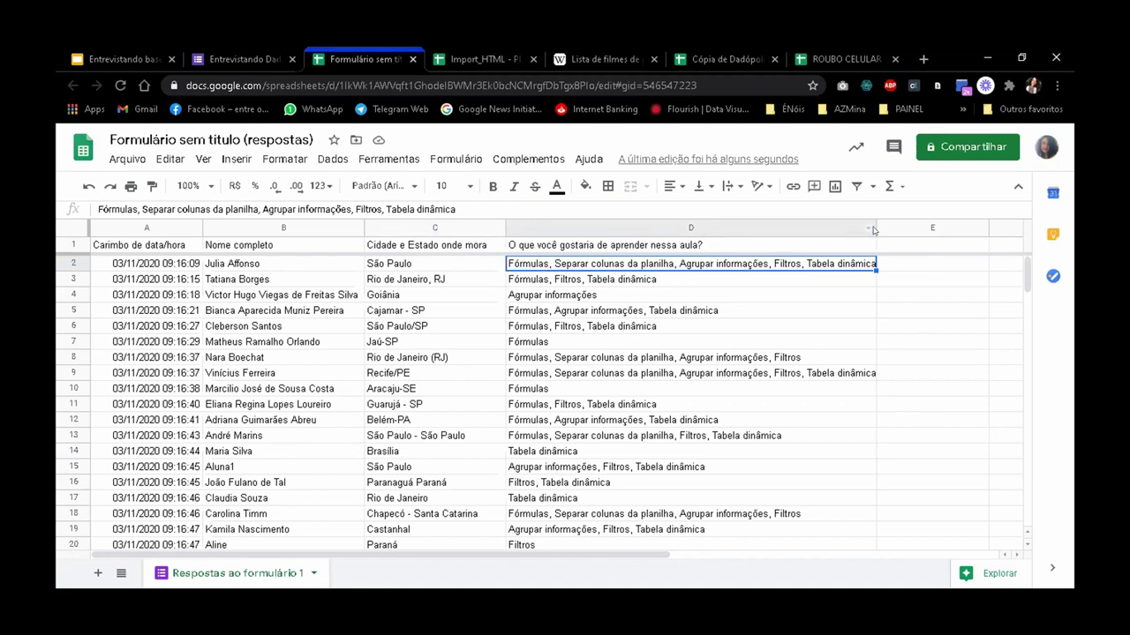
Widen column D slightly so the longest learning-wish answers fit, and check cell D4
left_click_drag(872, 224, 874, 224)
left_click_drag(874, 223, 880, 224)
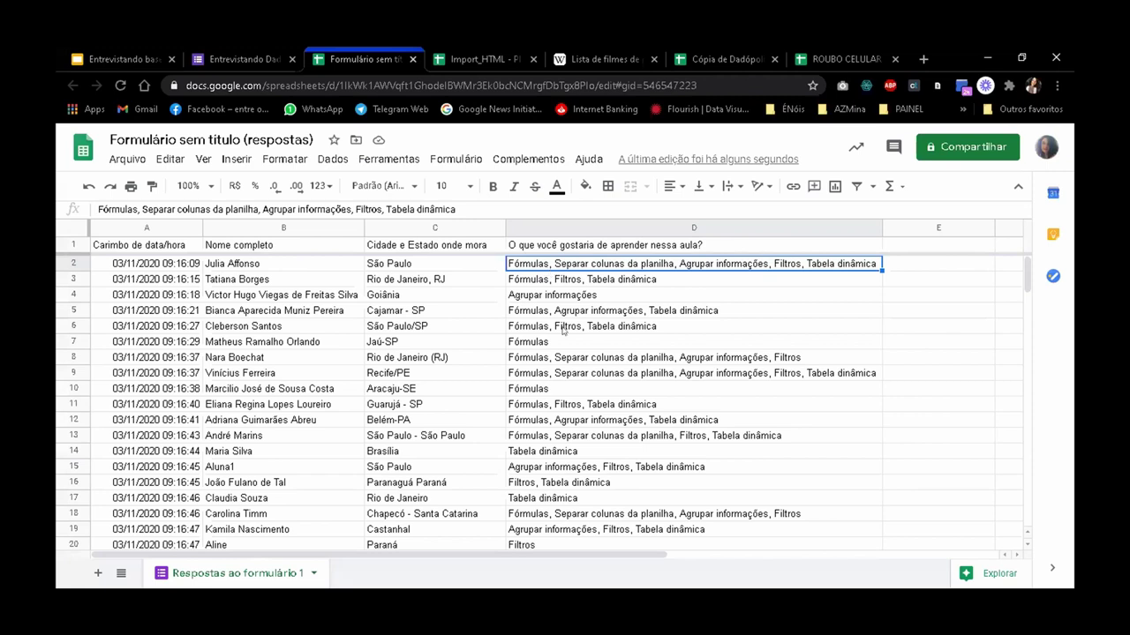
scroll(672, 379, "down", 2)
scroll(672, 379, "down", 4)
scroll(678, 354, "up", 6)
left_click(581, 296)
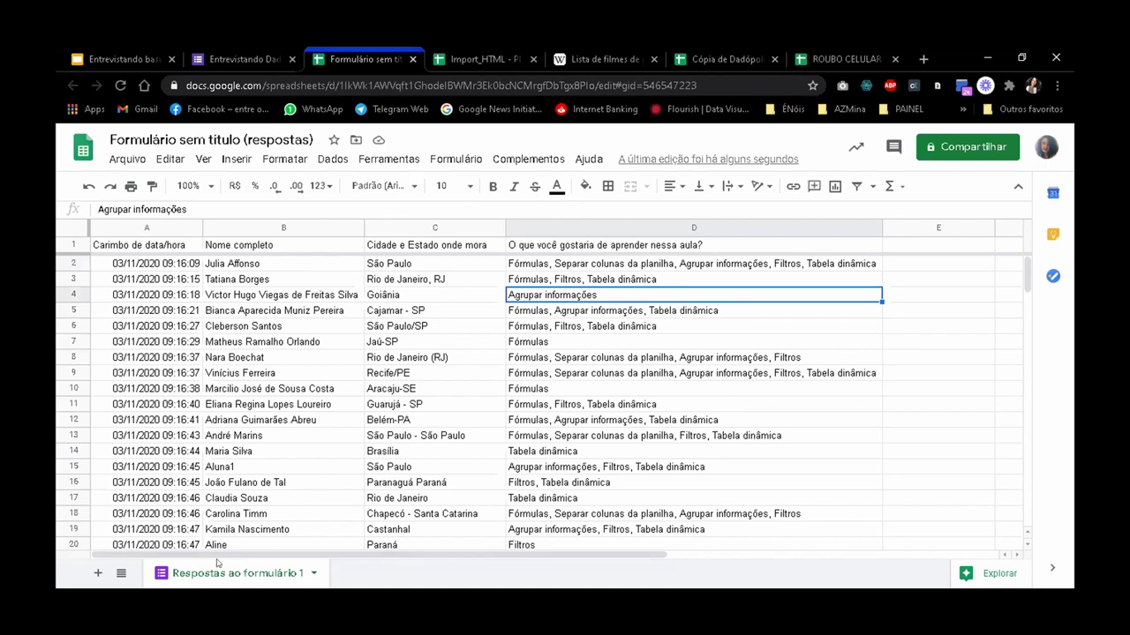
Highlight a few cells in the lower rows, then return to the first timestamp in A2
left_click_drag(229, 557, 298, 557)
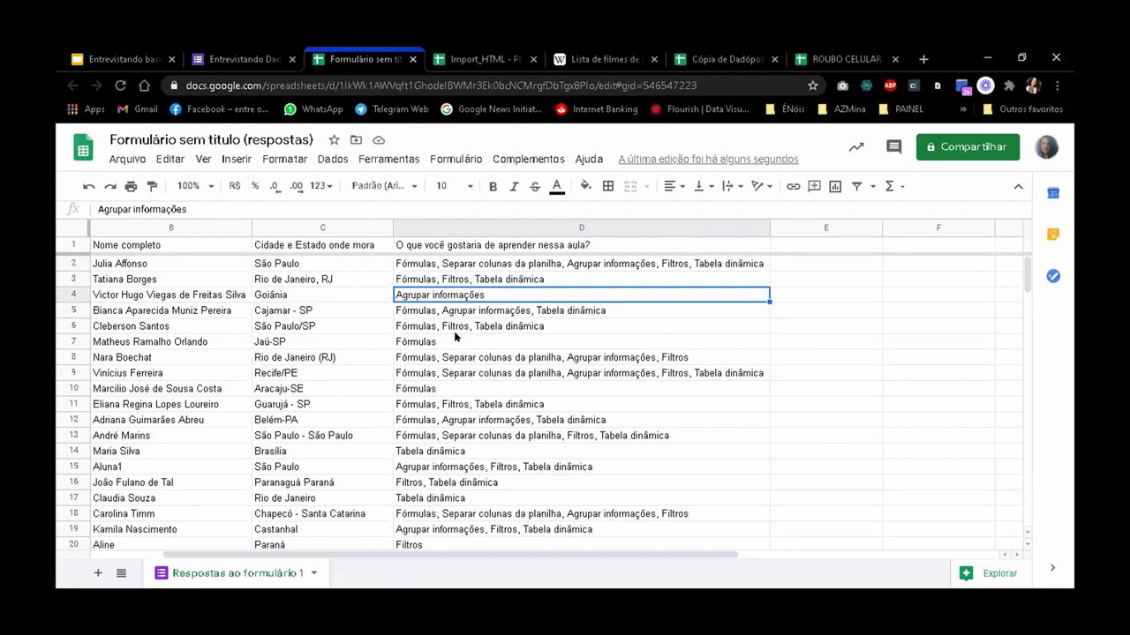
left_click_drag(307, 554, 250, 553)
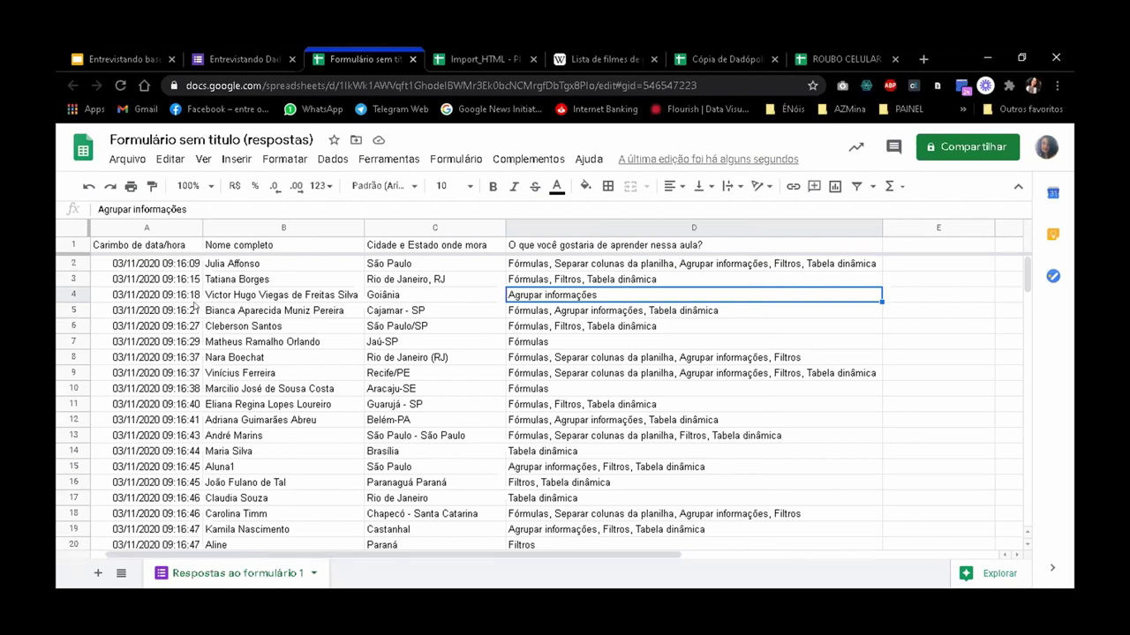
left_click(131, 267)
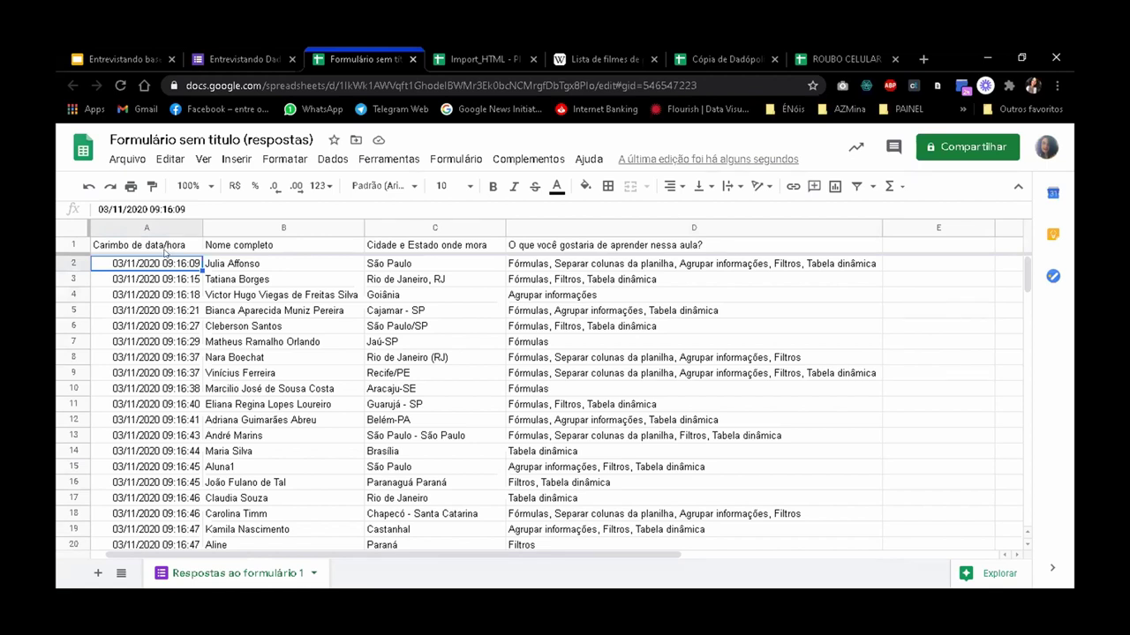
Make header row 1 of the responses sheet bold
left_click(164, 250)
key("shift+space")
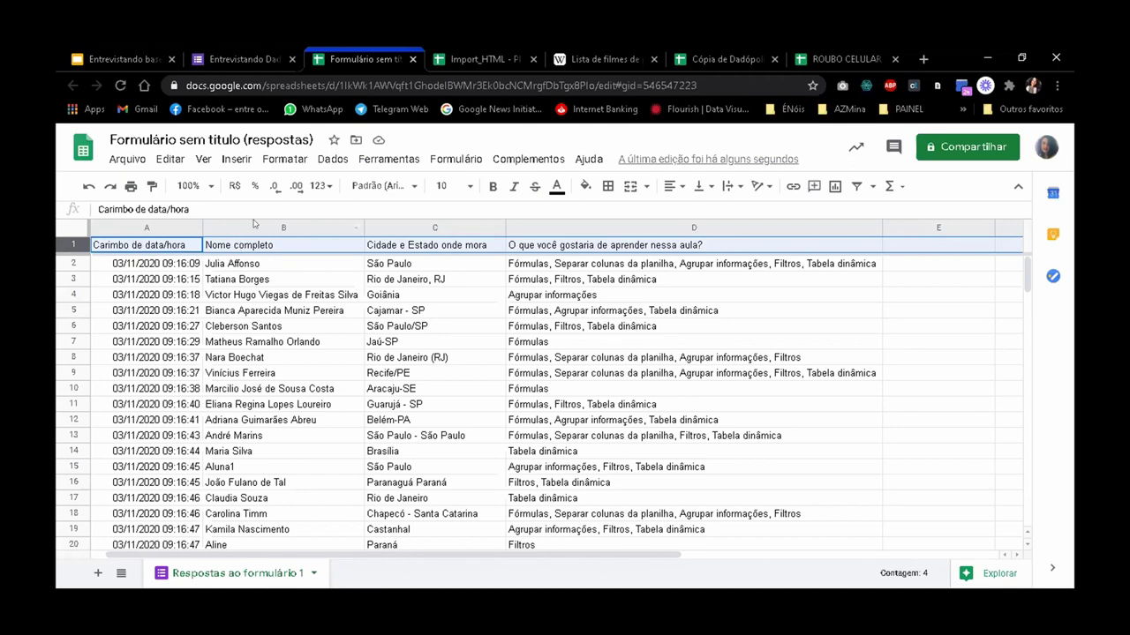
left_click(493, 187)
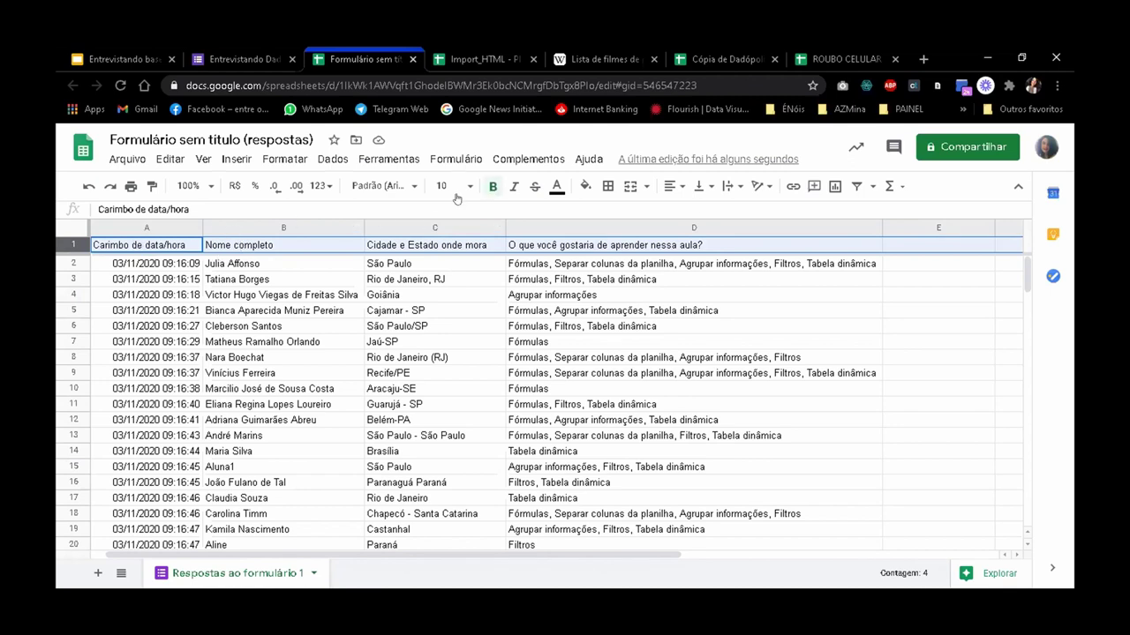
Highlight the timestamp, Nome completo and city columns' data, then reselect the header row
left_click(168, 250)
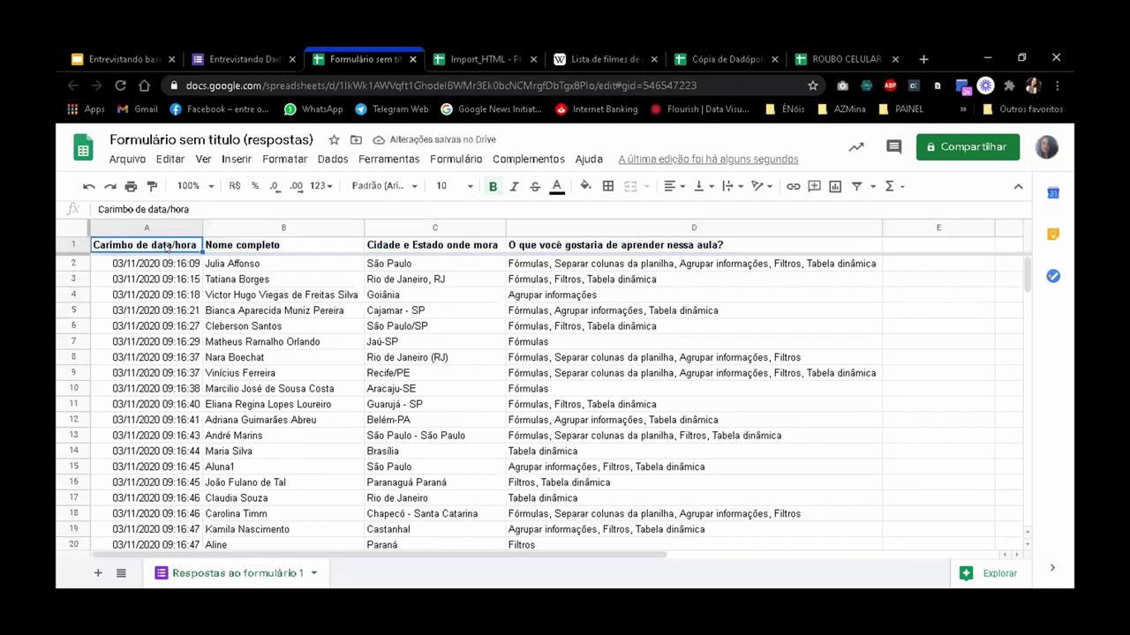
left_click_drag(132, 266, 134, 481)
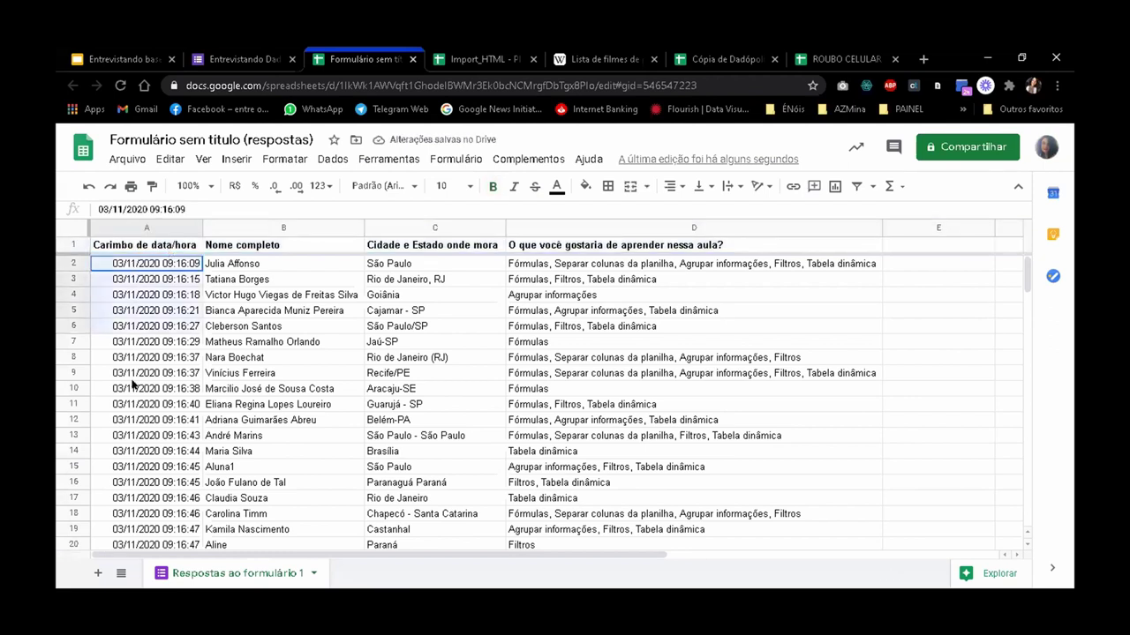
left_click(145, 245)
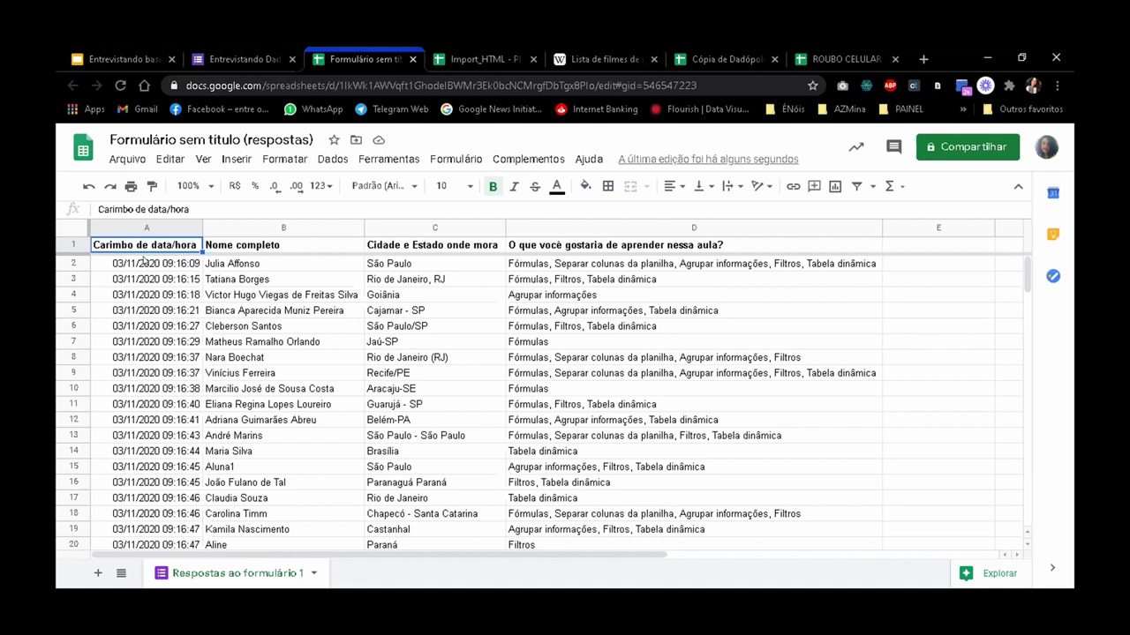
left_click(300, 246)
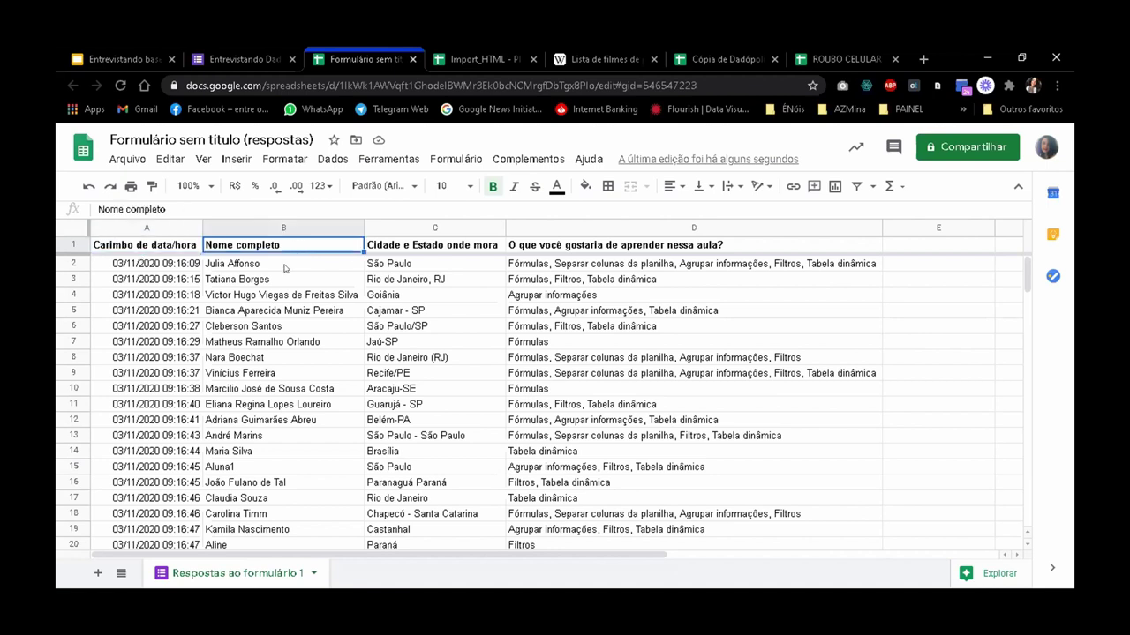
left_click_drag(284, 268, 291, 466)
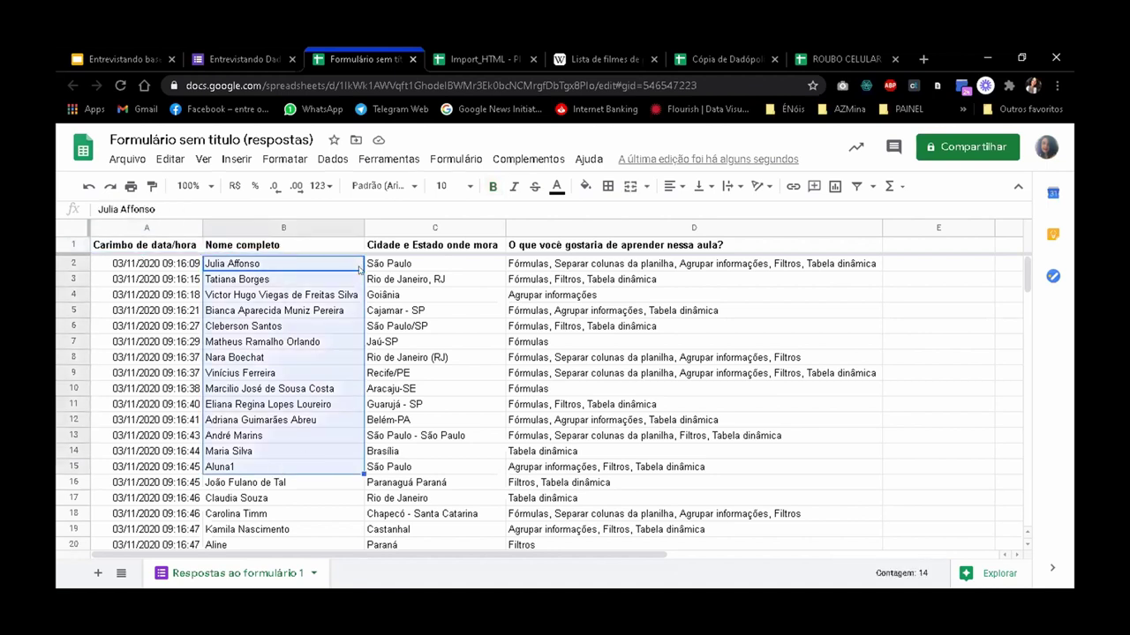
left_click(393, 246)
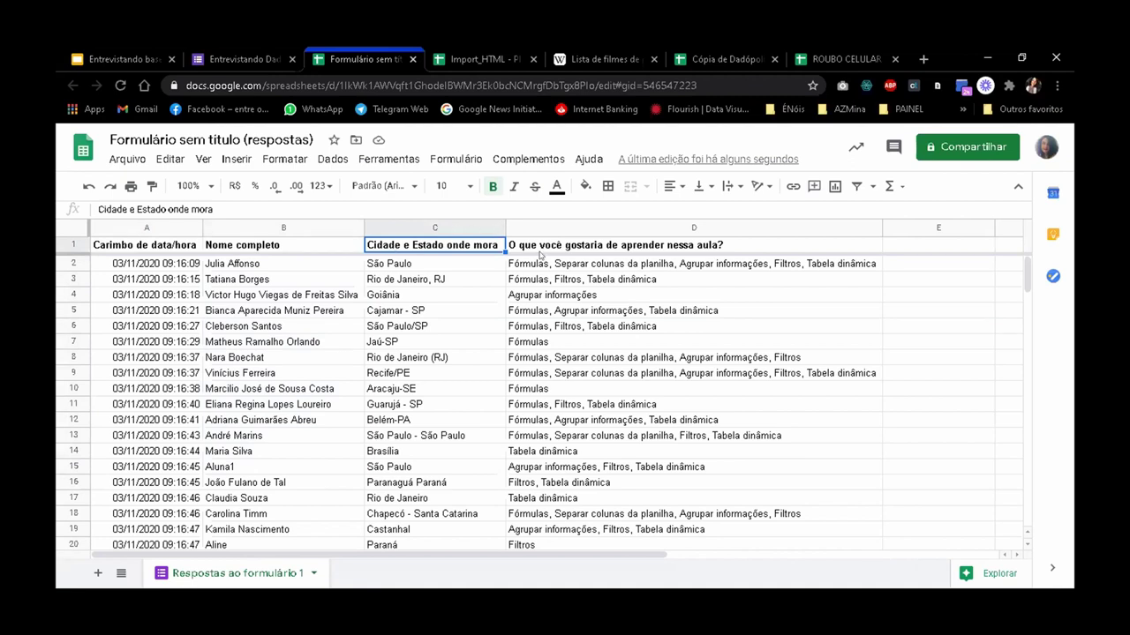
left_click(65, 246)
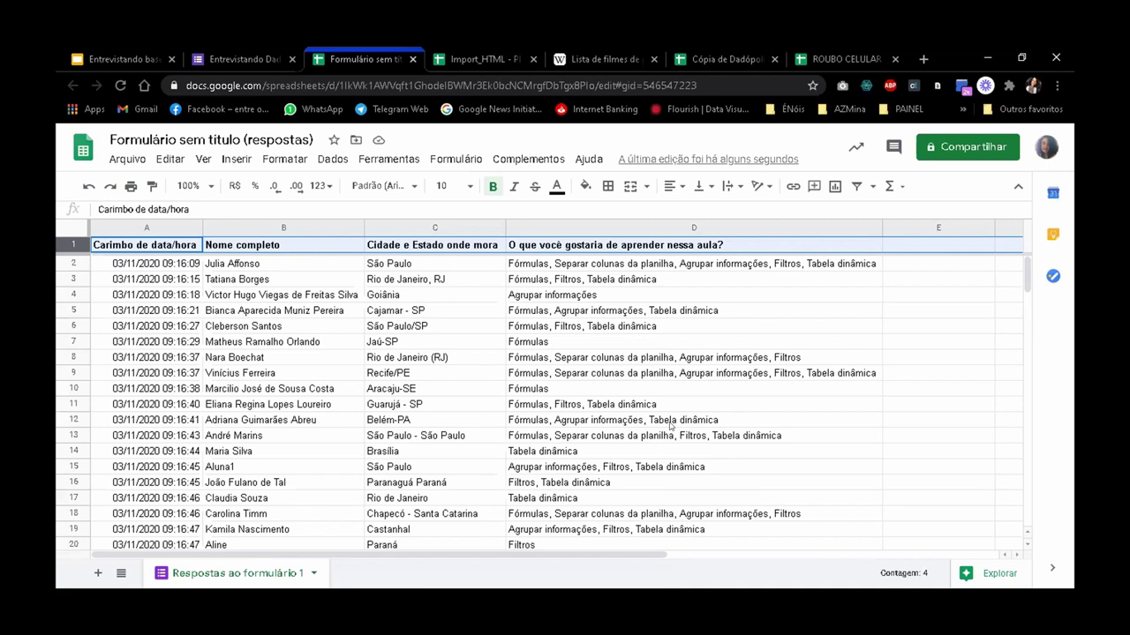
Display the importHTML slide 4 in Slides and copy the presentation's share link
left_click(109, 57)
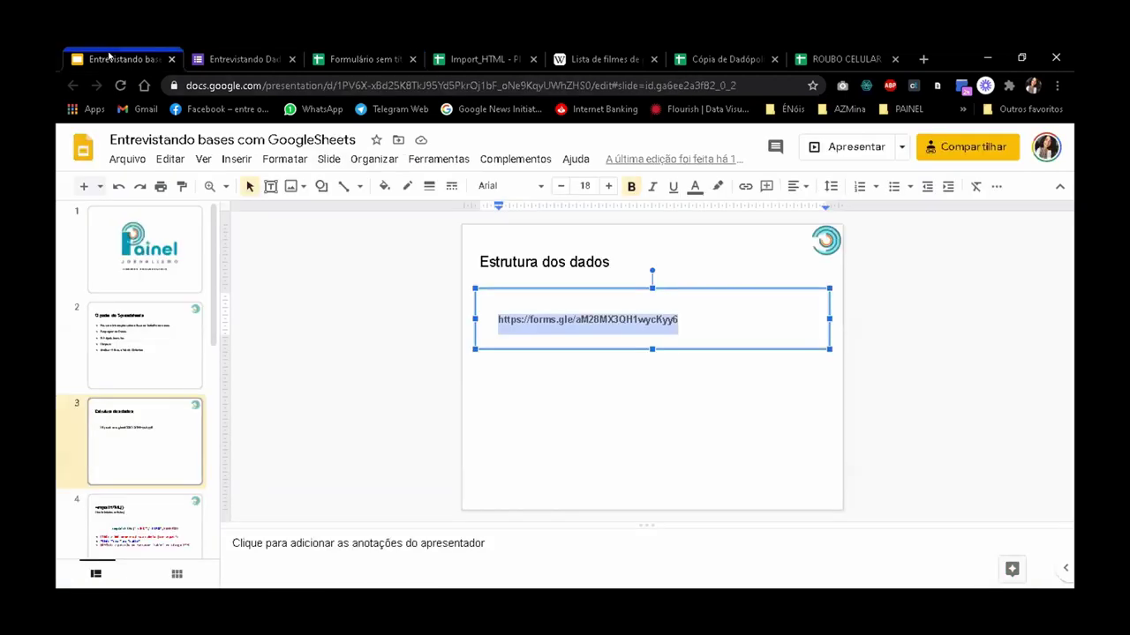
left_click(141, 433)
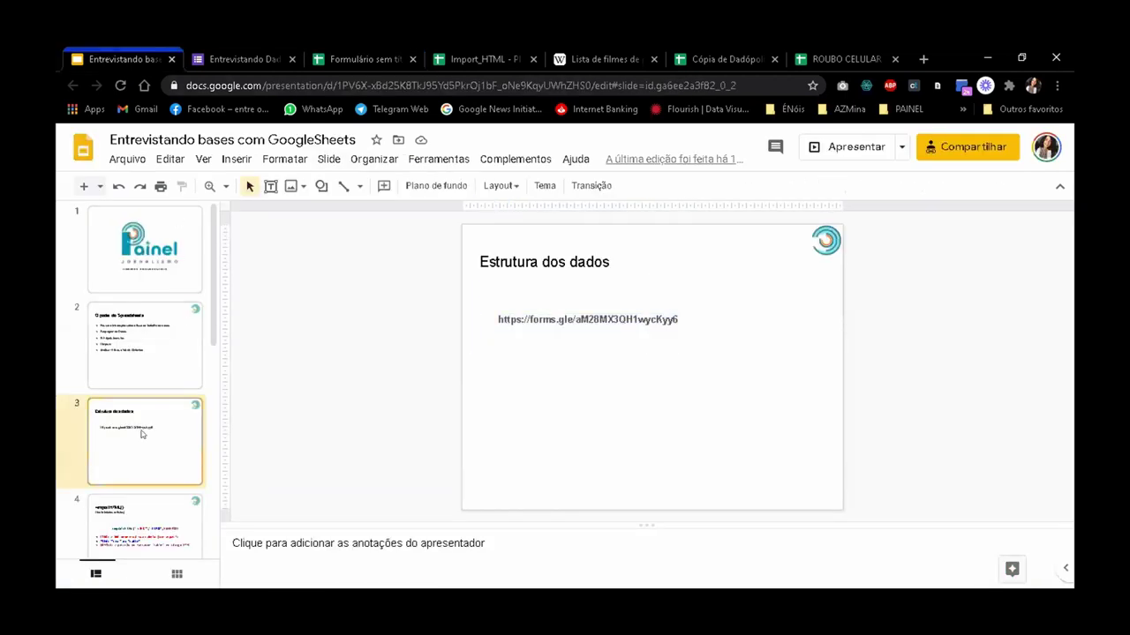
scroll(141, 433, "down", 1)
left_click(146, 470)
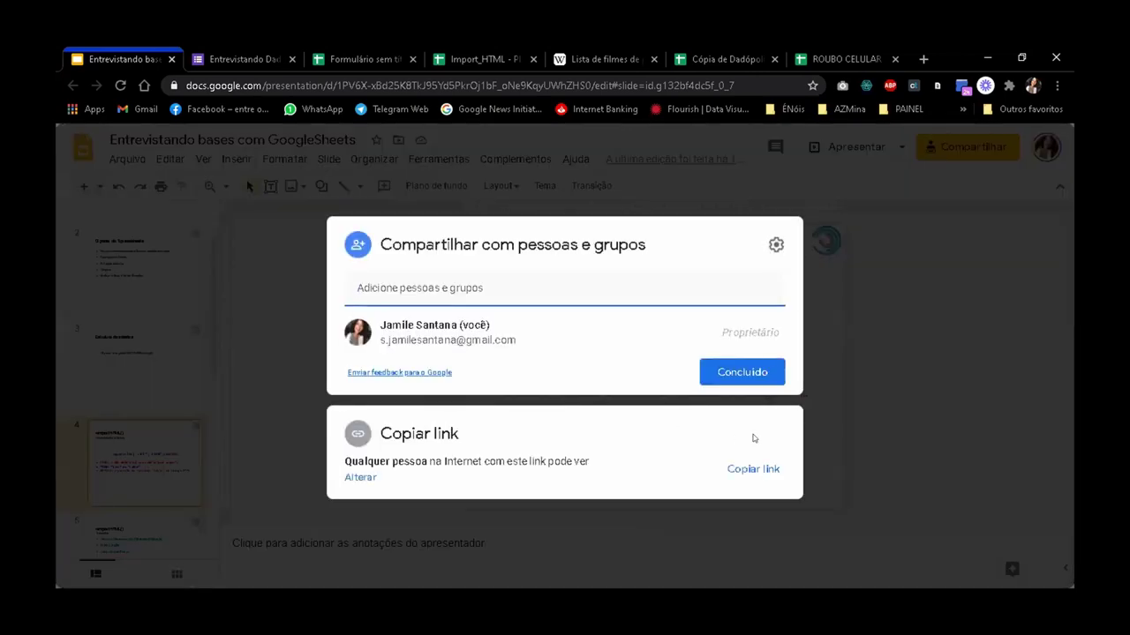
left_click(753, 468)
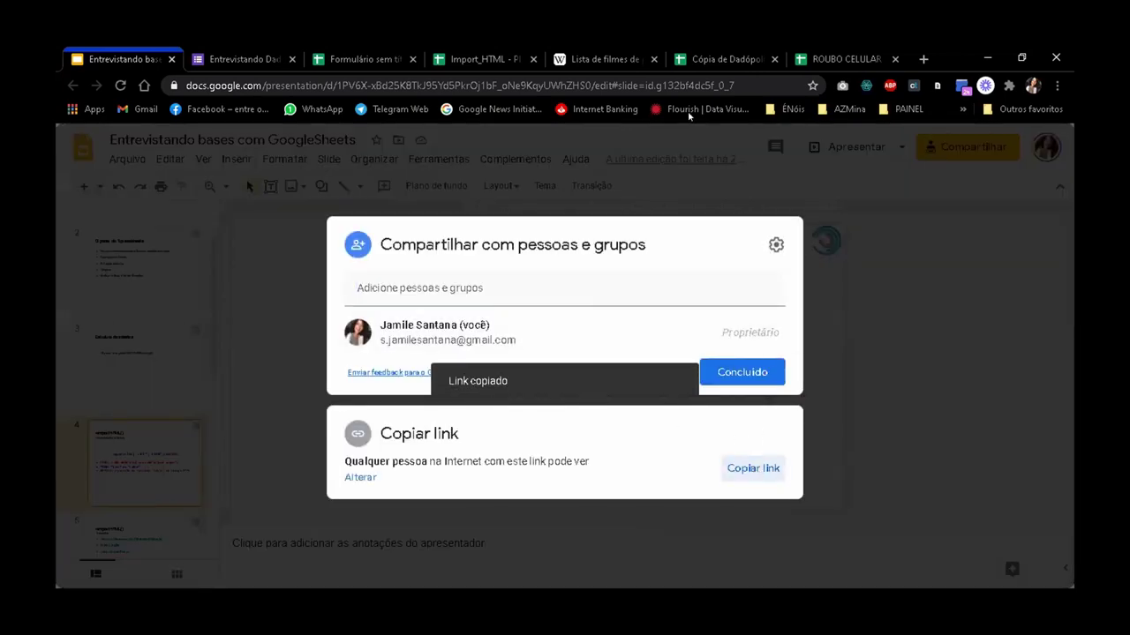
left_click(594, 547)
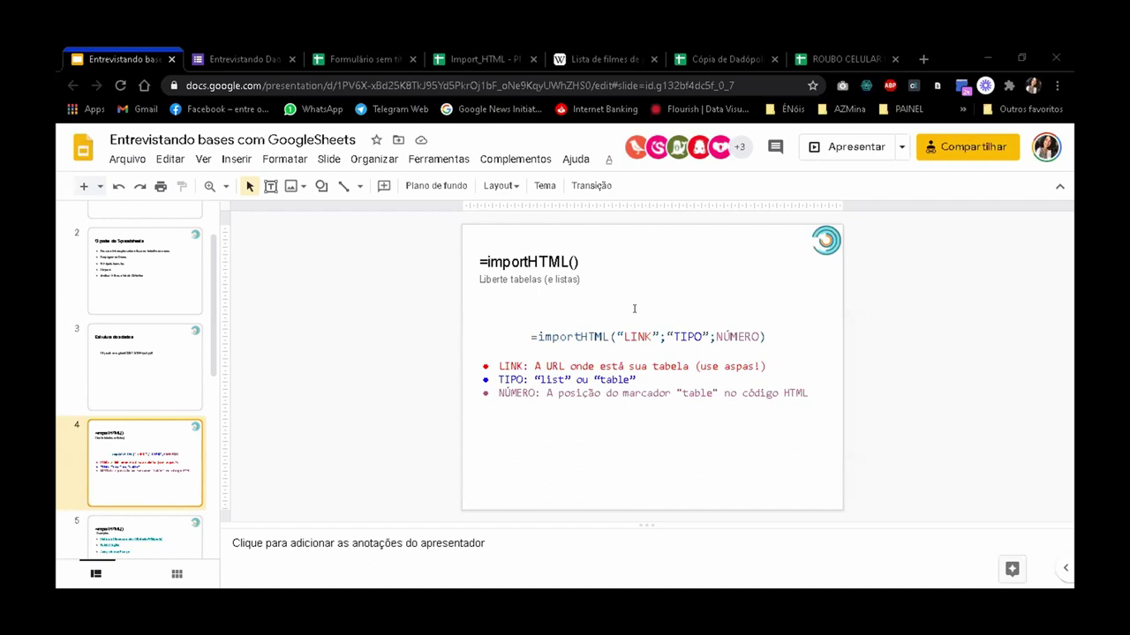
Present the importHTML slide full screen, exit it, and bring up the Import_HTML spreadsheet
key("ctrl+F5")
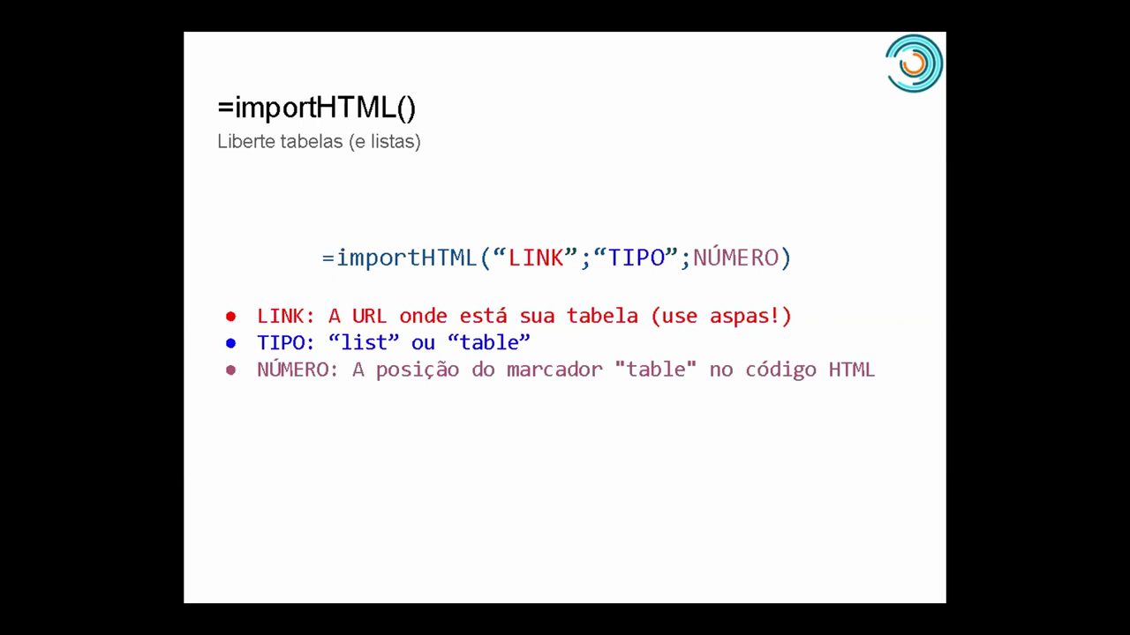
key("Escape")
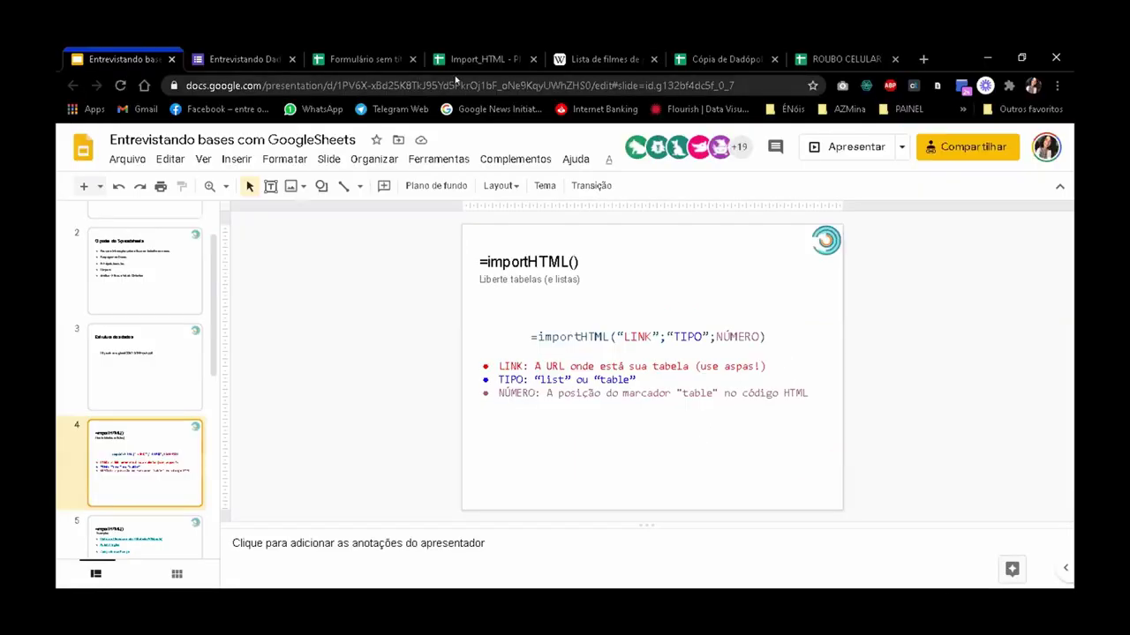
left_click(485, 60)
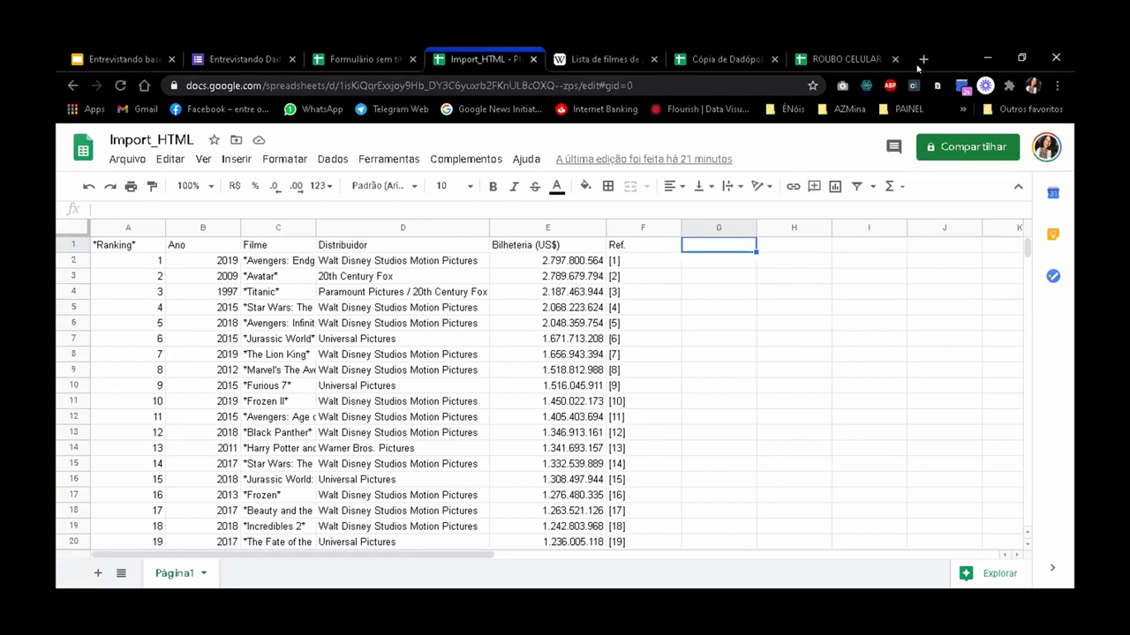
Close developer tools and scroll through Wikipedia's Maiores bilheterias mundiais table, then return to Import_HTML
left_click(602, 59)
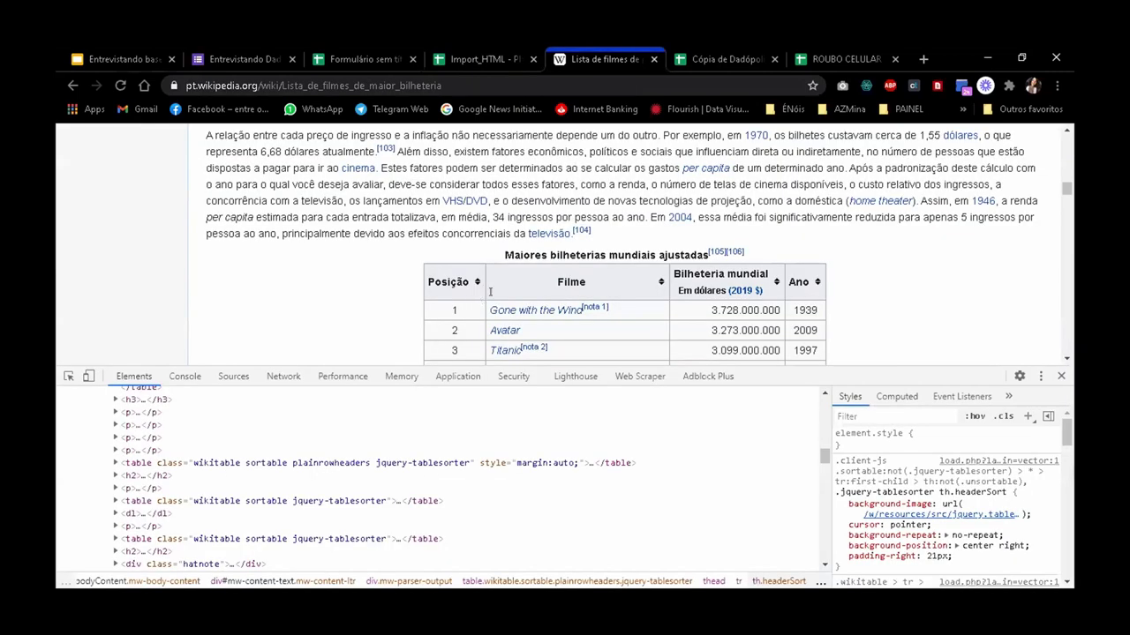
scroll(490, 292, "up", 3)
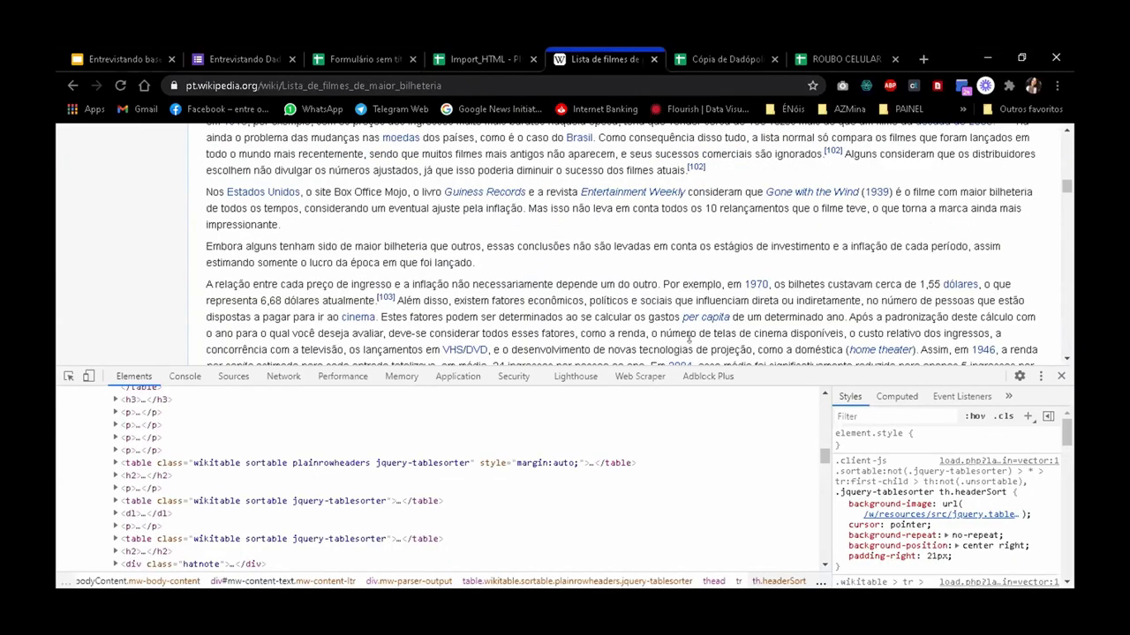
key("F12")
scroll(479, 302, "up", 5)
scroll(479, 302, "up", 3)
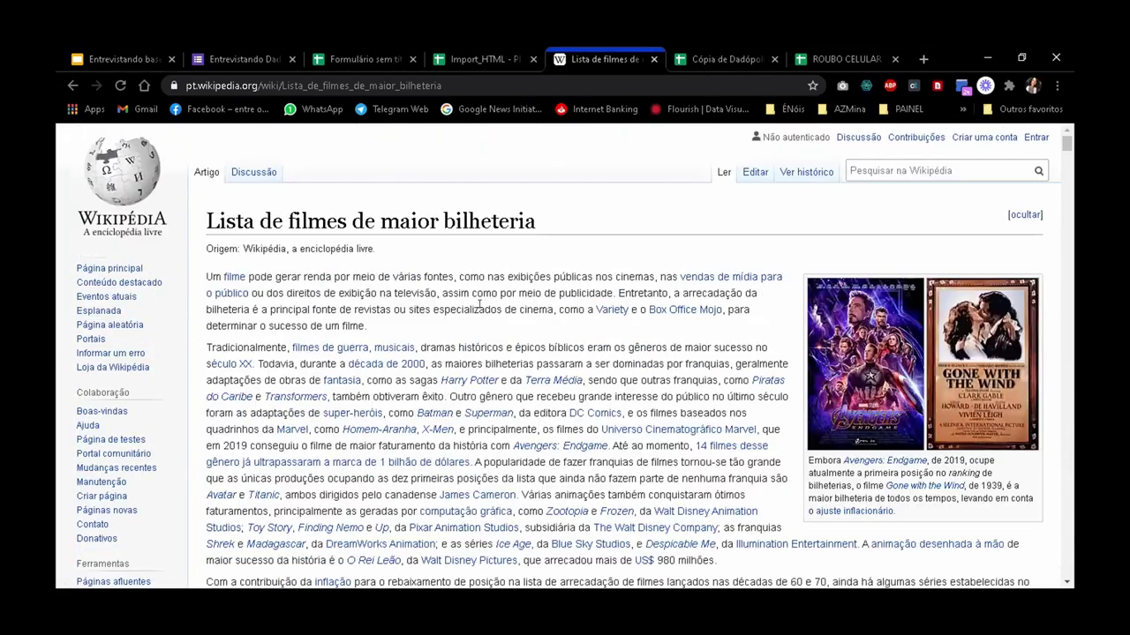
scroll(479, 302, "down", 3)
scroll(479, 302, "down", 3)
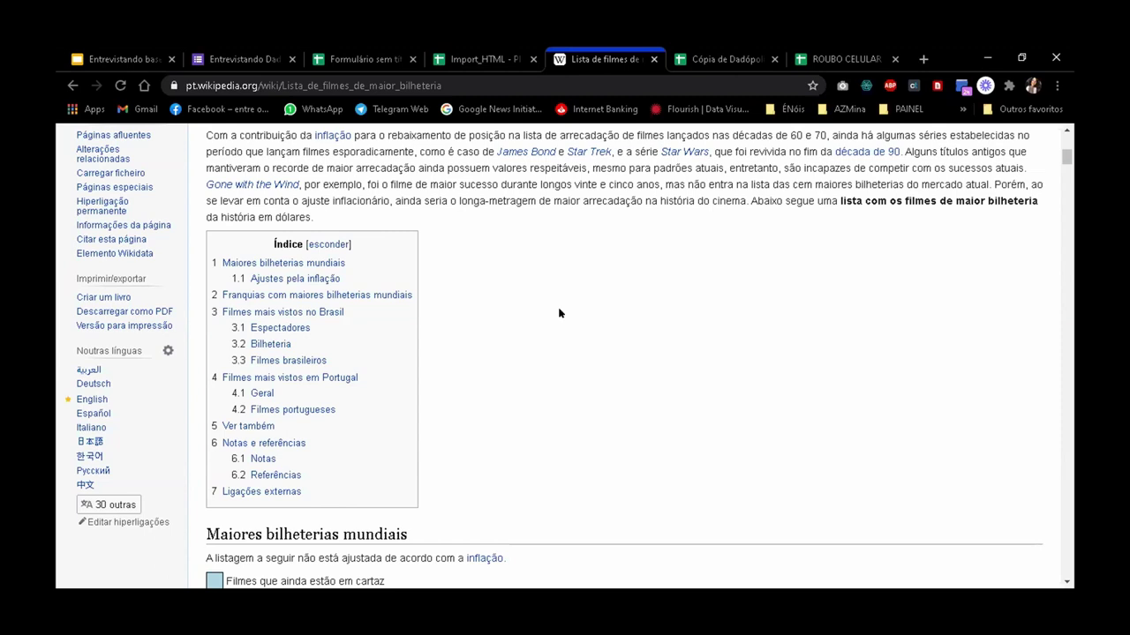
scroll(560, 312, "down", 6)
mouse_move(607, 307)
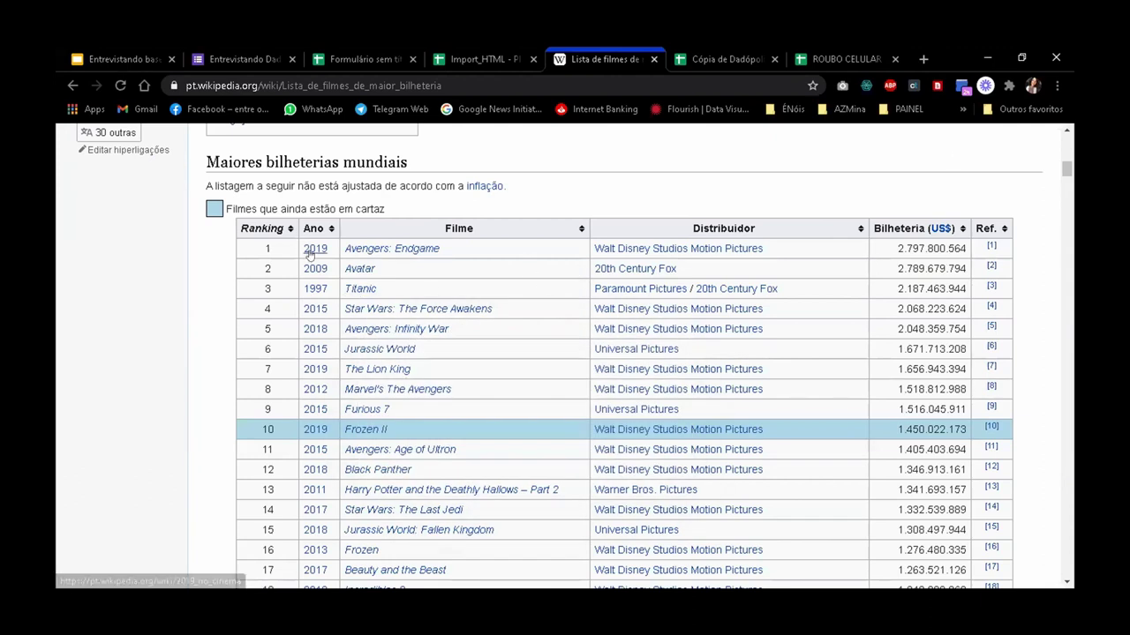
mouse_move(623, 247)
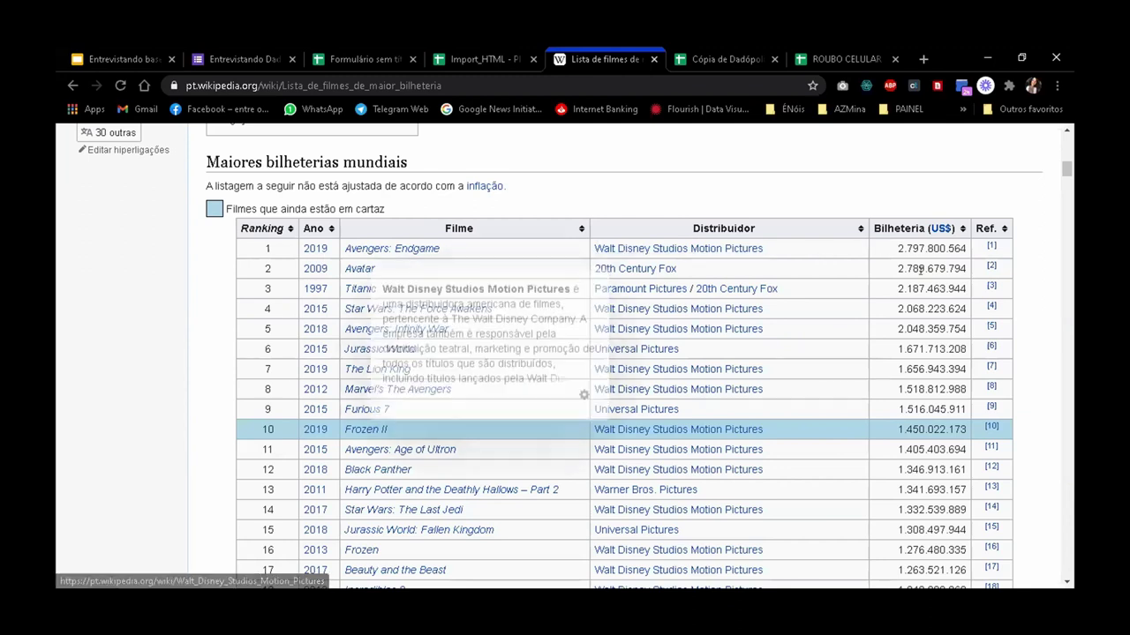
scroll(389, 294, "down", 3)
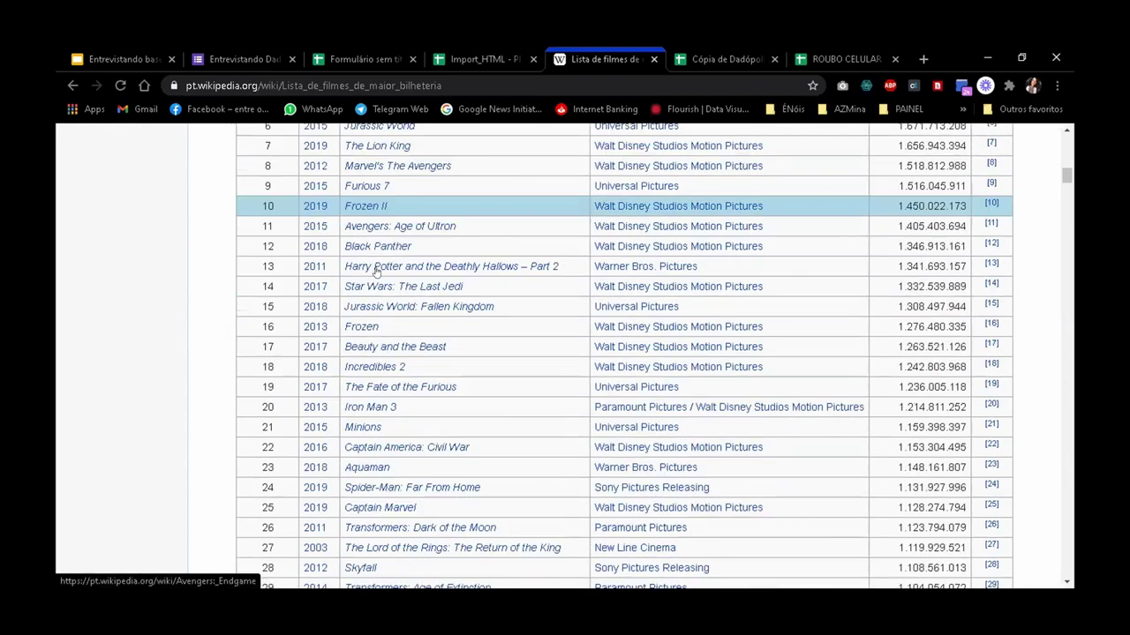
scroll(389, 294, "down", 3)
scroll(389, 294, "down", 3)
scroll(390, 294, "down", 2)
scroll(390, 296, "down", 3)
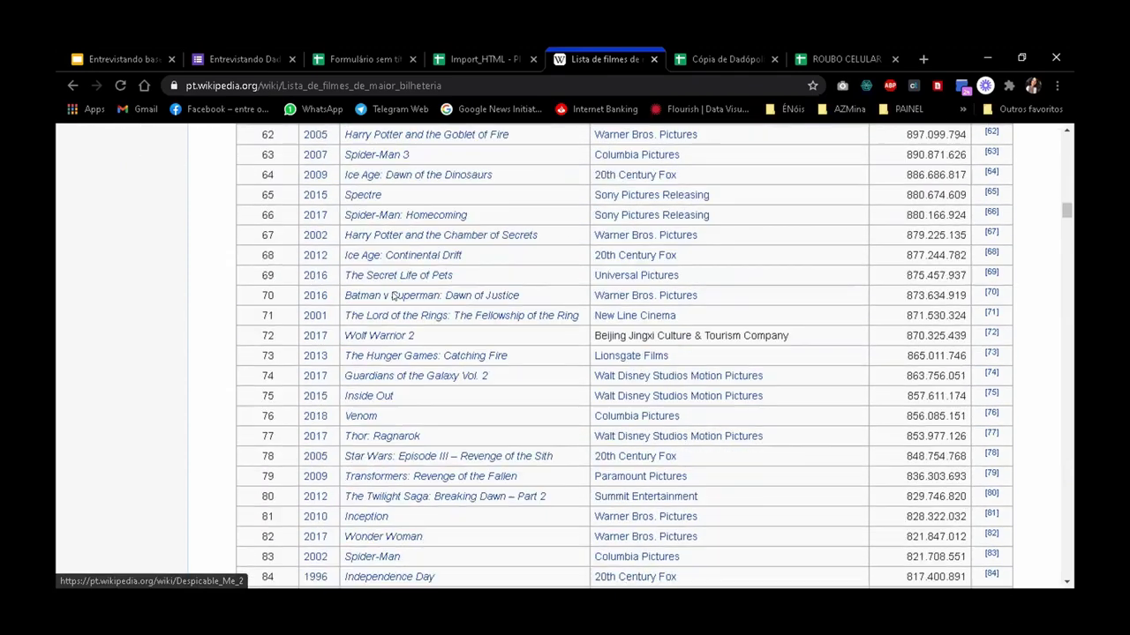
scroll(392, 299, "up", 7)
scroll(394, 301, "up", 8)
scroll(394, 301, "down", 5)
scroll(389, 299, "down", 5)
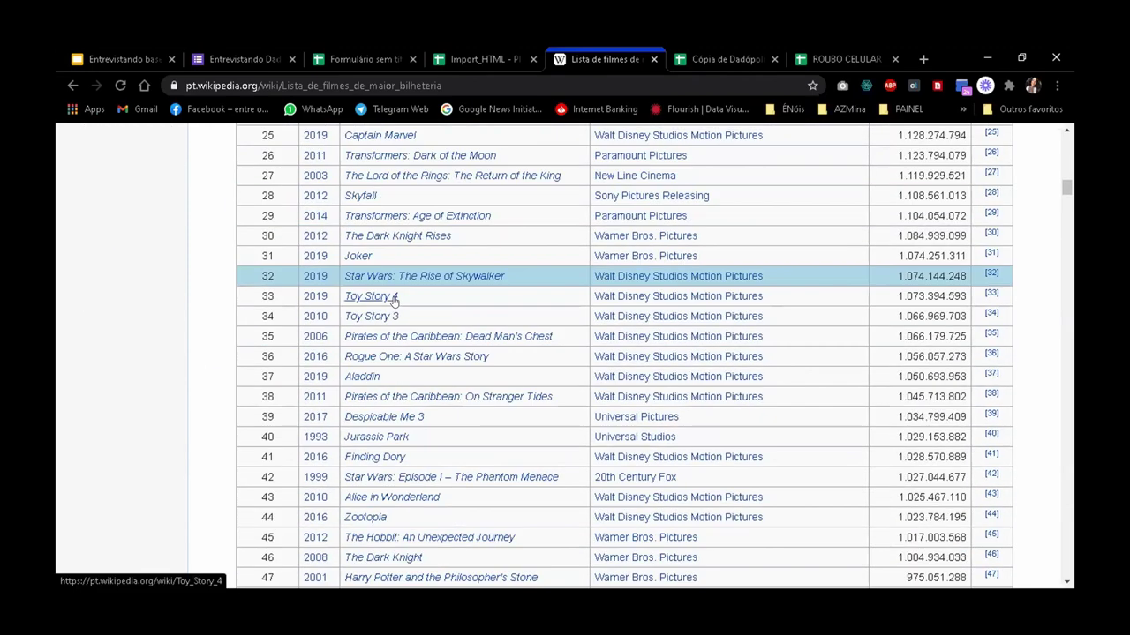
scroll(402, 305, "down", 6)
scroll(517, 327, "down", 6)
scroll(517, 328, "down", 4)
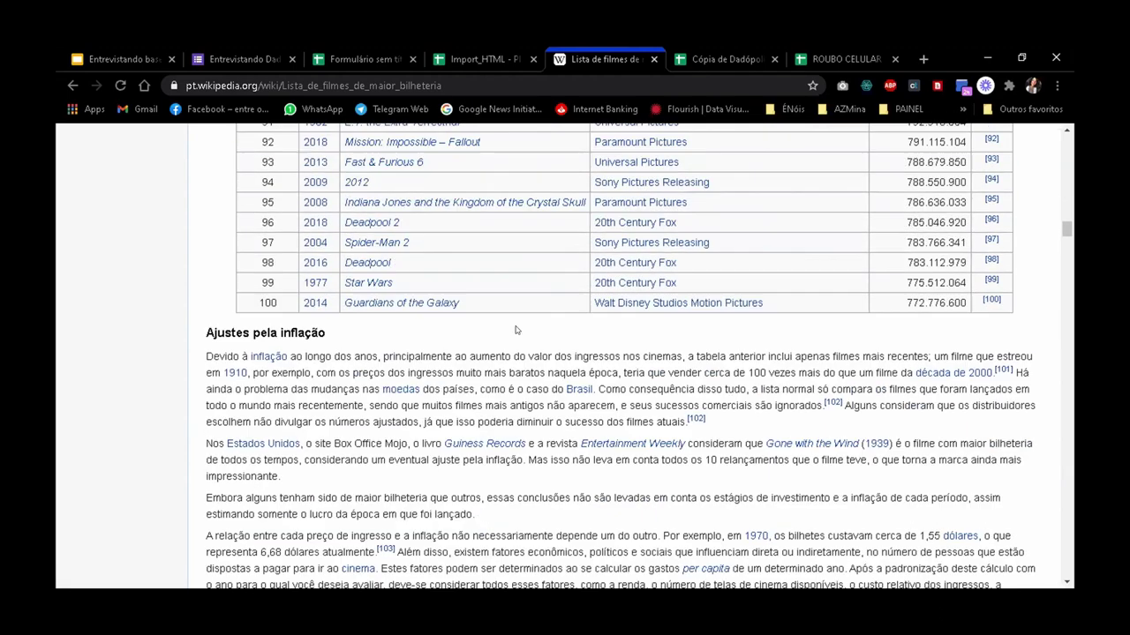
scroll(518, 328, "up", 3)
scroll(516, 329, "up", 3)
scroll(516, 330, "up", 5)
scroll(515, 327, "up", 3)
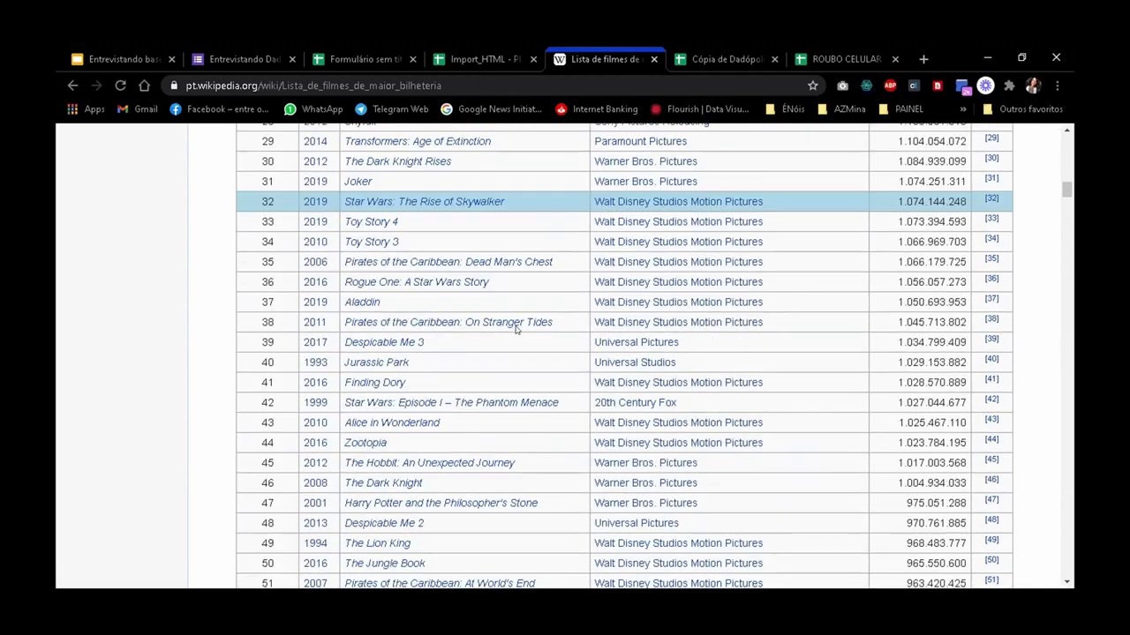
scroll(519, 303, "up", 2)
scroll(455, 283, "up", 3)
scroll(456, 282, "up", 3)
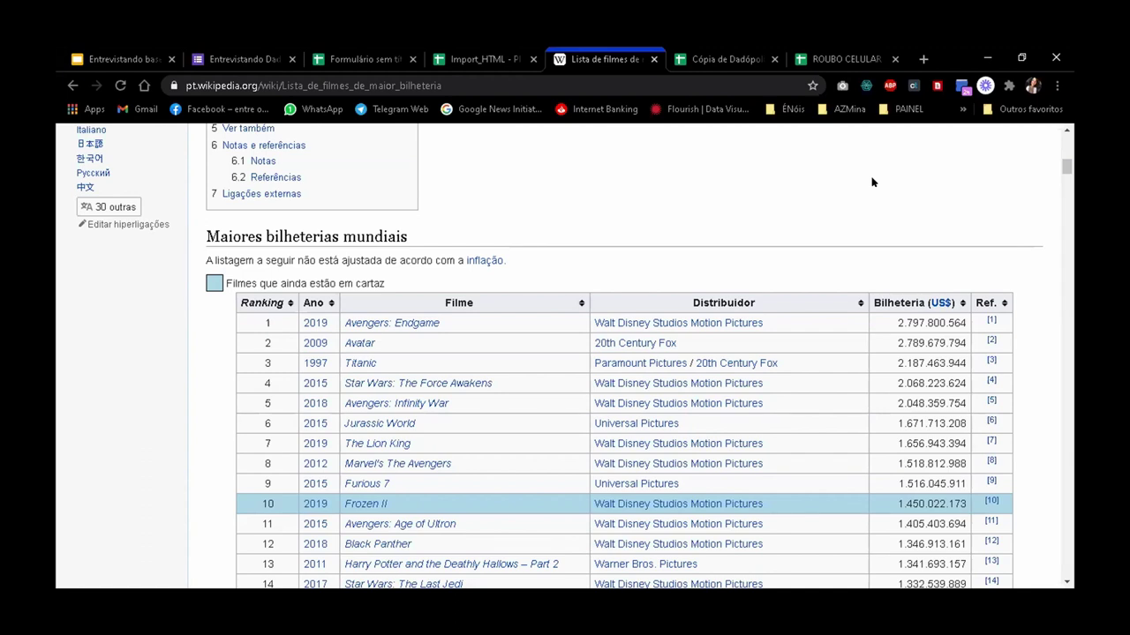
key("ctrl+shift+Tab")
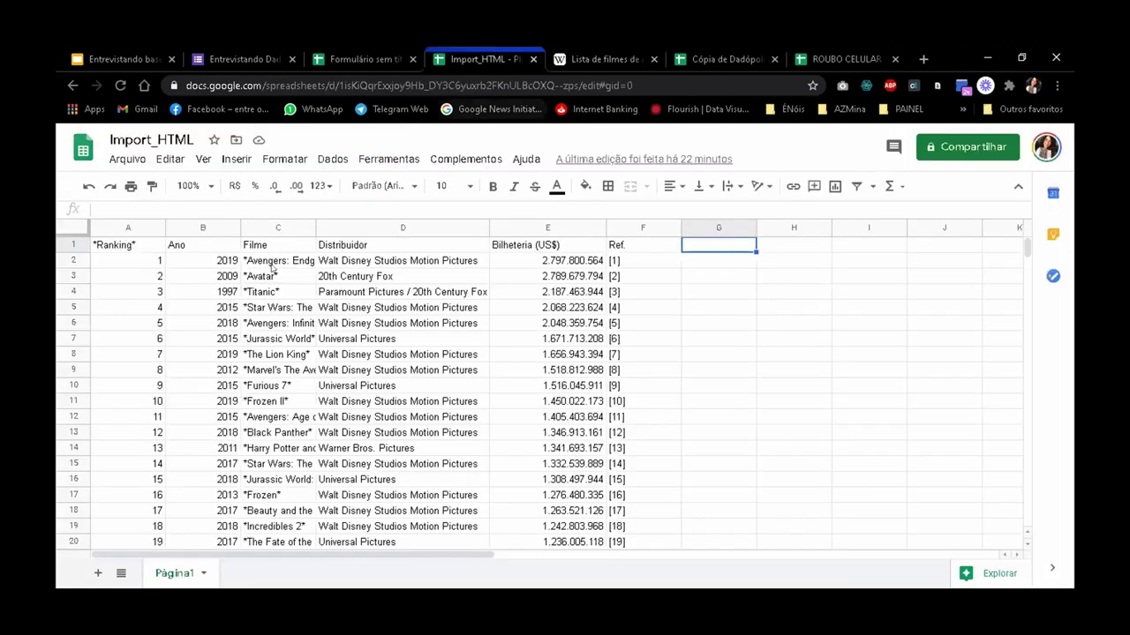
Delete the formula in A1 and begin a new =import(" formula
left_click(119, 247)
key("Delete")
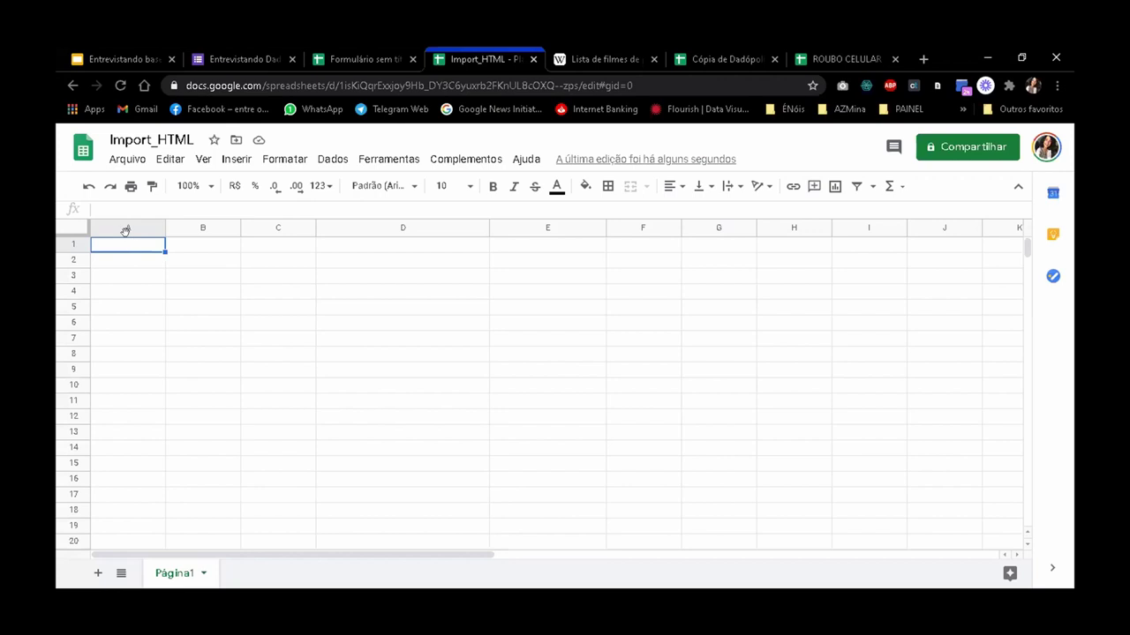
type("=")
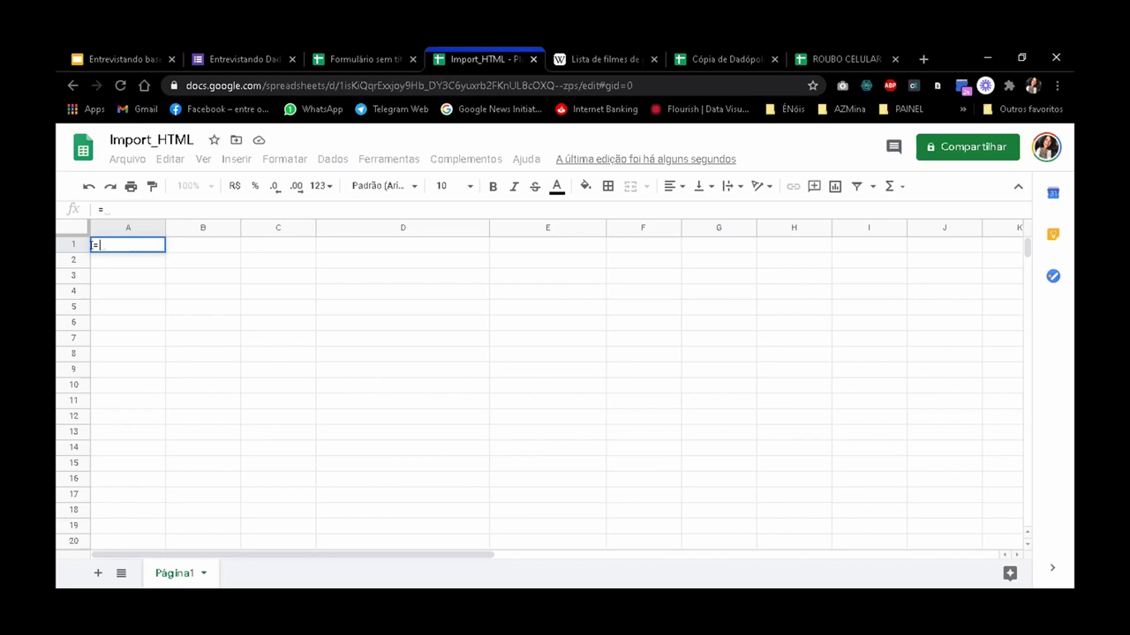
type("import")
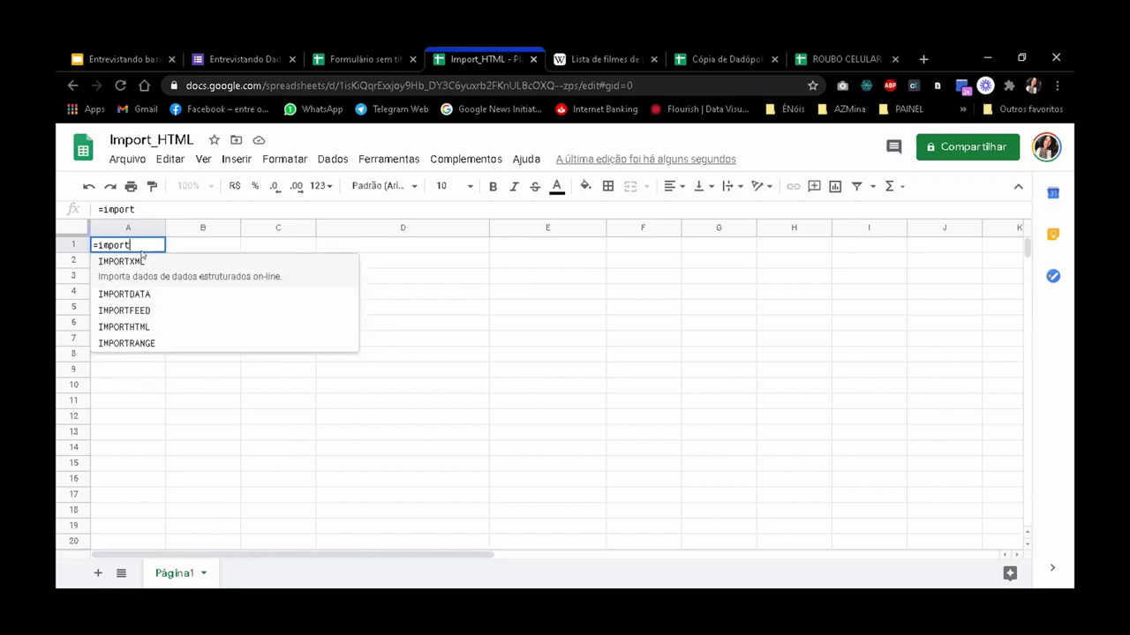
type("(")
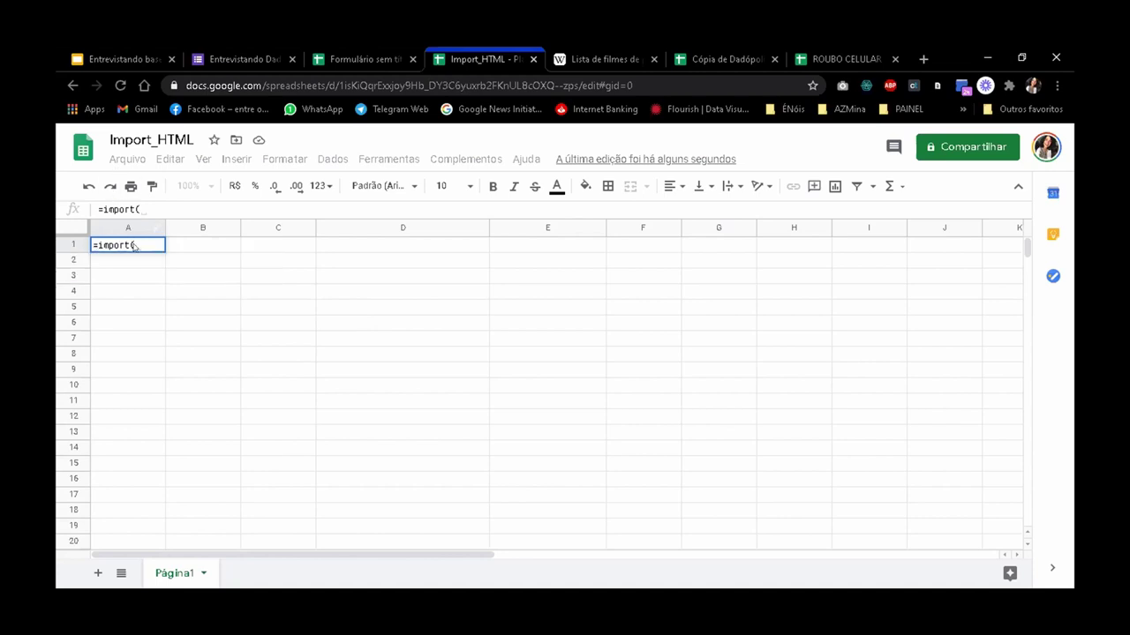
type("\"")
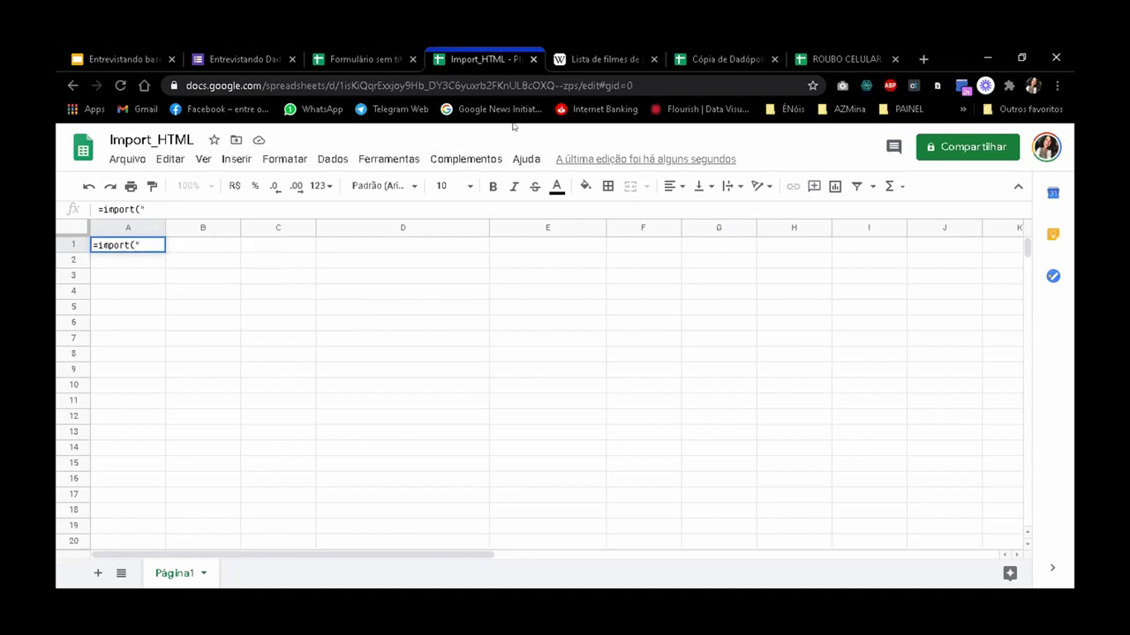
Insert the Wikipedia article URL, finish with ;"table";1) and commit, producing #NAME?
left_click(583, 60)
left_click(556, 81)
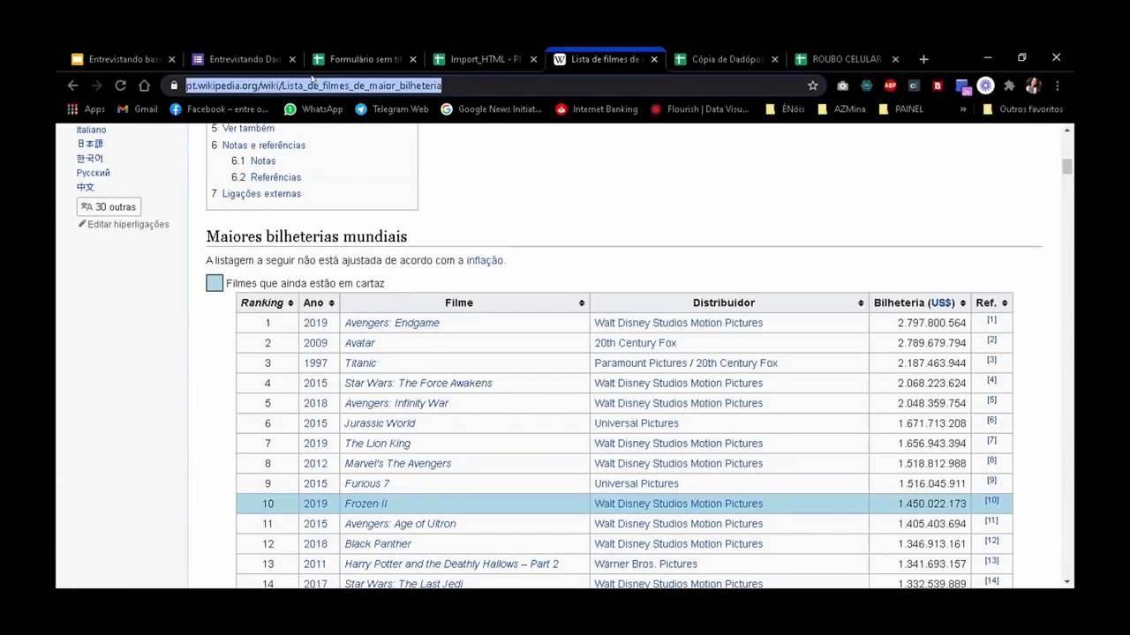
left_click(353, 59)
left_click(490, 59)
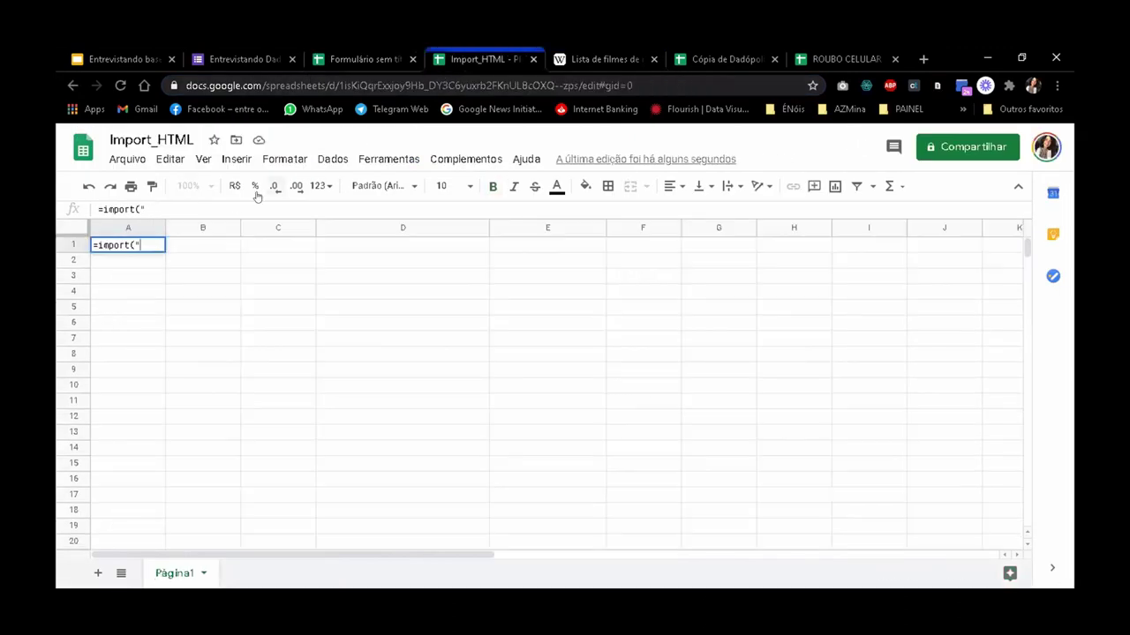
type("https://pt.wikipedia.org/wiki/Lista_de_filmes_de_maior_bilheteria")
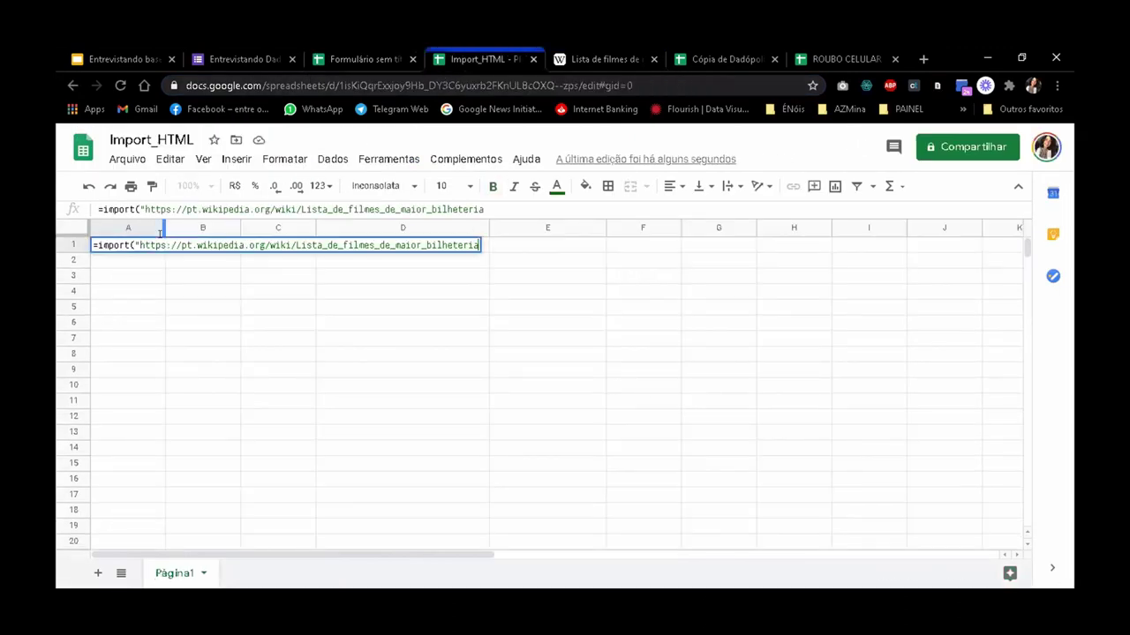
type("\"")
type("; ")
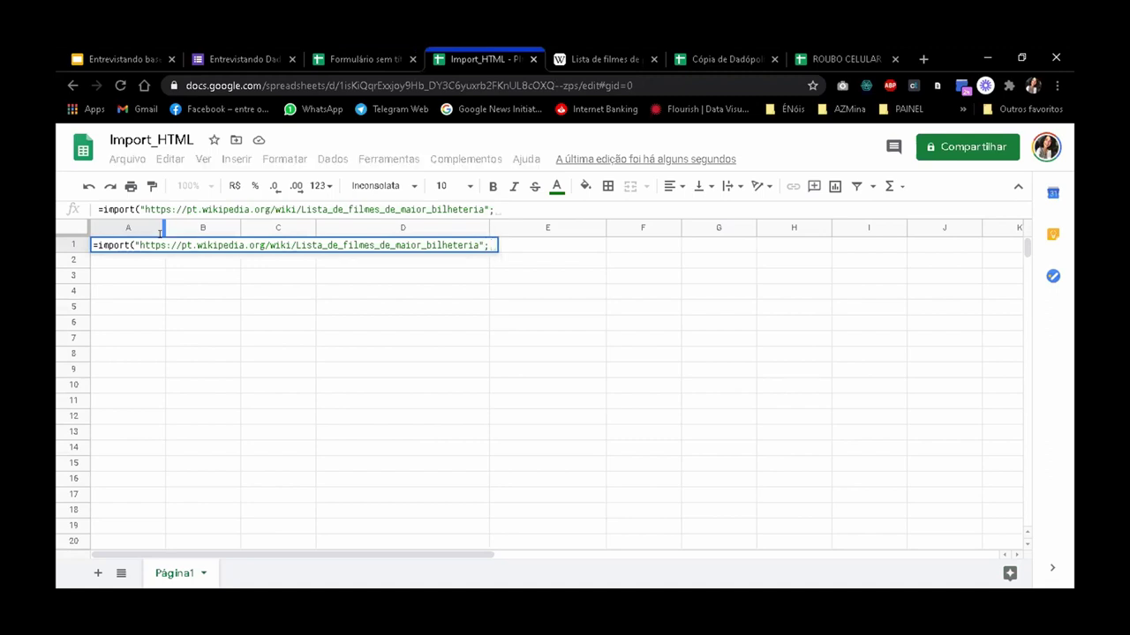
type("\"")
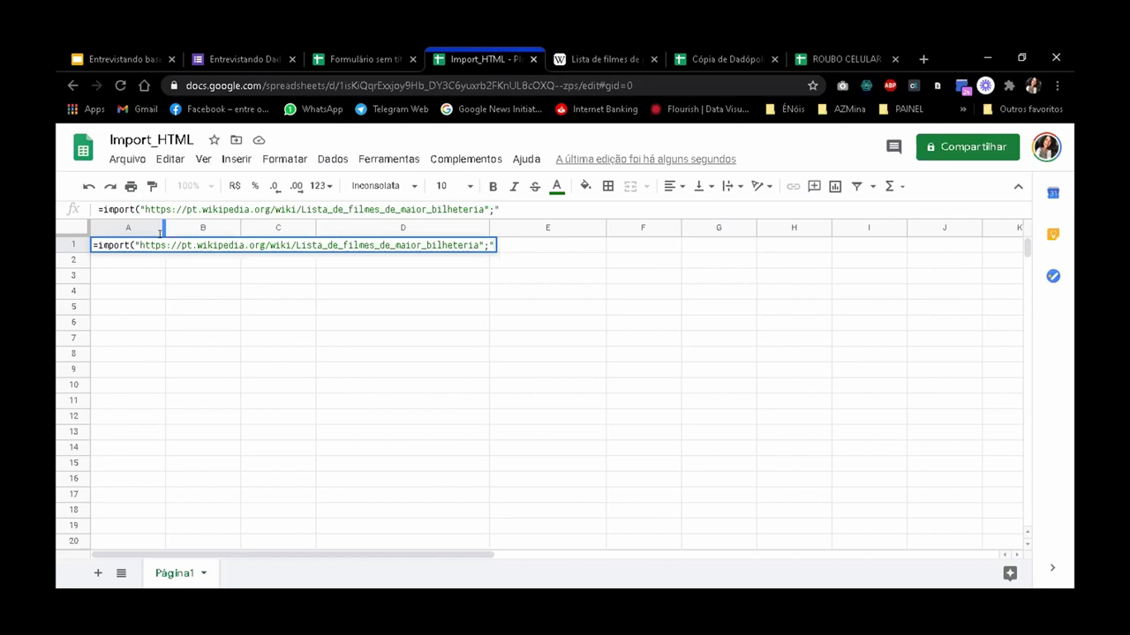
type("tab")
type("le\"")
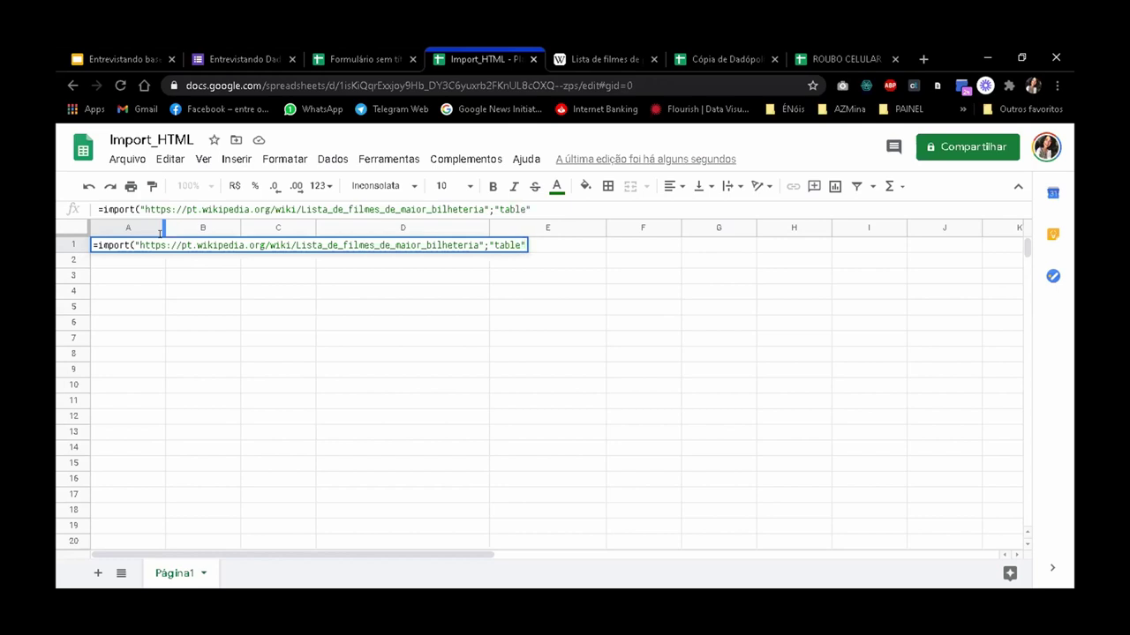
type(";")
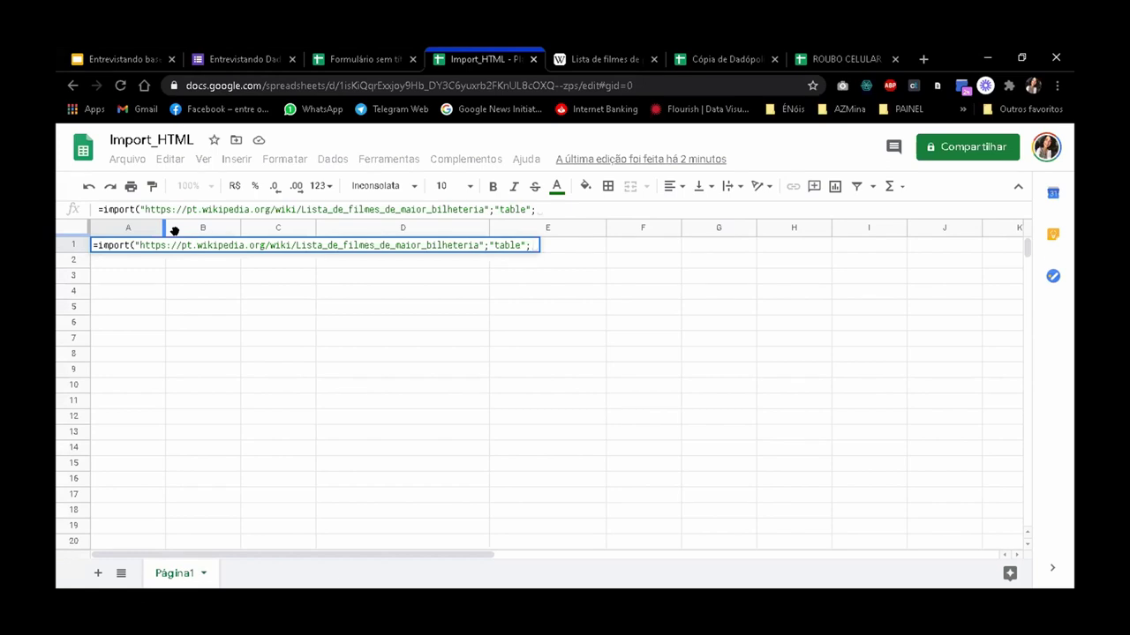
type("1")
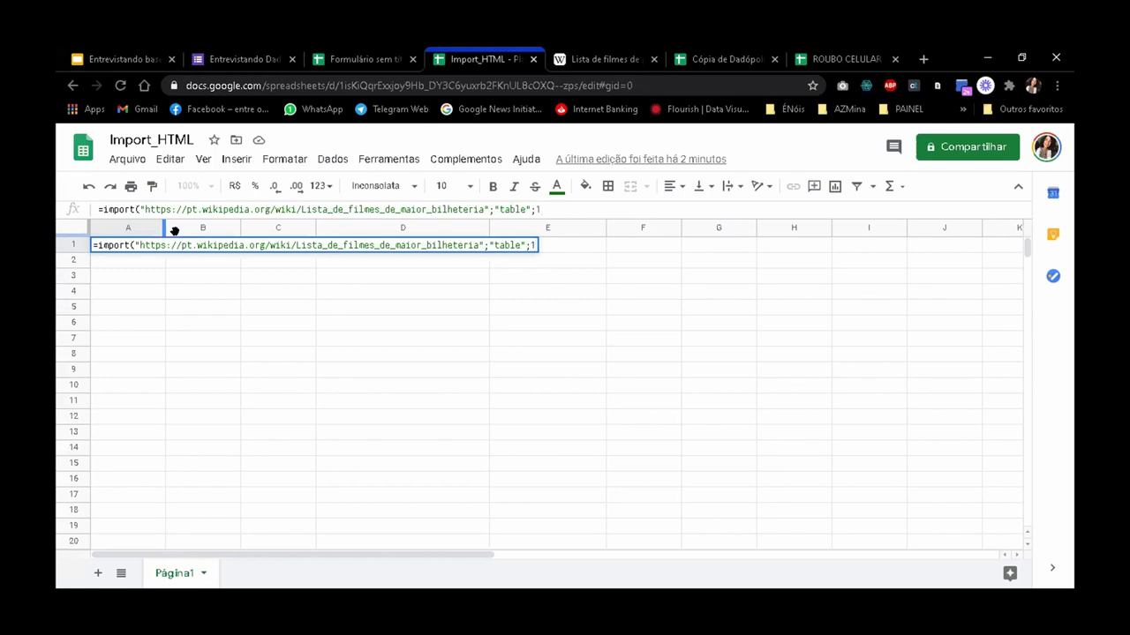
type(")")
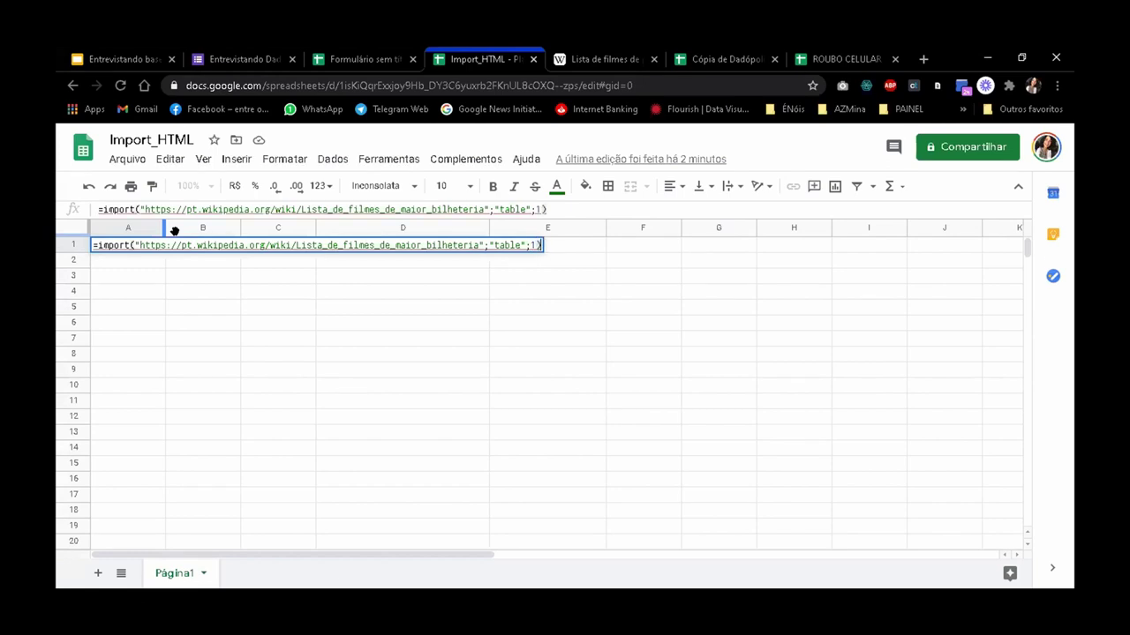
key("Return")
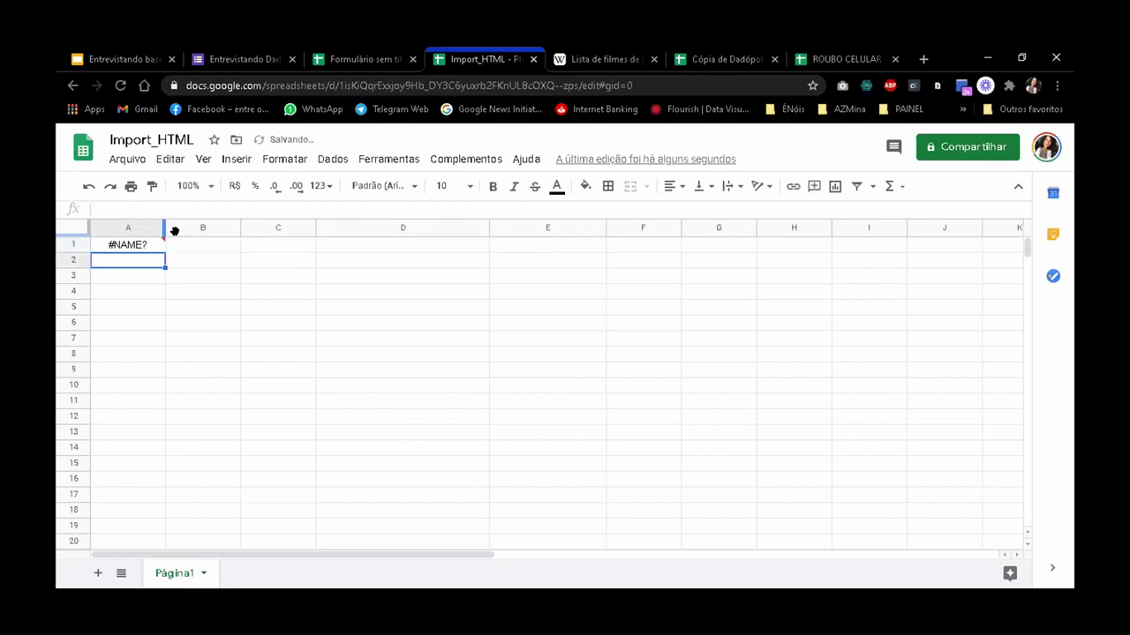
Inspect the #NAME? formula in A1 and recommit it unchanged
left_click(139, 247)
left_click(535, 209)
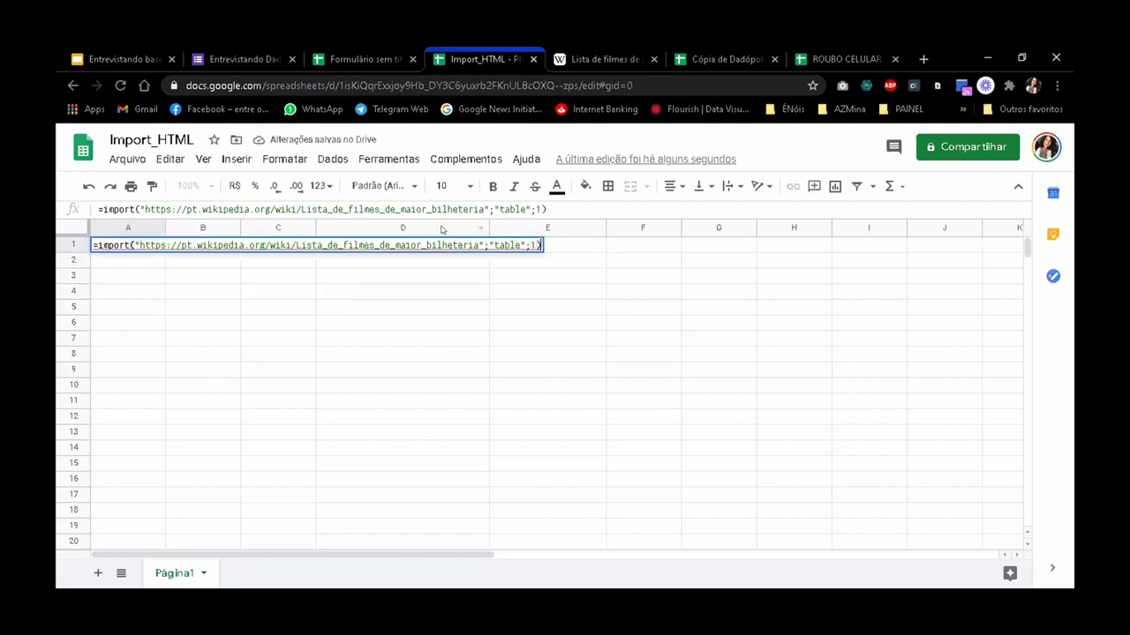
left_click(491, 209)
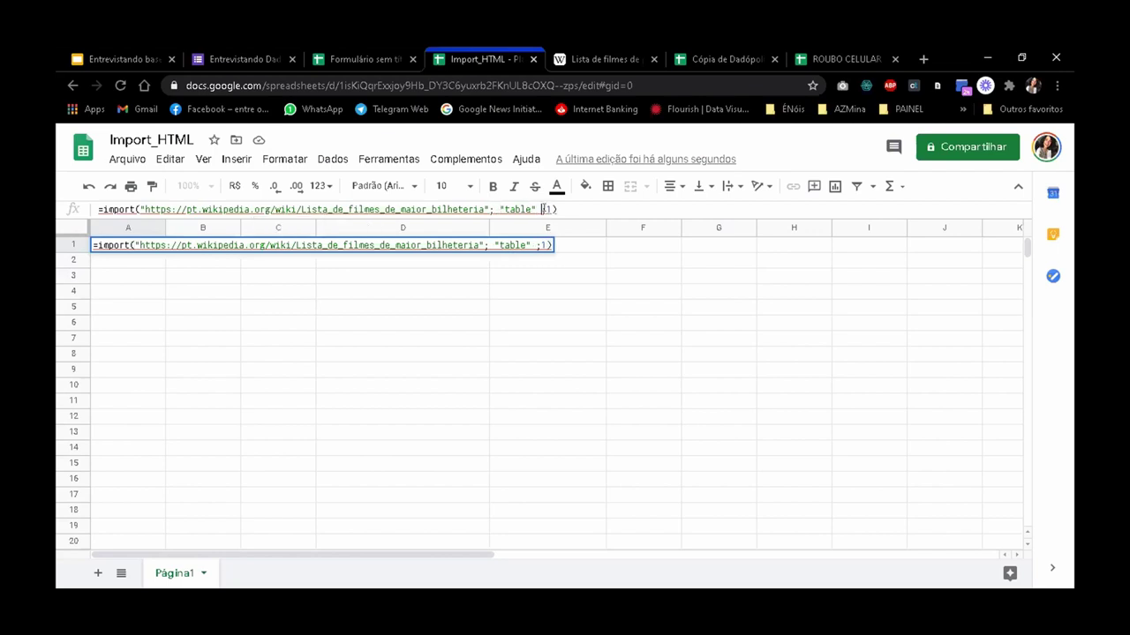
key("Return")
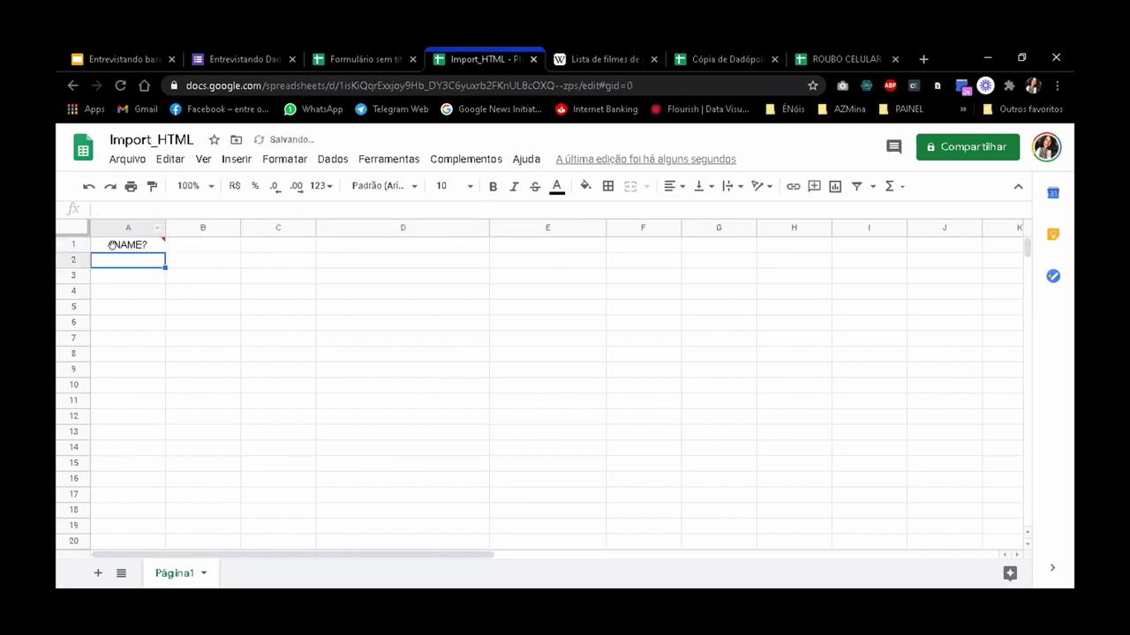
Replace A1 with =importhtml(URL;"table";1), filling columns A–F with the box-office ranking
left_click(122, 252)
key("Delete")
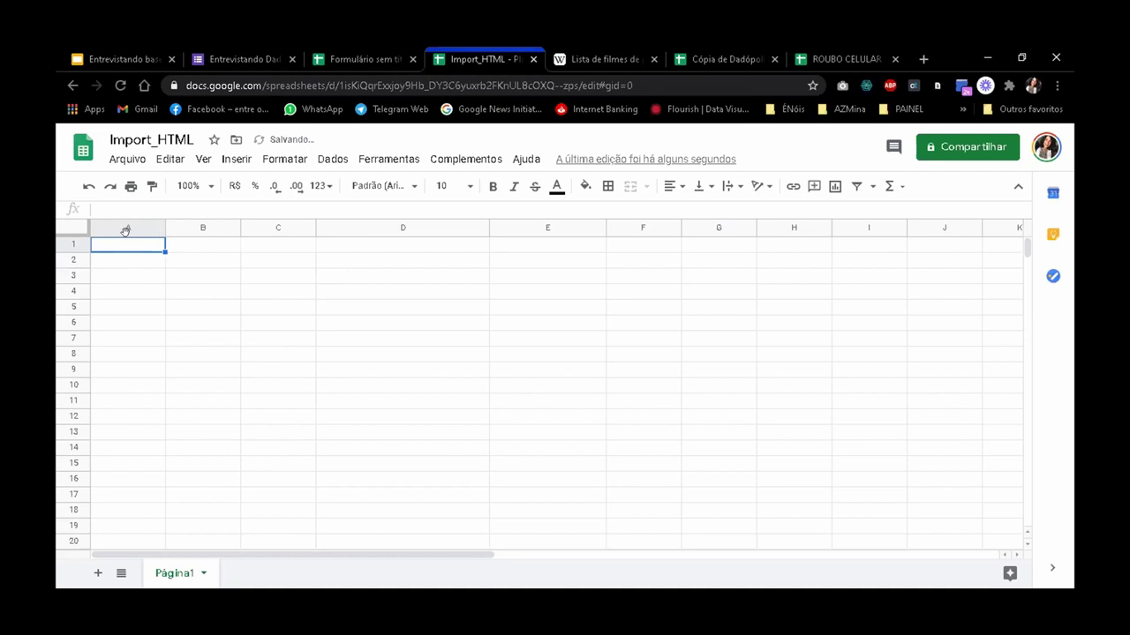
type("=import")
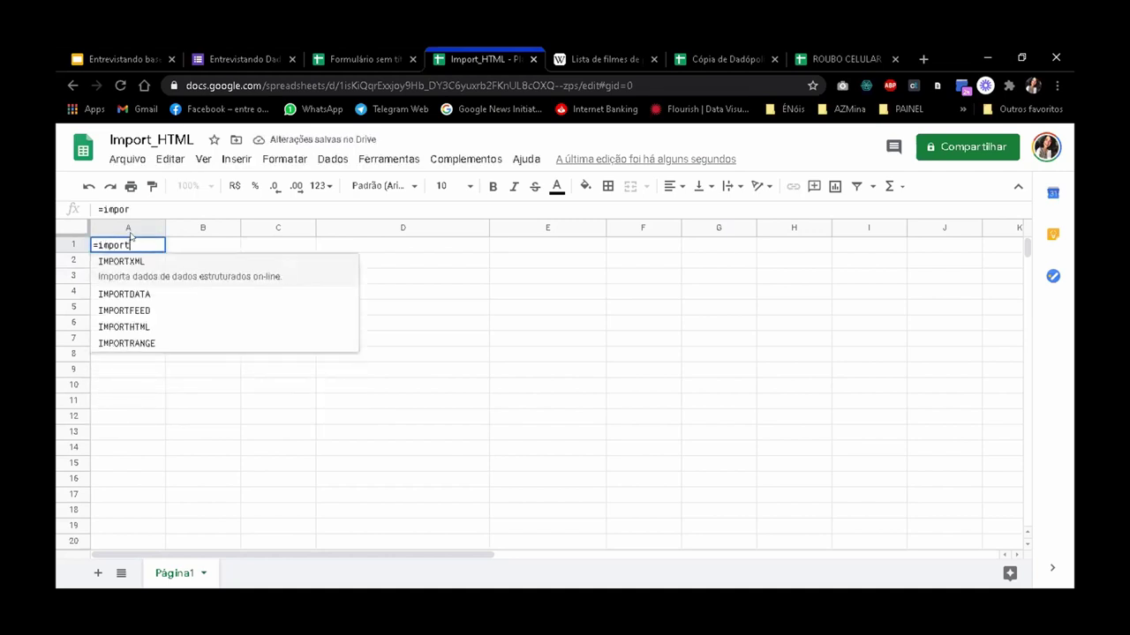
type("html")
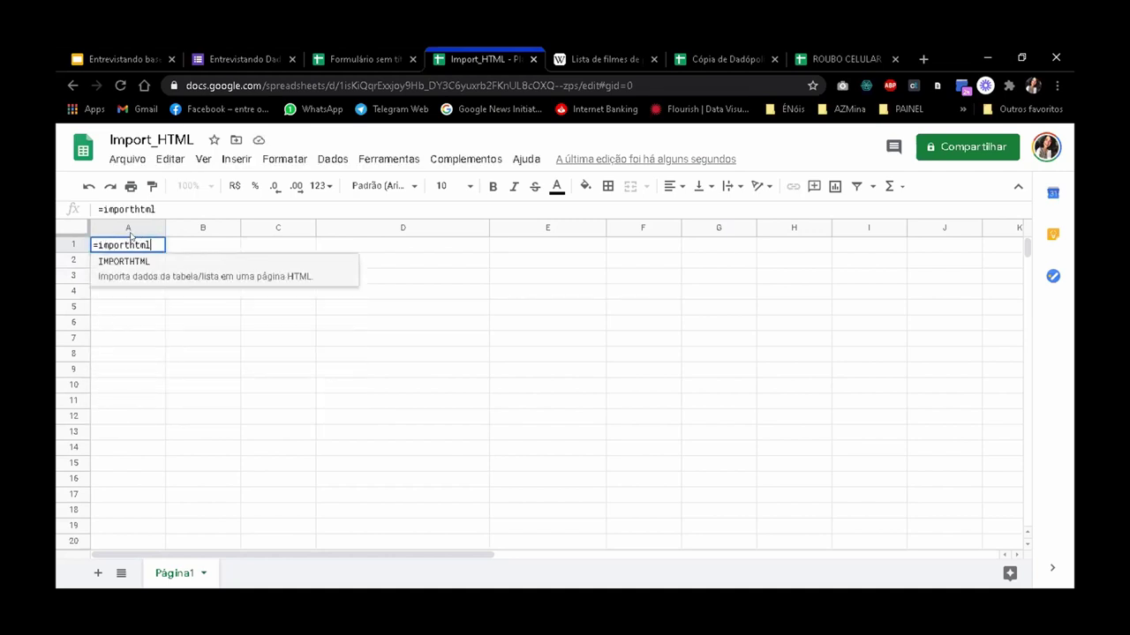
type("(\"")
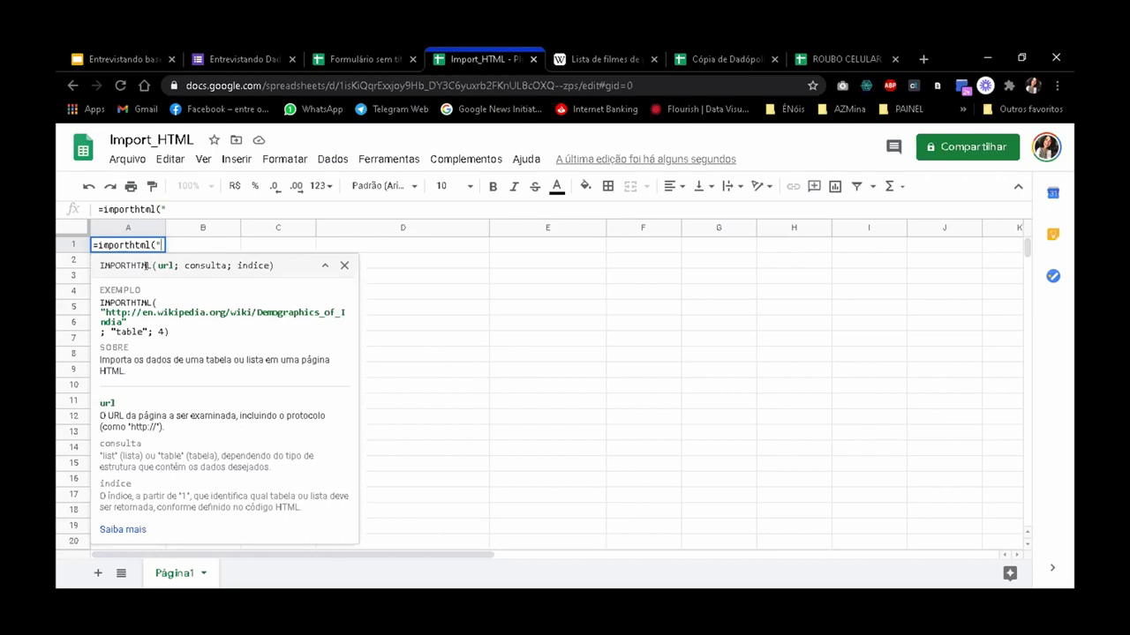
type("https://pt.wikipedia.org/wiki/Lista_de_filmes_de_maior_bilheteria")
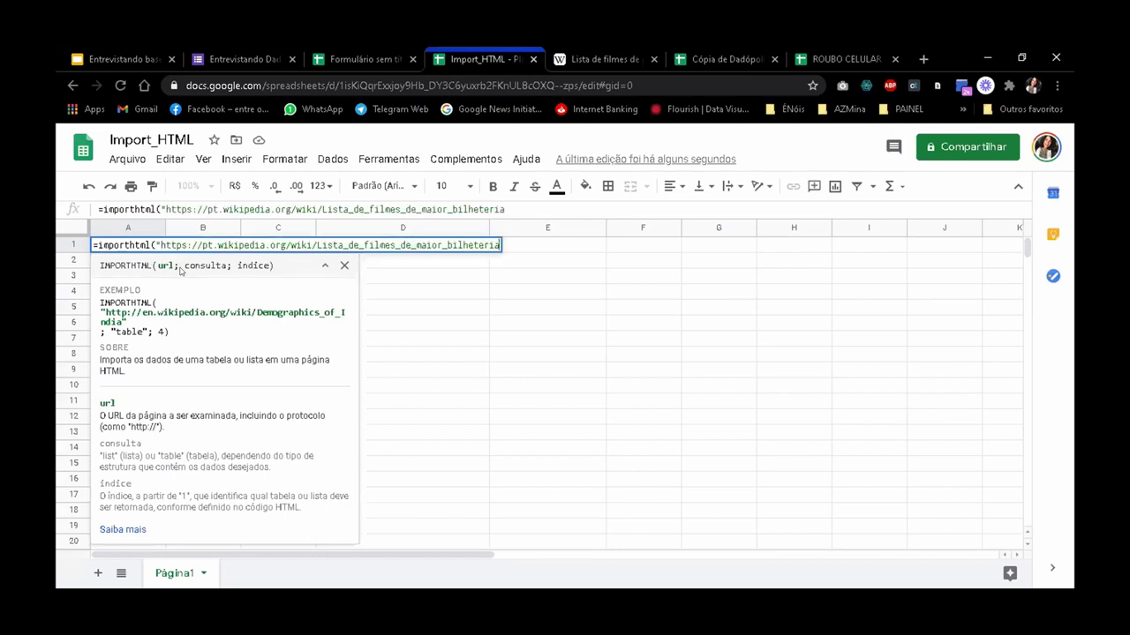
type("\"")
type(";")
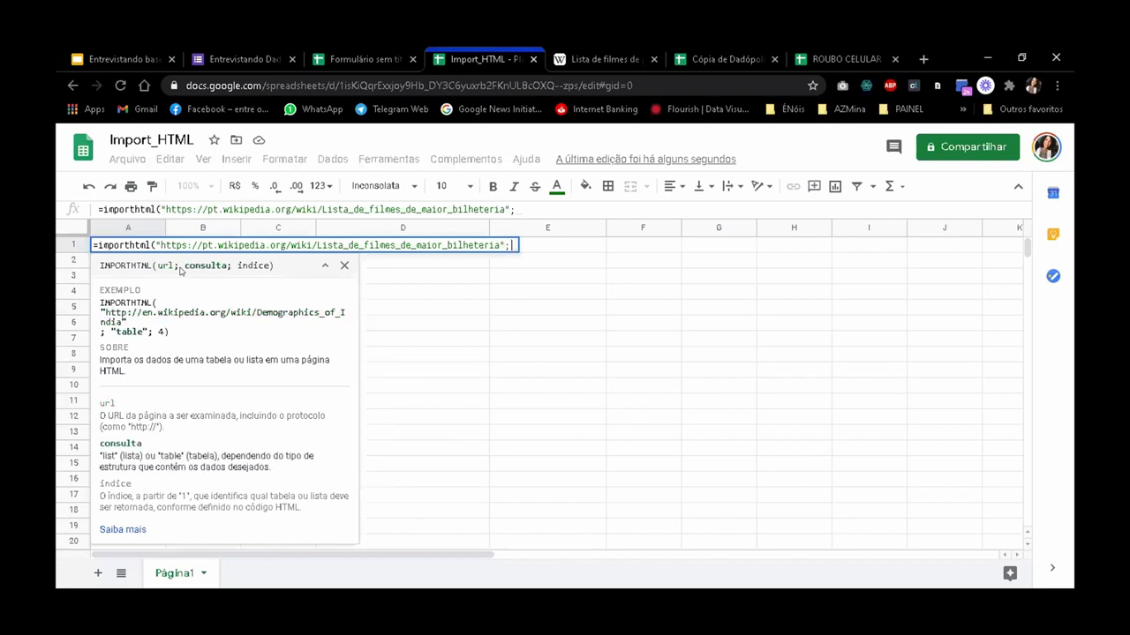
type("\"tabel")
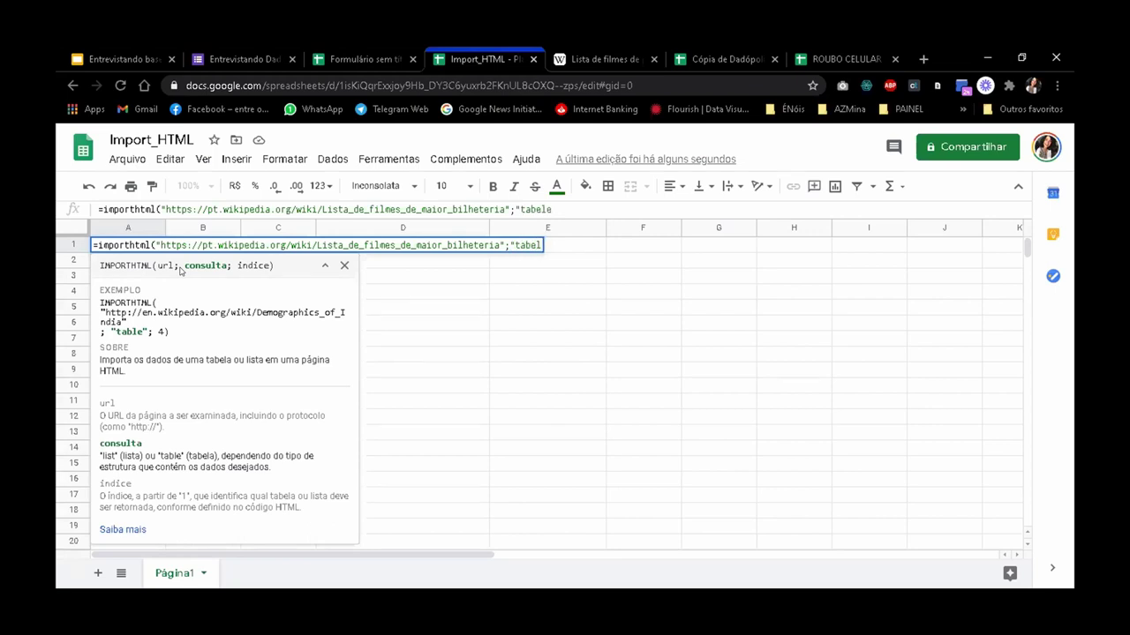
key("BackSpace")
key("BackSpace")
type("le\"")
type(";1")
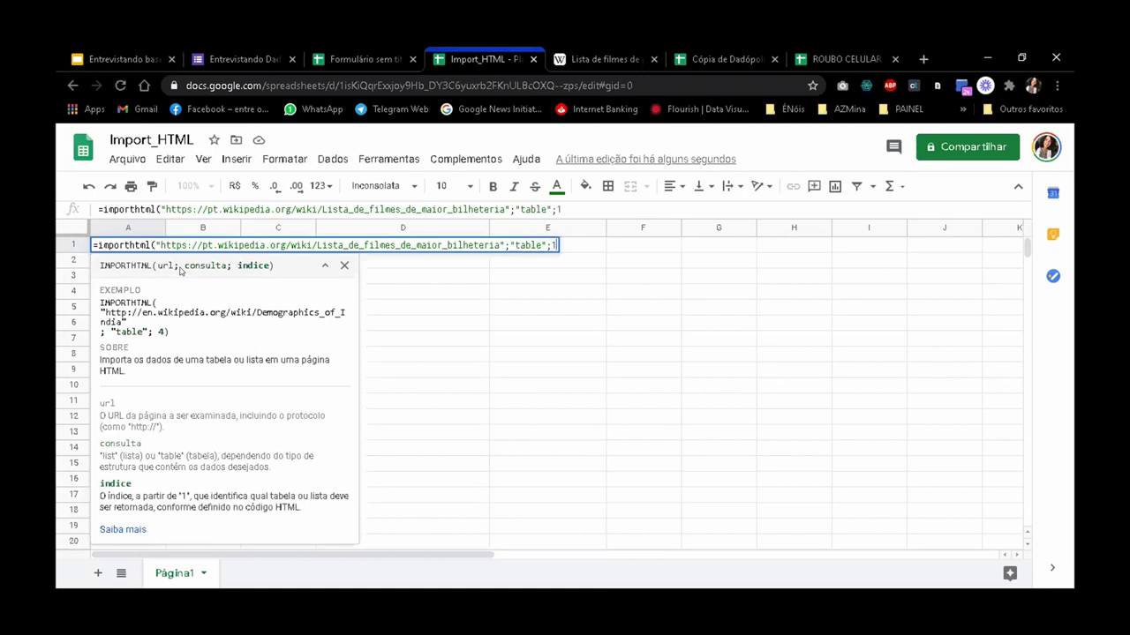
type(")")
key("Return")
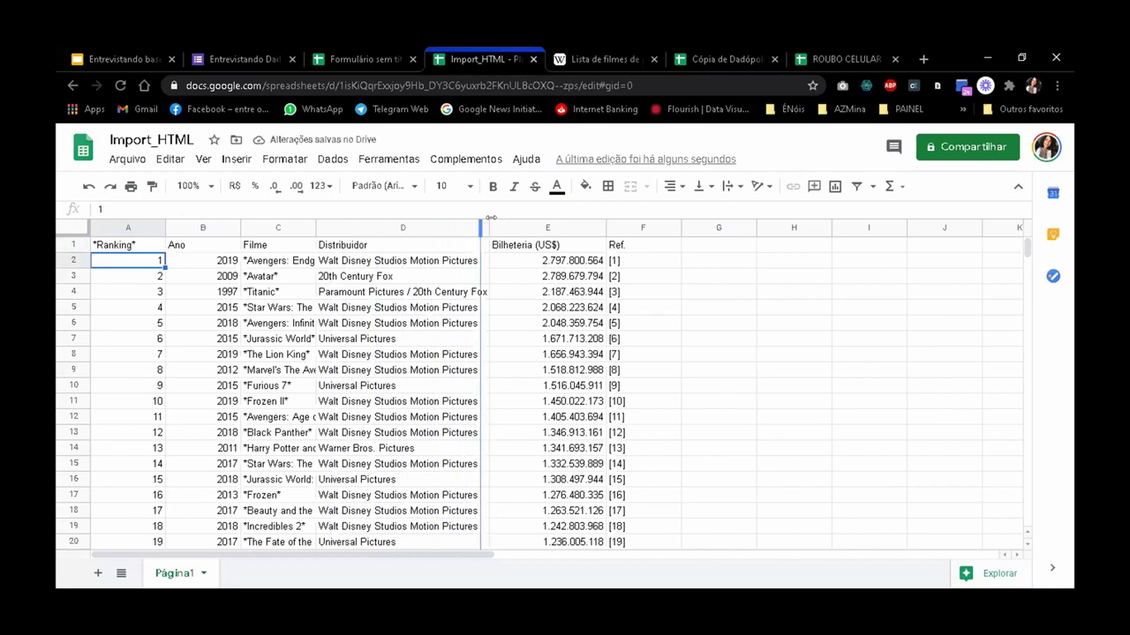
Widen column C to fit full film titles and review the IMPORTHTML formula's table index argument
left_click_drag(304, 220, 487, 221)
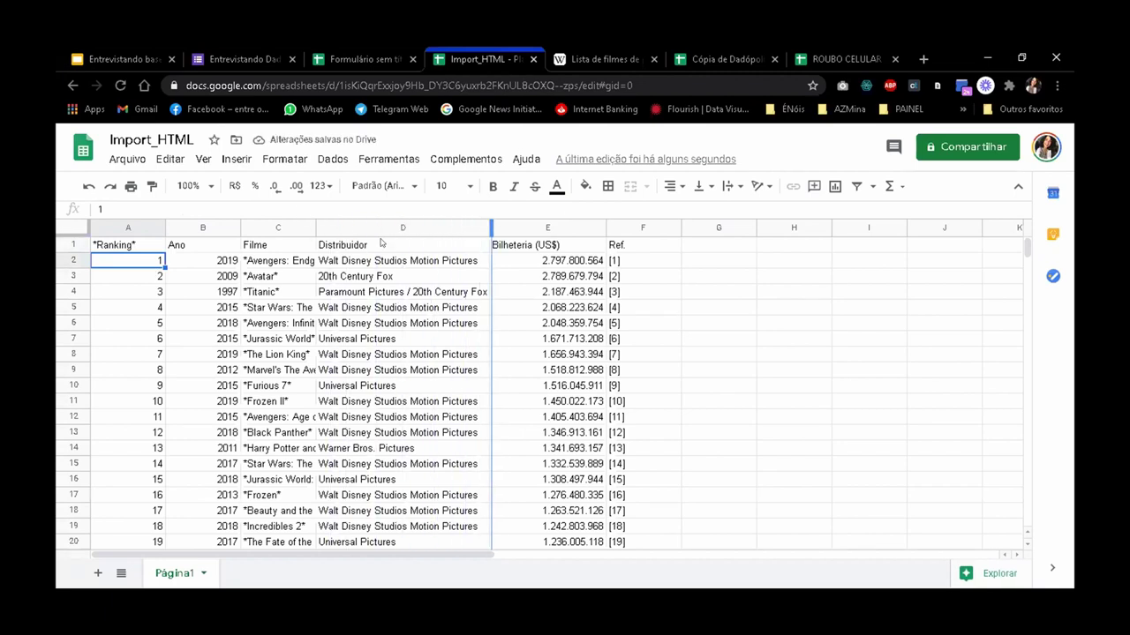
left_click(145, 246)
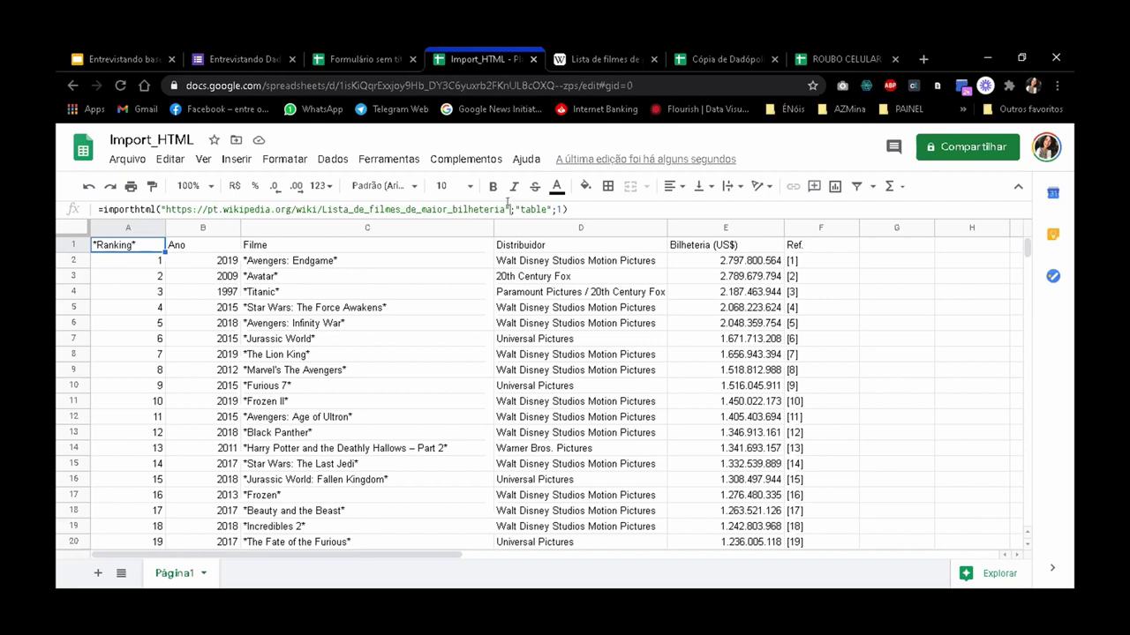
left_click(508, 205)
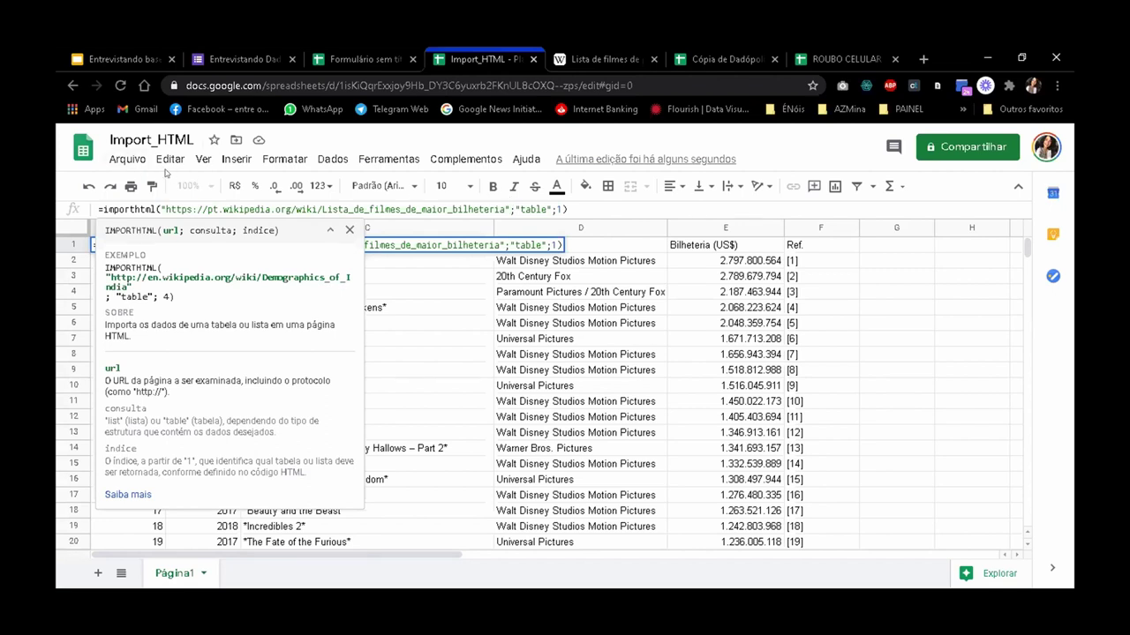
left_click(553, 210)
left_click(557, 209)
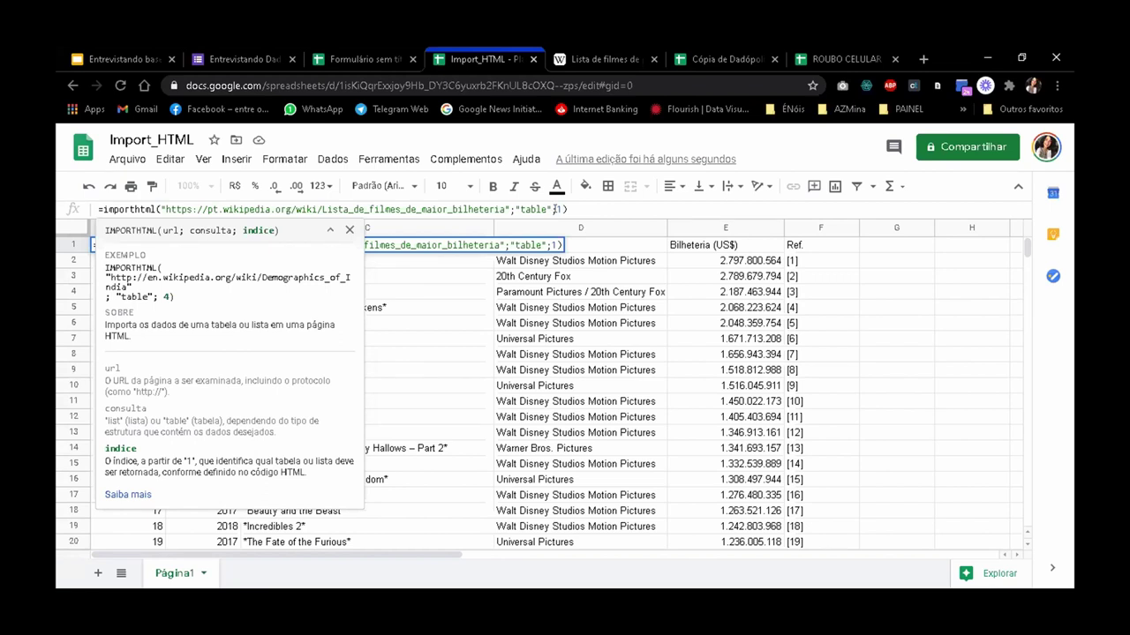
left_click(570, 274)
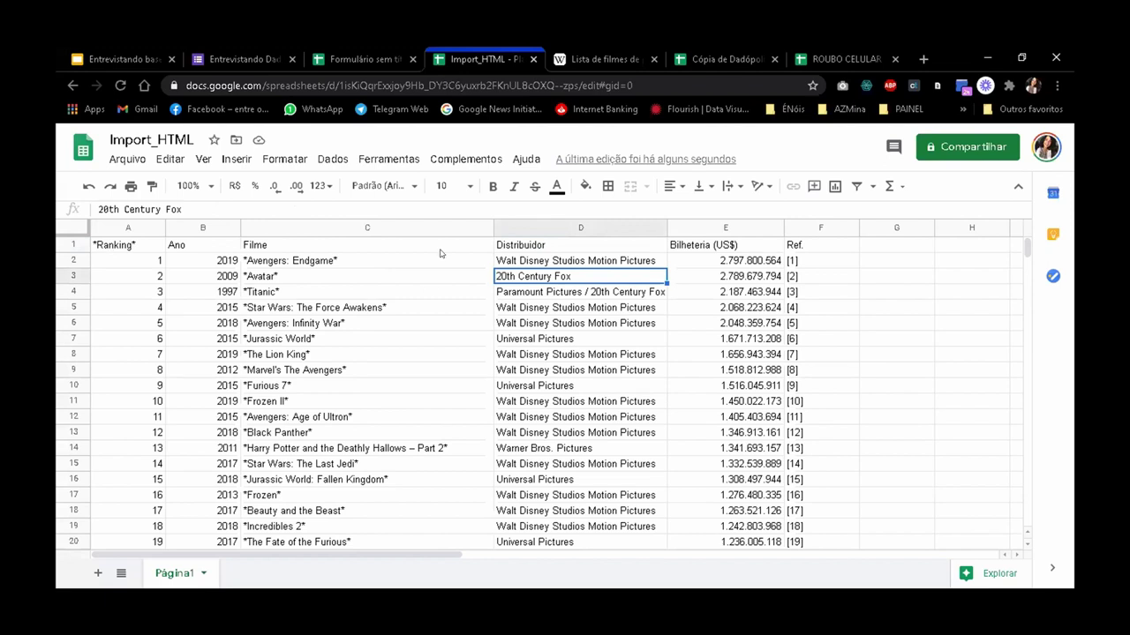
left_click(108, 247)
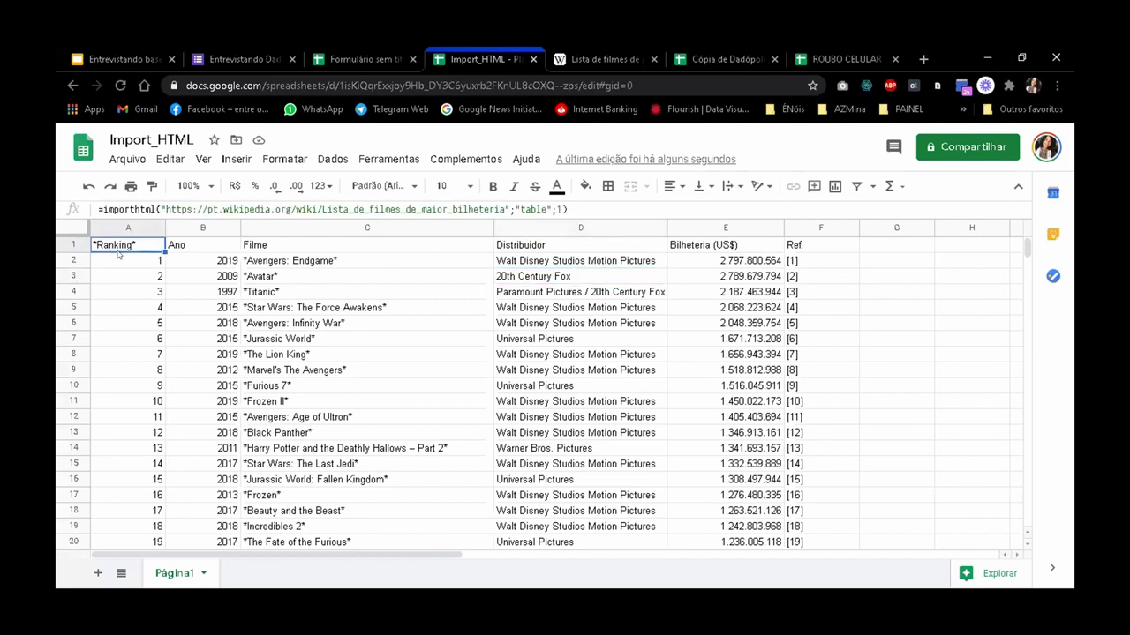
scroll(703, 267, "down", 2)
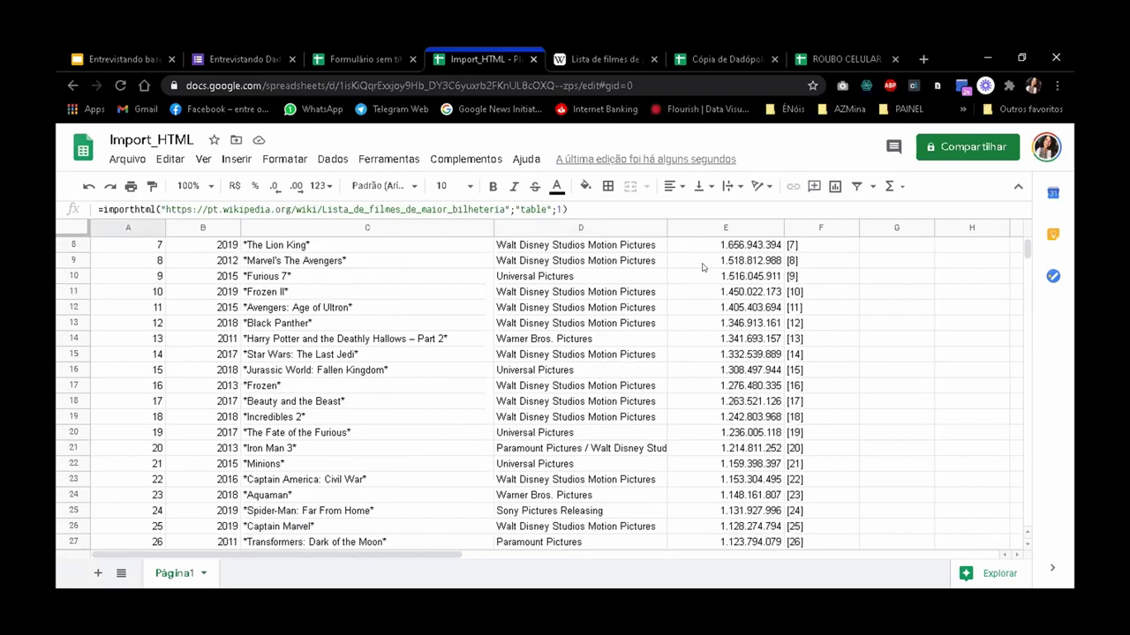
scroll(705, 265, "down", 3)
scroll(705, 264, "up", 3)
scroll(704, 265, "up", 2)
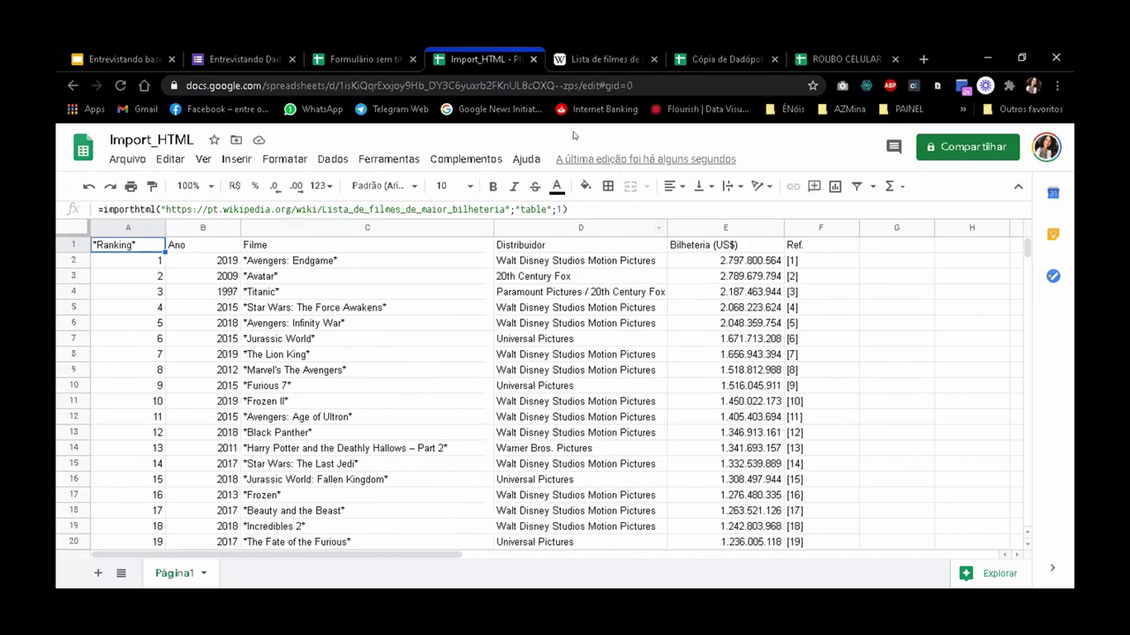
Browse the Wikipedia article's franchise and inflation-adjusted top-10 tables, then return to Import_HTML
left_click(578, 60)
scroll(691, 350, "down", 5)
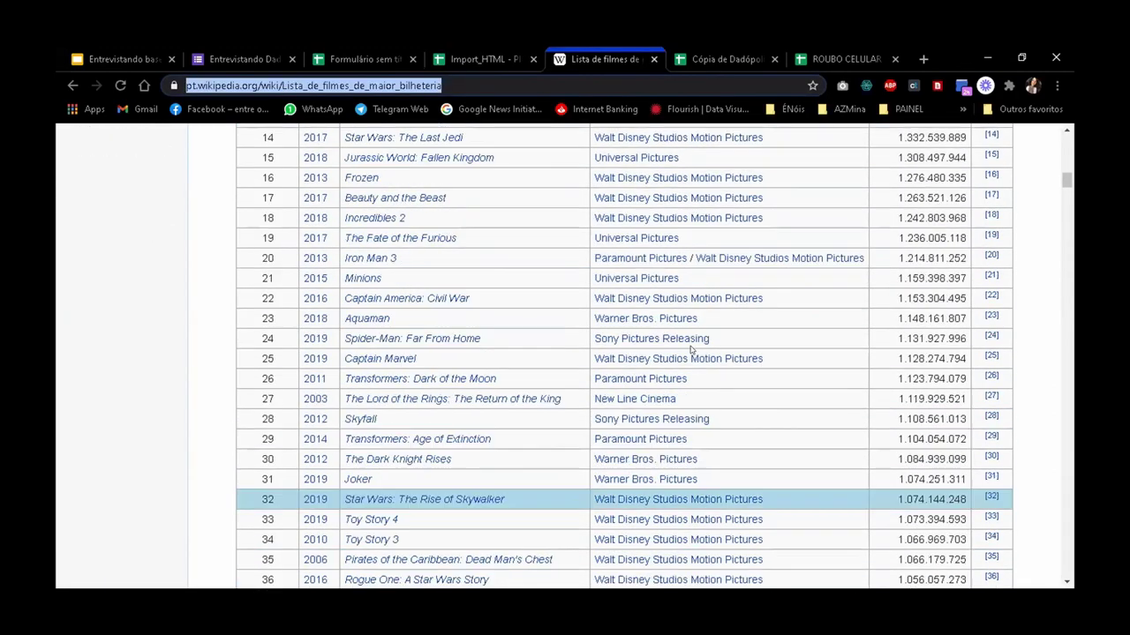
scroll(691, 351, "up", 5)
scroll(692, 351, "up", 4)
scroll(668, 303, "down", 3)
scroll(668, 305, "down", 3)
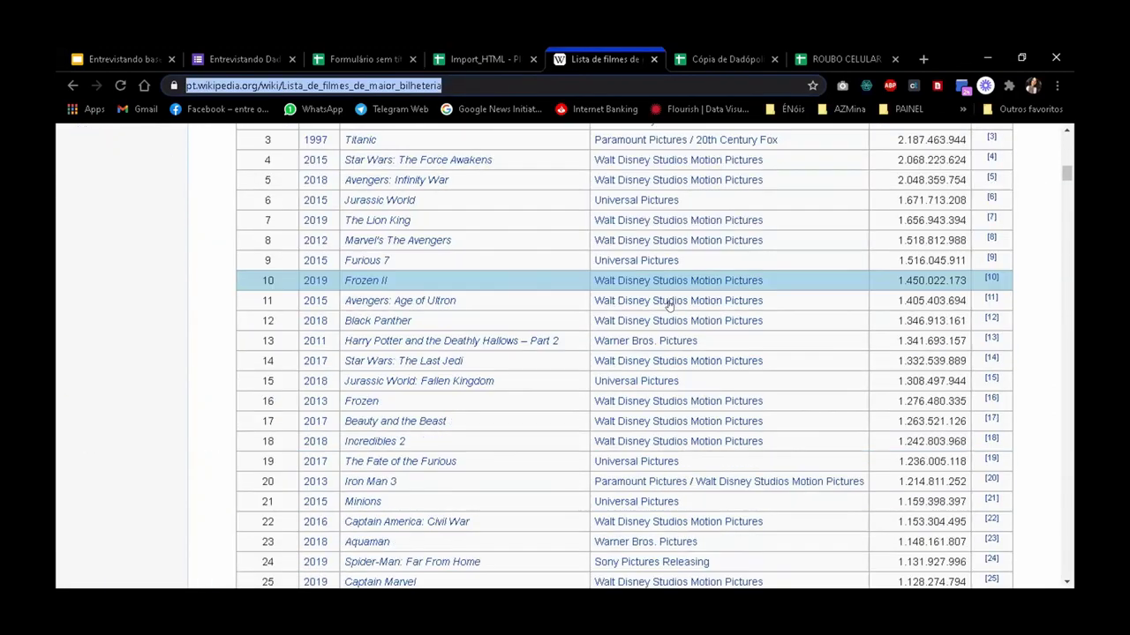
scroll(669, 307, "down", 2)
scroll(669, 307, "down", 2)
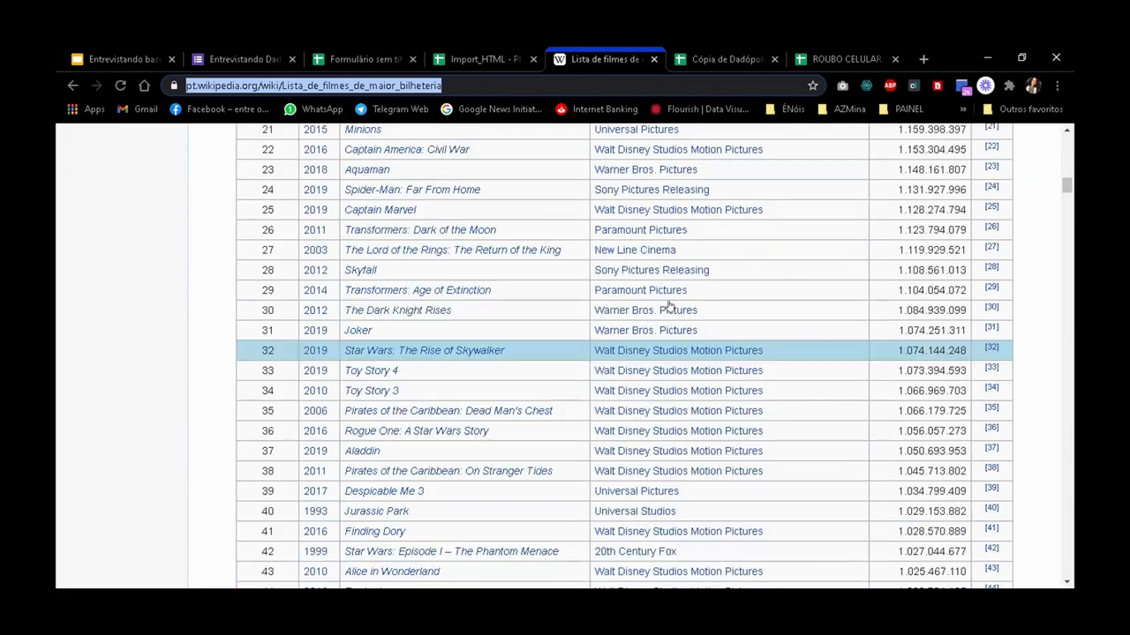
scroll(669, 306, "down", 3)
scroll(669, 305, "down", 2)
scroll(666, 304, "down", 3)
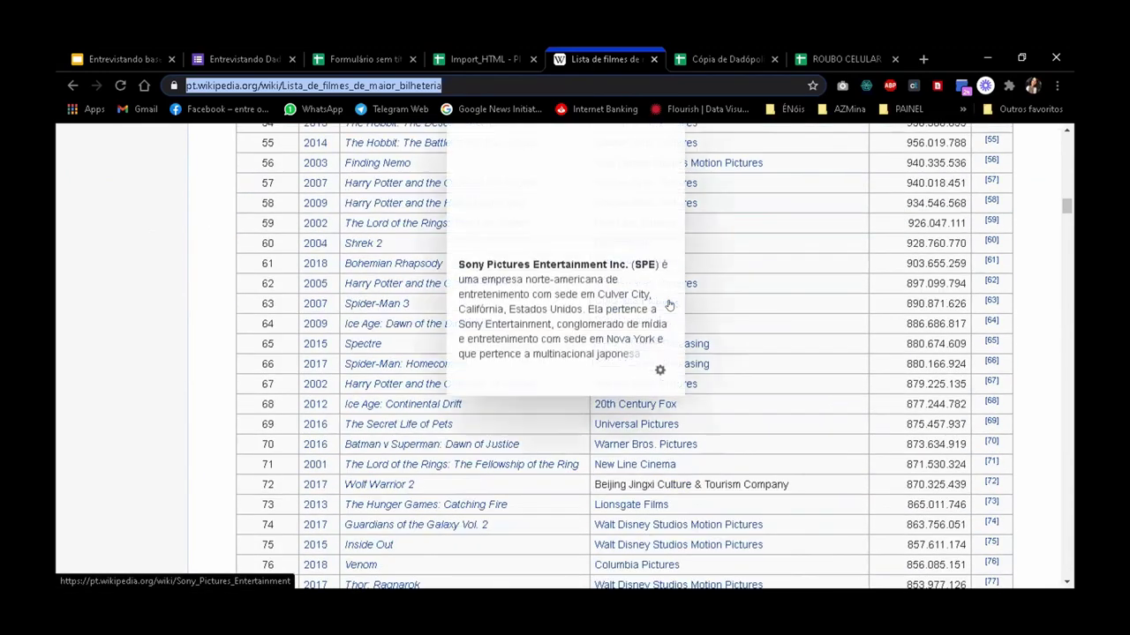
scroll(663, 304, "down", 3)
scroll(660, 305, "down", 5)
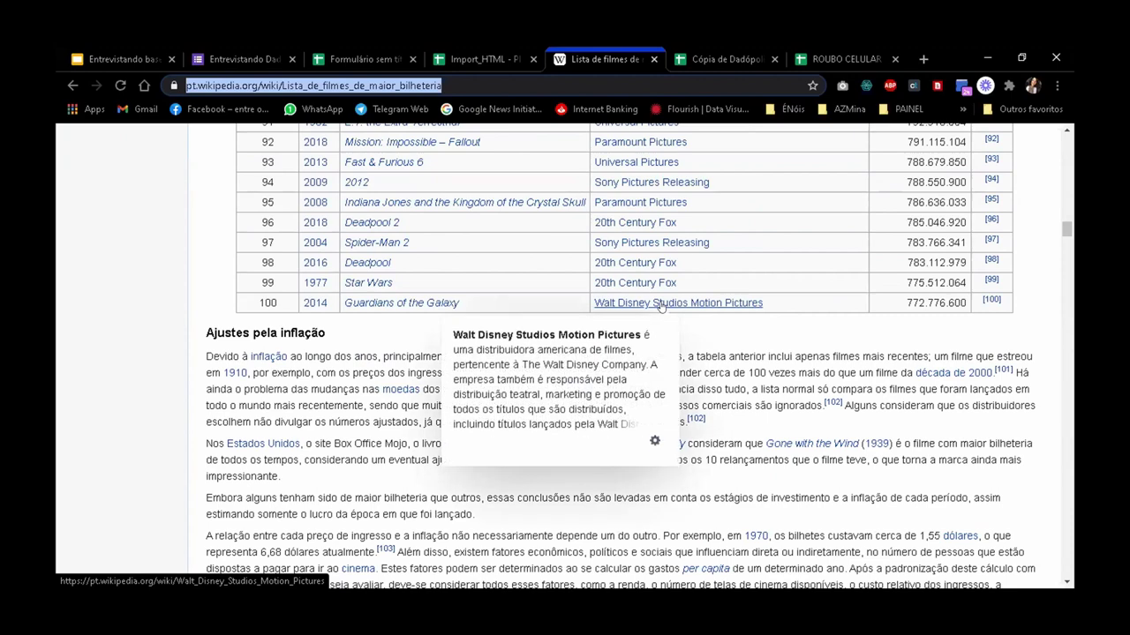
scroll(718, 342, "down", 2)
scroll(716, 335, "up", 1)
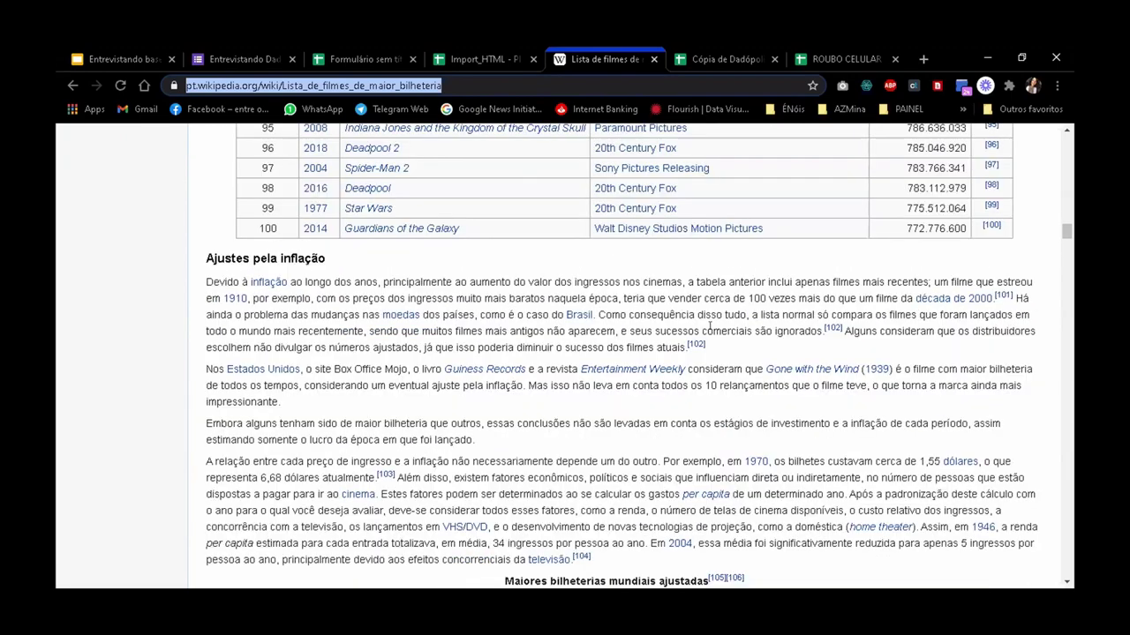
scroll(716, 334, "up", 3)
scroll(714, 330, "down", 3)
scroll(715, 330, "down", 2)
scroll(670, 292, "up", 9)
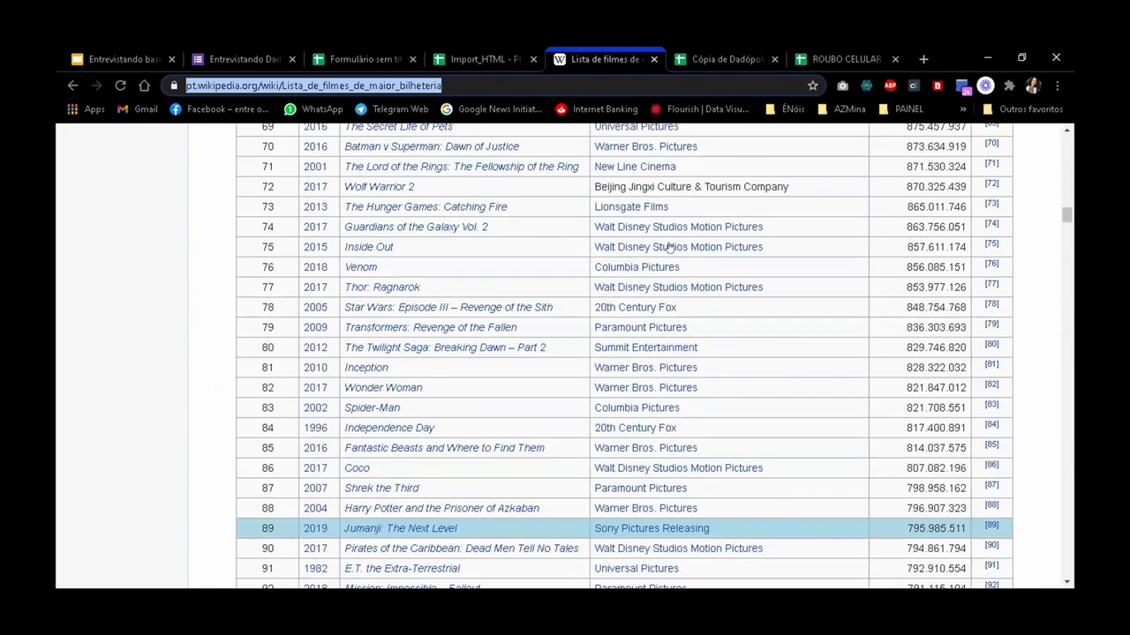
scroll(660, 279, "down", 4)
scroll(660, 278, "down", 3)
scroll(574, 239, "down", 1)
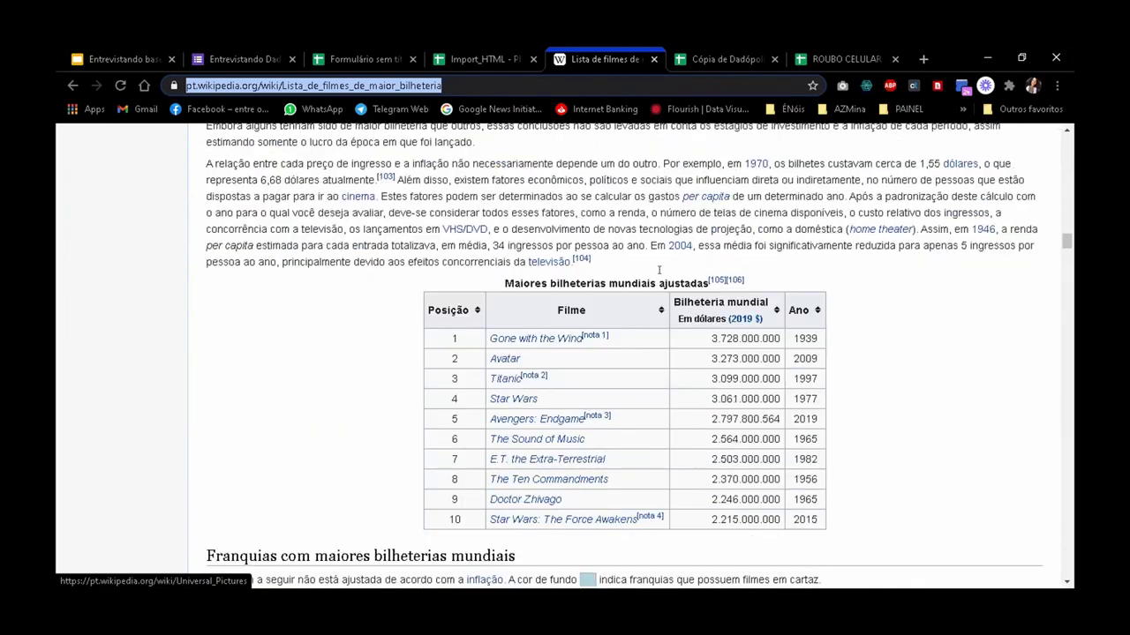
scroll(486, 196, "down", 2)
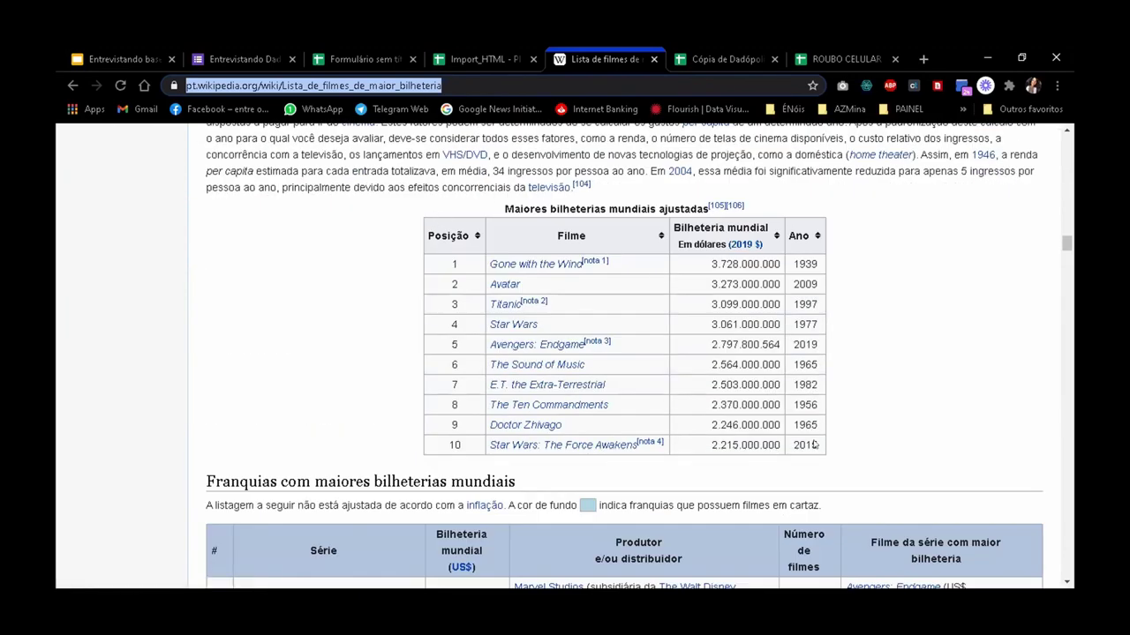
scroll(742, 262, "down", 3)
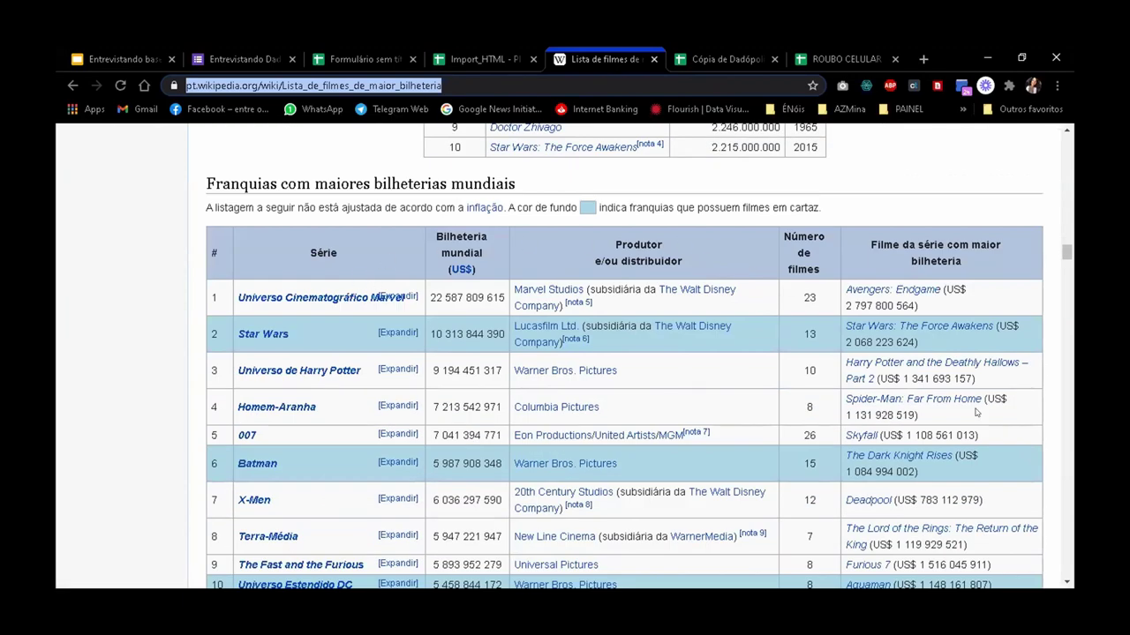
scroll(976, 412, "down", 2)
scroll(953, 424, "down", 4)
scroll(926, 437, "down", 5)
scroll(890, 451, "down", 5)
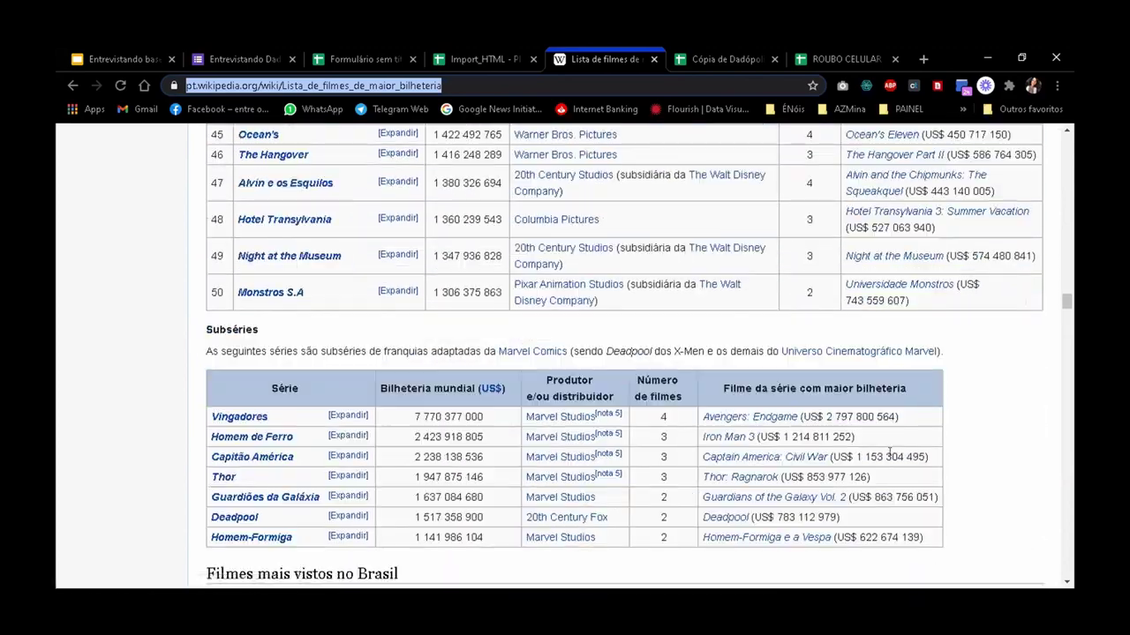
scroll(890, 452, "down", 2)
scroll(890, 452, "up", 2)
scroll(890, 451, "up", 4)
scroll(887, 452, "up", 6)
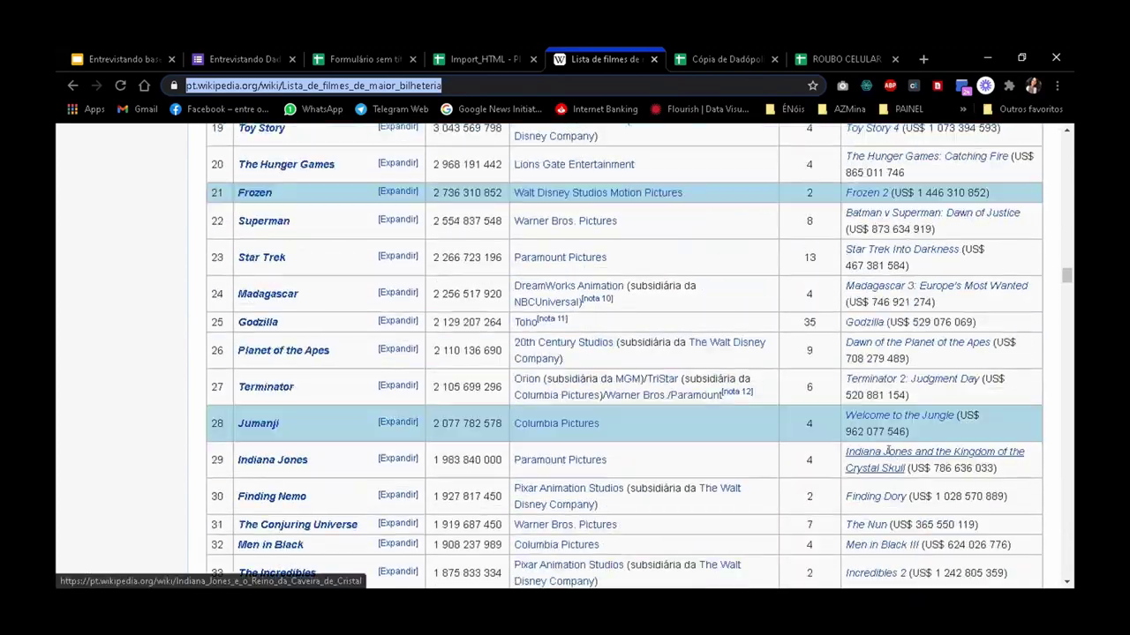
scroll(887, 452, "up", 7)
scroll(889, 445, "up", 8)
scroll(891, 442, "up", 5)
scroll(893, 436, "up", 5)
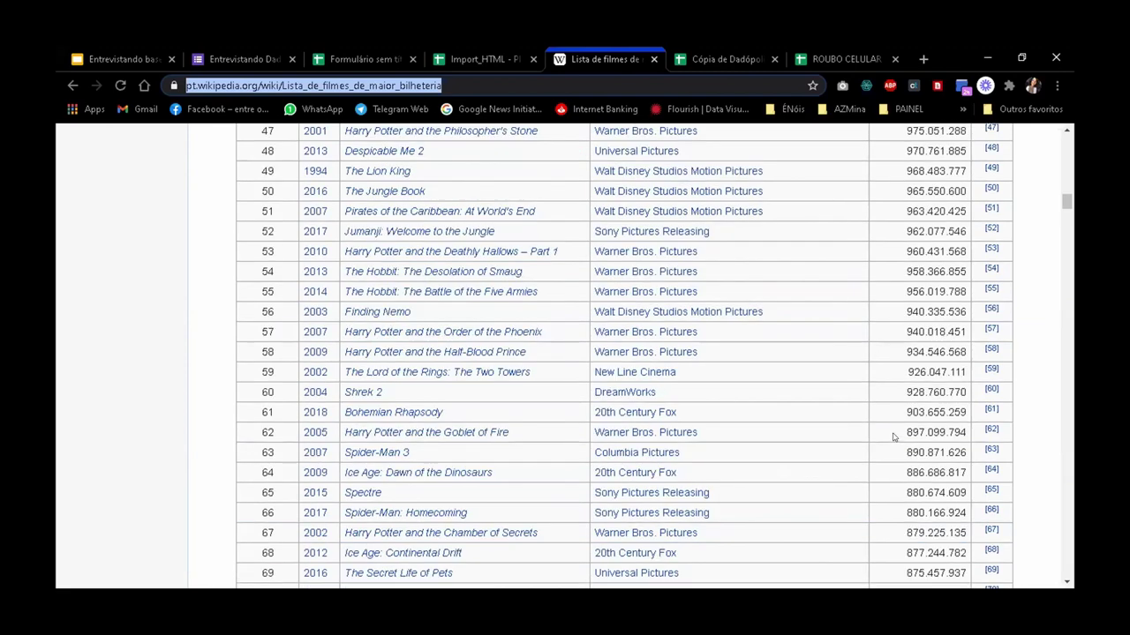
scroll(893, 436, "up", 10)
scroll(887, 424, "up", 8)
scroll(874, 406, "down", 3)
scroll(870, 398, "down", 3)
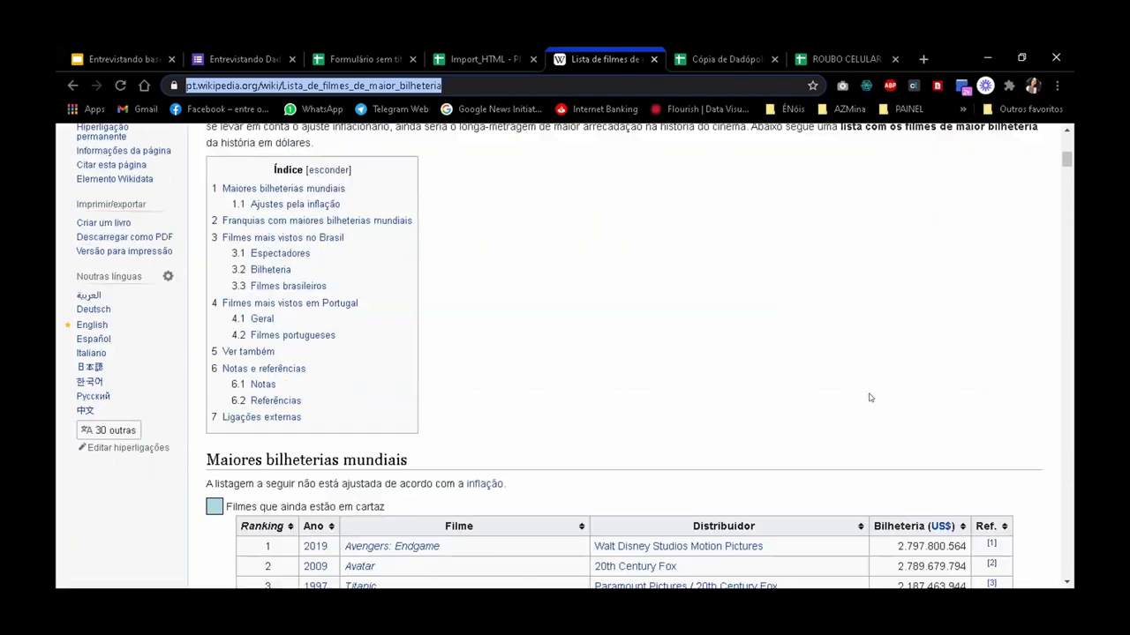
scroll(869, 399, "down", 3)
scroll(869, 398, "down", 3)
scroll(869, 398, "down", 3)
scroll(870, 398, "down", 2)
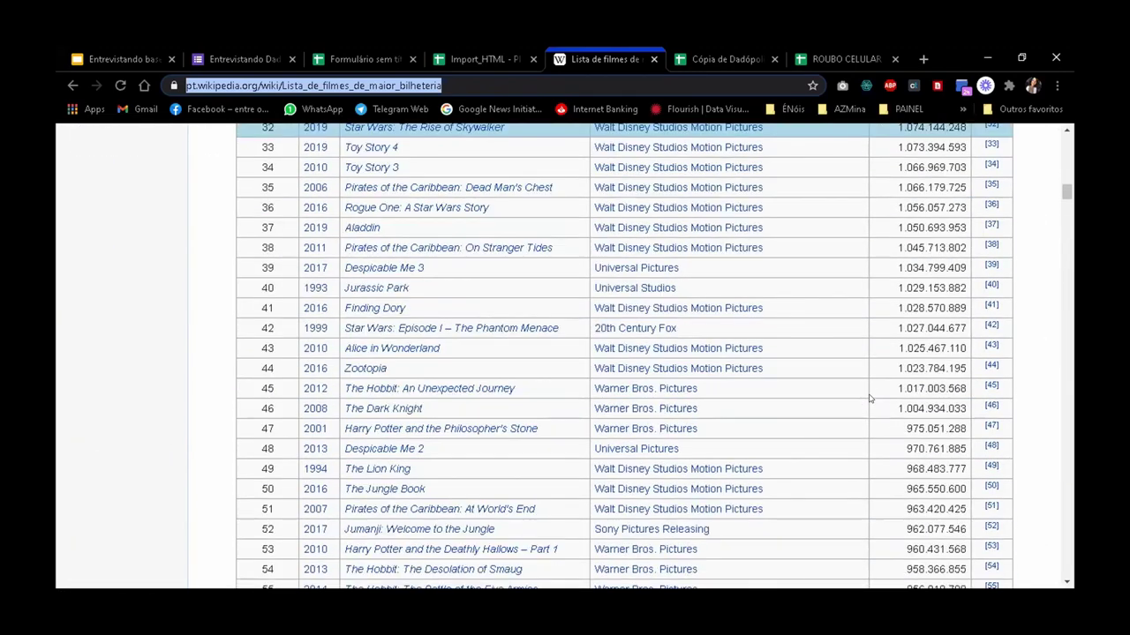
scroll(870, 398, "down", 3)
scroll(870, 398, "down", 5)
scroll(870, 398, "down", 2)
scroll(870, 398, "down", 3)
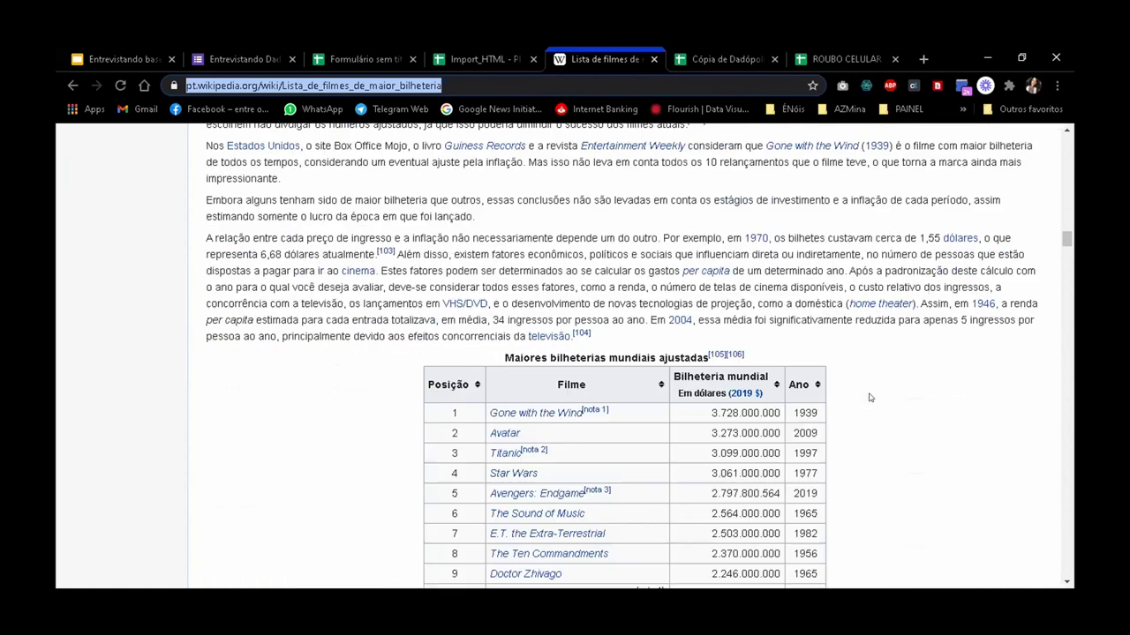
scroll(869, 398, "down", 3)
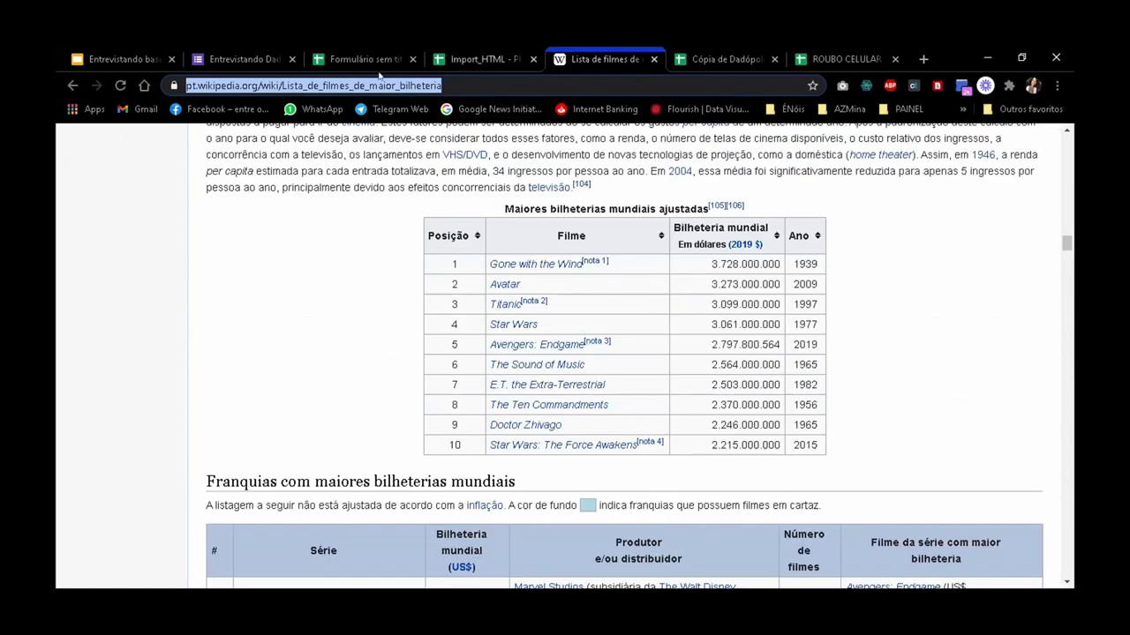
left_click(481, 59)
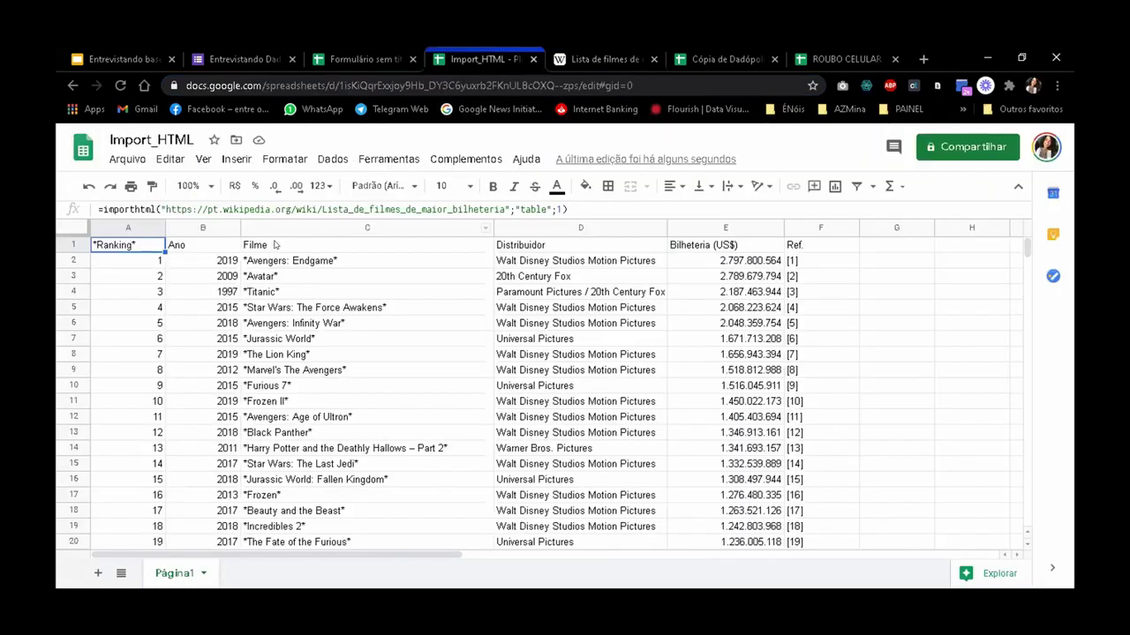
Point A1's IMPORTHTML at table 2 and widen column B to show full film titles
left_click(557, 209)
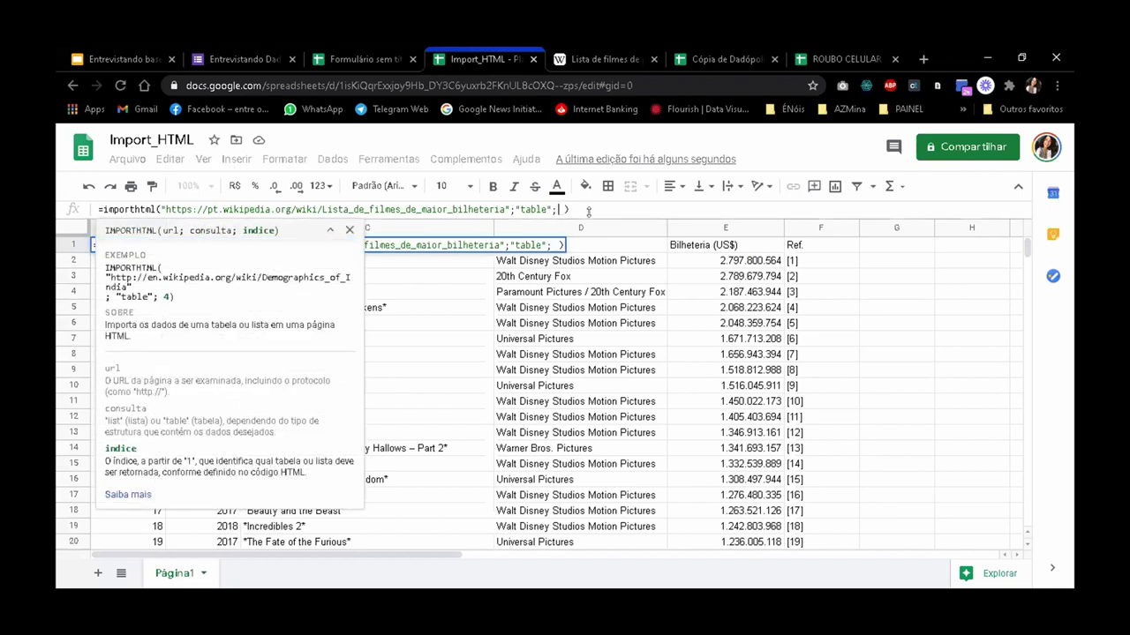
type("2")
key("Return")
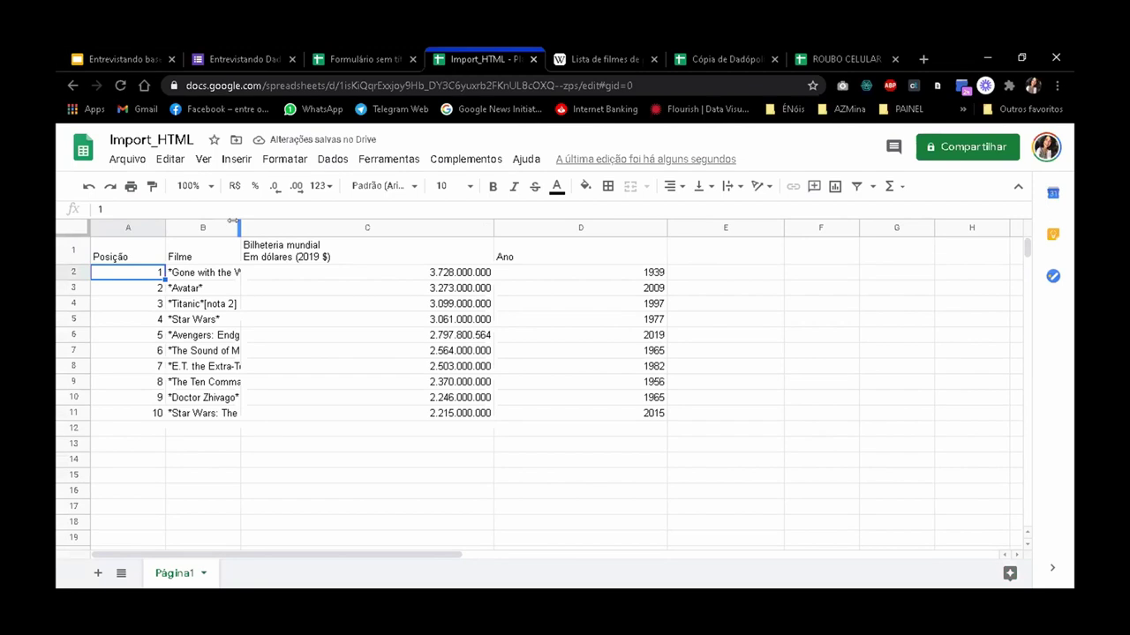
left_click_drag(240, 228, 331, 227)
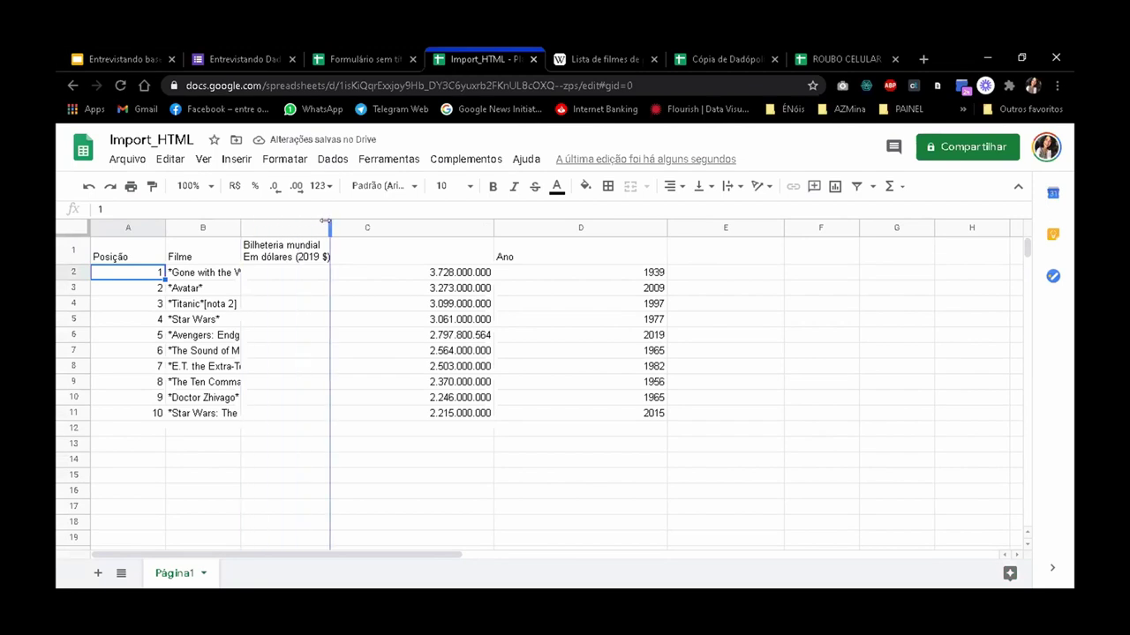
Check the Wikipedia article's tables, then return to Import_HTML and select cell A1
left_click(557, 71)
scroll(605, 366, "down", 2)
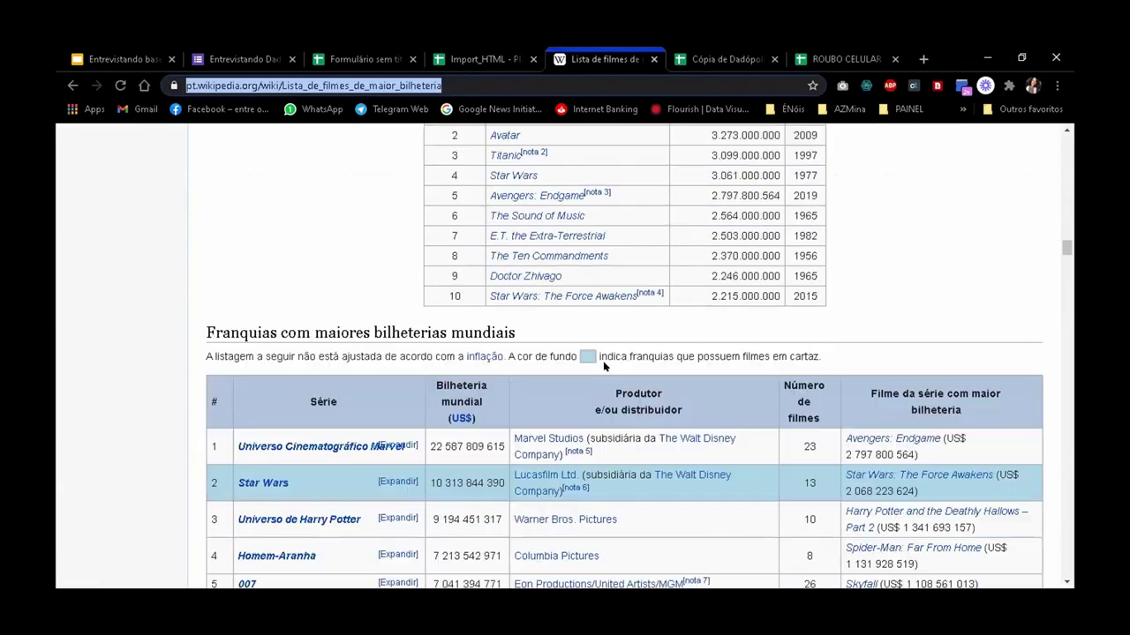
scroll(603, 361, "down", 2)
left_click(484, 59)
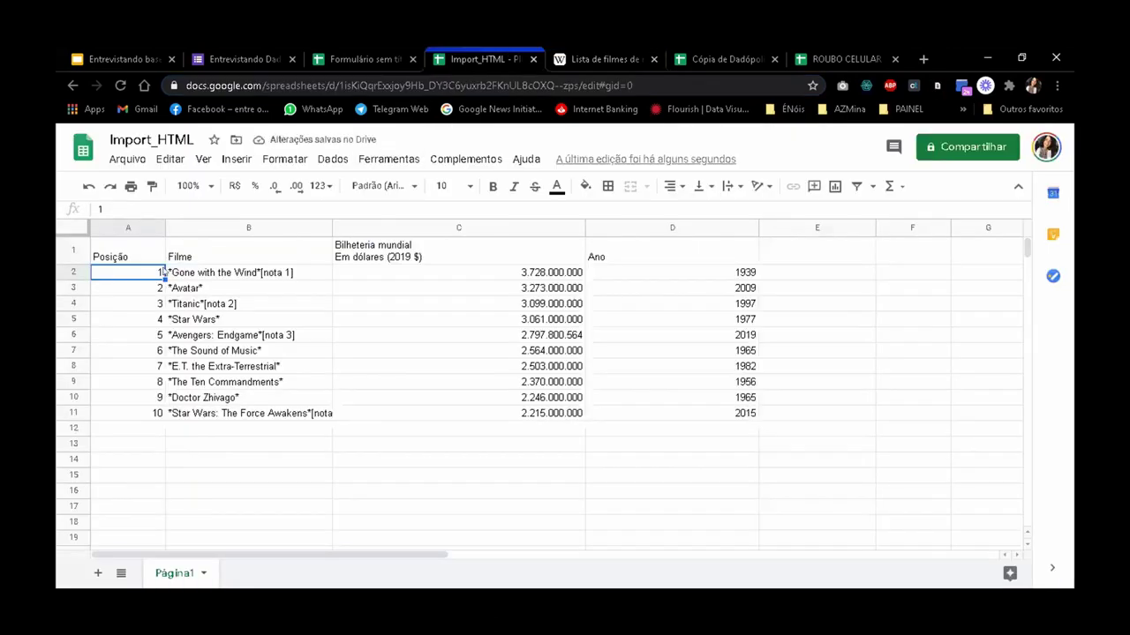
left_click(115, 249)
Change the IMPORTHTML table index in A1 from 2 to 3
key("Return")
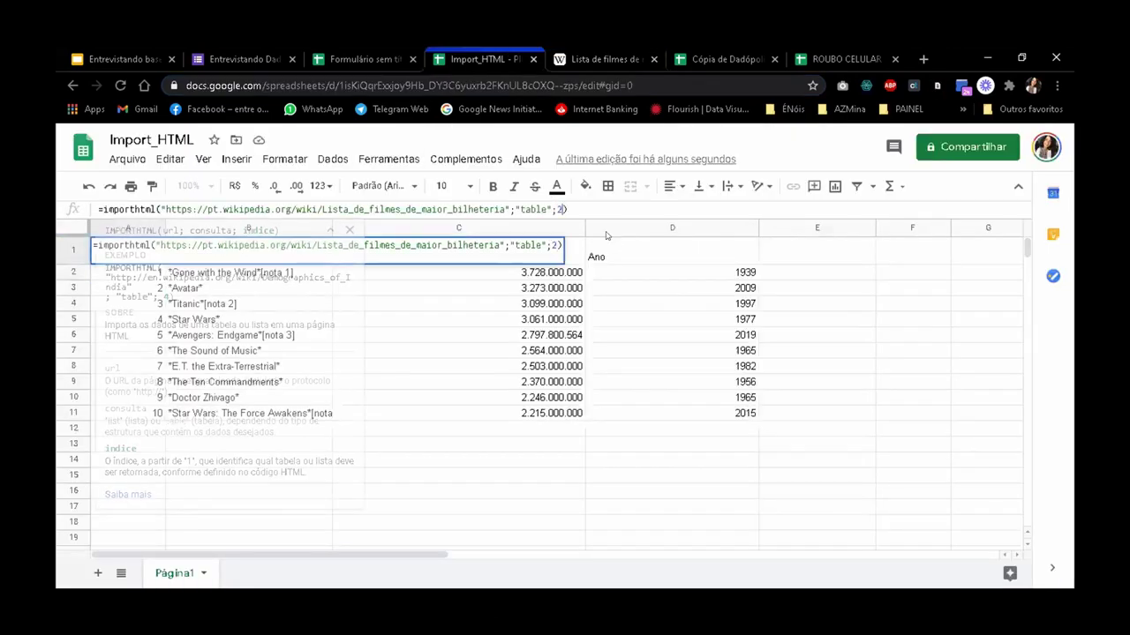
key("Left")
key("BackSpace")
type("3")
key("Return")
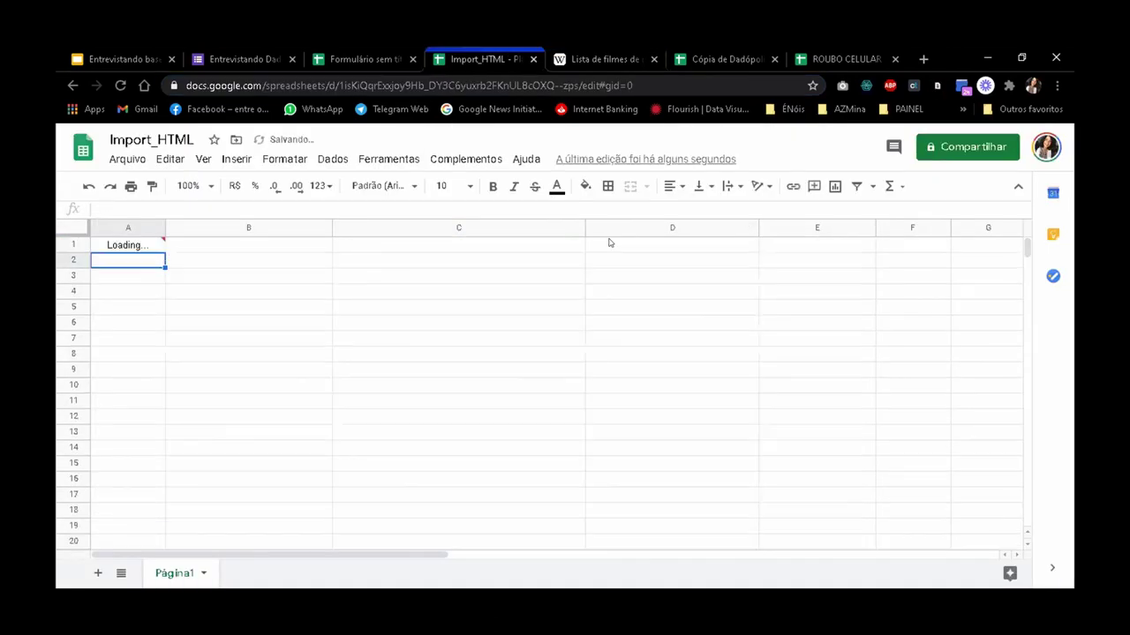
Scroll through the imported franchise table, select the Marvel entry in B2, then return to Wikipedia
scroll(444, 351, "down", 5)
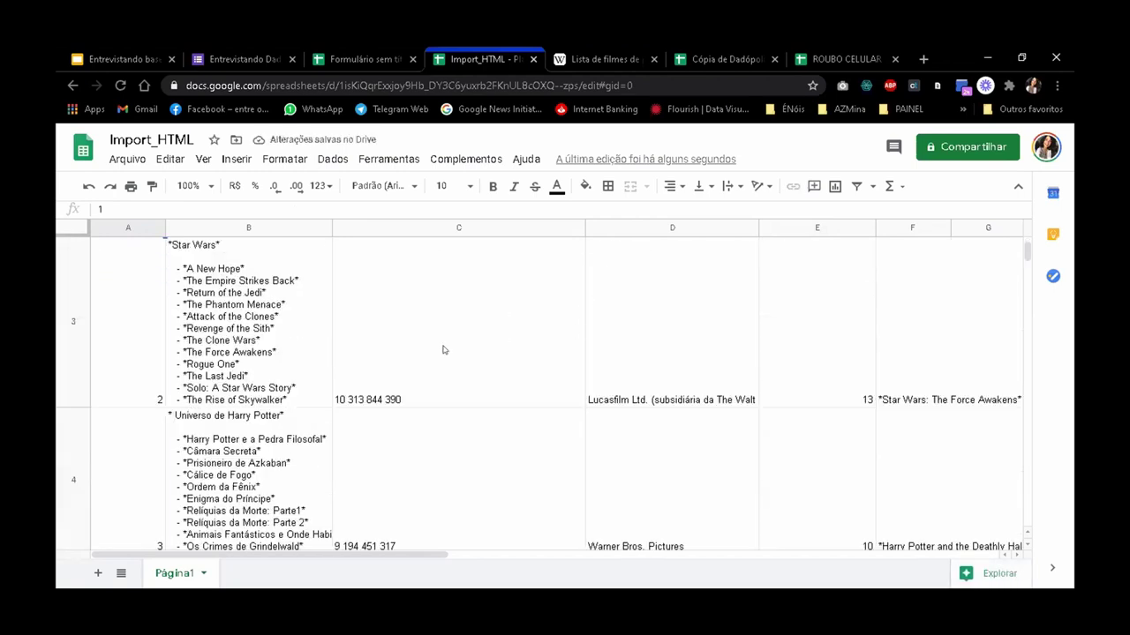
scroll(444, 350, "down", 5)
scroll(443, 352, "down", 5)
scroll(443, 351, "down", 5)
scroll(444, 352, "down", 5)
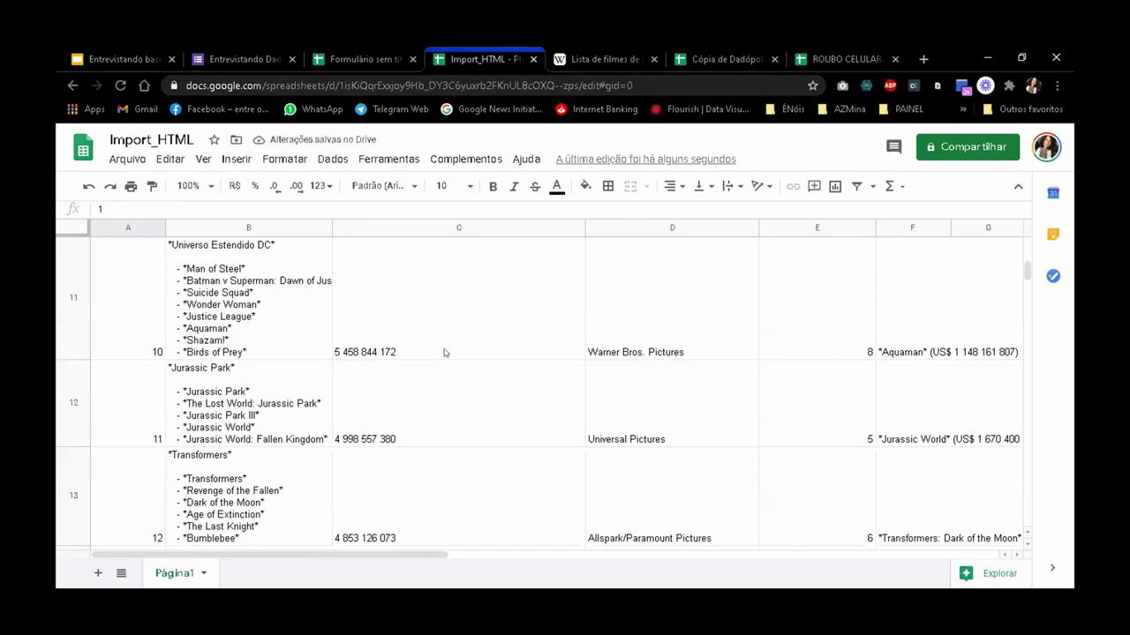
scroll(444, 353, "down", 5)
scroll(445, 354, "down", 5)
scroll(444, 354, "down", 2)
scroll(444, 354, "down", 8)
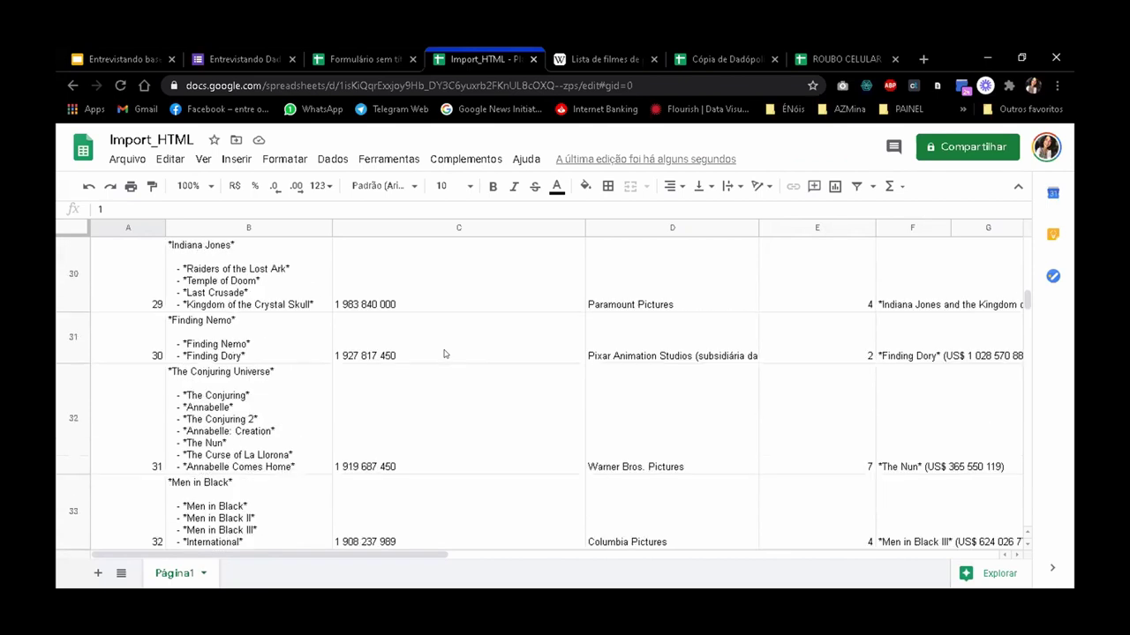
scroll(444, 354, "down", 5)
scroll(444, 354, "up", 15)
scroll(444, 354, "up", 7)
scroll(444, 354, "up", 8)
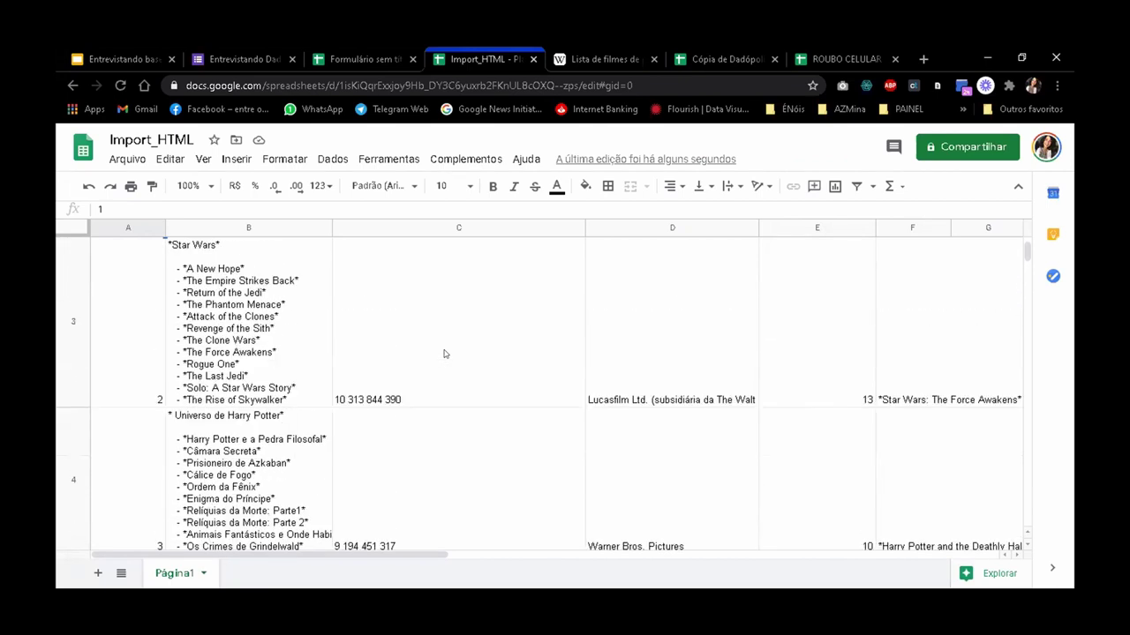
scroll(444, 354, "up", 5)
left_click(289, 360)
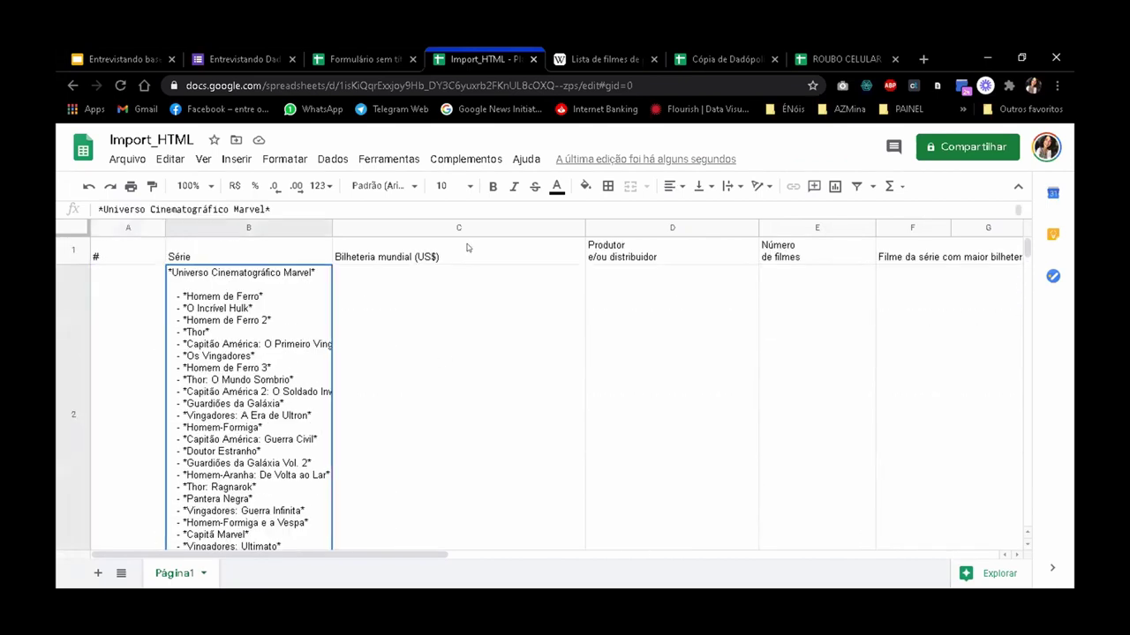
left_click(602, 60)
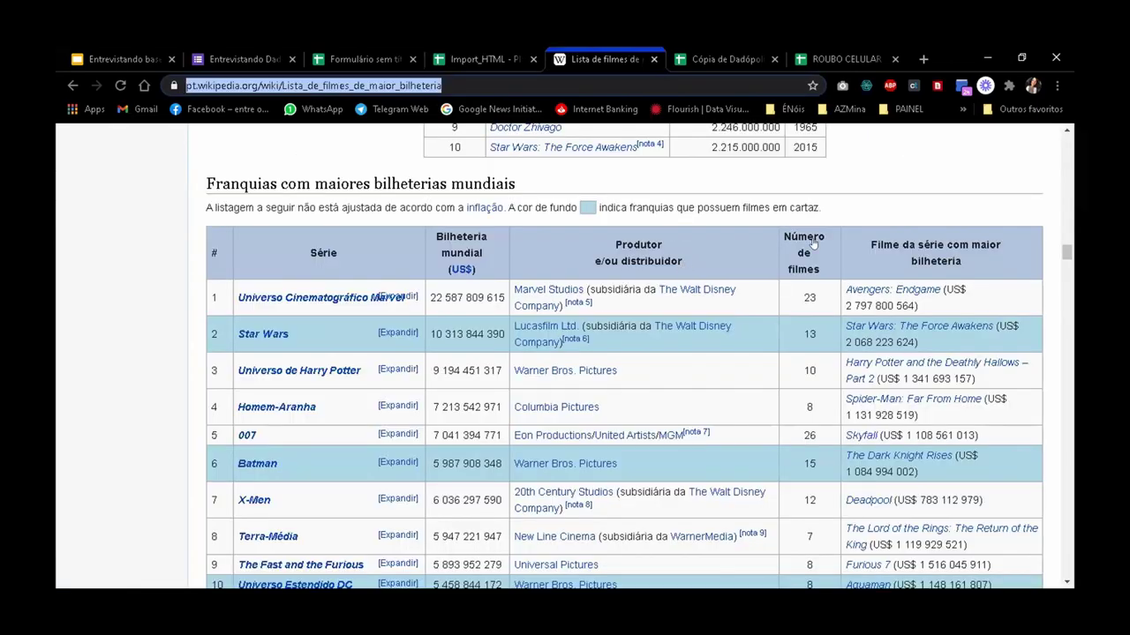
Scroll the Wikipedia article to review the franchise box-office table
scroll(675, 274, "down", 5)
scroll(658, 296, "down", 5)
scroll(654, 303, "up", 4)
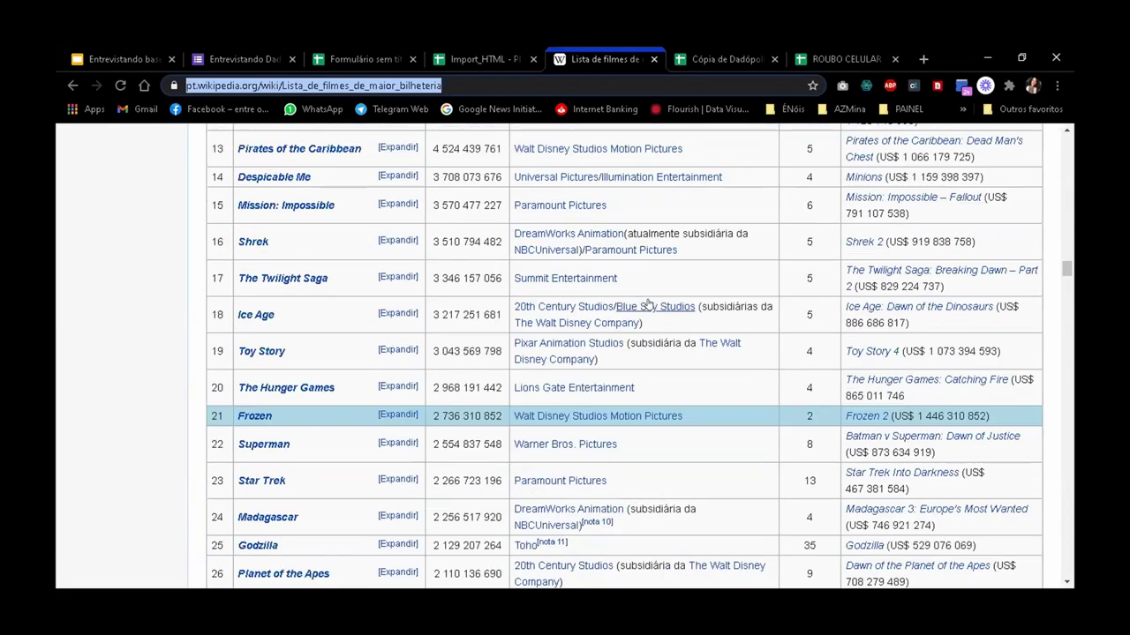
scroll(651, 303, "up", 7)
scroll(650, 300, "up", 5)
scroll(651, 297, "up", 6)
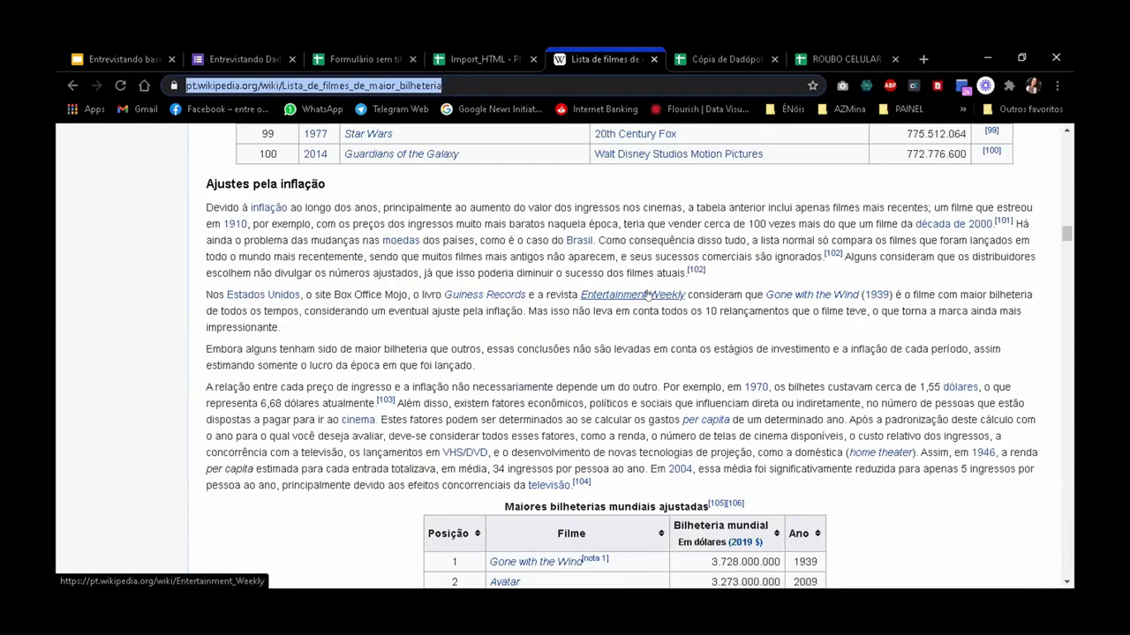
scroll(651, 297, "down", 7)
scroll(658, 291, "up", 8)
scroll(545, 253, "up", 5)
scroll(545, 252, "up", 4)
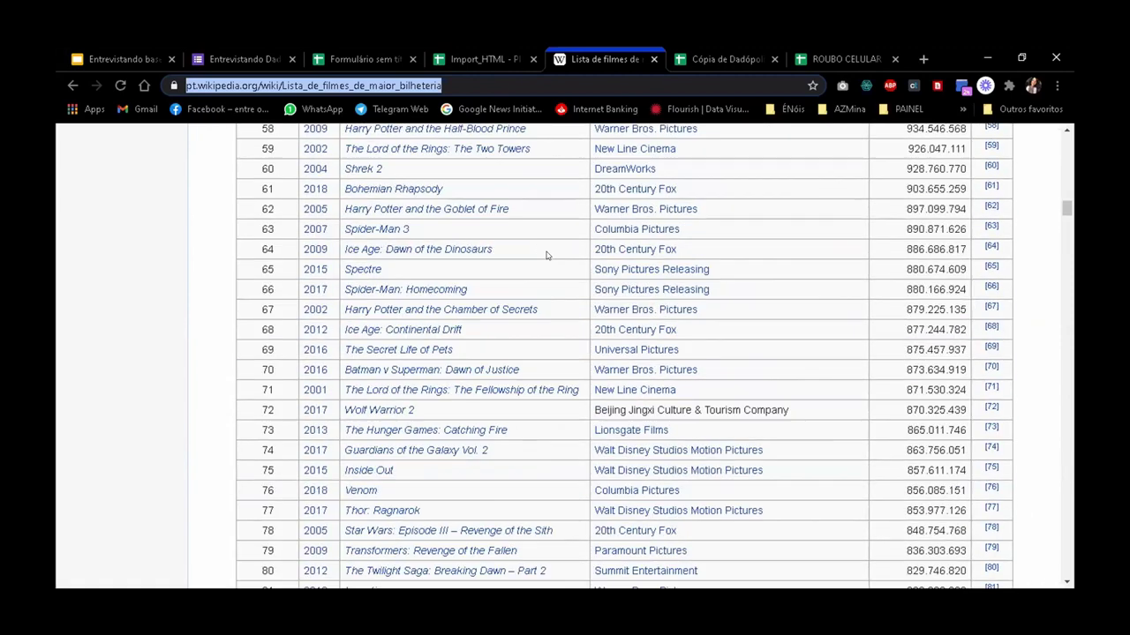
scroll(545, 255, "up", 4)
scroll(518, 257, "up", 4)
scroll(518, 257, "up", 7)
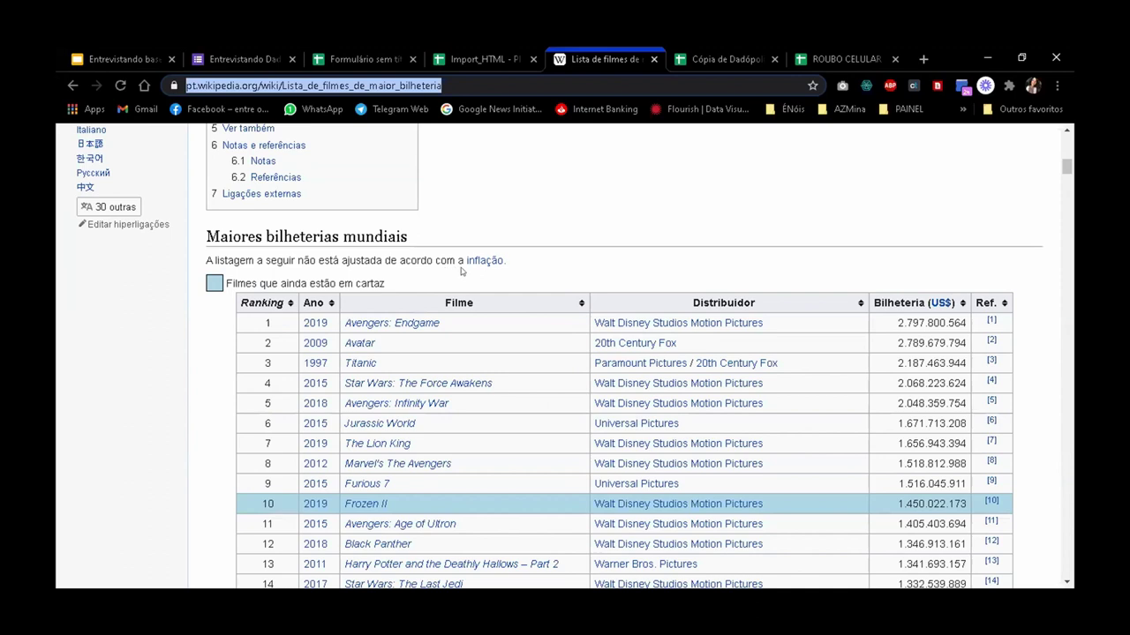
scroll(920, 266, "down", 2)
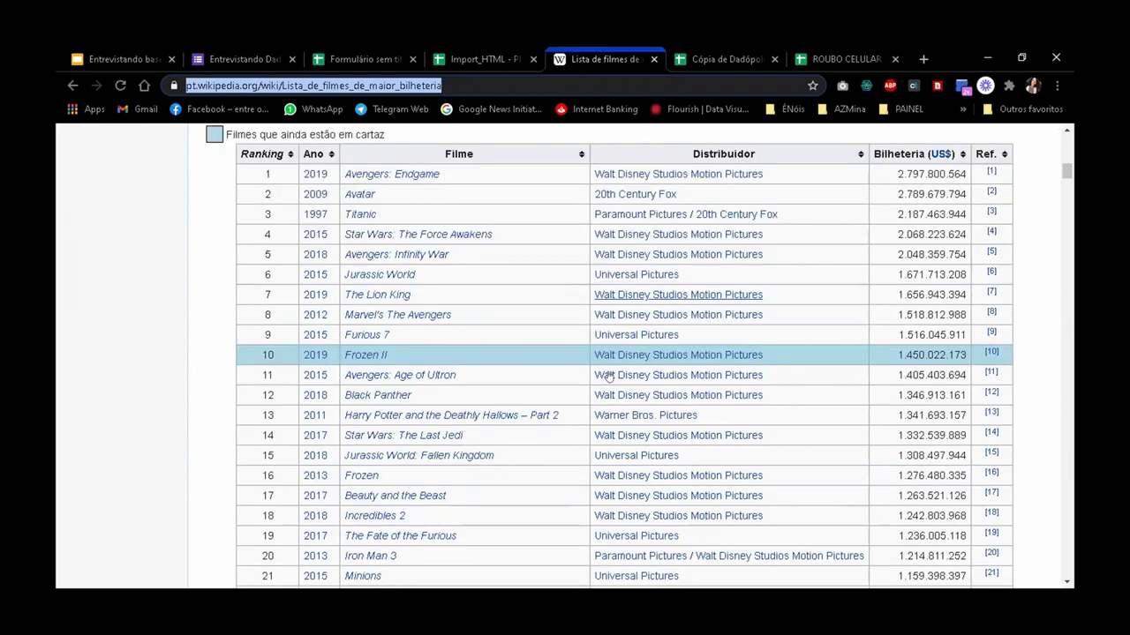
scroll(618, 309, "down", 4)
scroll(441, 221, "down", 5)
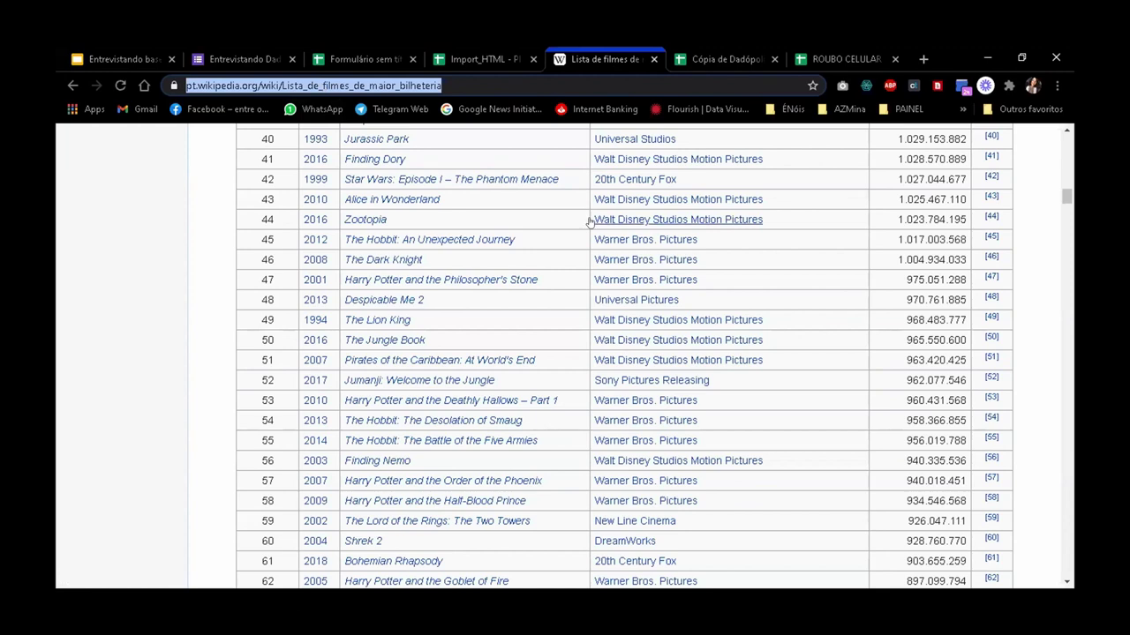
scroll(570, 230, "down", 3)
Inspect the table's HTML structure in the developer tools, then close them
right_click(1021, 236)
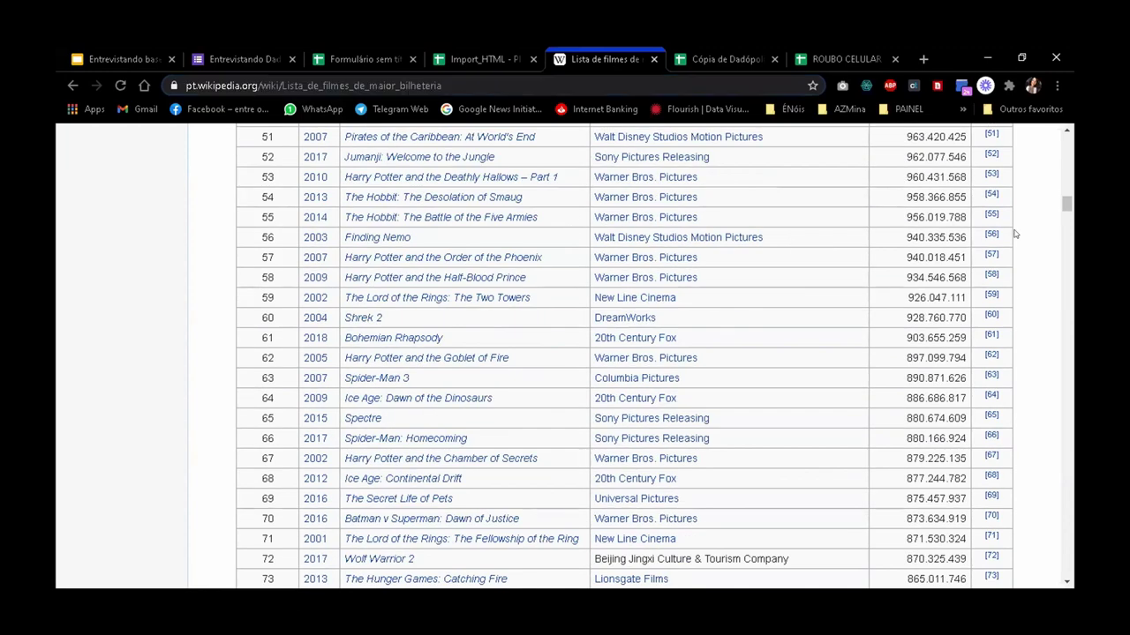
left_click(513, 378)
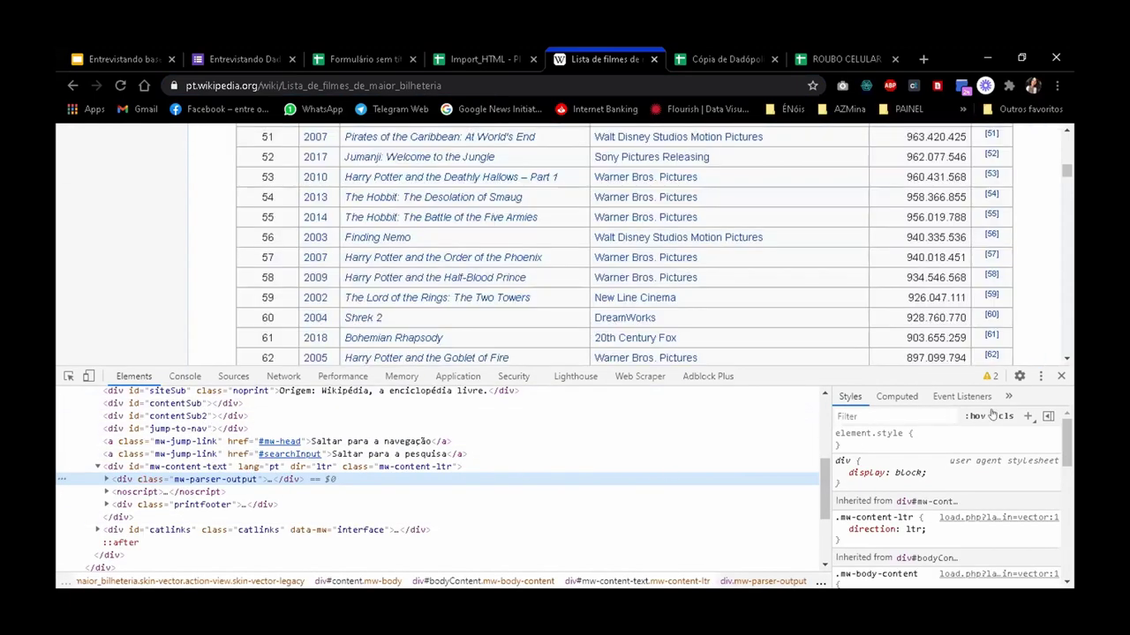
left_click(1061, 376)
Review the Brazil and Portugal audience tables, then switch to the form-responses spreadsheet
scroll(998, 376, "down", 2)
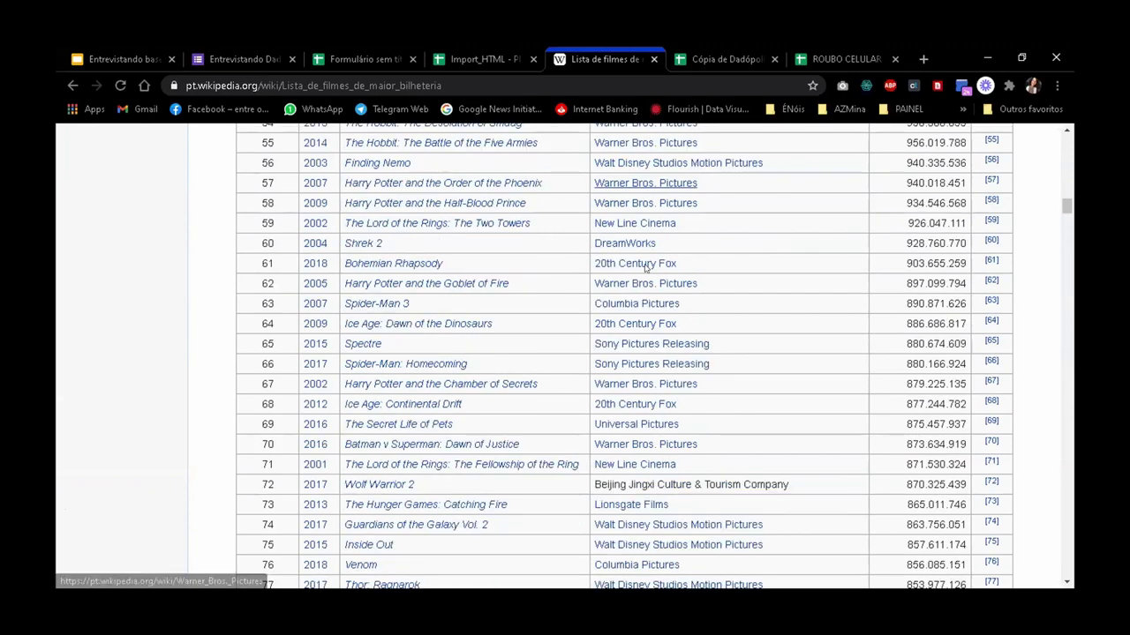
scroll(926, 353, "down", 8)
scroll(838, 327, "down", 10)
scroll(784, 313, "down", 10)
scroll(785, 313, "down", 10)
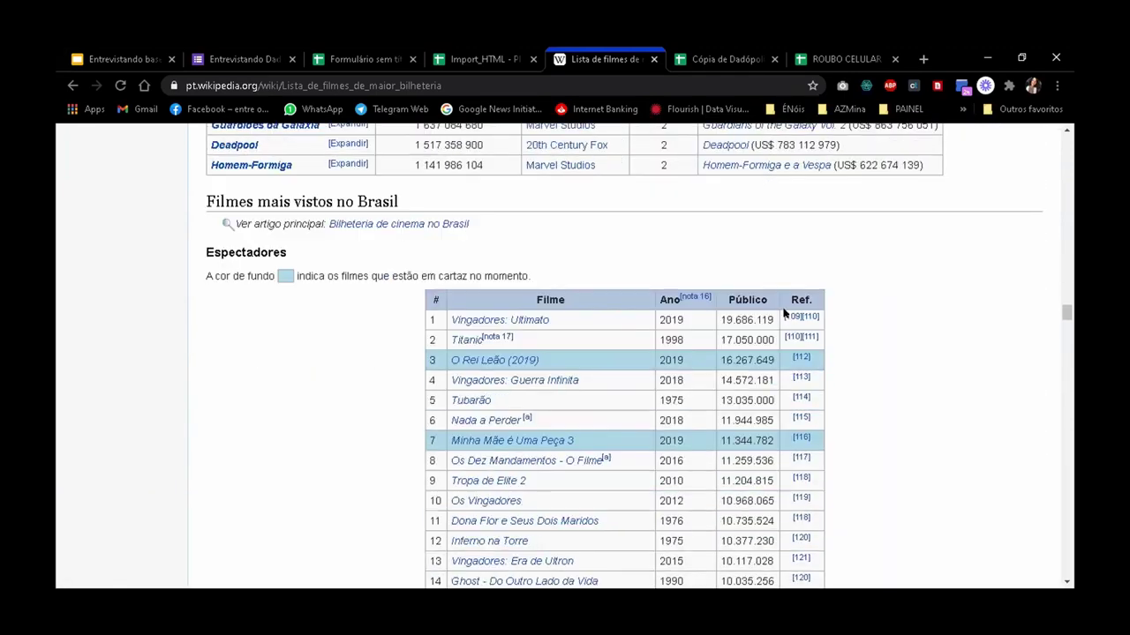
scroll(785, 314, "down", 8)
scroll(784, 313, "down", 8)
scroll(785, 313, "down", 6)
scroll(785, 311, "down", 7)
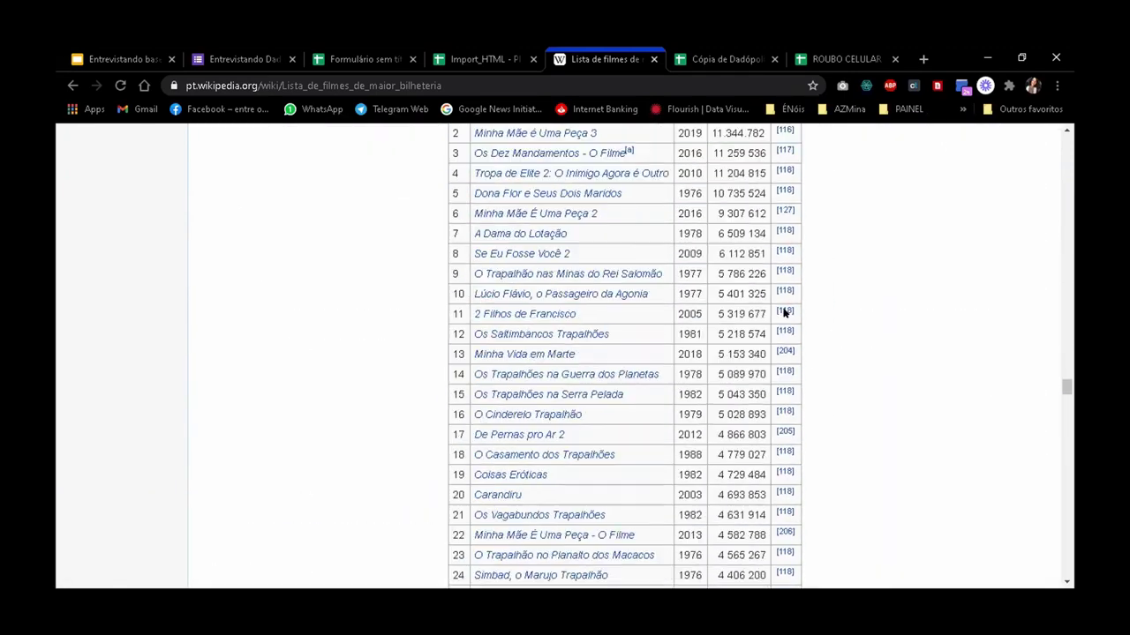
scroll(784, 311, "down", 3)
scroll(785, 310, "down", 9)
scroll(783, 314, "up", 3)
scroll(783, 315, "up", 1)
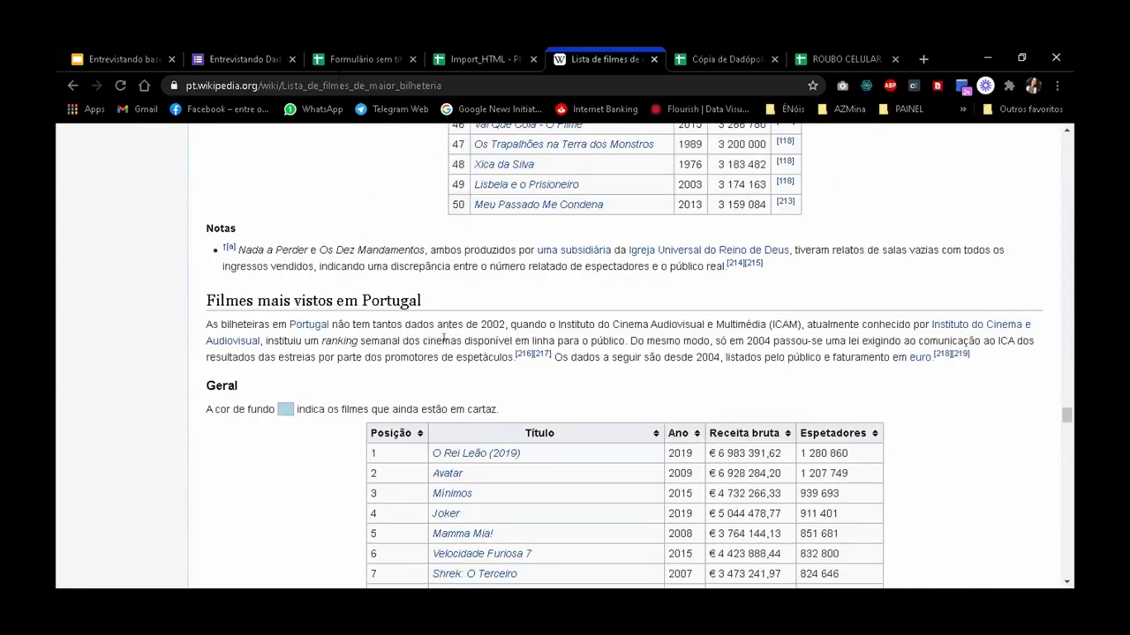
scroll(427, 370, "down", 3)
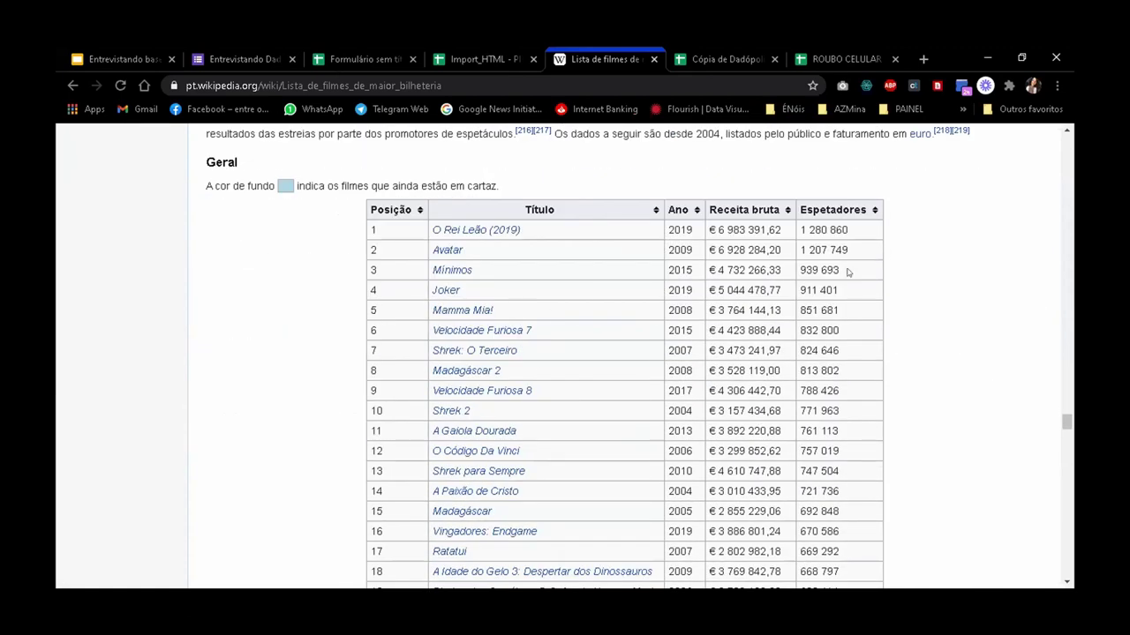
scroll(848, 273, "down", 5)
scroll(847, 272, "down", 2)
scroll(847, 270, "down", 4)
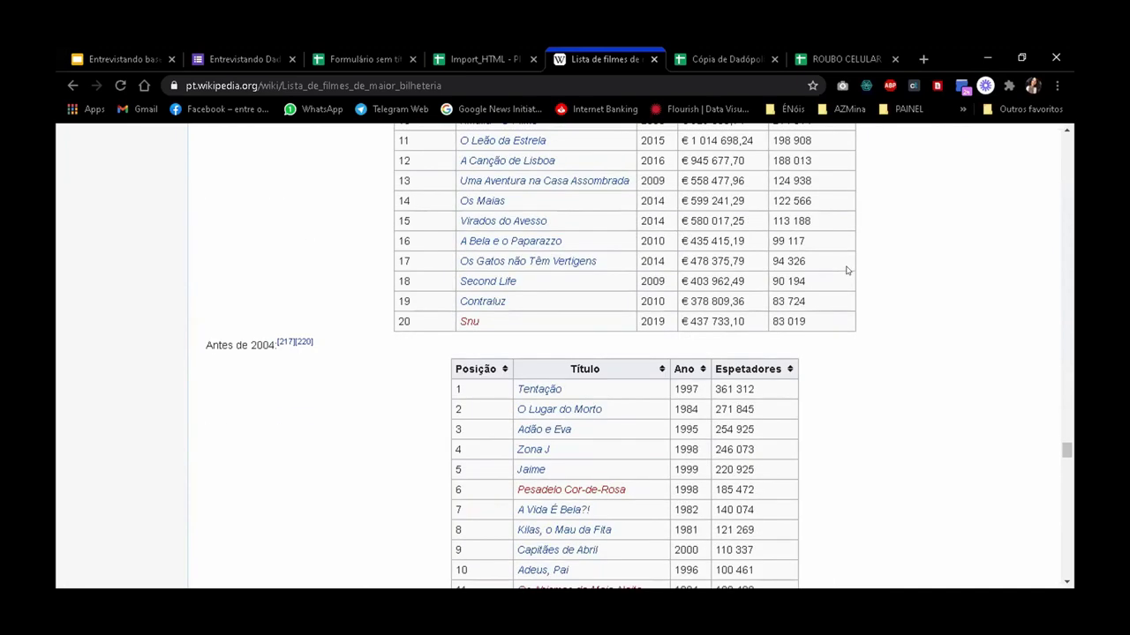
scroll(635, 268, "up", 6)
left_click(353, 59)
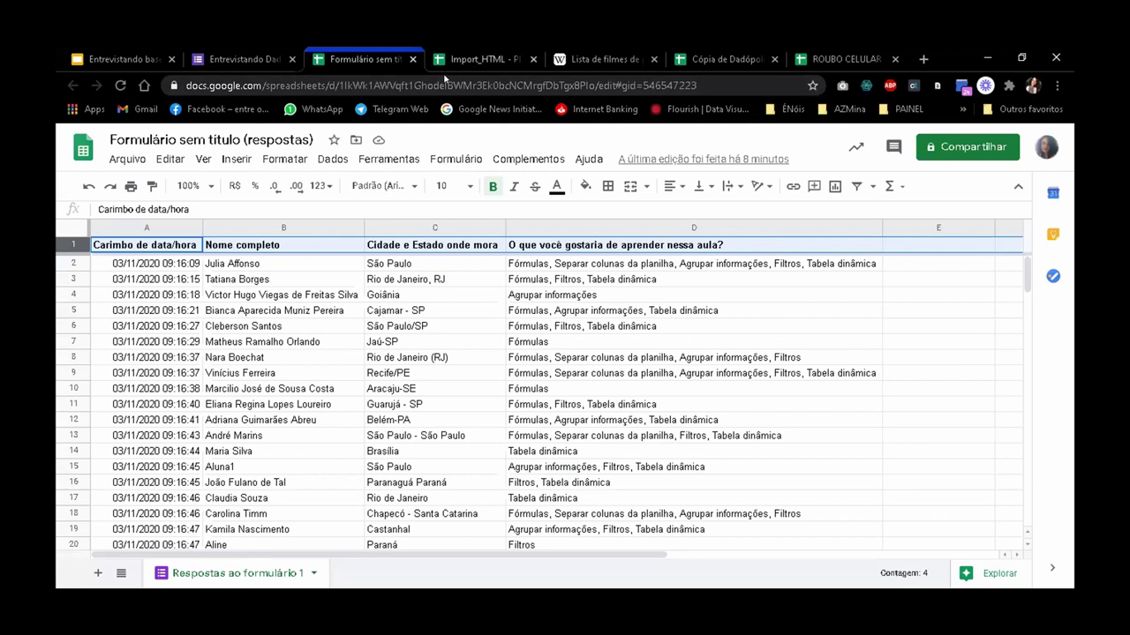
In Import_HTML, select A1's IMPORTHTML formula text in the formula bar
left_click(477, 59)
left_click(132, 256)
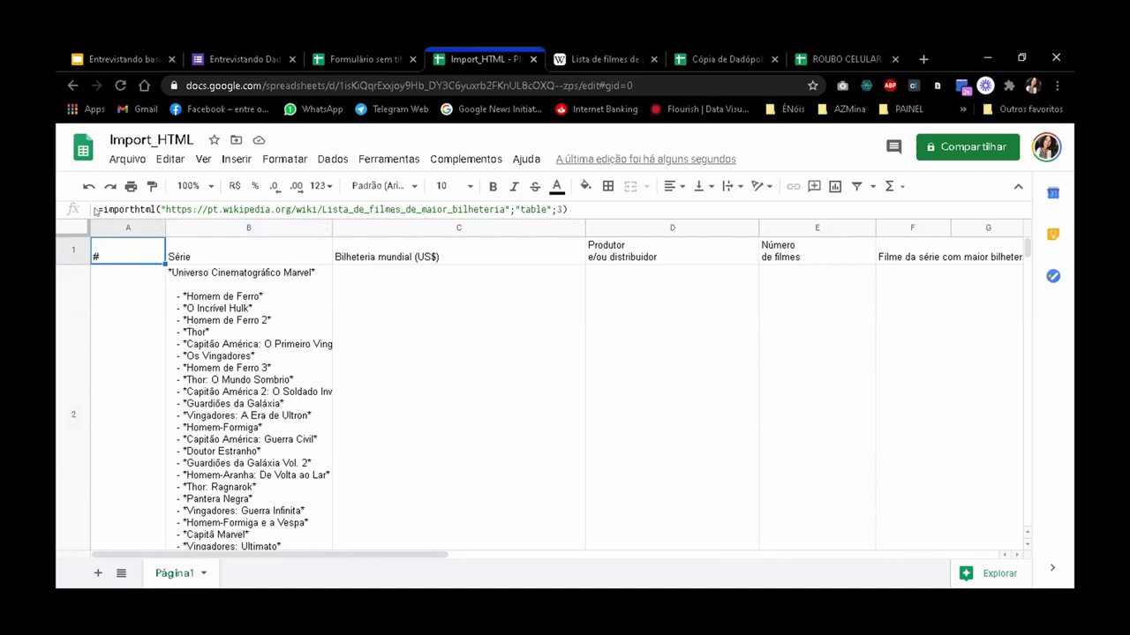
left_click_drag(584, 209, 78, 212)
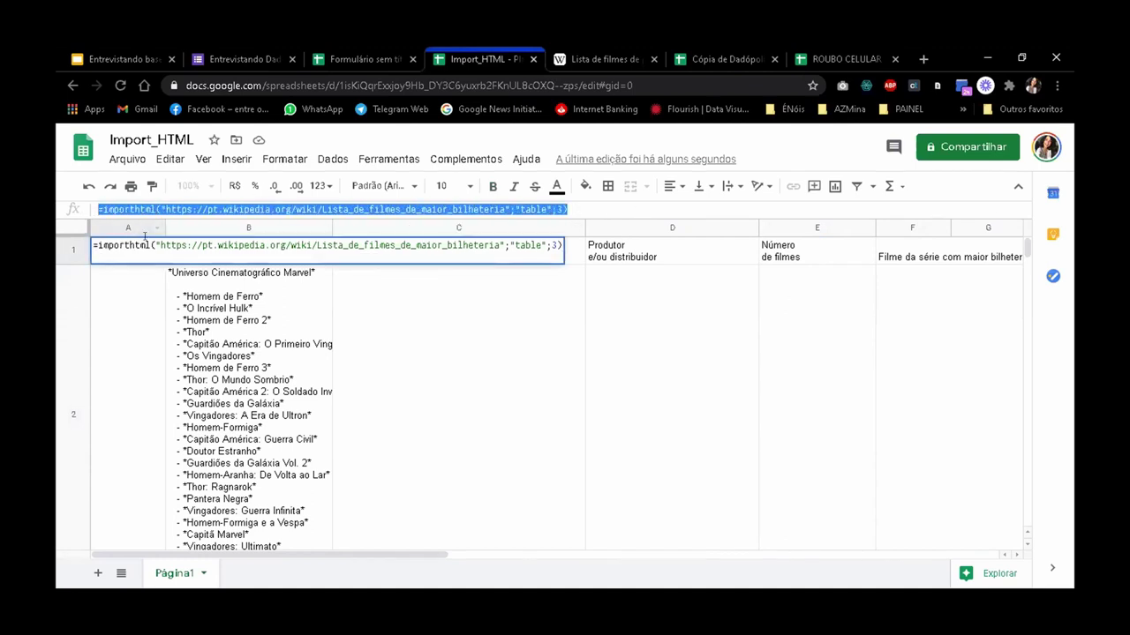
key("Return")
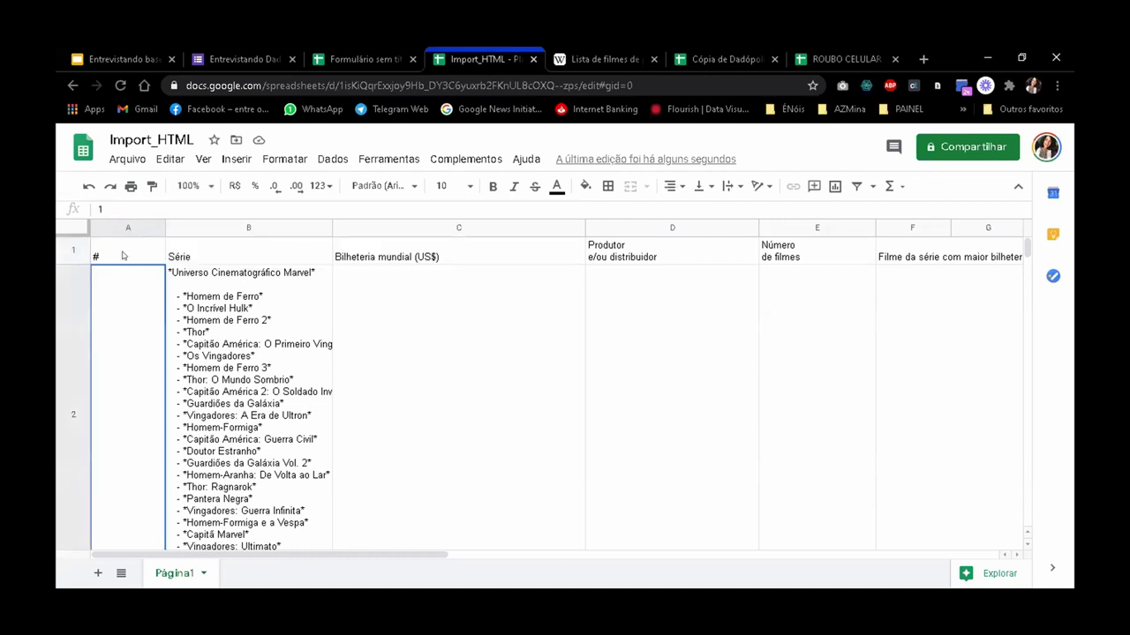
left_click(124, 255)
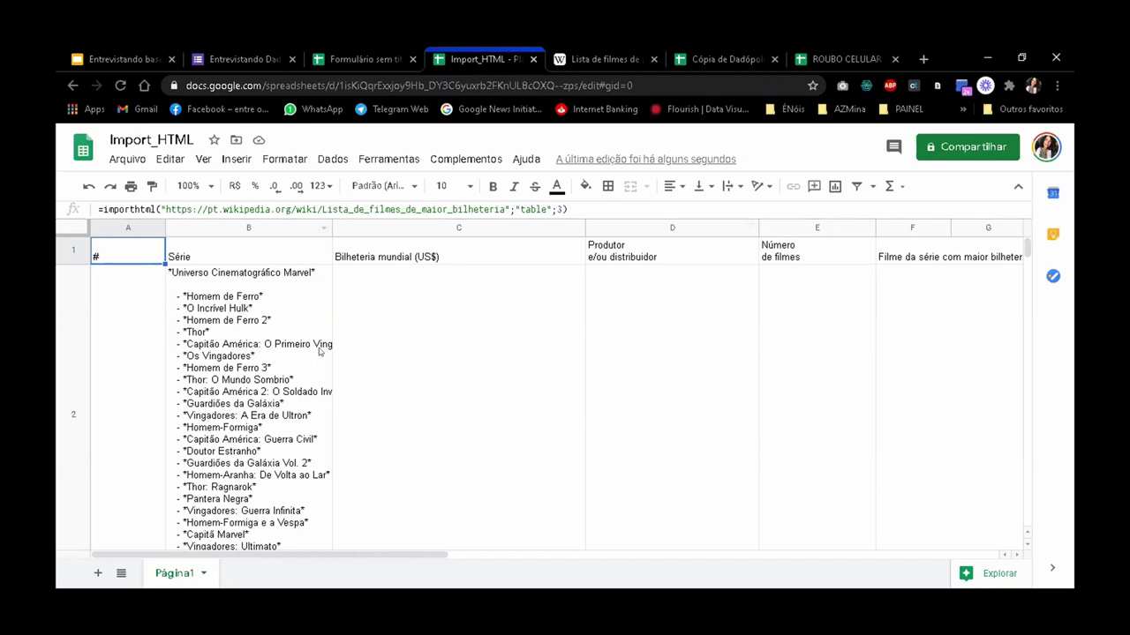
left_click(146, 272)
left_click(128, 255)
Move the IMPORTHTML formula from A1 into A2, leaving row 1 empty
left_click_drag(579, 208, 57, 209)
key("ctrl+c")
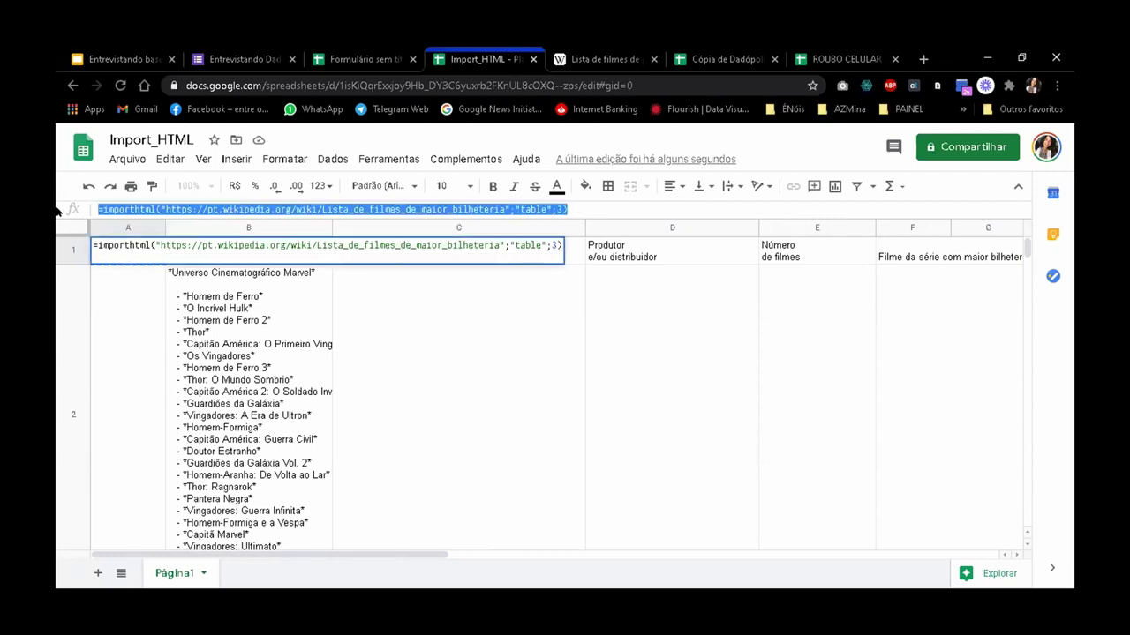
key("BackSpace")
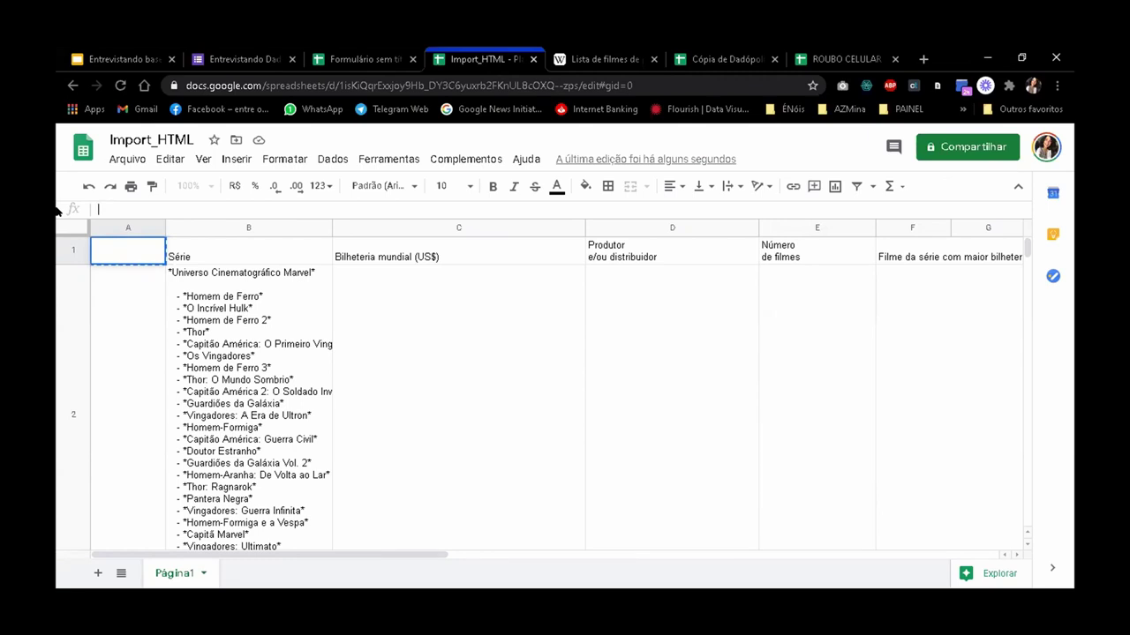
key("Return")
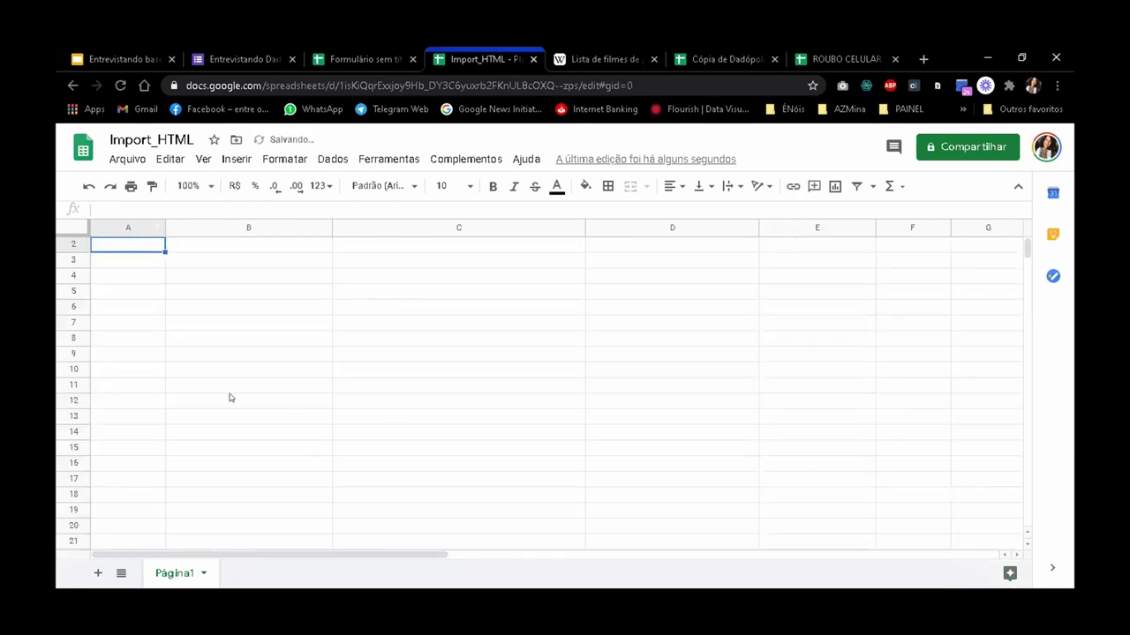
key("ctrl+v")
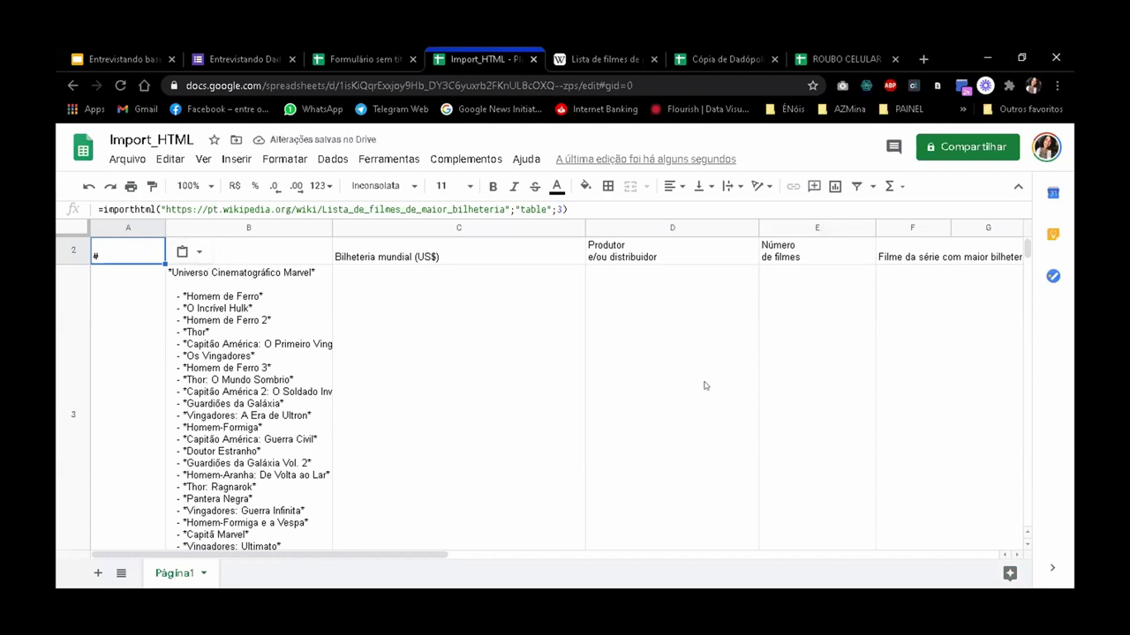
scroll(487, 296, "down", 5)
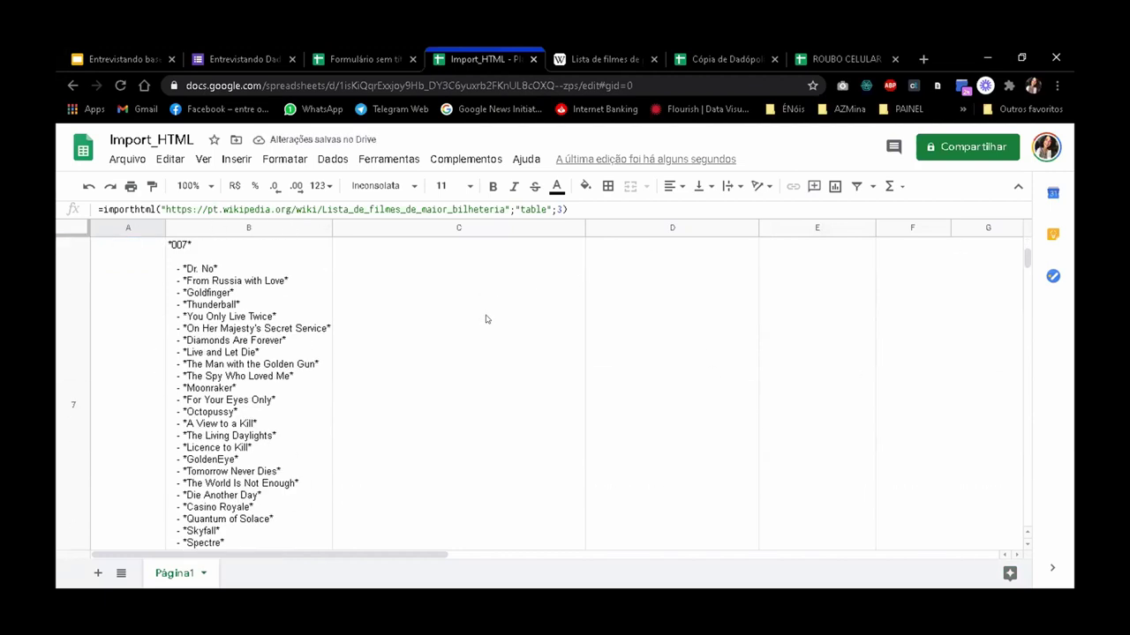
scroll(486, 320, "down", 5)
scroll(521, 342, "down", 5)
scroll(528, 356, "up", 5)
scroll(528, 355, "up", 5)
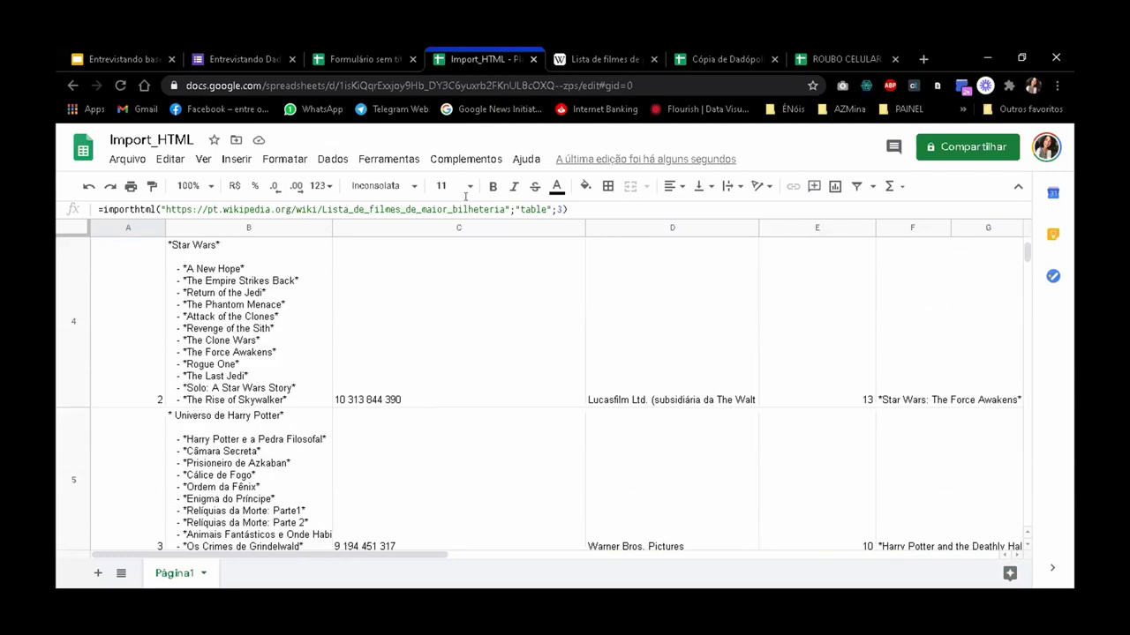
scroll(527, 355, "up", 5)
Select the whole sheet and check the import formula in A2
left_click(70, 231)
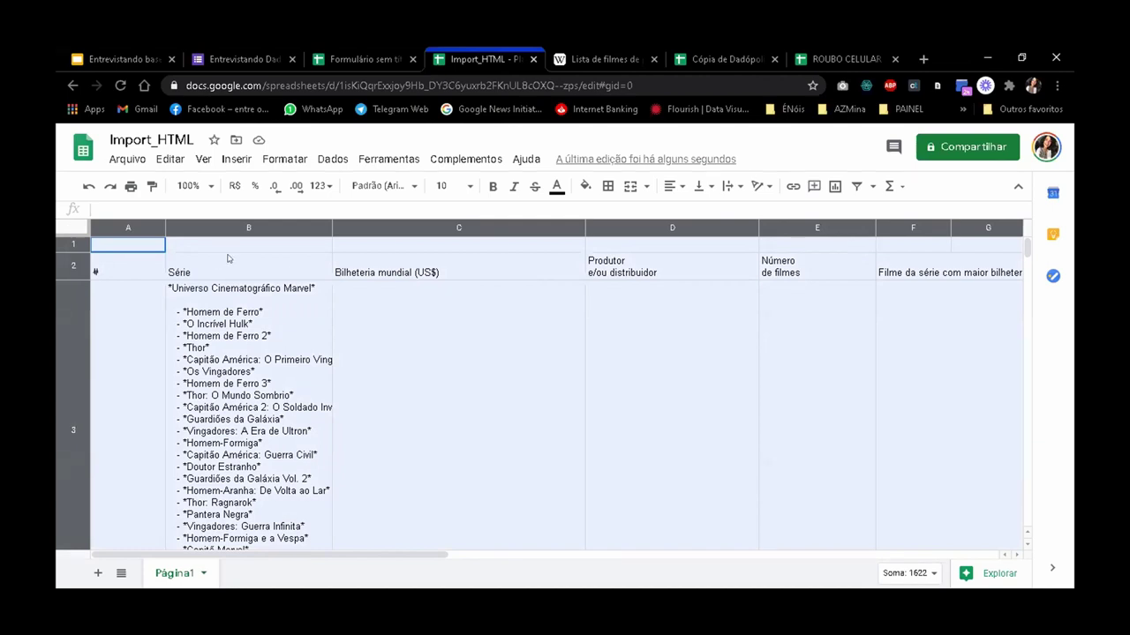
left_click(228, 258)
left_click(126, 261)
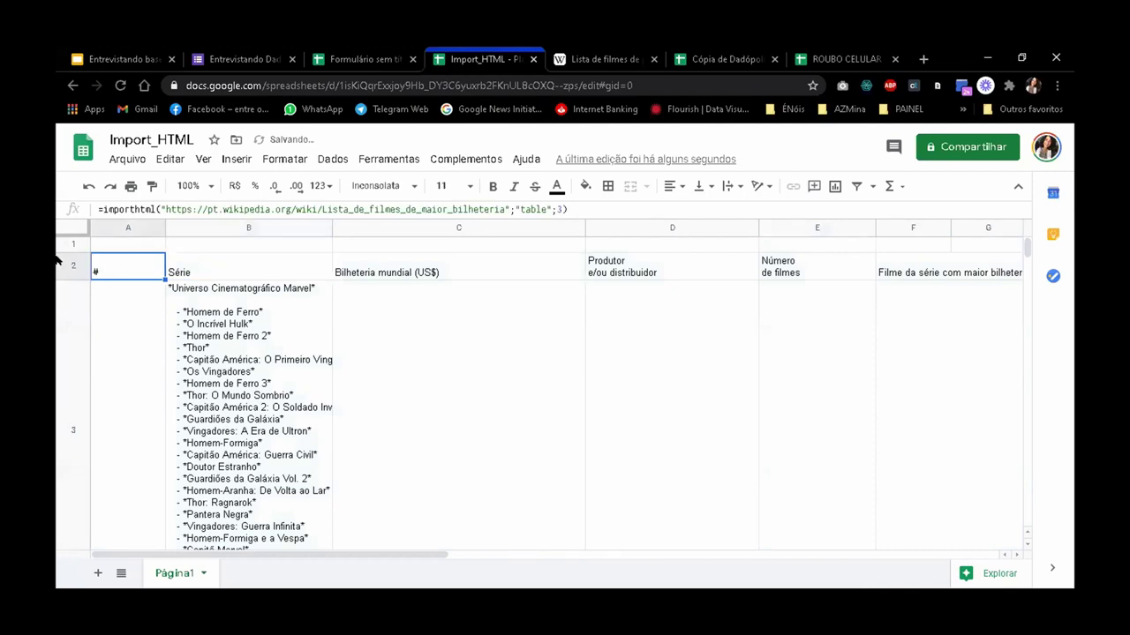
left_click(71, 231)
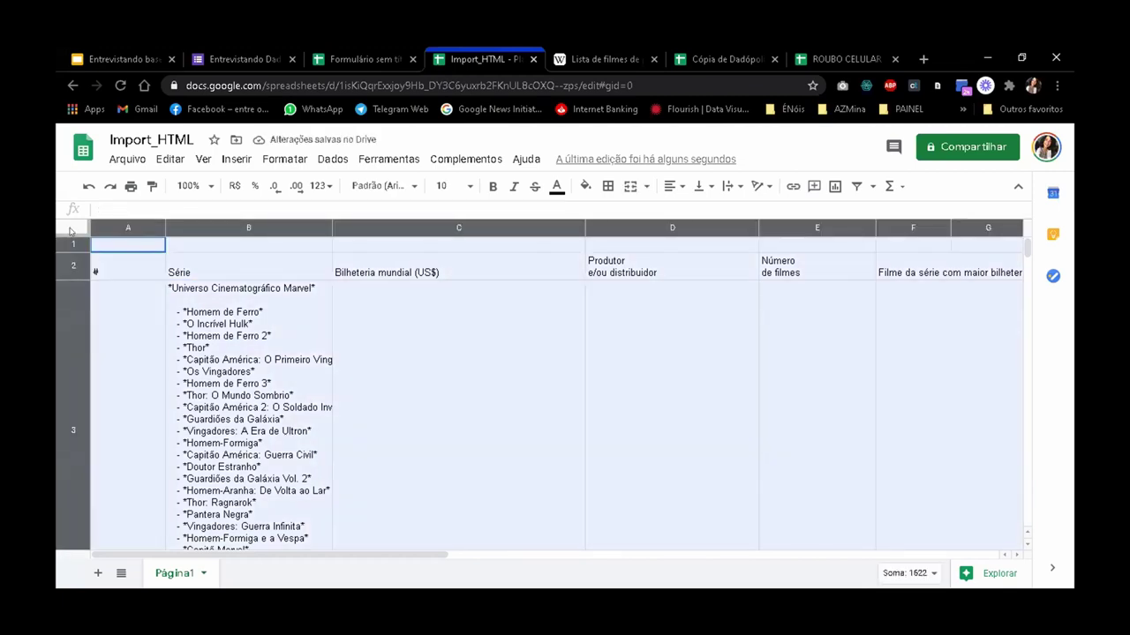
left_click(176, 260)
left_click(119, 258)
left_click(69, 230)
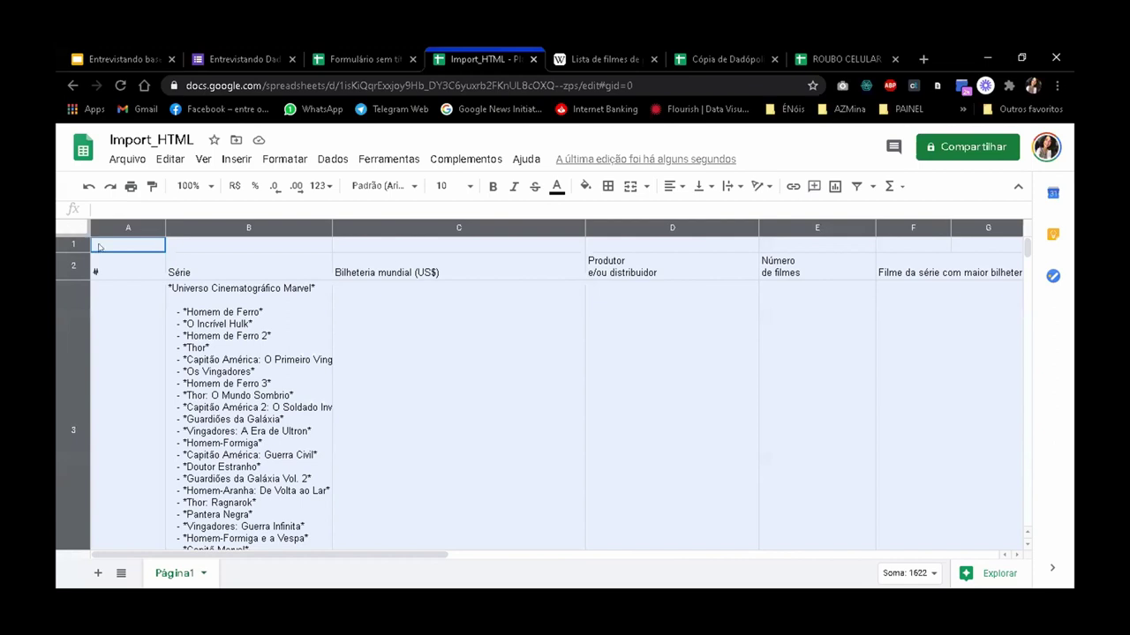
Paste the sheet back as values only, so A2 holds plain text
right_click(101, 254)
mouse_move(150, 255)
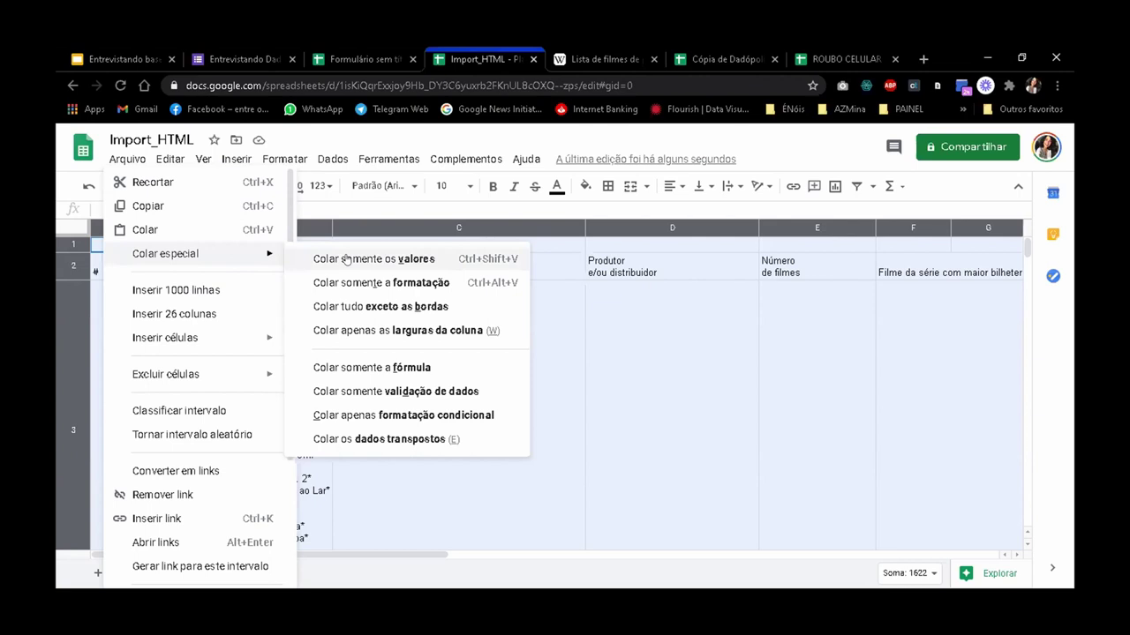
left_click(346, 258)
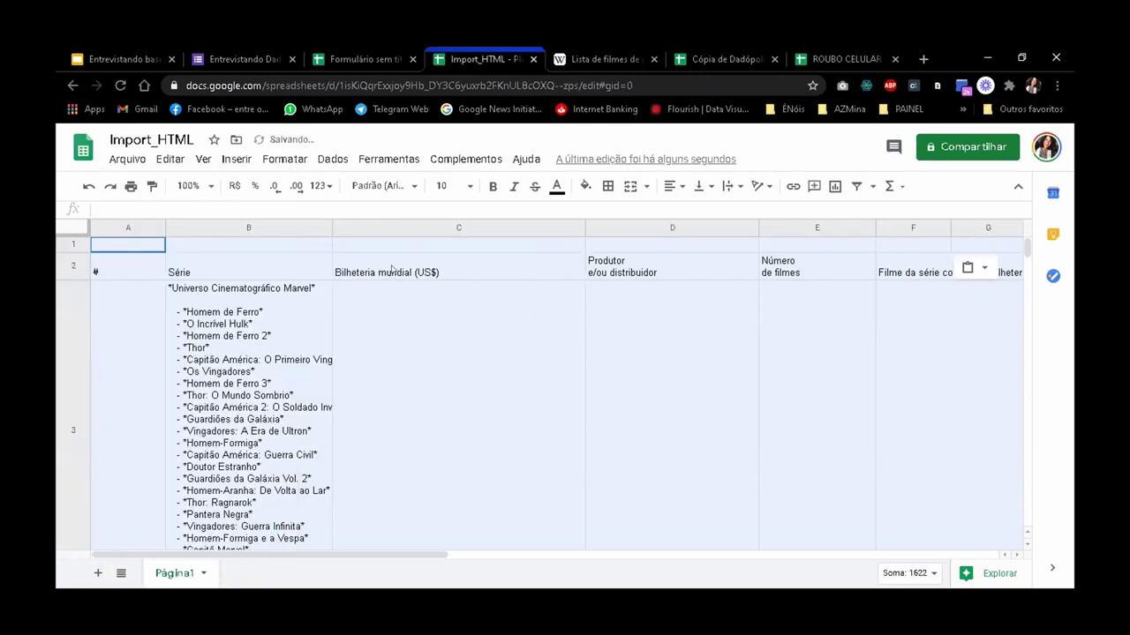
left_click(117, 268)
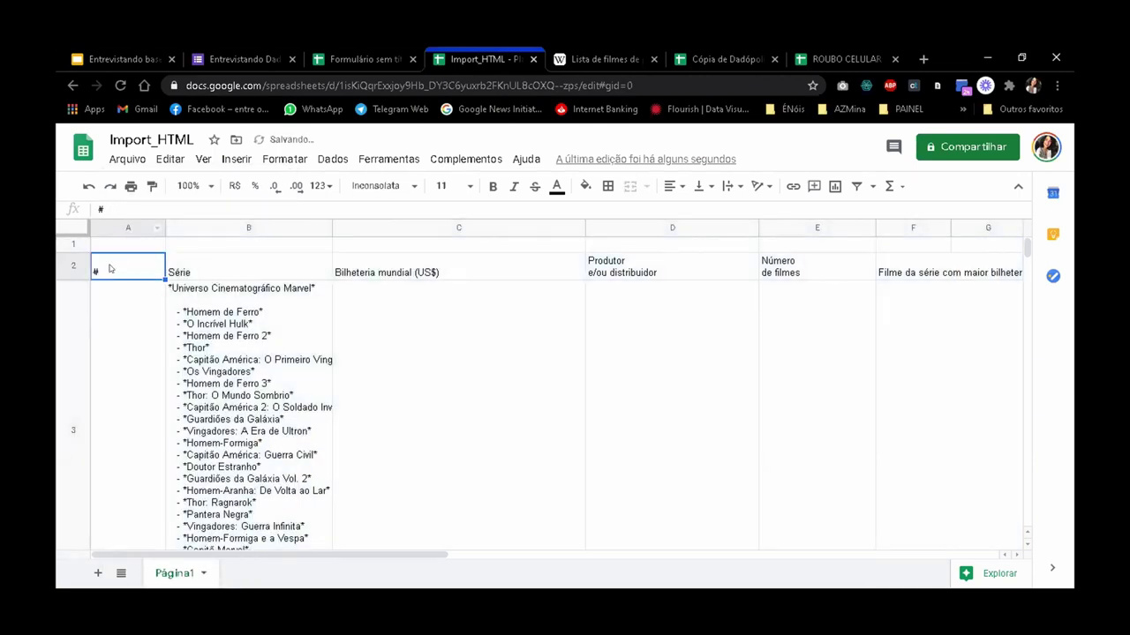
Inspect the # and Série header cells, then switch to the Entrevistando bases com GoogleSheets presentation
left_click(181, 272)
left_click(353, 292)
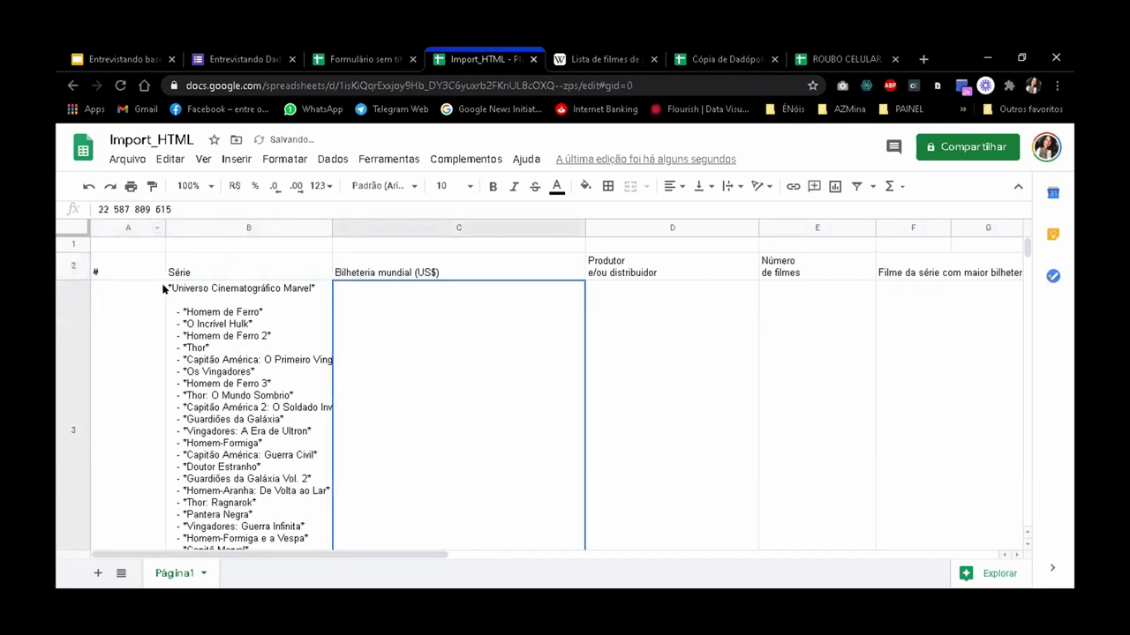
left_click(115, 269)
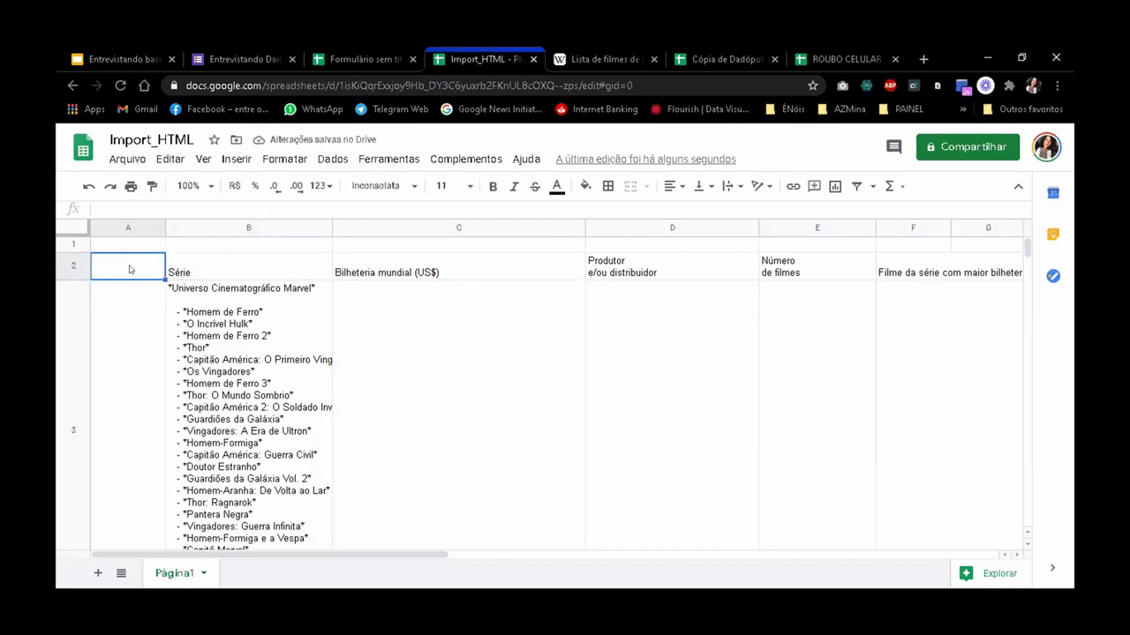
double_click(129, 270)
left_click(288, 296)
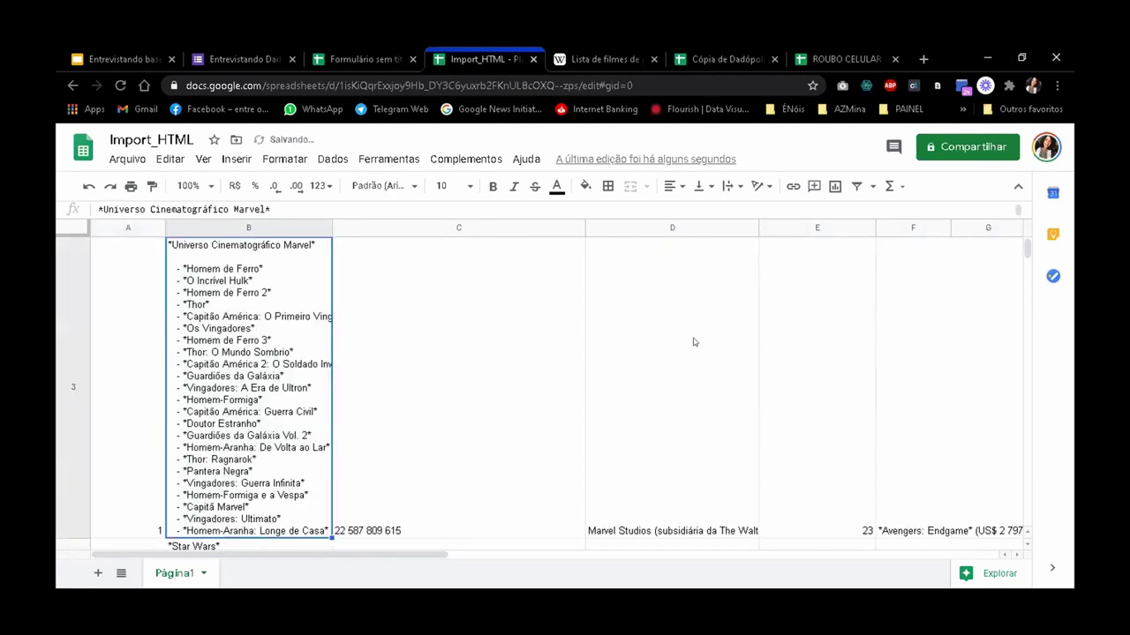
scroll(693, 341, "up", 2)
left_click(103, 269)
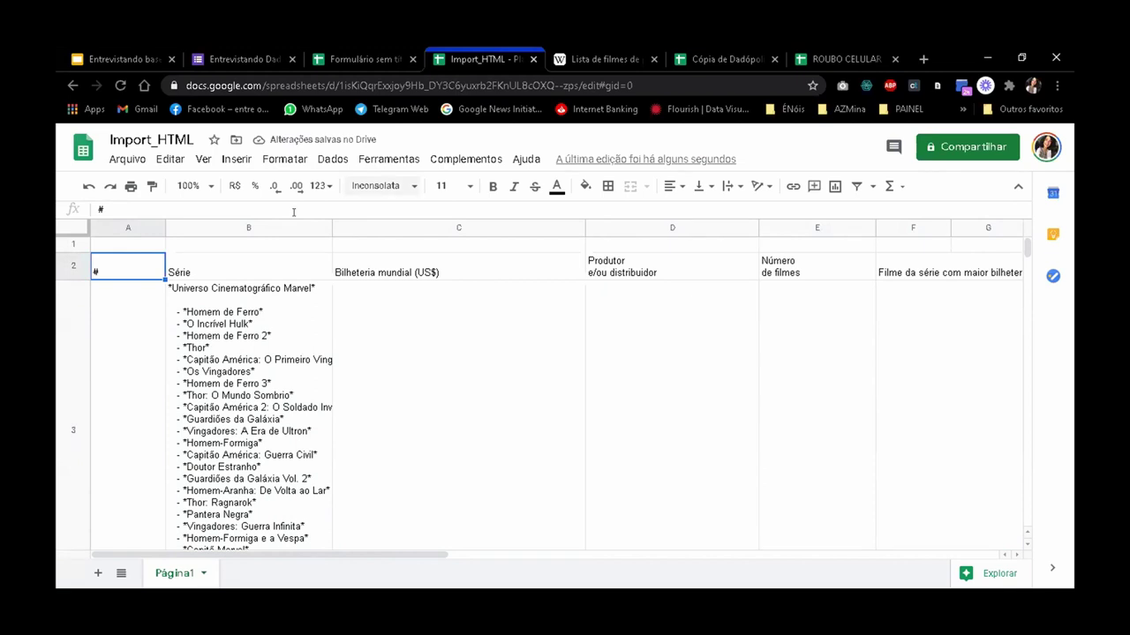
scroll(467, 398, "down", 1)
scroll(467, 398, "up", 1)
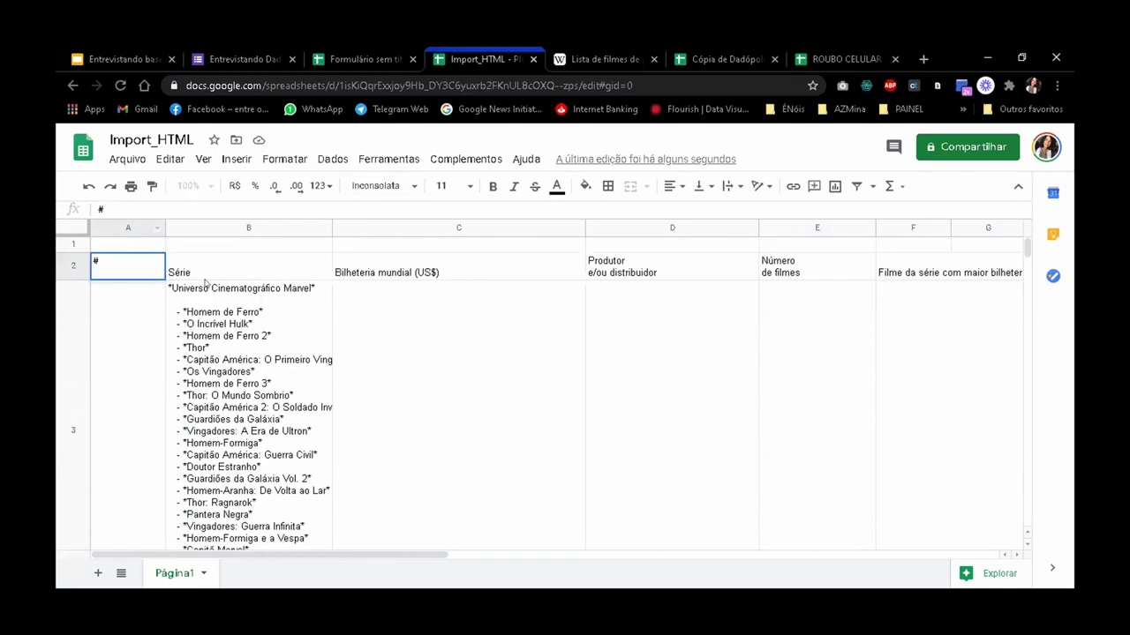
key("Right")
left_click(114, 278)
left_click(109, 59)
Show slide 5 with the =importHTML() examples, then switch back to the spreadsheet
scroll(158, 457, "down", 1)
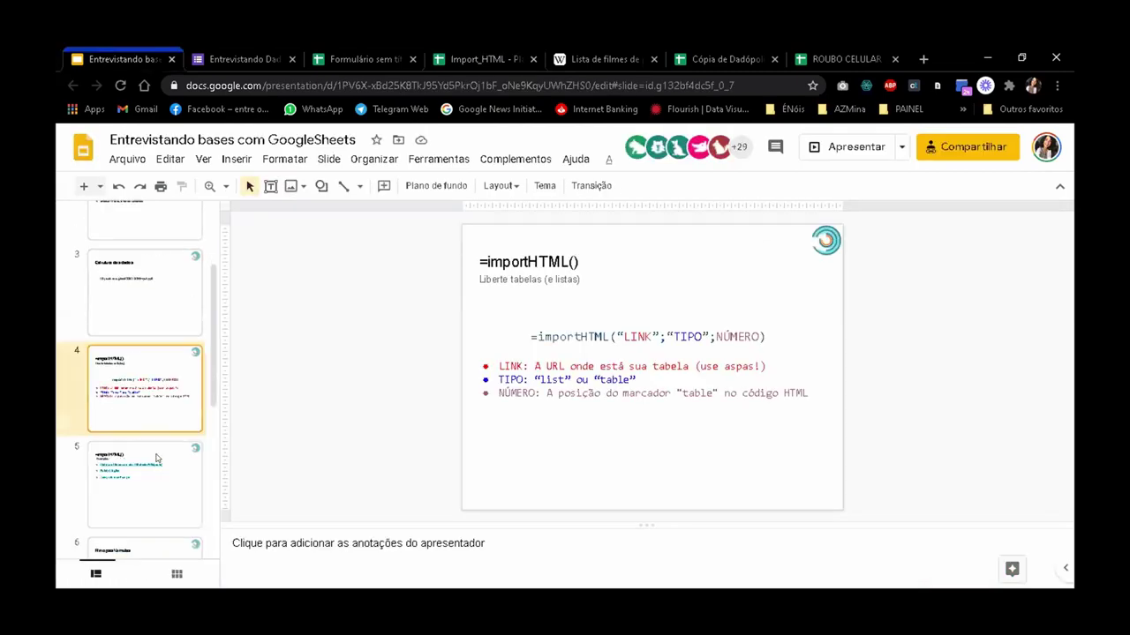
left_click(144, 474)
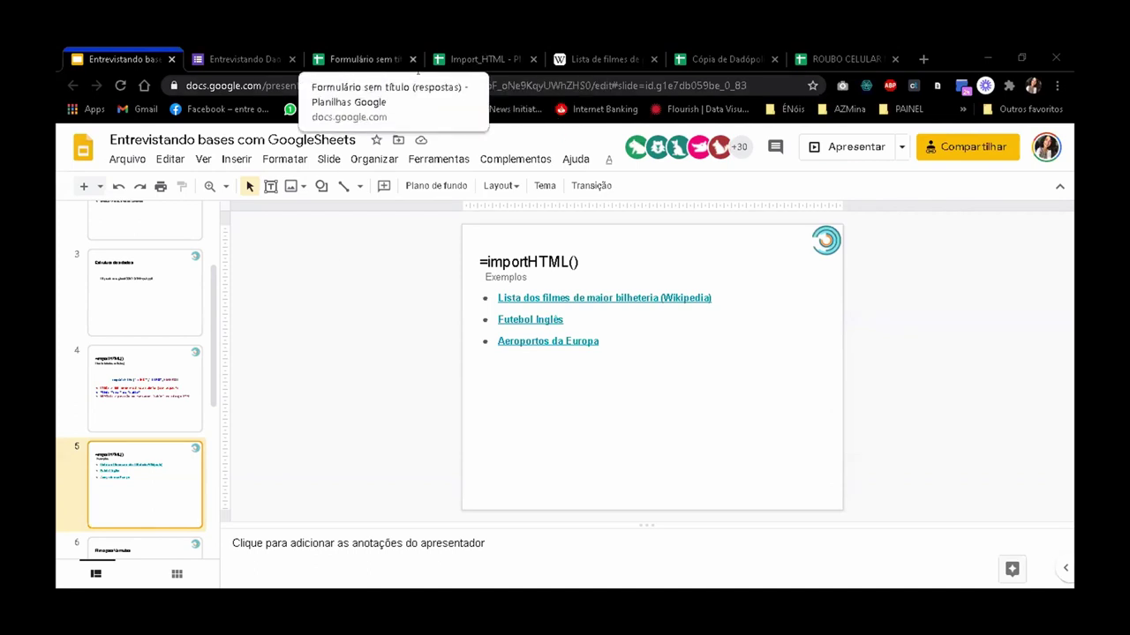
left_click(379, 59)
View the Import_HTML and form-responses spreadsheets, then return to the importHTML examples slide
left_click(481, 59)
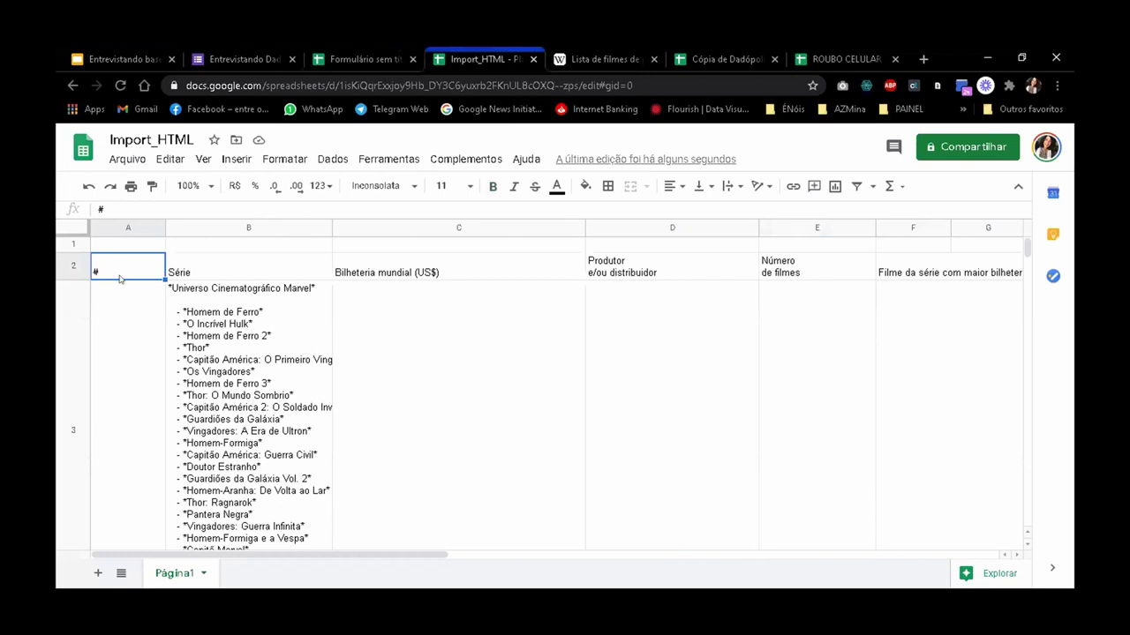
left_click(343, 59)
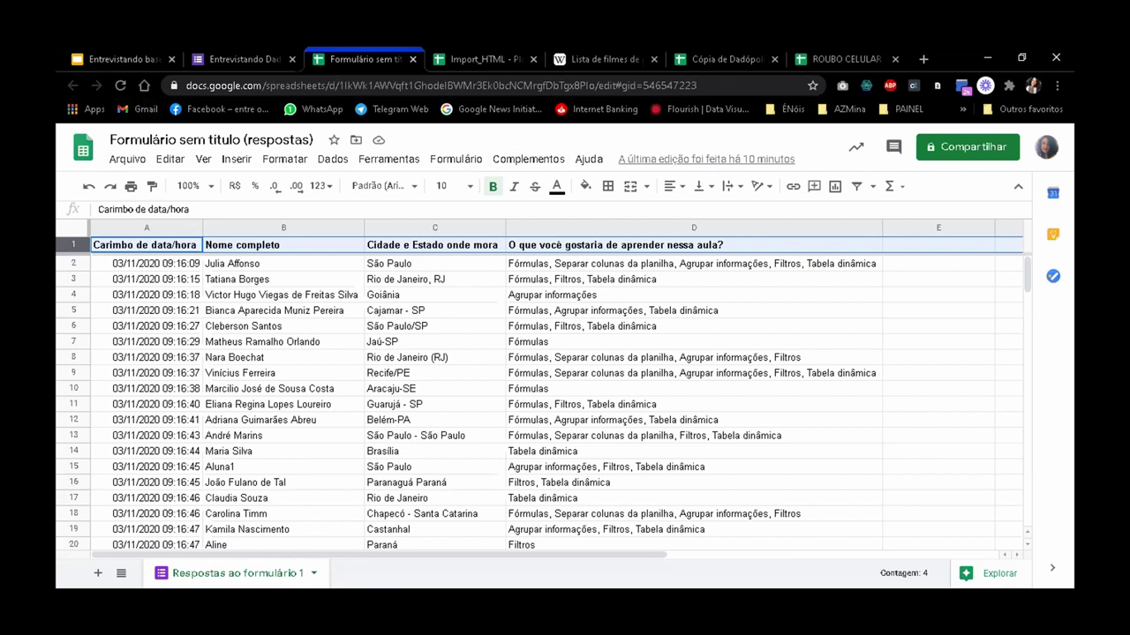
left_click(109, 59)
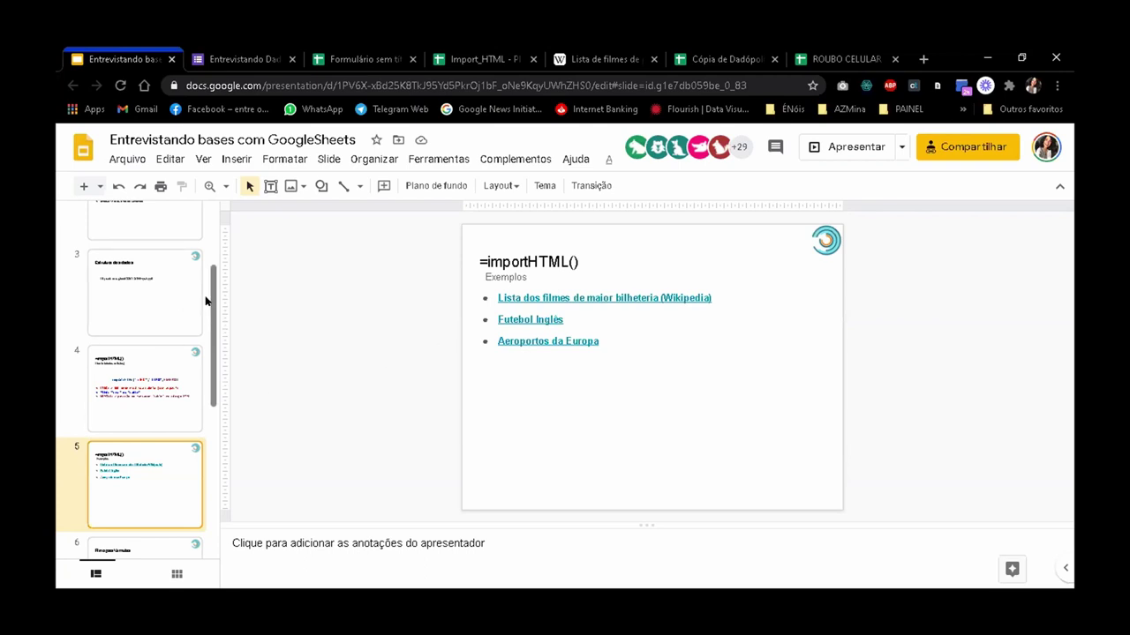
Look at slide 6's main formulas, return to slide 5, then open the Wikipedia films page
left_click_drag(208, 302, 212, 329)
scroll(150, 371, "down", 2)
left_click(123, 379)
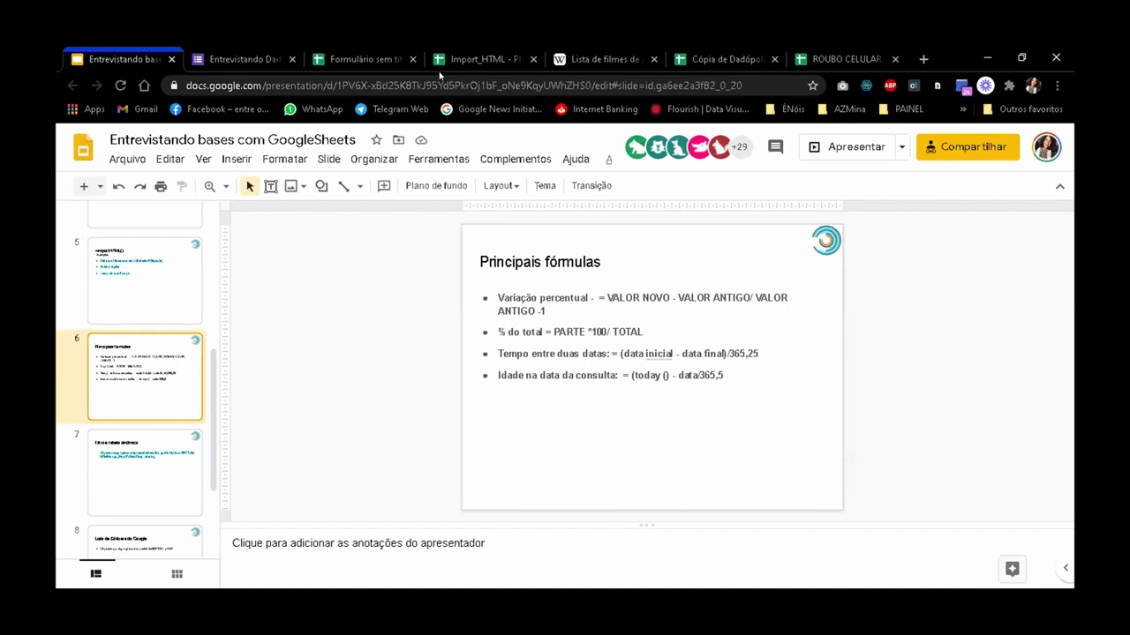
left_click(135, 293)
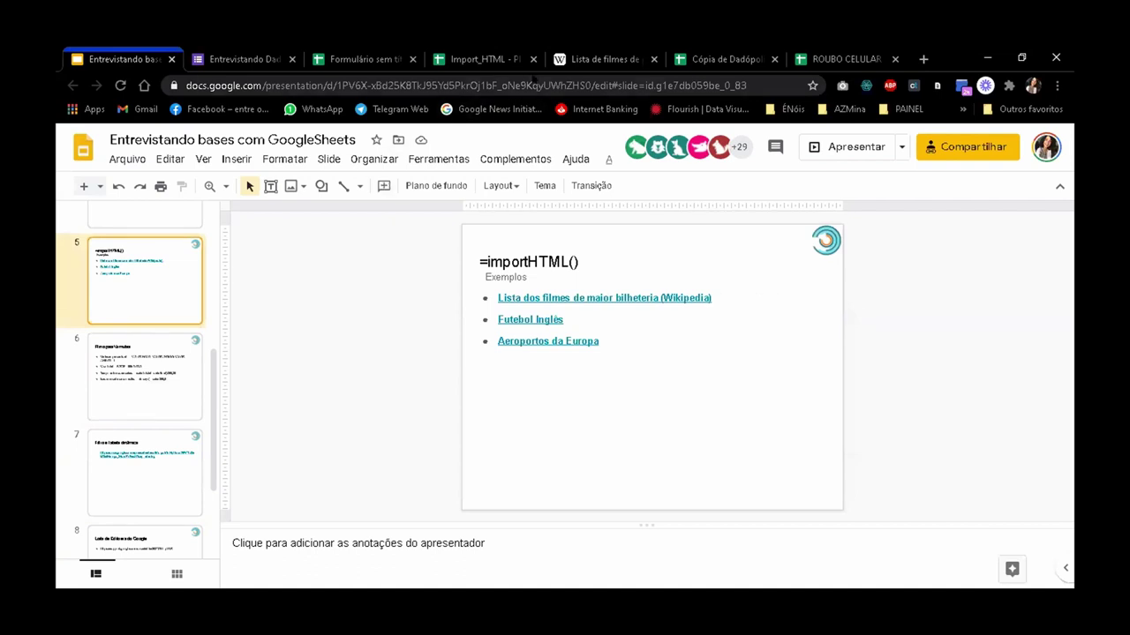
left_click(618, 64)
scroll(669, 318, "up", 5)
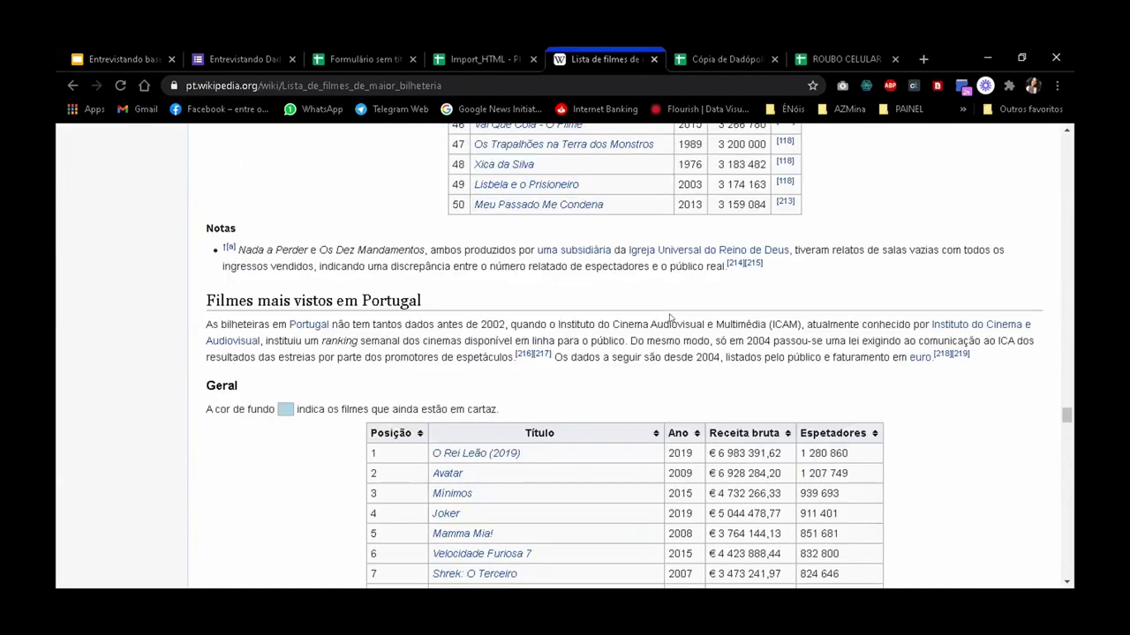
scroll(669, 318, "down", 3)
scroll(669, 318, "down", 1)
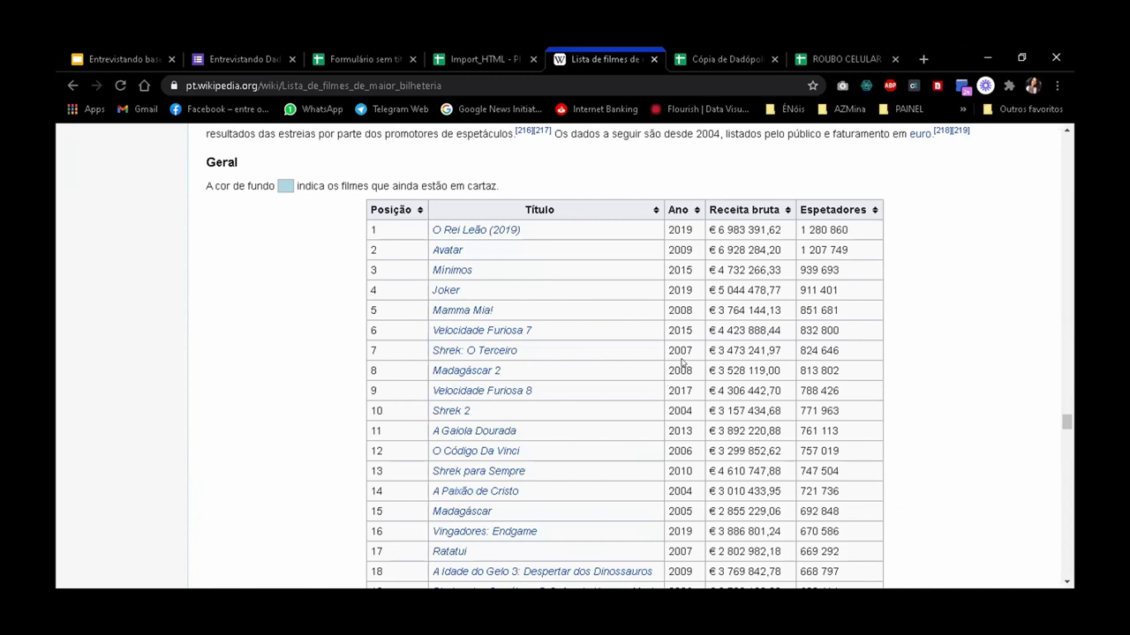
right_click(610, 212)
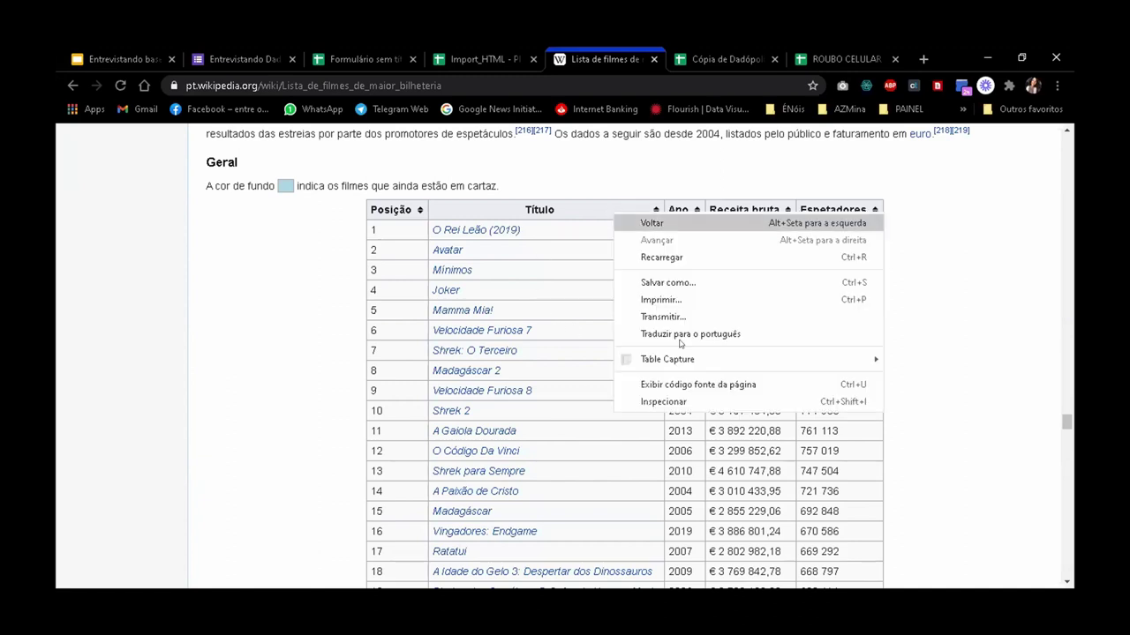
left_click(680, 403)
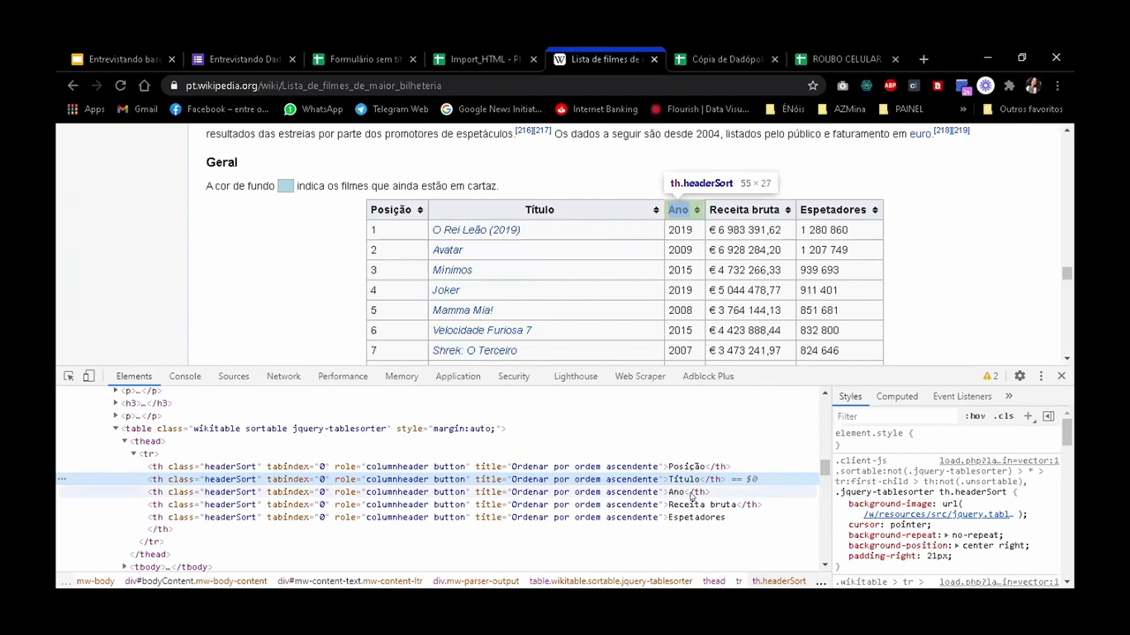
scroll(261, 456, "down", 2)
scroll(384, 415, "up", 4)
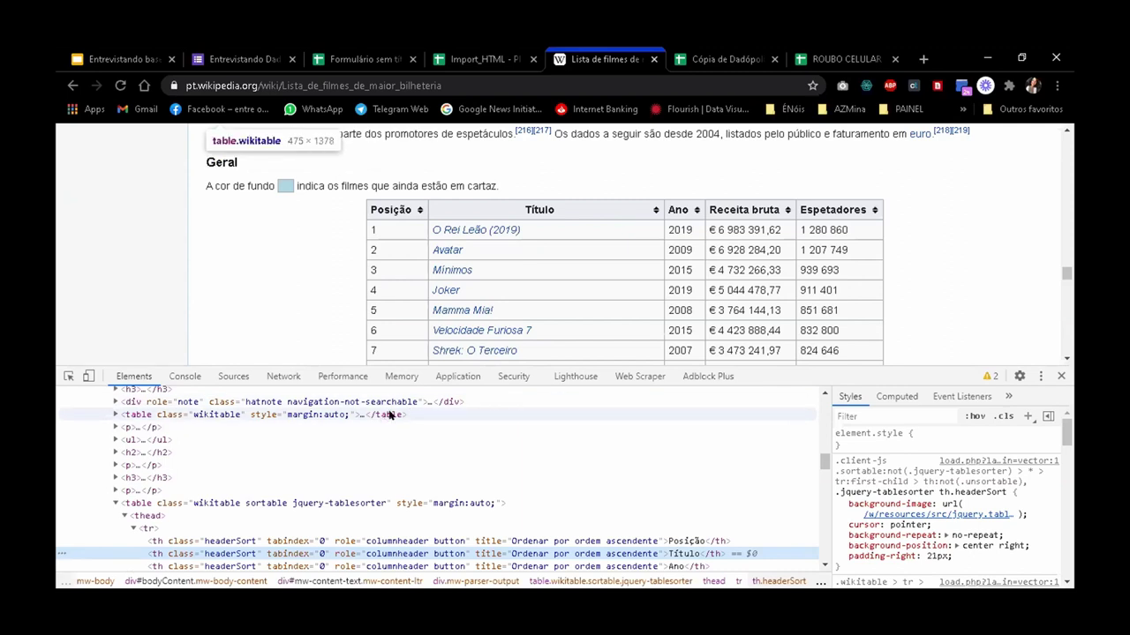
scroll(850, 199, "down", 1)
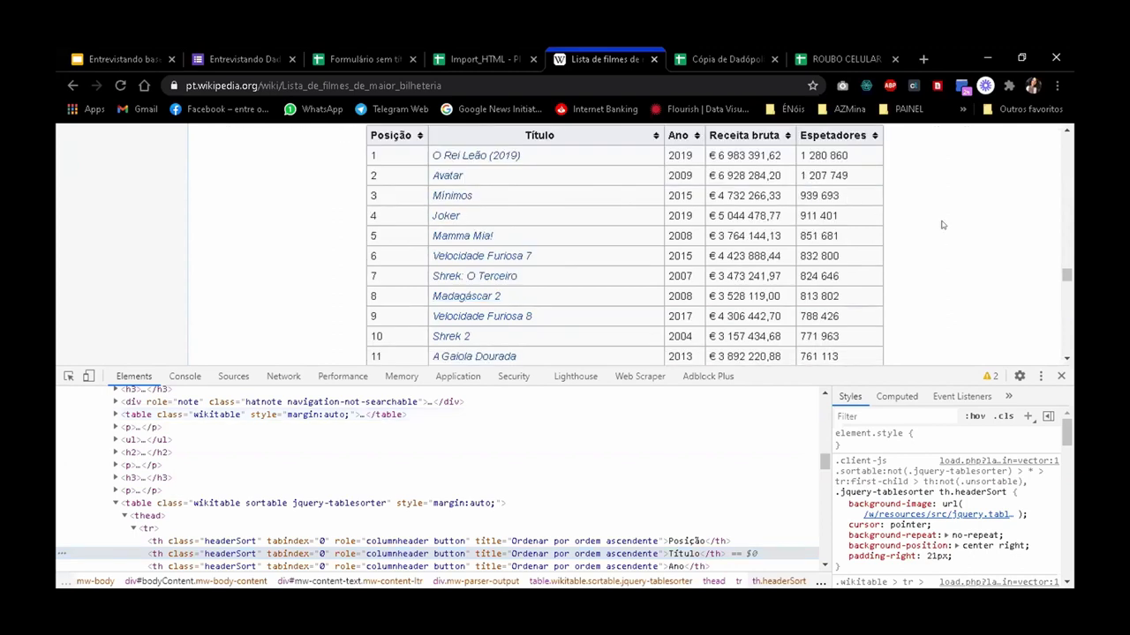
scroll(941, 226, "up", 2)
left_click(1061, 376)
scroll(776, 277, "down", 1)
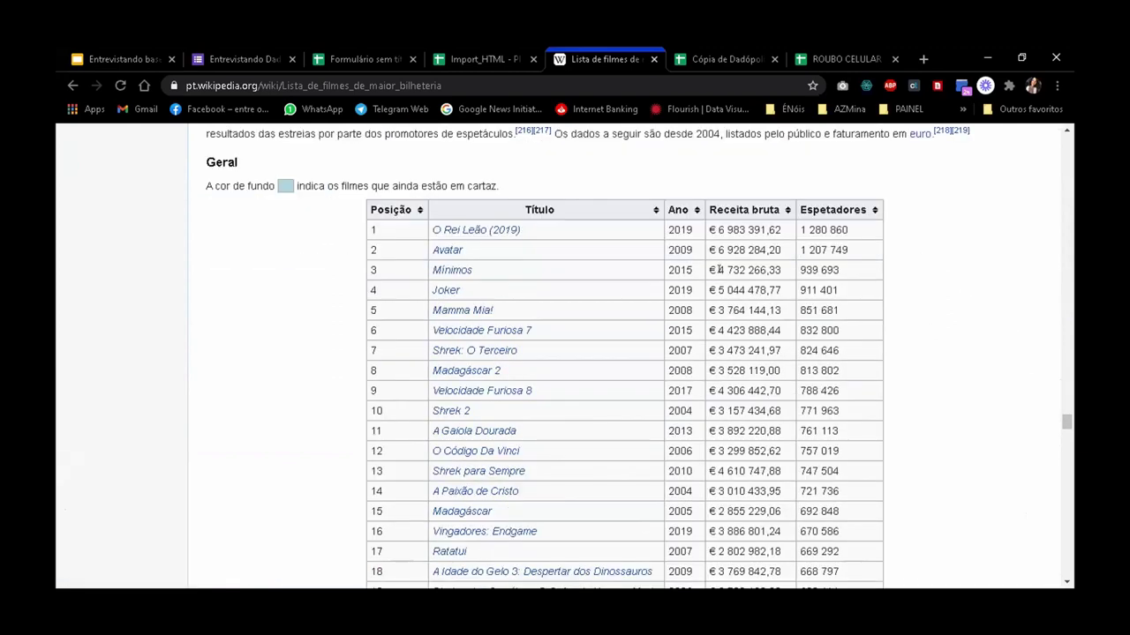
scroll(718, 273, "down", 4)
scroll(717, 274, "up", 4)
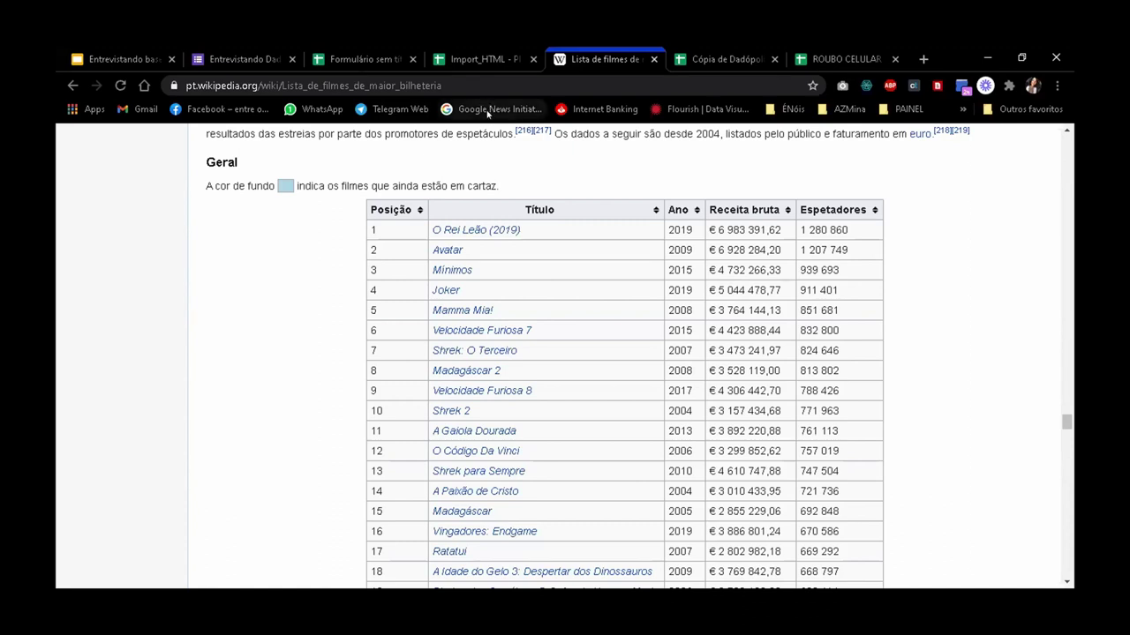
scroll(722, 353, "down", 3)
scroll(722, 353, "down", 3)
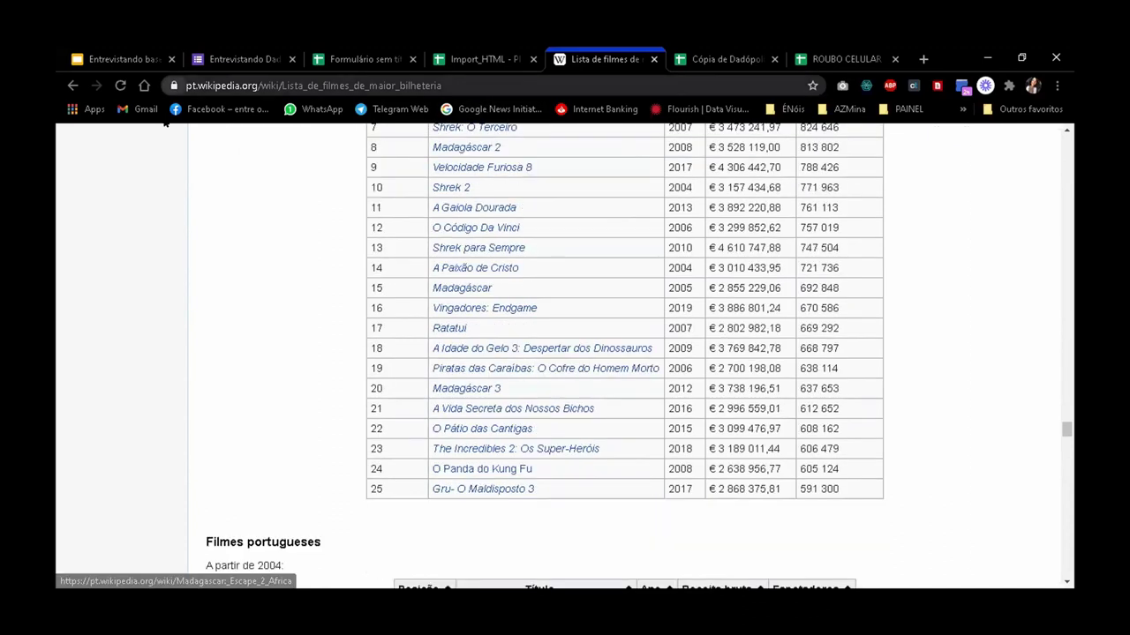
scroll(837, 260, "down", 10)
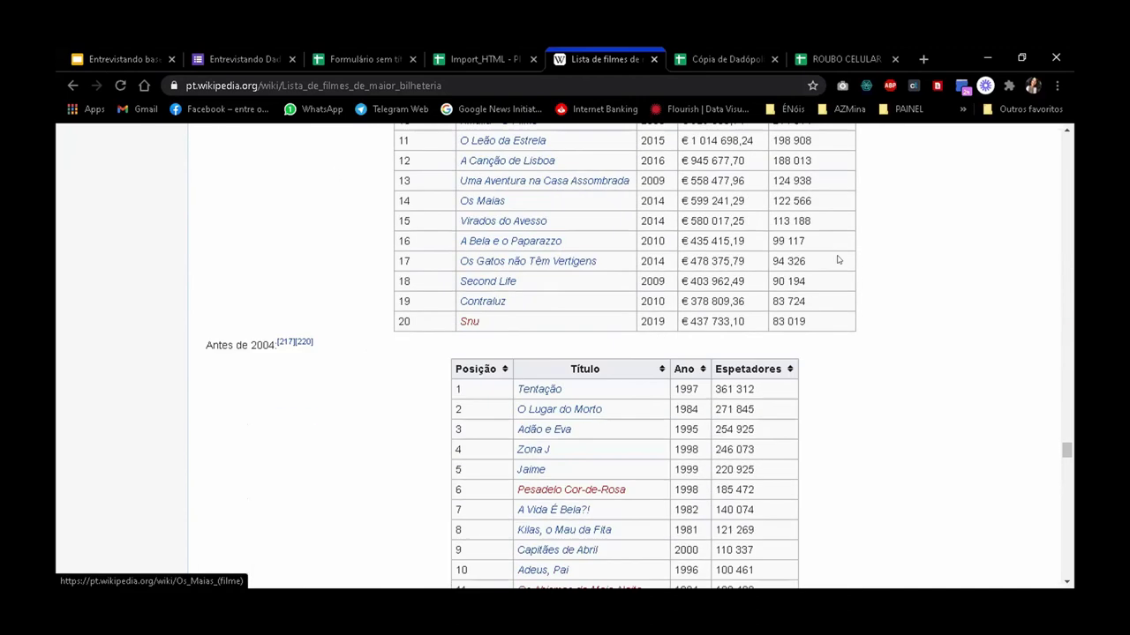
scroll(593, 235, "down", 5)
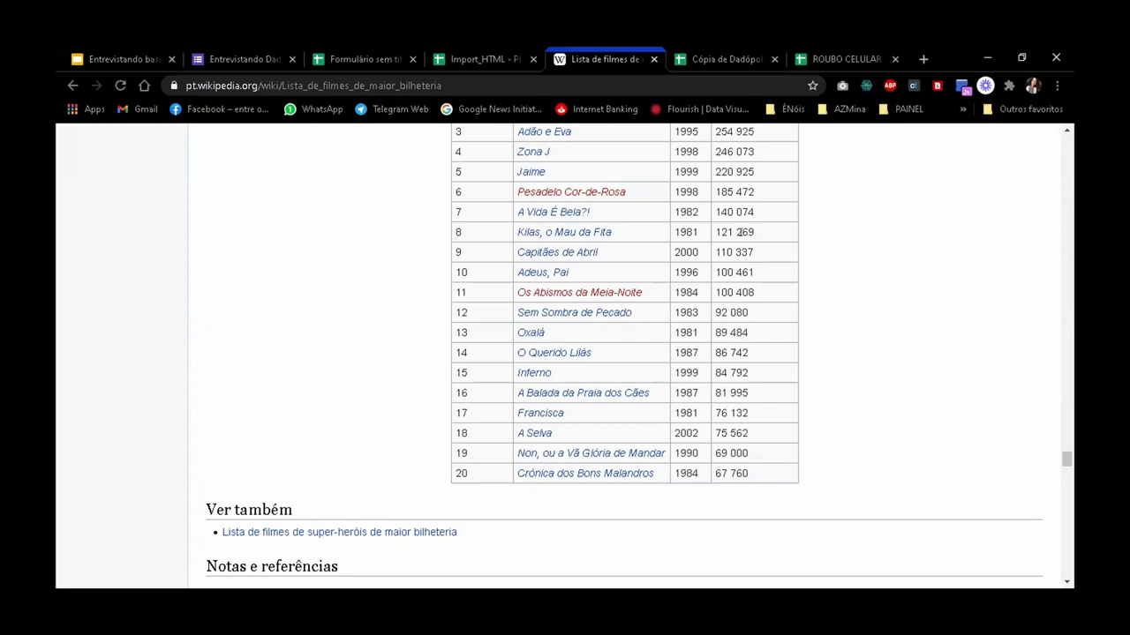
scroll(596, 172, "down", 4)
scroll(743, 244, "up", 5)
scroll(742, 244, "up", 5)
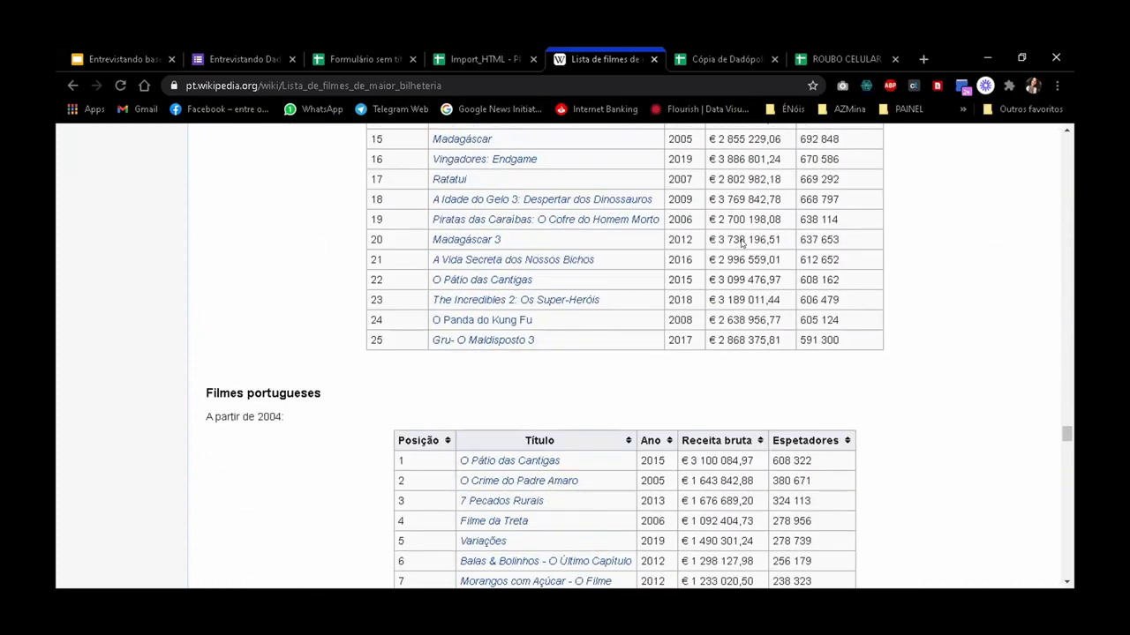
scroll(742, 245, "up", 5)
scroll(743, 244, "up", 5)
scroll(742, 245, "up", 4)
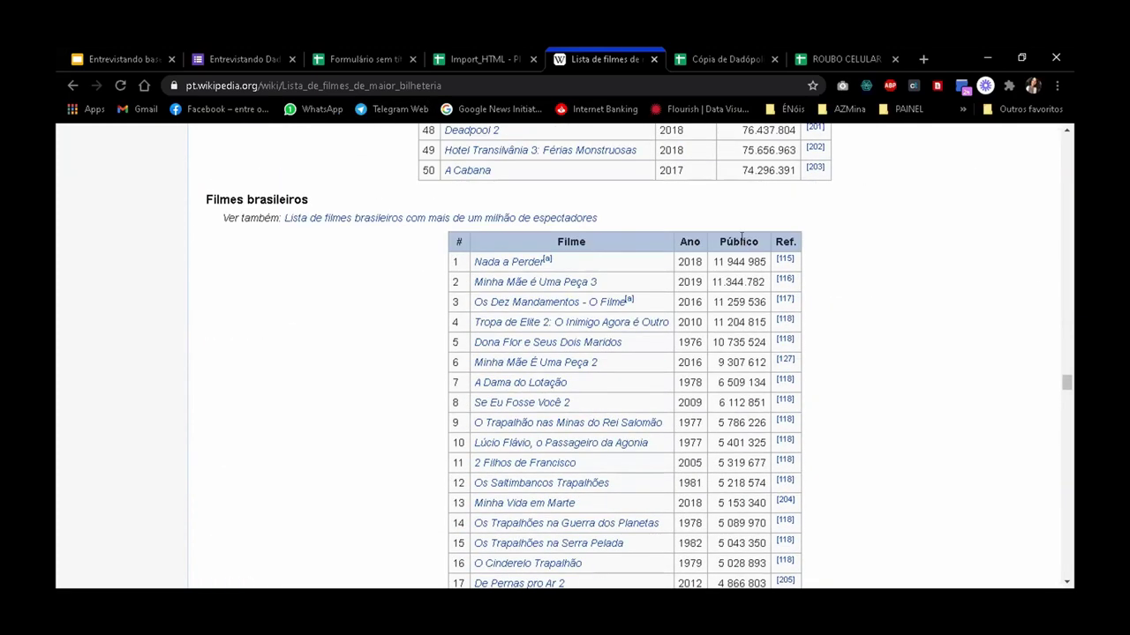
scroll(742, 237, "up", 3)
Open the slide's Aeroportos da Europa link in a new tab, browse it, and close it
left_click(119, 57)
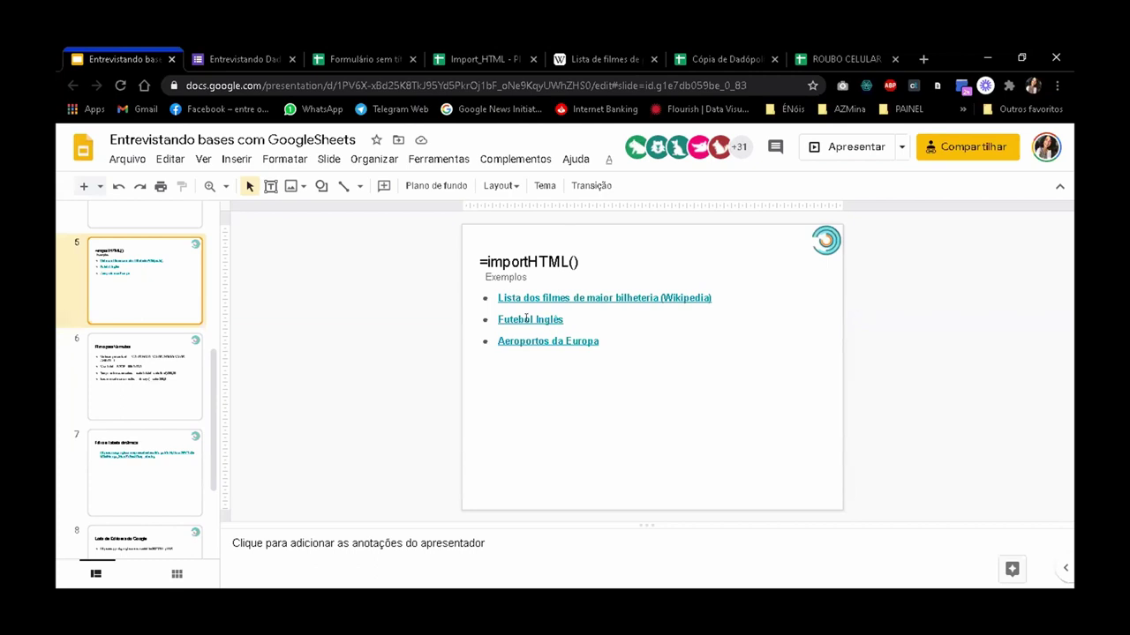
left_click(531, 340)
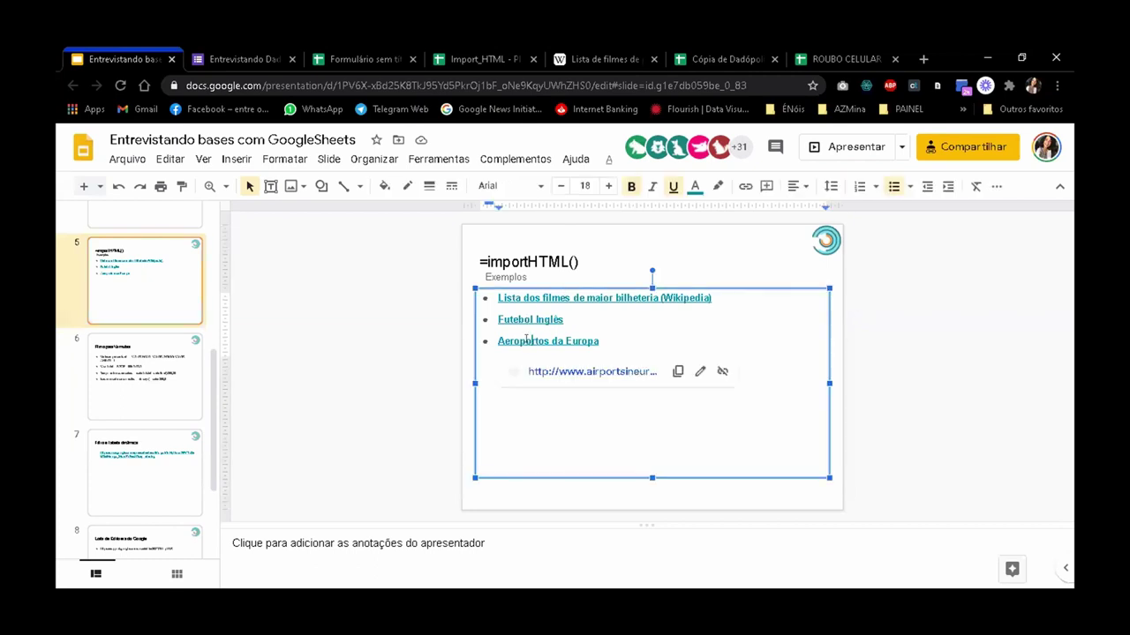
left_click(562, 372)
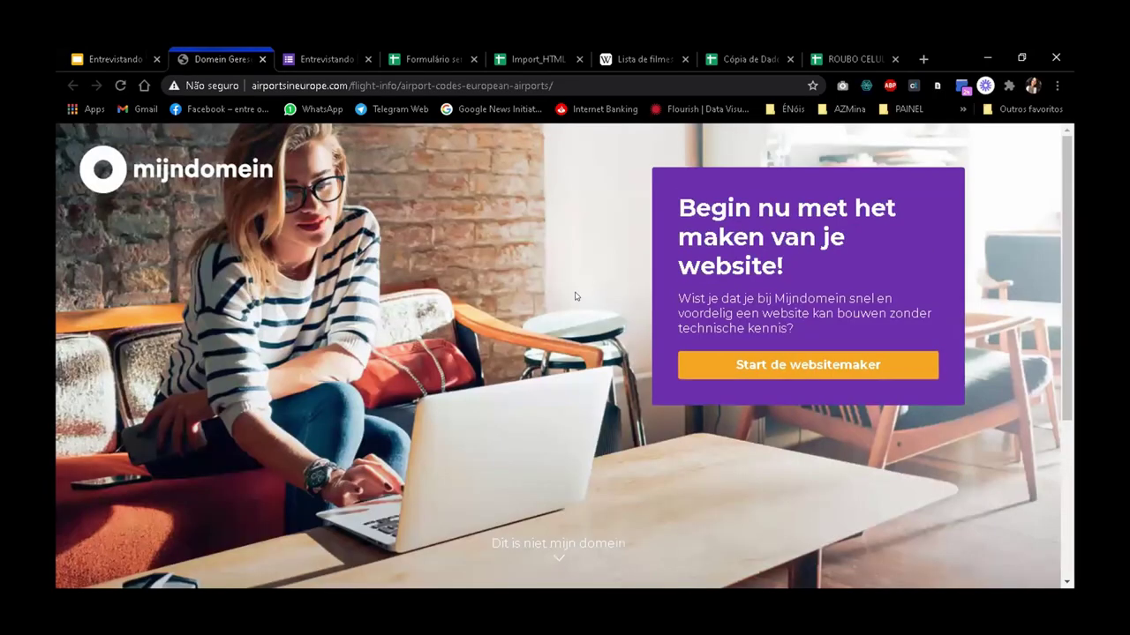
scroll(575, 302, "down", 3)
scroll(574, 305, "up", 3)
scroll(575, 305, "down", 3)
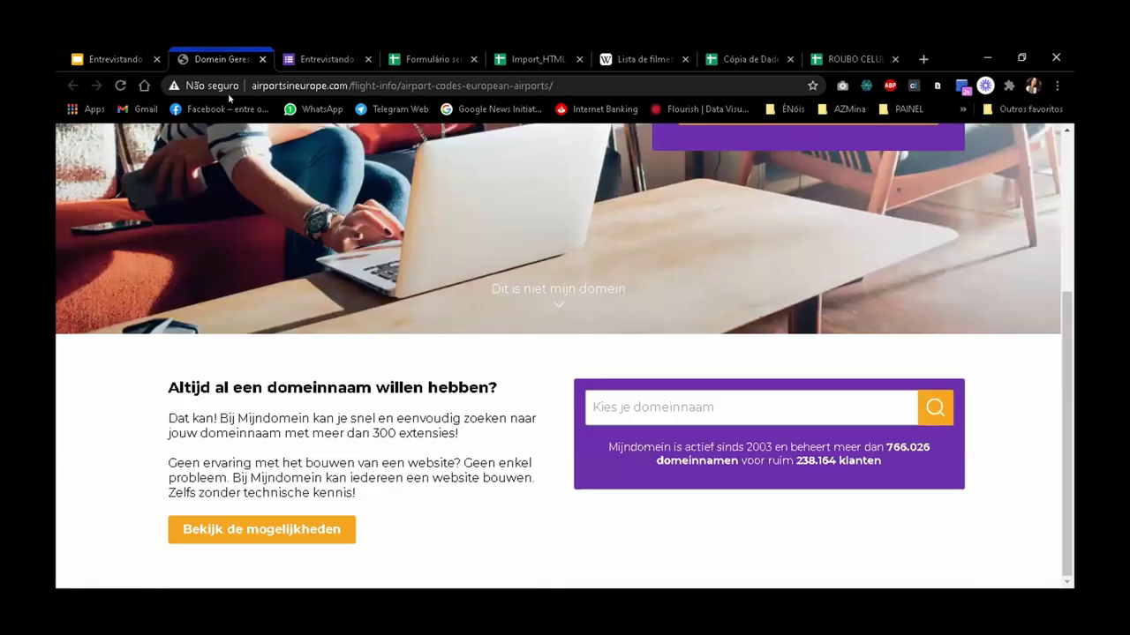
left_click(262, 59)
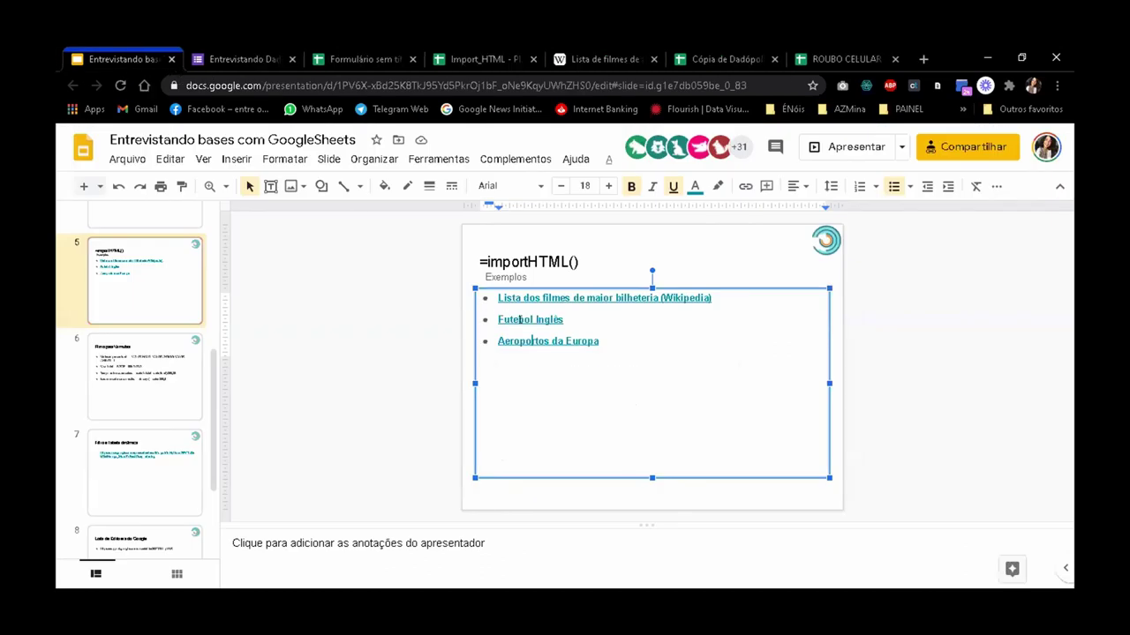
Open the Futebol Inglês link to browse the Guardian football tables, then start a new tab
key("Up")
key("alt+Return")
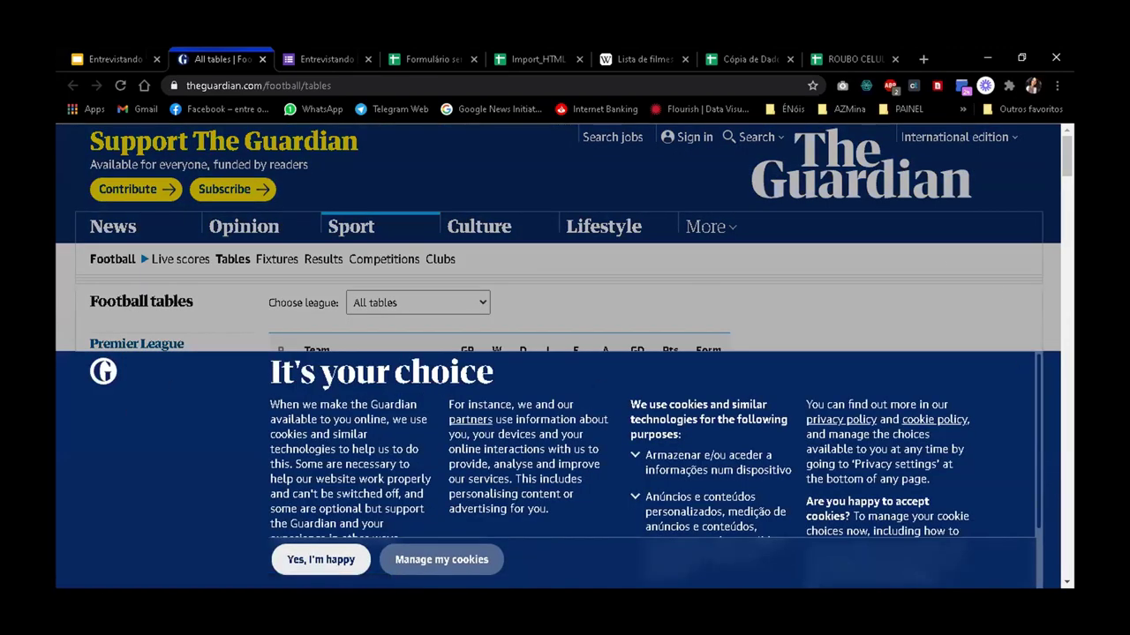
scroll(735, 308, "down", 3)
scroll(927, 206, "down", 2)
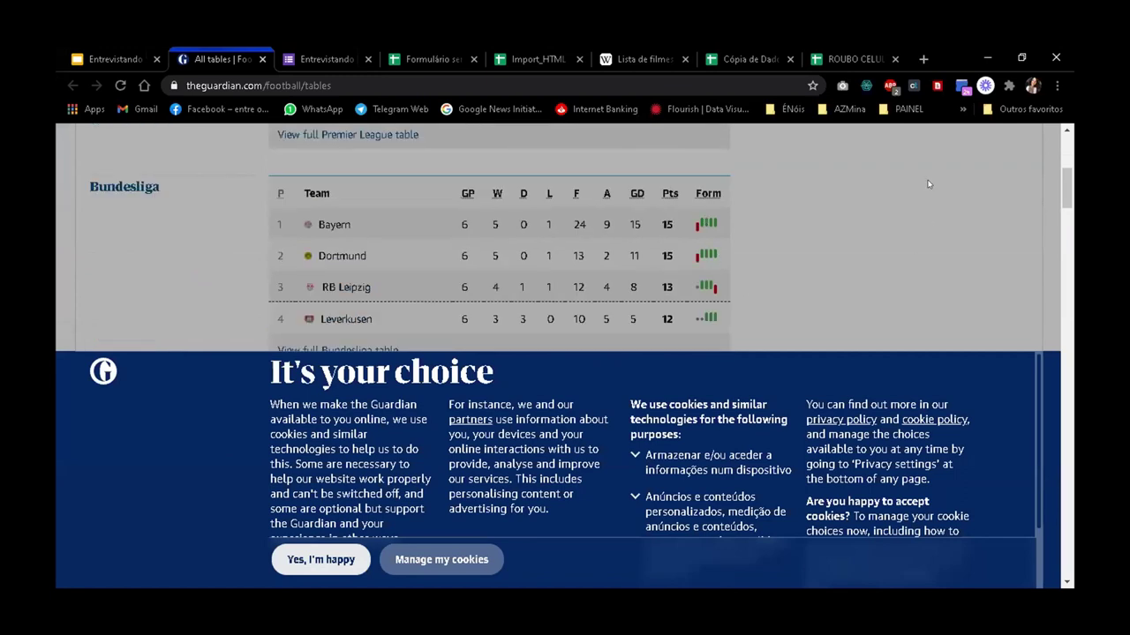
scroll(928, 184, "up", 5)
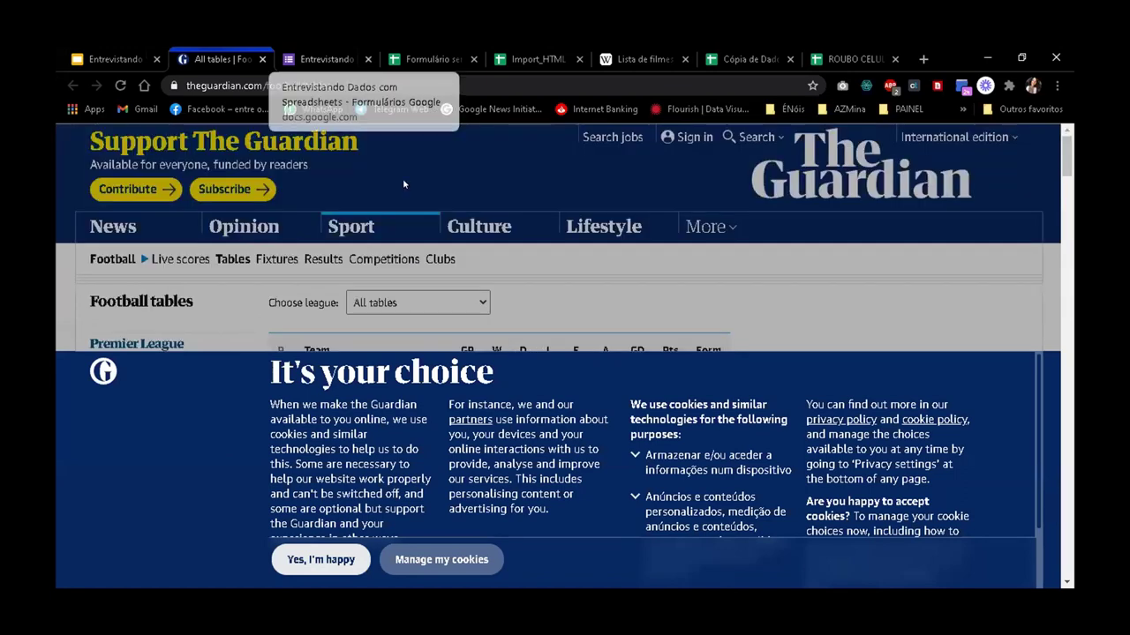
left_click(922, 60)
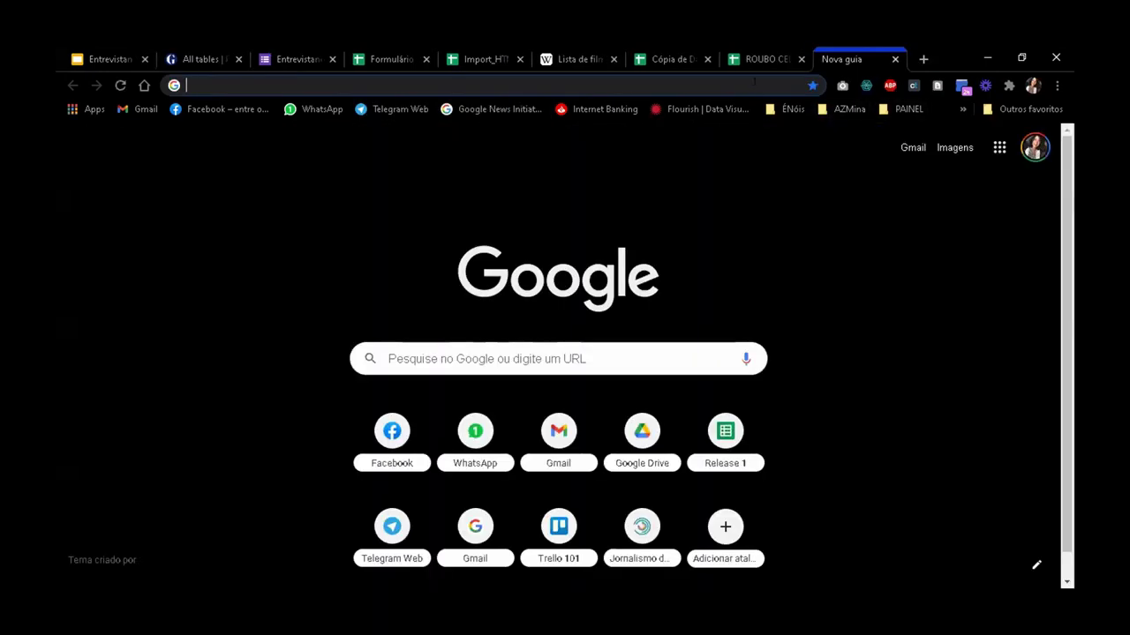
Go to the Mogi das Cruzes city council site (cmmc.com.br) and its Projetos de Lei Ordinária page
type("camar")
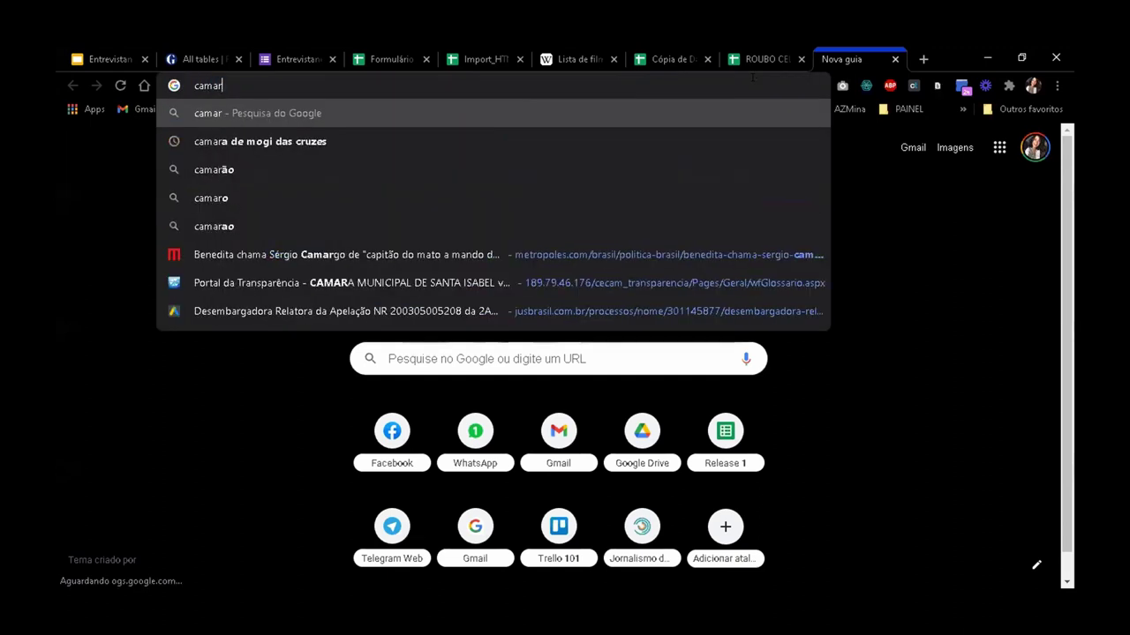
type("a")
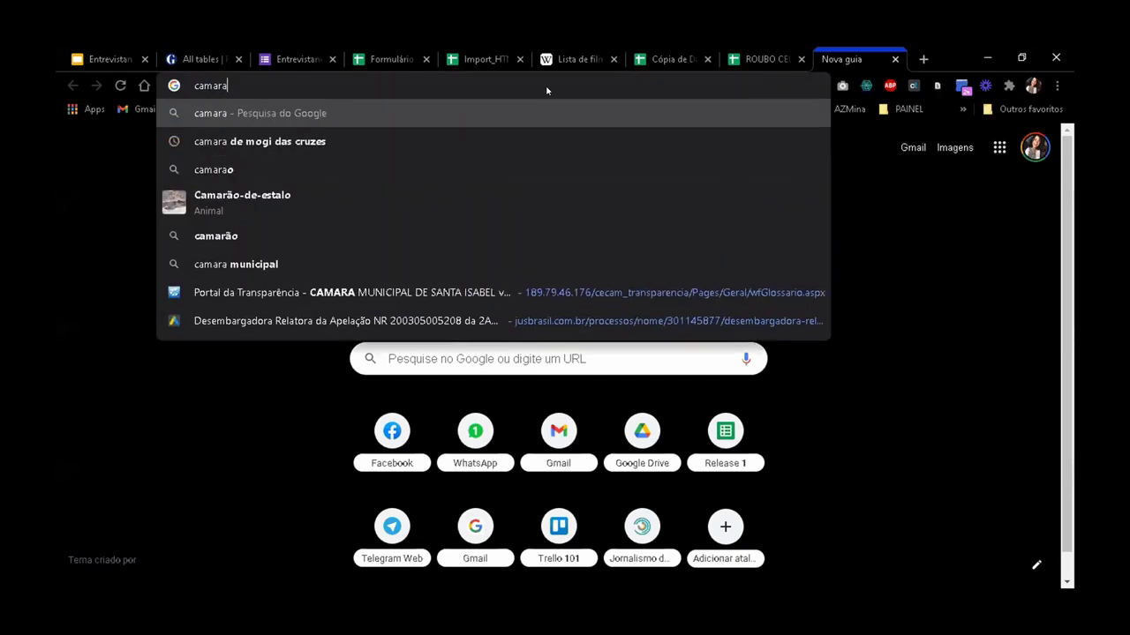
left_click(265, 141)
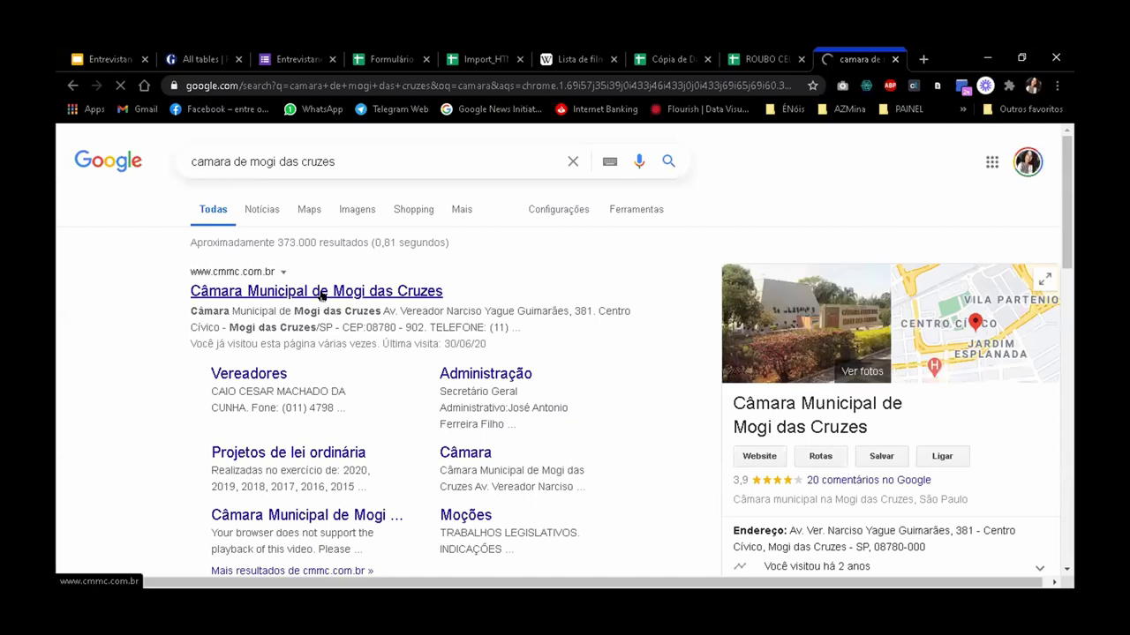
left_click(323, 294)
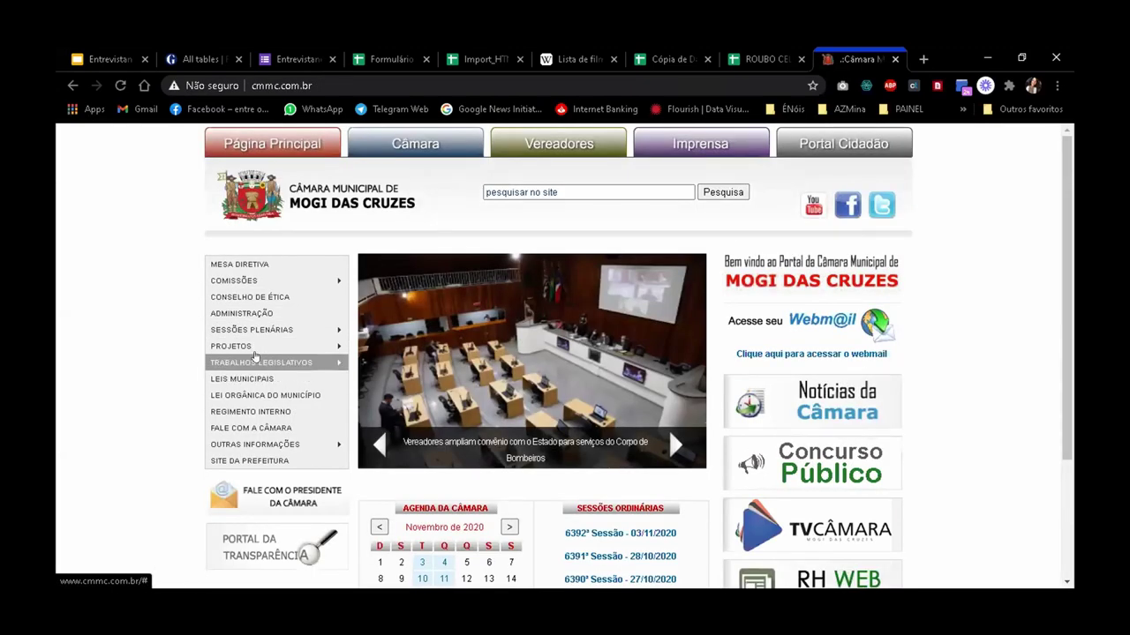
mouse_move(264, 346)
left_click(388, 336)
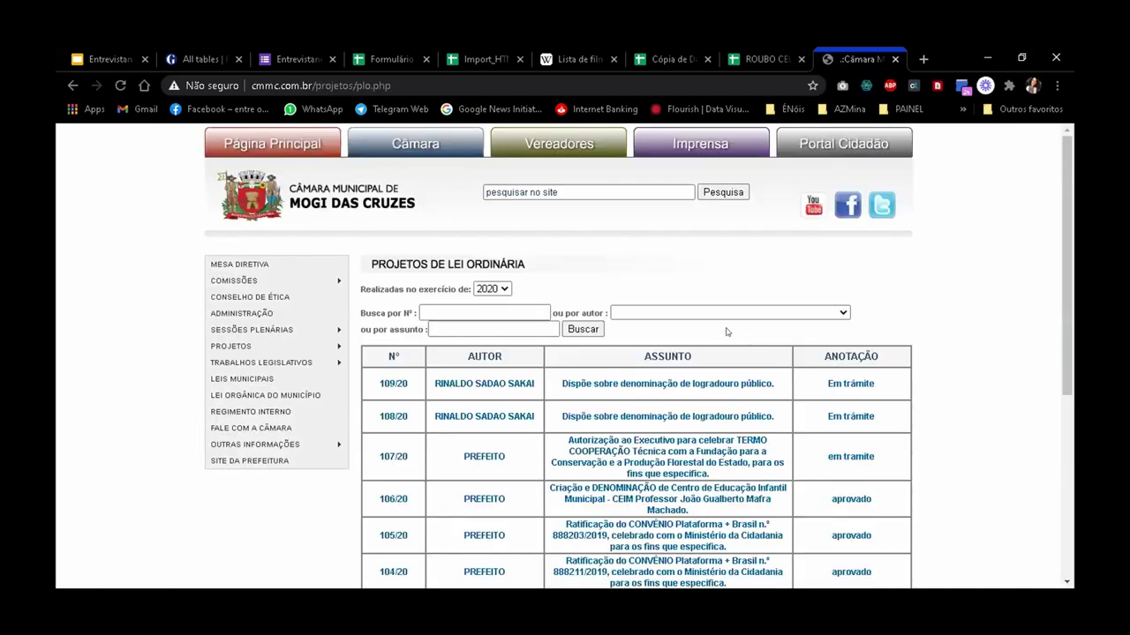
Scroll through the 2020 bills table listing number, author, subject and status
scroll(727, 331, "down", 3)
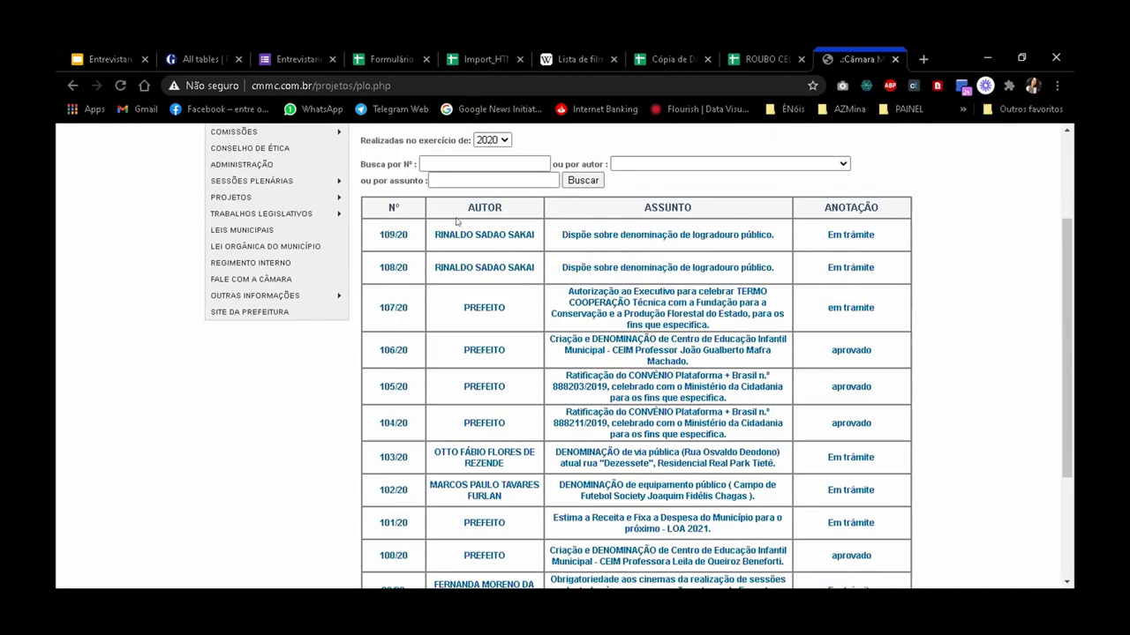
scroll(618, 238, "up", 1)
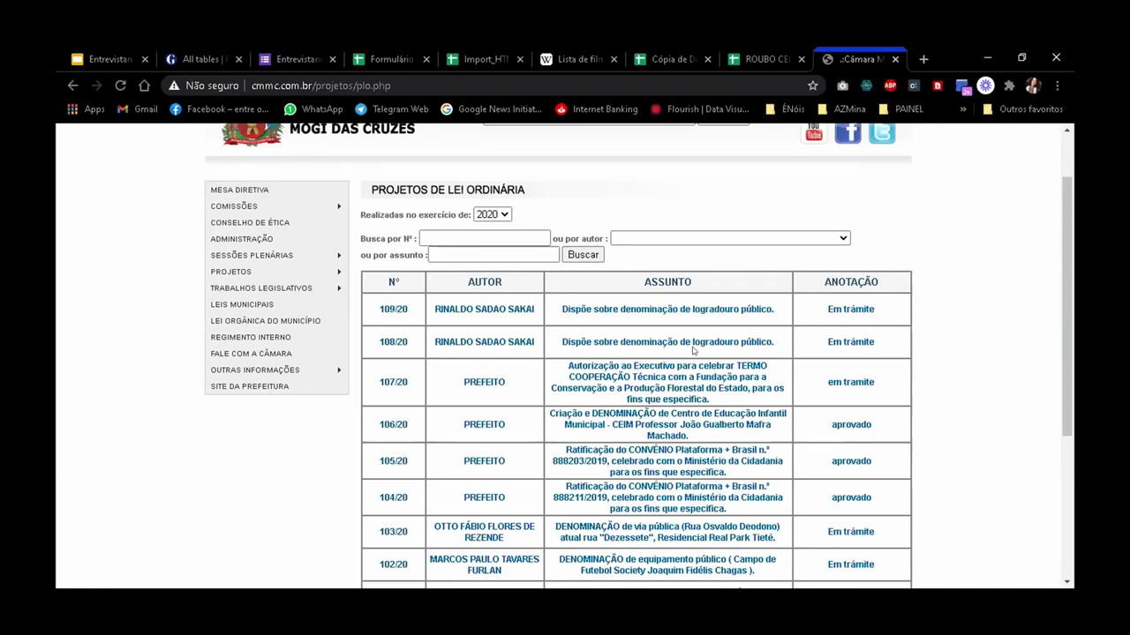
scroll(812, 364, "down", 2)
scroll(491, 267, "up", 3)
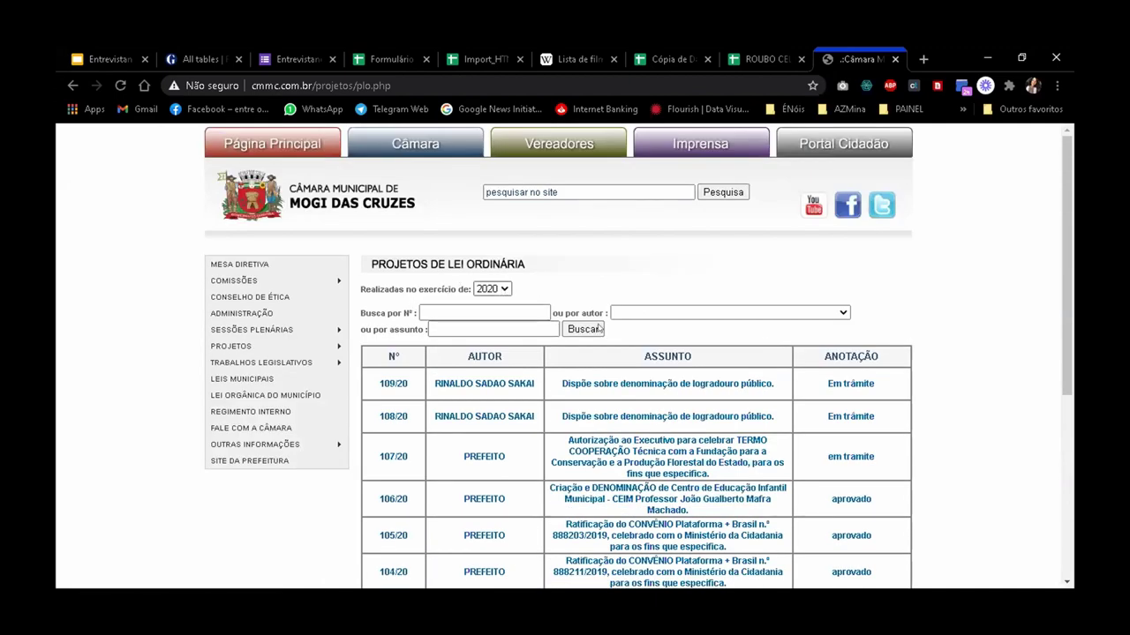
scroll(754, 309, "down", 1)
scroll(755, 307, "down", 3)
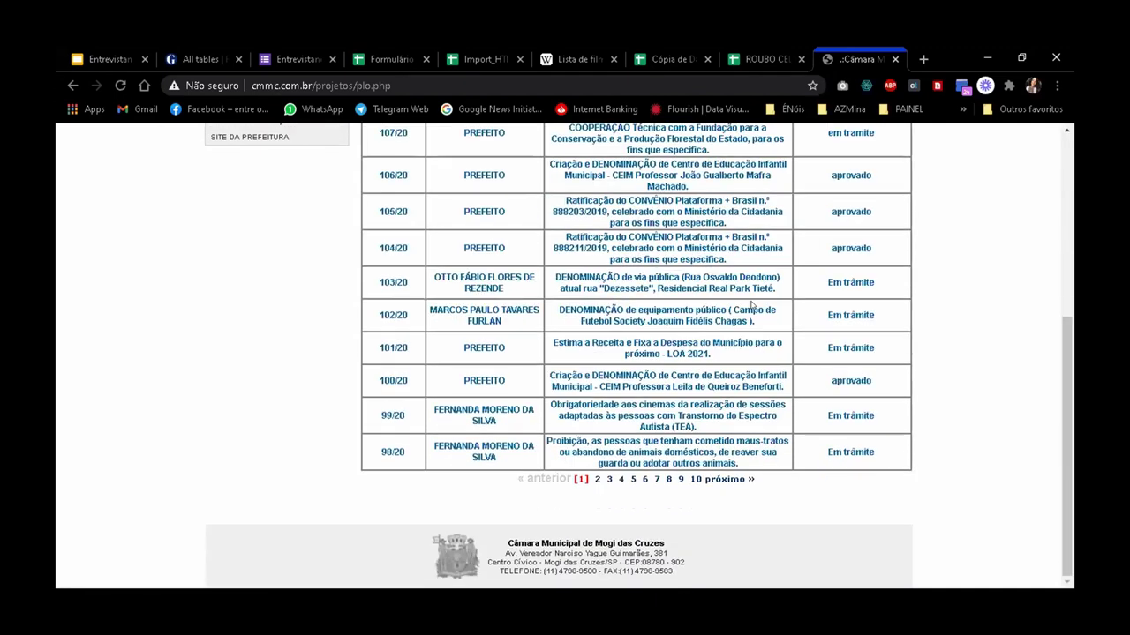
scroll(634, 279, "up", 1)
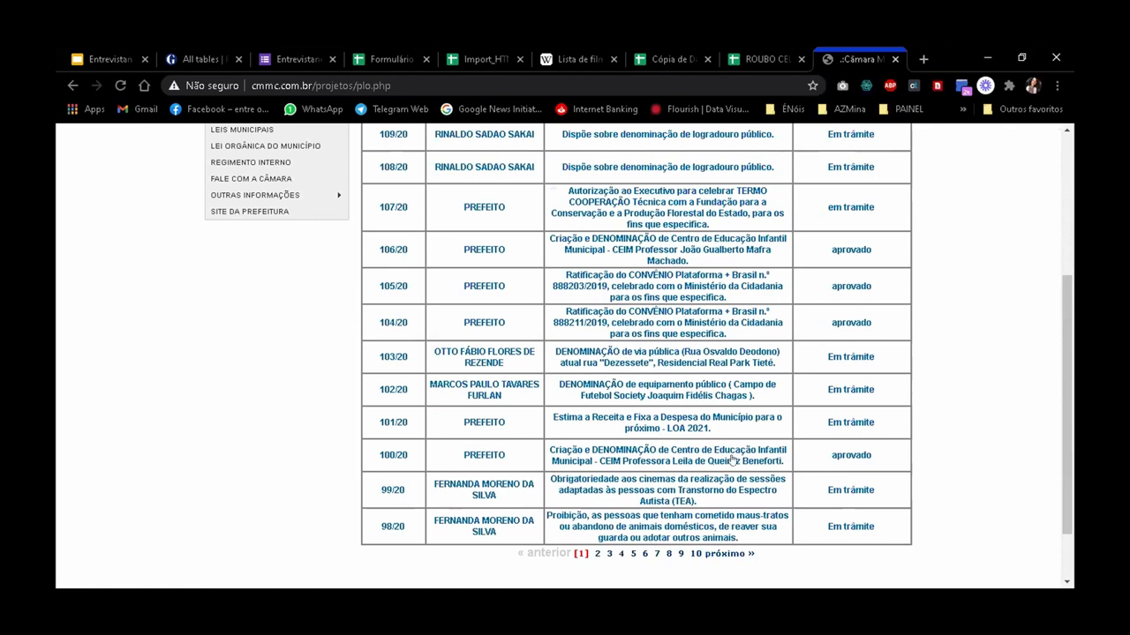
scroll(732, 452, "up", 3)
scroll(736, 450, "down", 2)
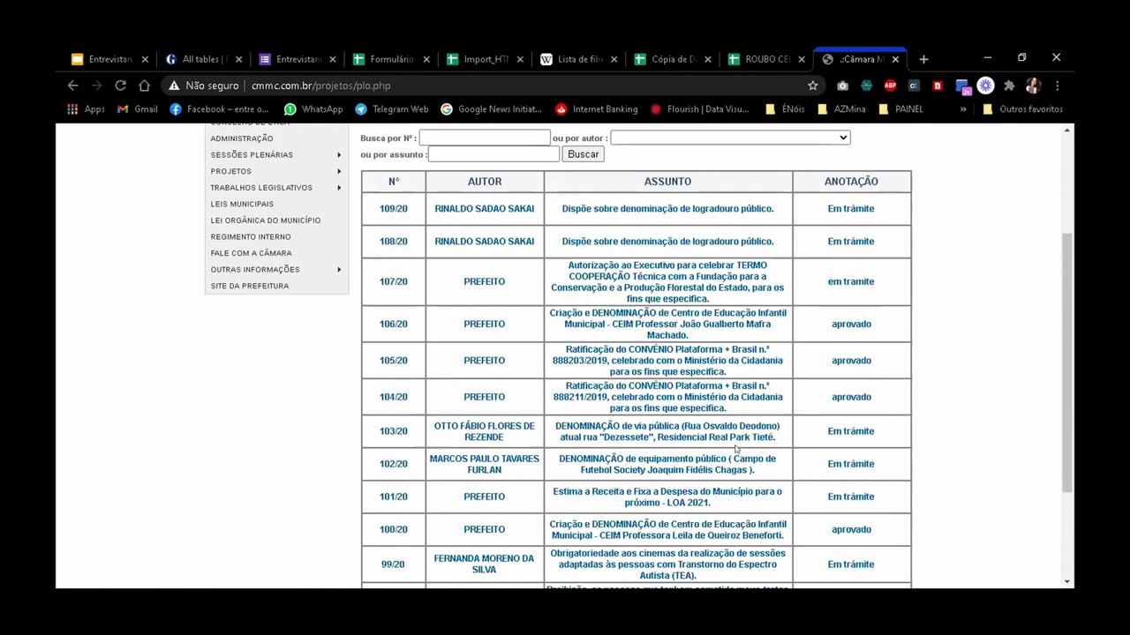
scroll(671, 364, "down", 2)
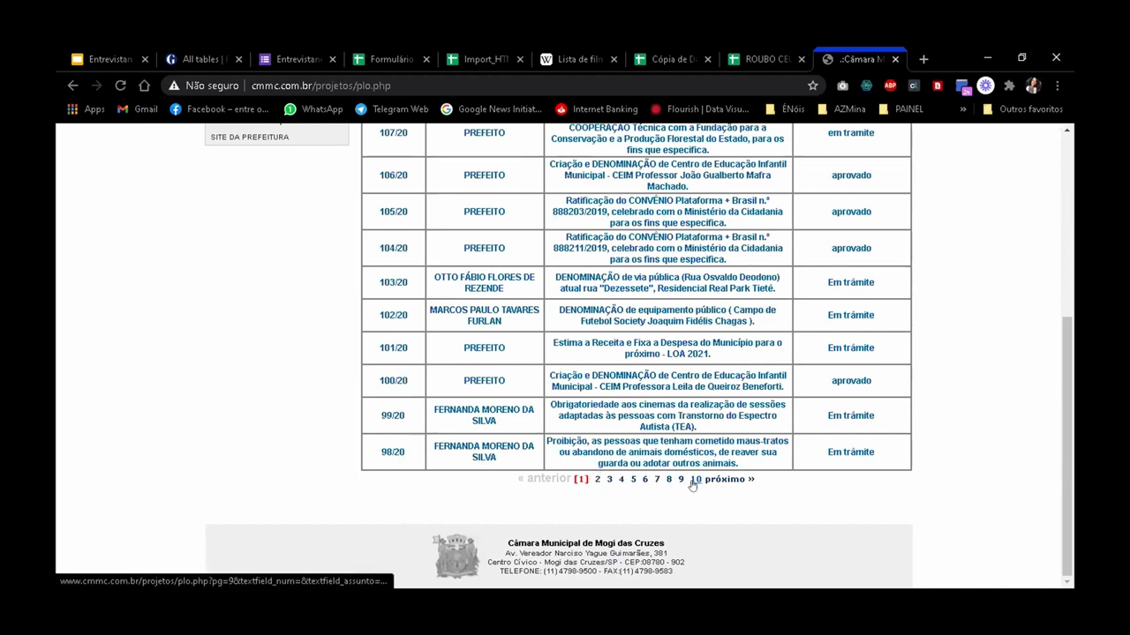
scroll(681, 307, "up", 2)
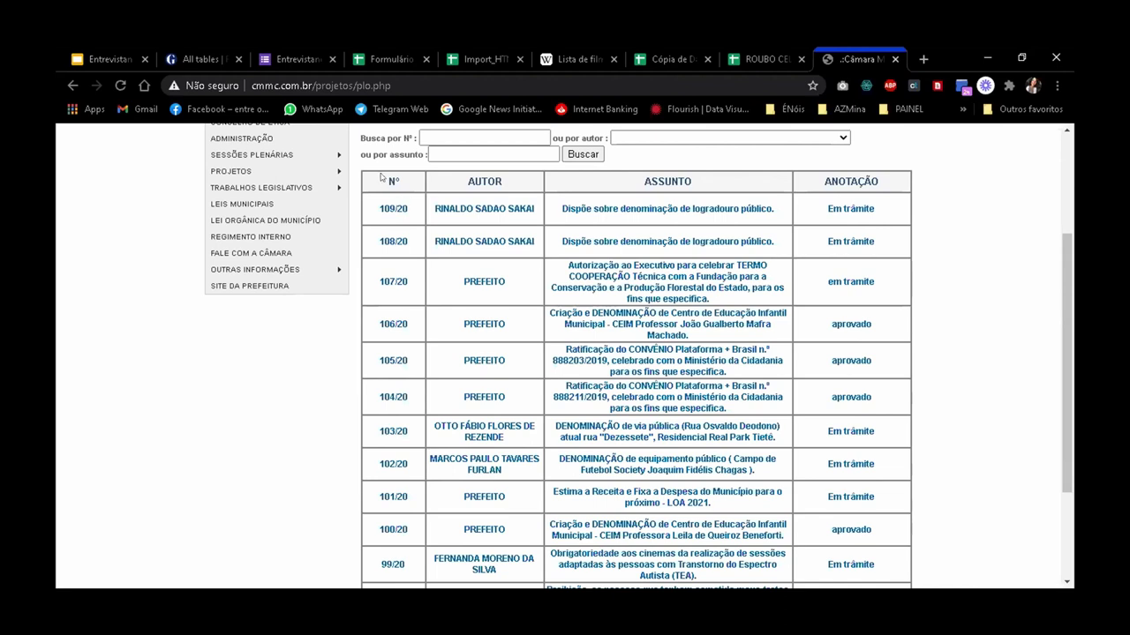
scroll(867, 449, "down", 1)
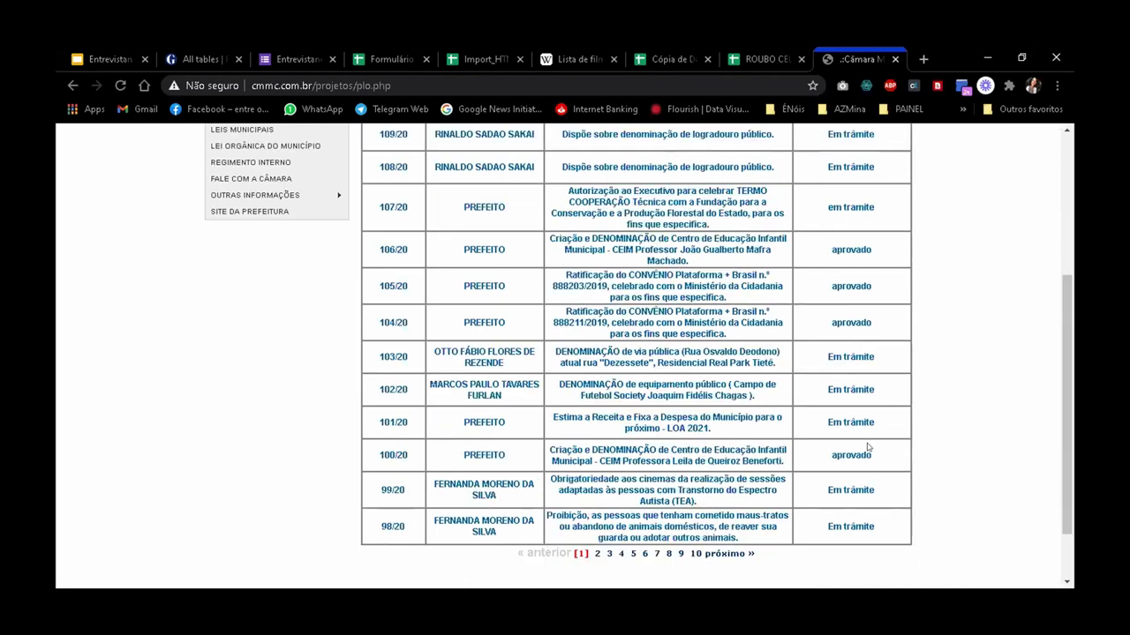
scroll(872, 274, "up", 2)
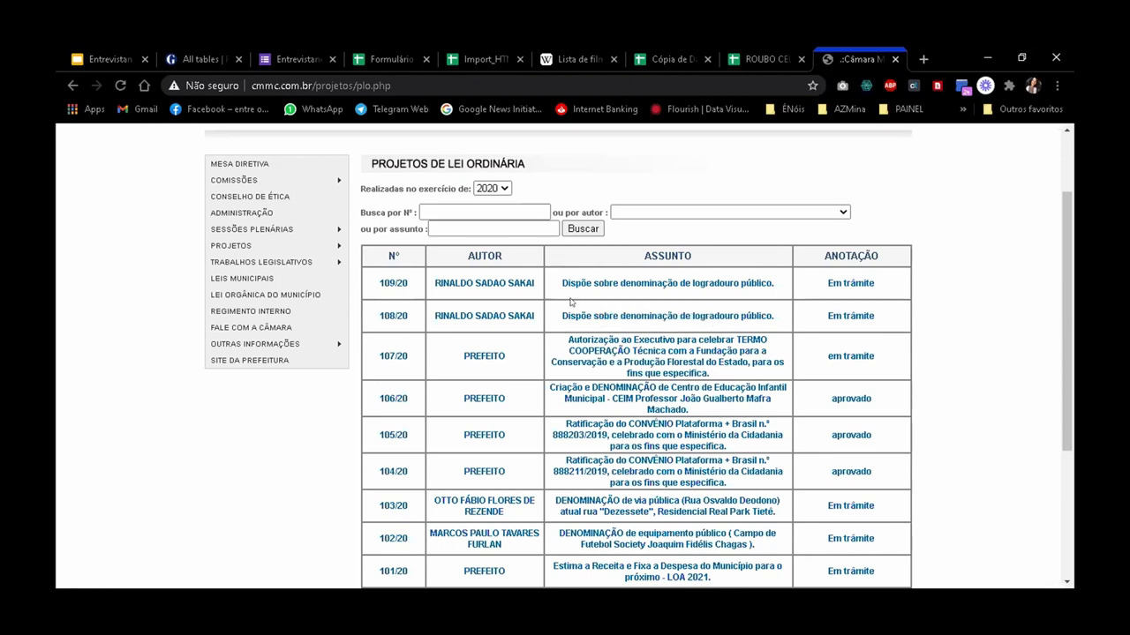
scroll(570, 302, "down", 1)
scroll(538, 182, "up", 1)
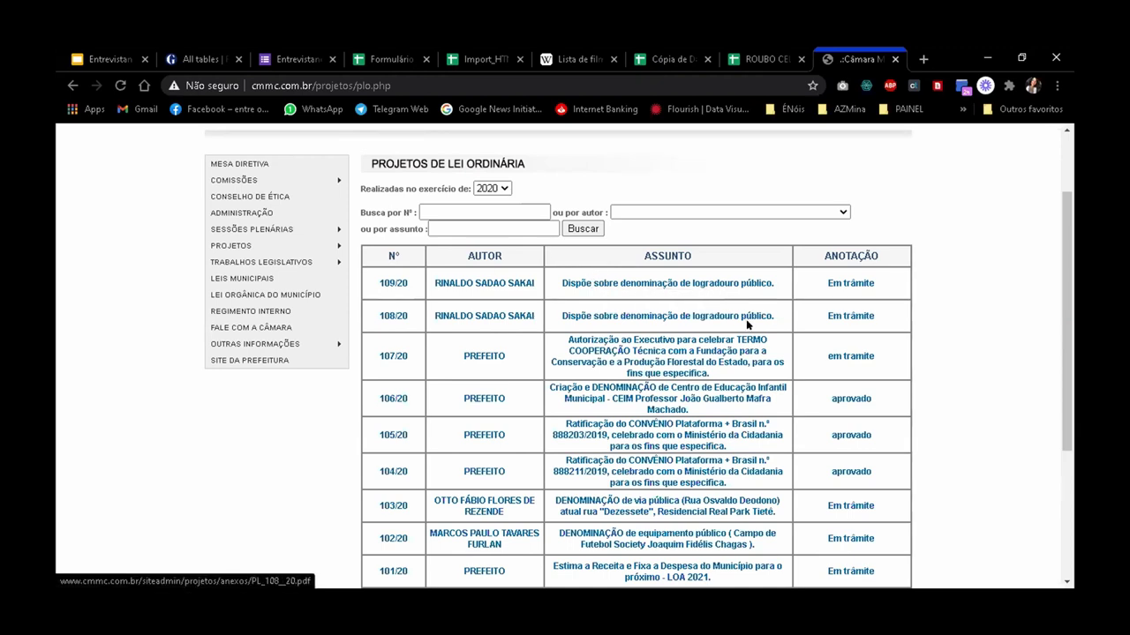
scroll(630, 323, "down", 3)
scroll(630, 324, "up", 1)
scroll(630, 324, "up", 1)
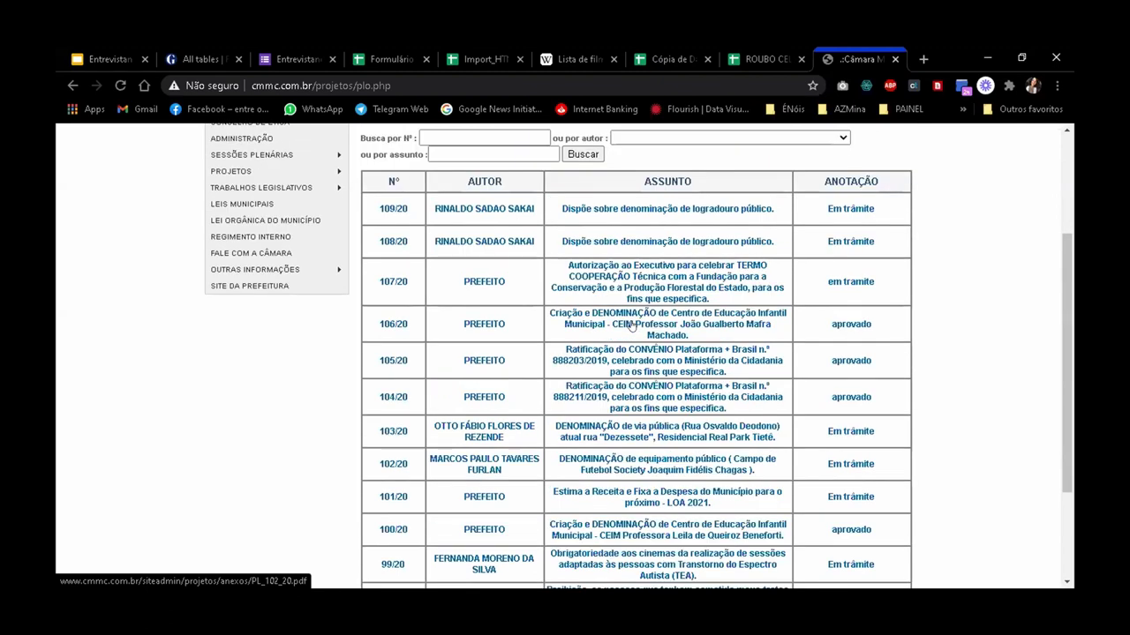
scroll(630, 324, "up", 3)
scroll(535, 327, "down", 4)
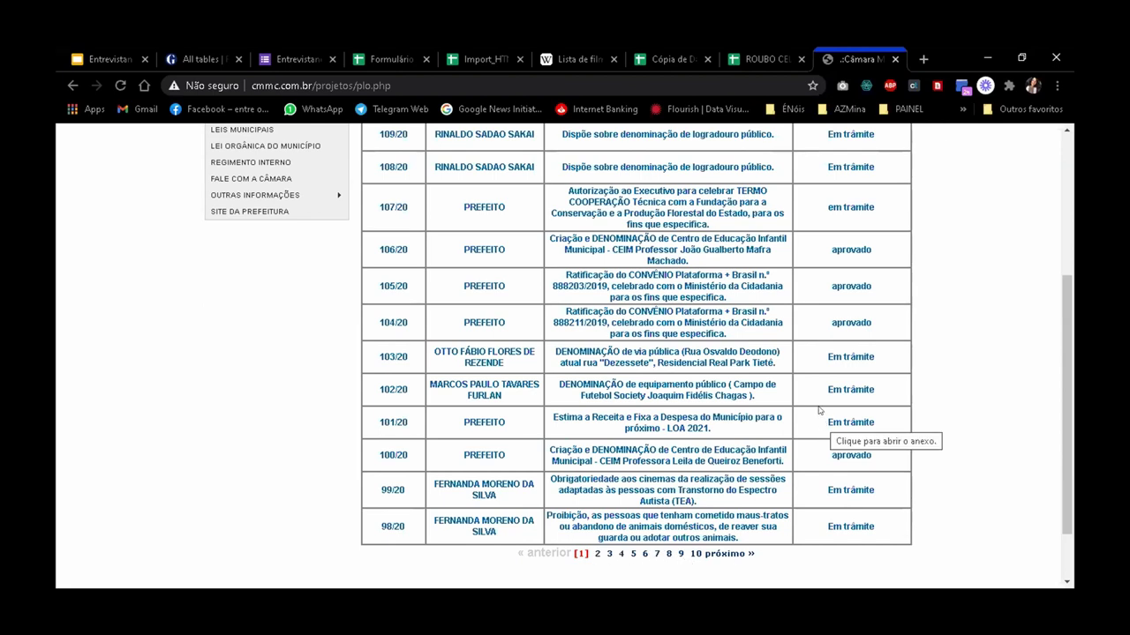
scroll(680, 256, "up", 3)
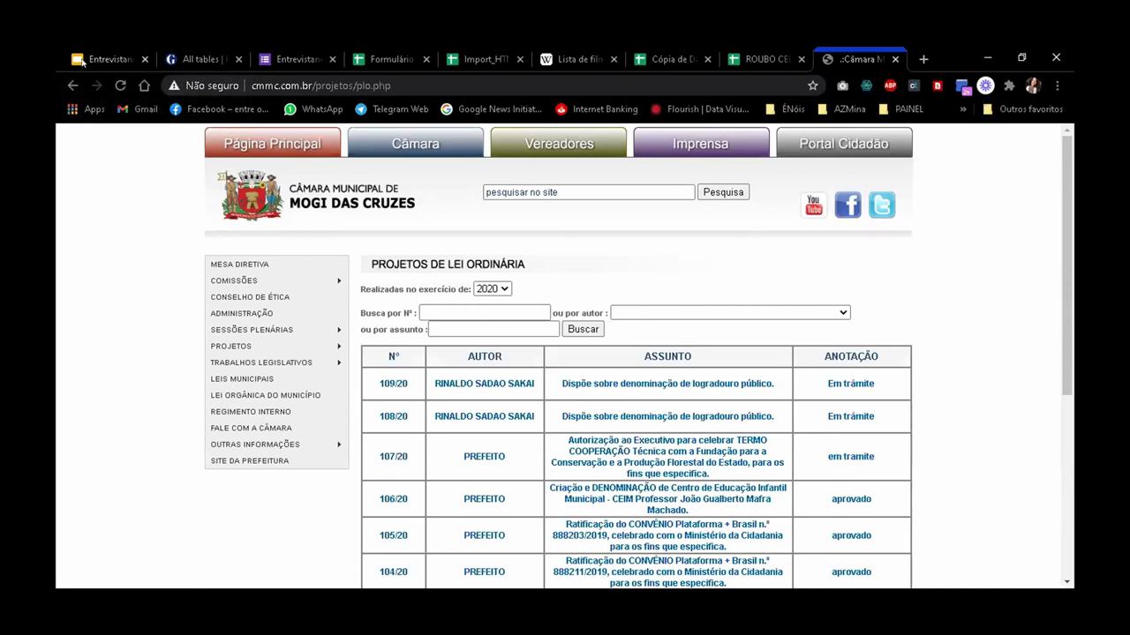
Bring up the Wikipedia highest-grossing films list showing its Brazil box-office ranking
key("ctrl+1")
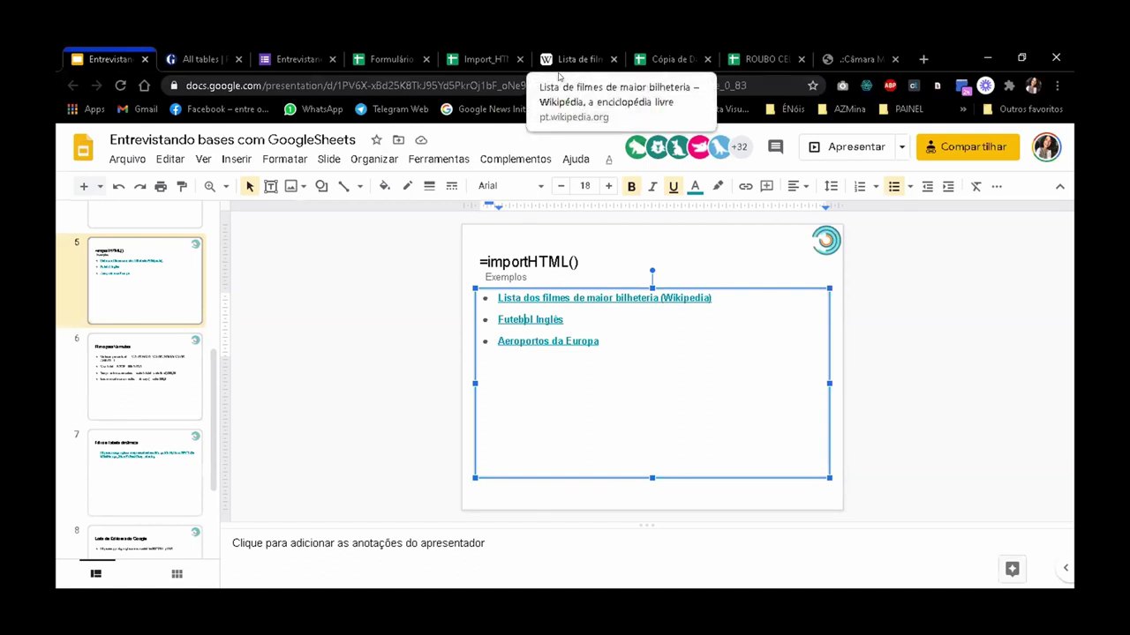
left_click(558, 76)
Review the Espectadores and Bilheteria tables, then return to the =importHTML() Exemplos slide
scroll(907, 374, "up", 5)
scroll(907, 374, "up", 5)
scroll(846, 366, "down", 2)
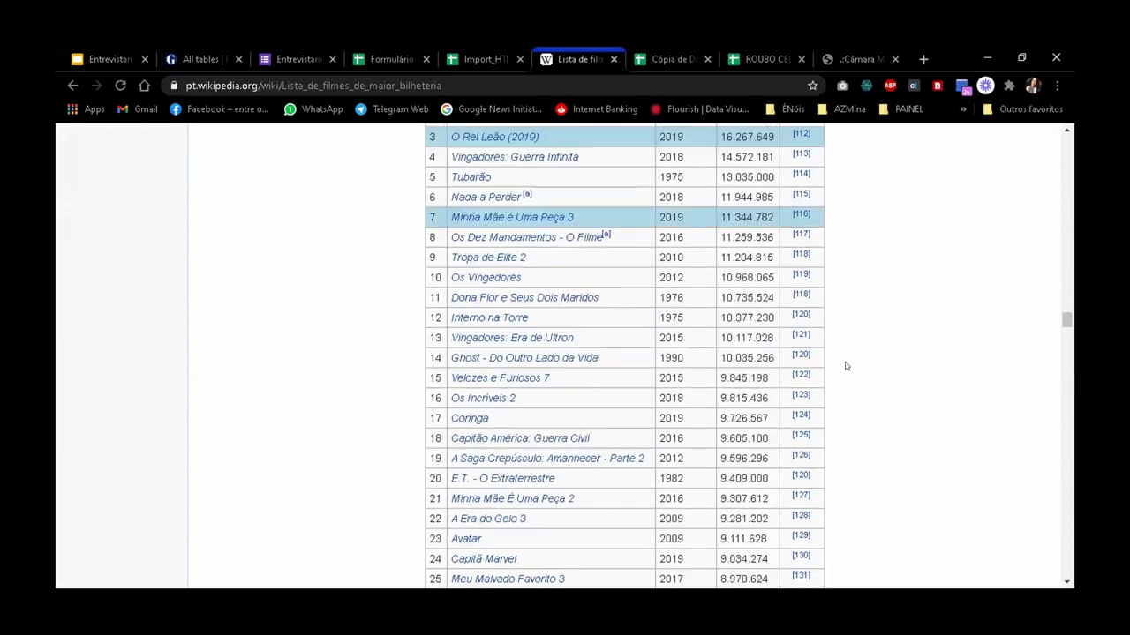
scroll(845, 366, "up", 8)
scroll(846, 365, "down", 5)
scroll(847, 366, "down", 5)
scroll(849, 368, "down", 5)
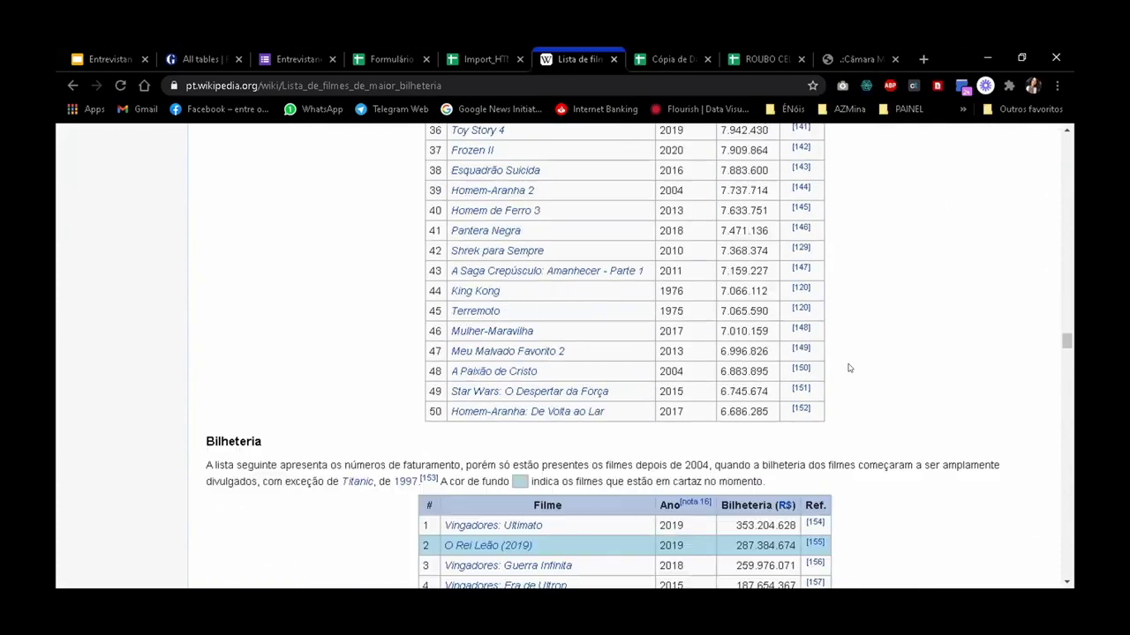
scroll(849, 368, "up", 3)
scroll(848, 368, "up", 5)
scroll(849, 368, "up", 2)
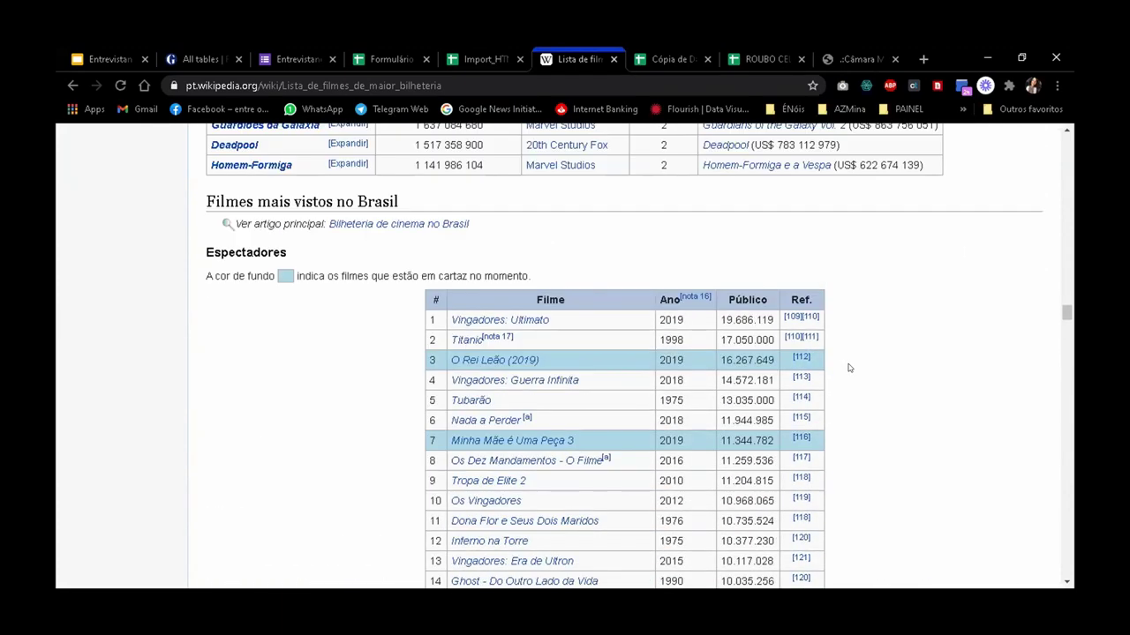
scroll(849, 367, "down", 3)
scroll(849, 367, "down", 4)
scroll(849, 367, "down", 4)
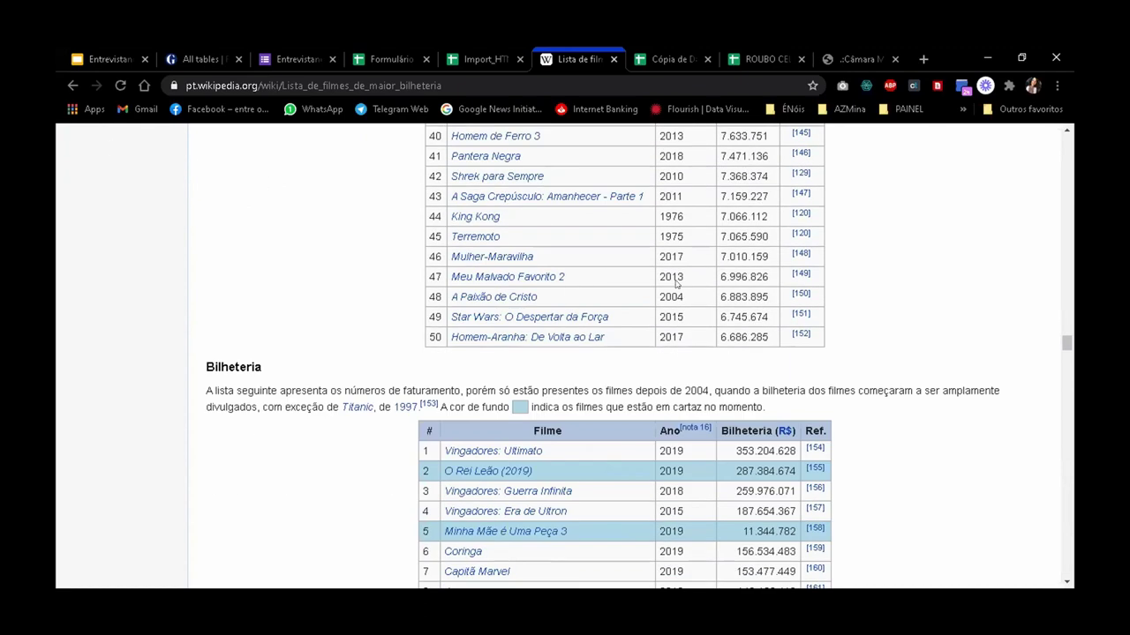
scroll(727, 334, "up", 2)
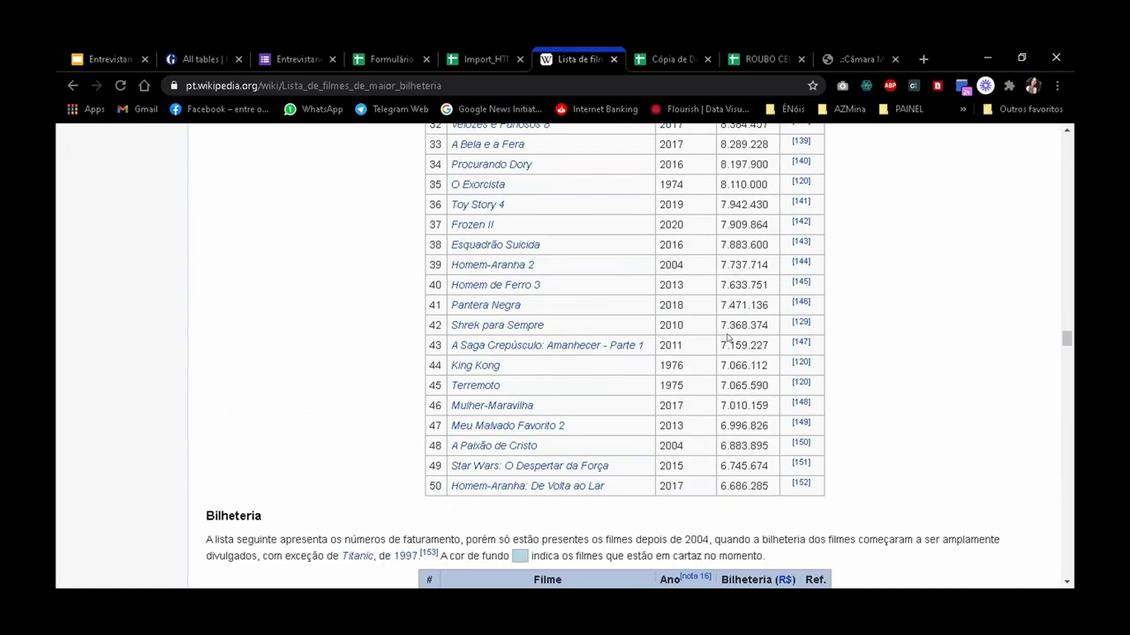
scroll(726, 344, "up", 7)
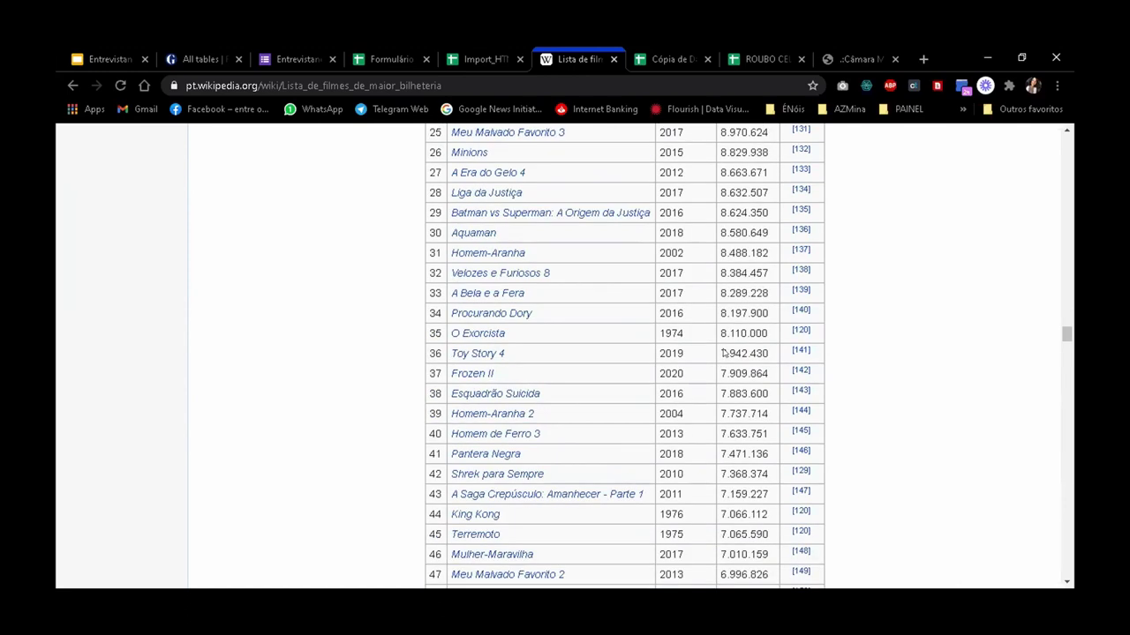
scroll(724, 353, "up", 1)
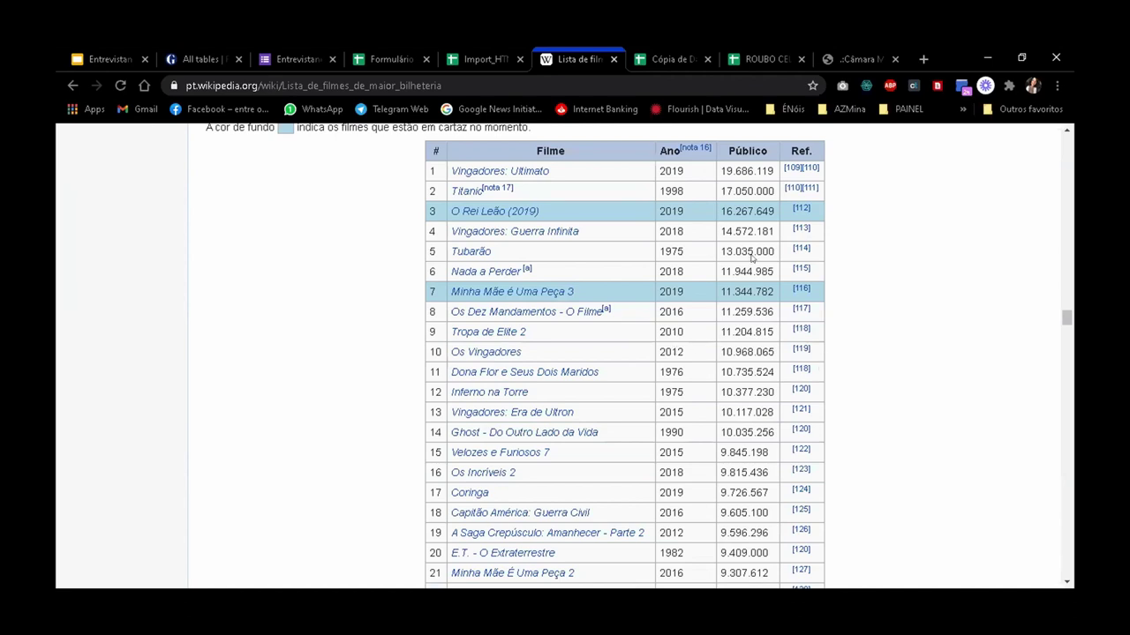
scroll(751, 256, "down", 10)
scroll(794, 259, "up", 5)
scroll(720, 243, "up", 4)
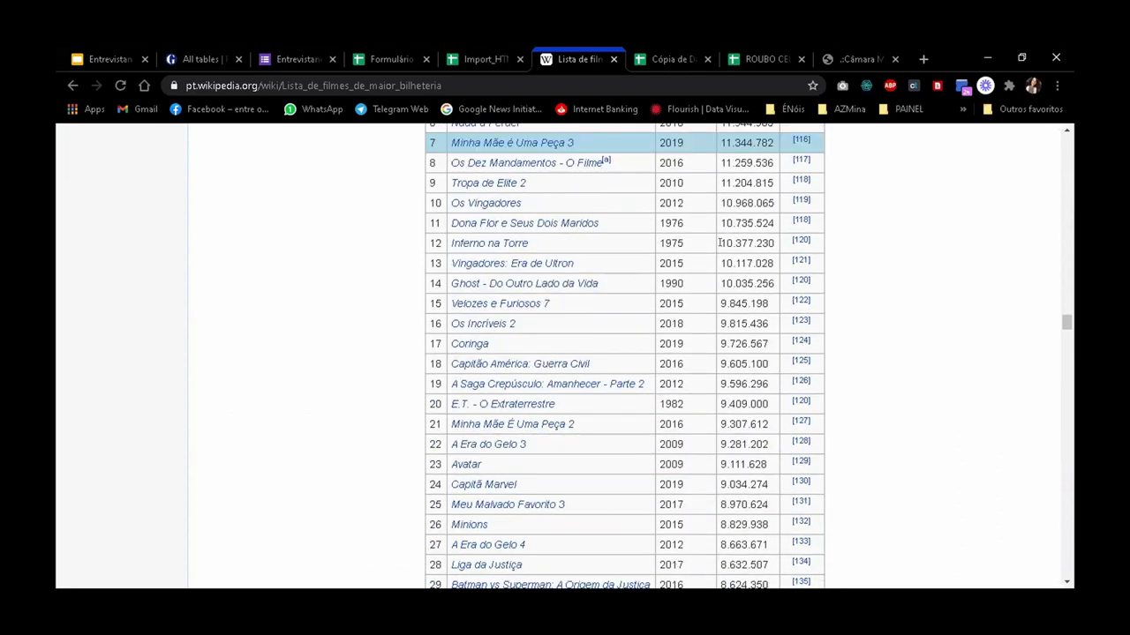
scroll(721, 243, "up", 4)
scroll(645, 256, "down", 4)
scroll(645, 256, "down", 3)
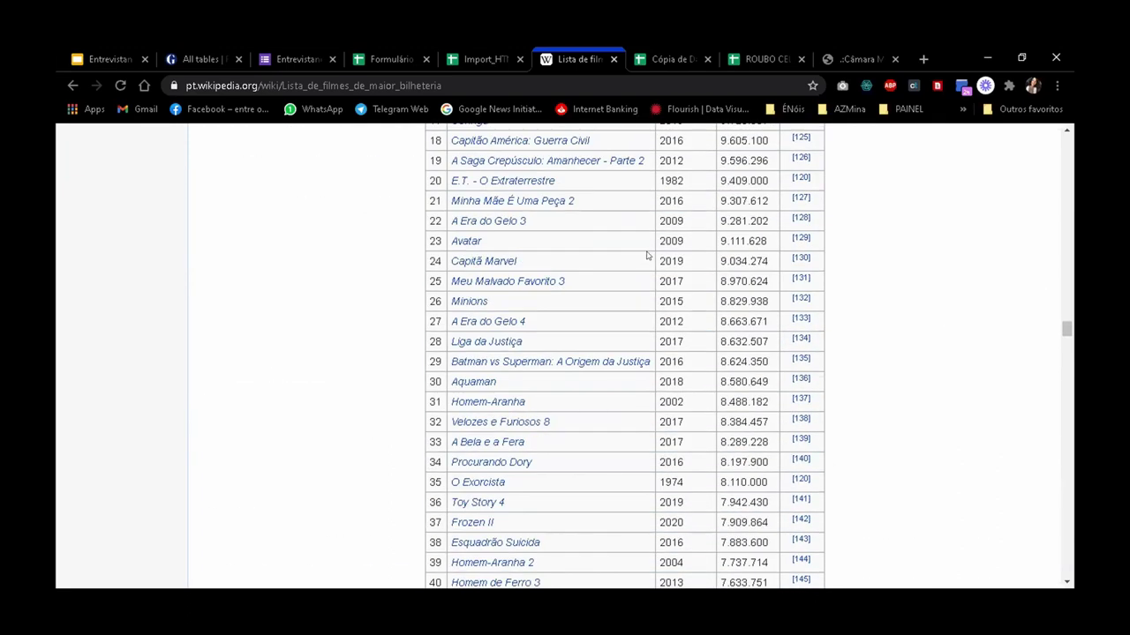
scroll(647, 255, "down", 5)
scroll(729, 281, "up", 4)
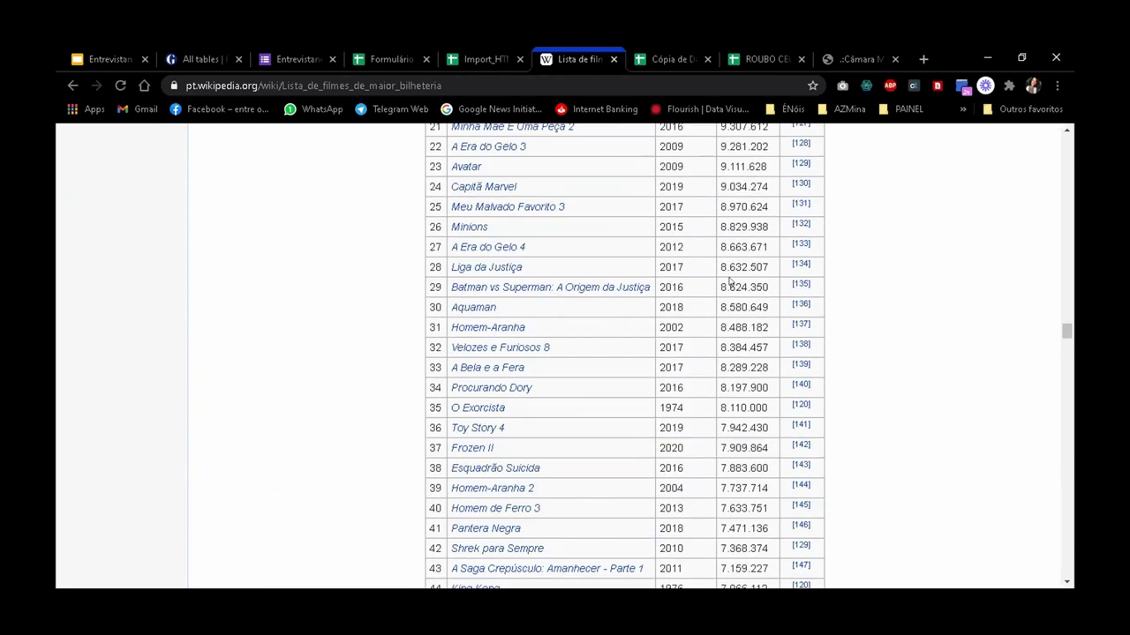
scroll(791, 291, "up", 5)
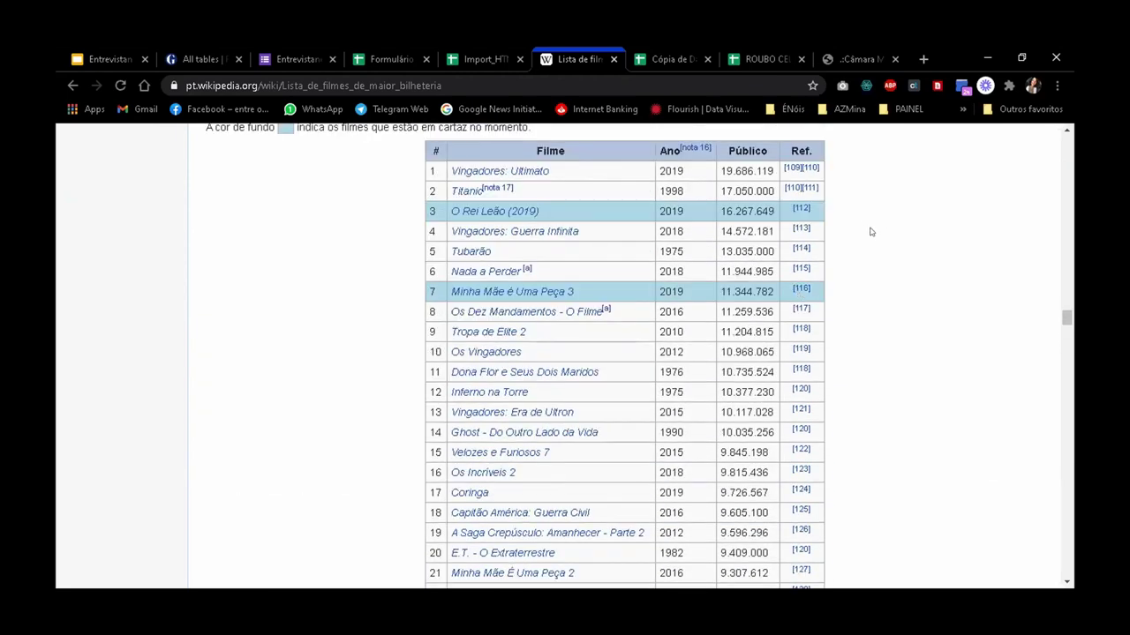
scroll(671, 255, "up", 4)
scroll(639, 255, "up", 6)
scroll(639, 256, "down", 7)
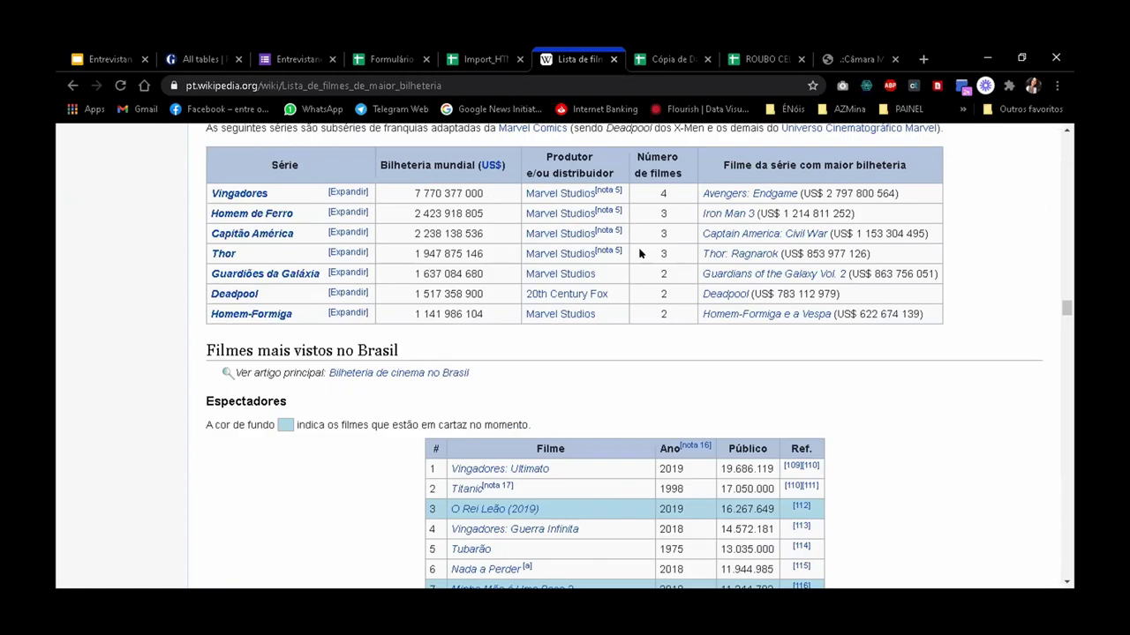
scroll(639, 253, "down", 3)
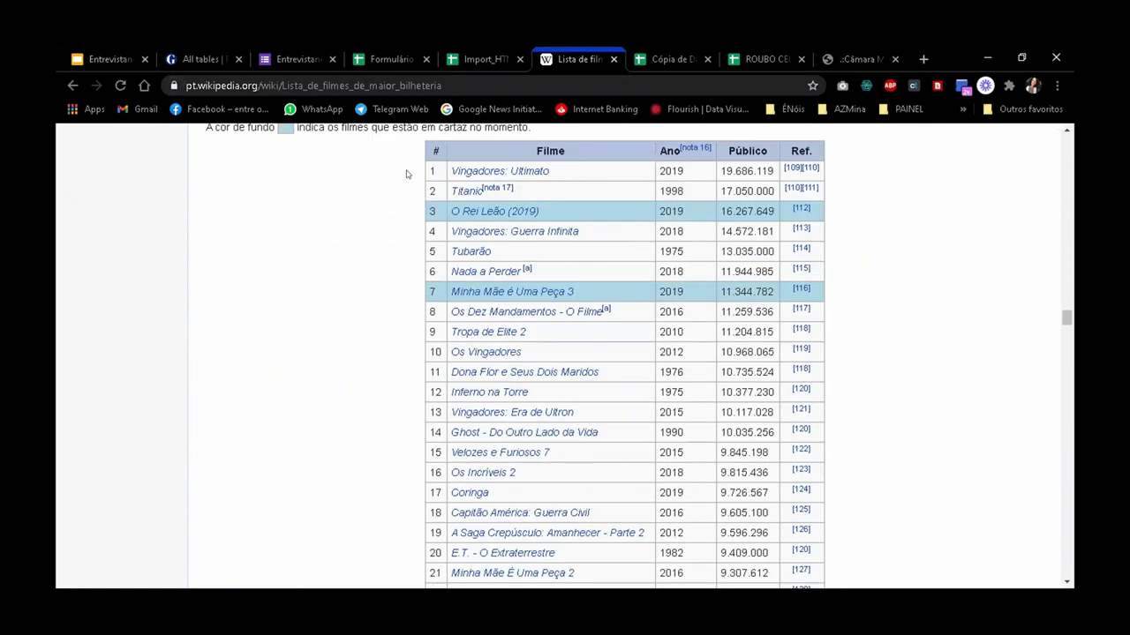
scroll(824, 260, "down", 5)
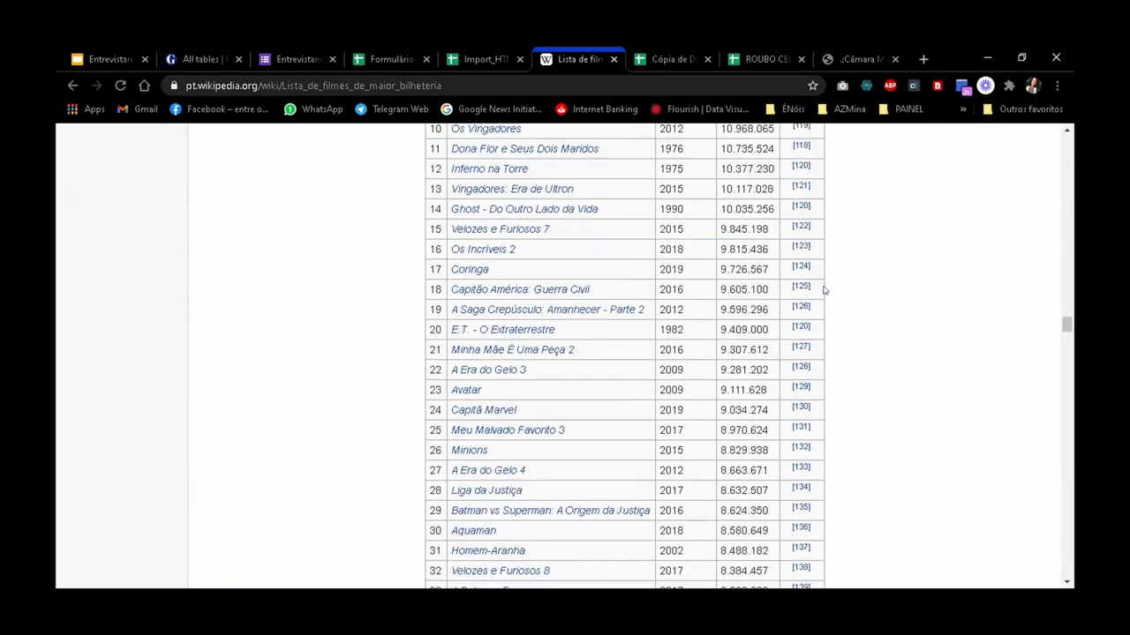
scroll(825, 290, "down", 2)
scroll(825, 290, "up", 3)
scroll(824, 290, "up", 2)
scroll(824, 290, "up", 2)
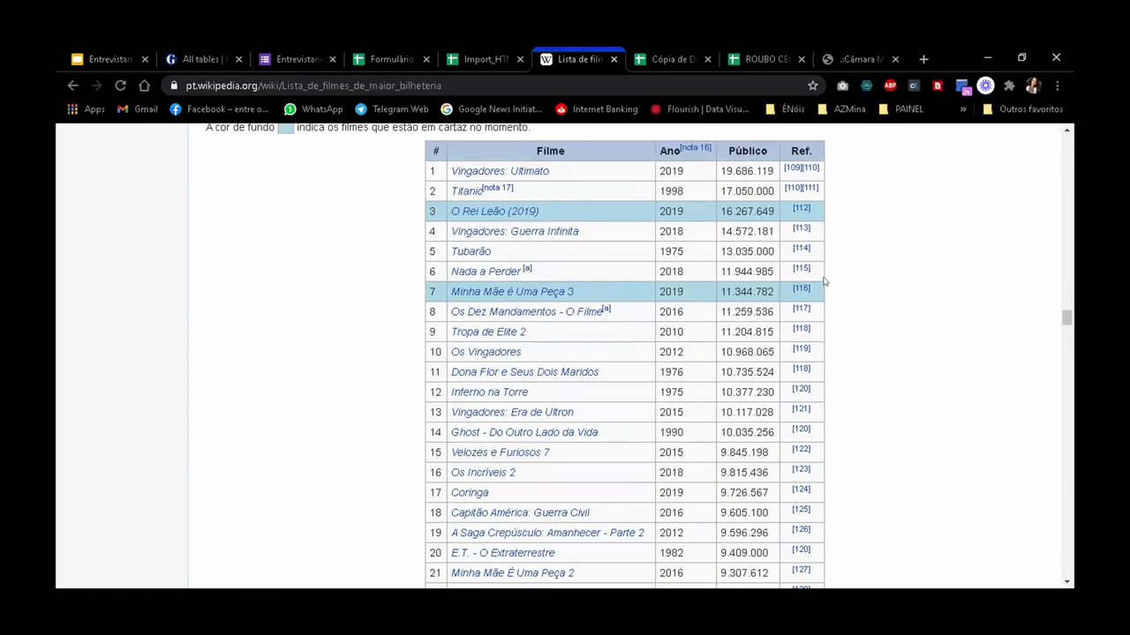
scroll(825, 280, "down", 1)
scroll(825, 281, "down", 6)
scroll(824, 275, "down", 10)
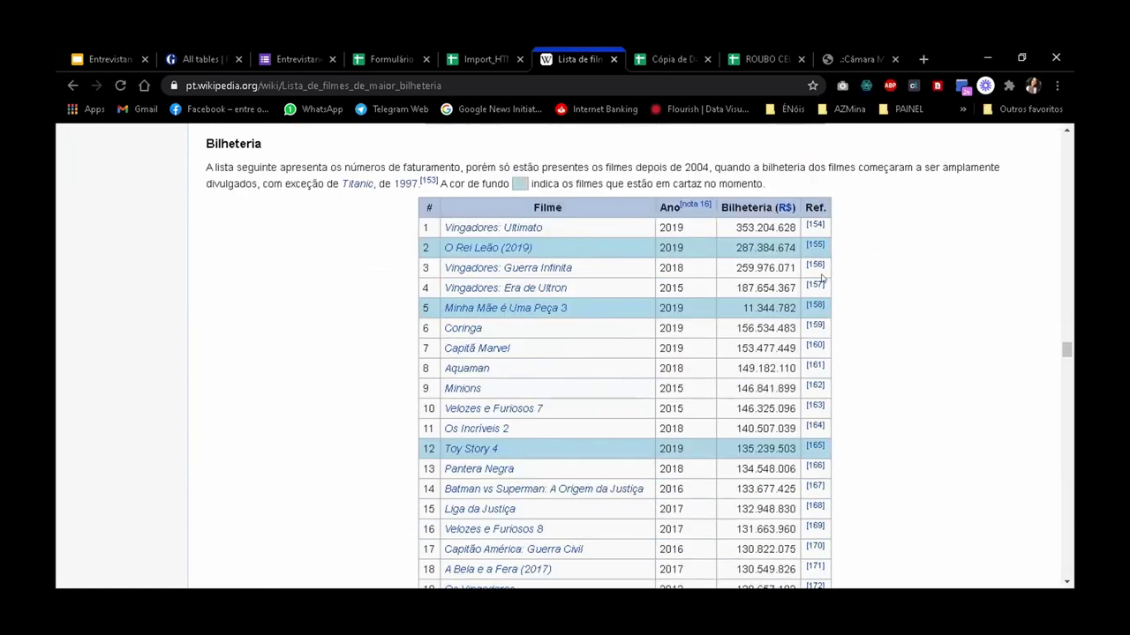
scroll(822, 271, "down", 3)
scroll(821, 271, "down", 4)
scroll(820, 269, "down", 2)
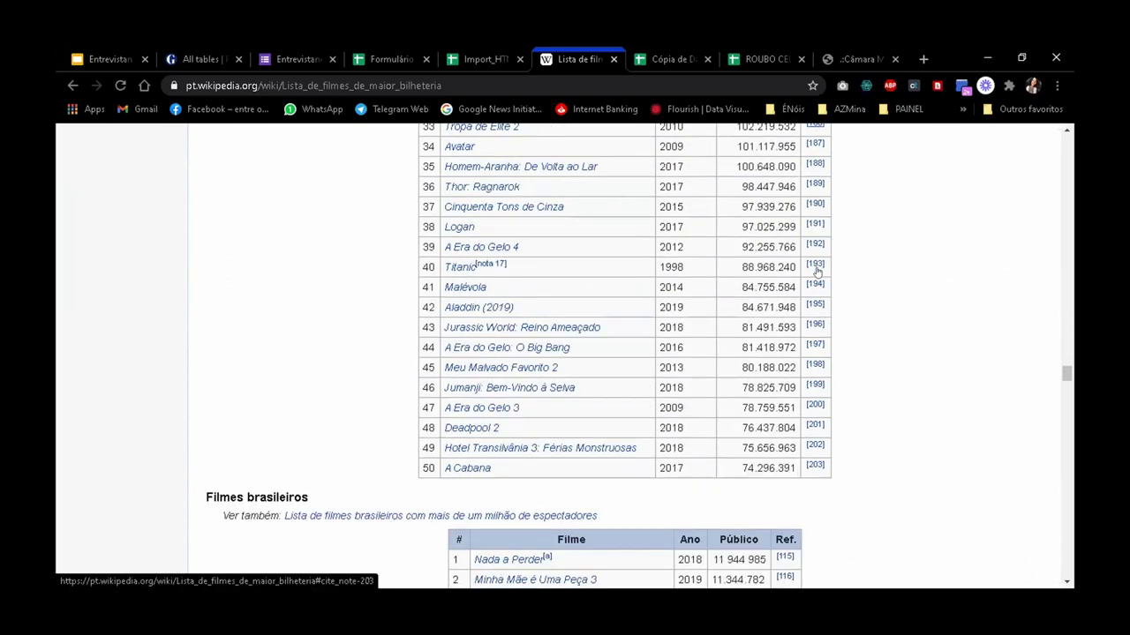
scroll(816, 266, "up", 3)
scroll(817, 266, "up", 10)
scroll(816, 267, "up", 6)
scroll(816, 267, "up", 3)
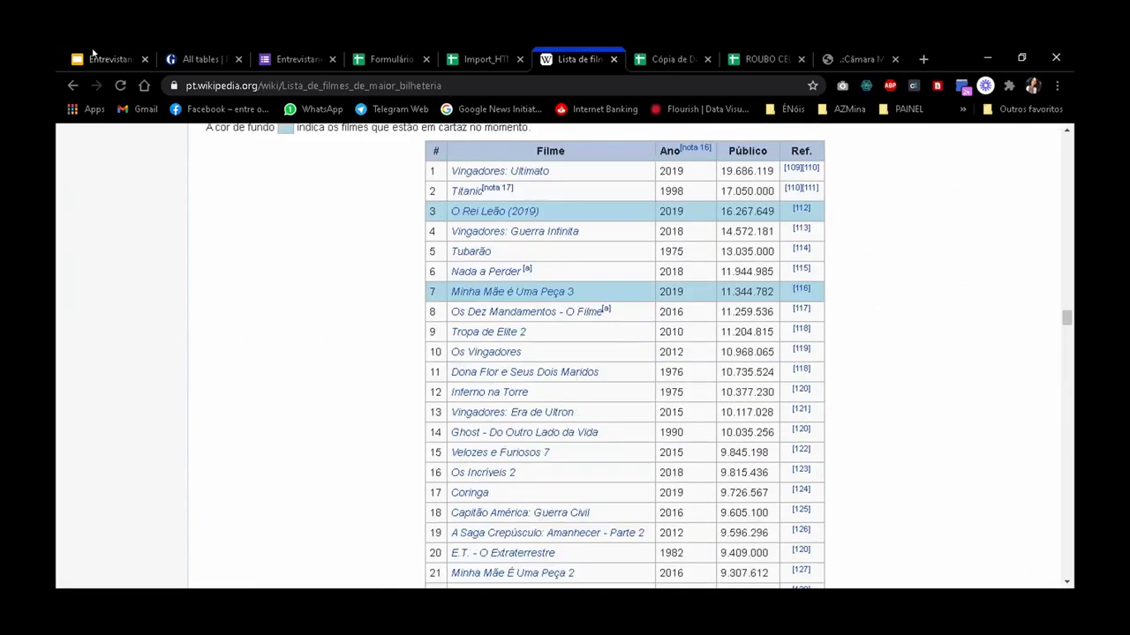
key("ctrl+1")
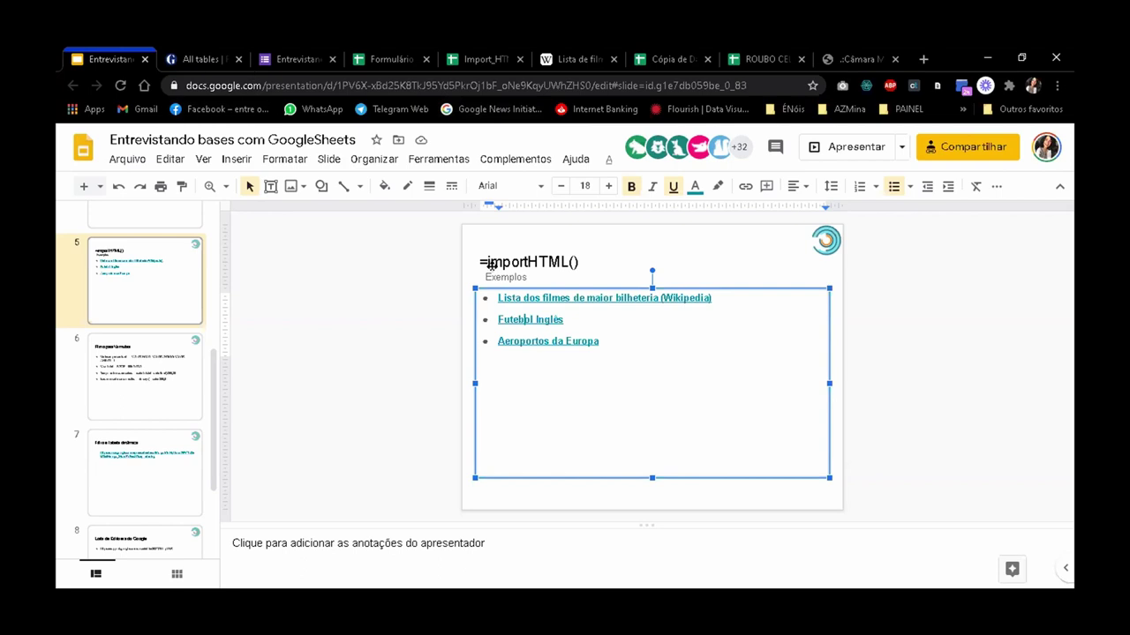
On slide 5, add an unbulleted 'Webscraper -' line below 'Aeroportos da Europa'
left_click(168, 374)
left_click(158, 293)
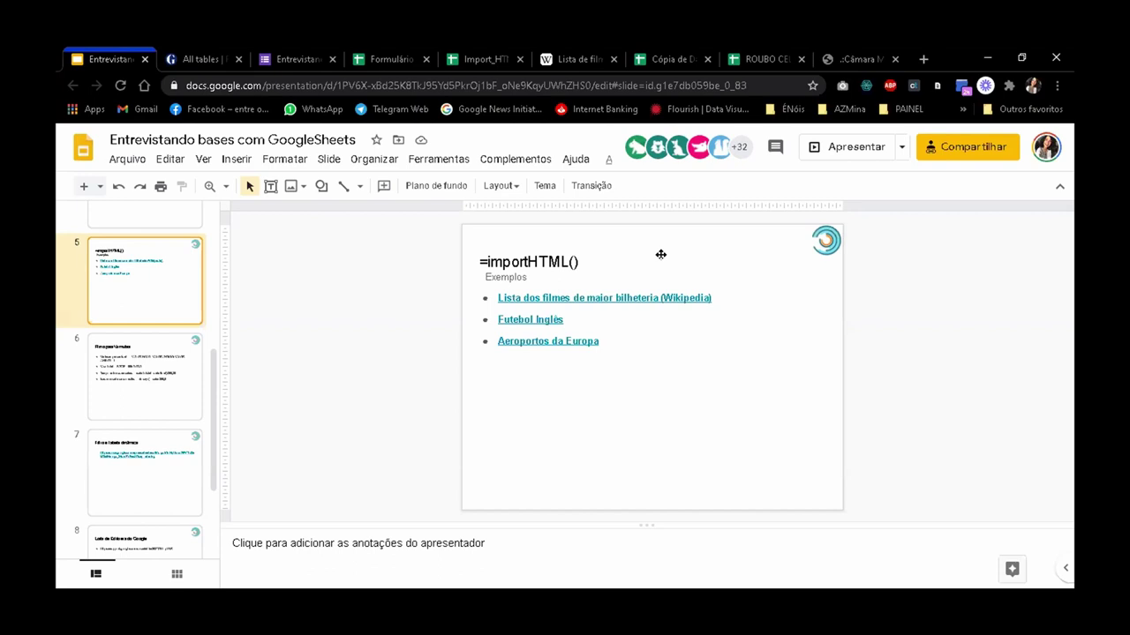
left_click(569, 360)
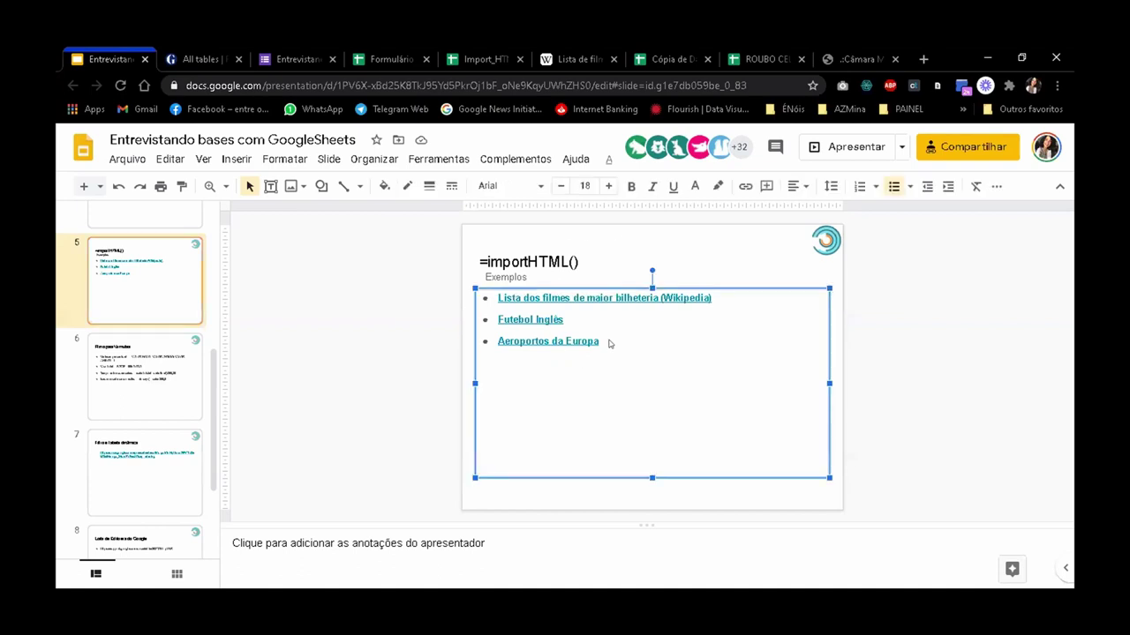
left_click(608, 341)
key("Return")
key("Return")
key("Return")
key("Return")
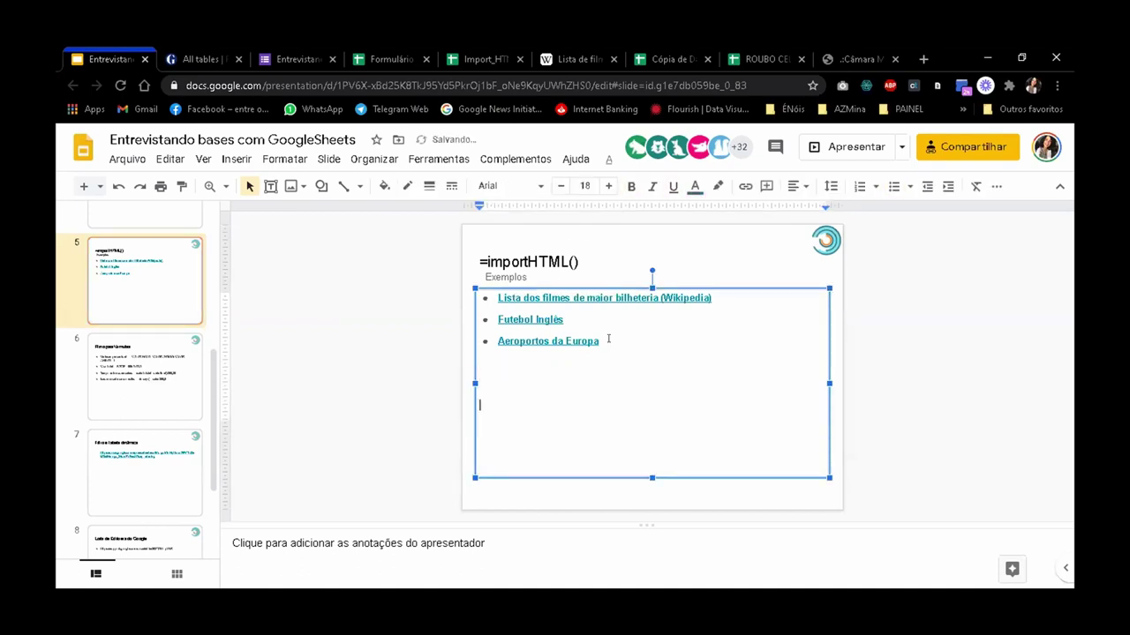
type("Websc")
type("raper -")
Correct the new line to read 'Web Scraper' with no trailing dash
left_click_drag(478, 402, 539, 406)
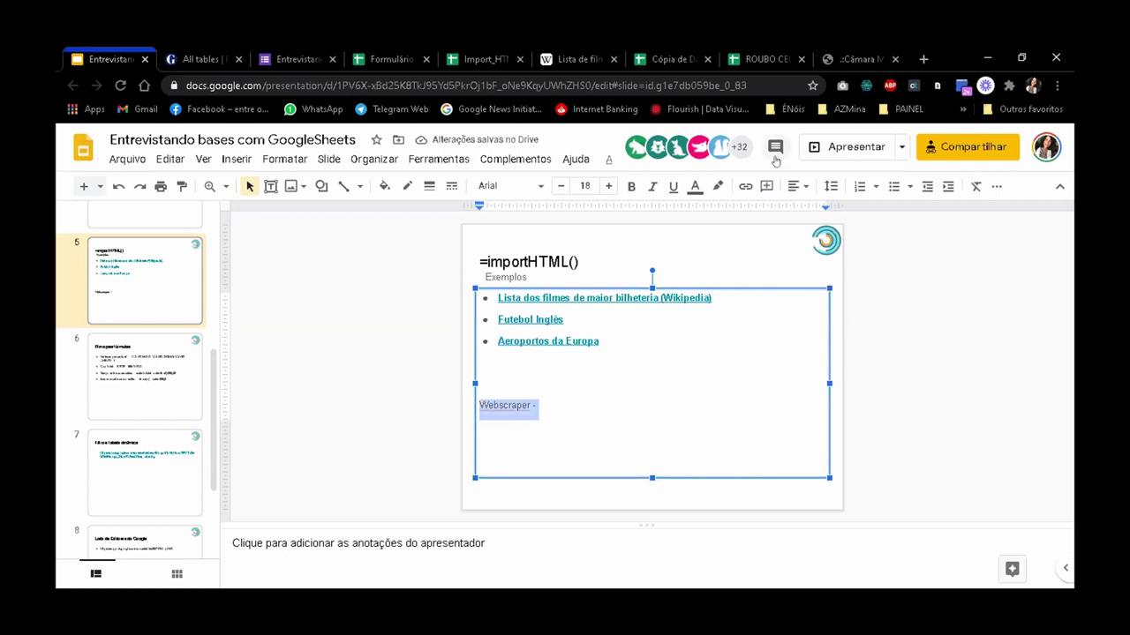
left_click(540, 406)
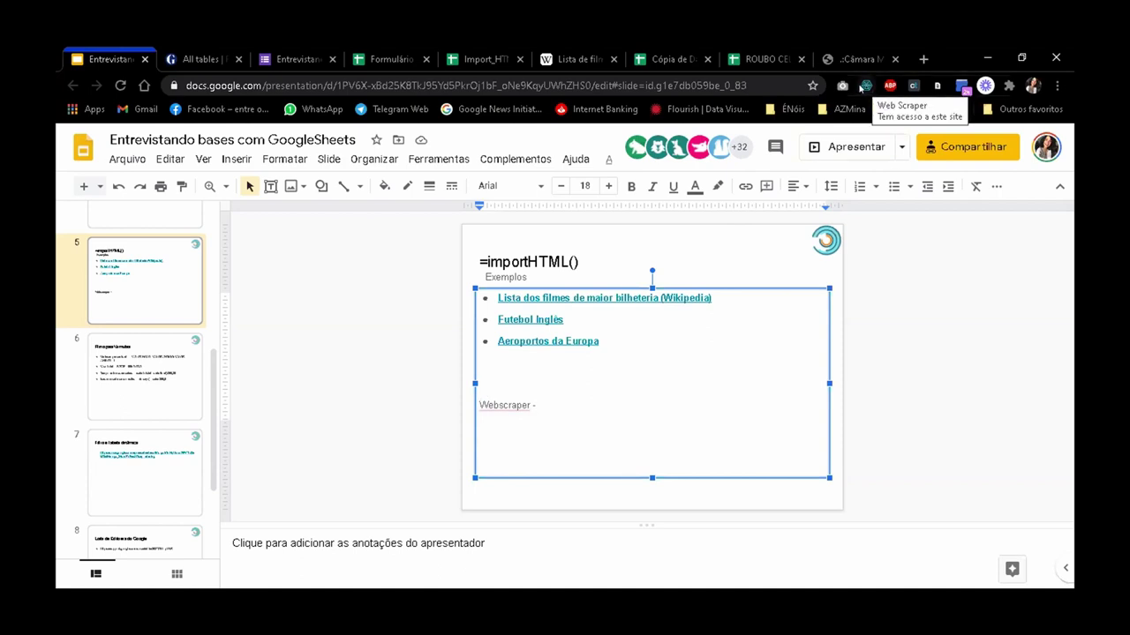
left_click(867, 90)
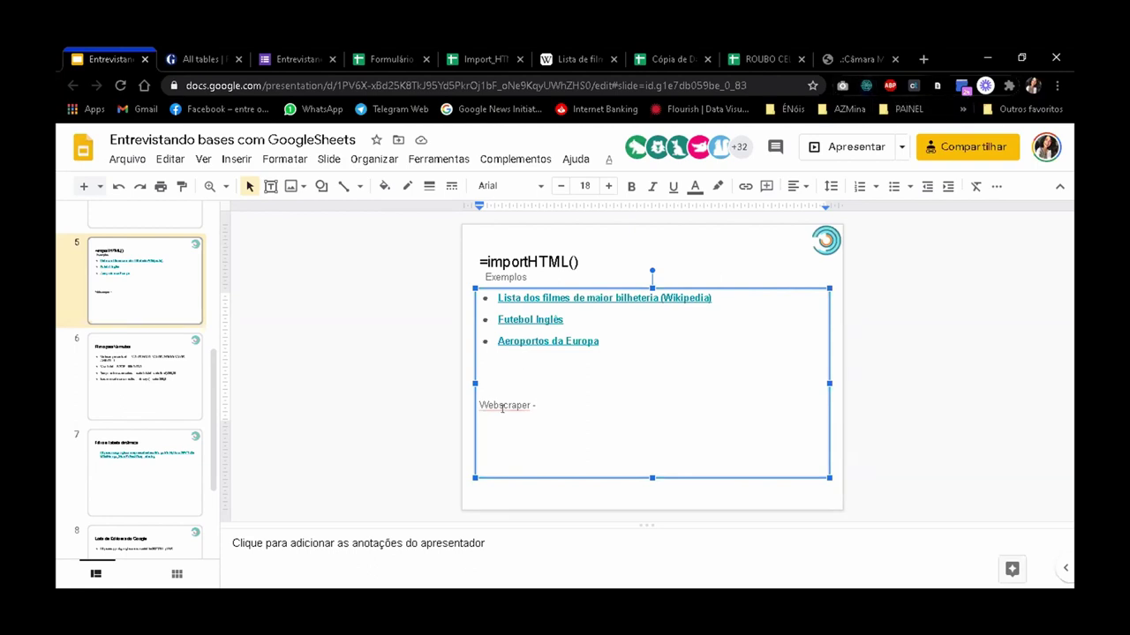
key("BackSpace")
type("S")
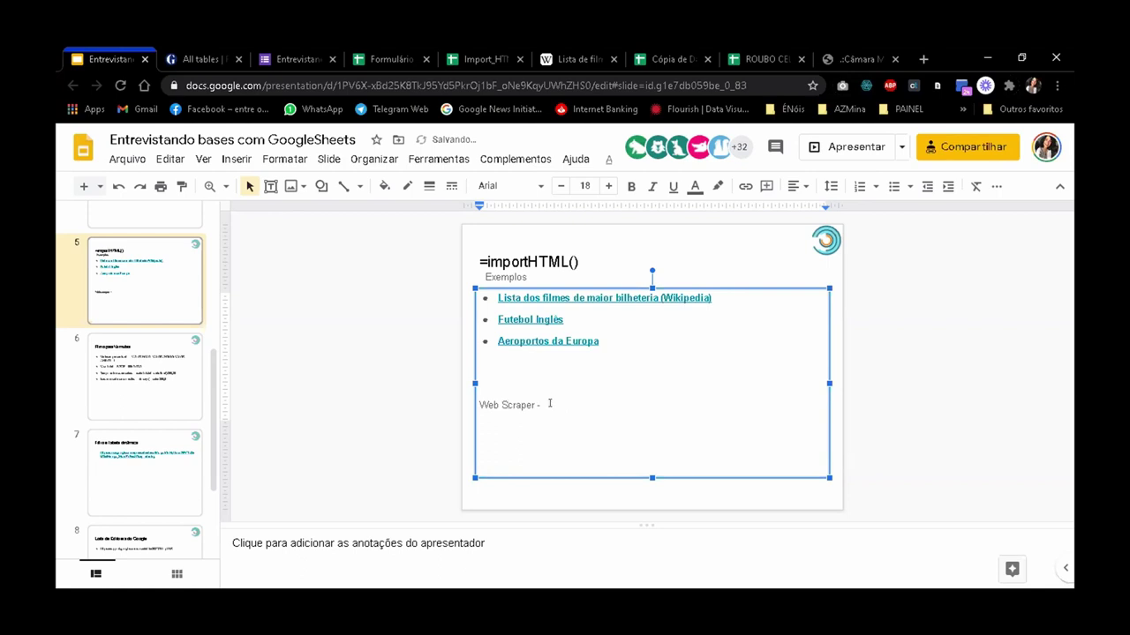
key("BackSpace")
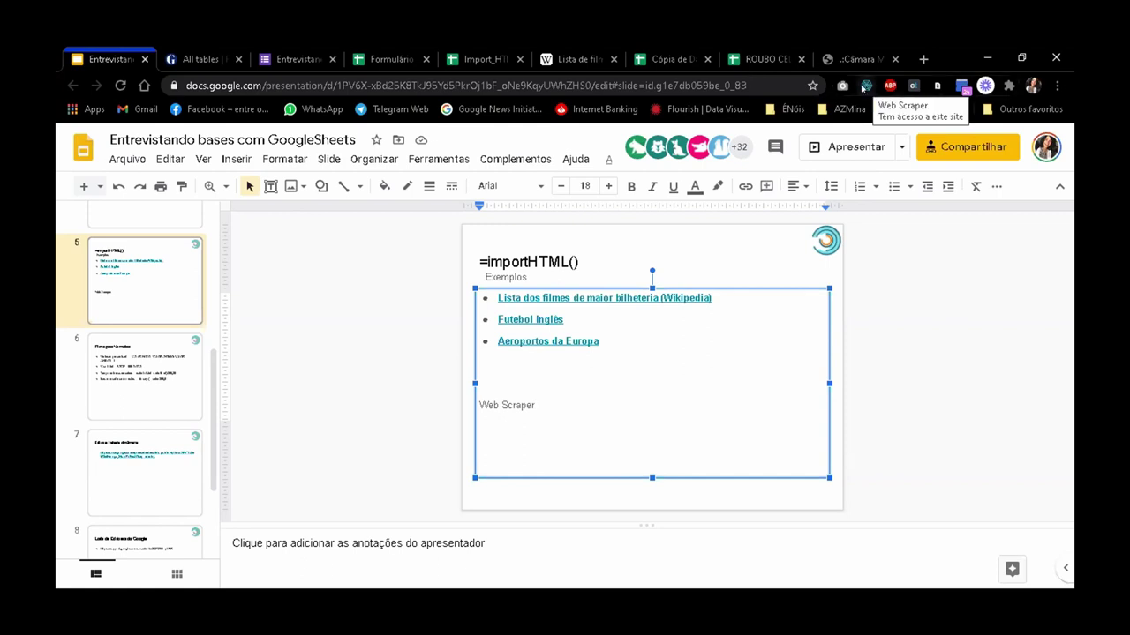
Scroll through the bill table on the Câmara de Mogi das Cruzes site
left_click(855, 59)
scroll(700, 424, "down", 3)
scroll(700, 424, "down", 2)
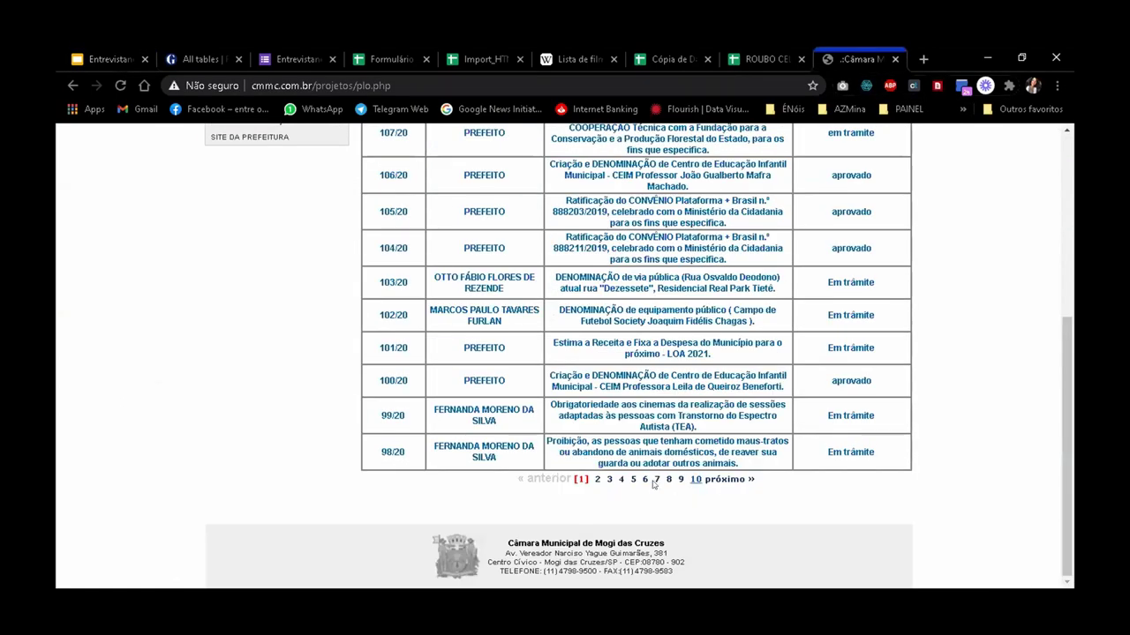
scroll(627, 412, "up", 5)
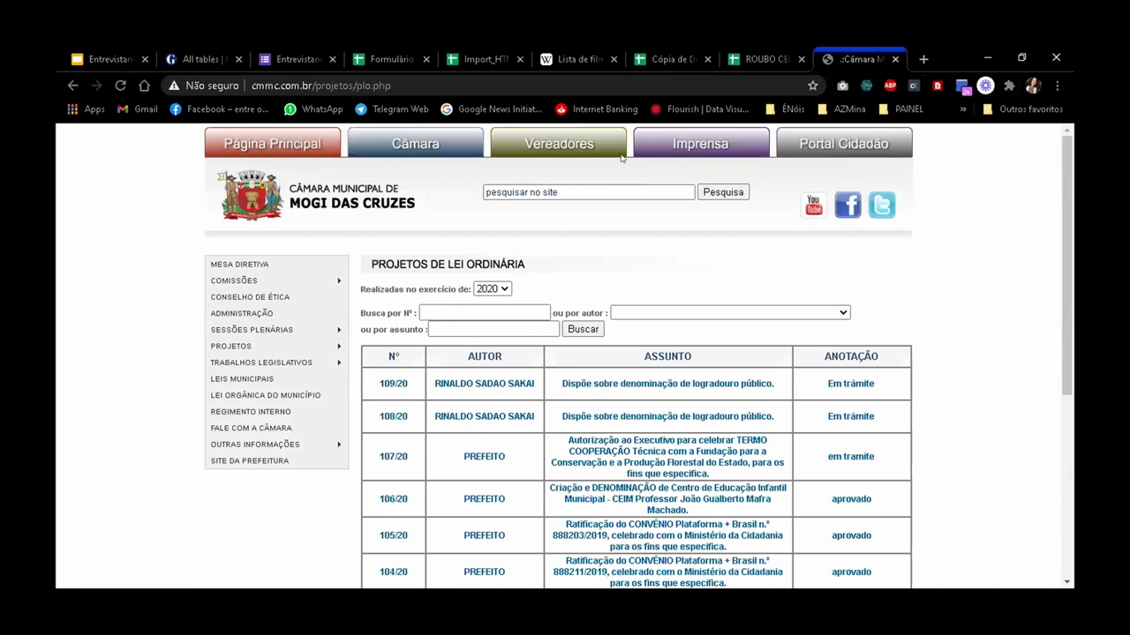
Restore the dash after 'Web Scraper' on slide 5 and start a new line below it
left_click(106, 60)
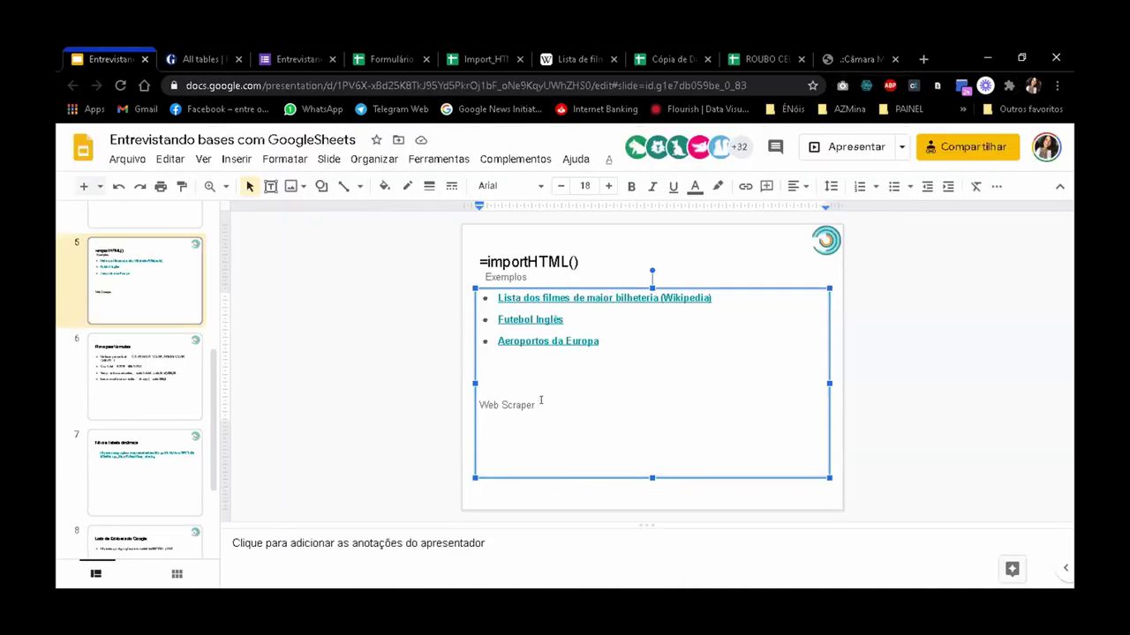
type("-")
key("Return")
key("ctrl+6")
Browse the Wikipedia highest-grossing films tables, then return to the Slides deck
scroll(694, 284, "down", 2)
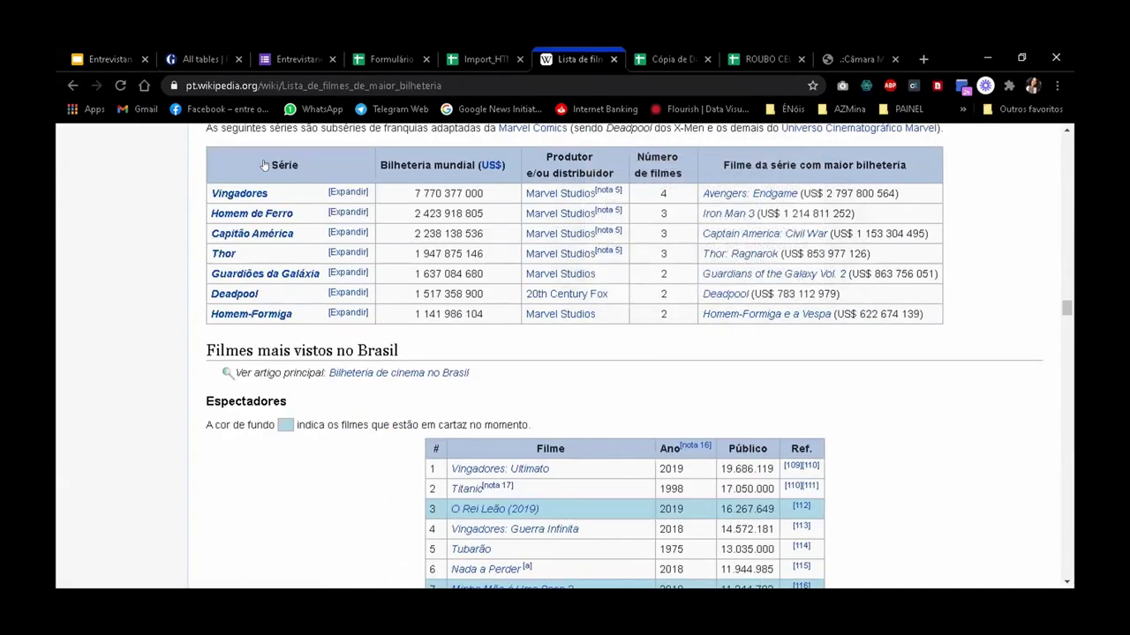
mouse_move(526, 301)
scroll(732, 250, "down", 5)
scroll(733, 250, "down", 5)
scroll(729, 252, "down", 5)
scroll(726, 256, "down", 5)
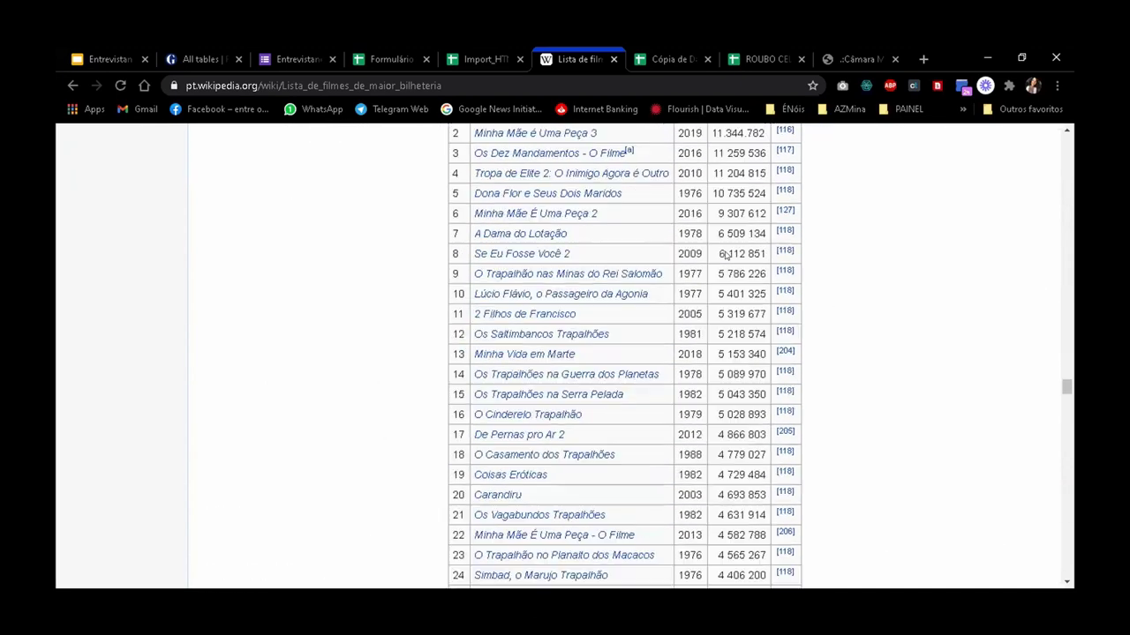
scroll(726, 255, "down", 5)
scroll(724, 256, "down", 5)
scroll(722, 256, "down", 5)
scroll(721, 257, "down", 5)
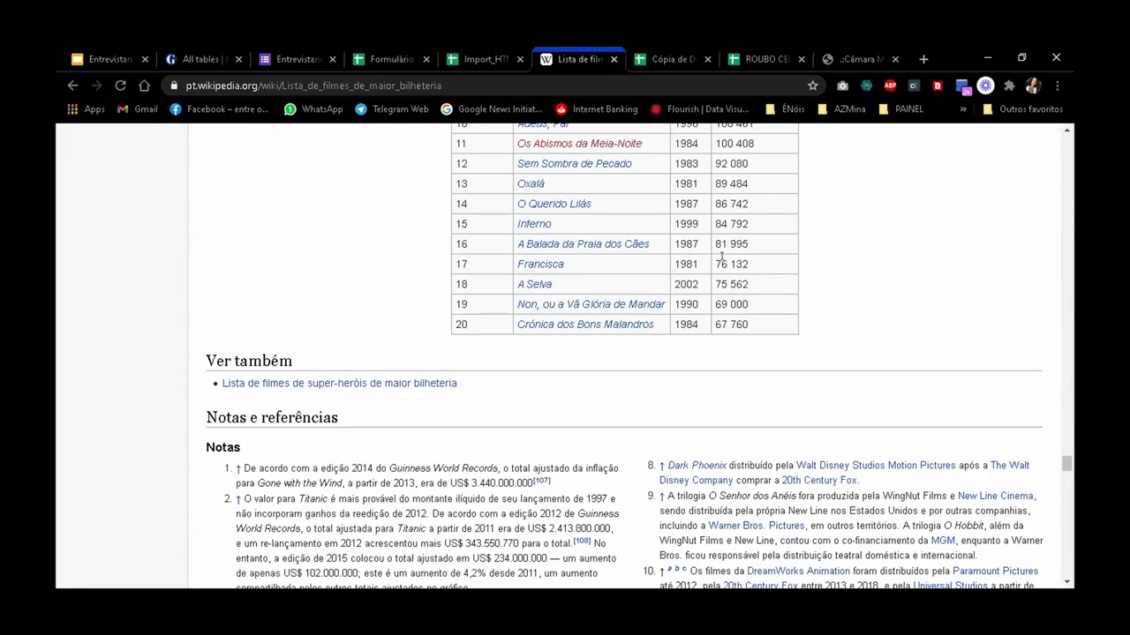
scroll(721, 256, "down", 3)
scroll(722, 257, "up", 5)
scroll(724, 258, "up", 5)
scroll(725, 259, "up", 5)
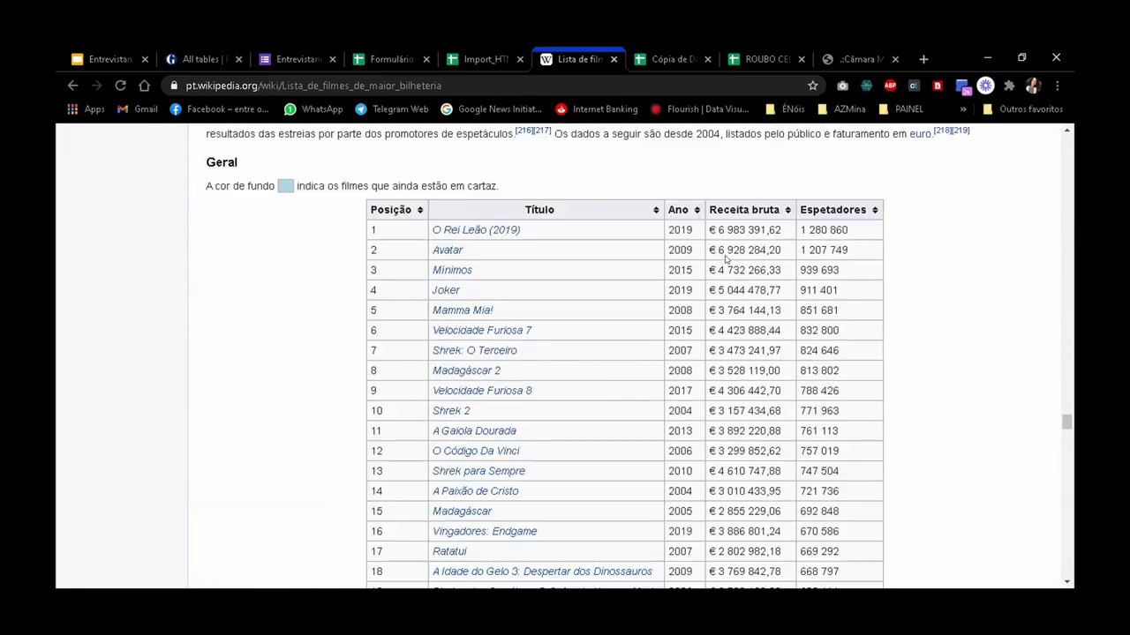
scroll(726, 257, "up", 3)
scroll(726, 258, "up", 5)
scroll(726, 258, "up", 5)
scroll(726, 259, "up", 5)
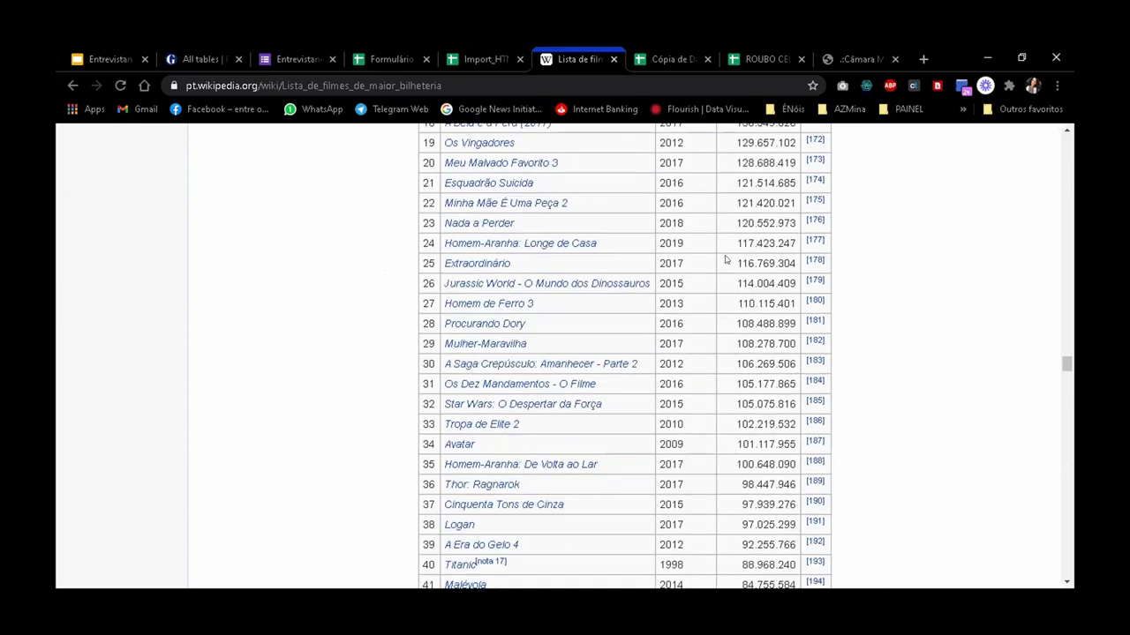
scroll(726, 259, "up", 5)
scroll(618, 278, "up", 5)
scroll(618, 277, "up", 5)
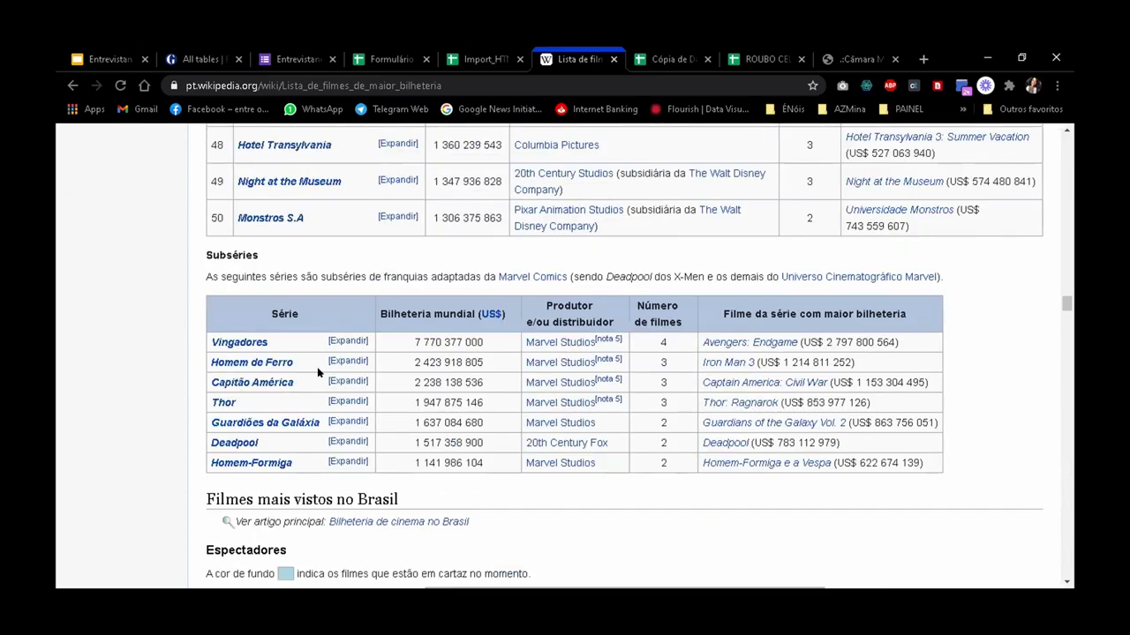
scroll(318, 374, "up", 3)
scroll(320, 373, "up", 5)
scroll(320, 373, "up", 3)
scroll(322, 374, "up", 5)
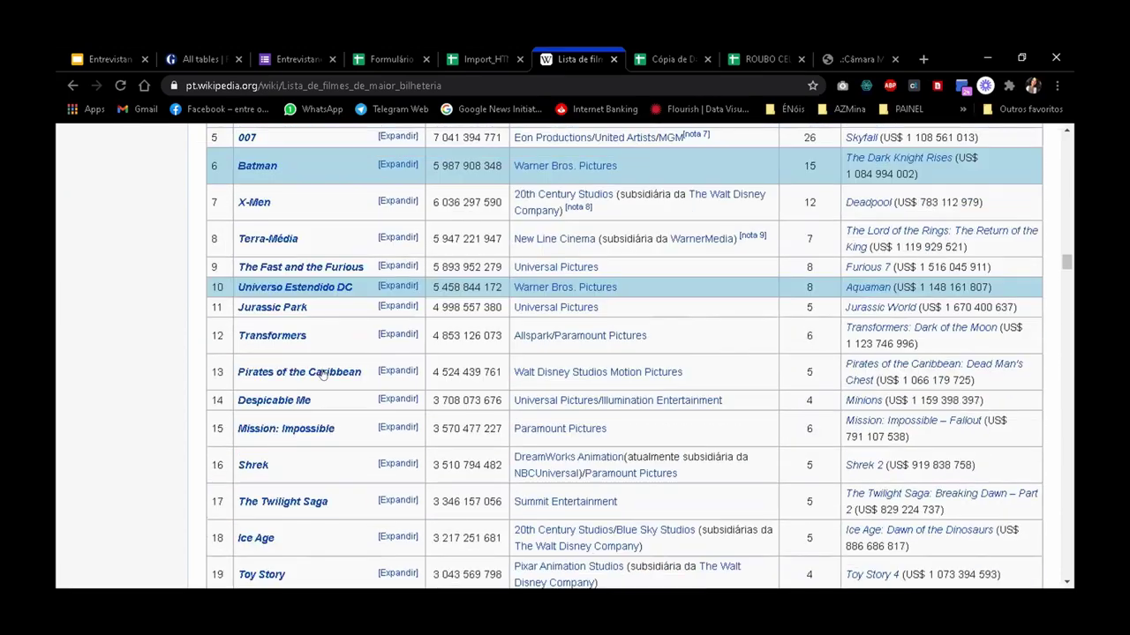
scroll(321, 370, "up", 3)
scroll(320, 368, "up", 3)
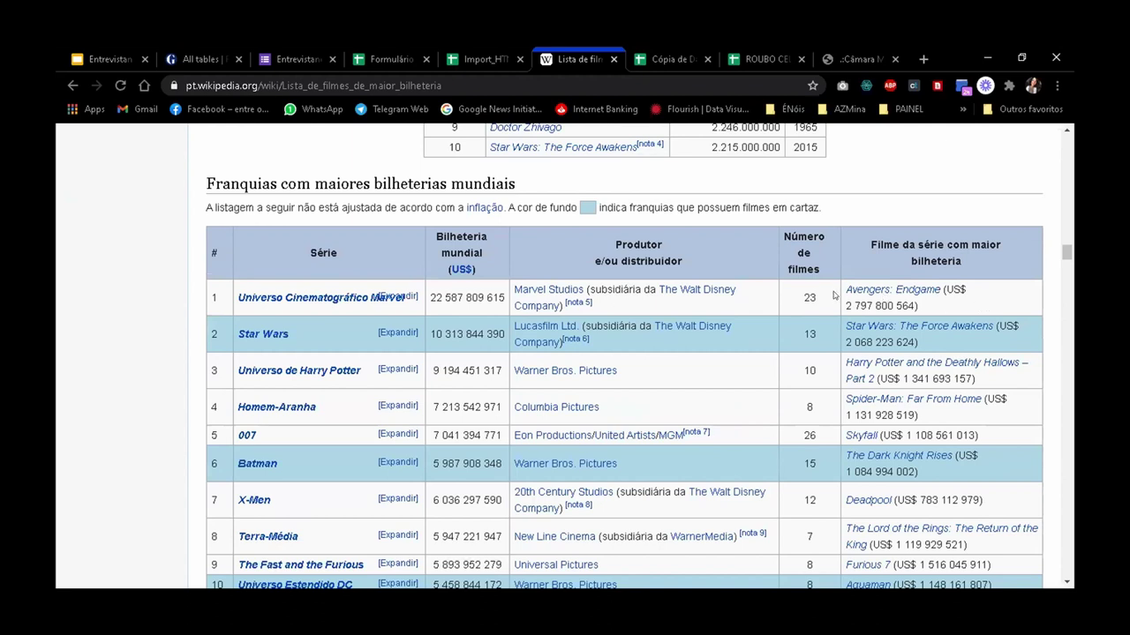
mouse_move(895, 294)
scroll(959, 322, "down", 1)
scroll(685, 341, "up", 2)
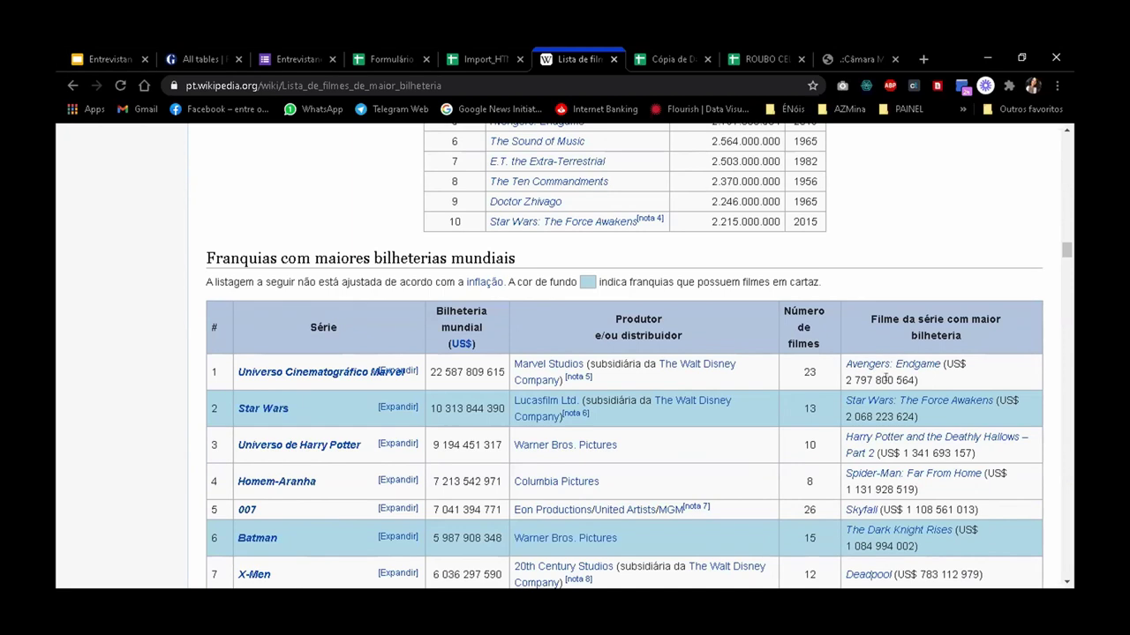
scroll(657, 196, "down", 3)
scroll(657, 196, "down", 1)
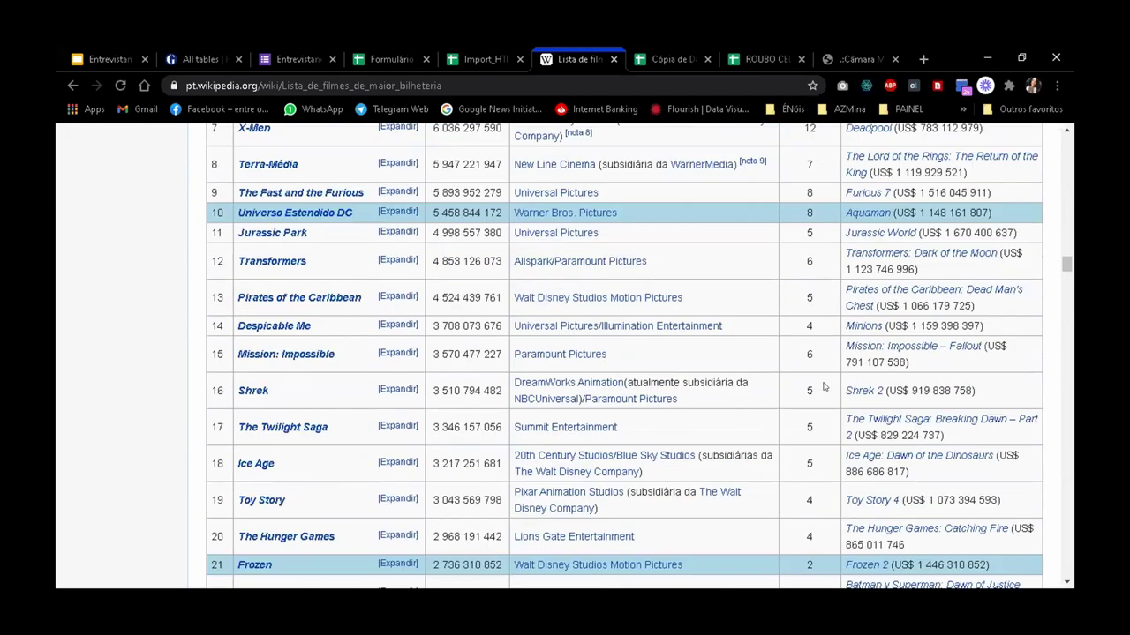
scroll(658, 196, "down", 3)
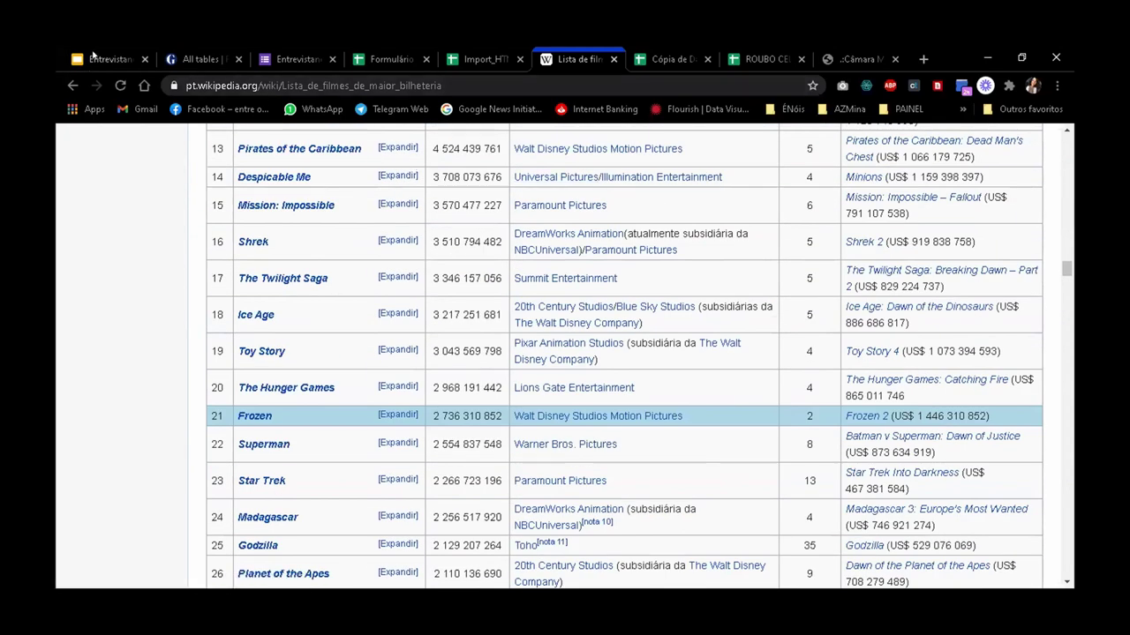
mouse_move(540, 180)
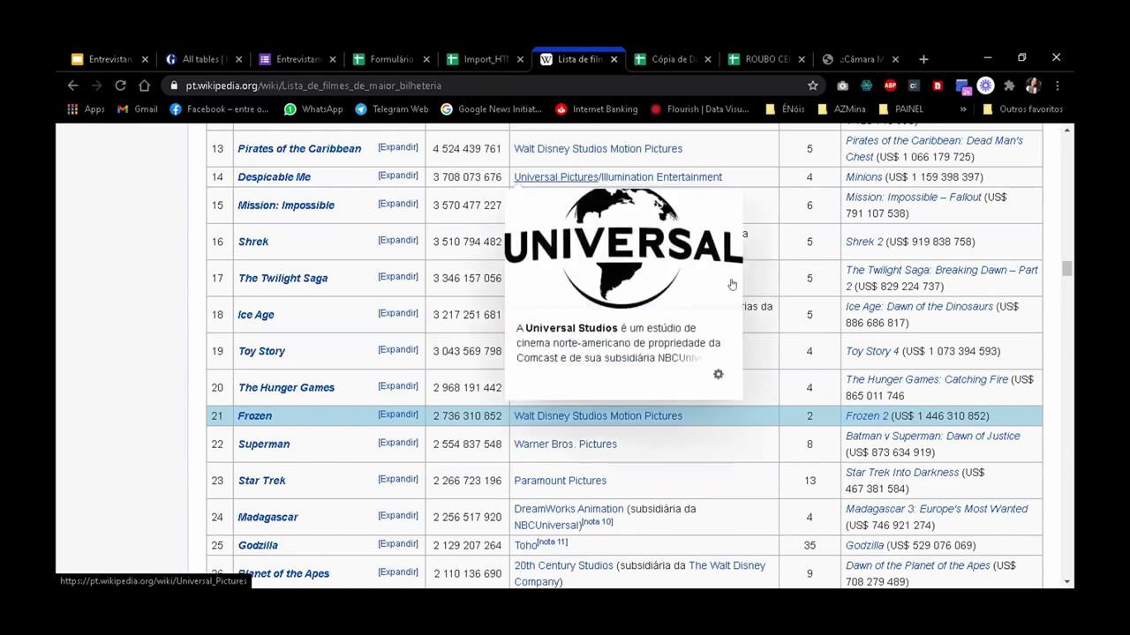
scroll(758, 295, "up", 1)
scroll(758, 295, "up", 1)
scroll(758, 295, "up", 3)
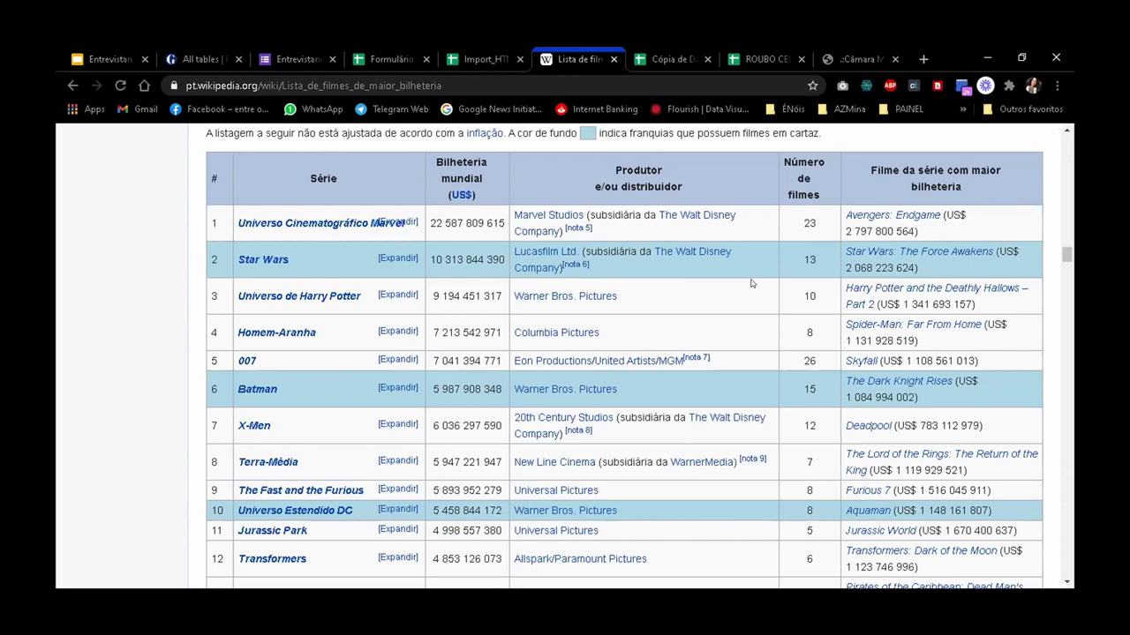
left_click(81, 61)
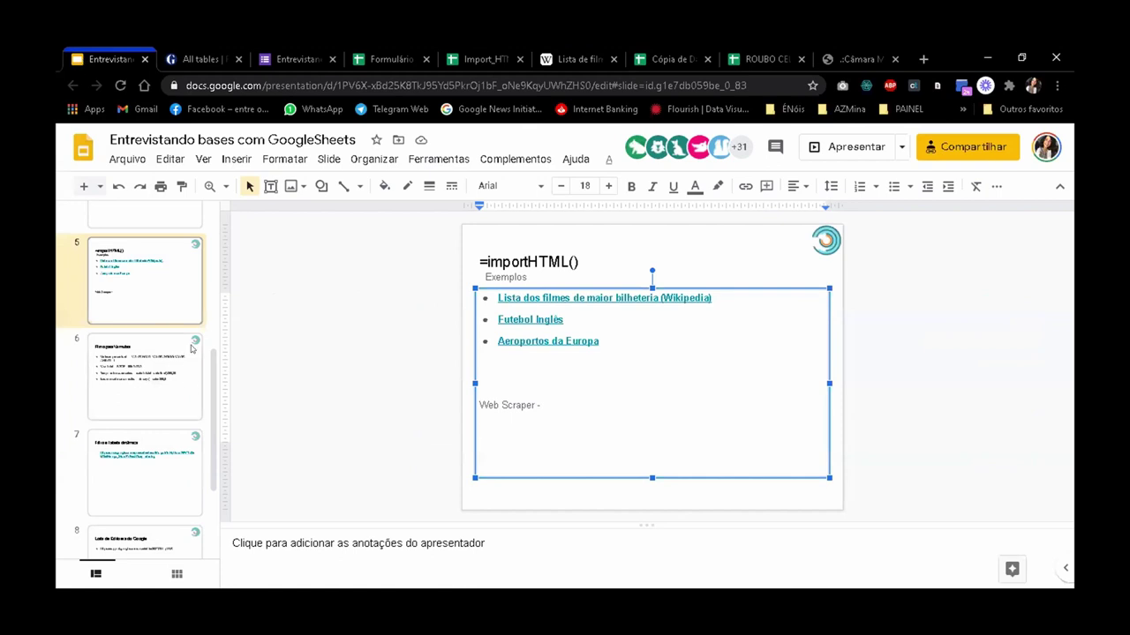
Review the Filtro e tabela dinâmica and Principais fórmulas slides, then switch to the form-responses spreadsheet
left_click(143, 384)
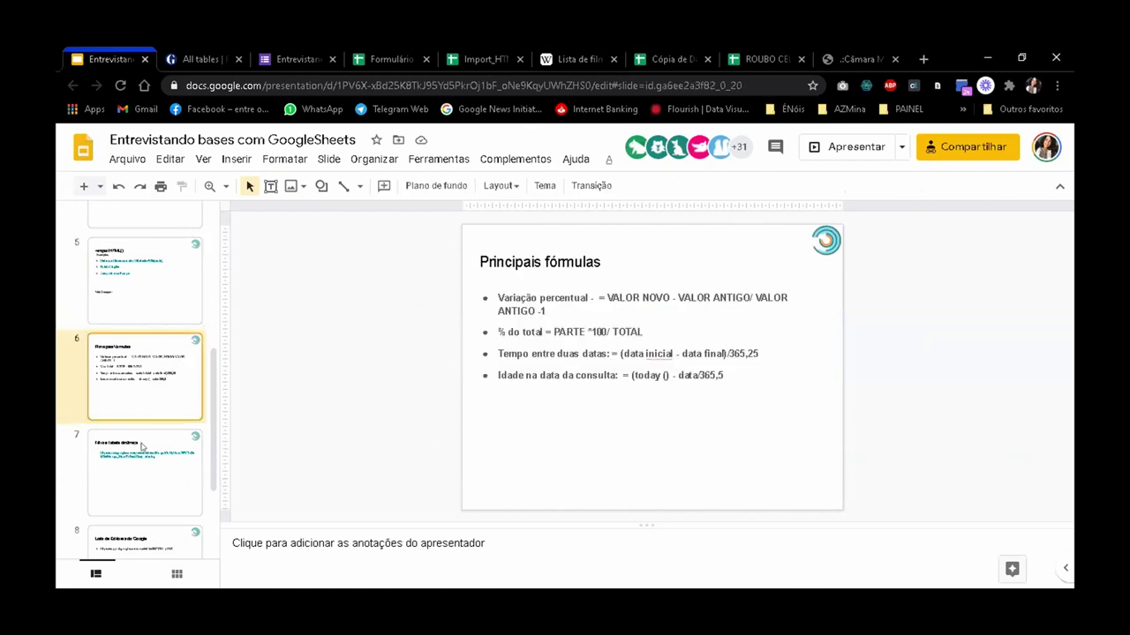
left_click(143, 435)
left_click(121, 362)
left_click(119, 295)
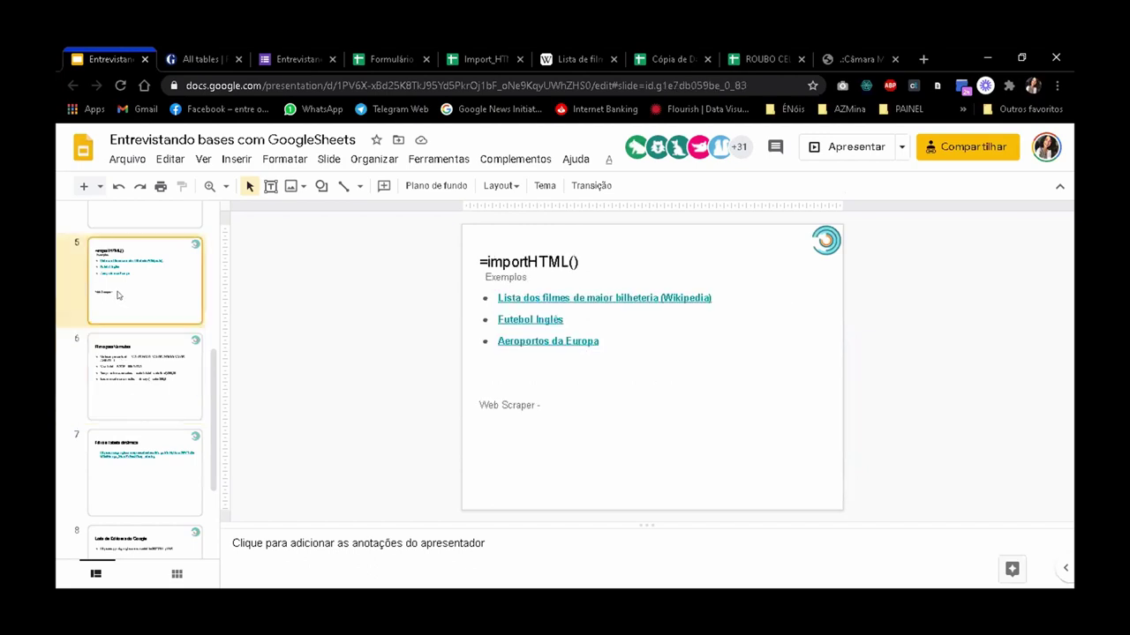
left_click(129, 366)
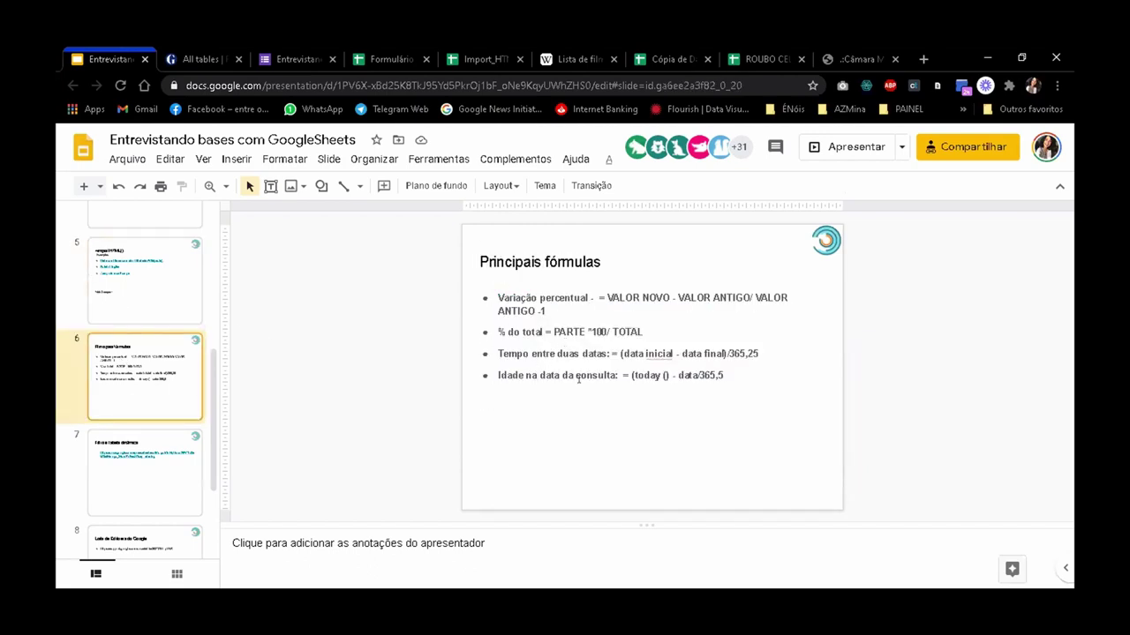
left_click(388, 59)
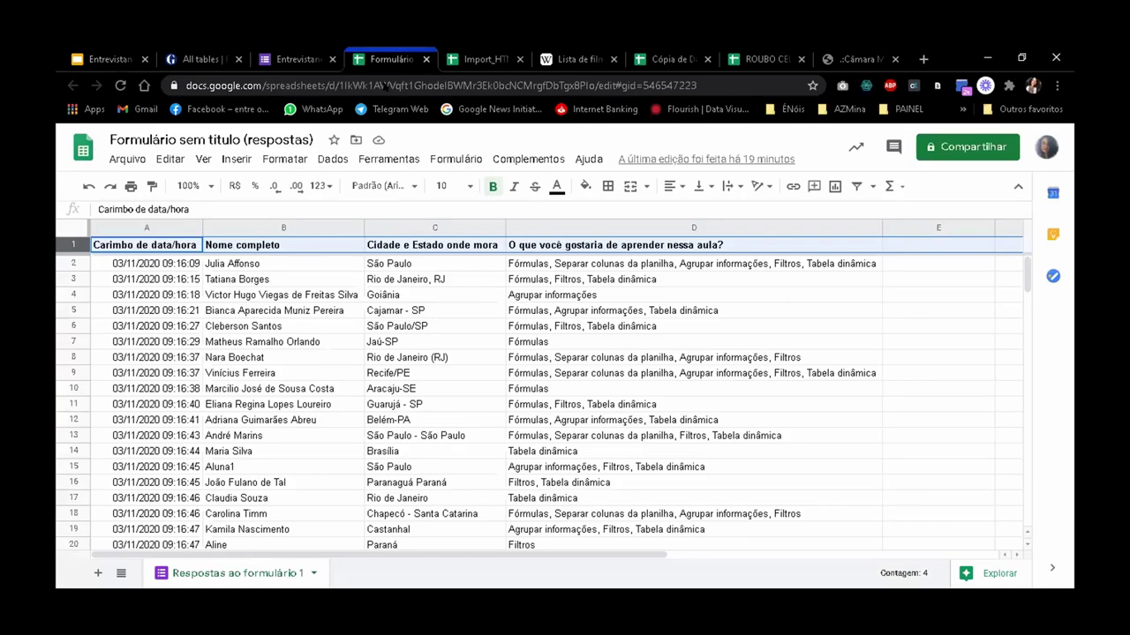
Check D2's combined topics answer, then select all of column D and bring up the Dados menu
left_click(453, 266)
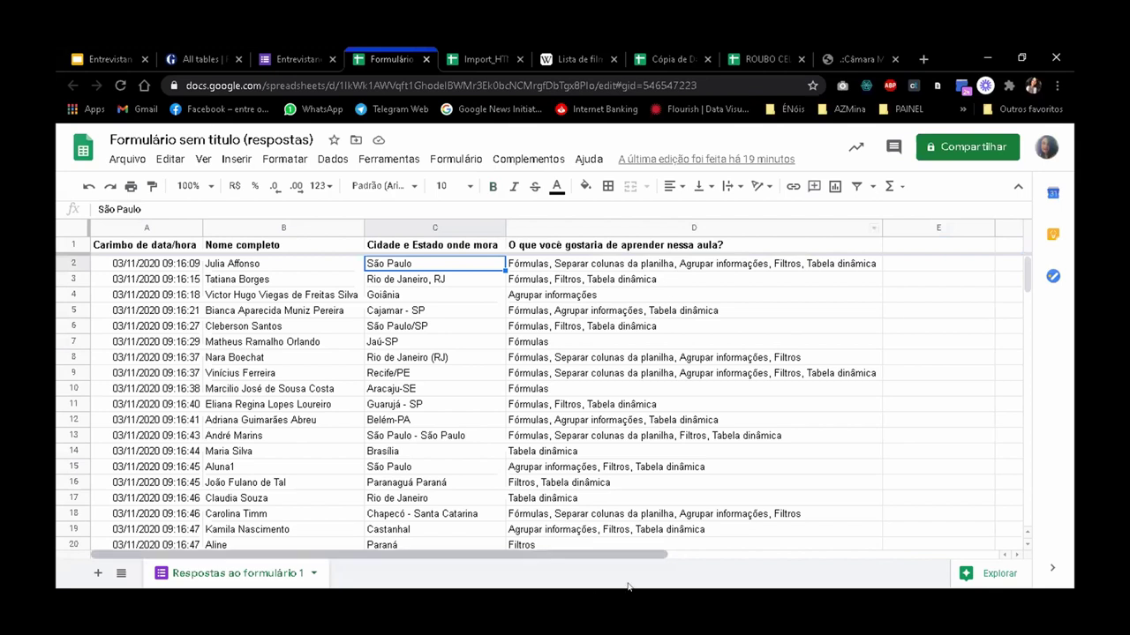
left_click_drag(582, 554, 656, 554)
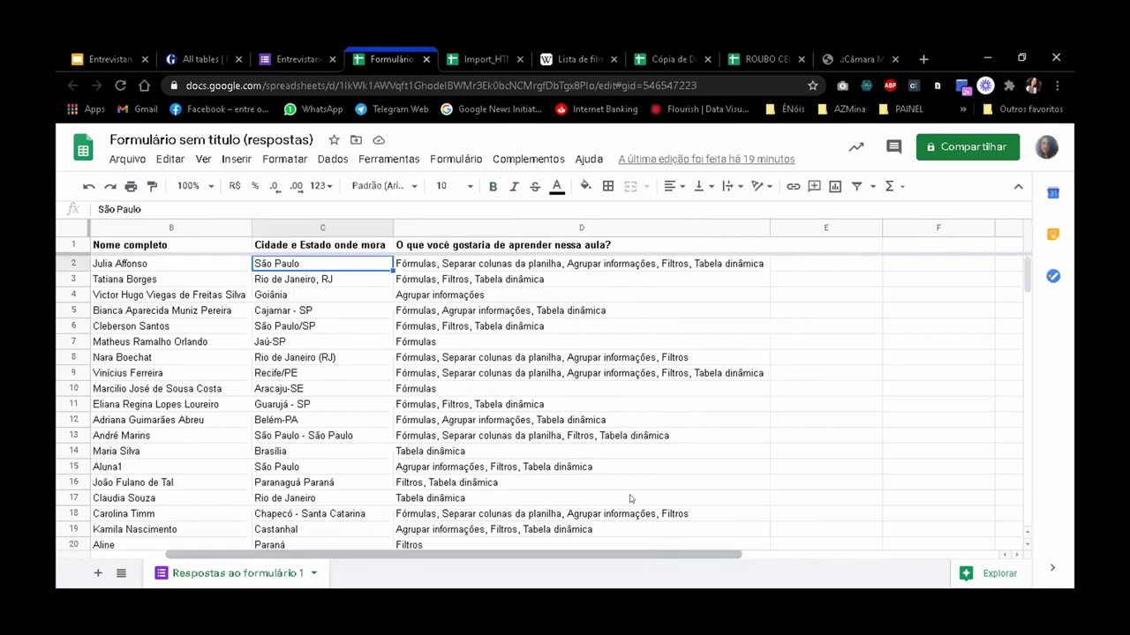
left_click(519, 245)
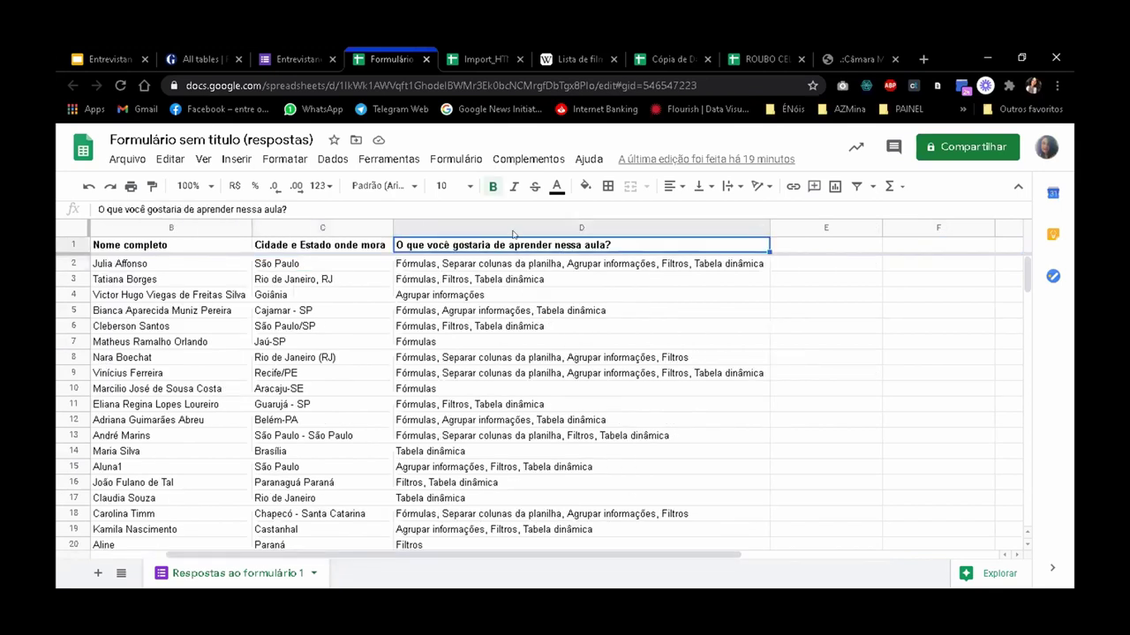
left_click(508, 222)
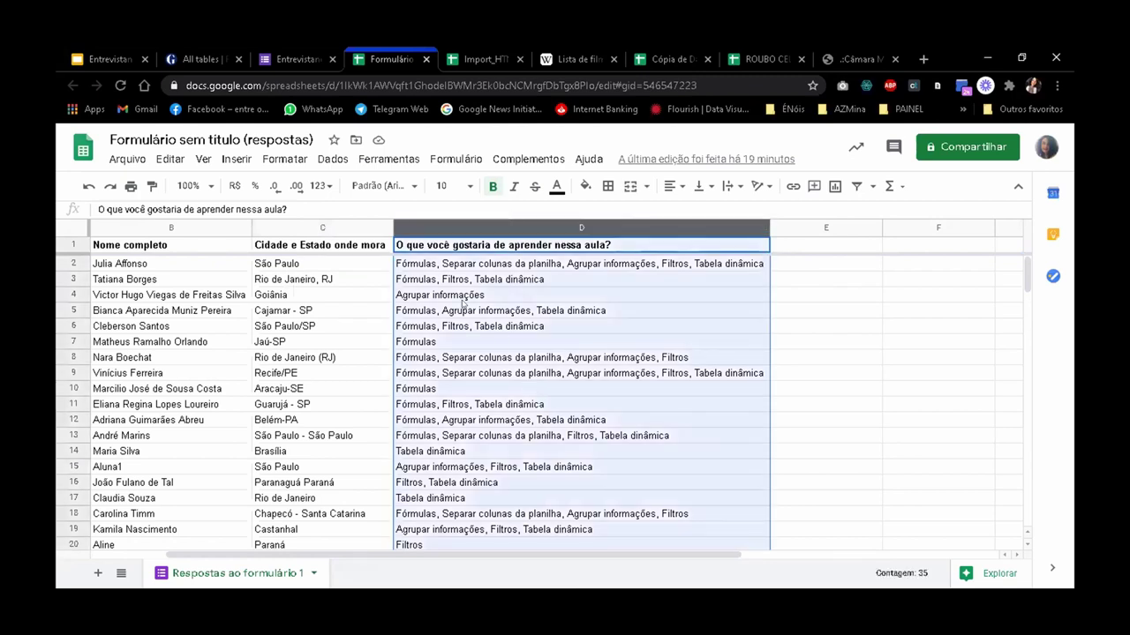
left_click(413, 265)
left_click(491, 246)
left_click(497, 261)
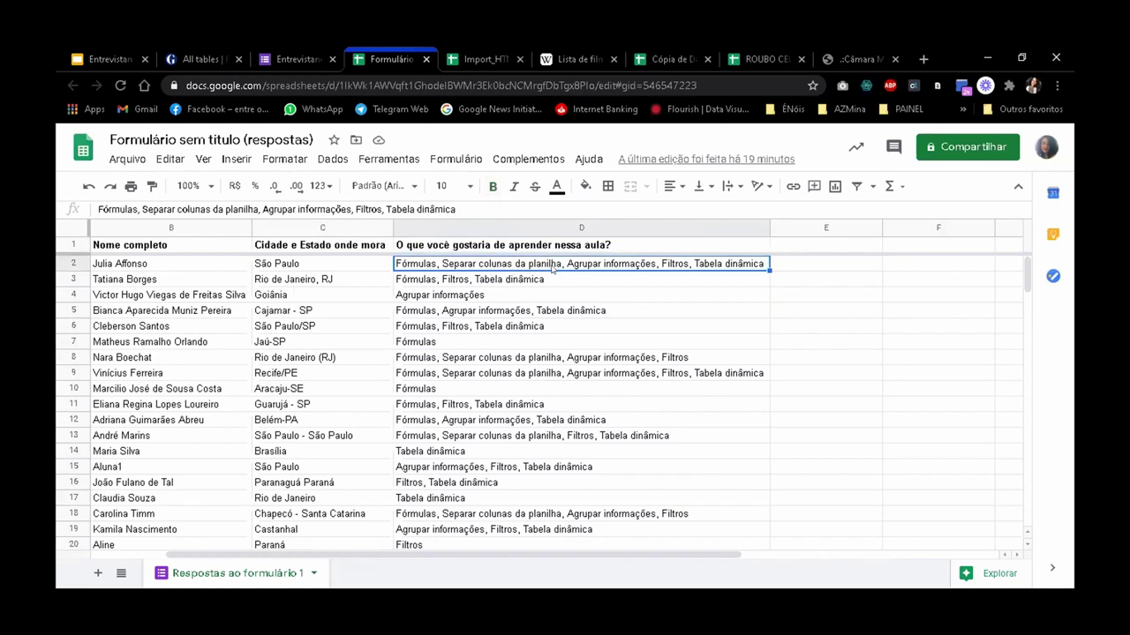
left_click(535, 228)
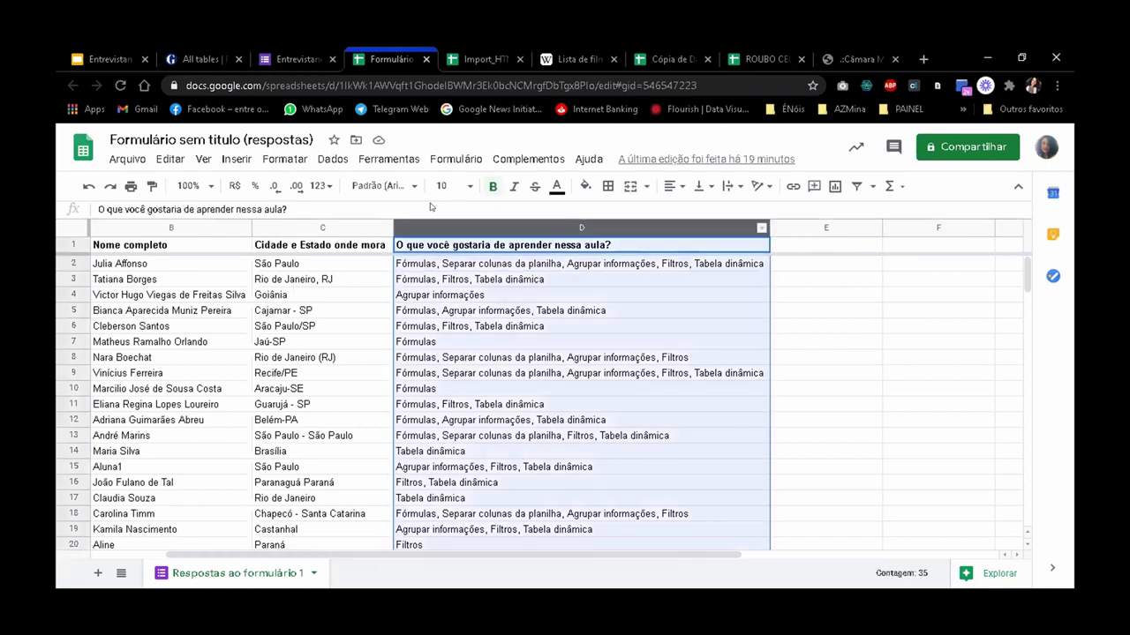
left_click(323, 162)
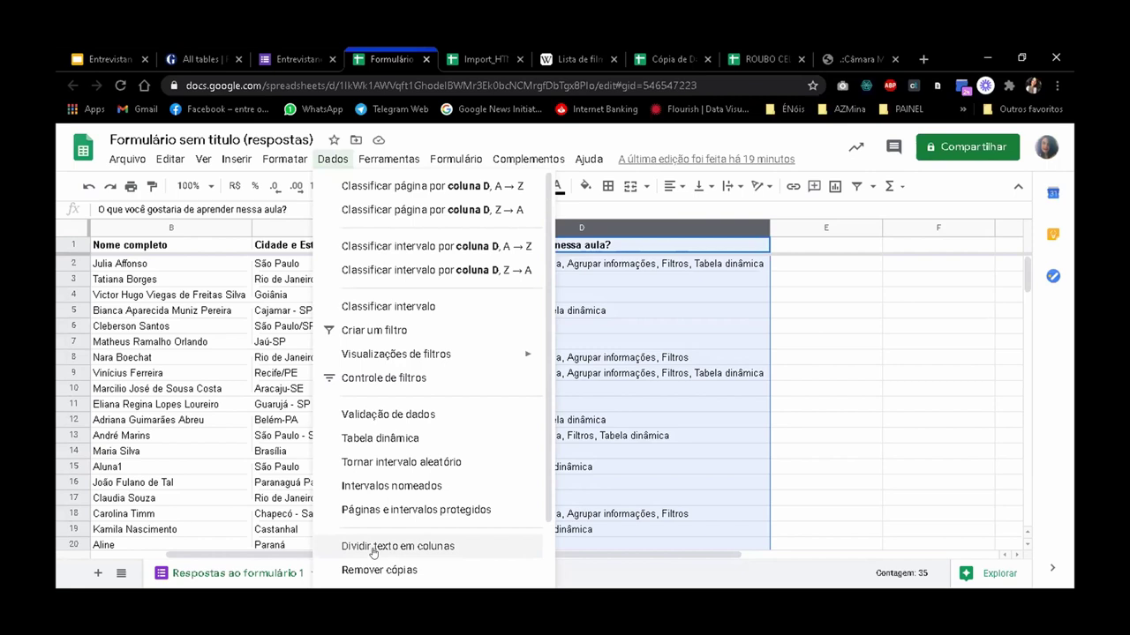
left_click(373, 549)
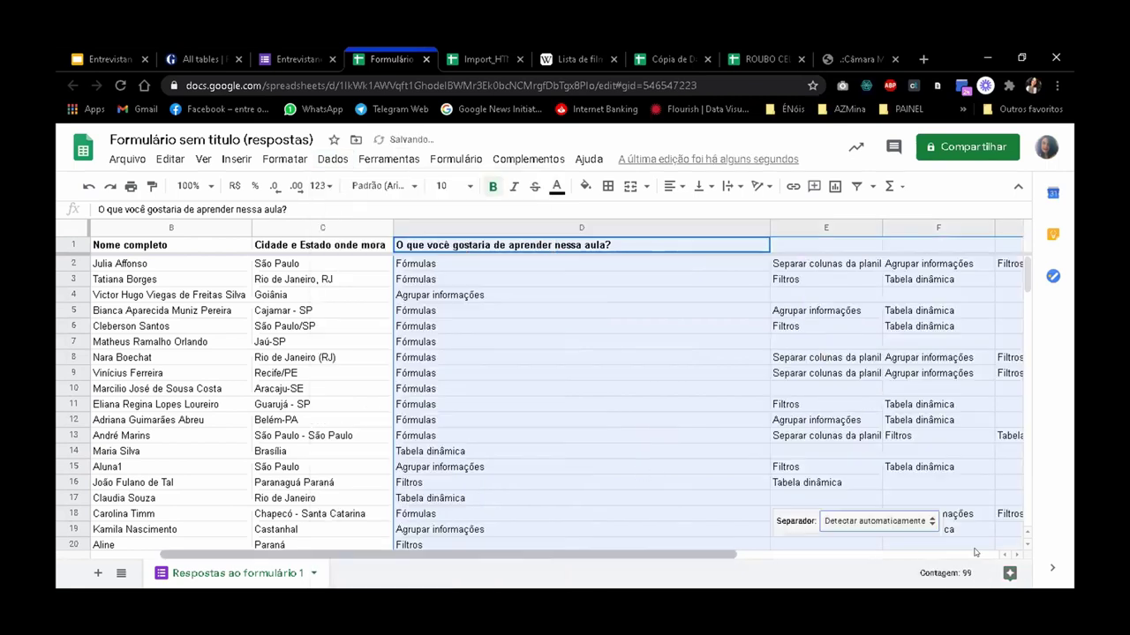
left_click(895, 527)
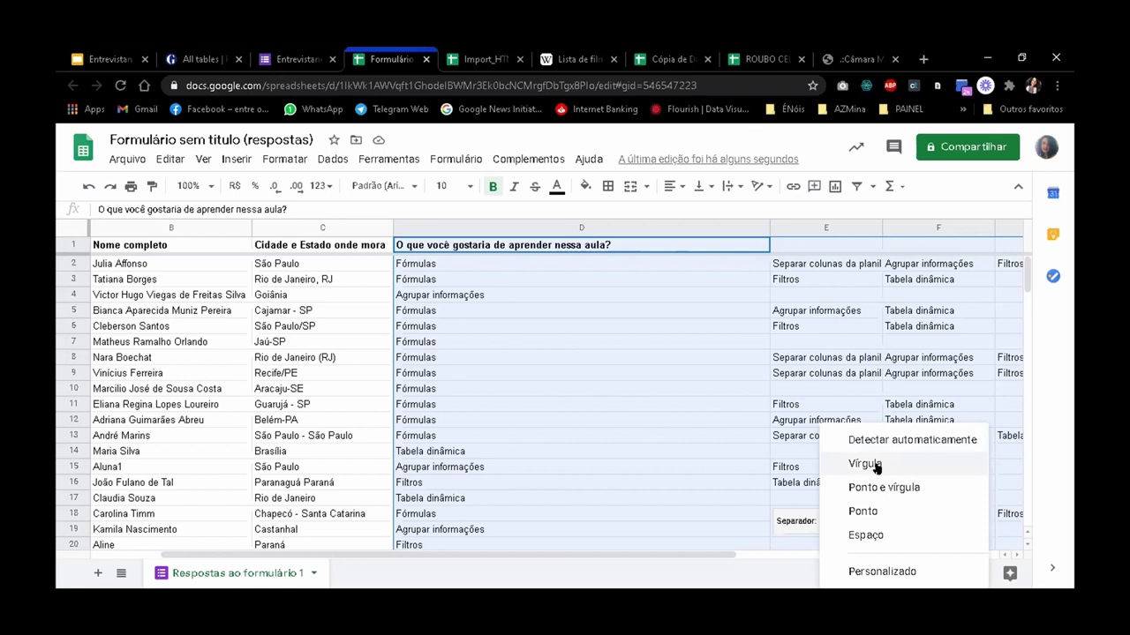
left_click(882, 572)
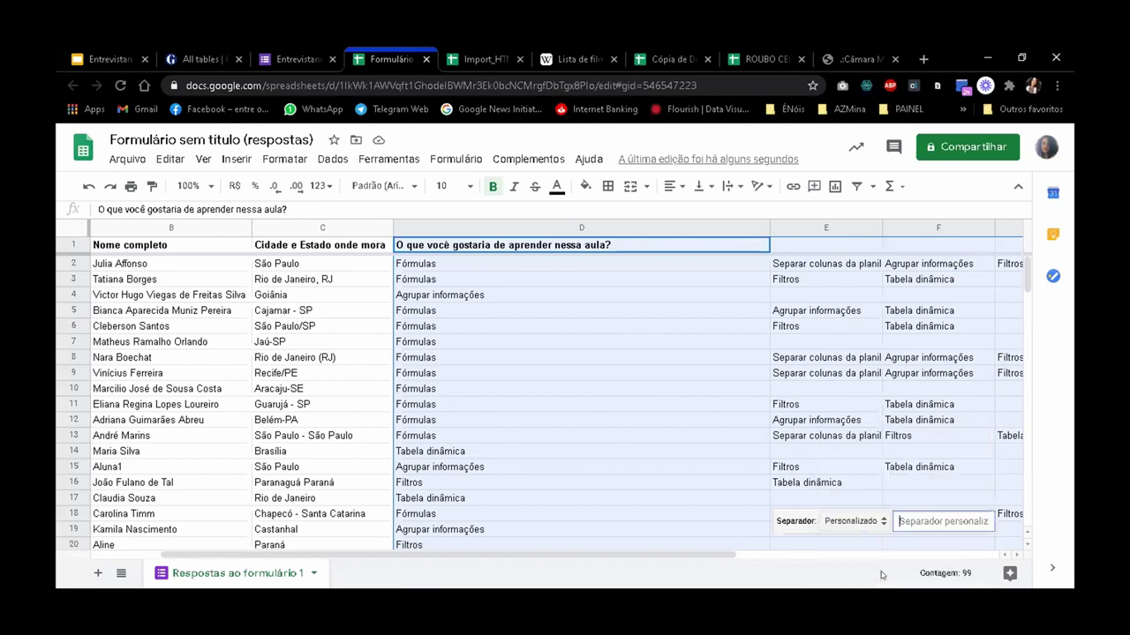
left_click(680, 294)
key("ctrl+z")
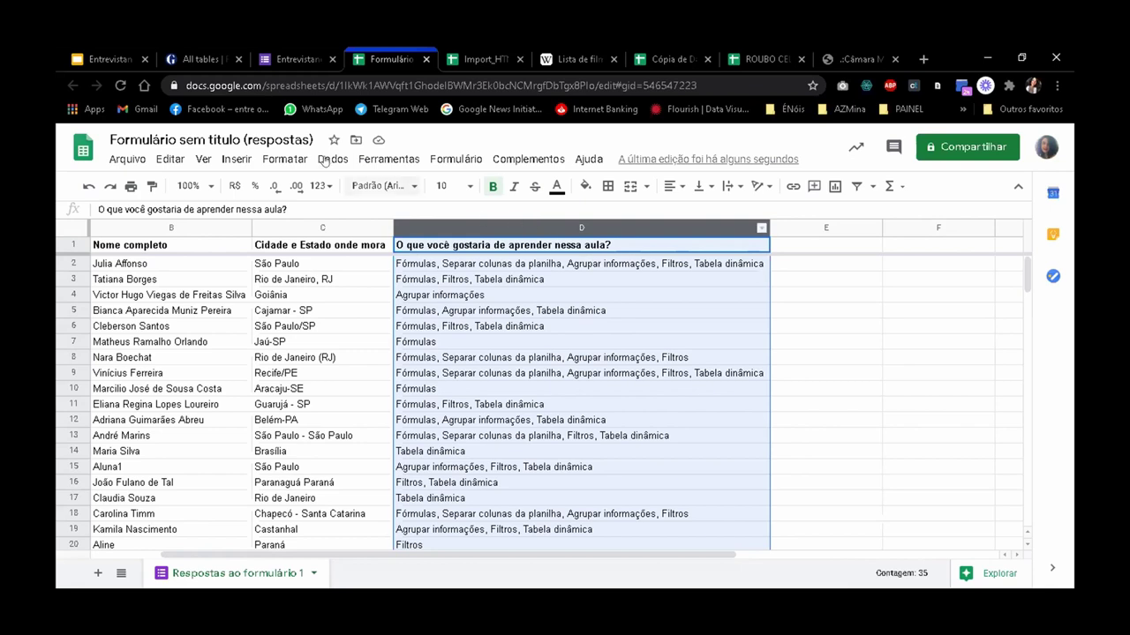
left_click(323, 161)
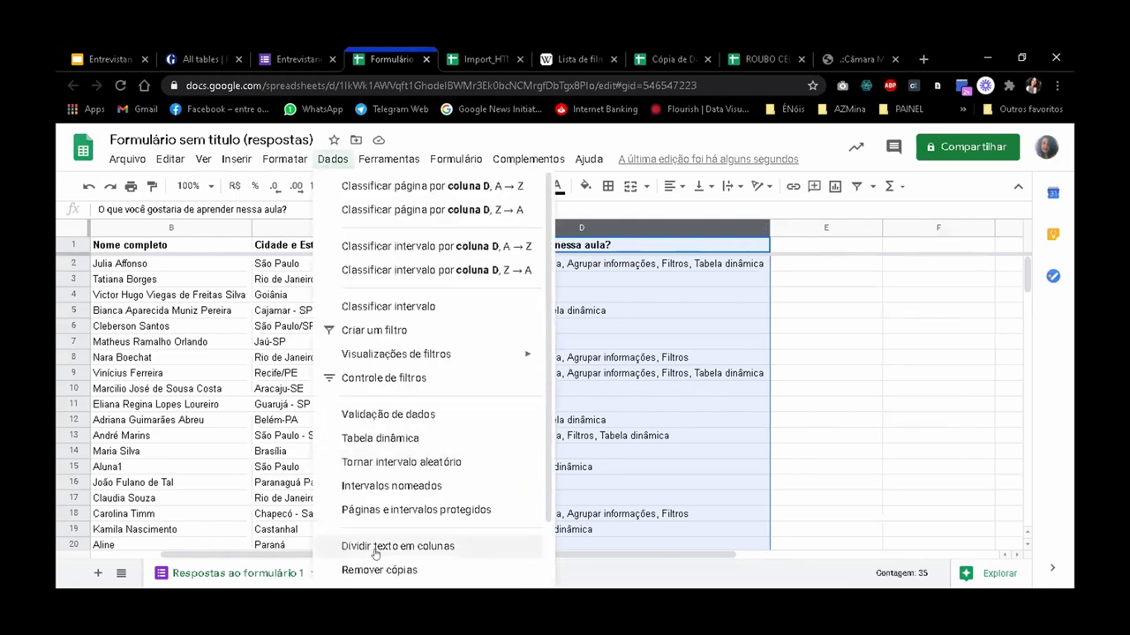
left_click(376, 547)
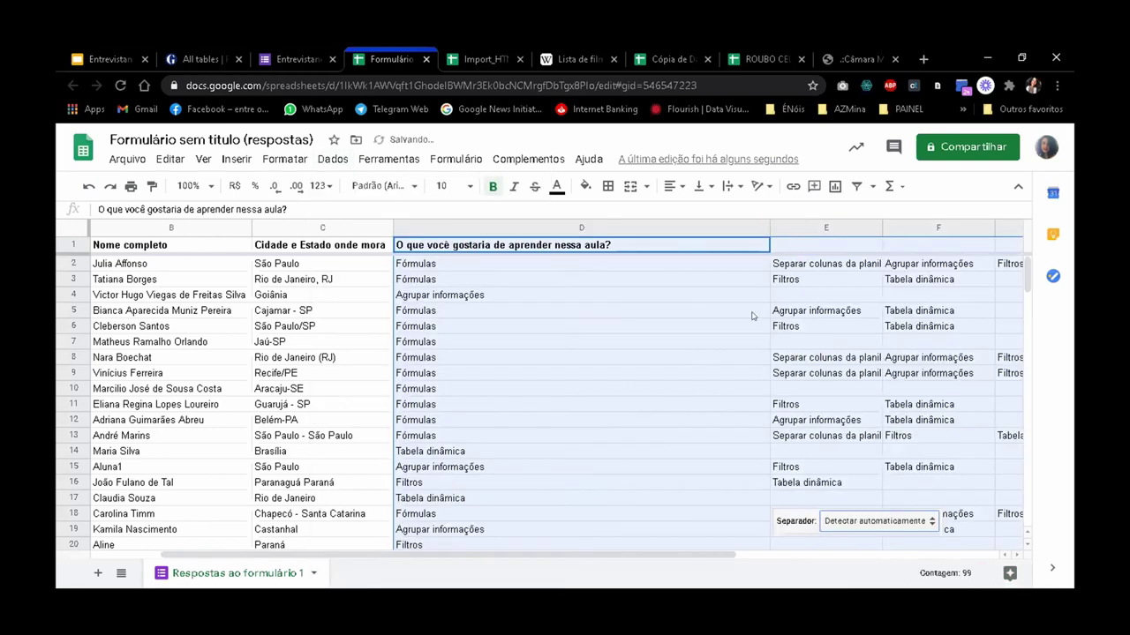
left_click(444, 229)
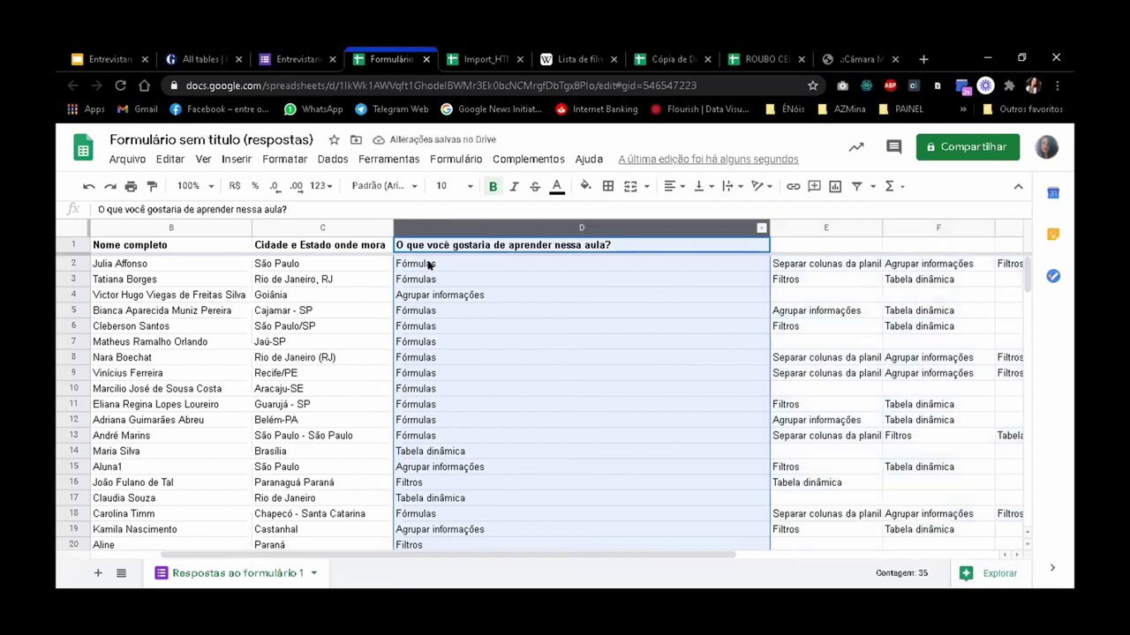
key("ctrl+z")
Enter a sample first name followed by ' (SP)' in cell E2
left_click(802, 265)
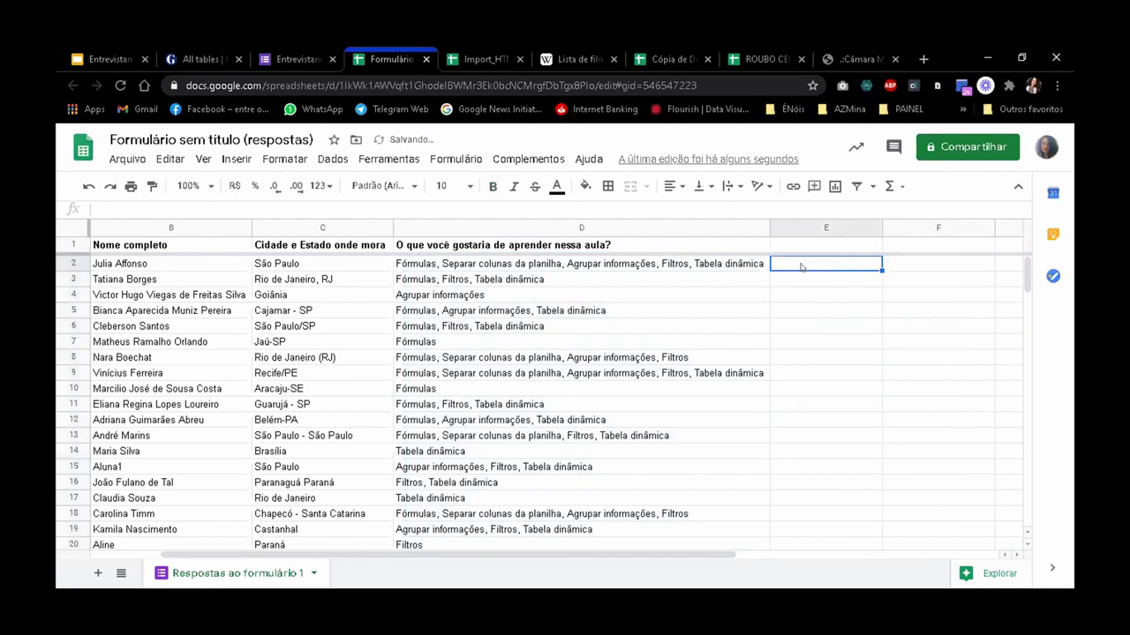
type("F")
key("BackSpace")
key("BackSpace")
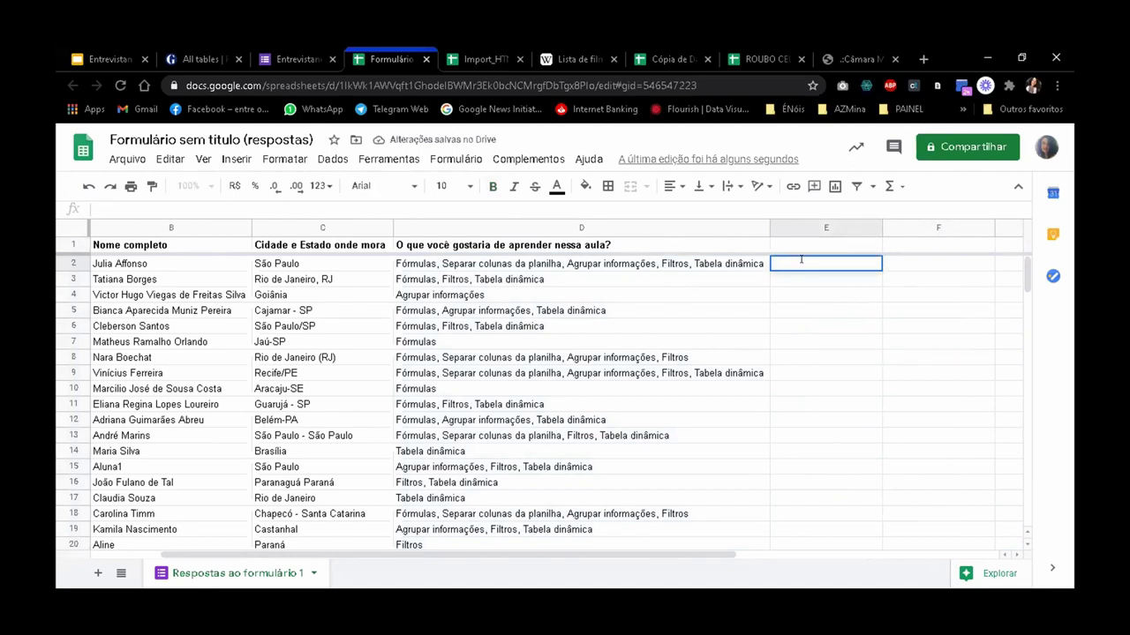
type("Jamile (")
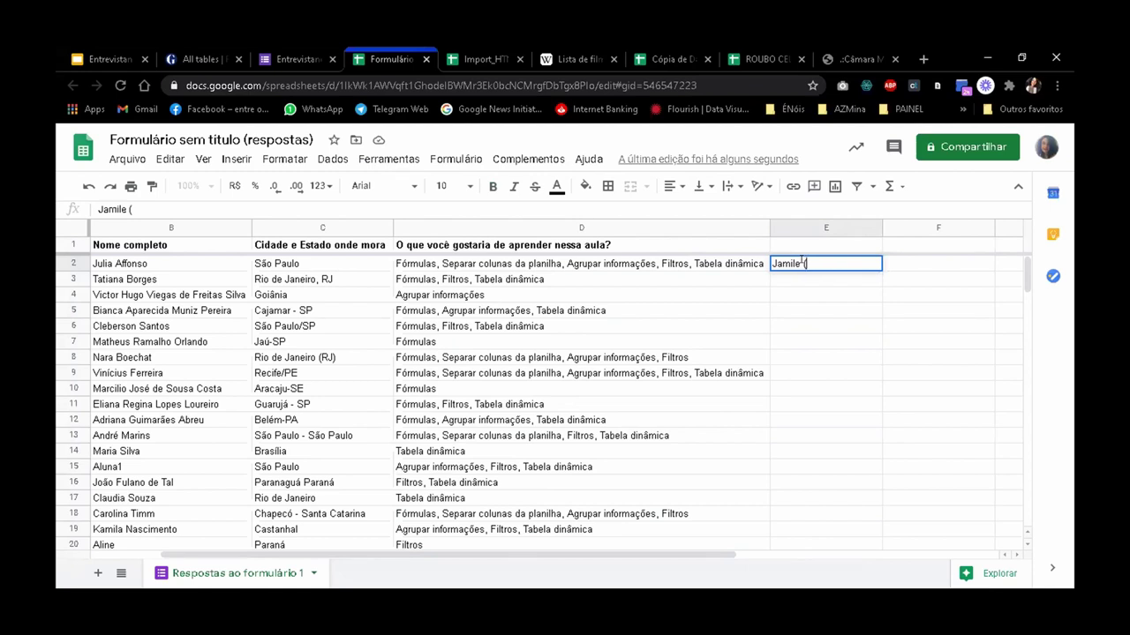
type("SP")
left_click(809, 293)
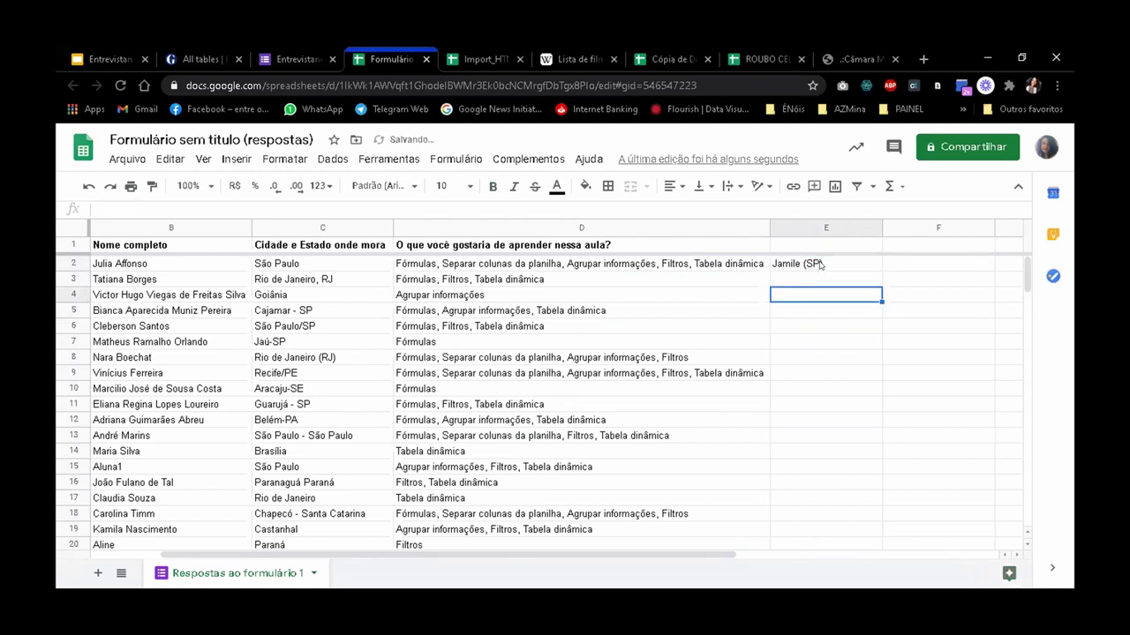
left_click(812, 263)
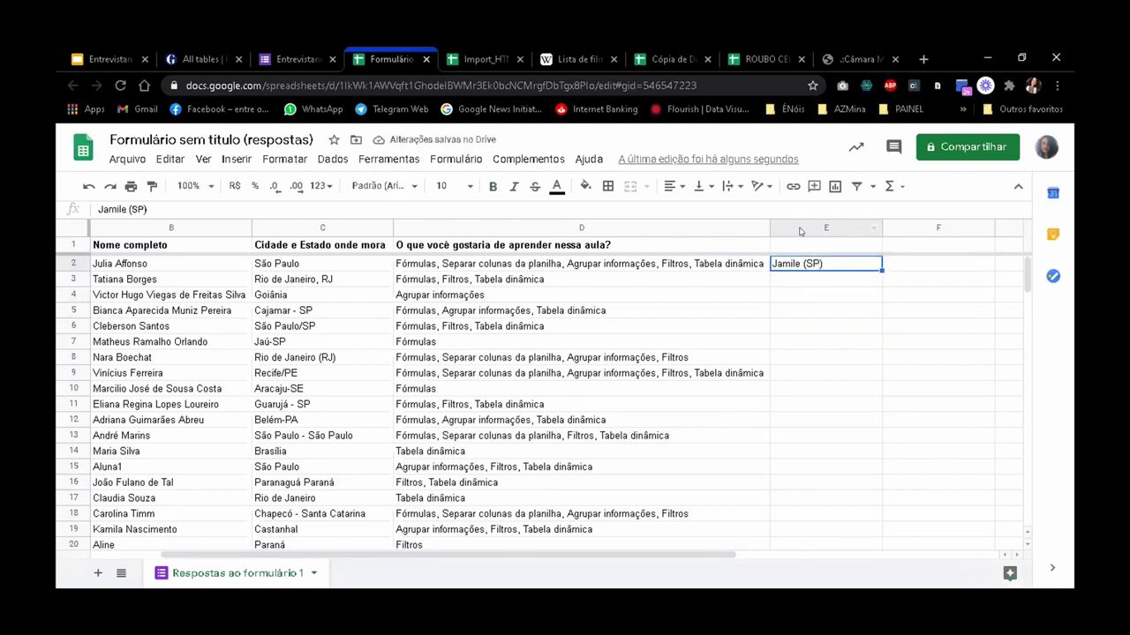
Try splitting column E into columns using a space separator, then undo it
left_click(799, 230)
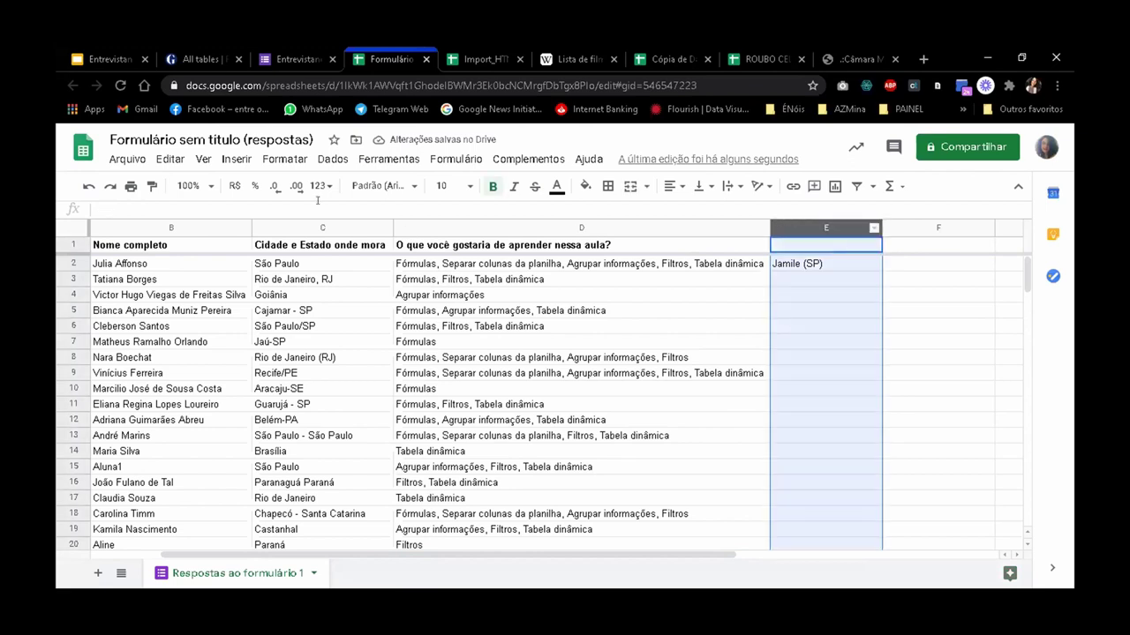
left_click(329, 159)
scroll(340, 475, "down", 2)
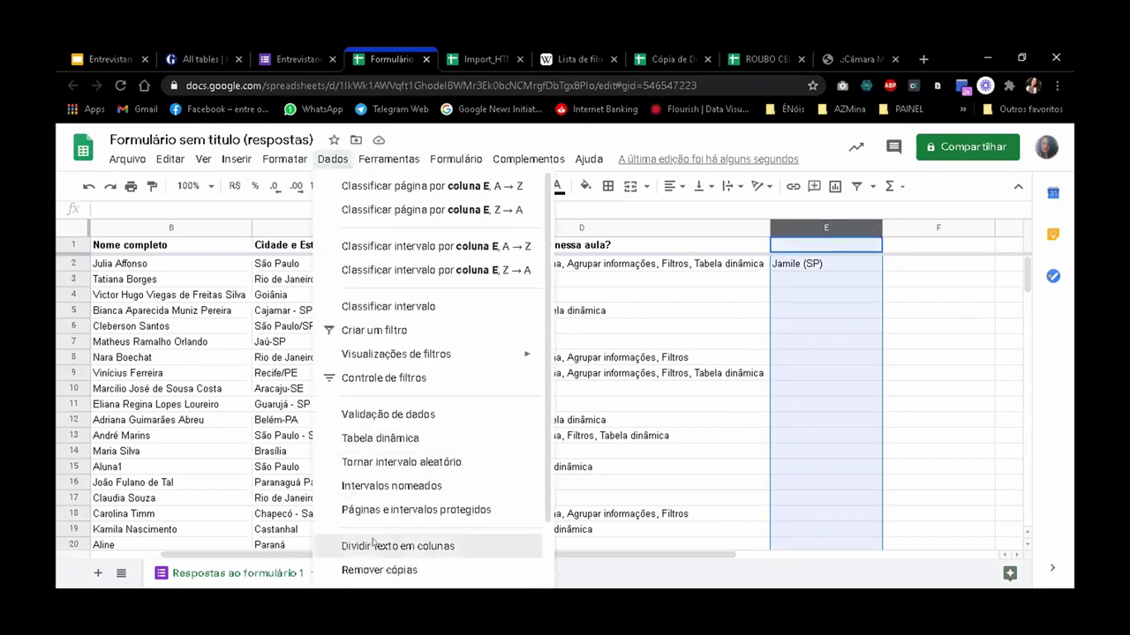
left_click(369, 545)
left_click(957, 521)
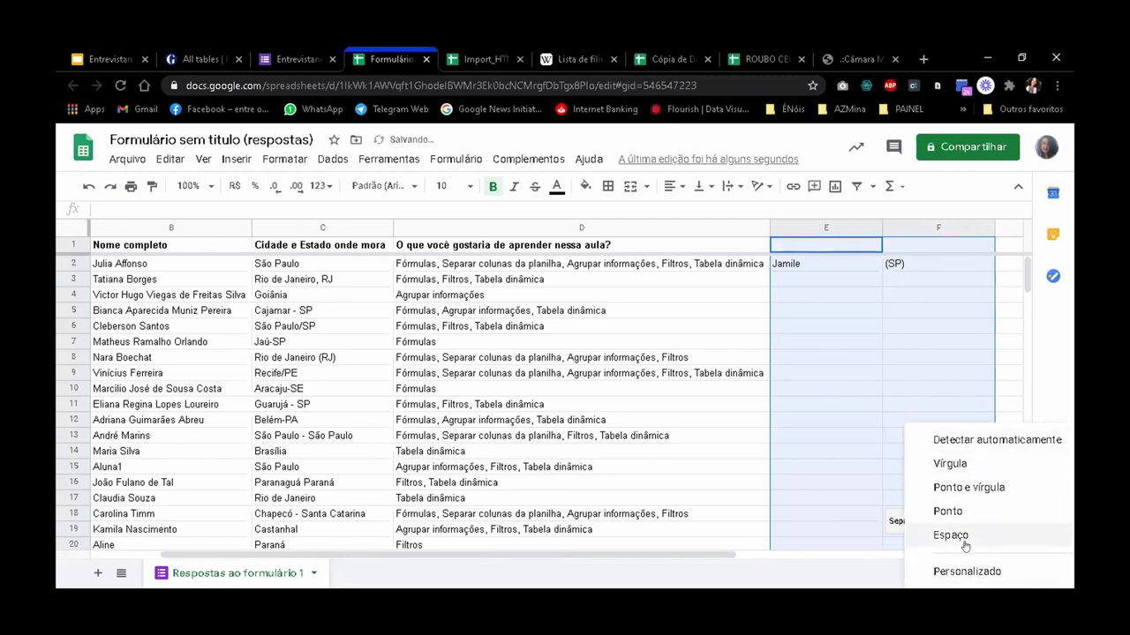
left_click(849, 270)
key("ctrl+z")
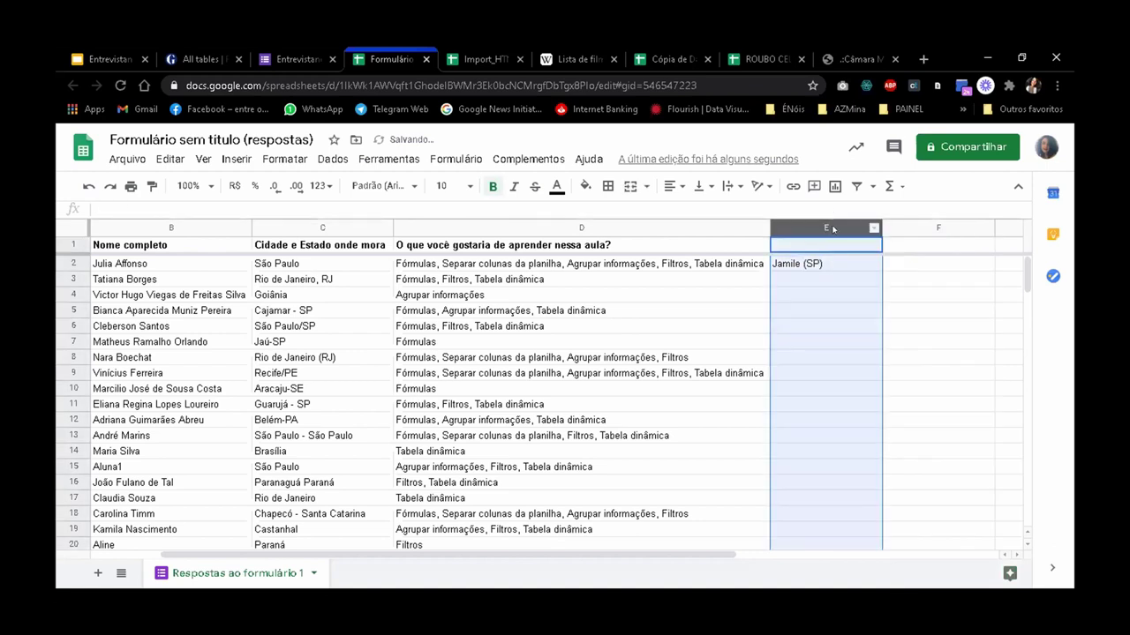
Delete the space in E2 so the name runs directly into (SP)
double_click(802, 261)
left_click(802, 263)
key("BackSpace")
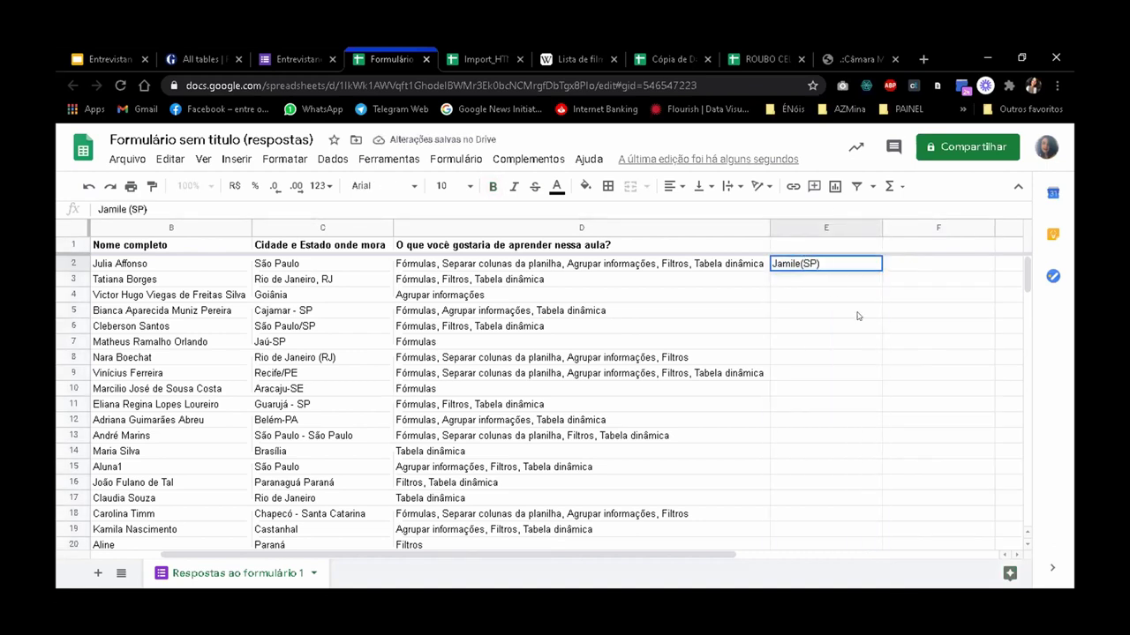
left_click(806, 227)
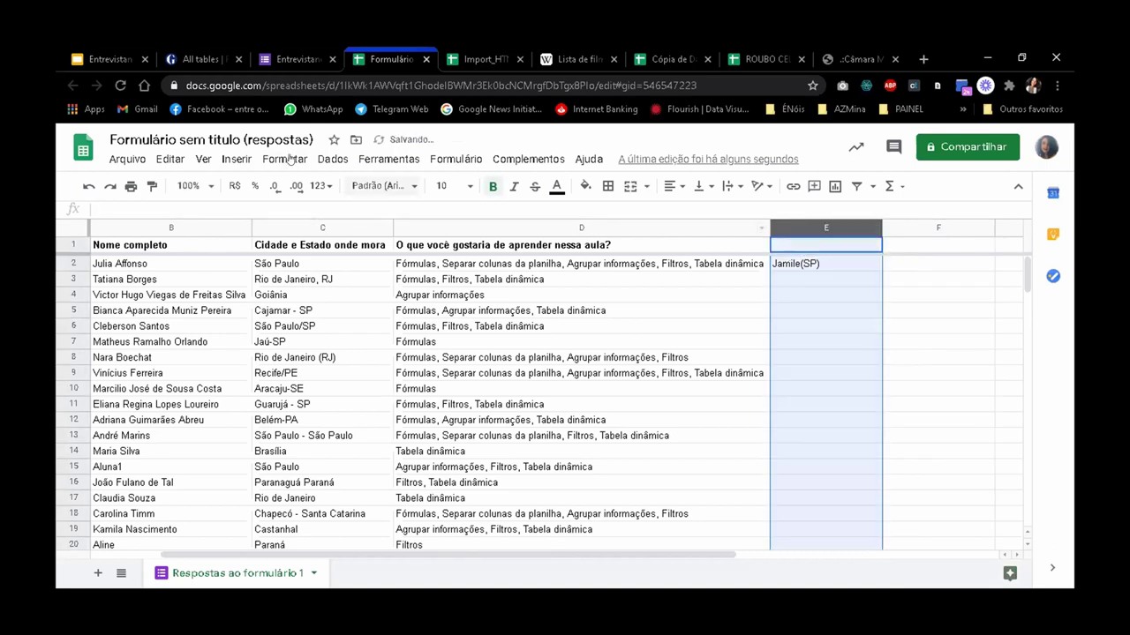
Split column E into columns using a custom separator
left_click(332, 159)
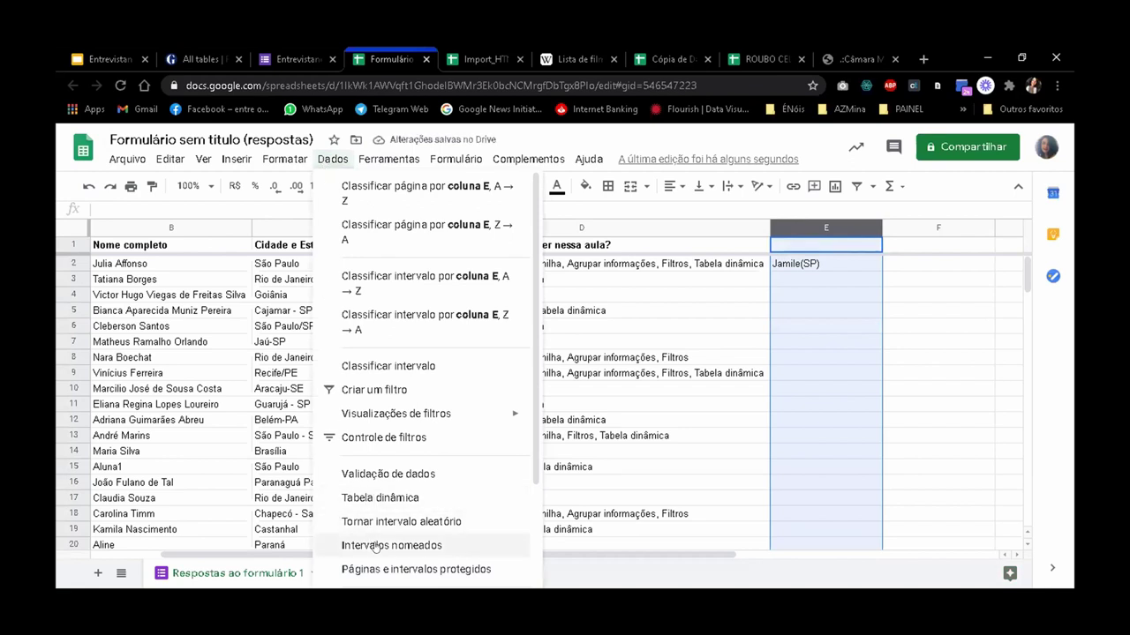
scroll(393, 530, "down", 2)
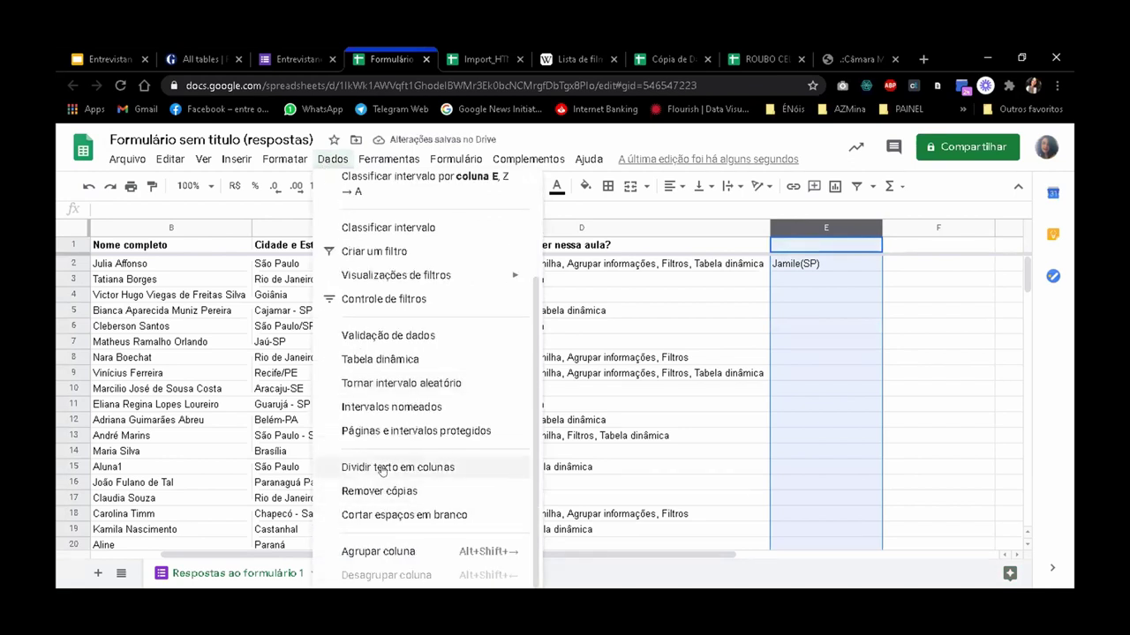
left_click(394, 467)
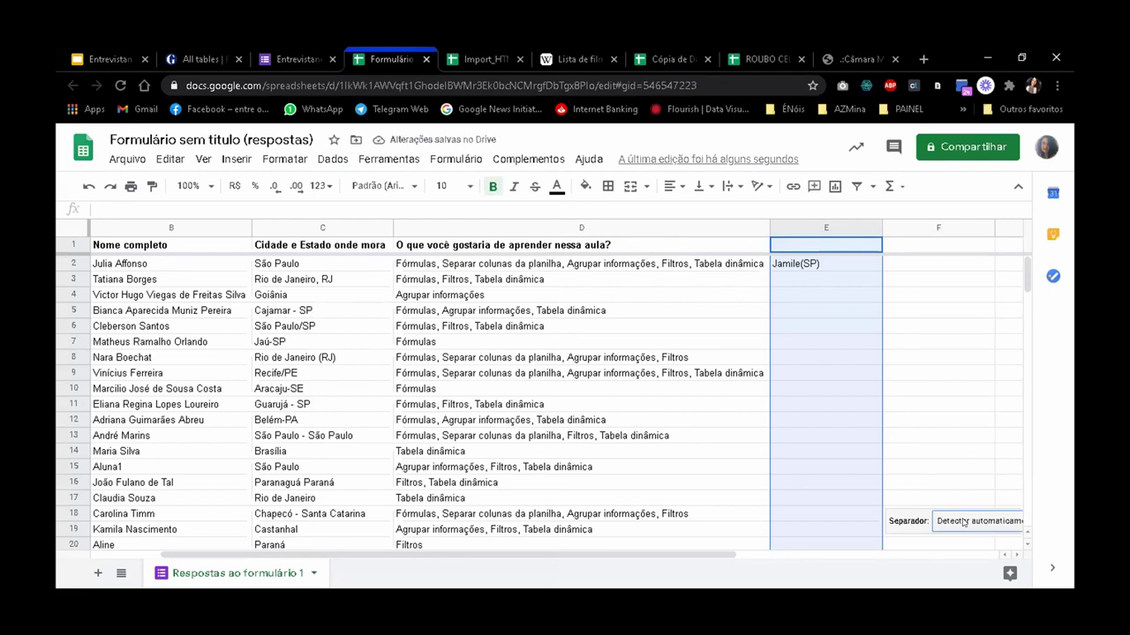
left_click(964, 522)
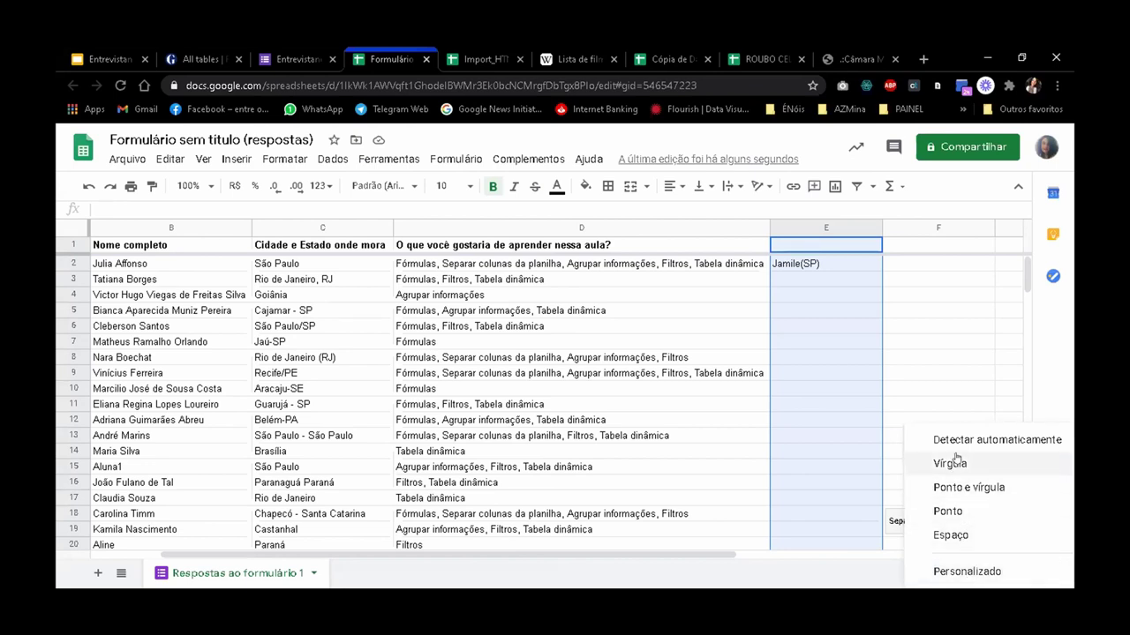
left_click(966, 572)
type("(")
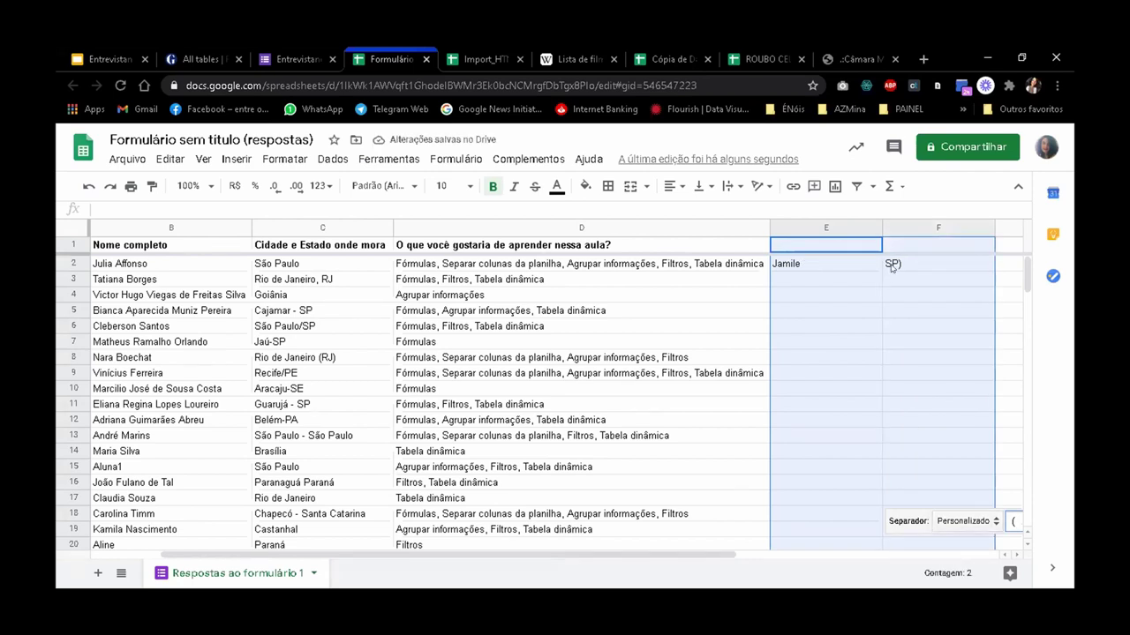
left_click(835, 268)
Delete the leftover closing parenthesis so F2 reads 'SP'
left_click(897, 267)
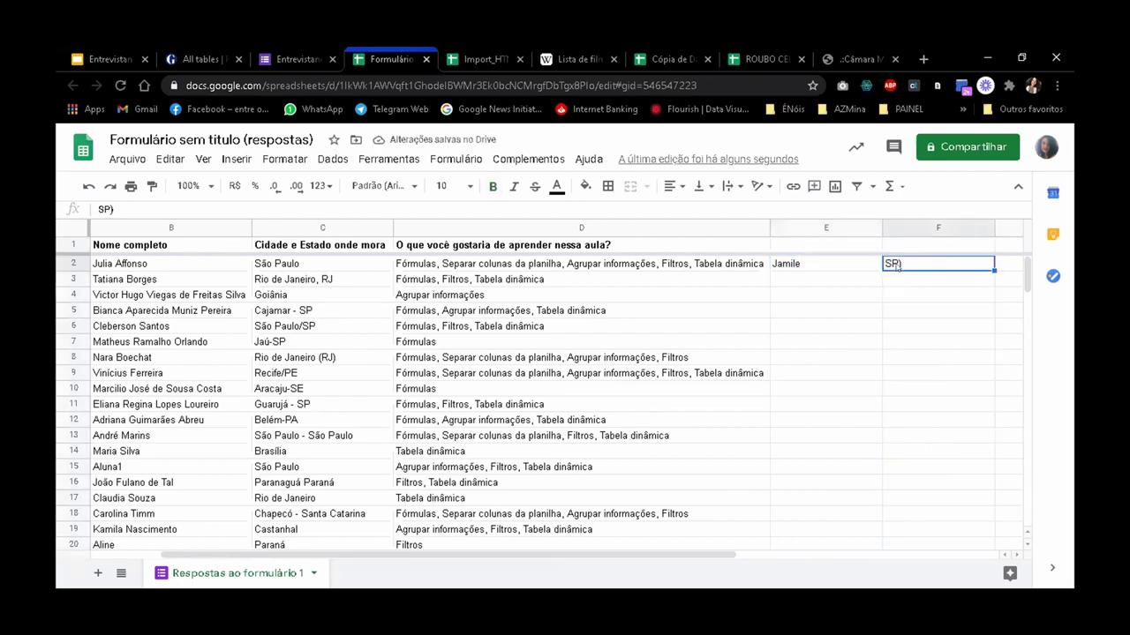
left_click(804, 268)
left_click(895, 263)
left_click(834, 267)
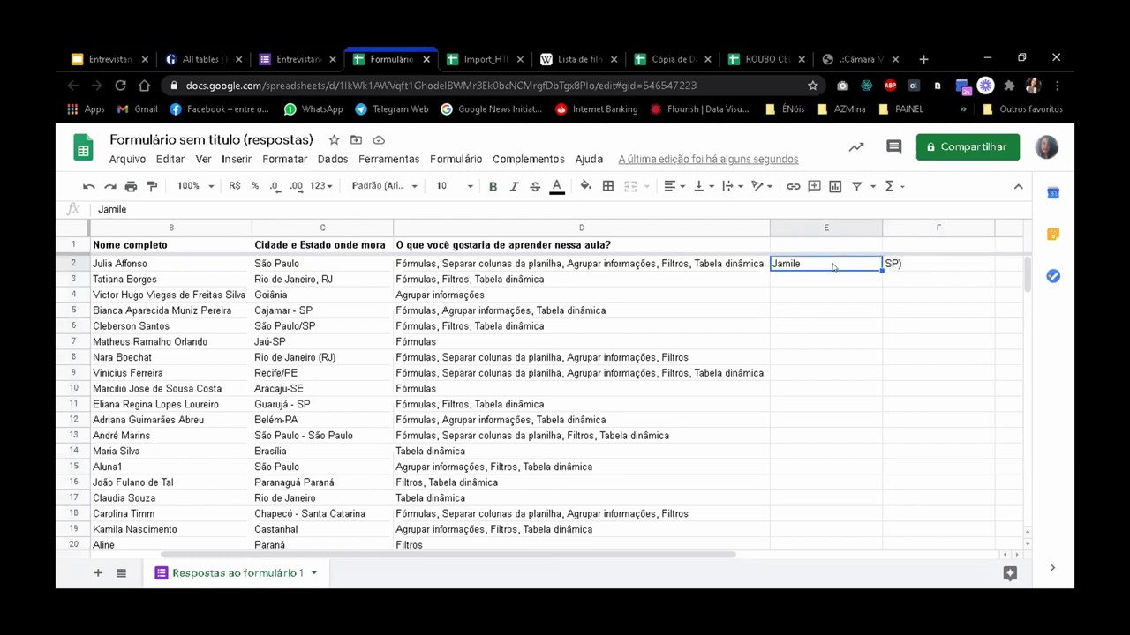
left_click(915, 268)
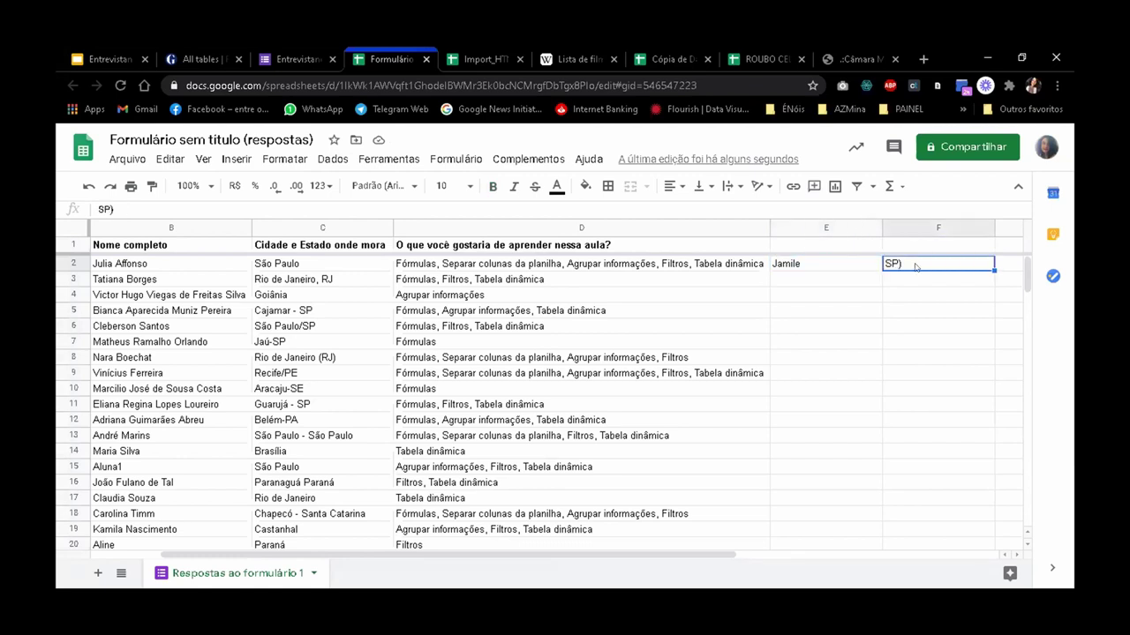
double_click(915, 268)
key("BackSpace")
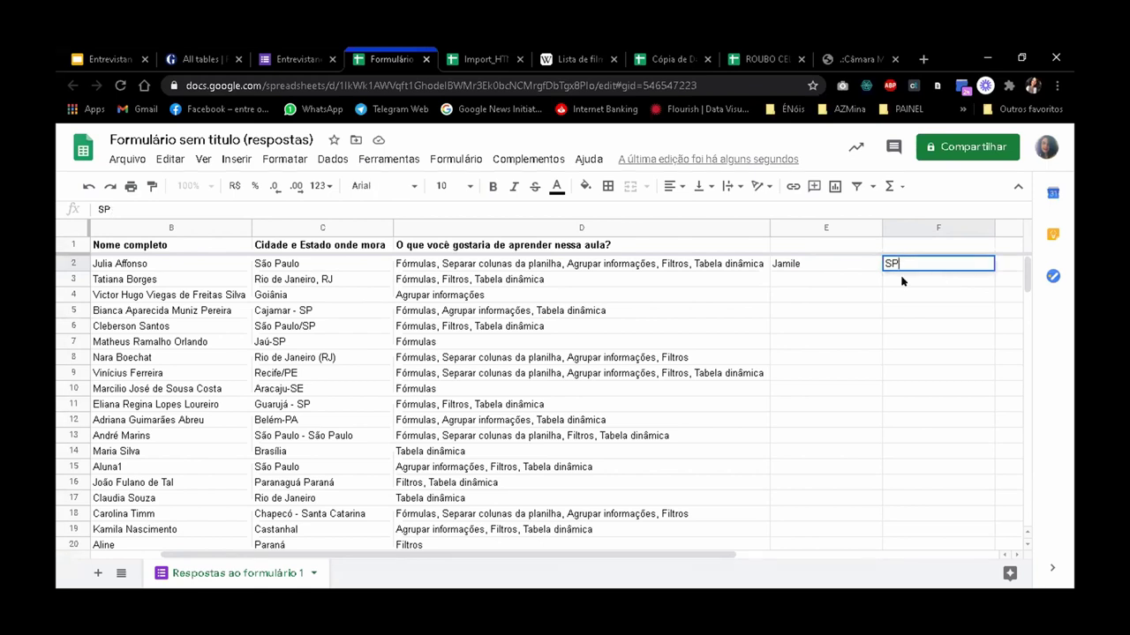
left_click(904, 269)
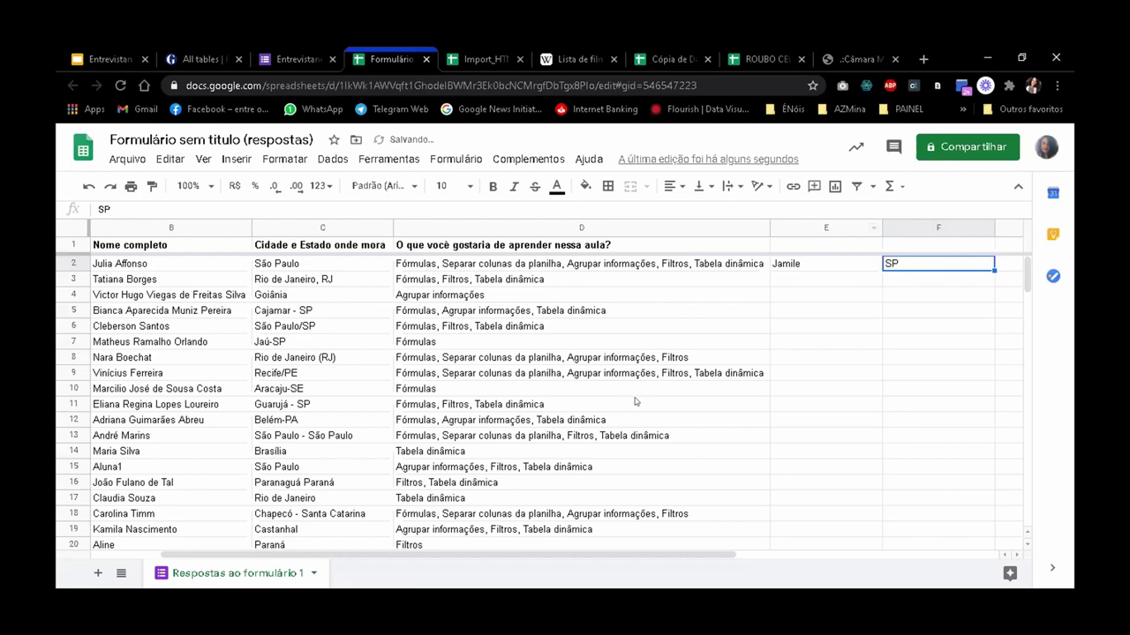
Review the split name in E2, SP in F2, and the learning-topics answer in D2
left_click(848, 266)
left_click(907, 266)
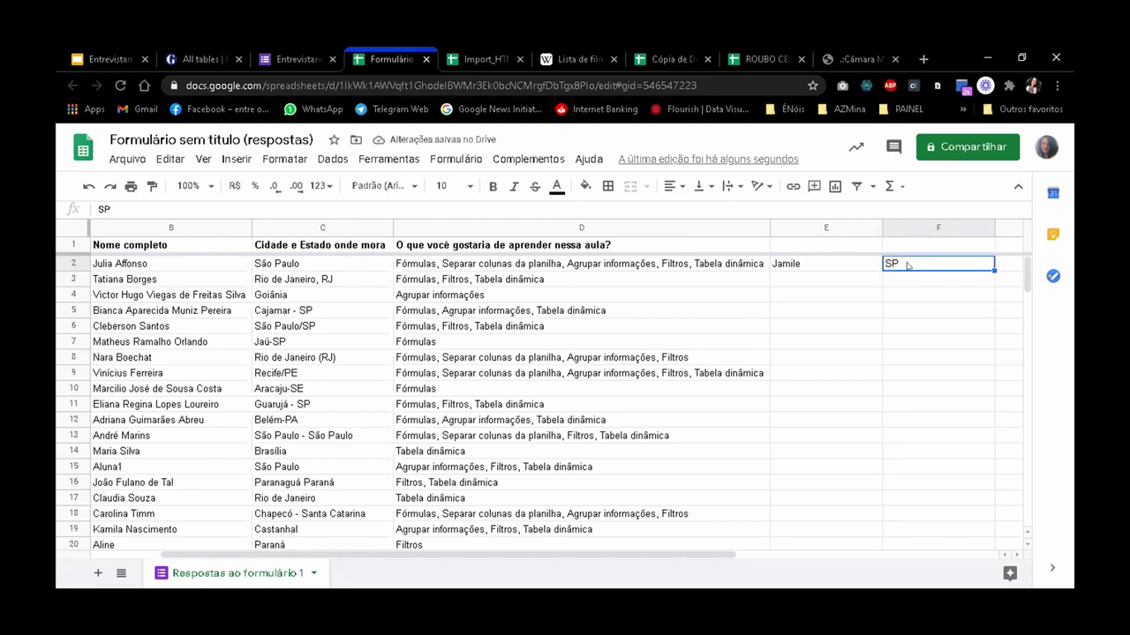
left_click(826, 266)
left_click(624, 267)
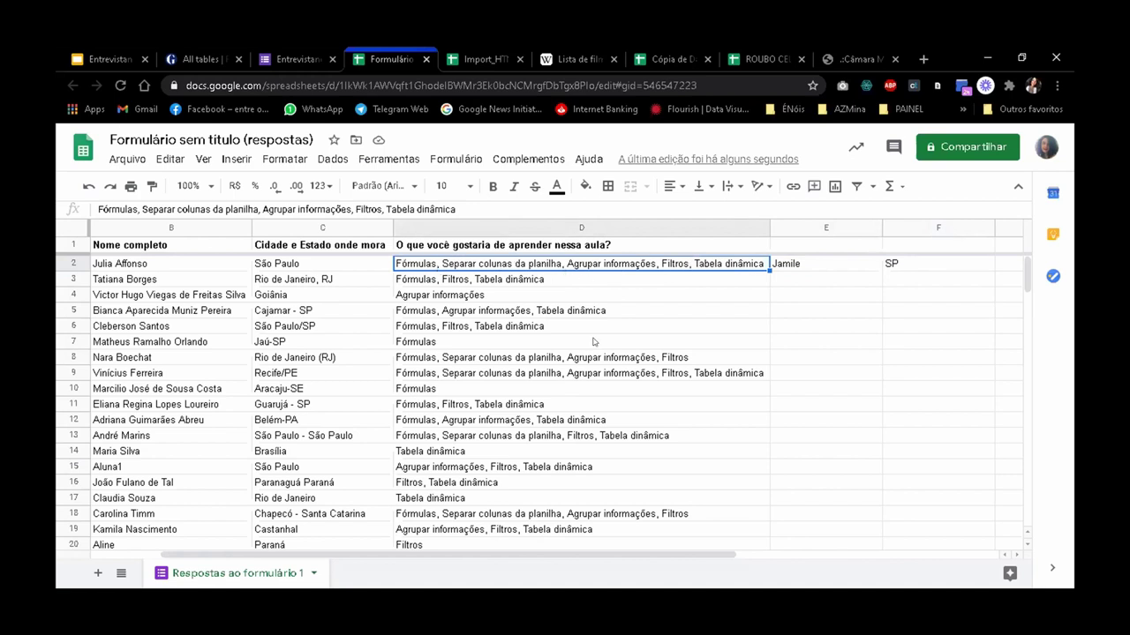
Inspect column C city formats: Goiânia, Cajamar - SP, São Paulo/SP, São Paulo - São Paulo
scroll(595, 342, "down", 2)
scroll(595, 342, "up", 2)
left_click_drag(334, 565, 263, 565)
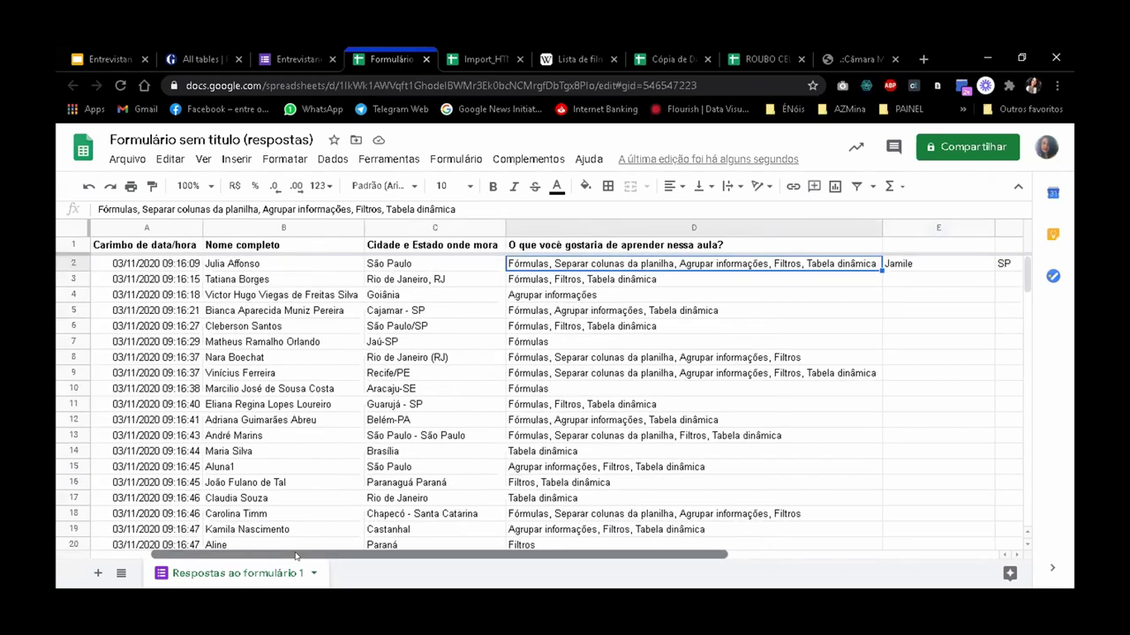
left_click(415, 265)
left_click(407, 296)
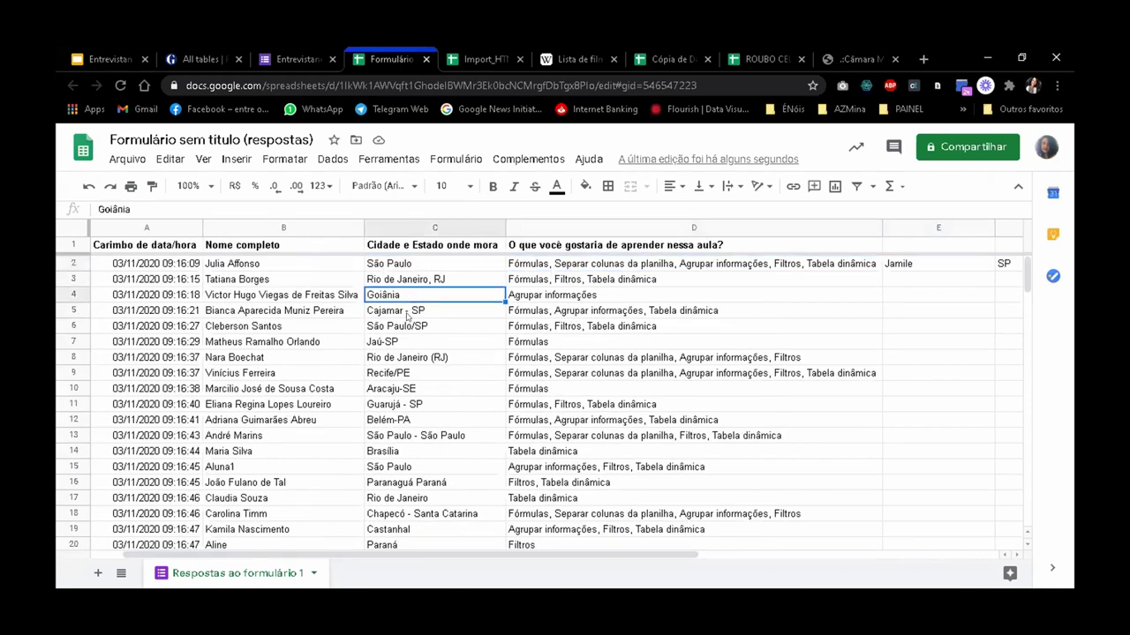
left_click(404, 315)
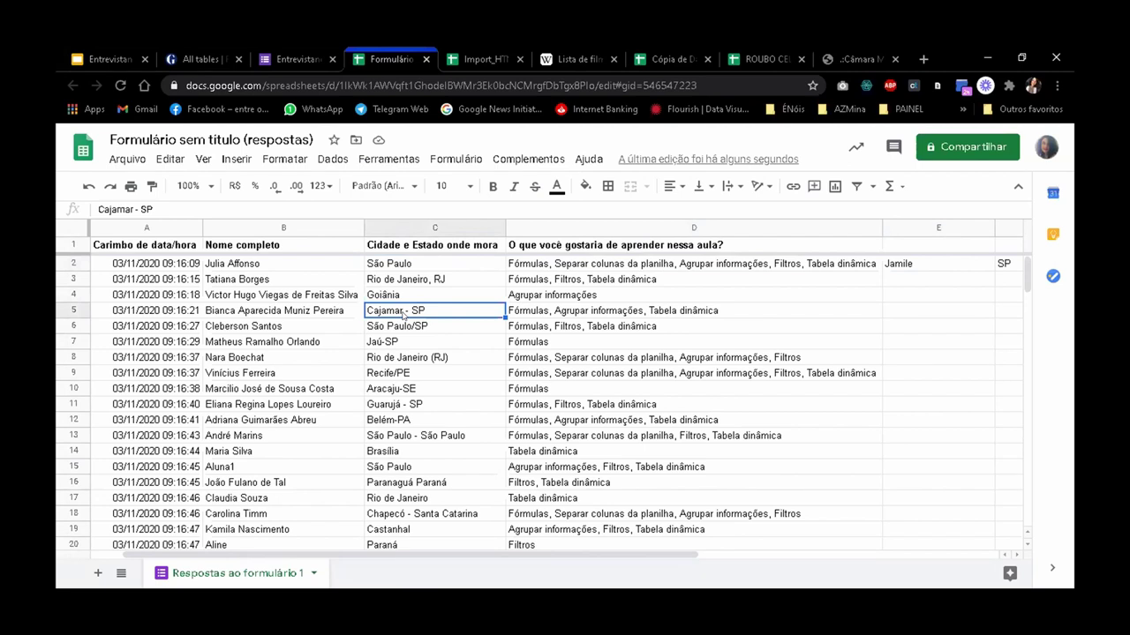
left_click(418, 330)
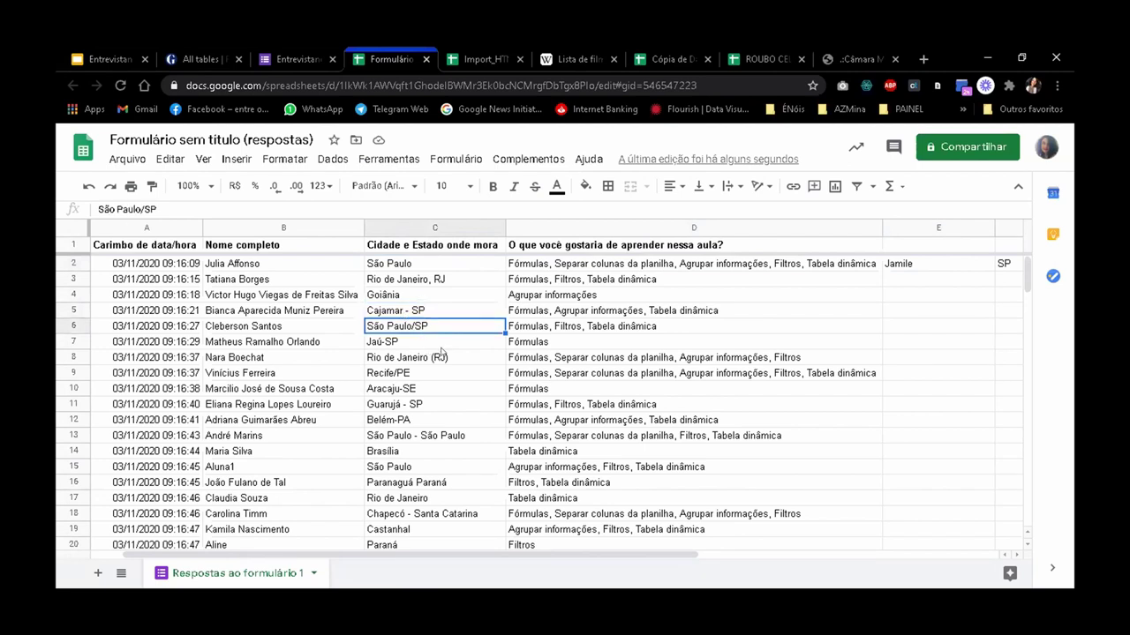
left_click(417, 436)
Check Seropédica, RJ further down, then select C3 'Rio de Janeiro, RJ' for splitting
scroll(410, 438, "down", 1)
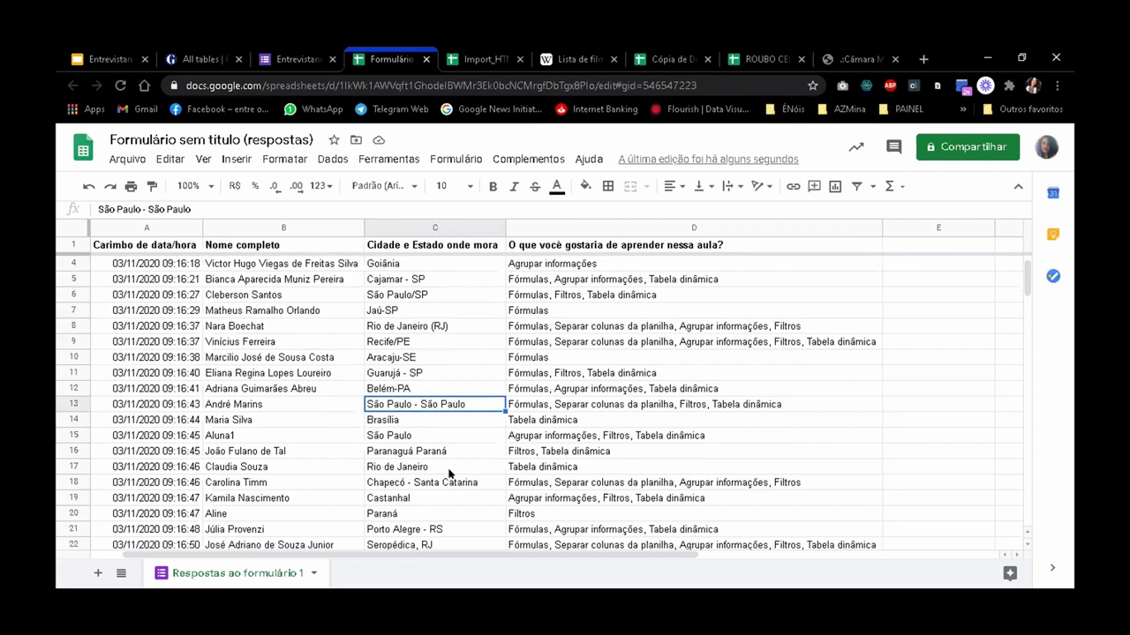
scroll(411, 441, "down", 2)
scroll(411, 446, "down", 1)
left_click(414, 421)
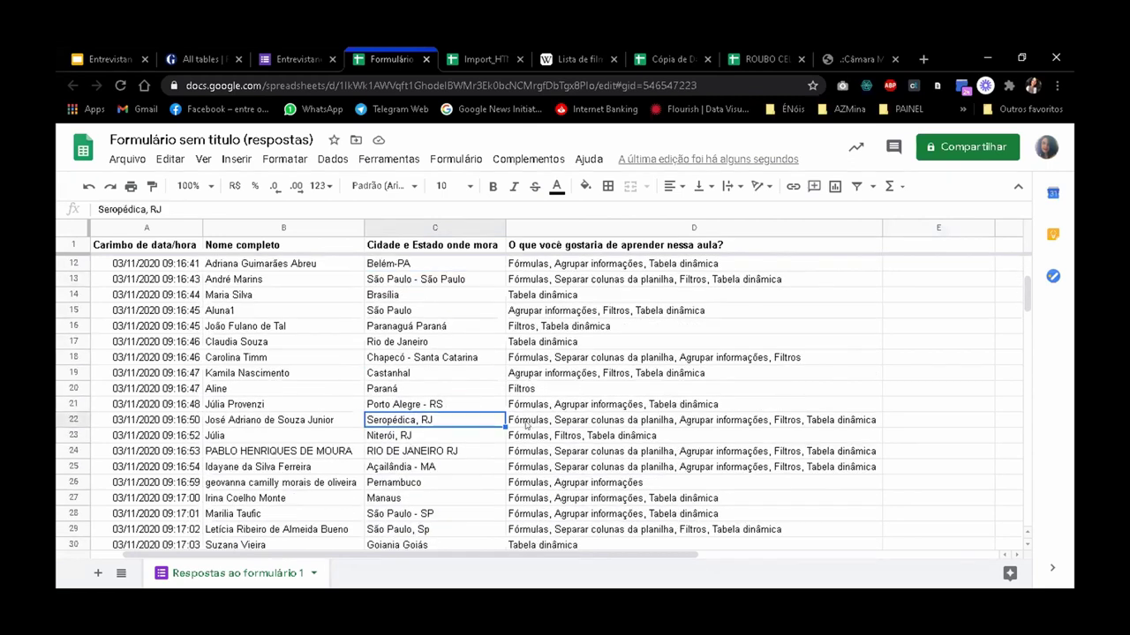
scroll(317, 339, "up", 3)
left_click(397, 280)
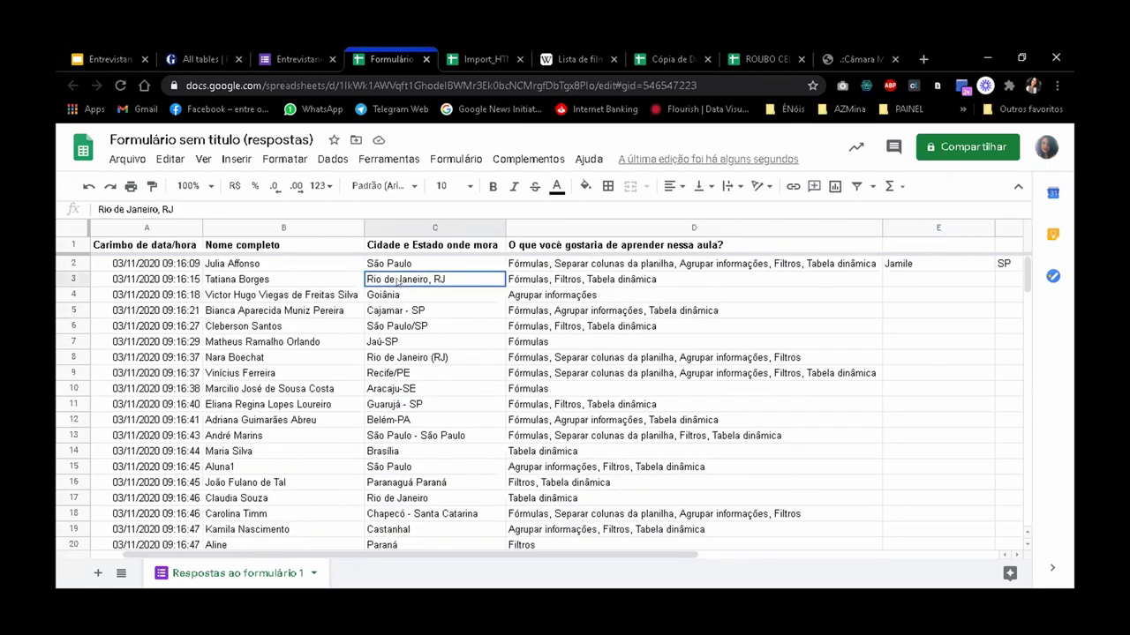
left_click(327, 162)
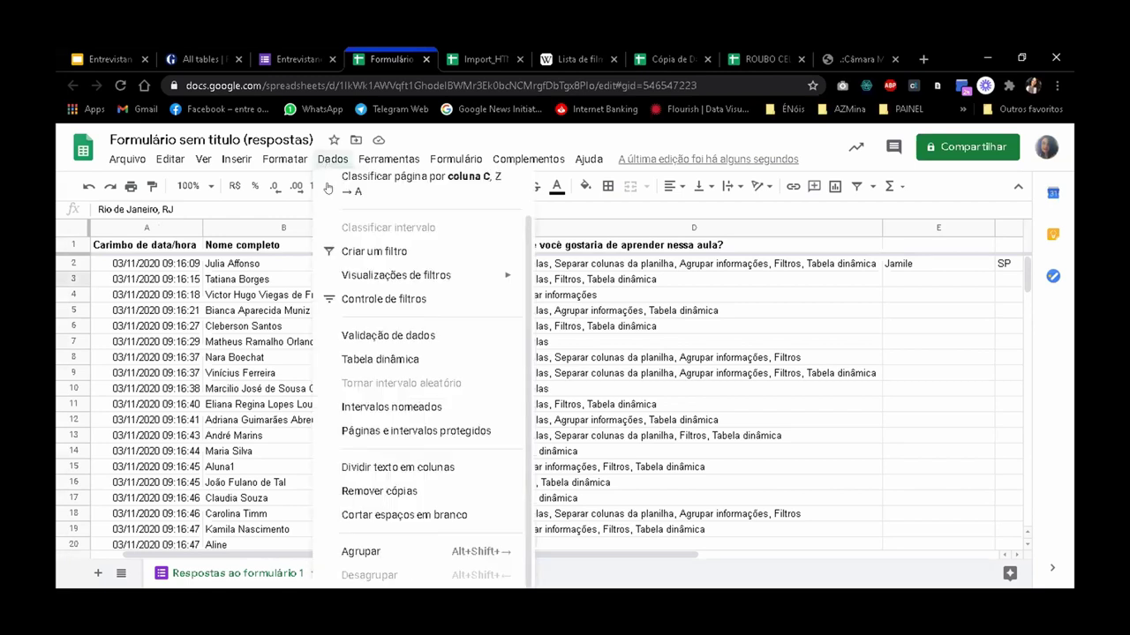
Split C3 'Rio de Janeiro, RJ' and C5 'Cajamar - SP' (custom '-' separator) into city and state
left_click(389, 468)
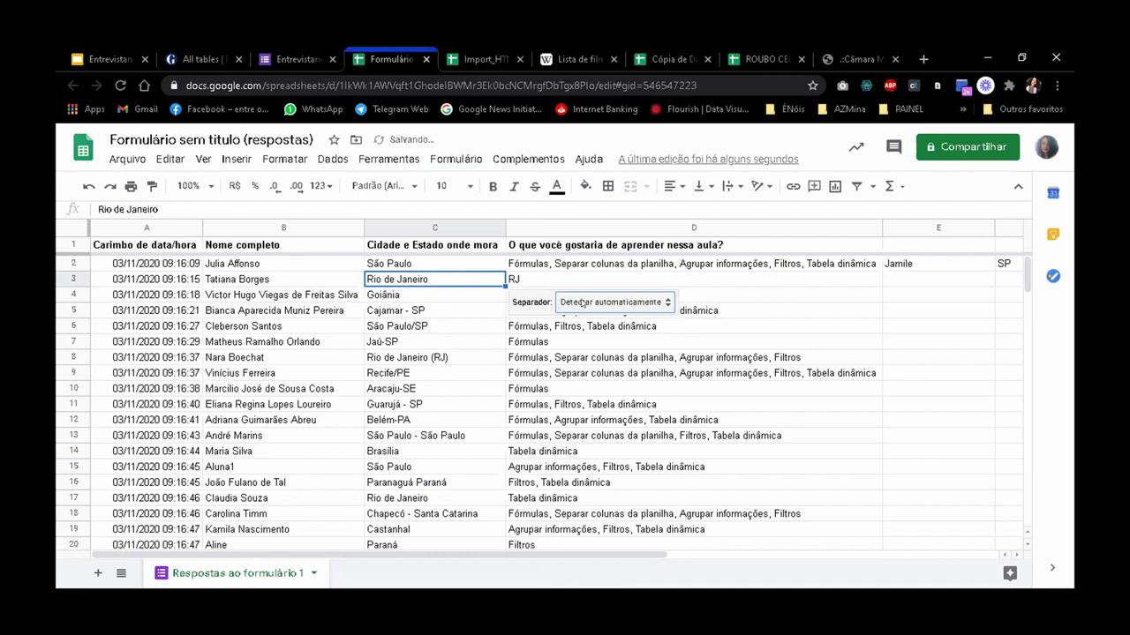
left_click(430, 313)
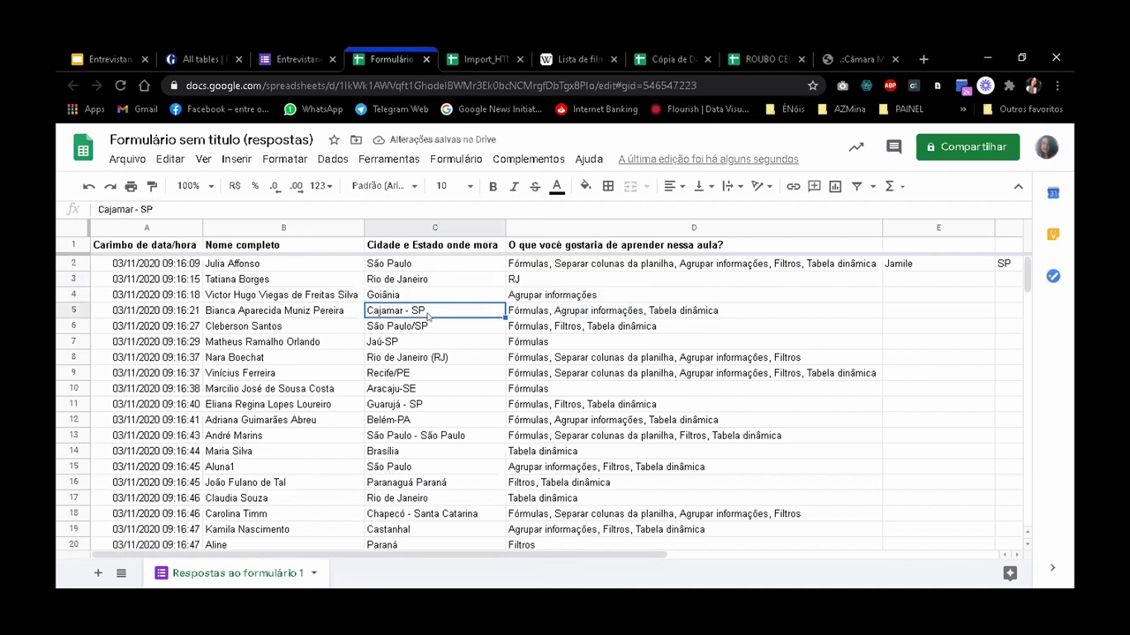
left_click(334, 161)
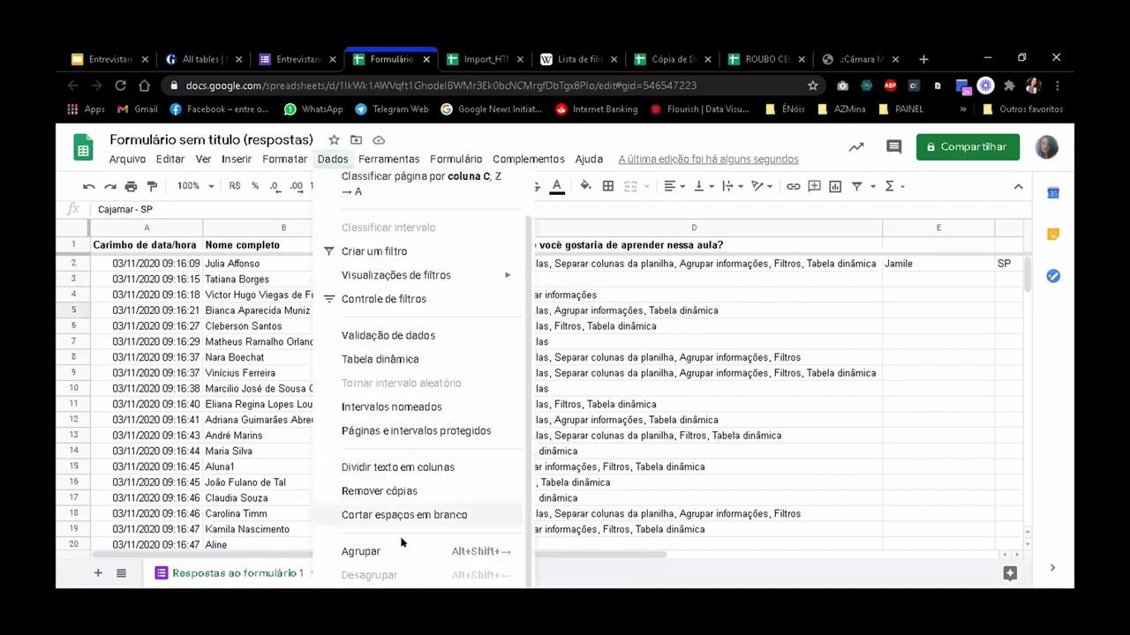
left_click(382, 468)
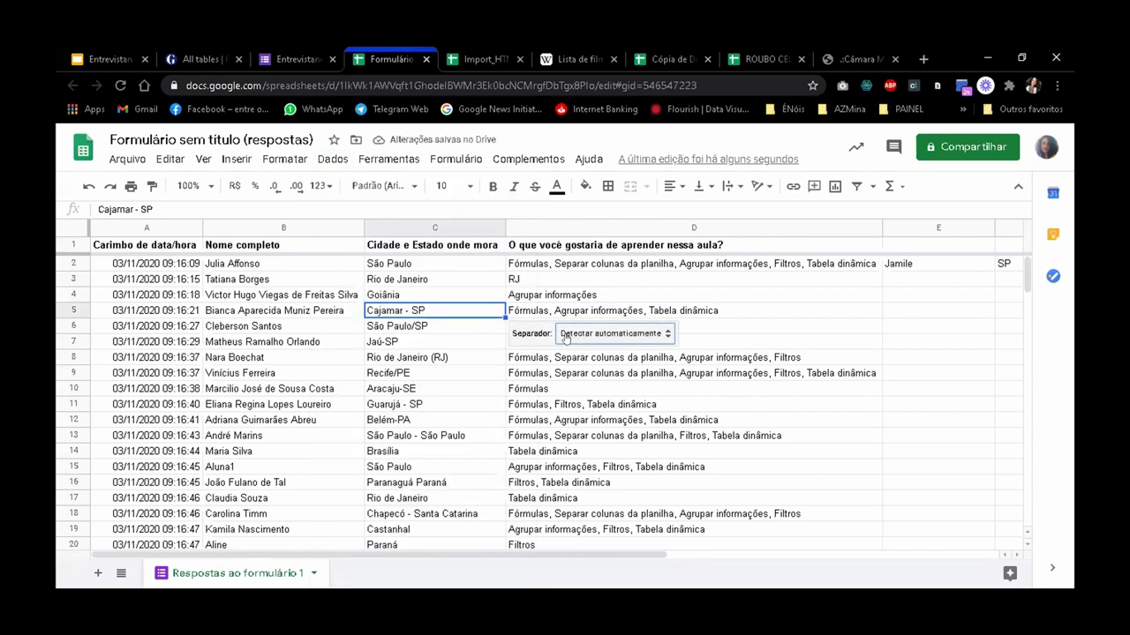
left_click(569, 334)
left_click(611, 468)
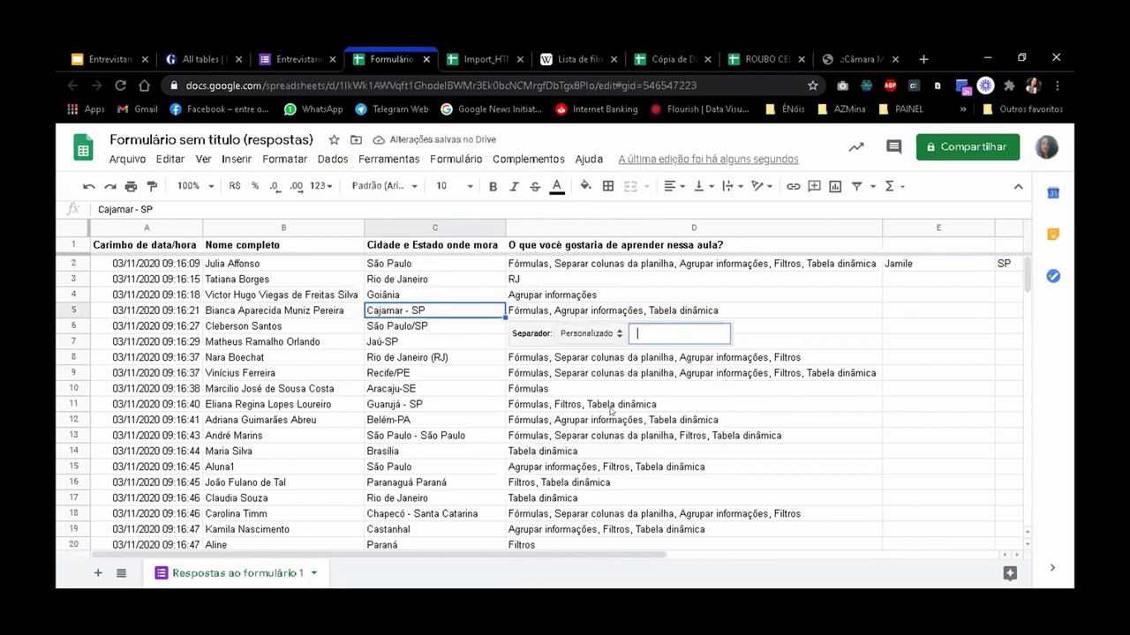
type("-")
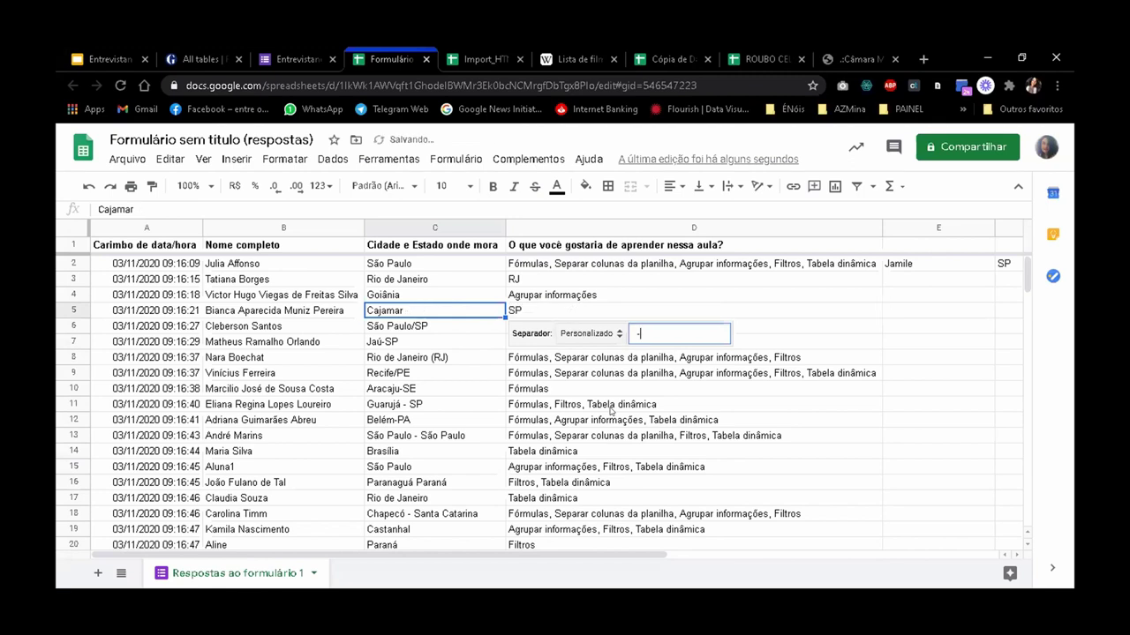
left_click(536, 312)
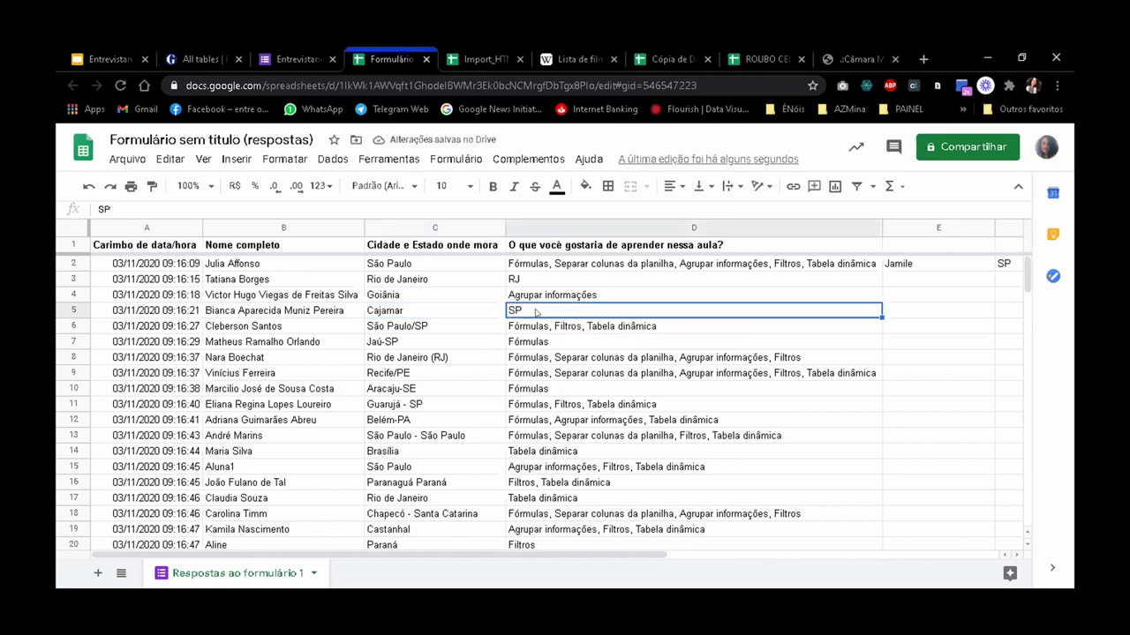
Review the split results and inspect the Pacajus - CE entry further down
left_click(477, 308)
left_click(520, 313)
scroll(494, 331, "down", 3)
scroll(487, 338, "up", 3)
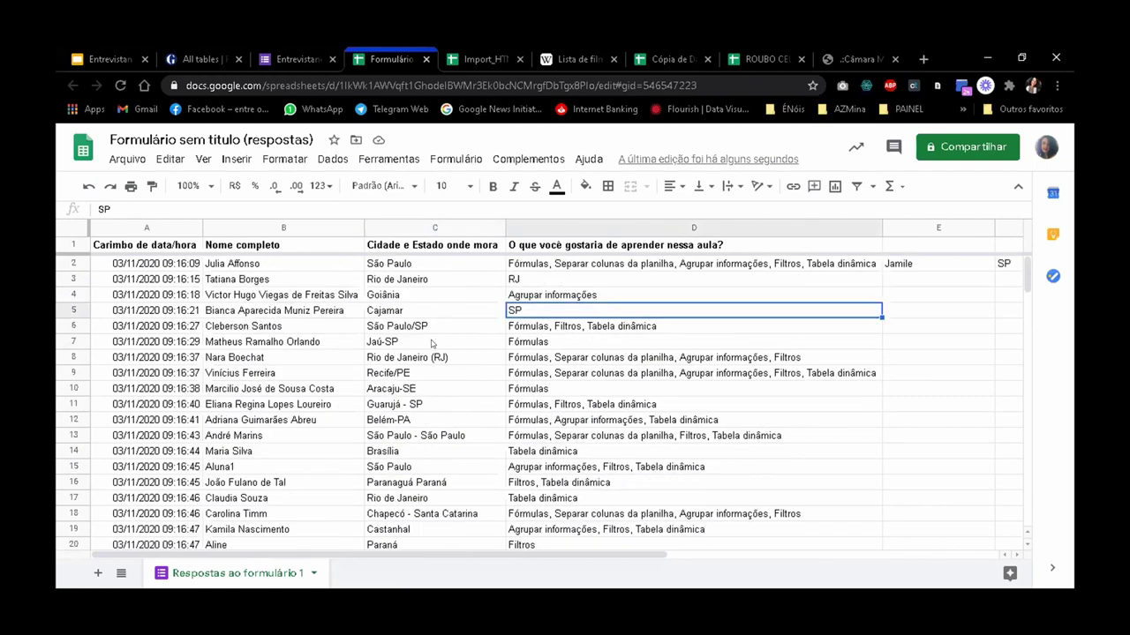
scroll(432, 353, "down", 5)
scroll(424, 388, "down", 5)
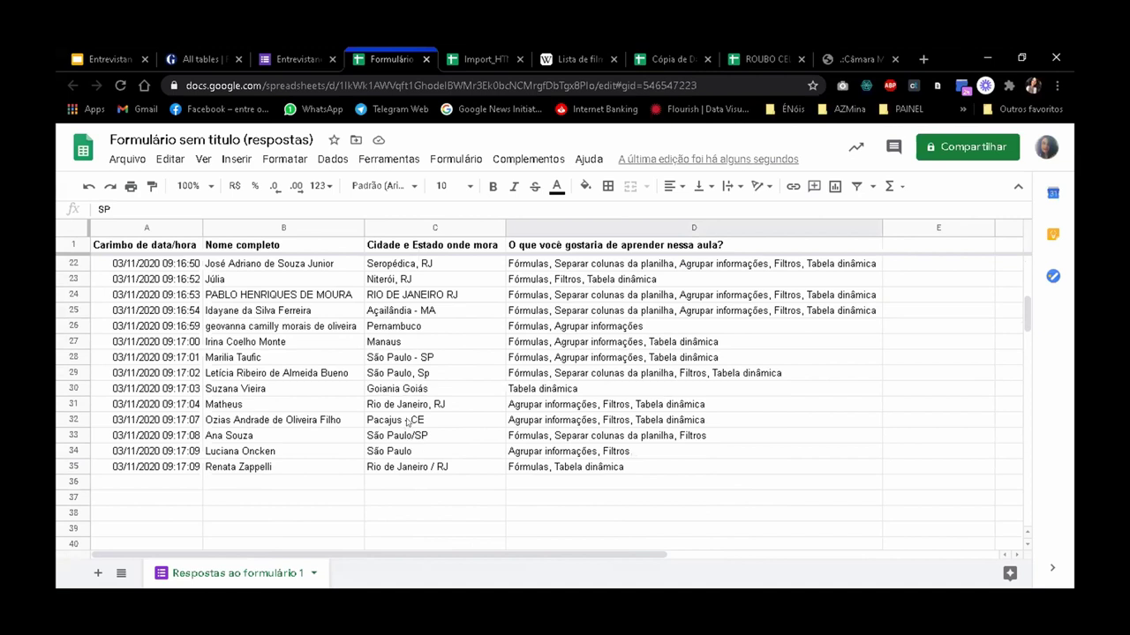
left_click(408, 422)
scroll(420, 411, "up", 5)
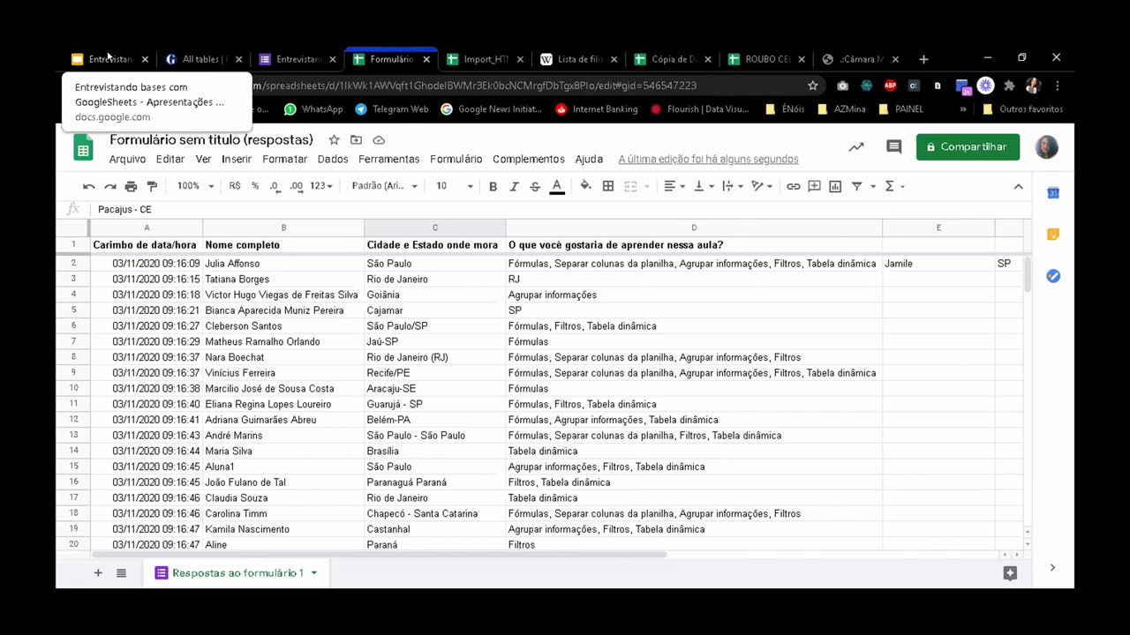
Glance at the formulas slide in the presentation, then return to the Cópia de Dadópolis spreadsheet
left_click(108, 58)
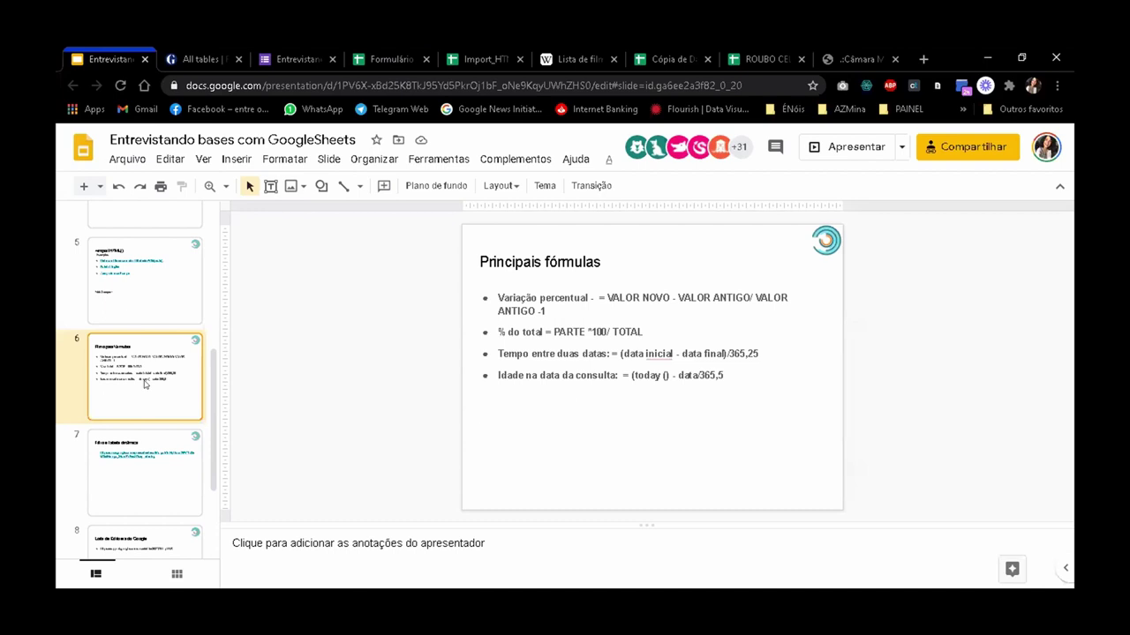
left_click(633, 74)
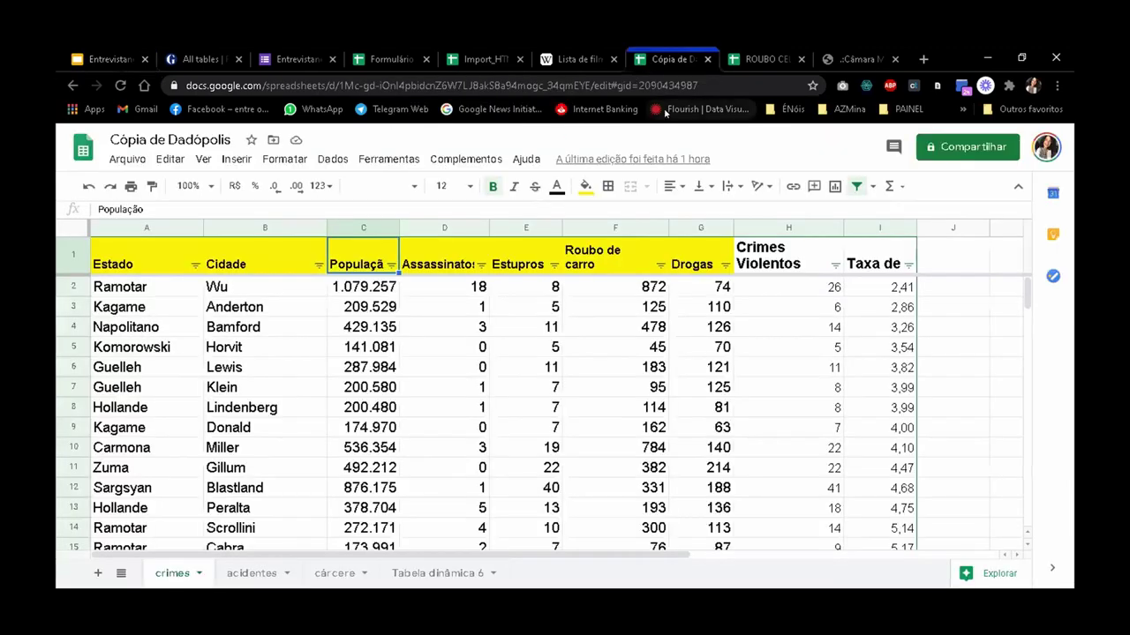
left_click(109, 59)
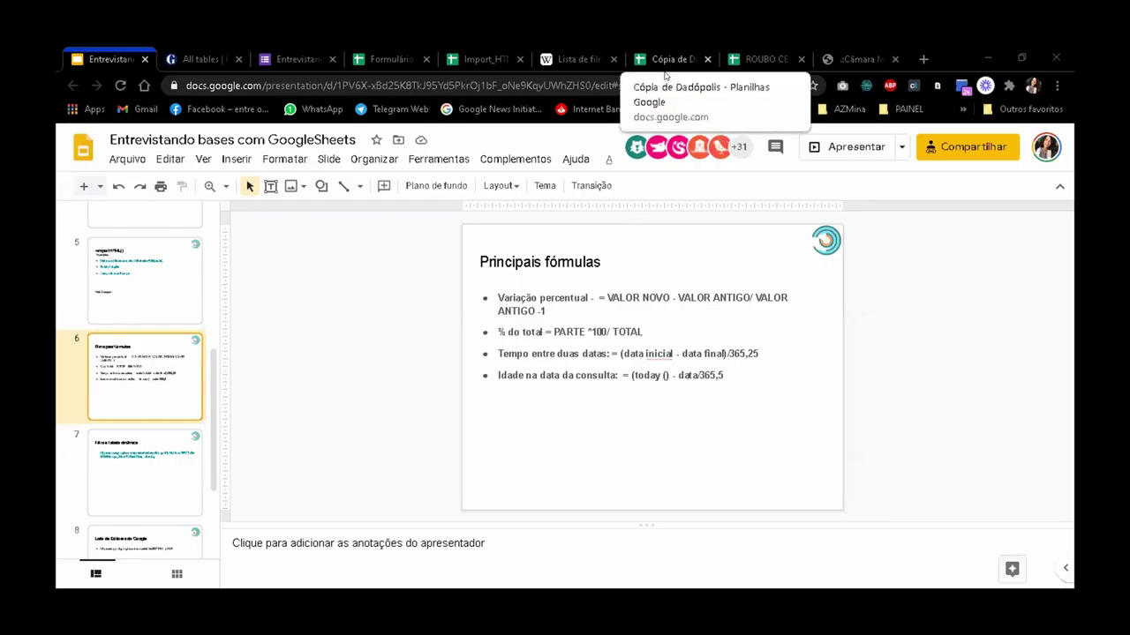
left_click(665, 62)
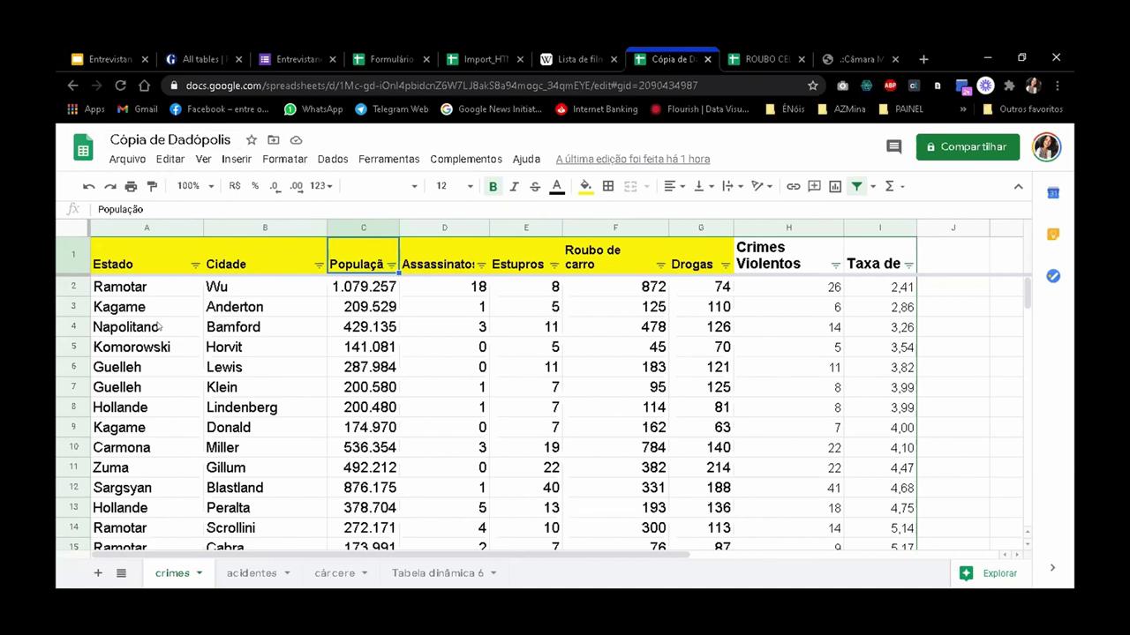
scroll(254, 368, "down", 1)
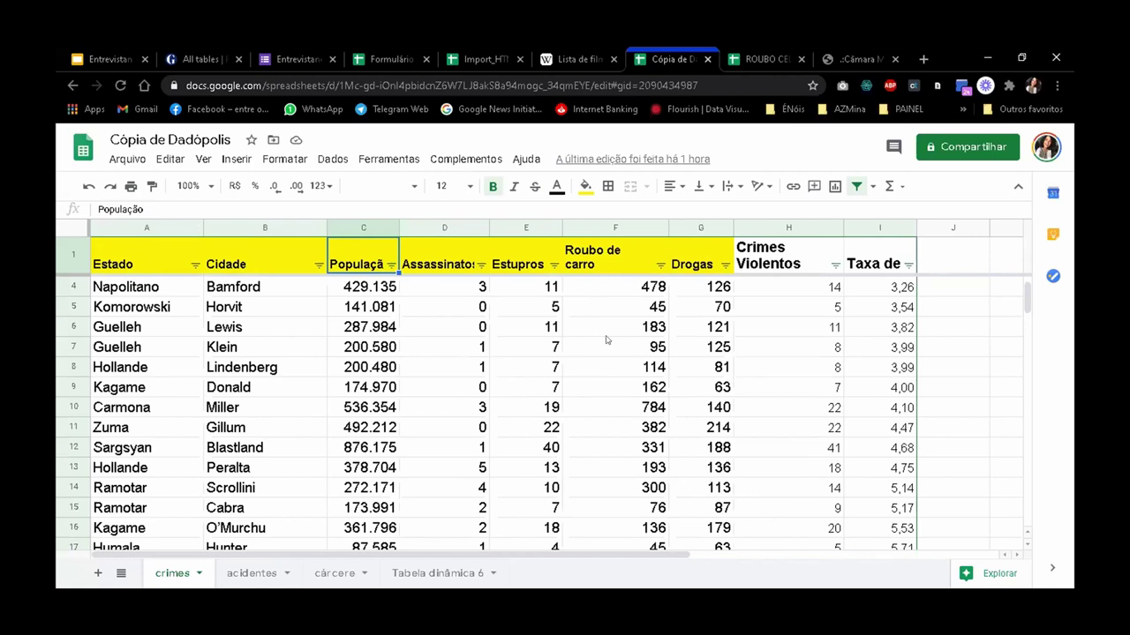
left_click(122, 255)
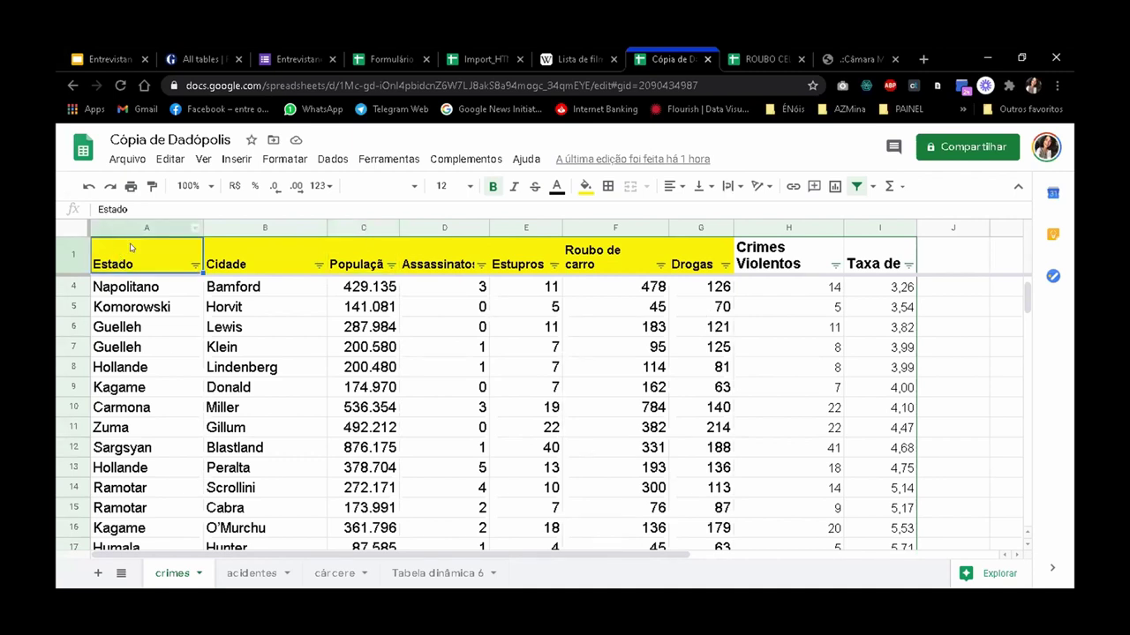
left_click_drag(130, 284, 133, 473)
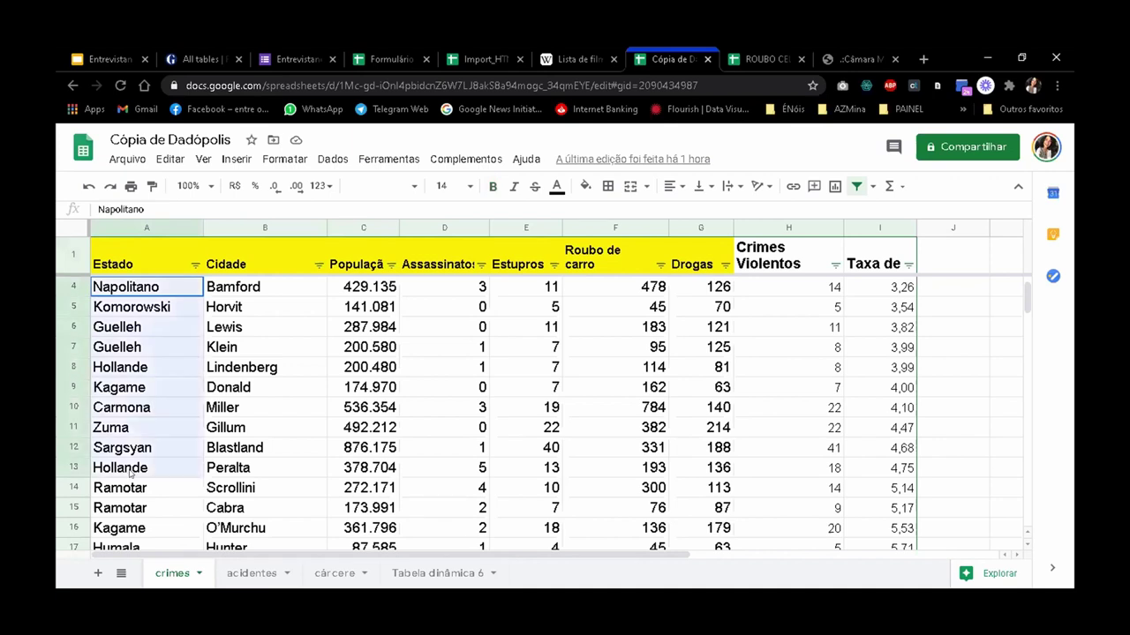
left_click(263, 265)
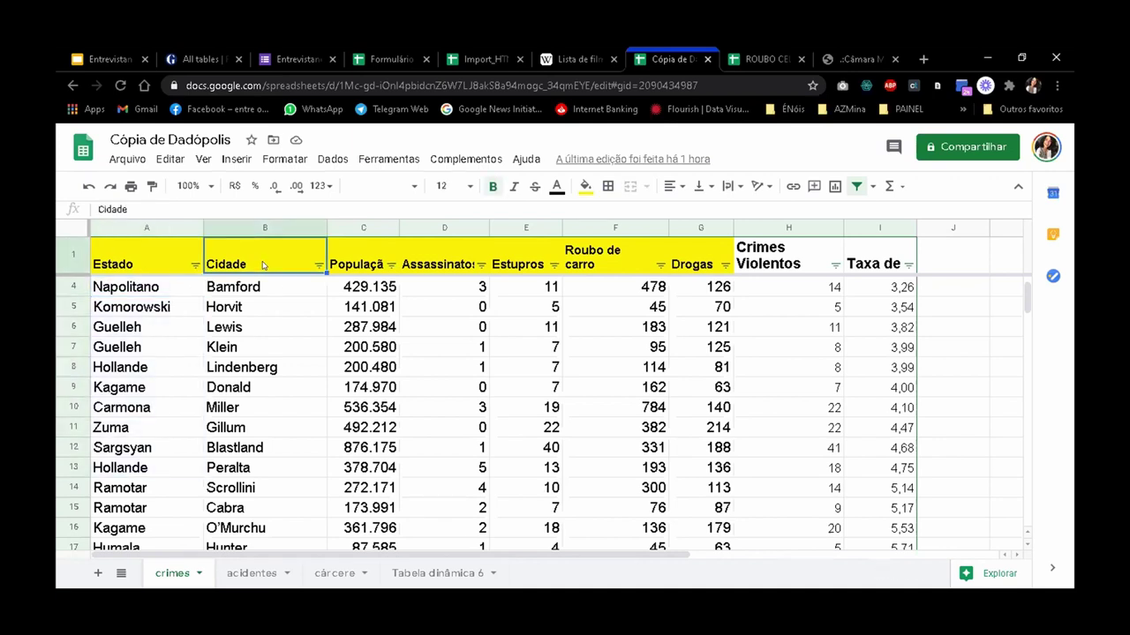
left_click(360, 258)
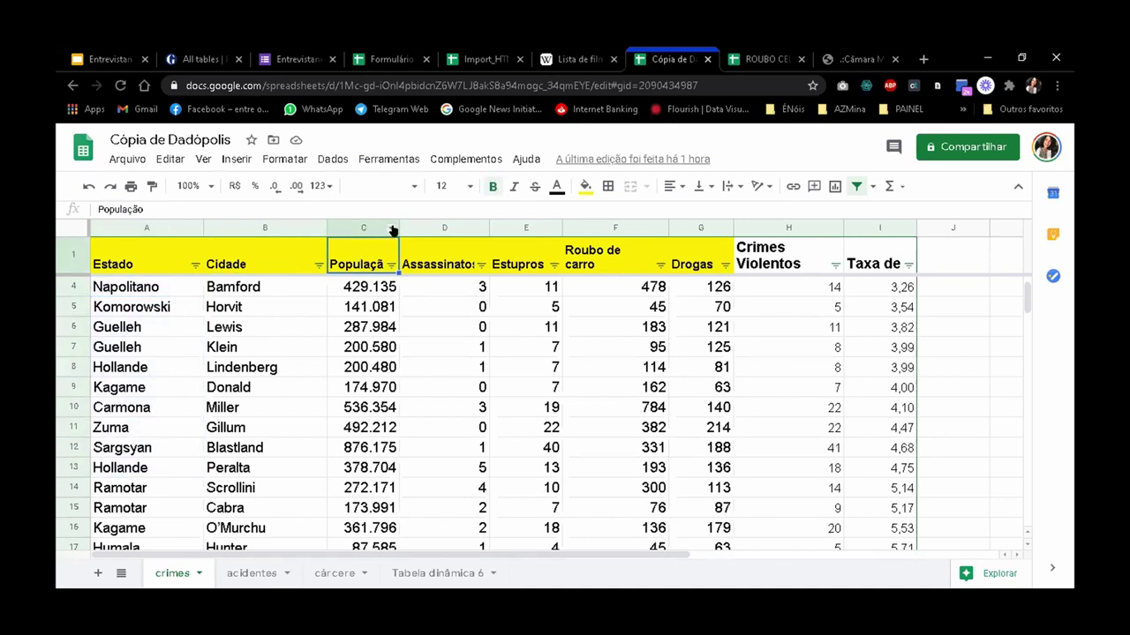
left_click_drag(395, 229, 414, 228)
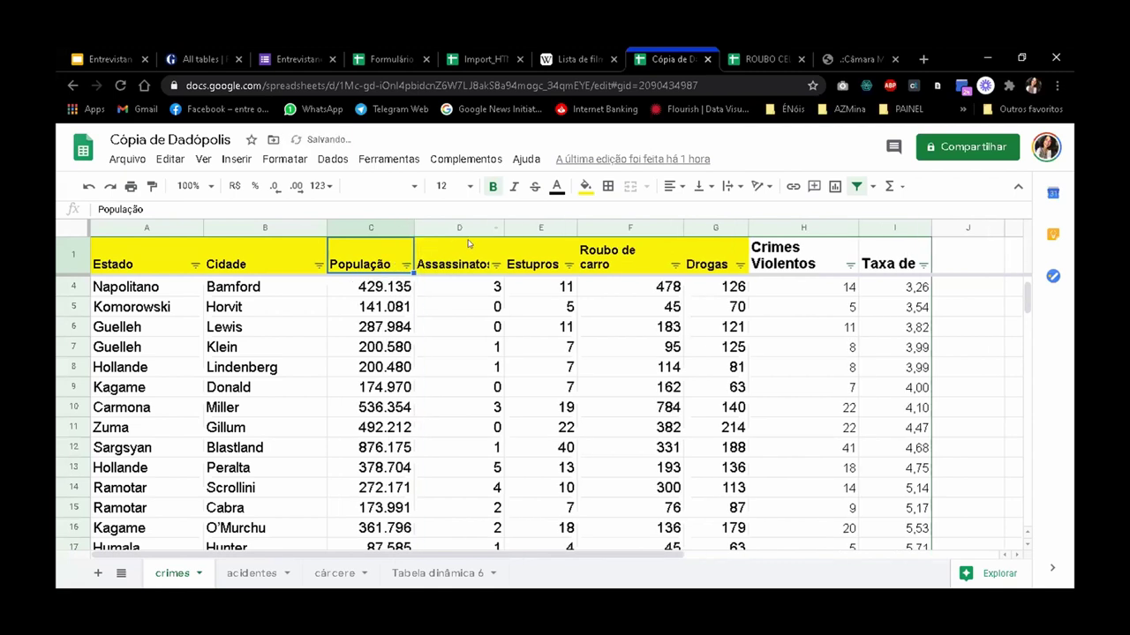
left_click_drag(504, 227, 512, 222)
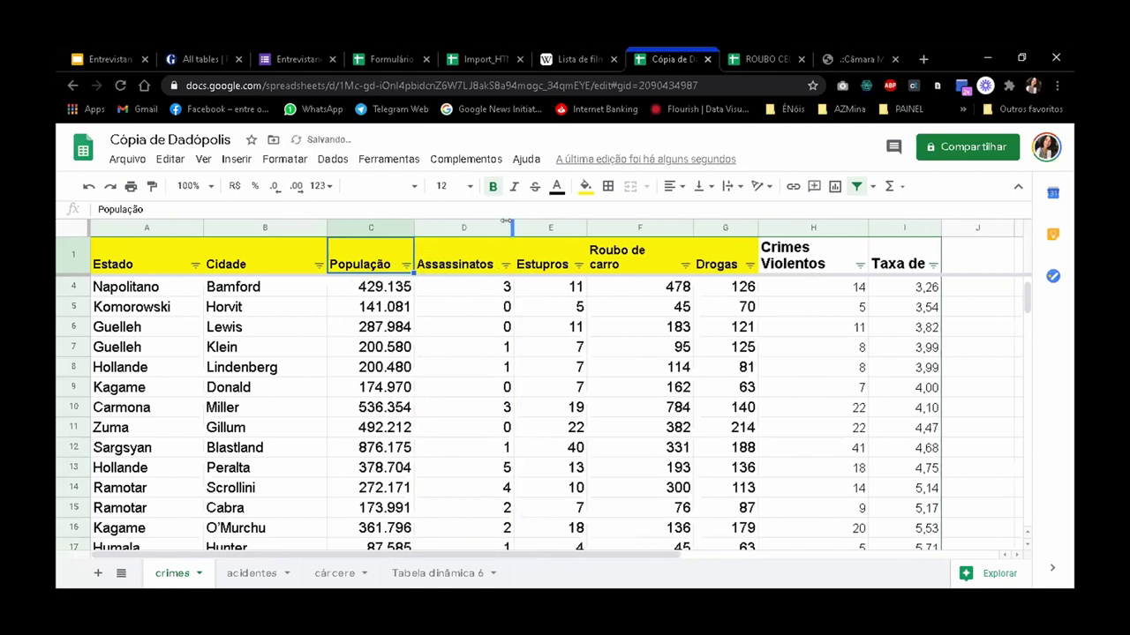
left_click(468, 265)
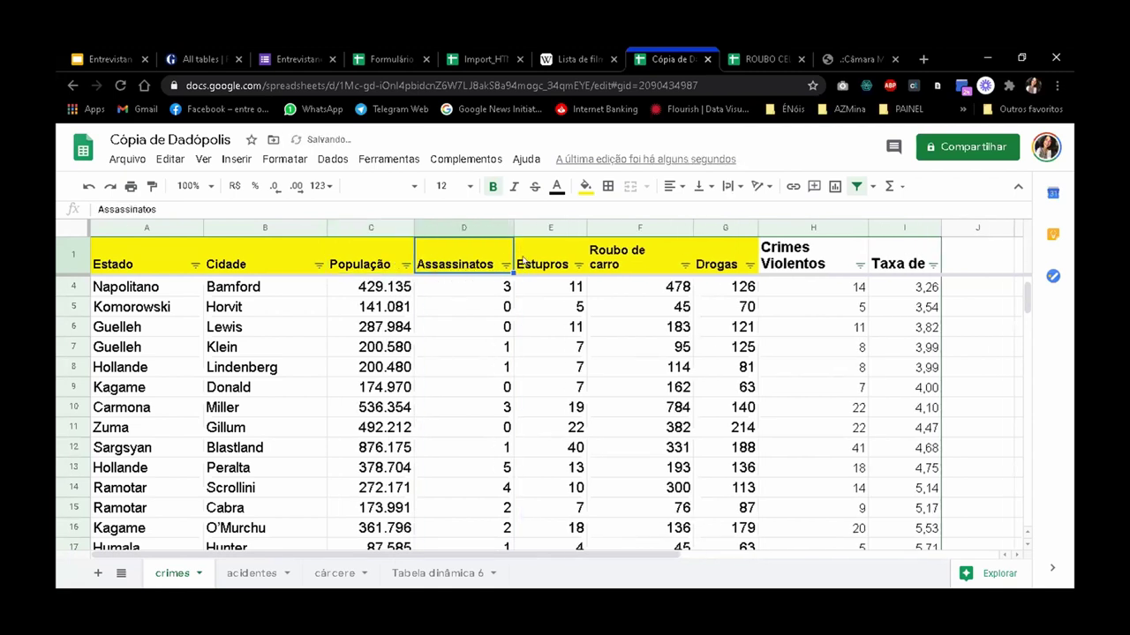
left_click(521, 262)
left_click(600, 261)
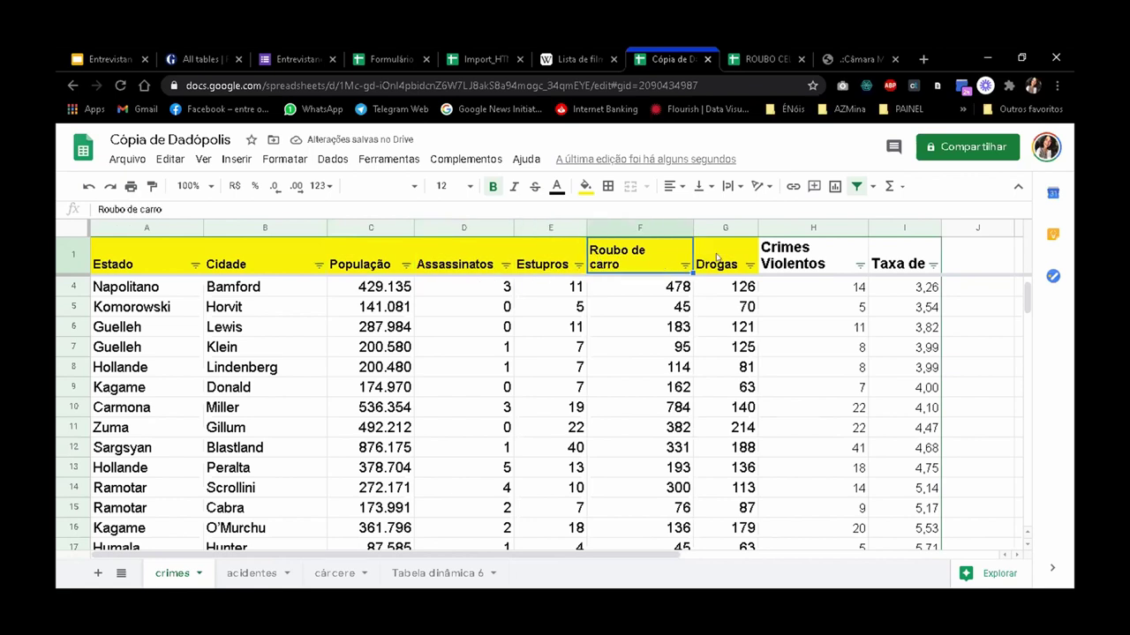
left_click(718, 257)
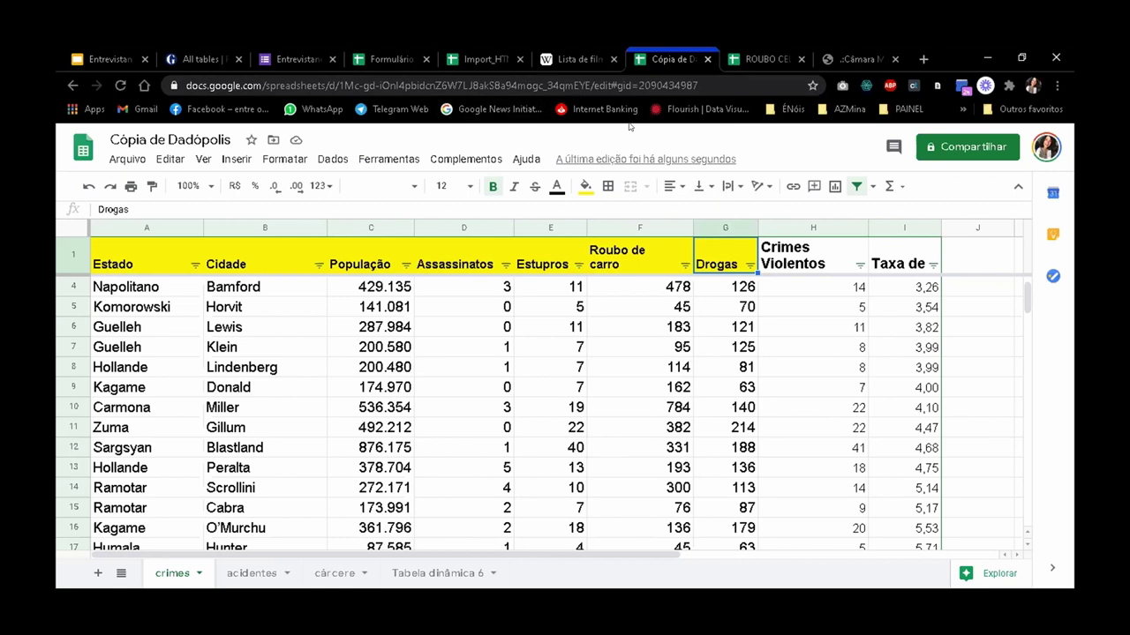
Clear the existing Crimes Violentos sums from H2 down to H104
left_click(813, 283)
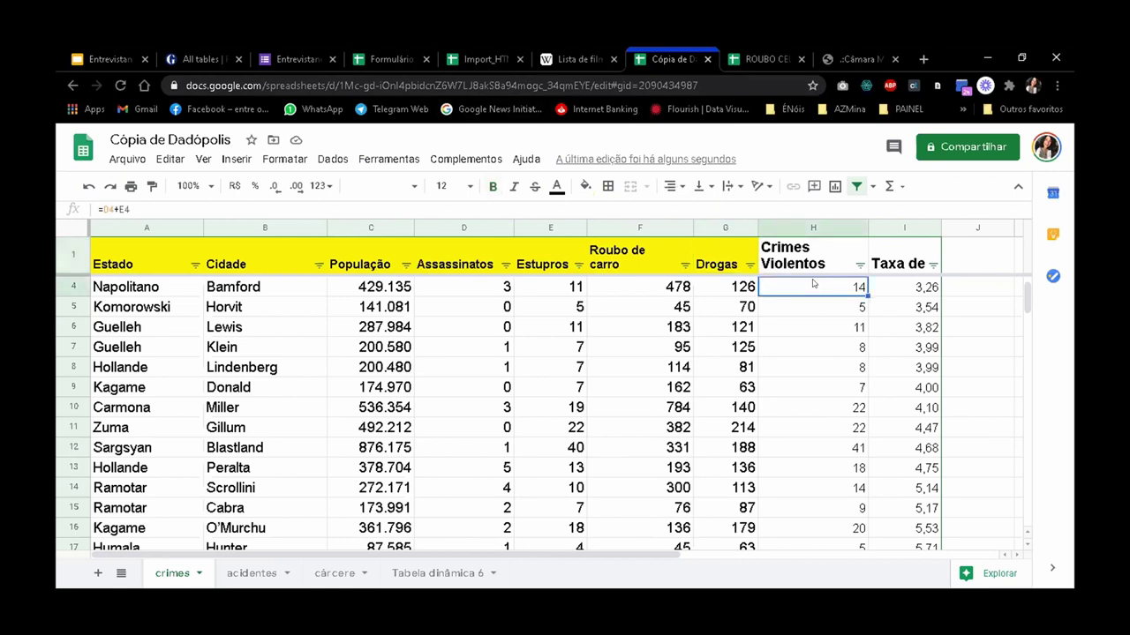
key("Delete")
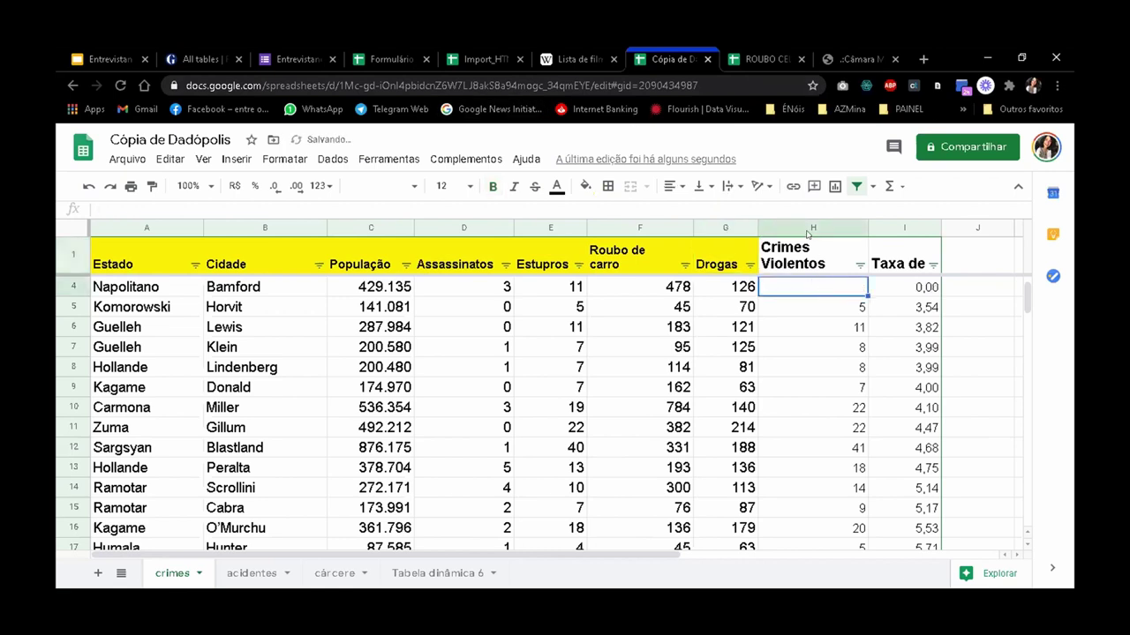
left_click(800, 226)
left_click(819, 282)
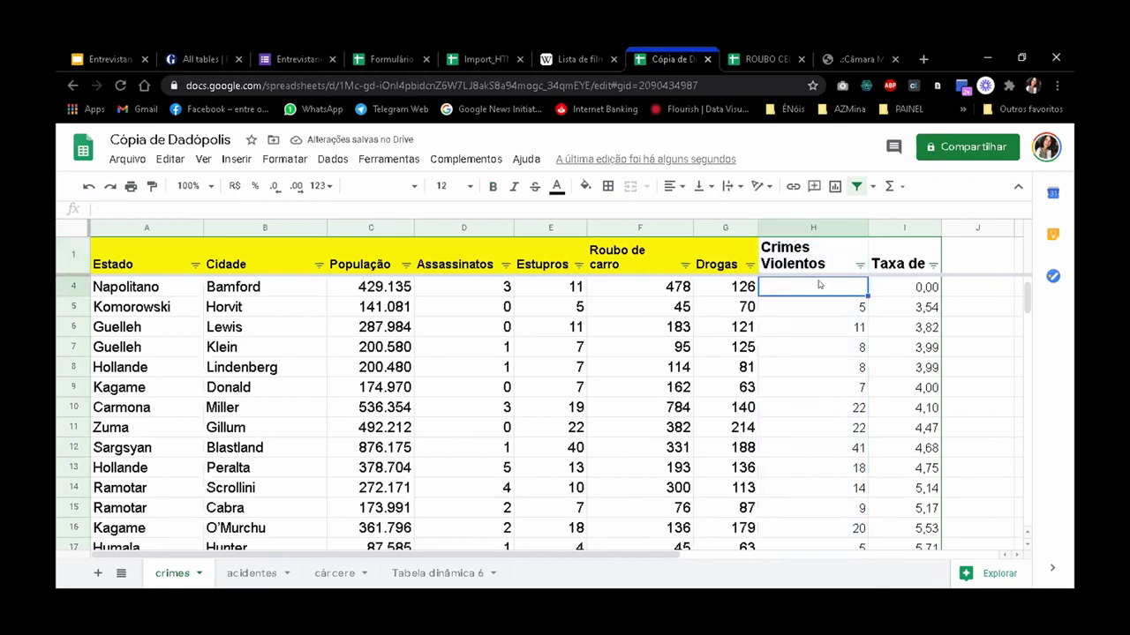
key("ctrl+shift+Down")
key("ctrl+shift+Down")
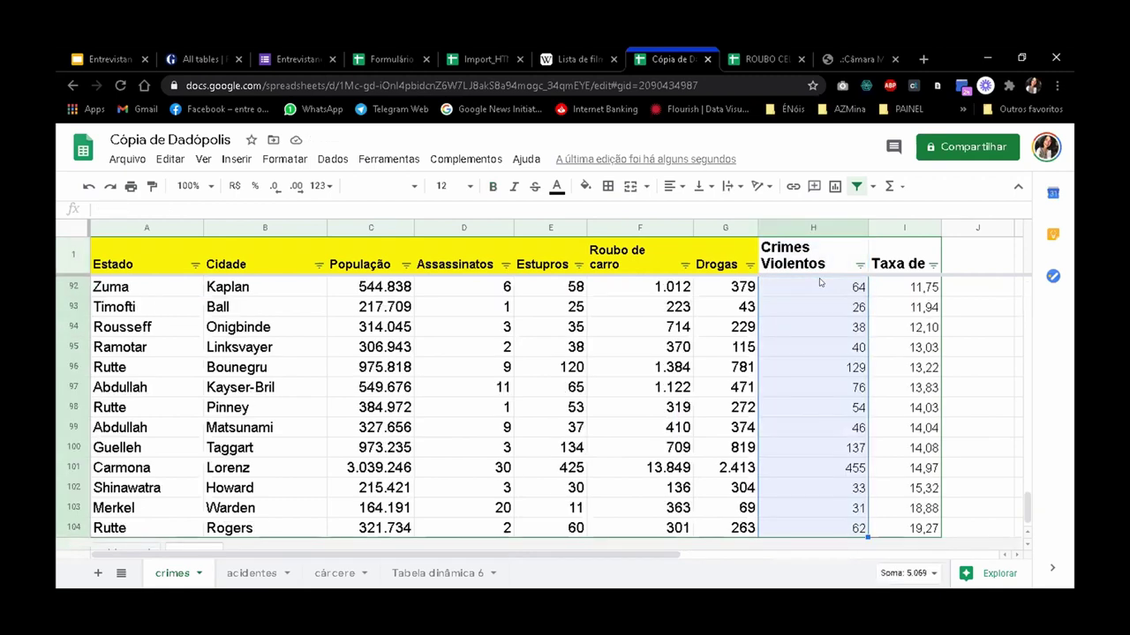
key("Delete")
scroll(841, 301, "up", 6)
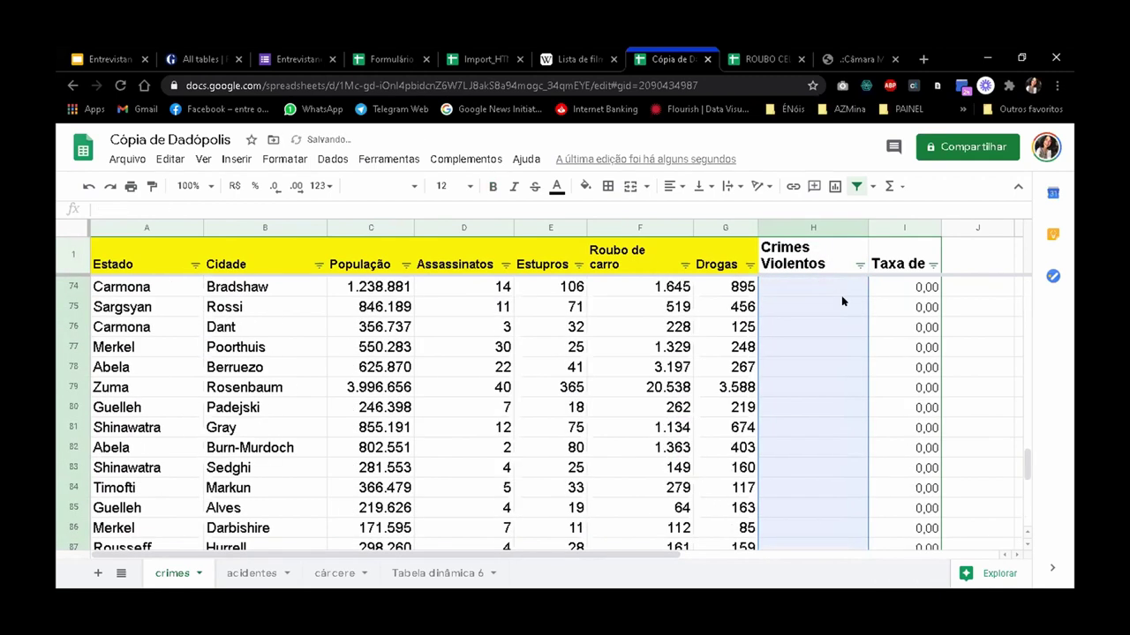
scroll(841, 301, "up", 15)
left_click(822, 292)
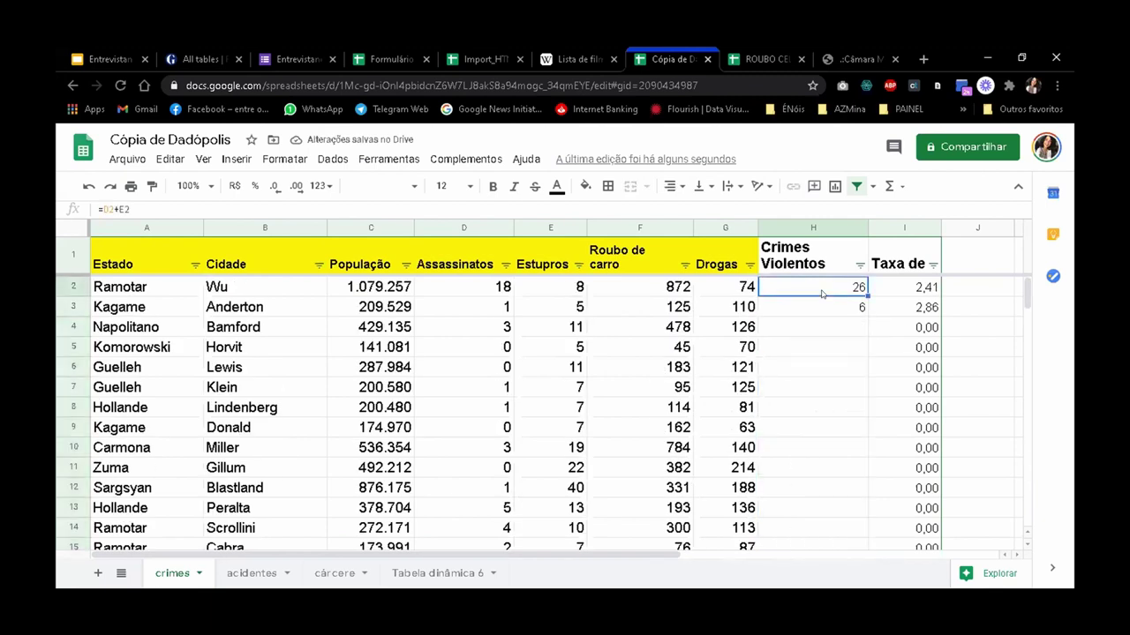
key("Delete")
left_click(824, 309)
key("Delete")
Enter =D2+E2 in H2 to total Assassinatos and Estupros, giving 26
left_click(811, 290)
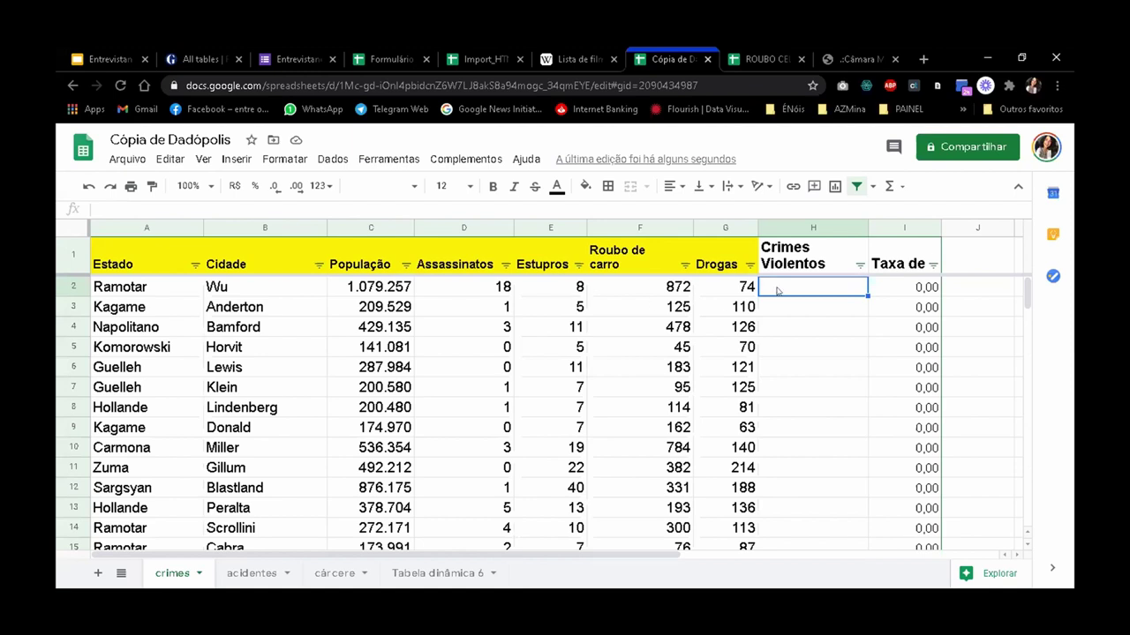
type("=")
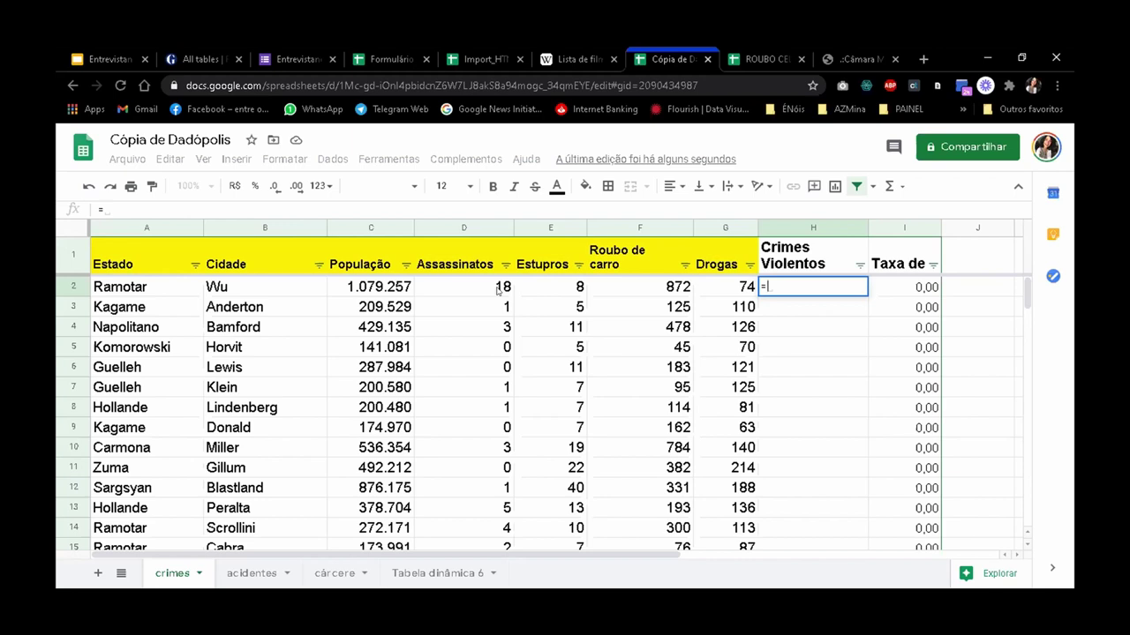
left_click(499, 290)
type("+")
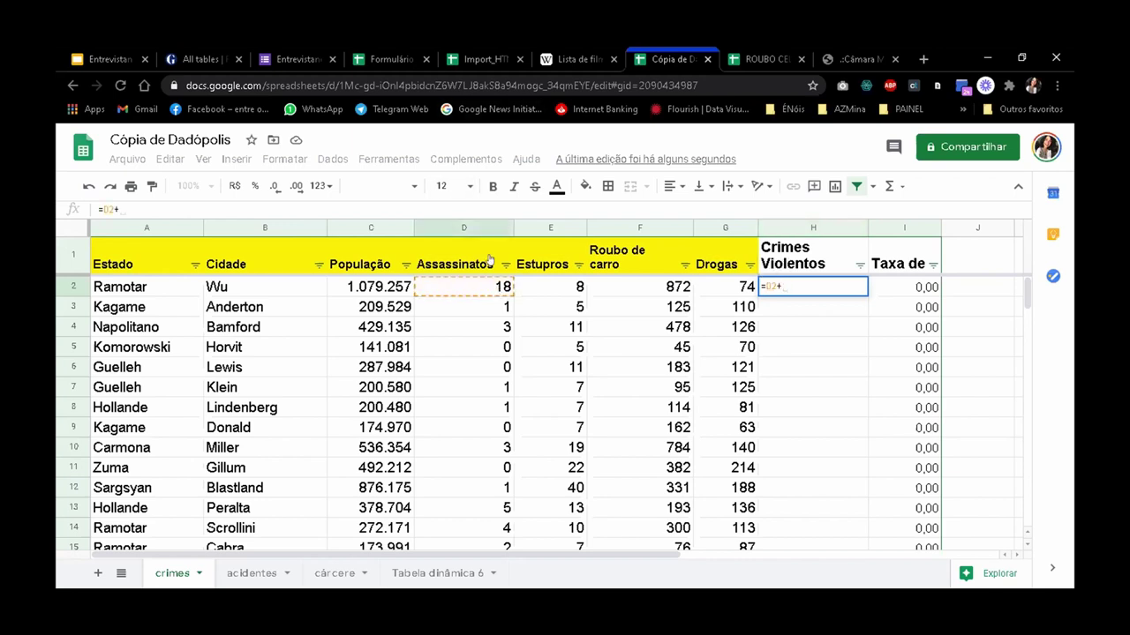
left_click(551, 290)
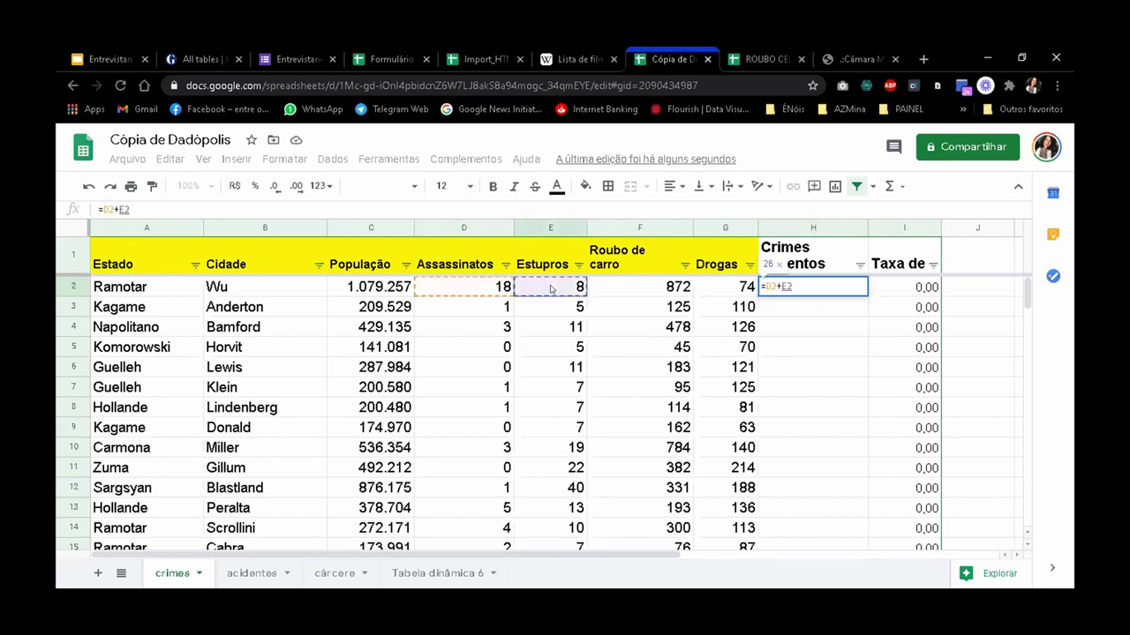
key("Return")
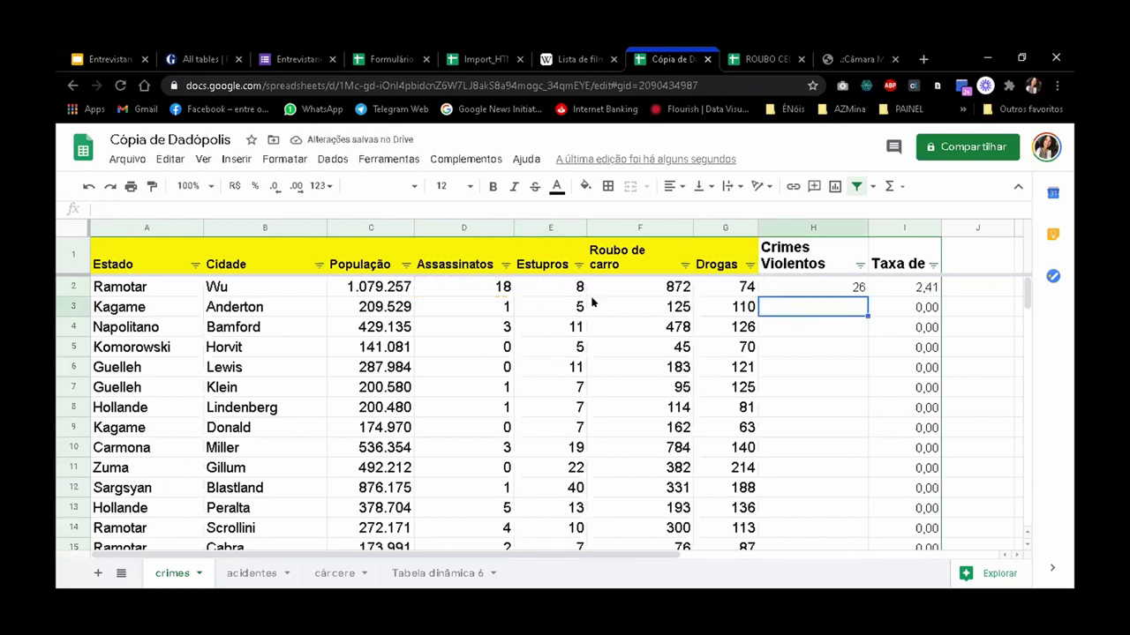
Show the Filtro e tabela dinâmica slide in the presentation, then return to the spreadsheet
left_click(122, 58)
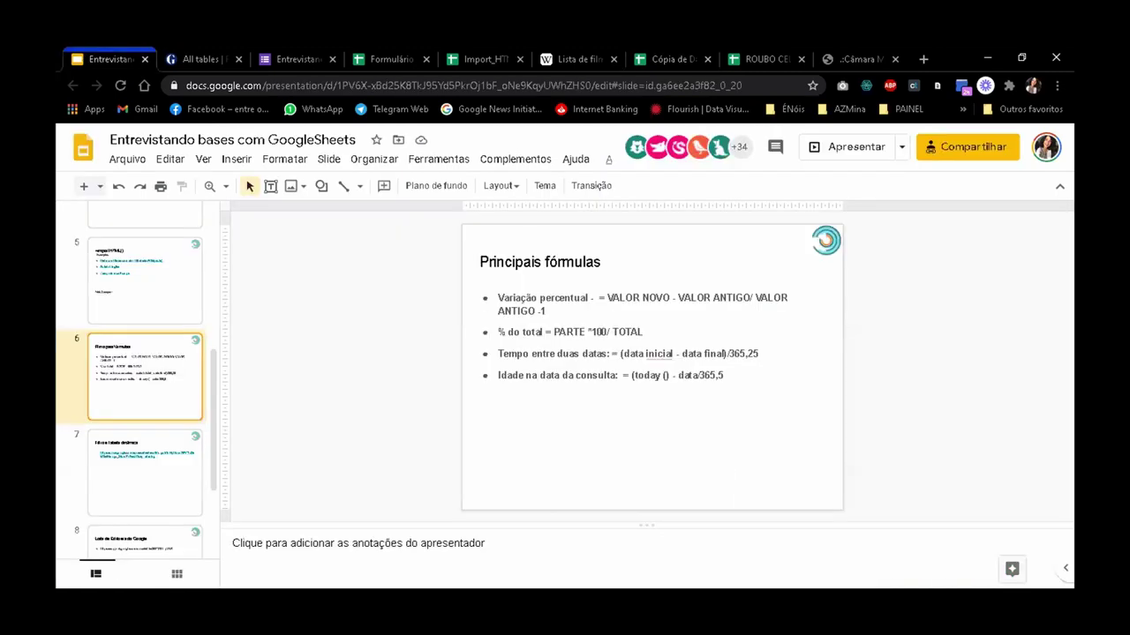
left_click(118, 473)
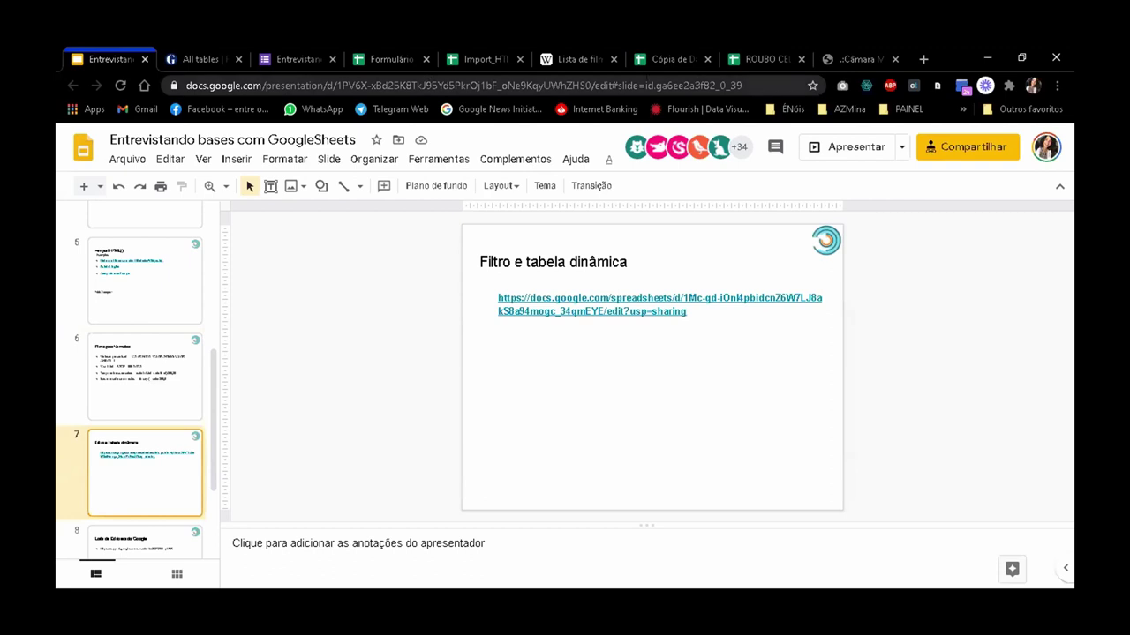
left_click(667, 59)
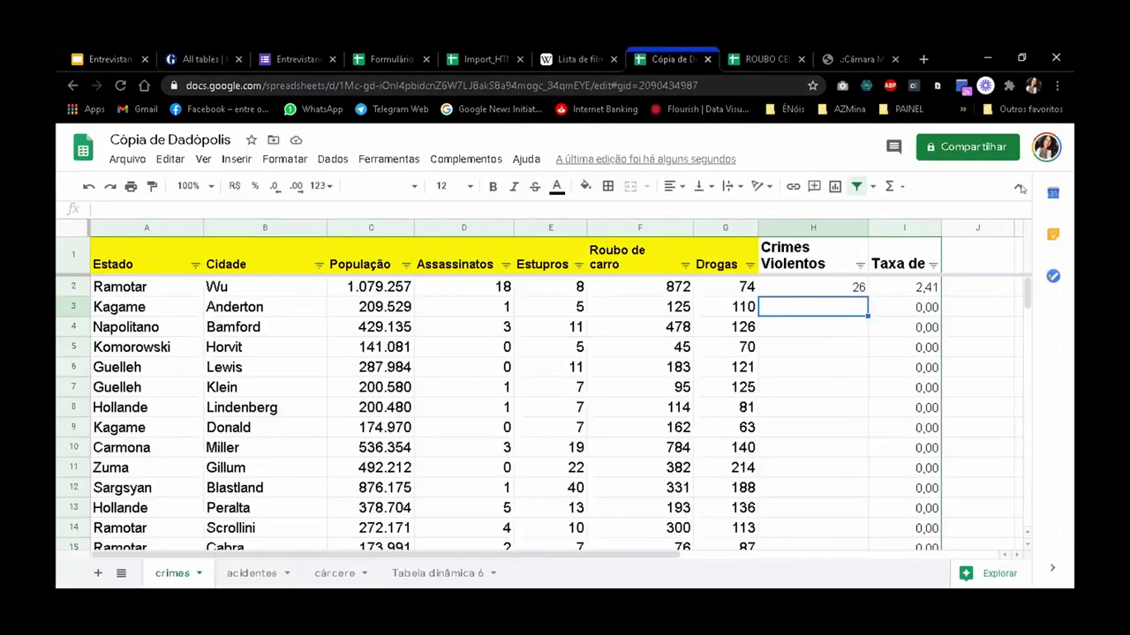
Change the spreadsheet's sharing to anyone with the link can view
left_click(978, 148)
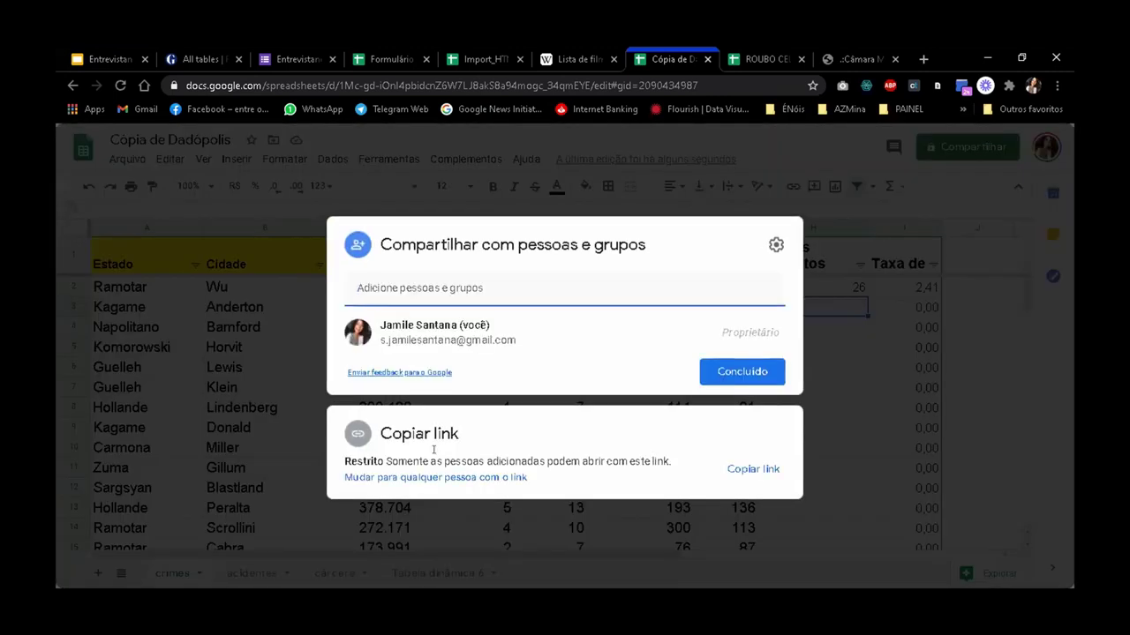
left_click(394, 476)
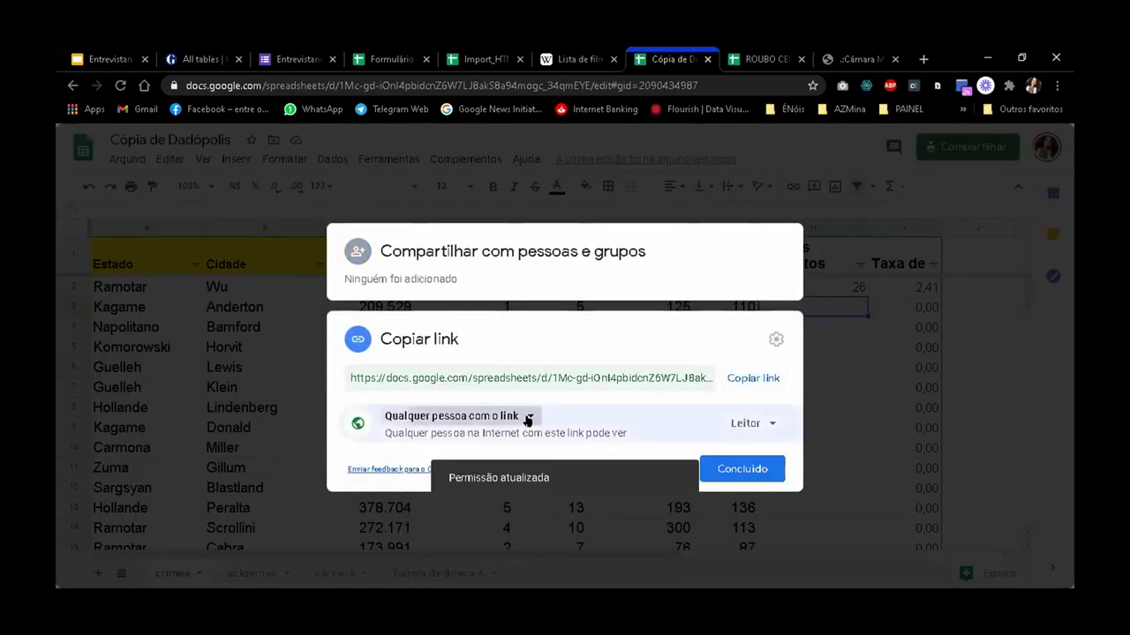
left_click(527, 420)
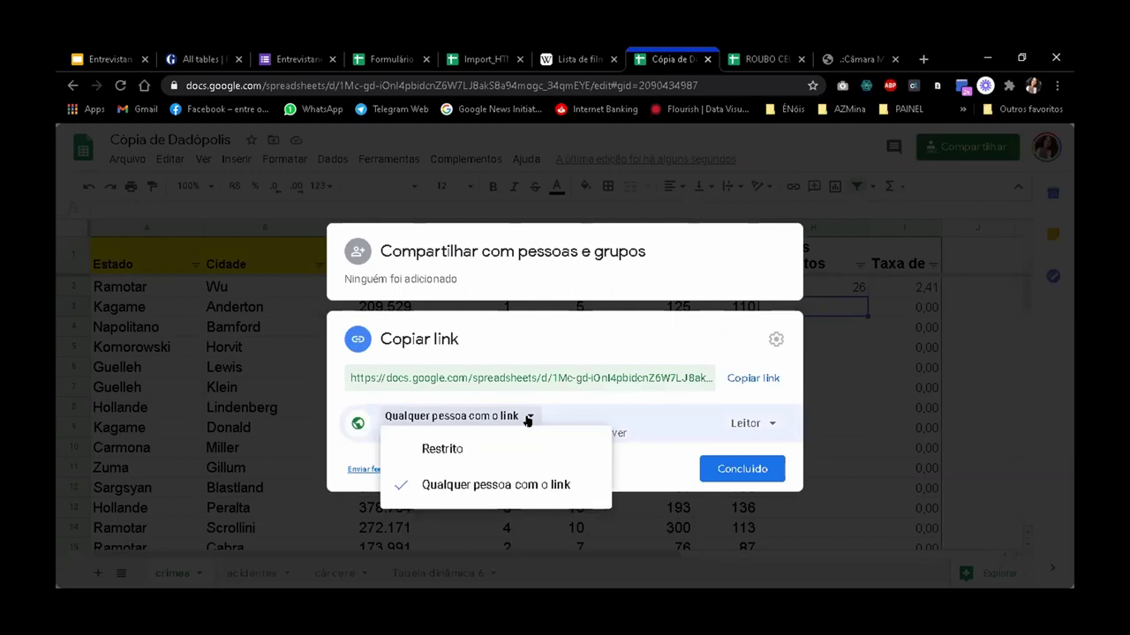
left_click(444, 488)
left_click(733, 470)
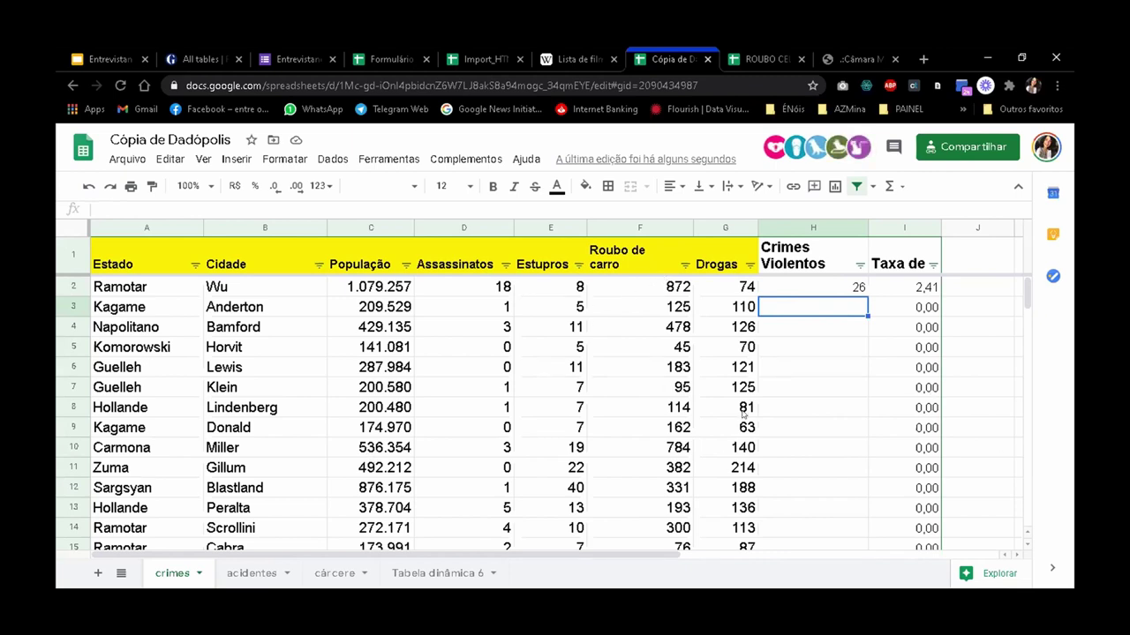
Delete the D2+E2 sum from H2, leaving Crimes Violentos empty
left_click(797, 294)
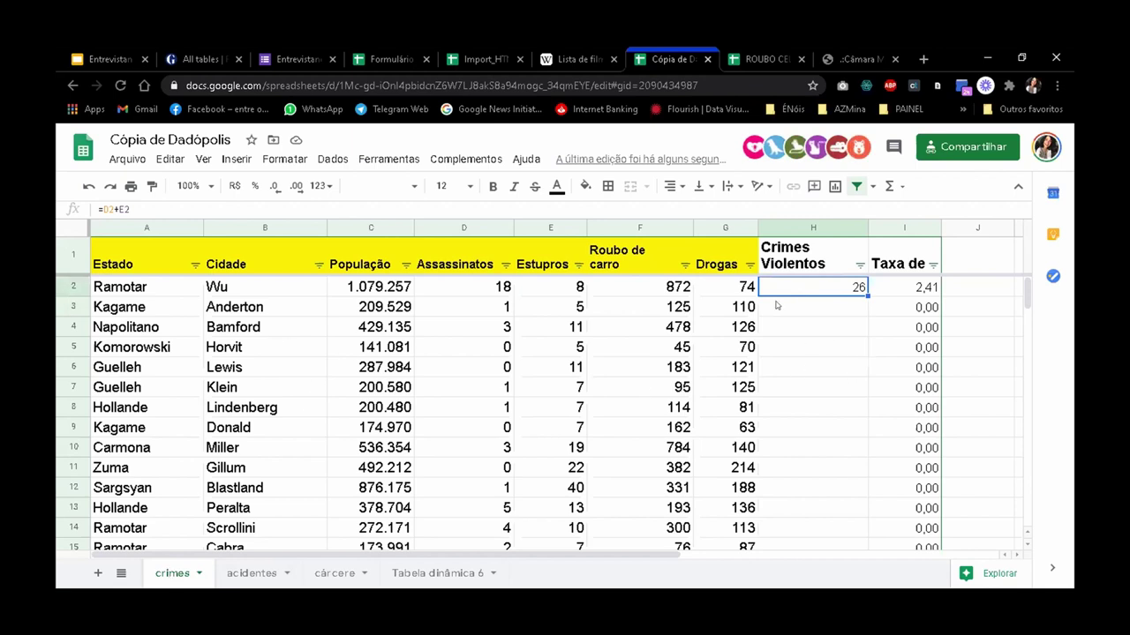
left_click_drag(799, 291, 798, 307)
left_click(798, 285)
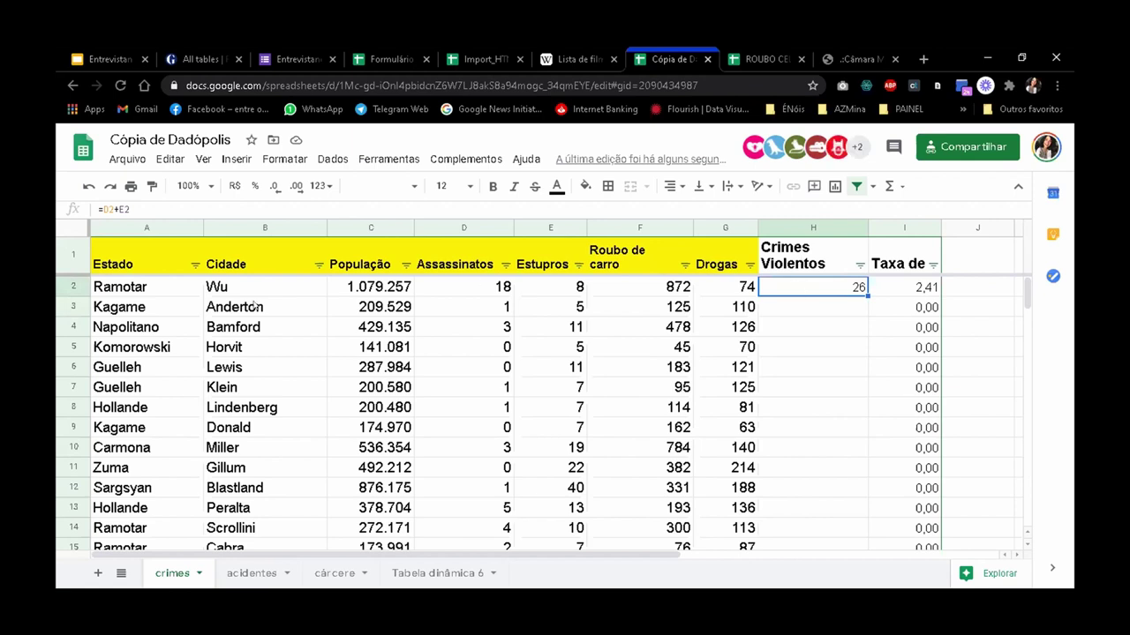
left_click_drag(857, 297, 834, 307)
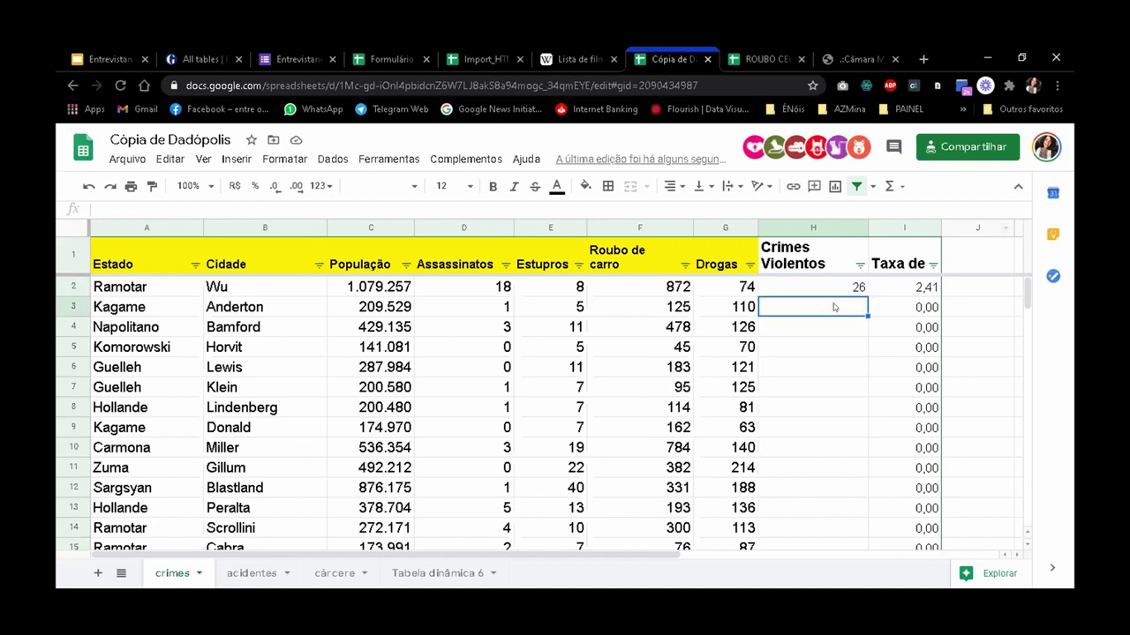
left_click(824, 283)
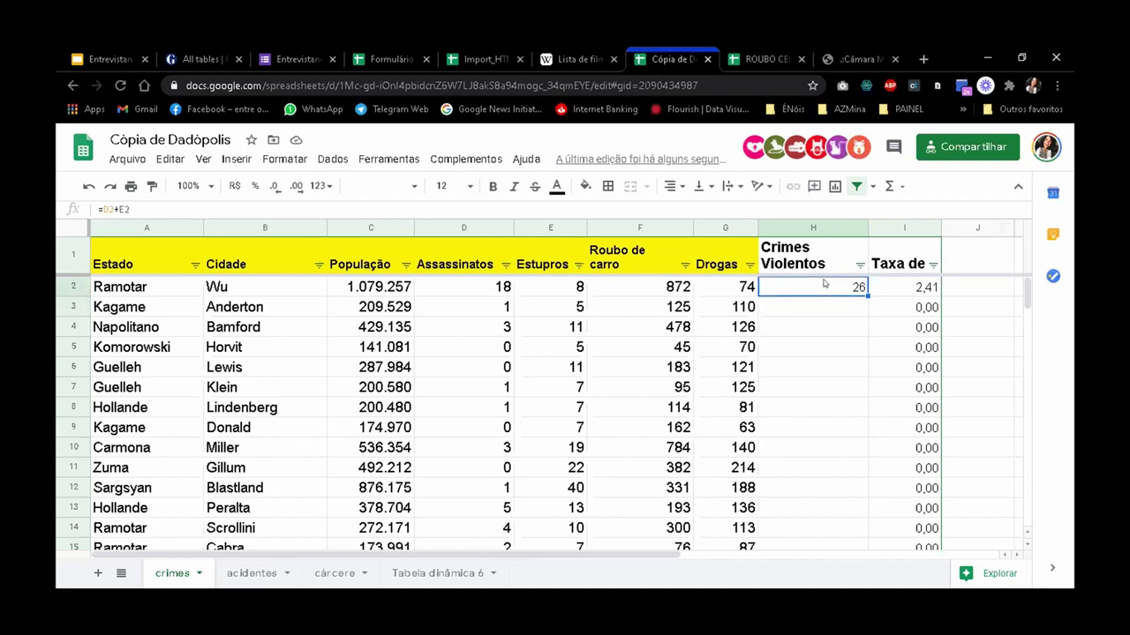
key("Delete")
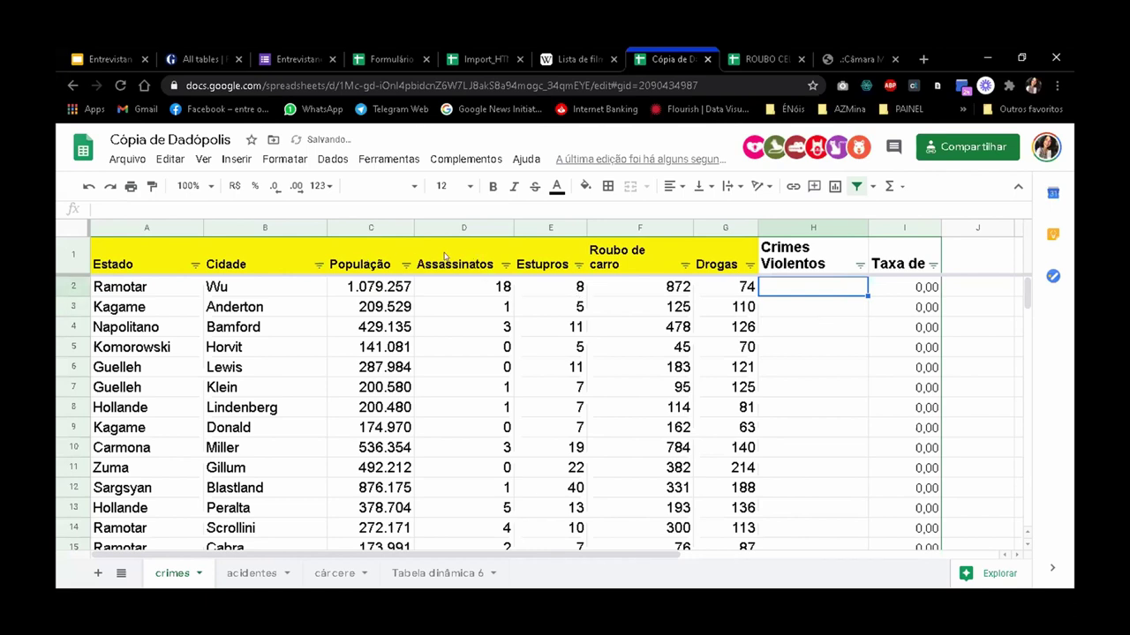
Select the Drogas column (G) and bring up its context menu
left_click(455, 228)
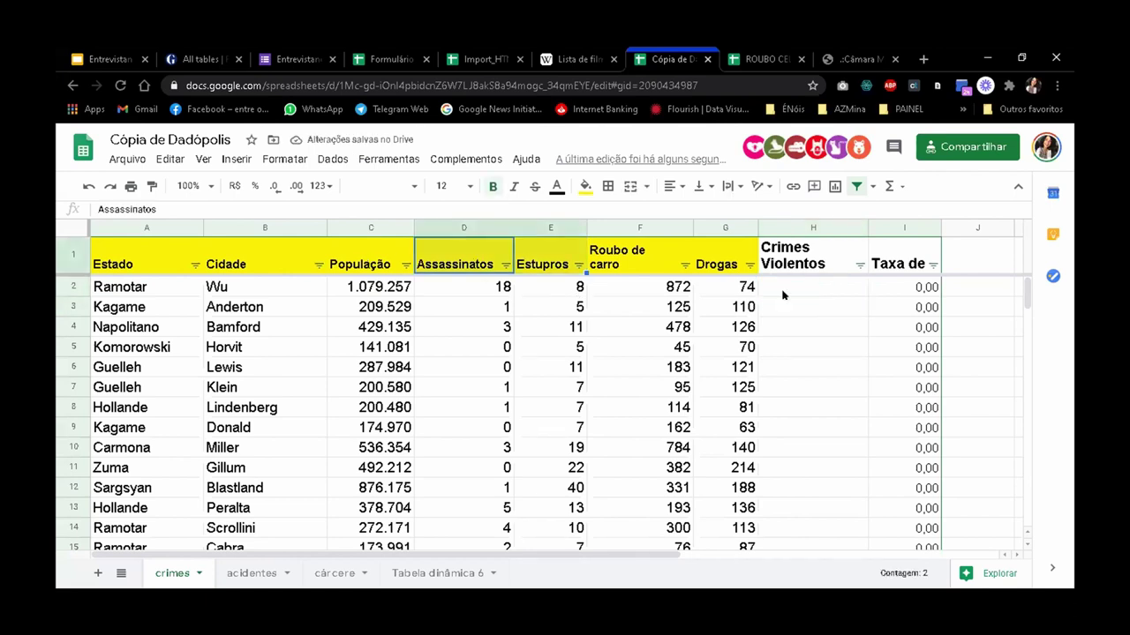
left_click(793, 222)
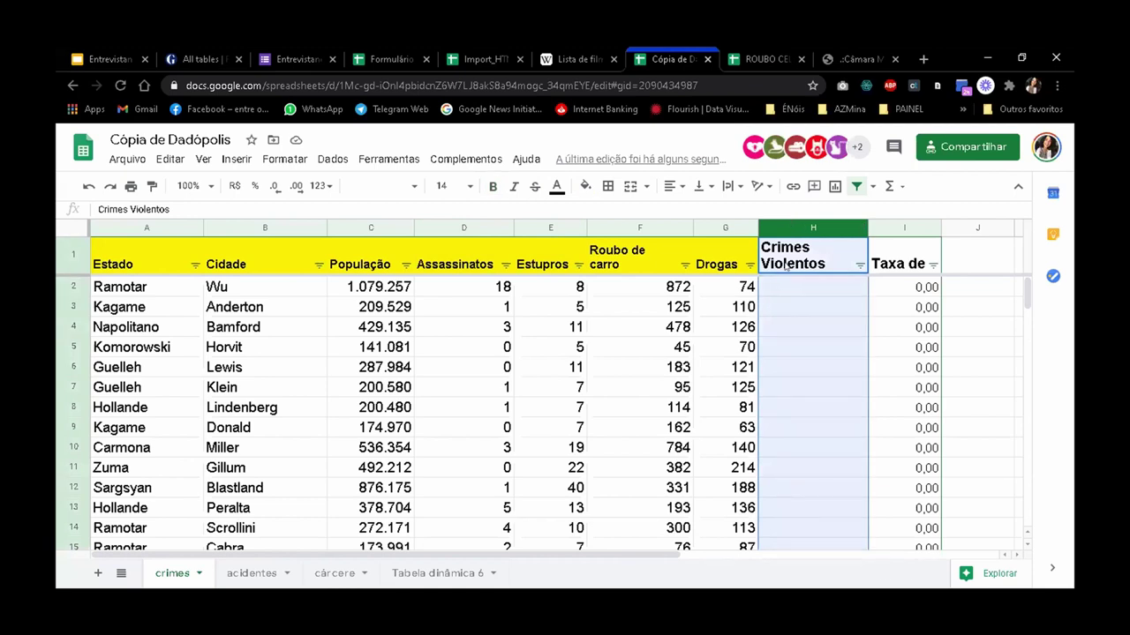
left_click(785, 264)
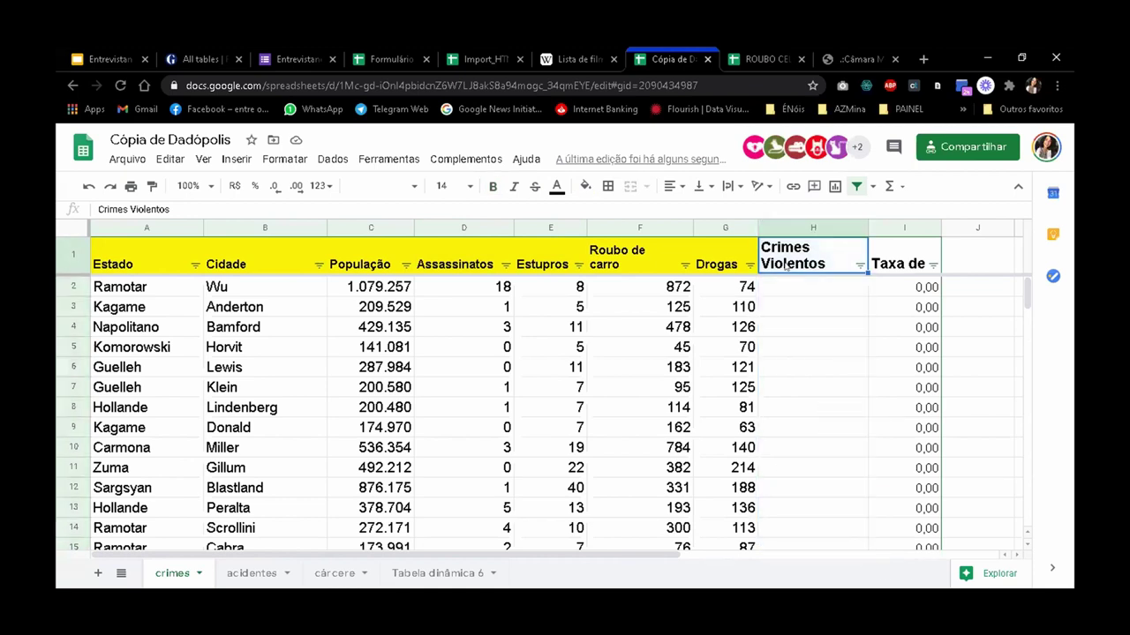
left_click(716, 226)
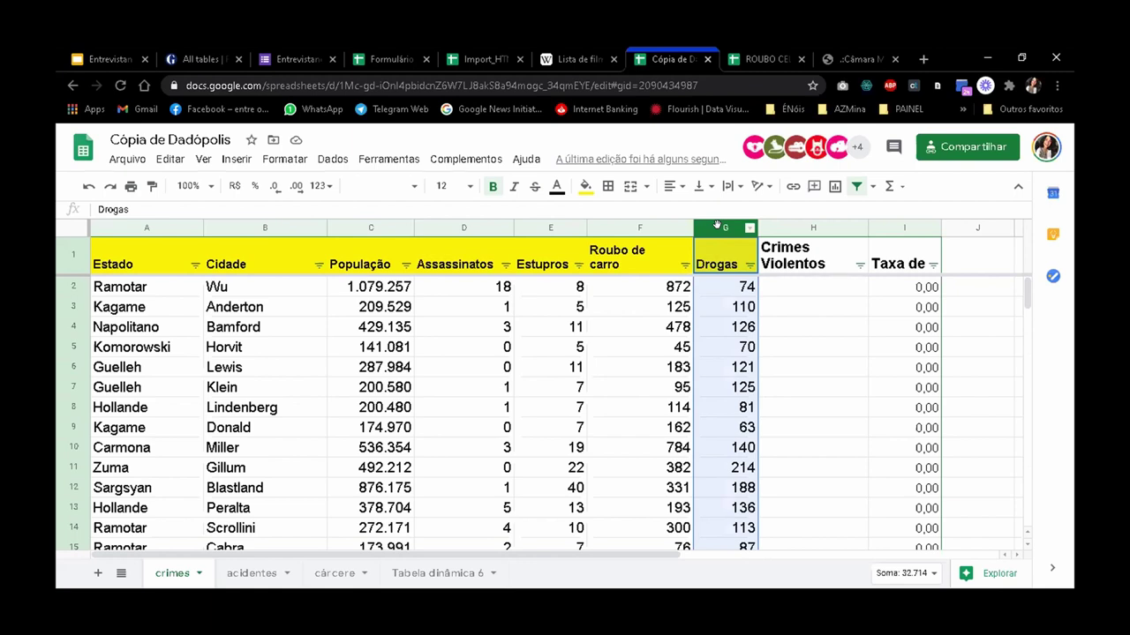
right_click(717, 227)
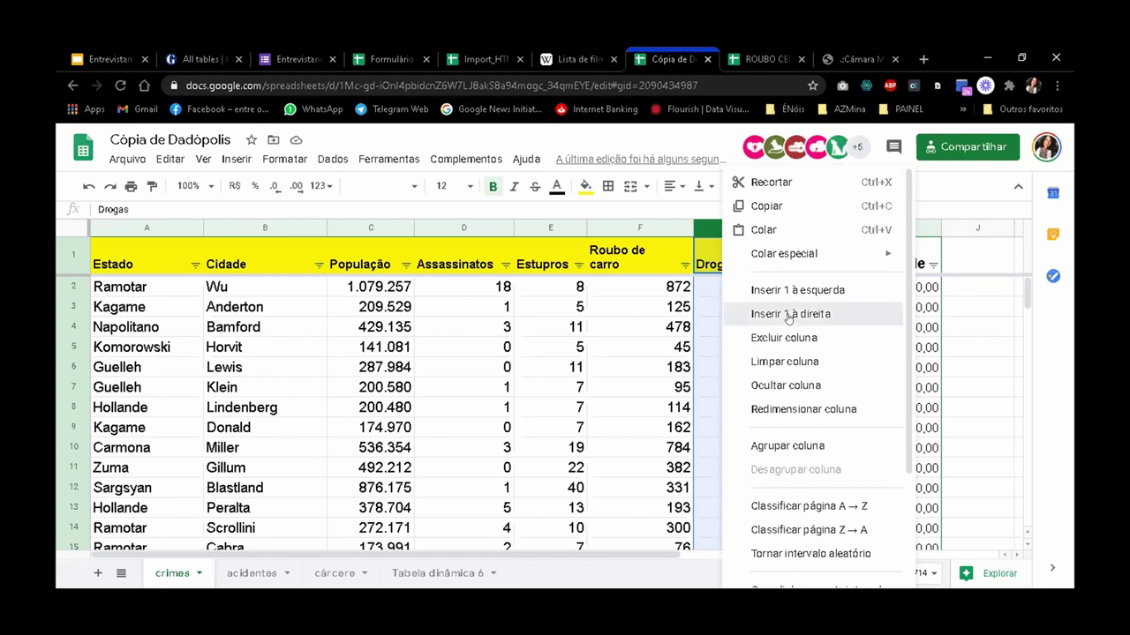
Insert a new column H right of Drogas, headed 'Crimes violentos', widened to fit
left_click(789, 316)
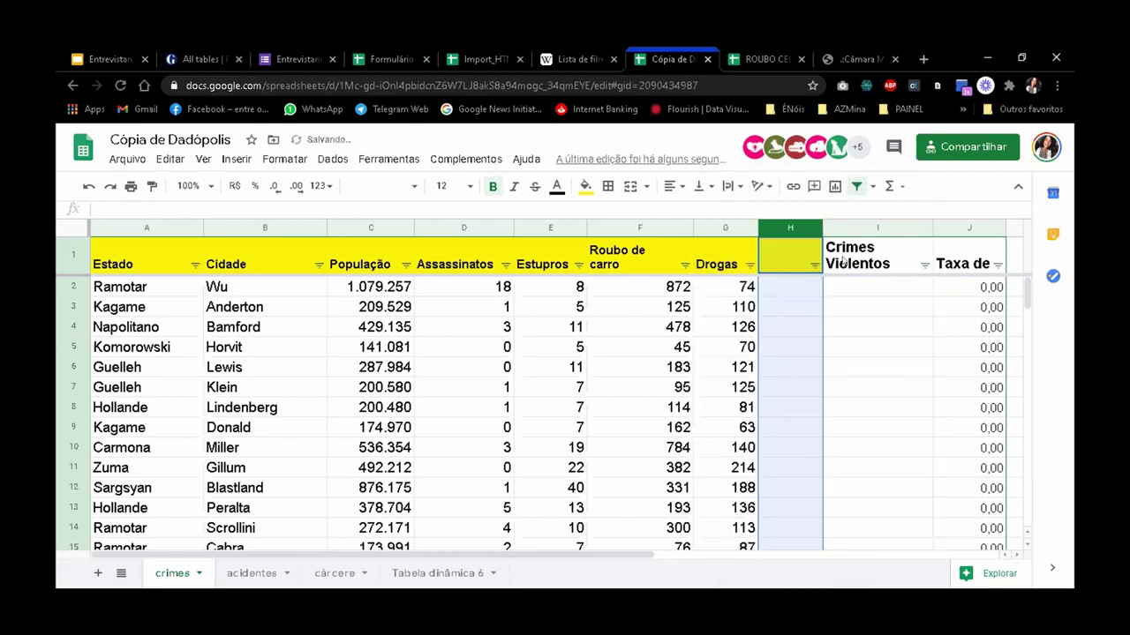
left_click(795, 259)
type("Cr")
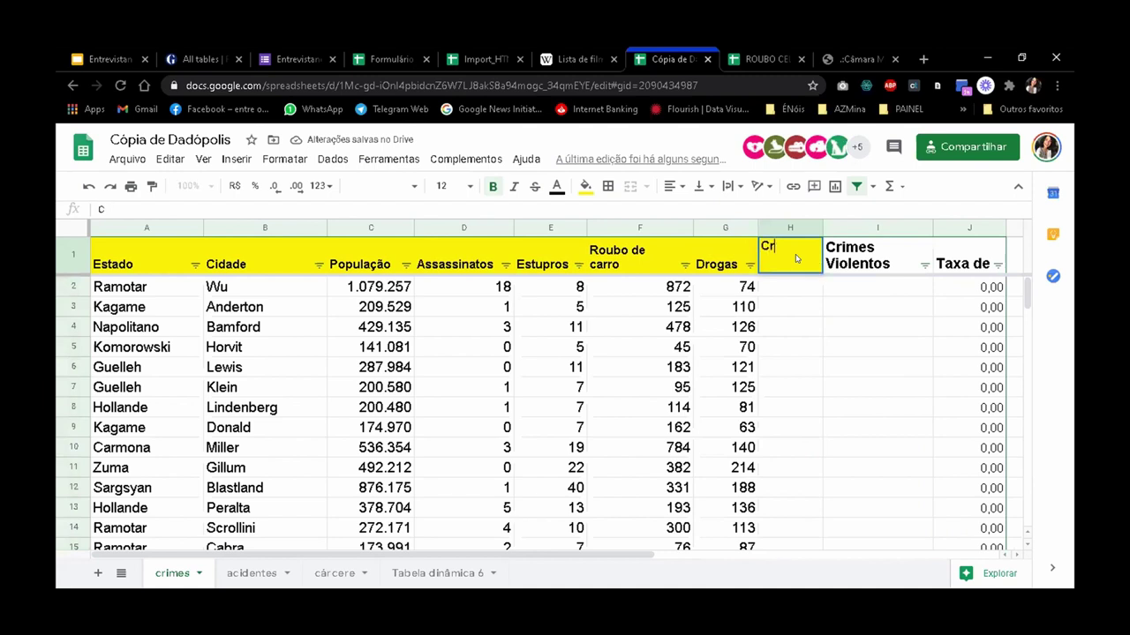
type("imes")
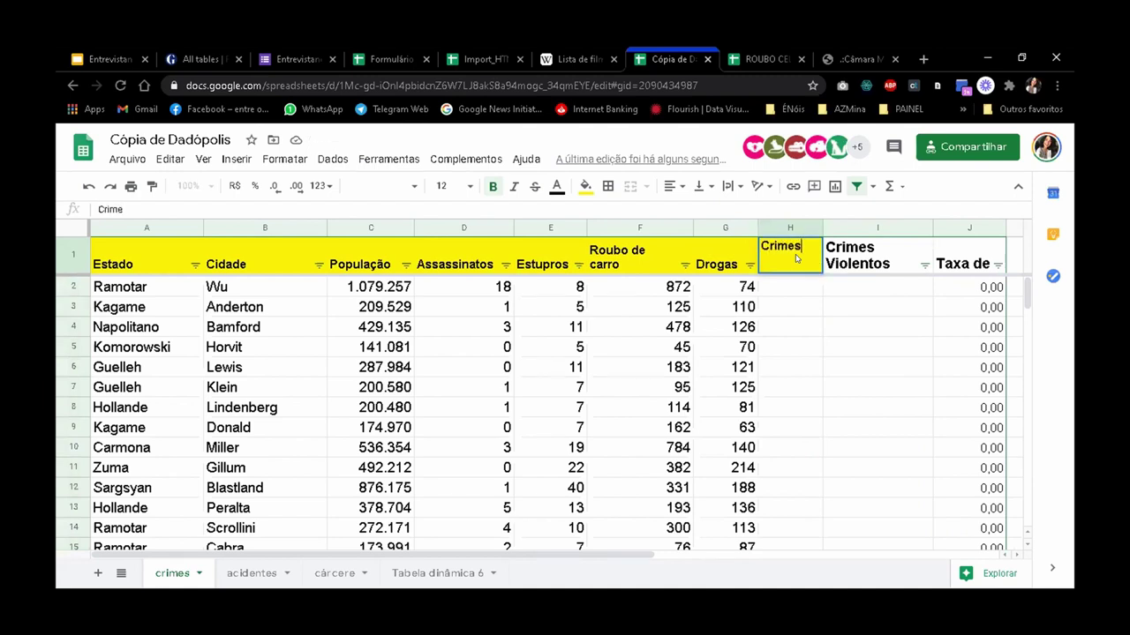
type(" violentos")
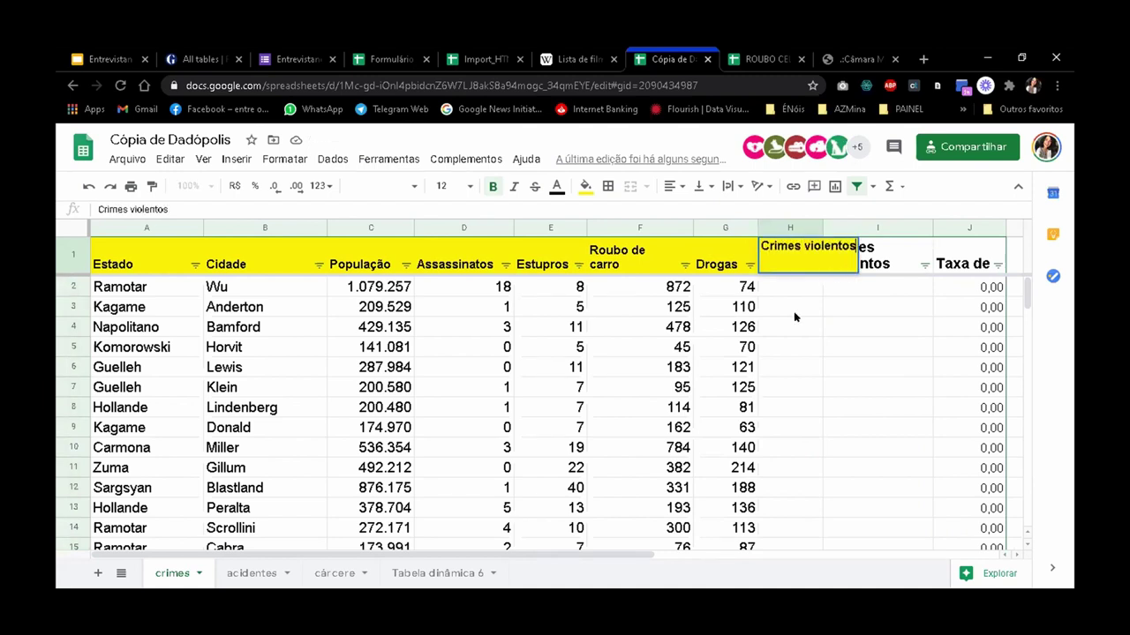
left_click(794, 319)
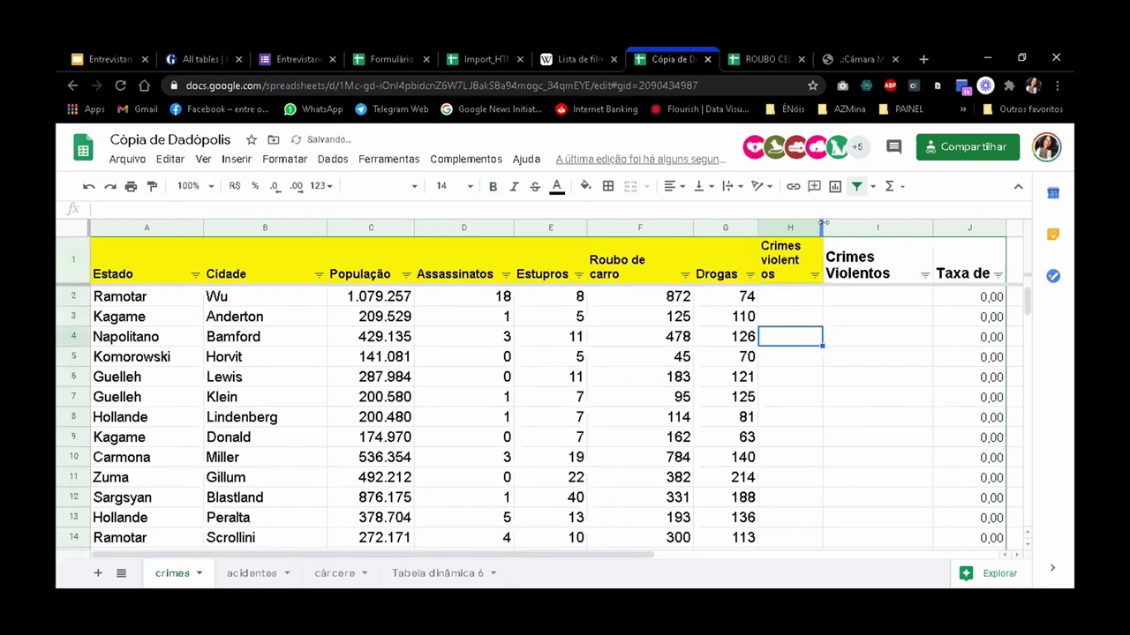
left_click_drag(822, 223, 849, 223)
left_click(802, 284)
type("=")
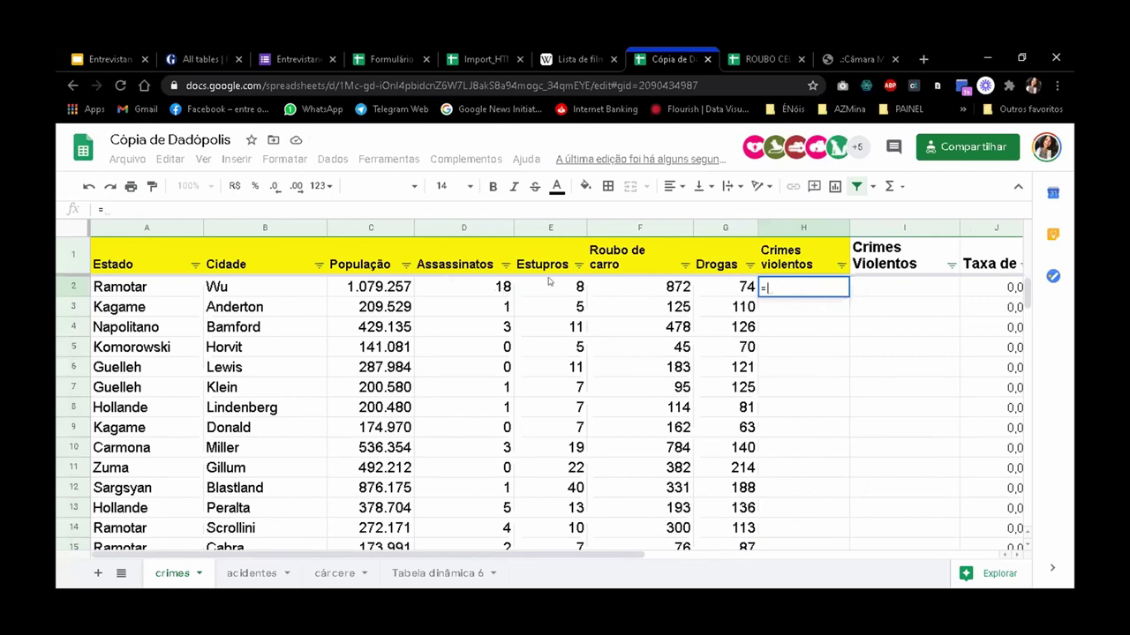
Enter =D2+E2 in H2 and fill it down the whole column H
left_click(475, 292)
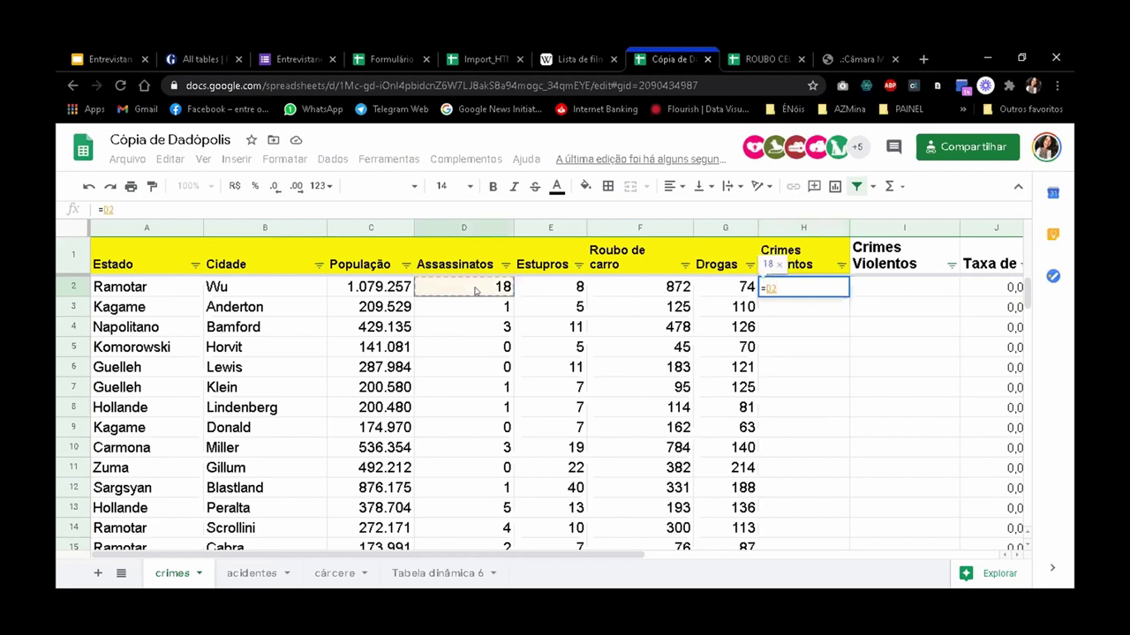
type("+")
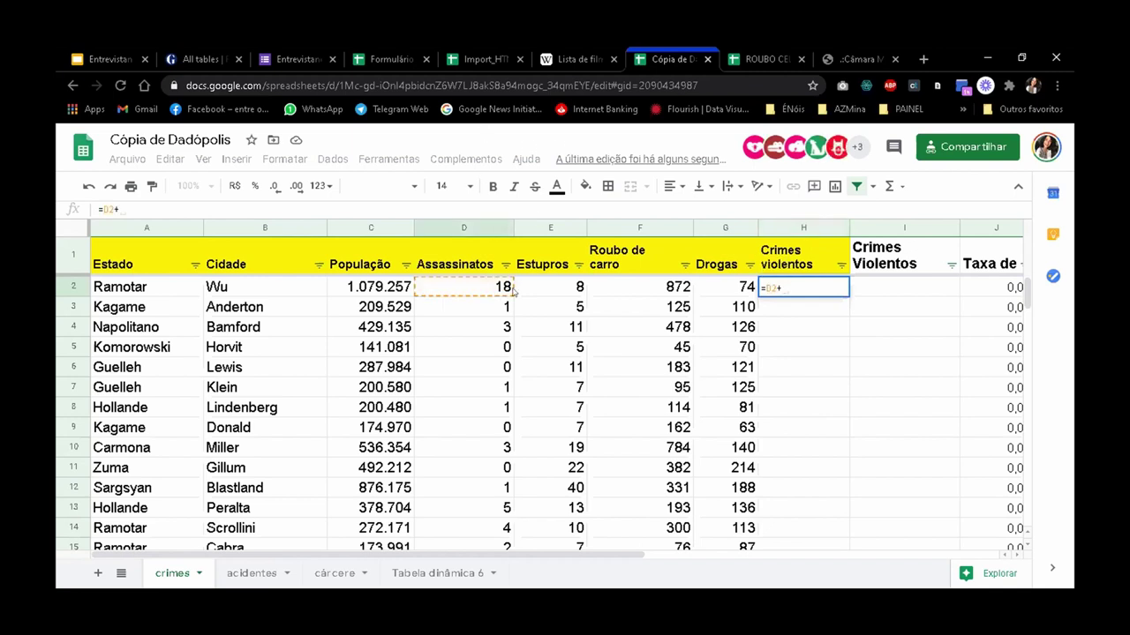
left_click(528, 289)
key("Return")
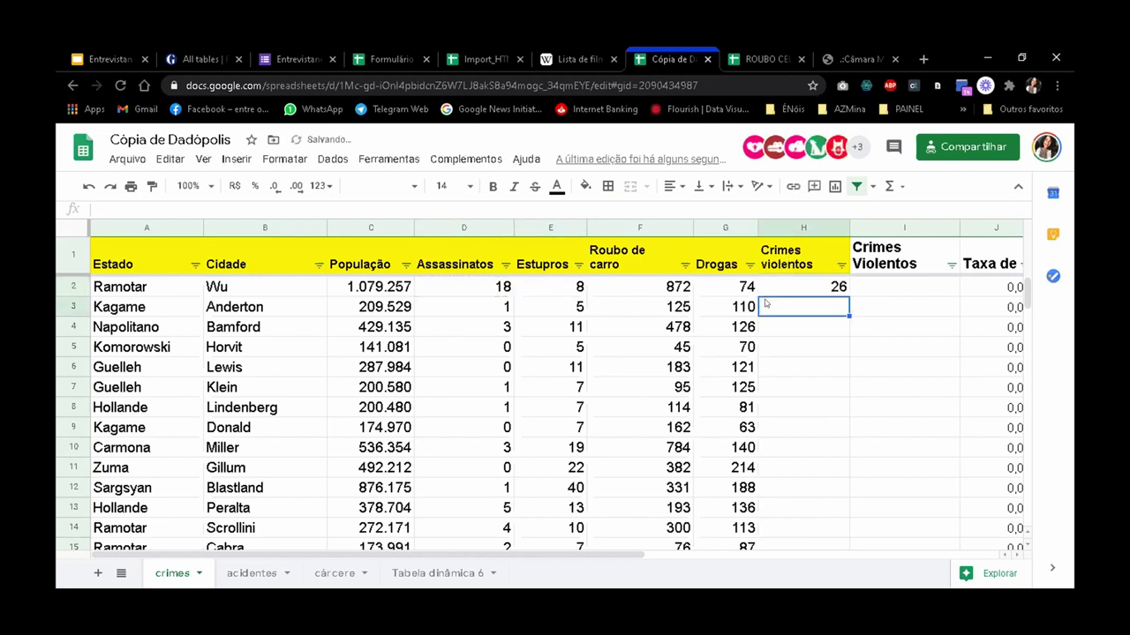
key("Up")
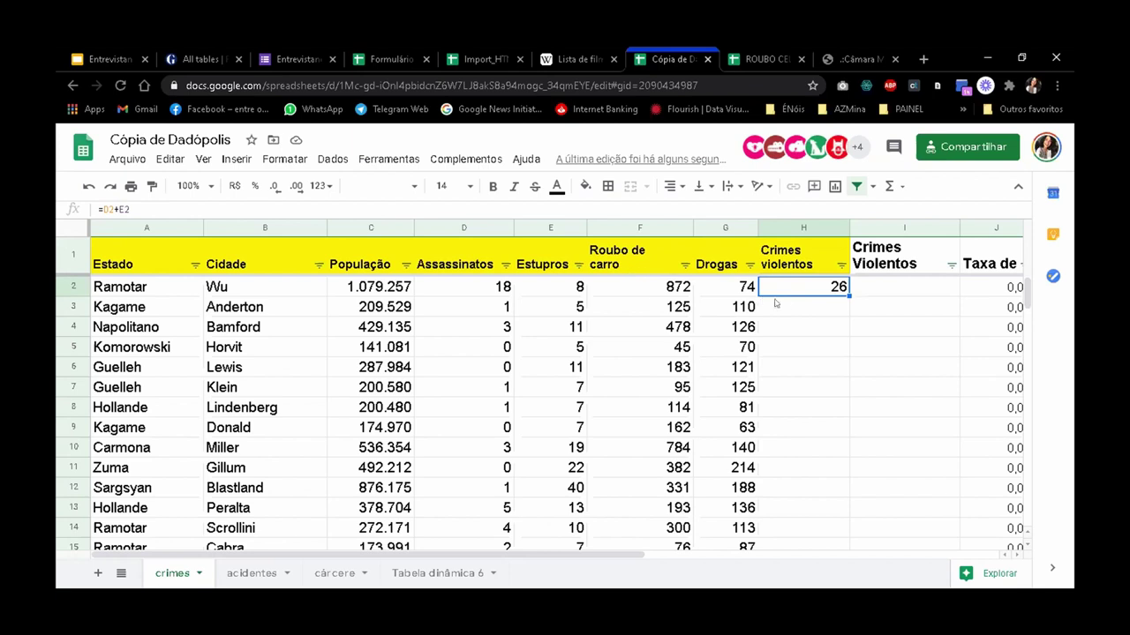
key("Down")
key("Down")
key("Down")
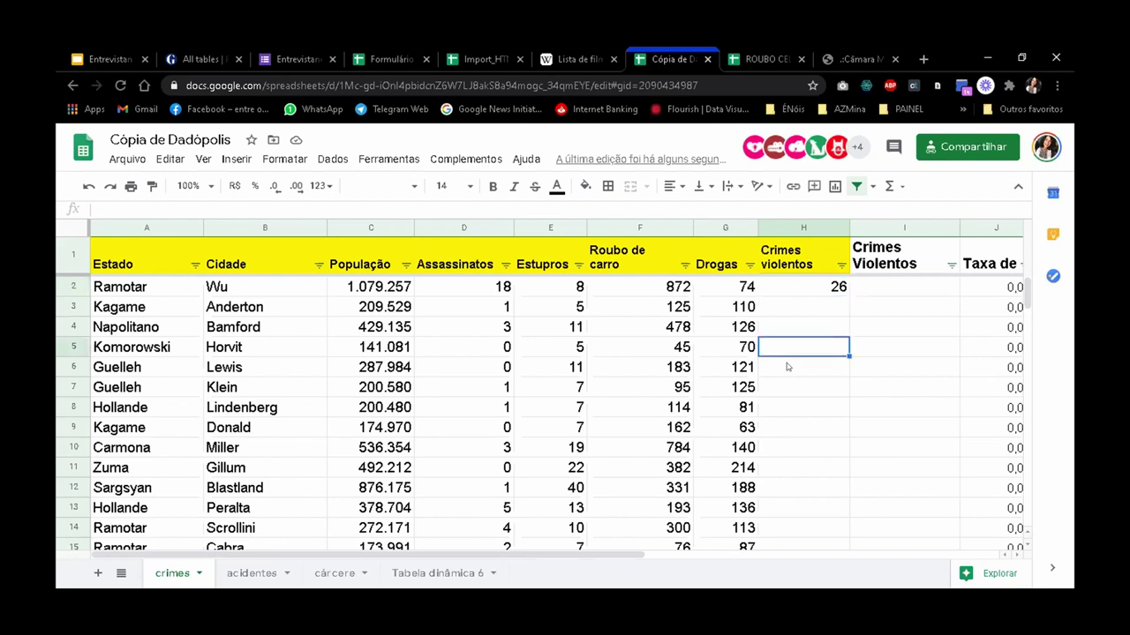
key("Down")
left_click(820, 288)
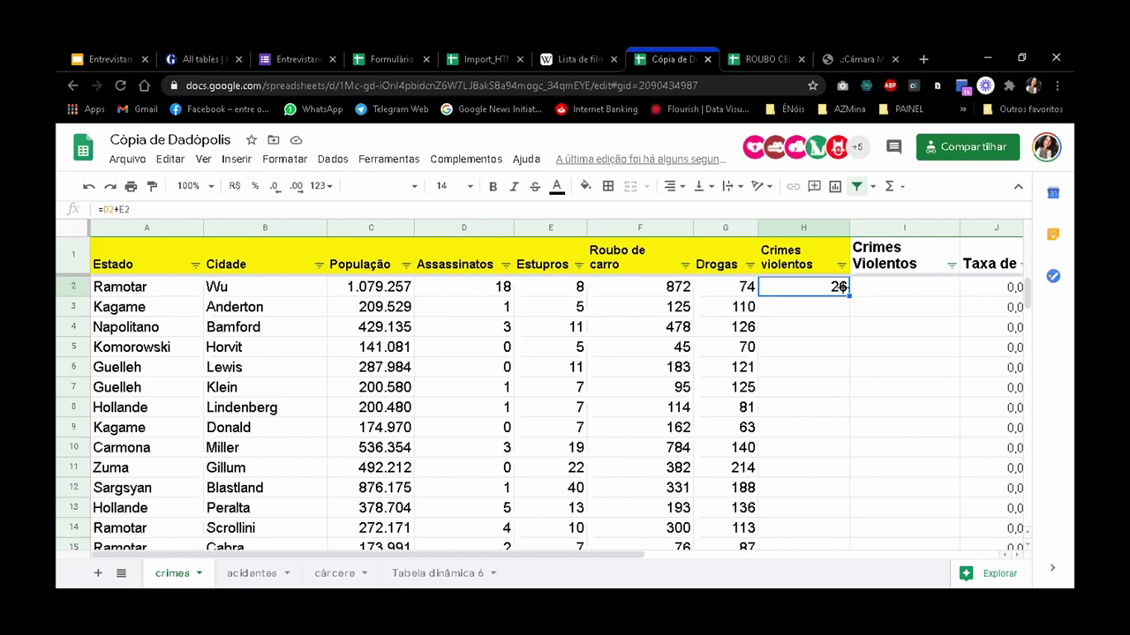
mouse_move(849, 296)
left_mouse_down()
mouse_move(837, 576)
mouse_move(842, 547)
left_mouse_up()
Spot-check the filled formulas in rows 3 and 4, confirming Anderton totals 6
scroll(867, 422, "up", 1)
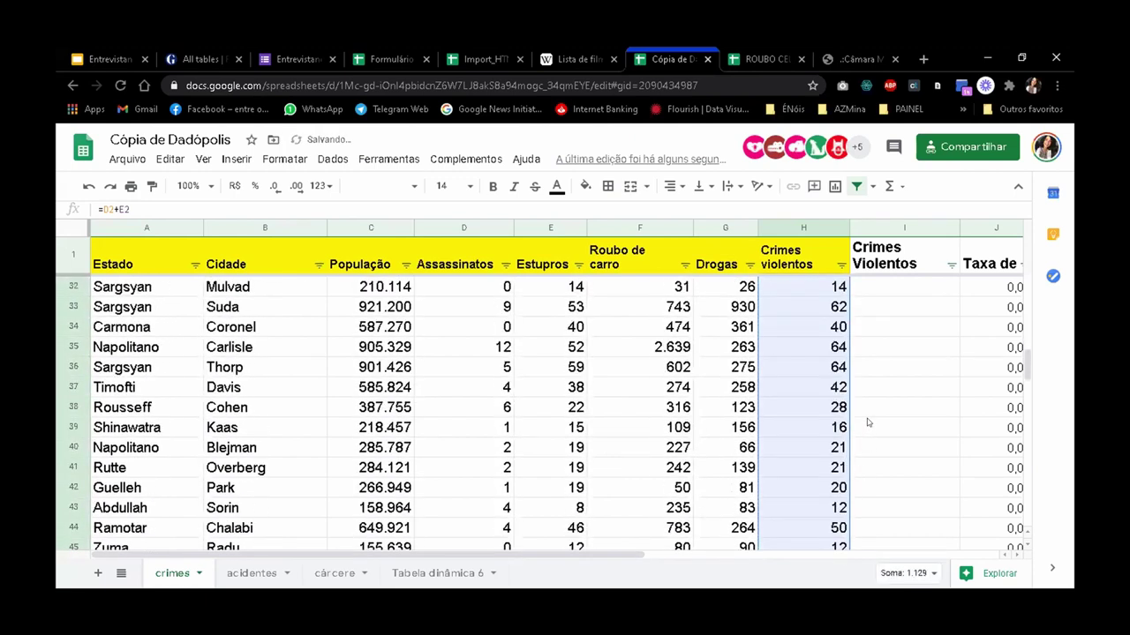
scroll(867, 423, "up", 10)
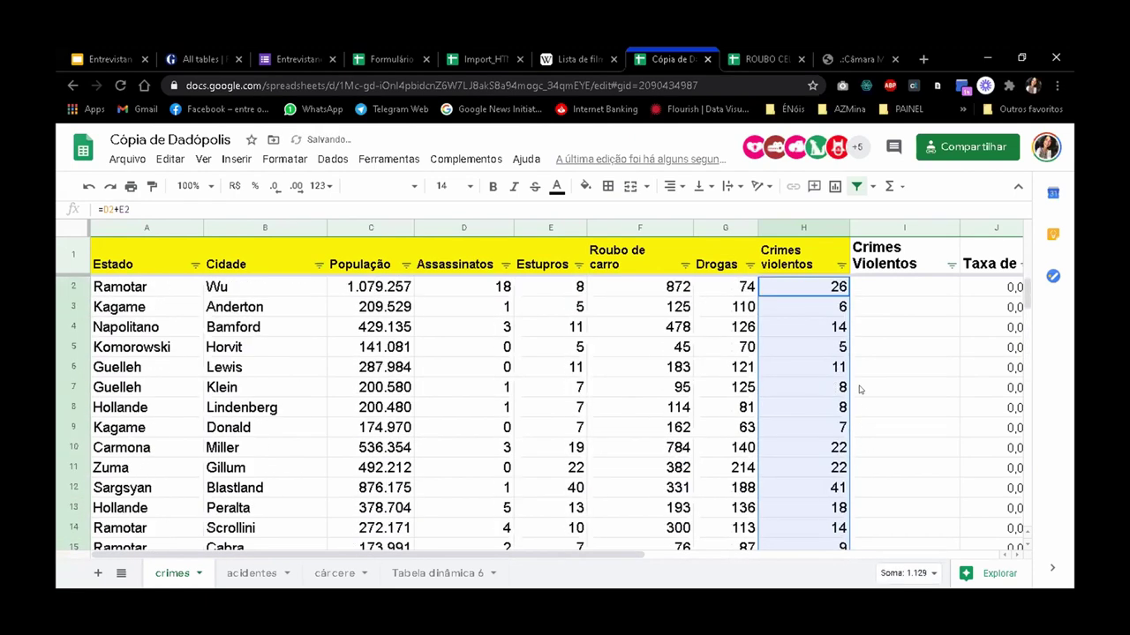
left_click(824, 313)
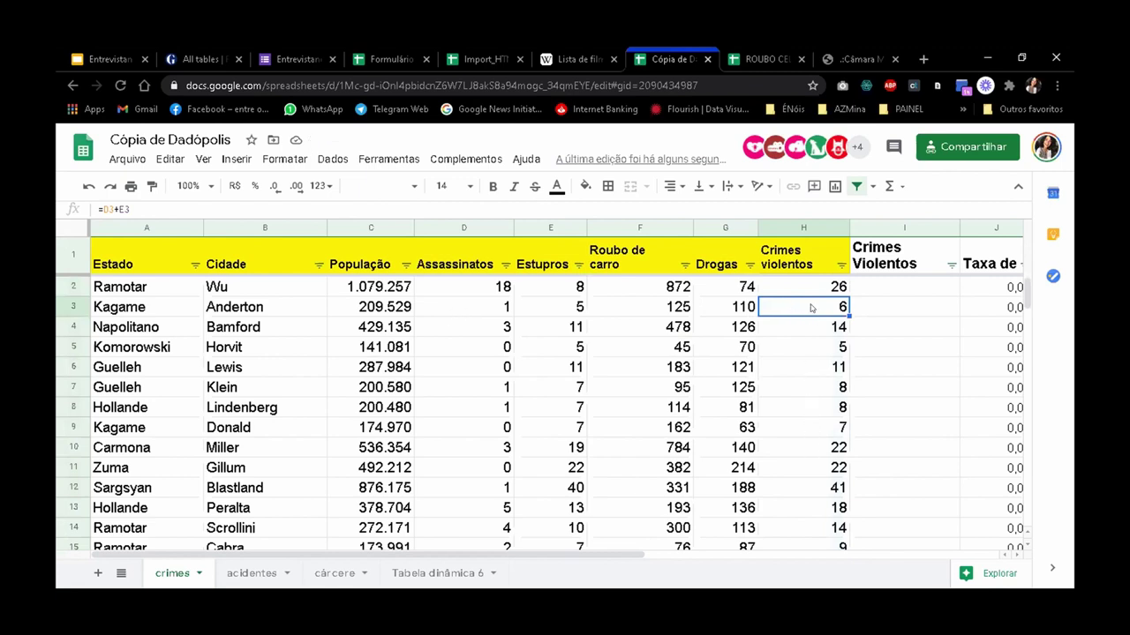
left_click(787, 283)
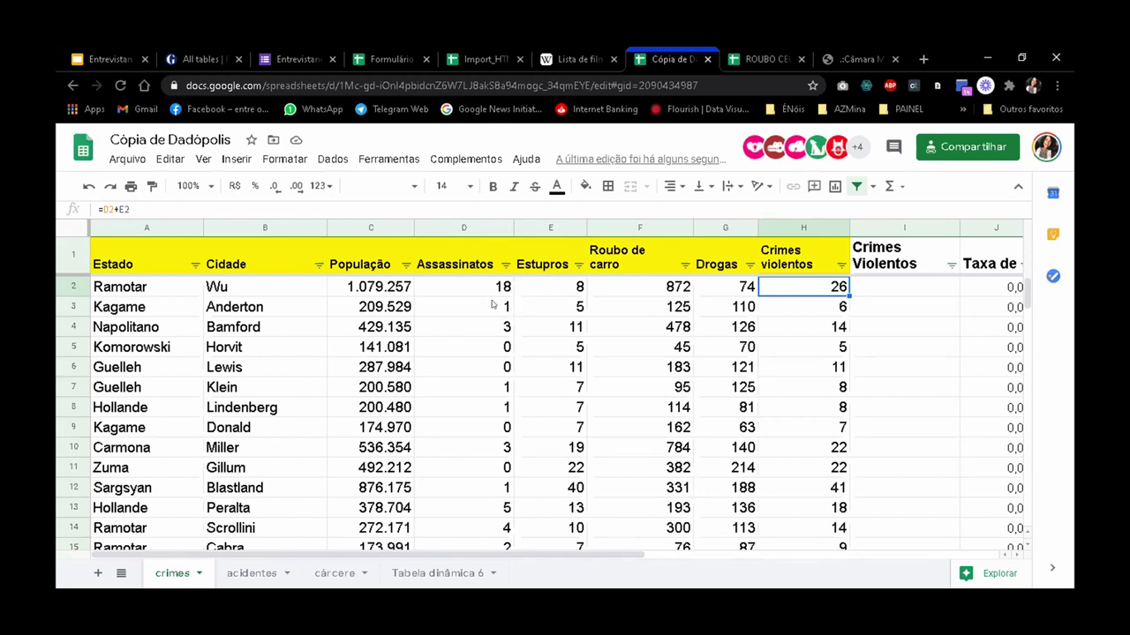
left_click_drag(493, 305, 536, 307)
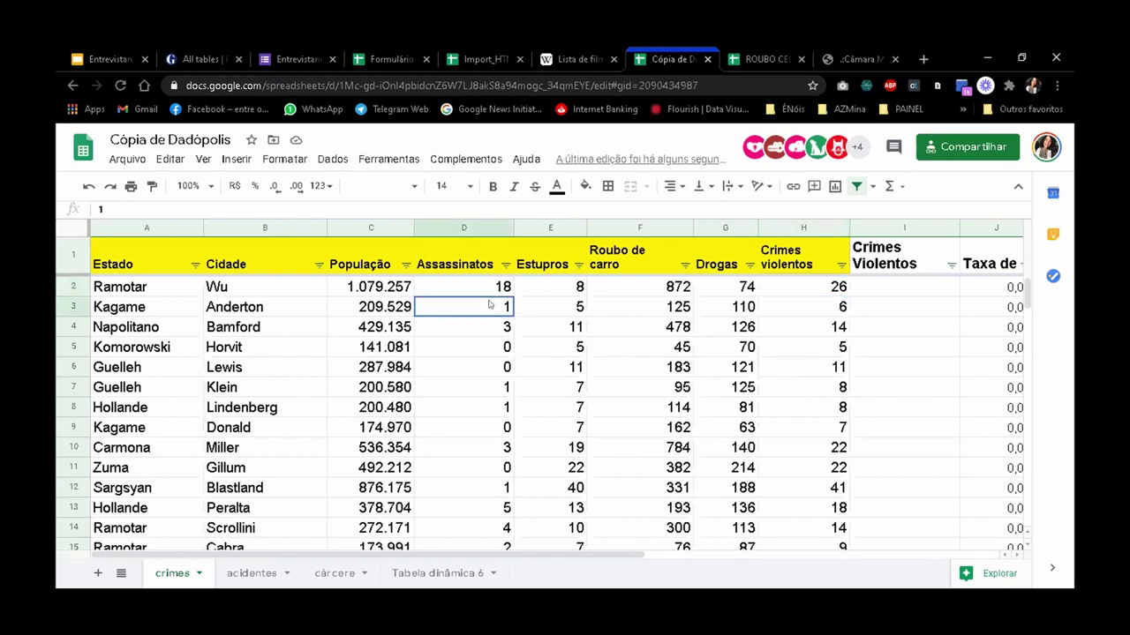
left_click(827, 315)
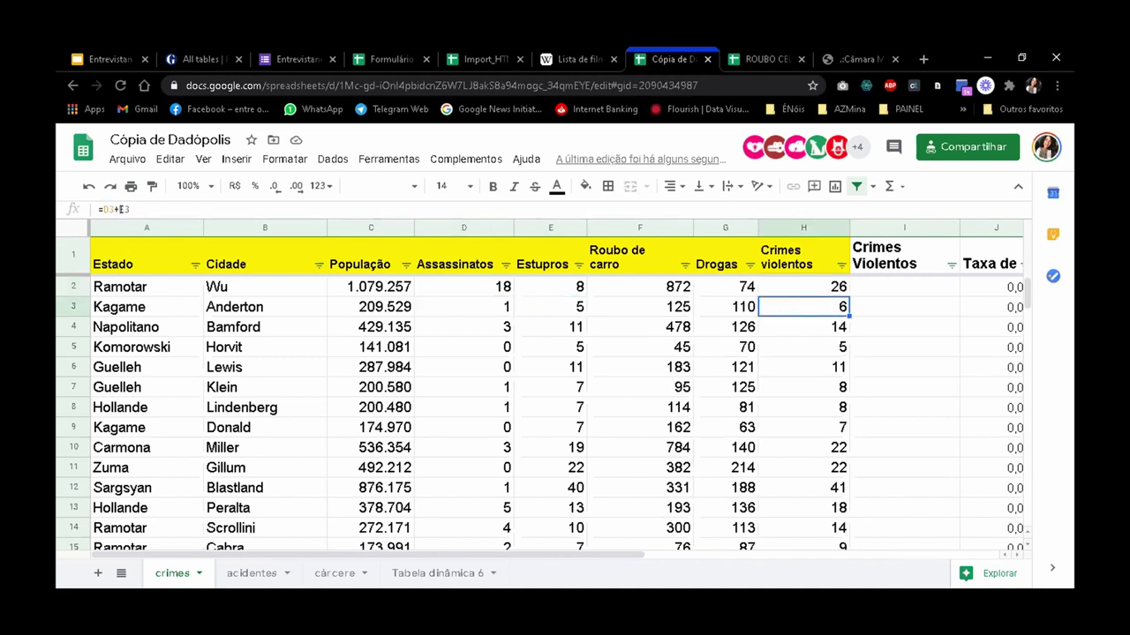
left_click(792, 329)
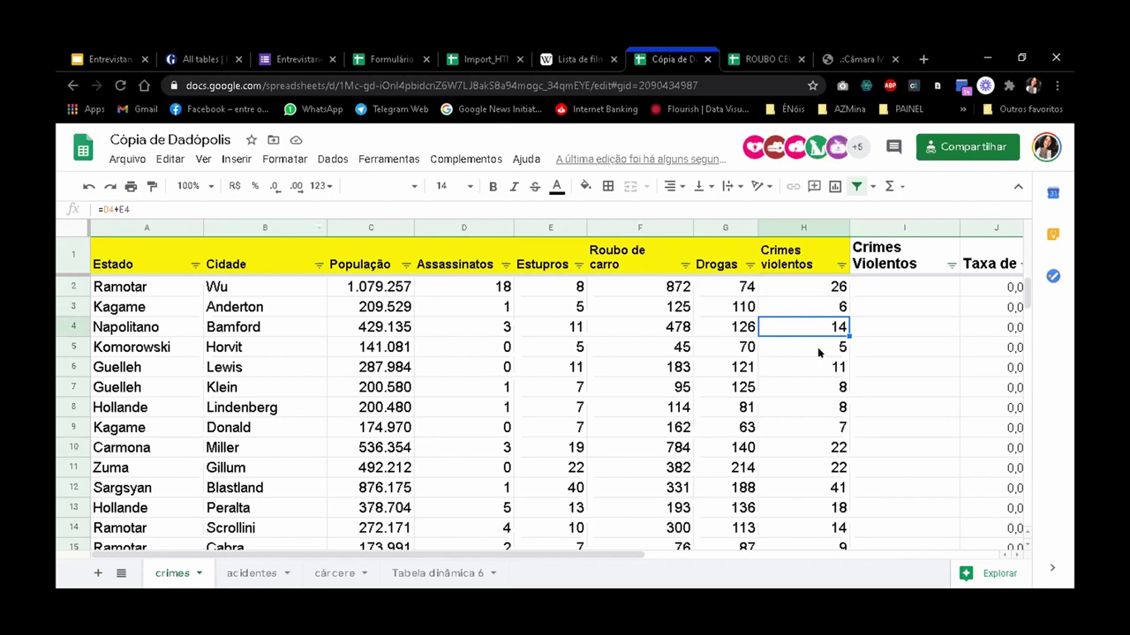
scroll(817, 347, "down", 2)
scroll(818, 353, "up", 2)
scroll(801, 423, "down", 2)
scroll(800, 404, "up", 2)
left_click(790, 224)
Delete the duplicate column H and enter =D2+E2 in the original Crimes Violentos H2 (26)
right_click(789, 223)
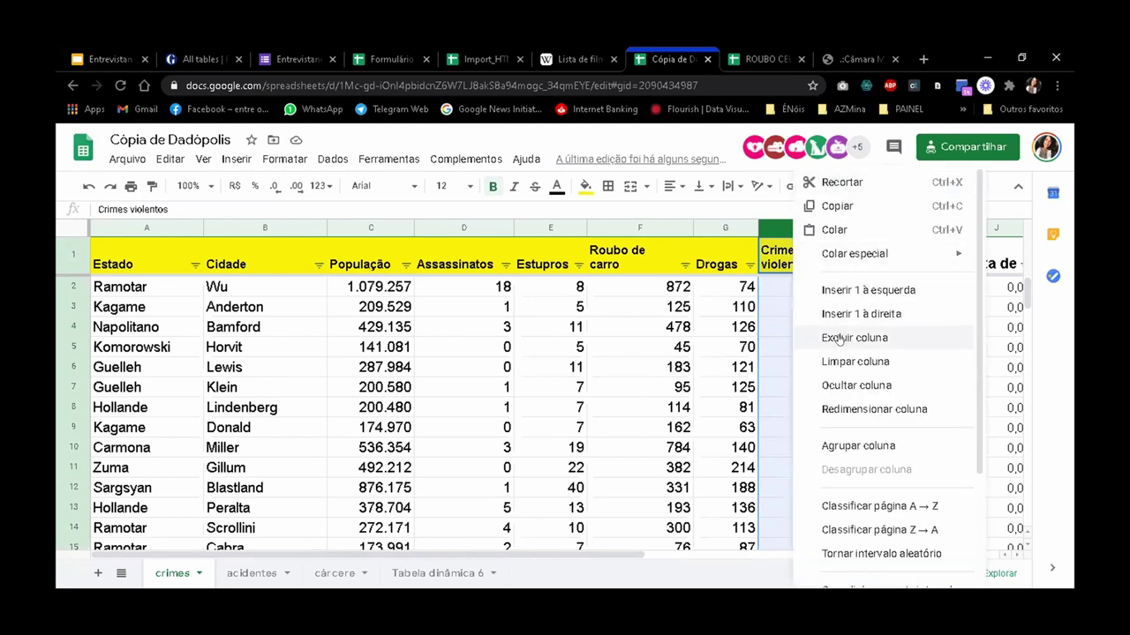
left_click(788, 305)
left_click(804, 284)
type("=")
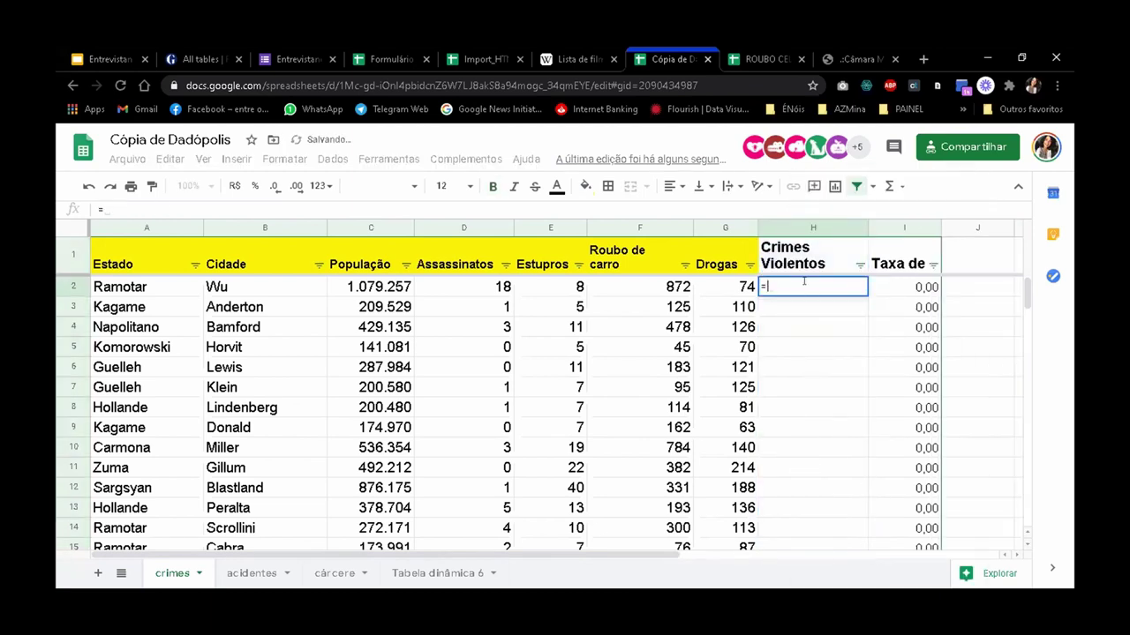
left_click(490, 289)
type("+")
left_click(561, 289)
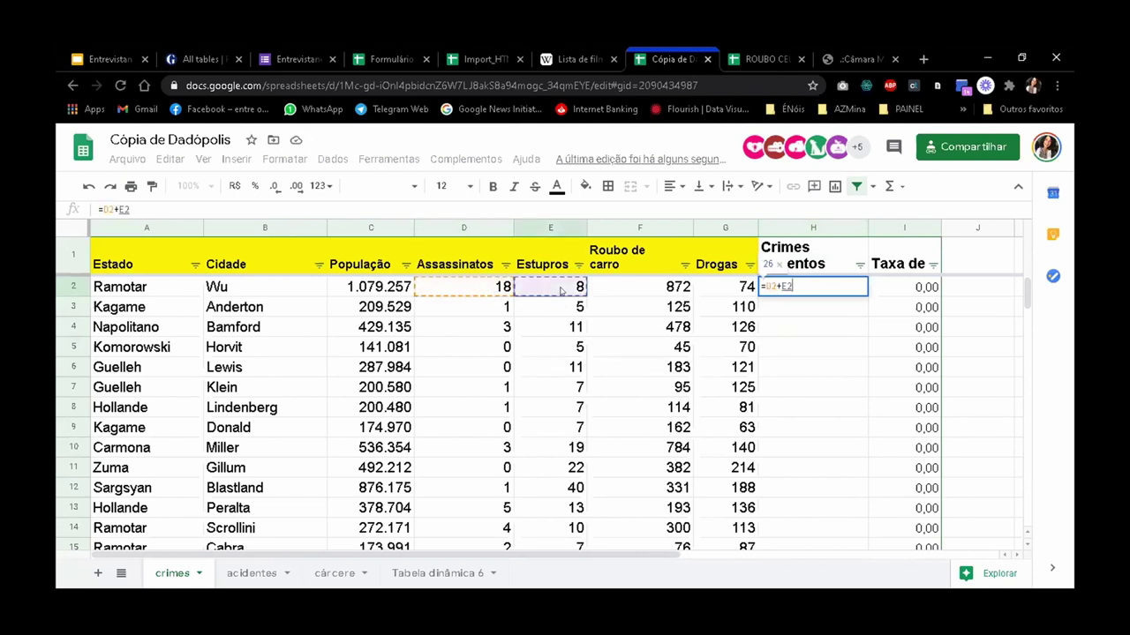
key("Return")
left_click(835, 290)
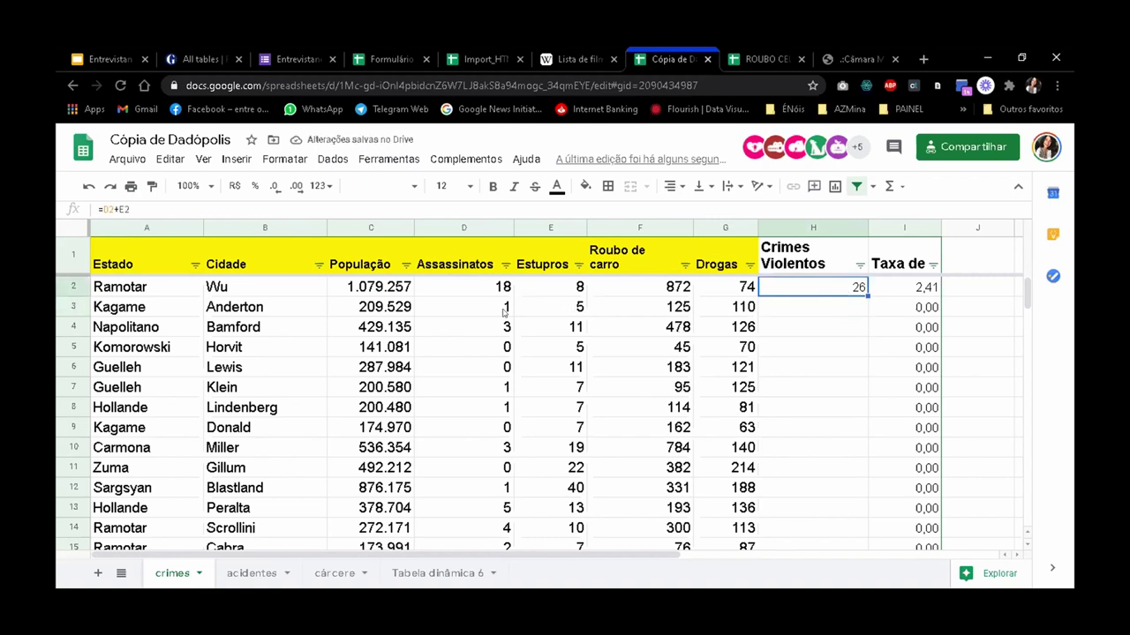
left_click(798, 312)
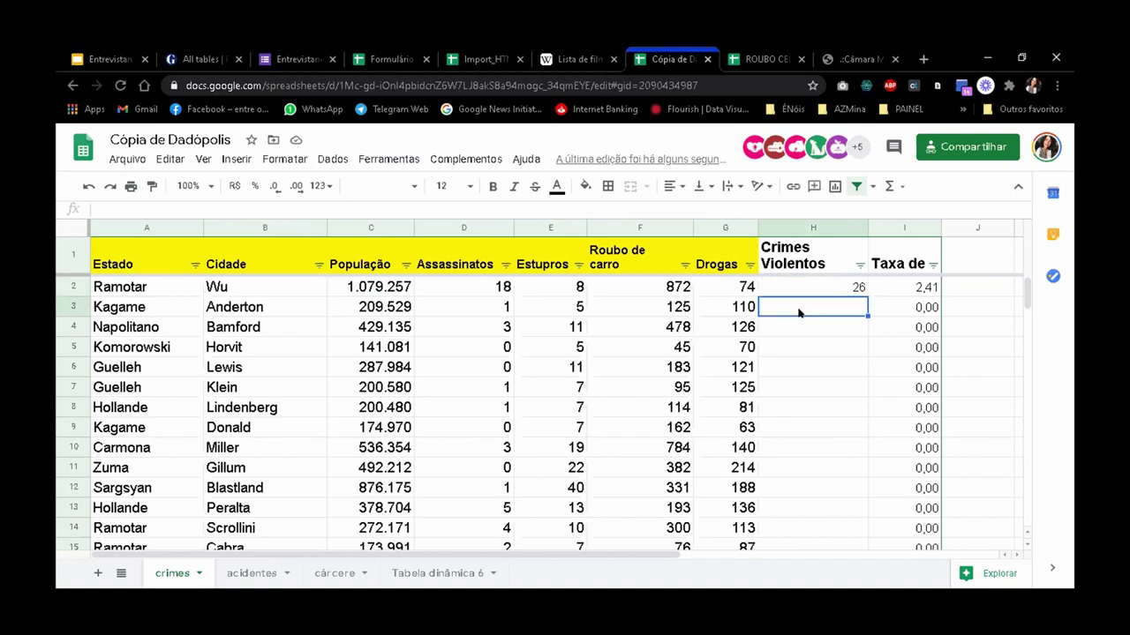
type("=")
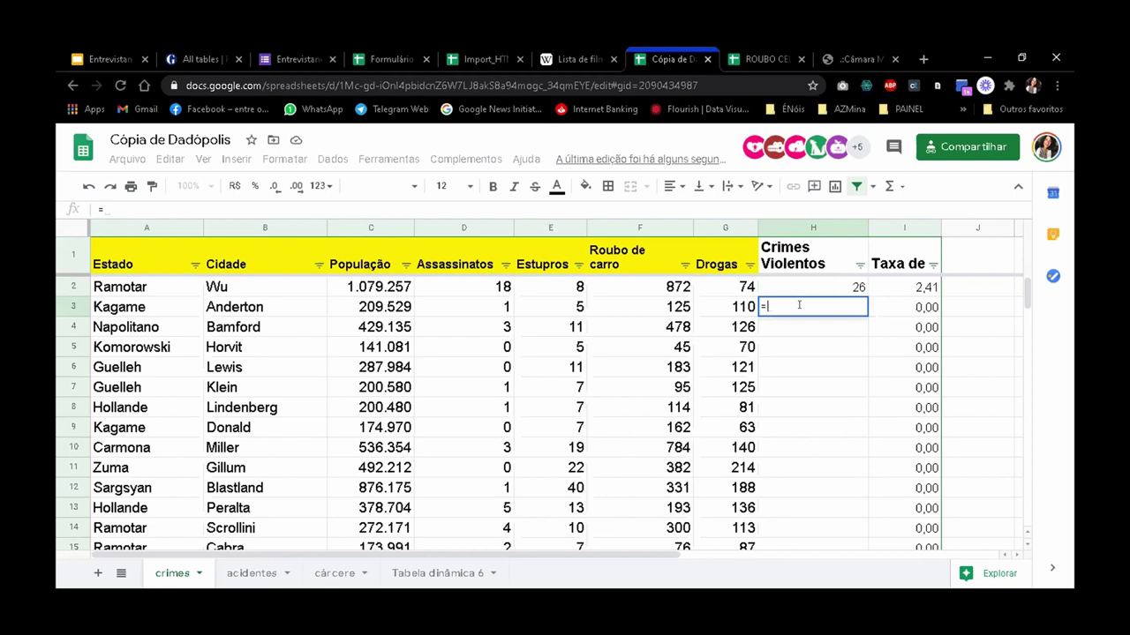
type("sum")
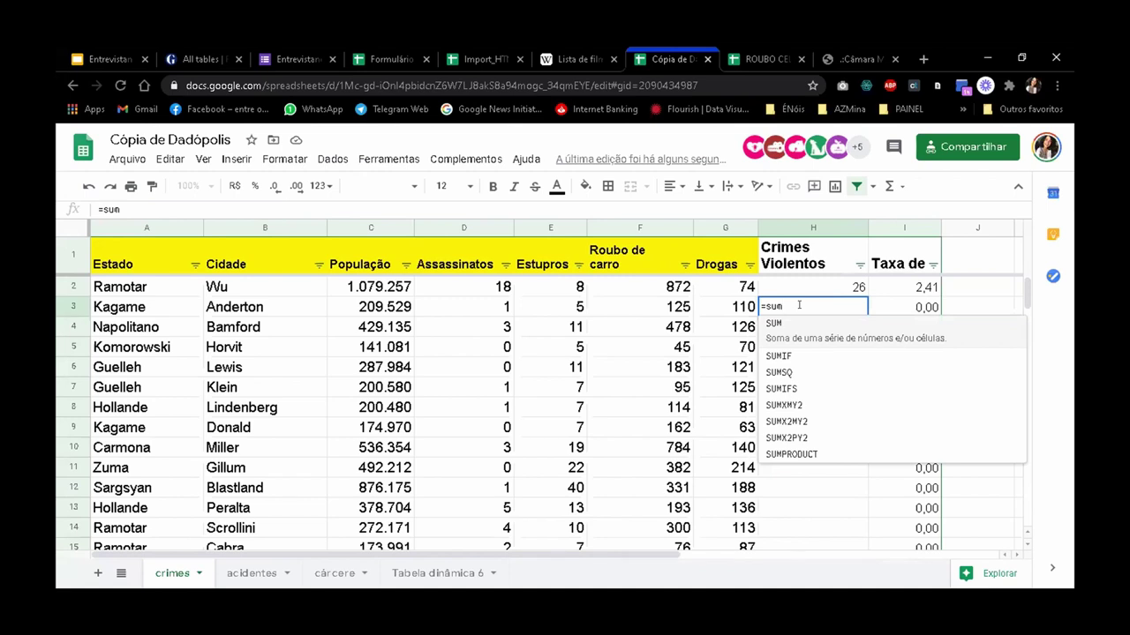
type("(")
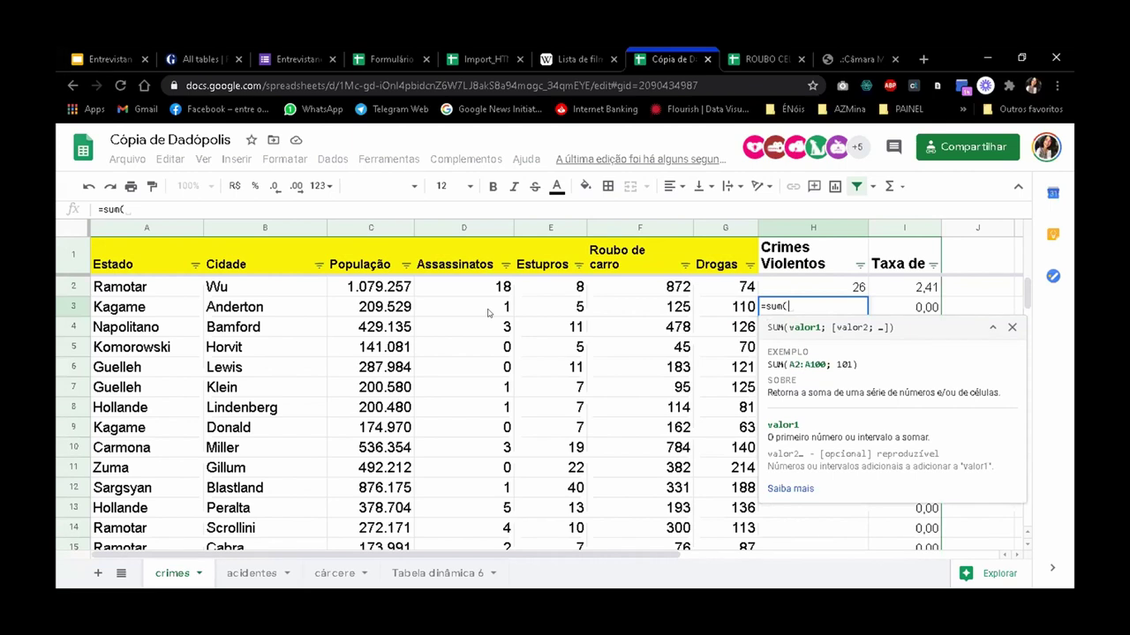
Complete H3 as =SUM(D3:E3) totalling 6, compare it with H2, and inspect I2's rate formula
left_click_drag(505, 306, 534, 312)
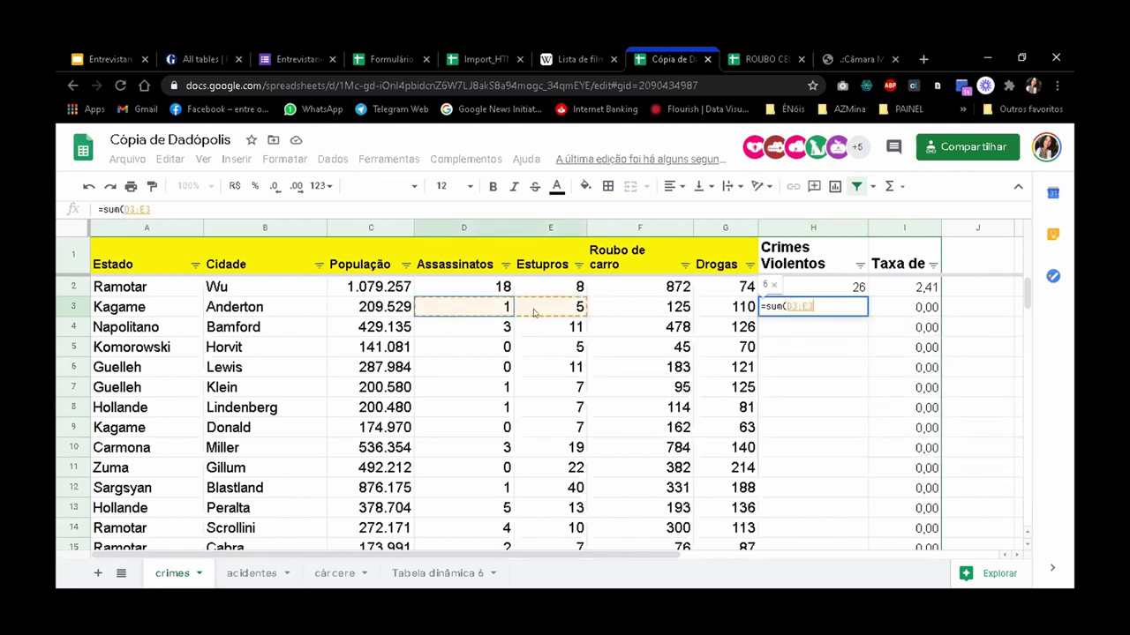
key("Return")
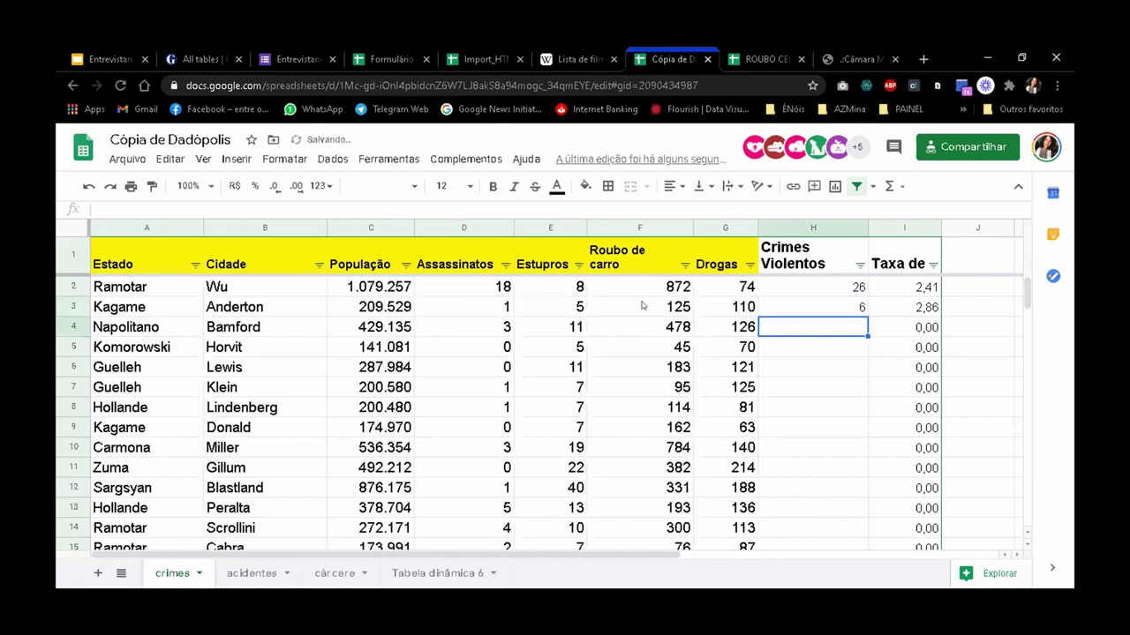
left_click(821, 306)
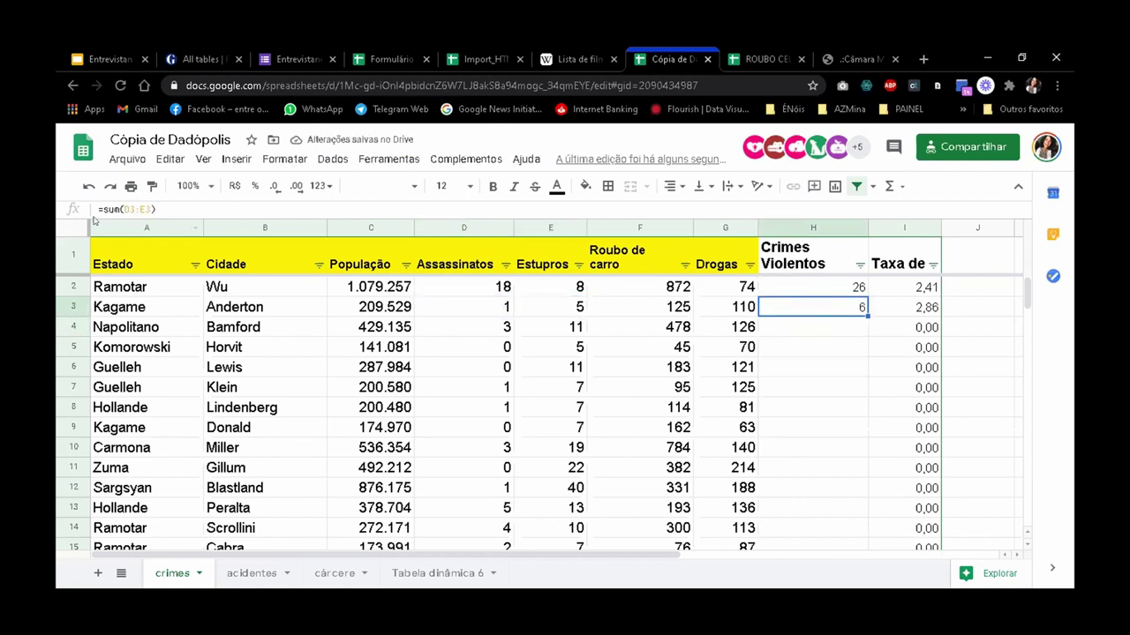
left_click(834, 290)
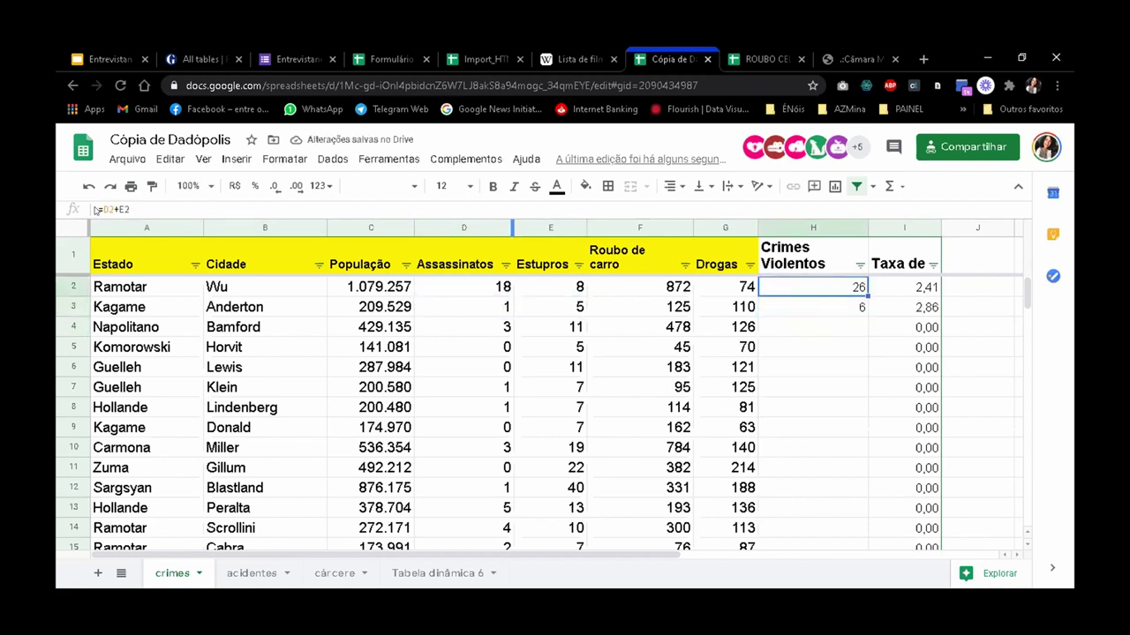
left_click(822, 306)
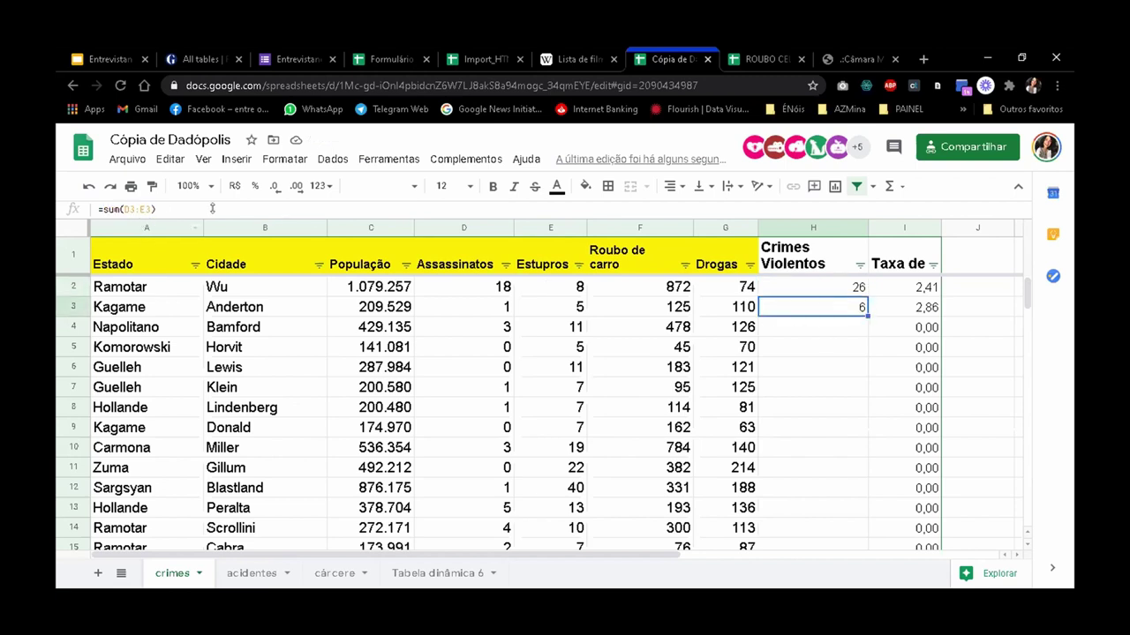
left_click(817, 291)
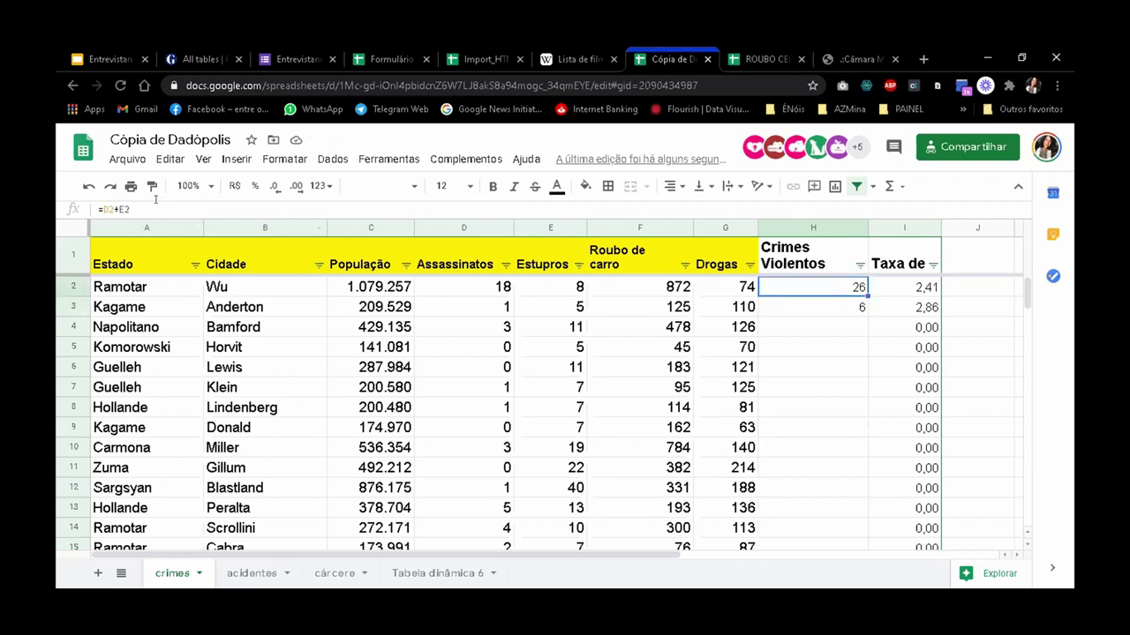
left_click(820, 309)
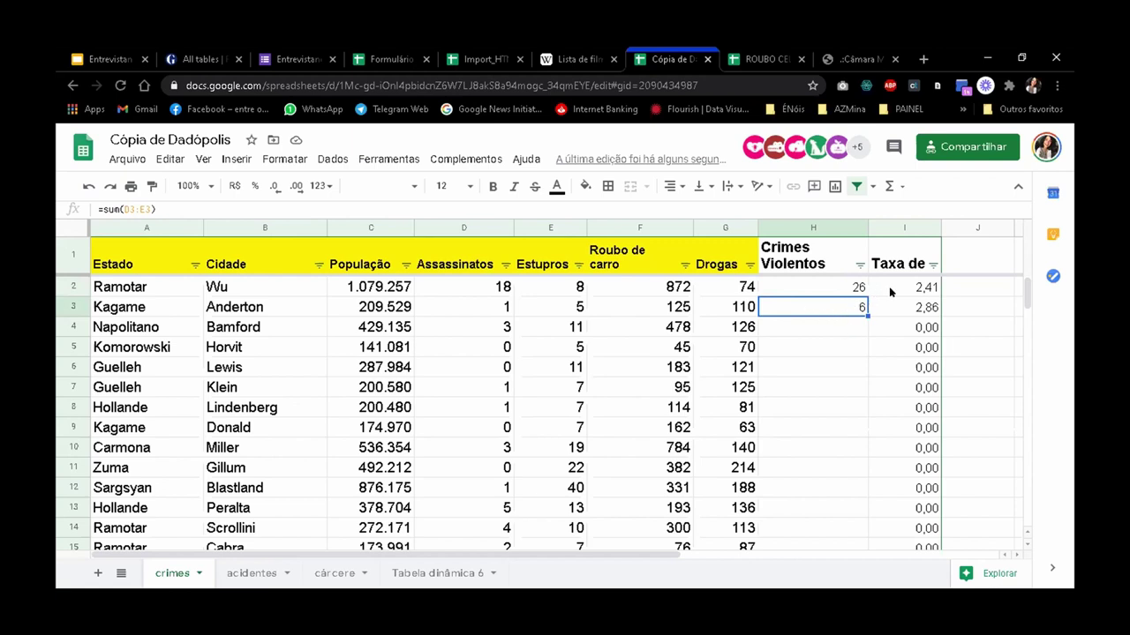
left_click(889, 292)
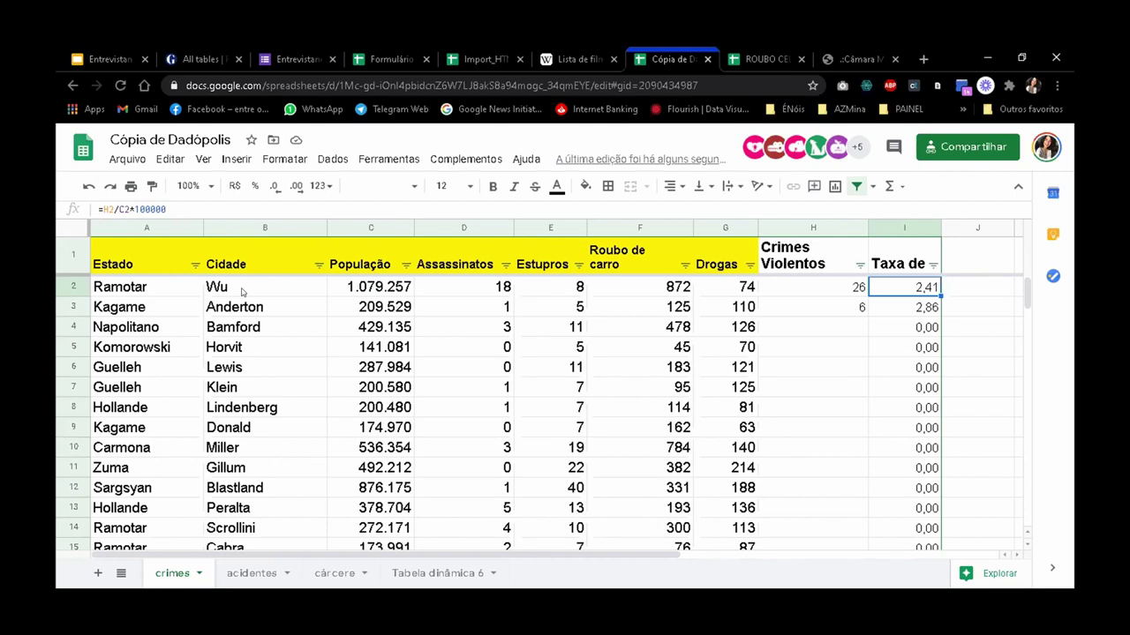
left_click(141, 287)
left_click(918, 294)
left_click(788, 292)
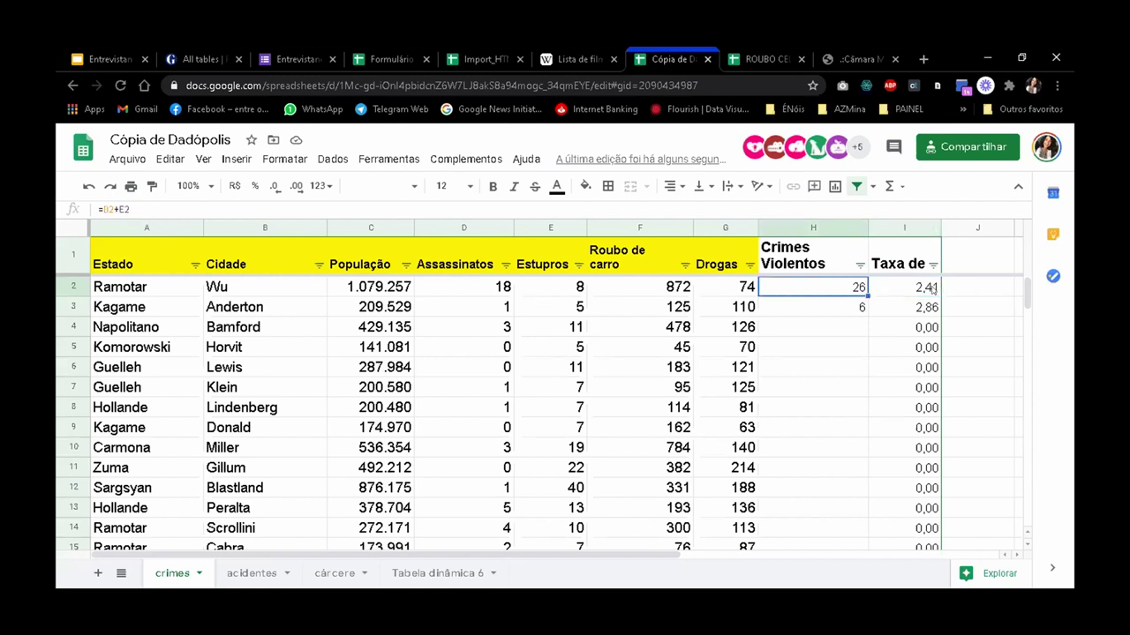
left_click(958, 283)
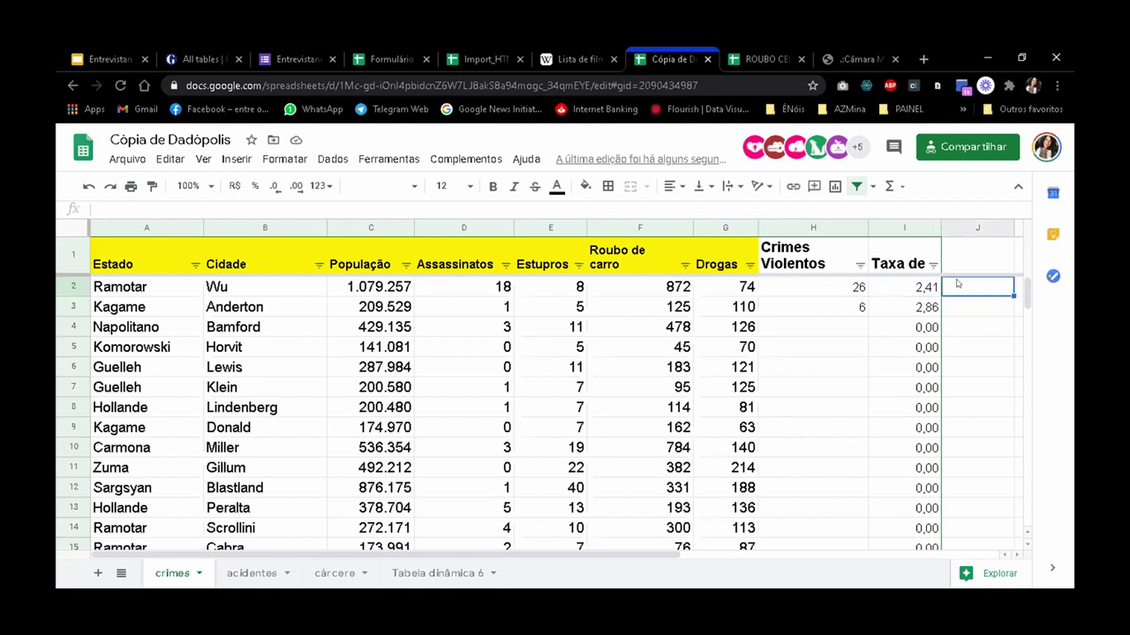
type("=")
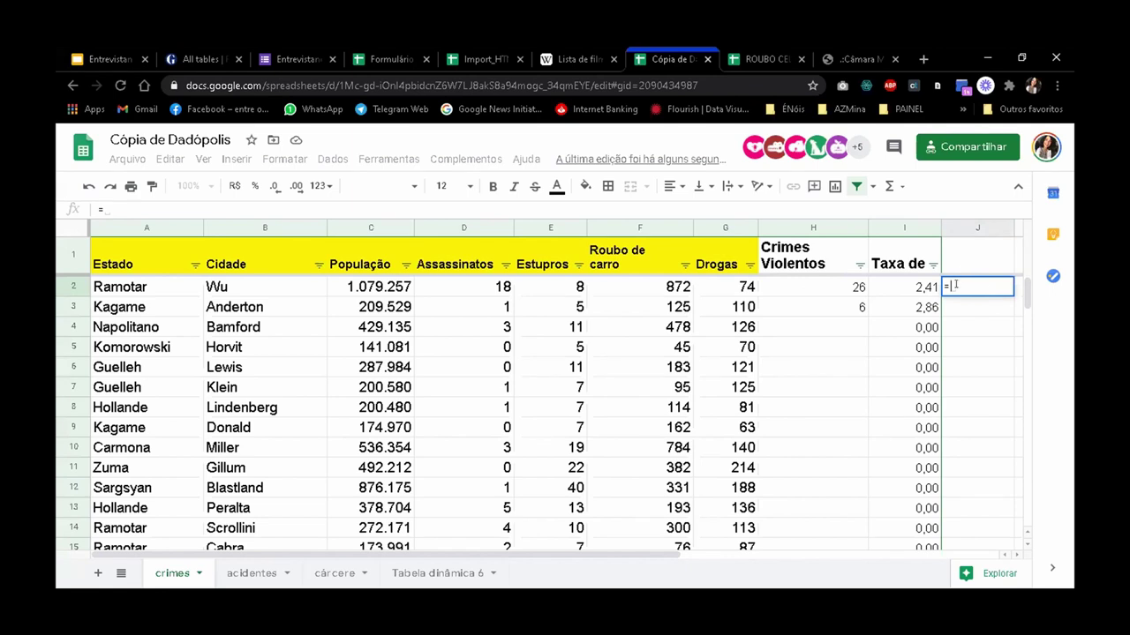
left_click(826, 290)
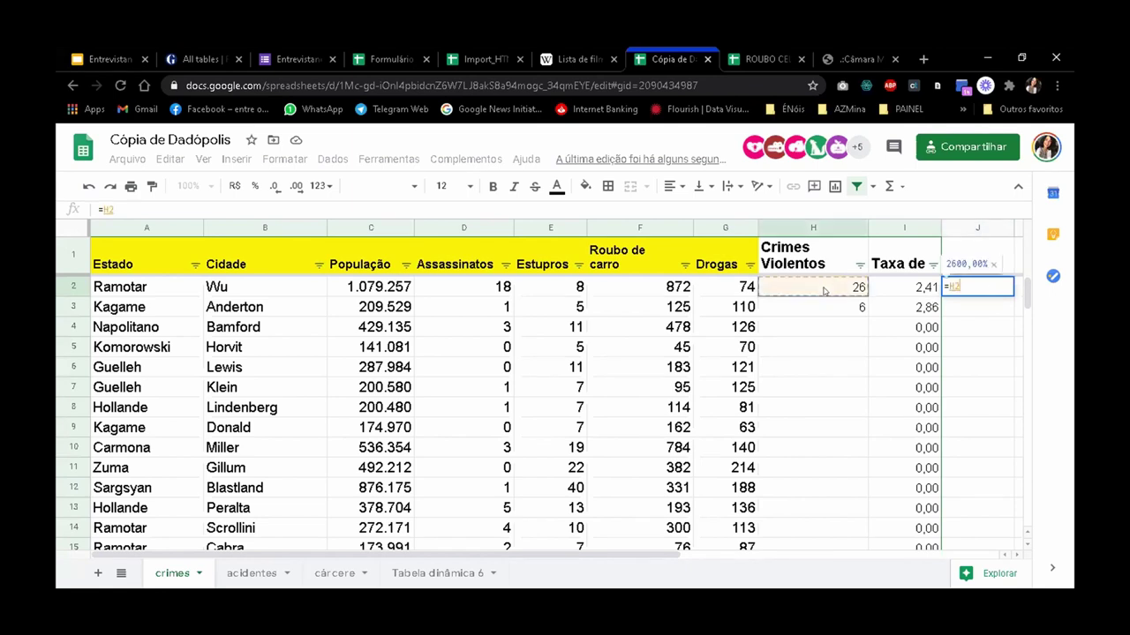
type("/")
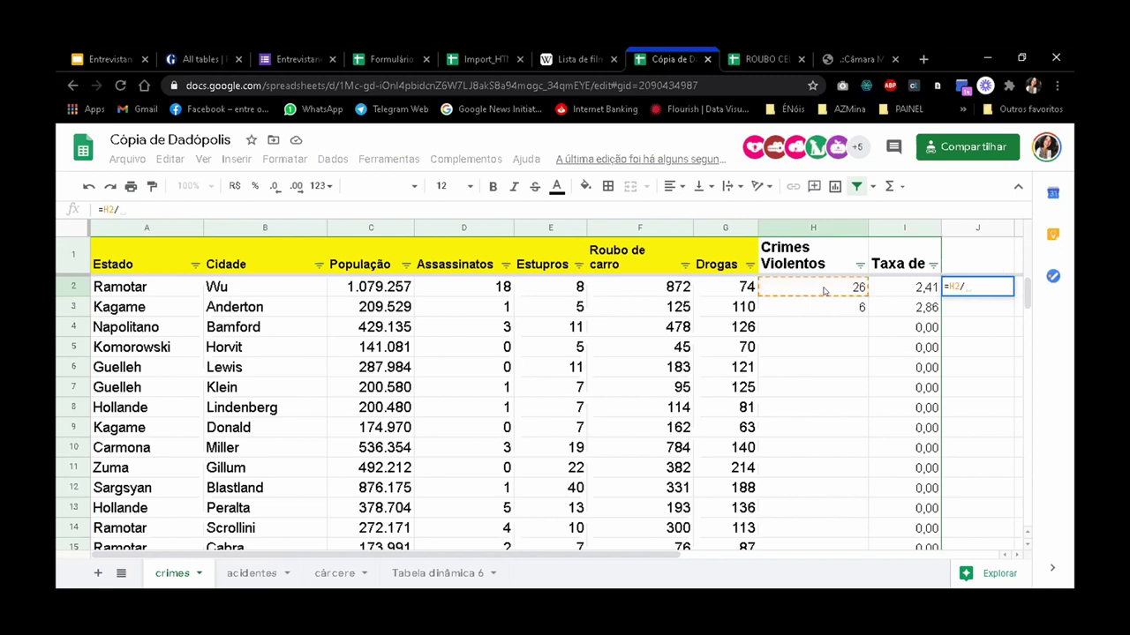
type("i")
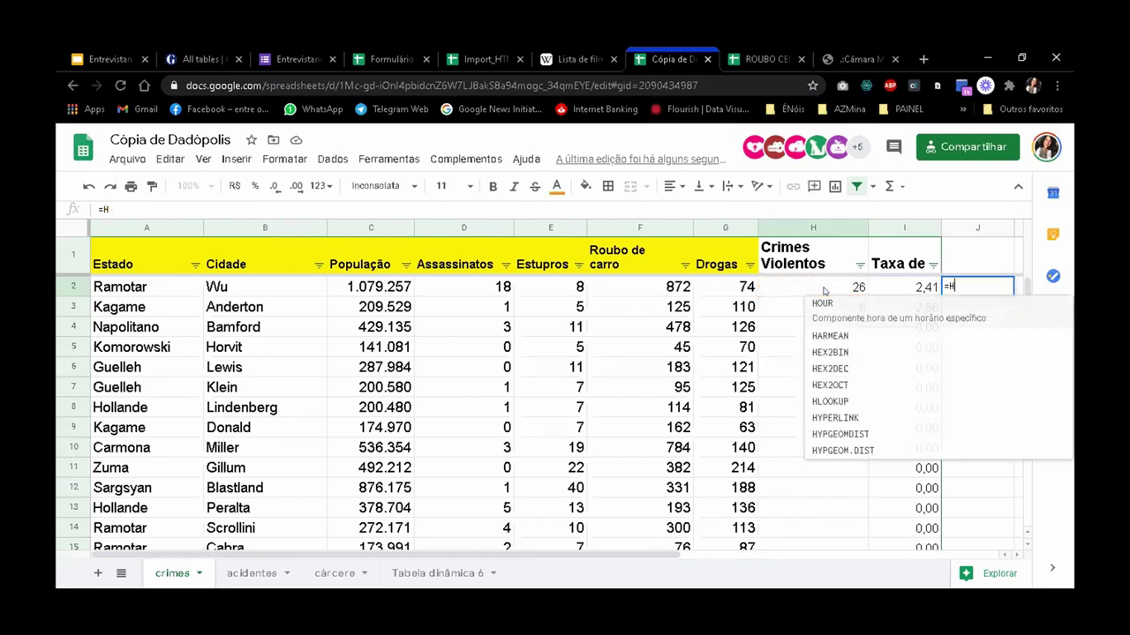
key("BackSpace")
key("BackSpace")
key("BackSpace")
left_click(907, 293)
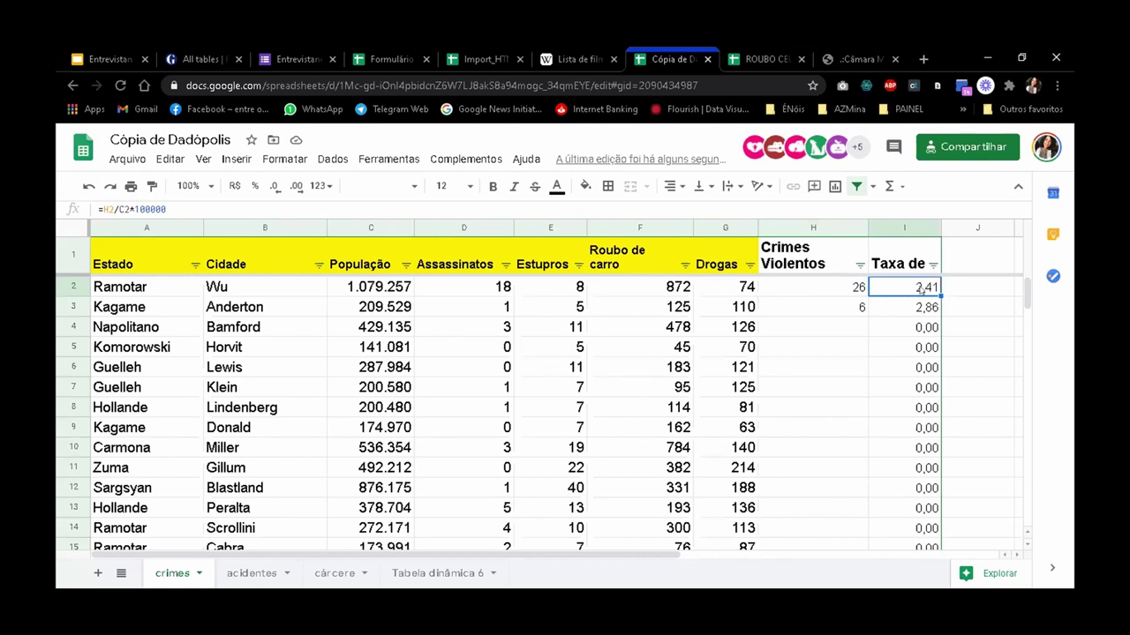
left_click(955, 290)
type("=")
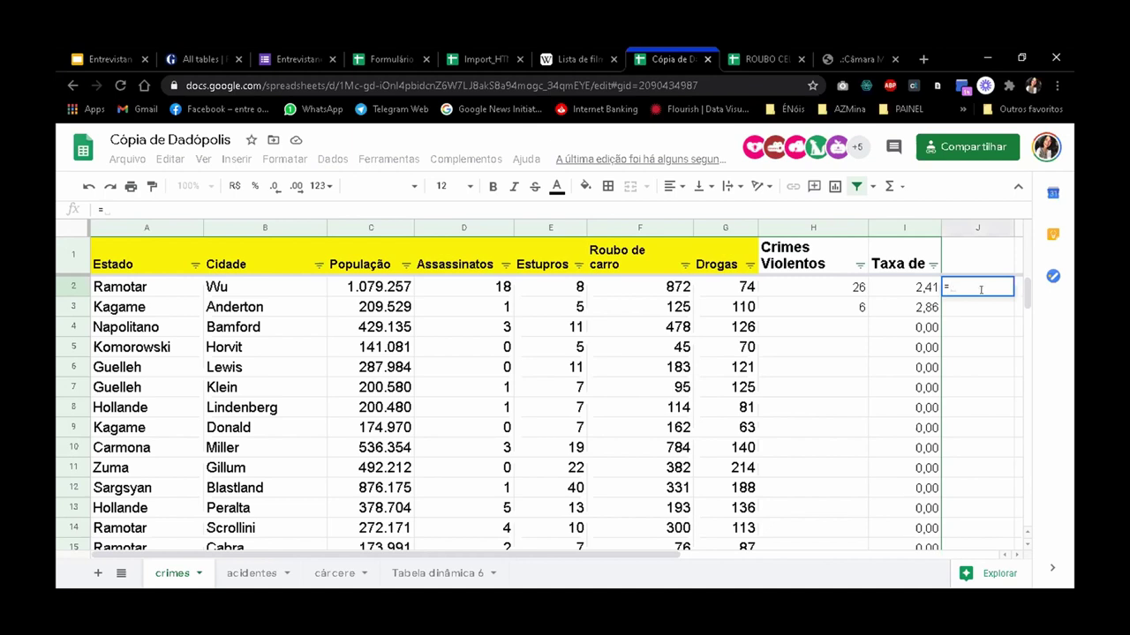
left_click(841, 287)
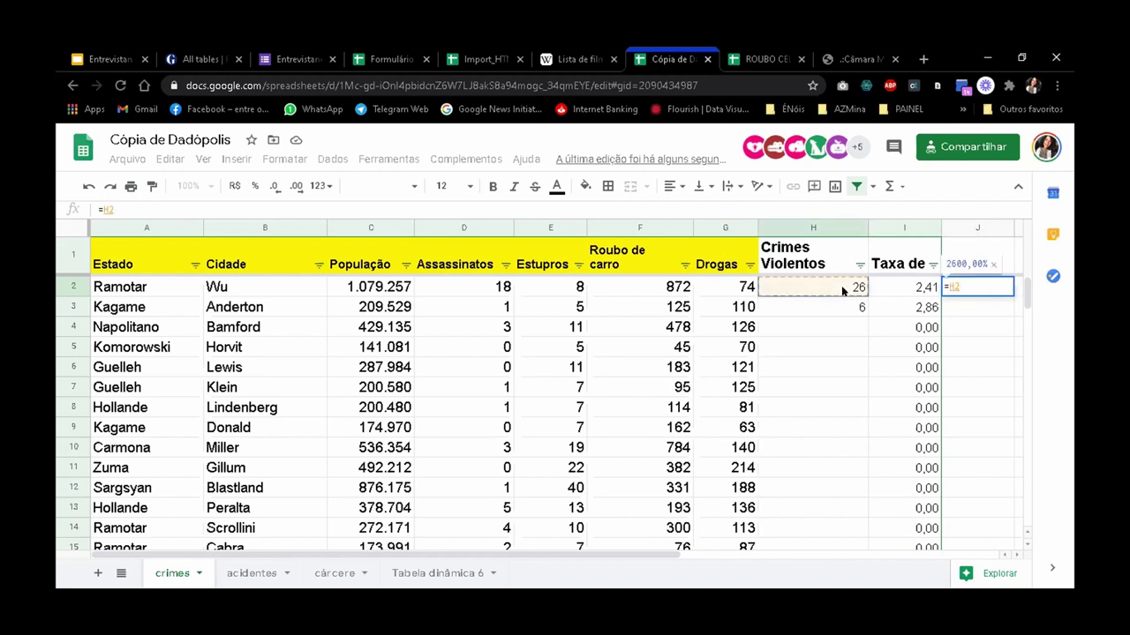
type("*")
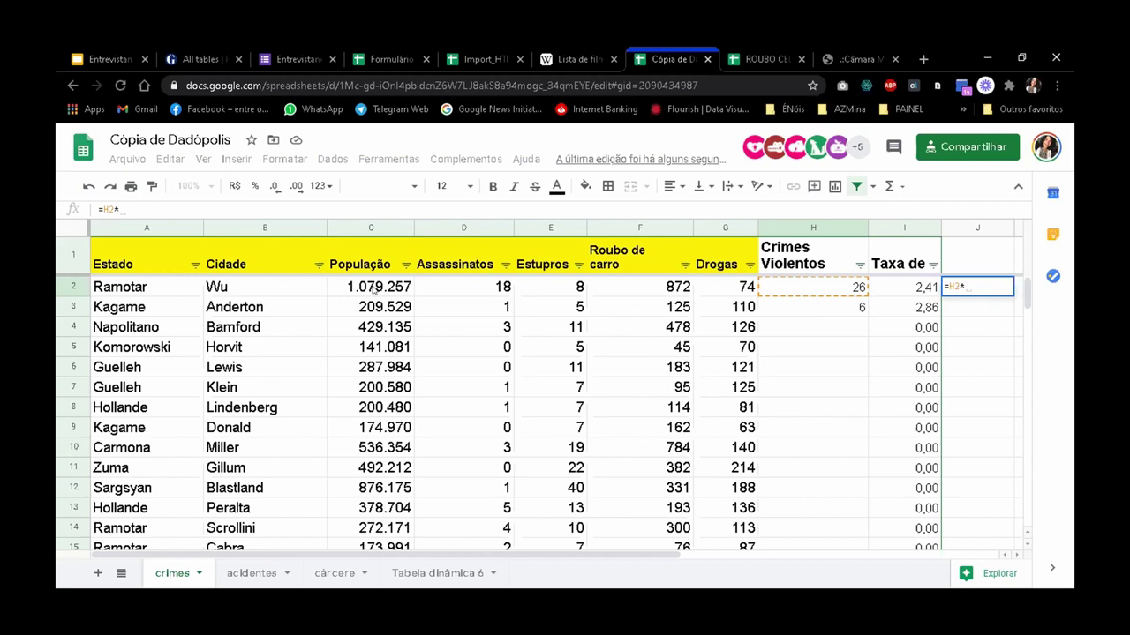
left_click(374, 291)
type("/")
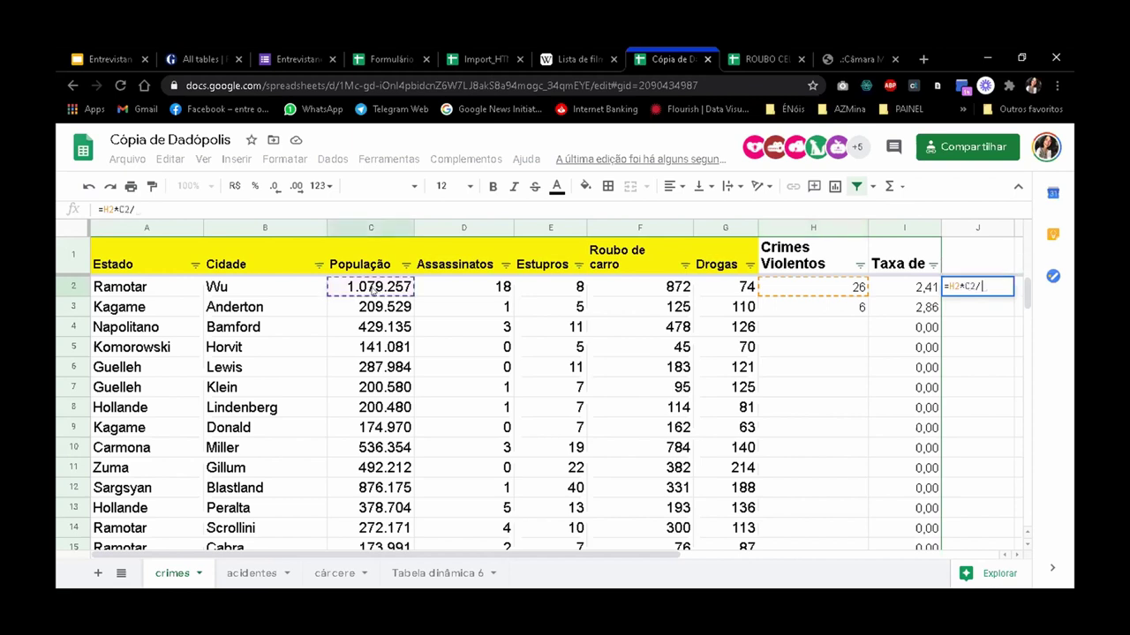
type("1")
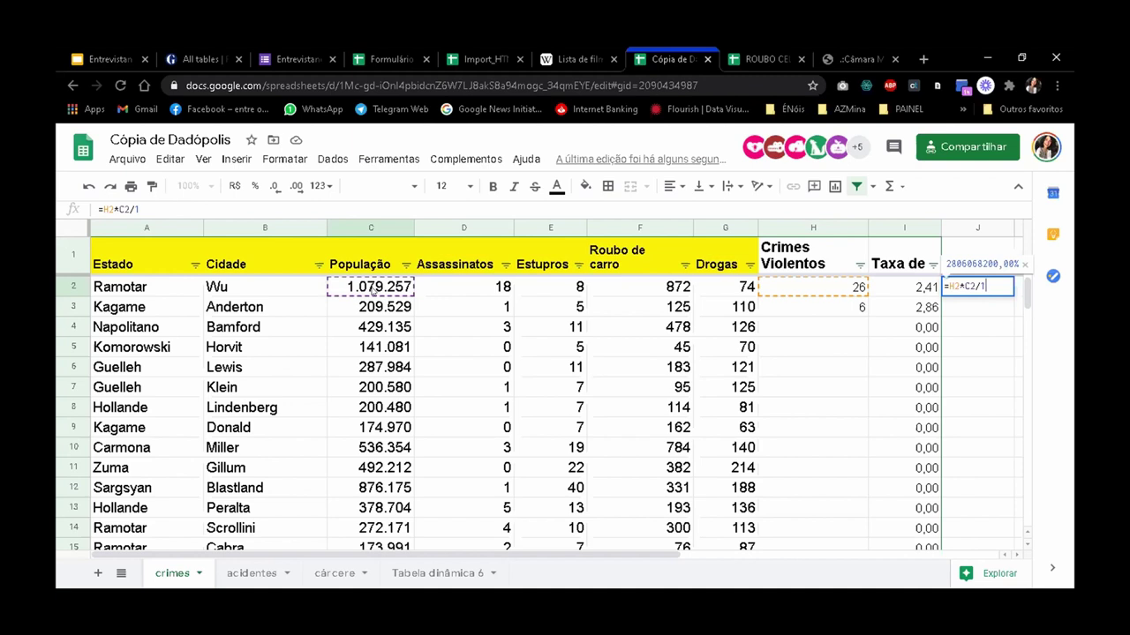
type("000")
type("00")
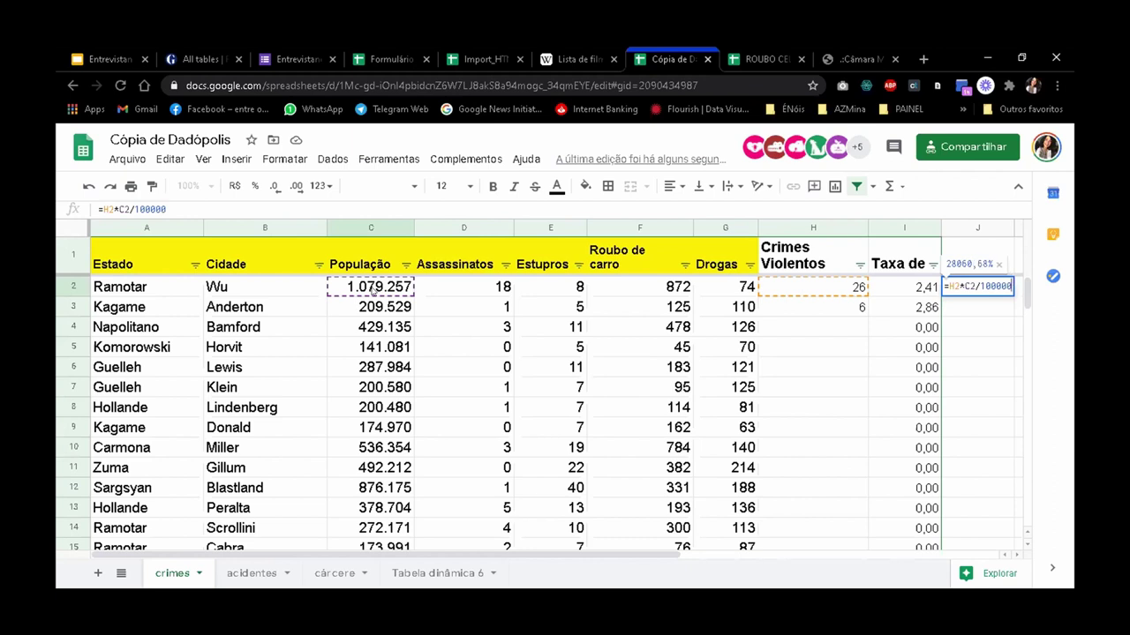
key("Return")
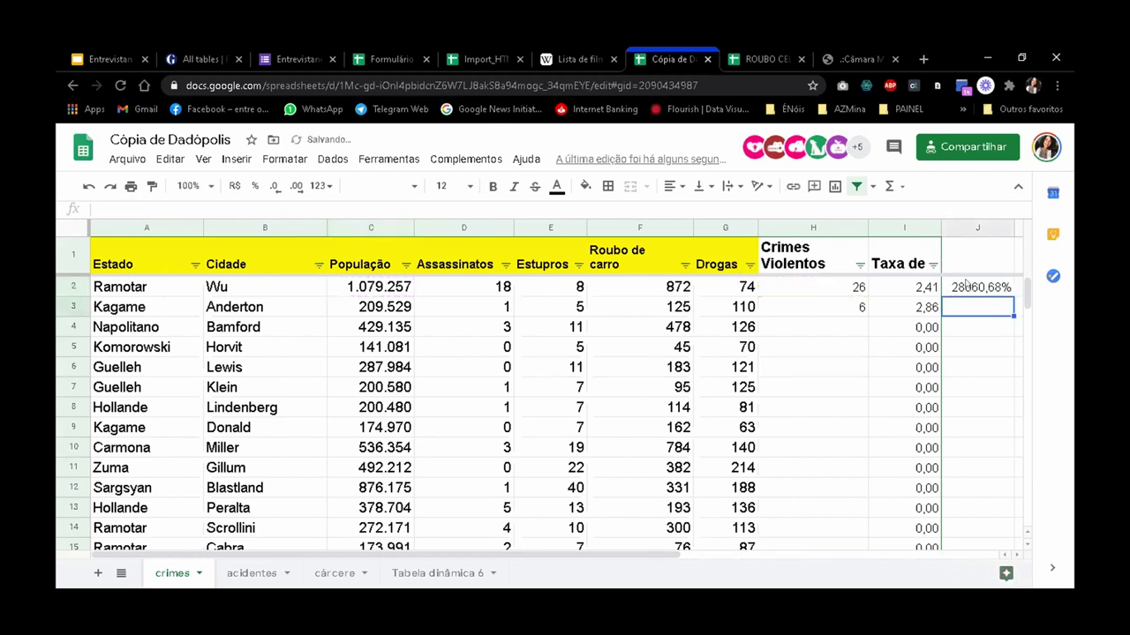
key("Up")
left_click(268, 186)
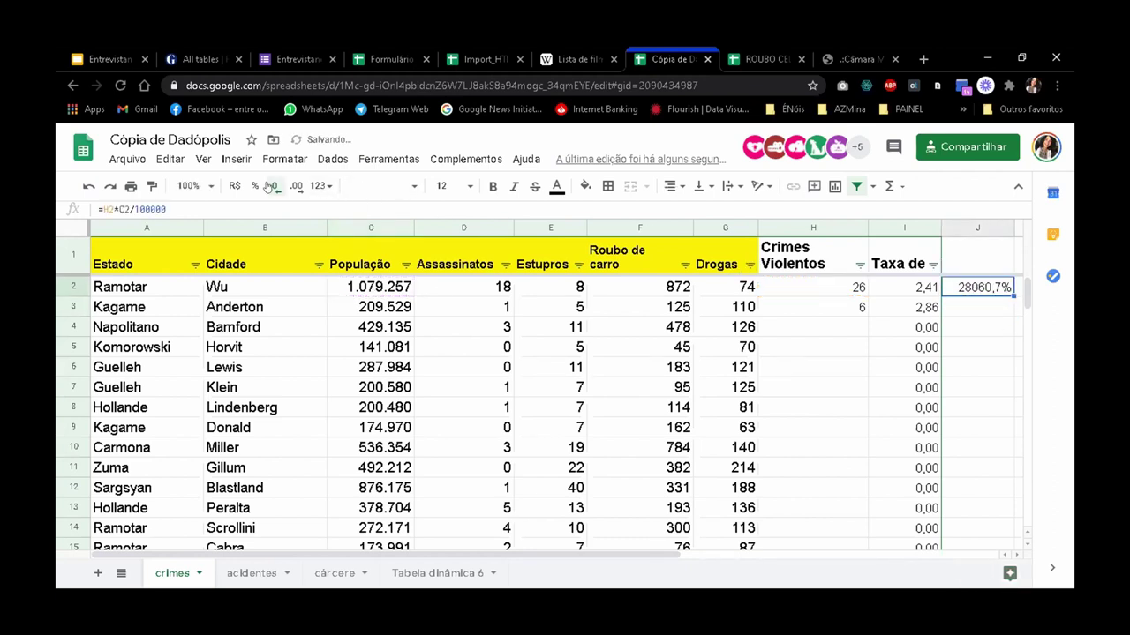
left_click(268, 186)
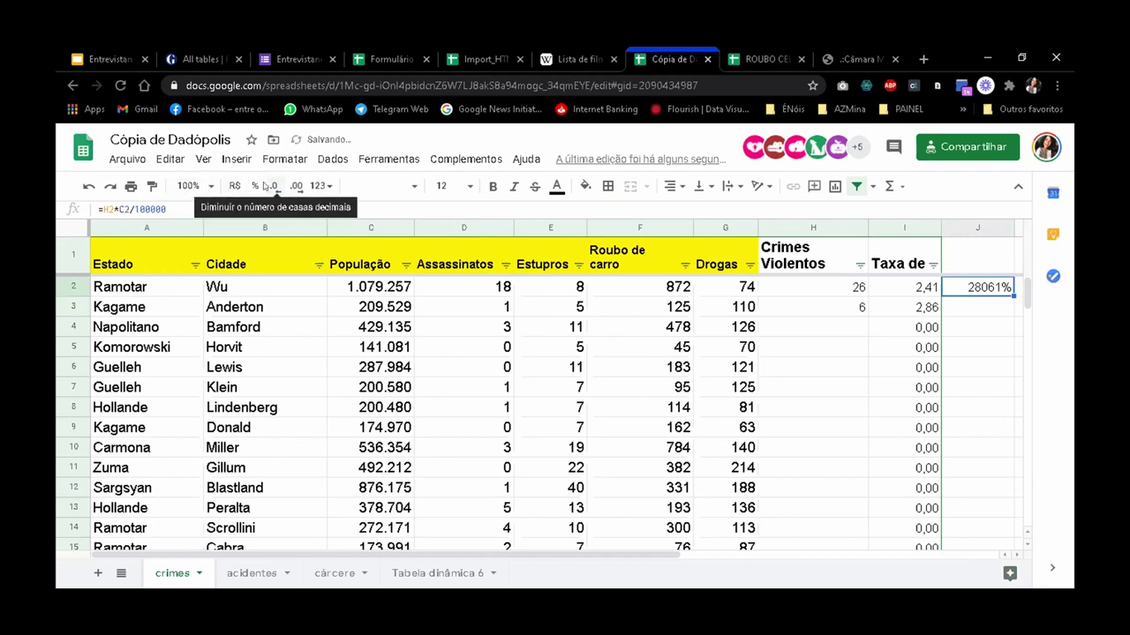
key("ctrl+z")
key("ctrl+z")
left_click(980, 305)
left_click(988, 291)
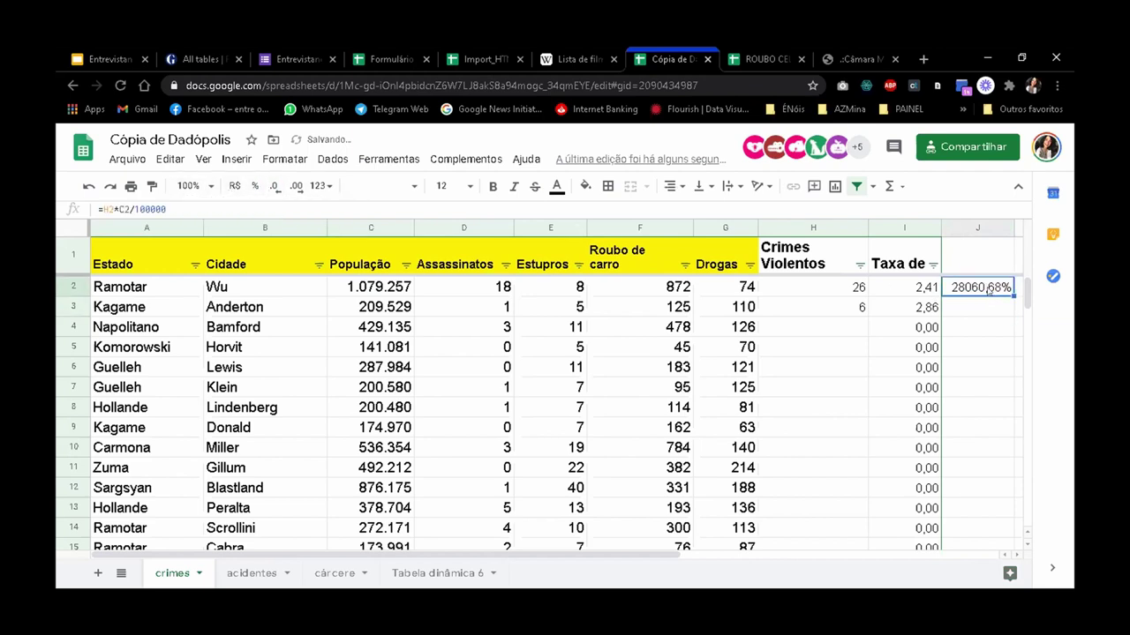
key("Delete")
type("=")
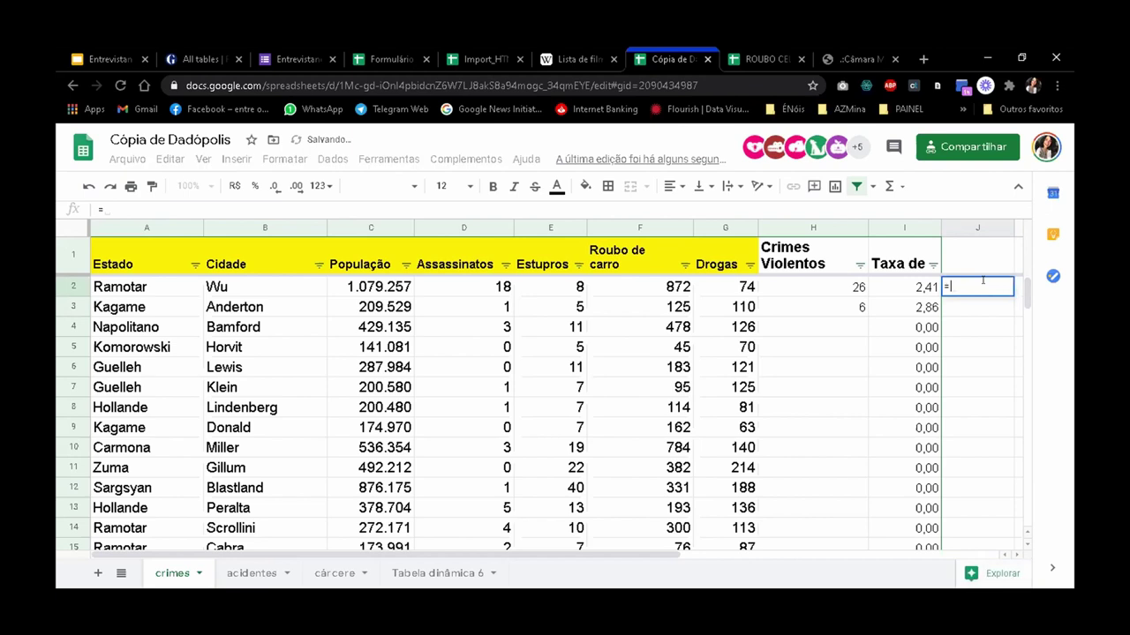
left_click(916, 293)
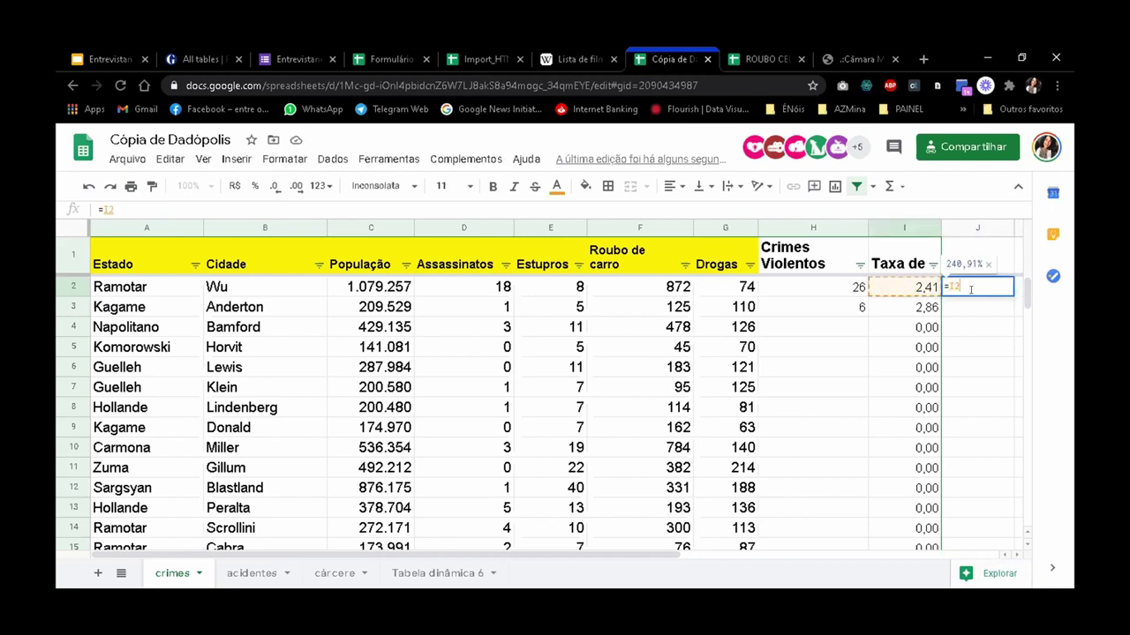
key("BackSpace")
key("BackSpace")
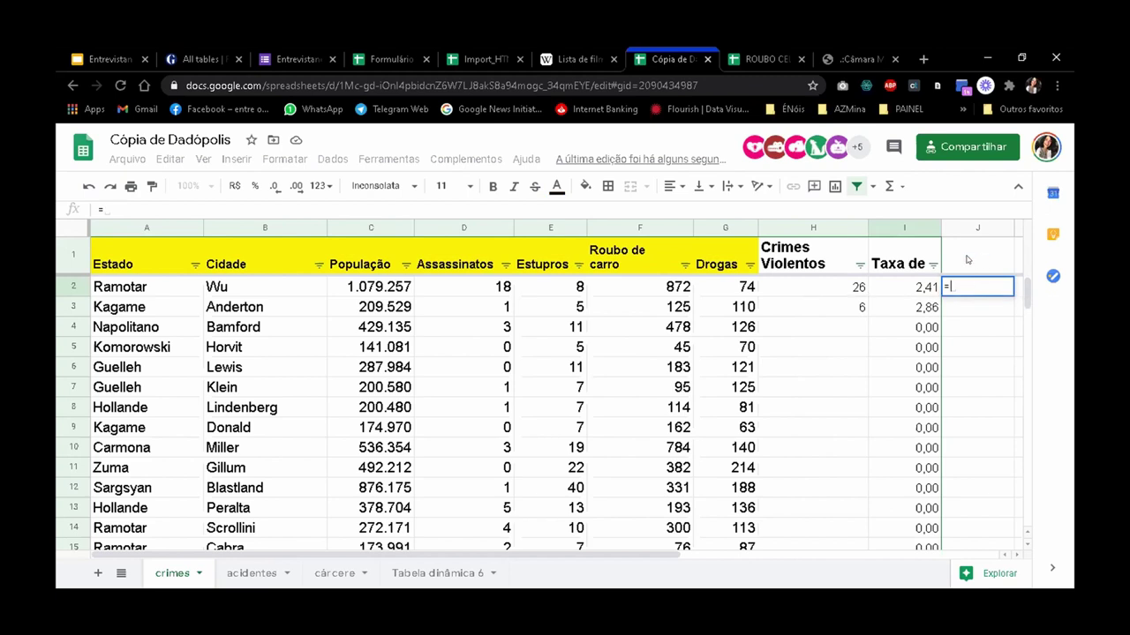
key("Escape")
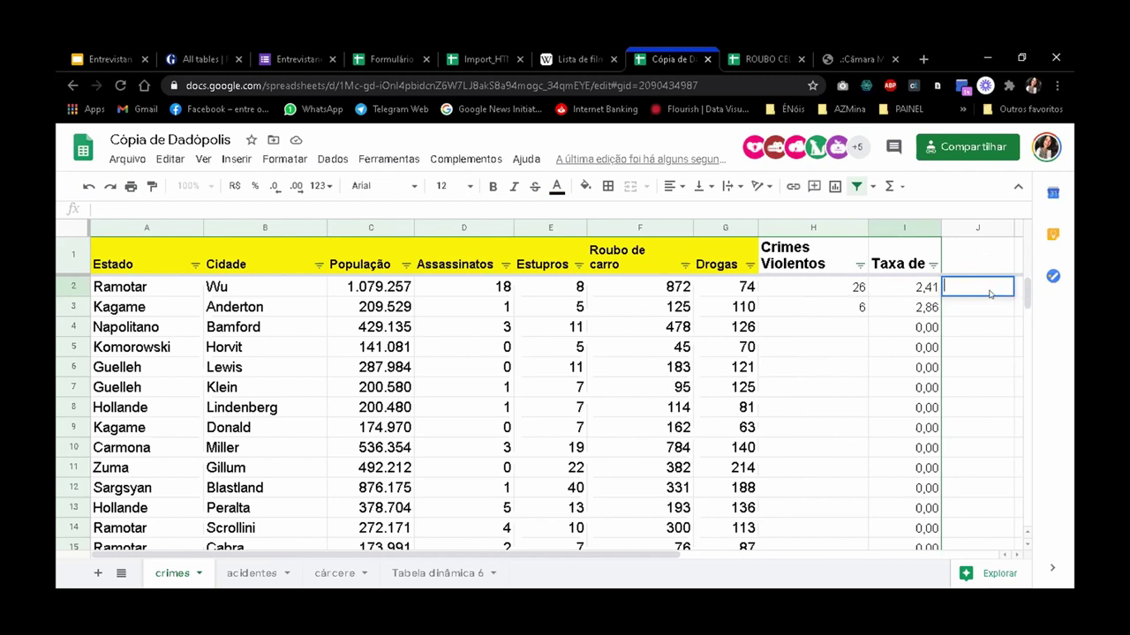
Try a trial rate formula =H2*C2/100000 in J2, after reviewing I2's formula
left_click(956, 284)
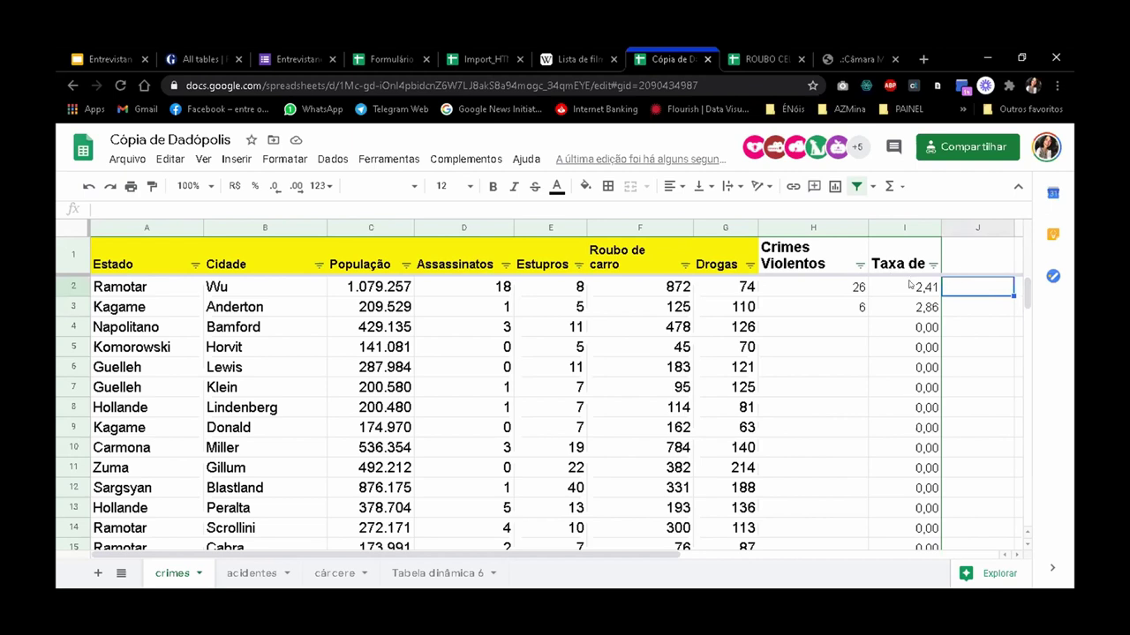
double_click(910, 283)
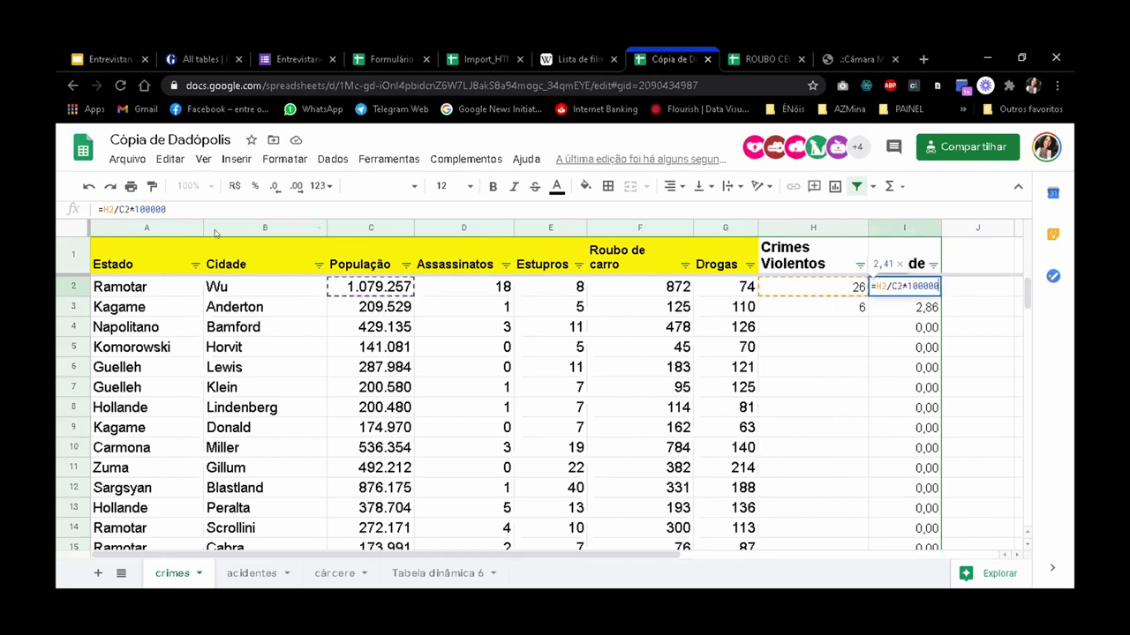
left_click(952, 288)
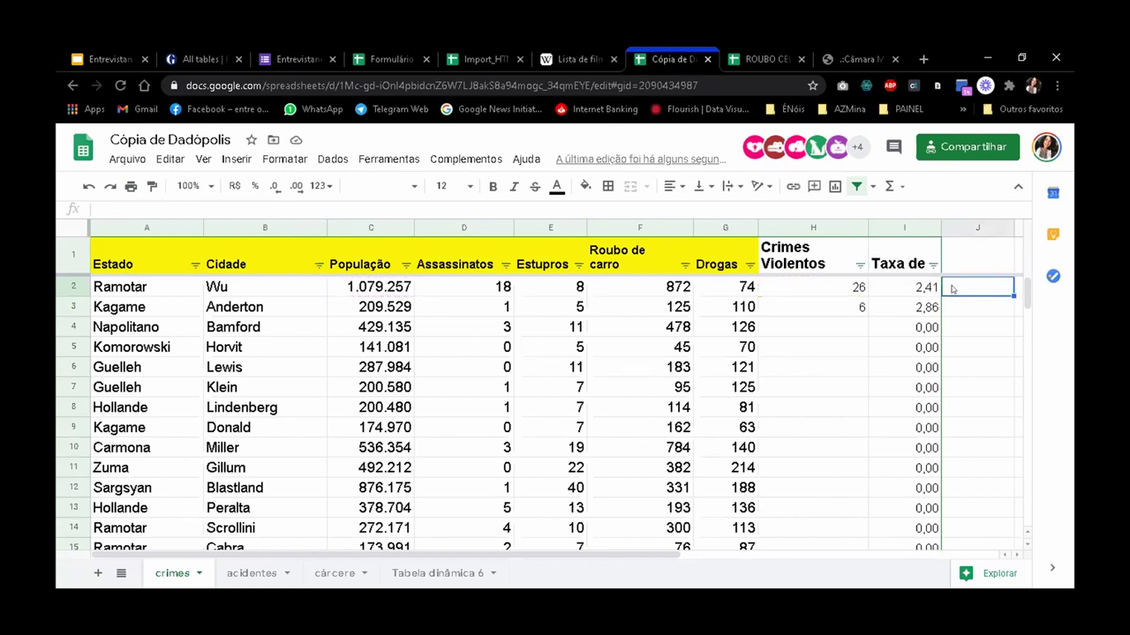
type("=")
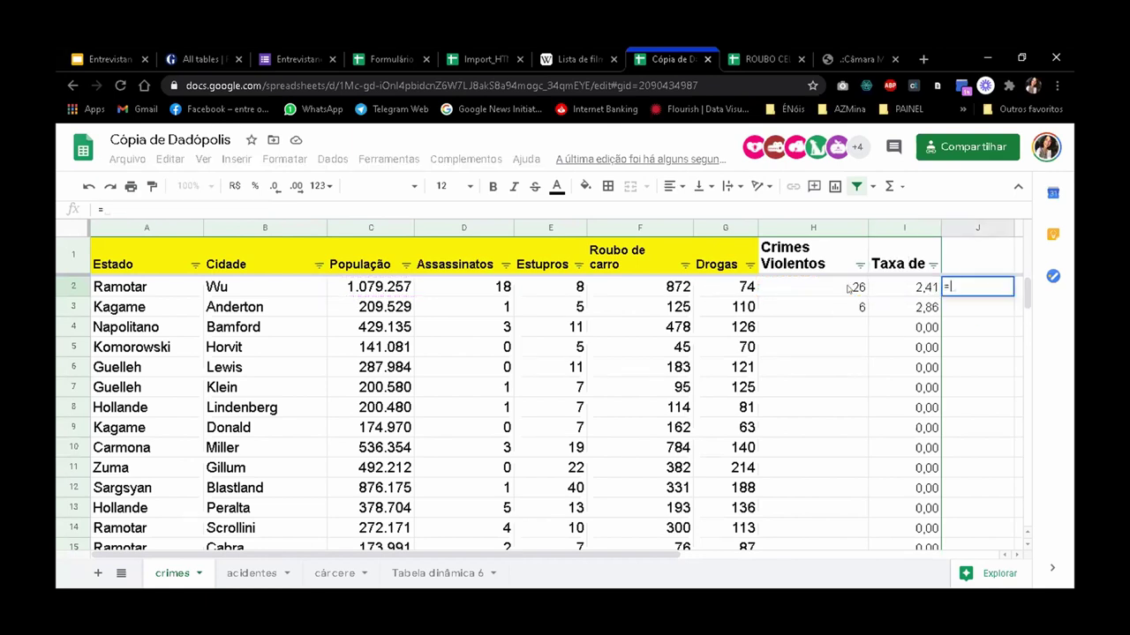
left_click(849, 290)
type("*")
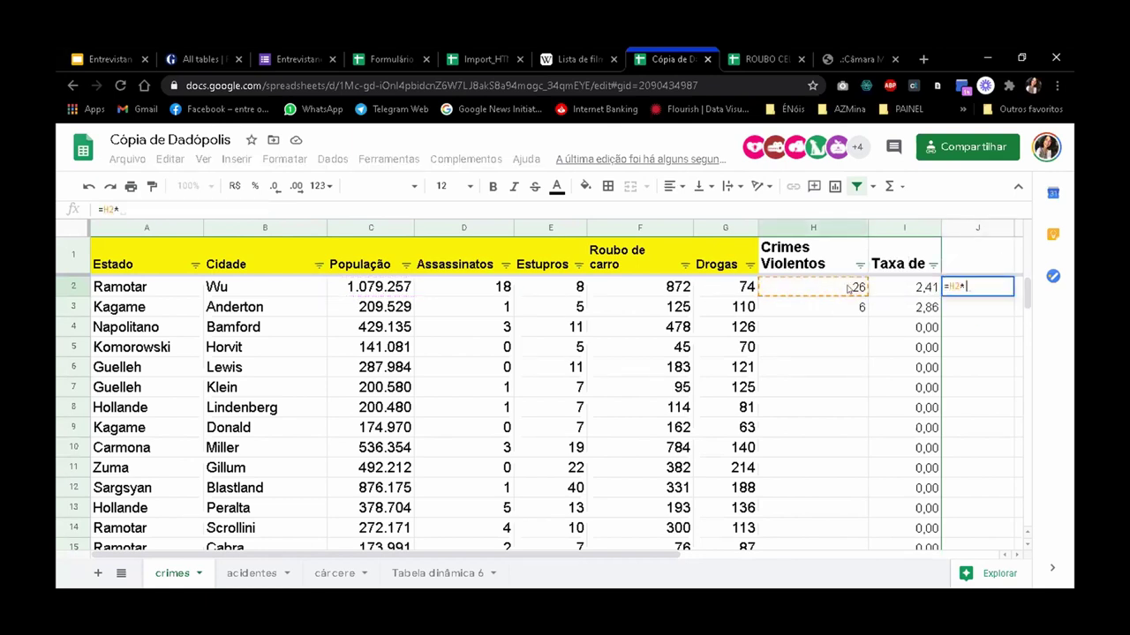
left_click(367, 288)
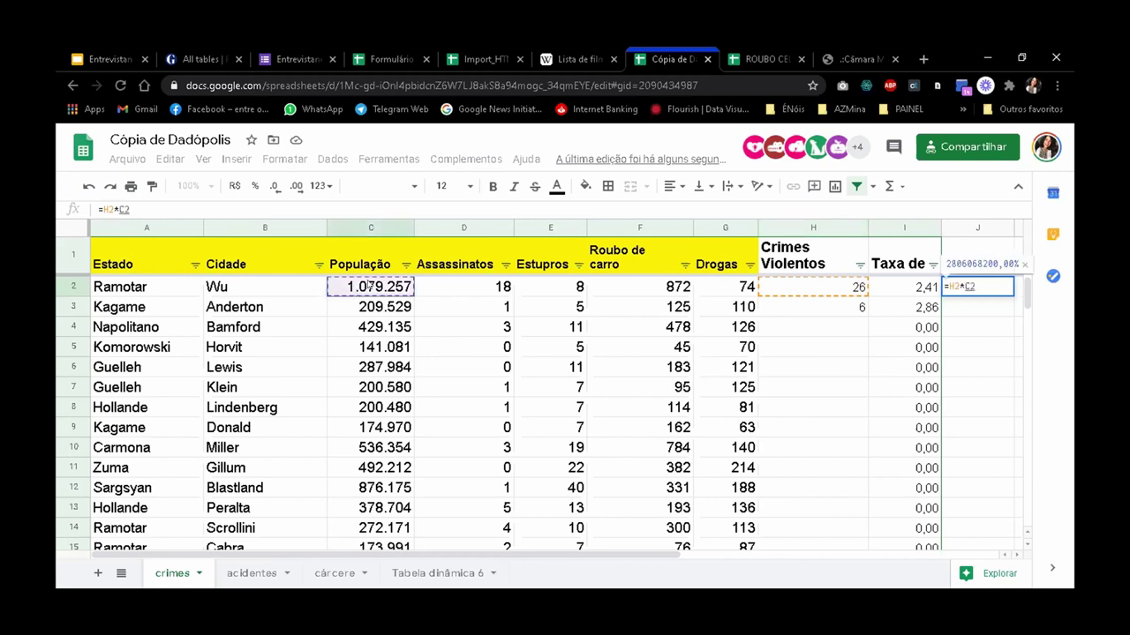
type("/10")
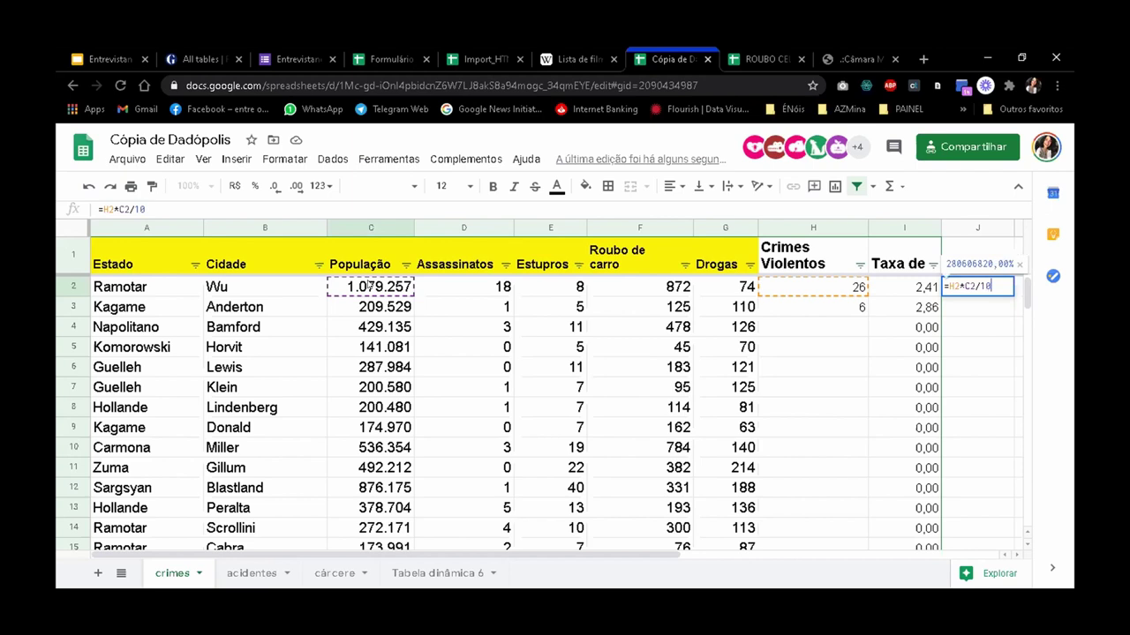
type("000")
type("0")
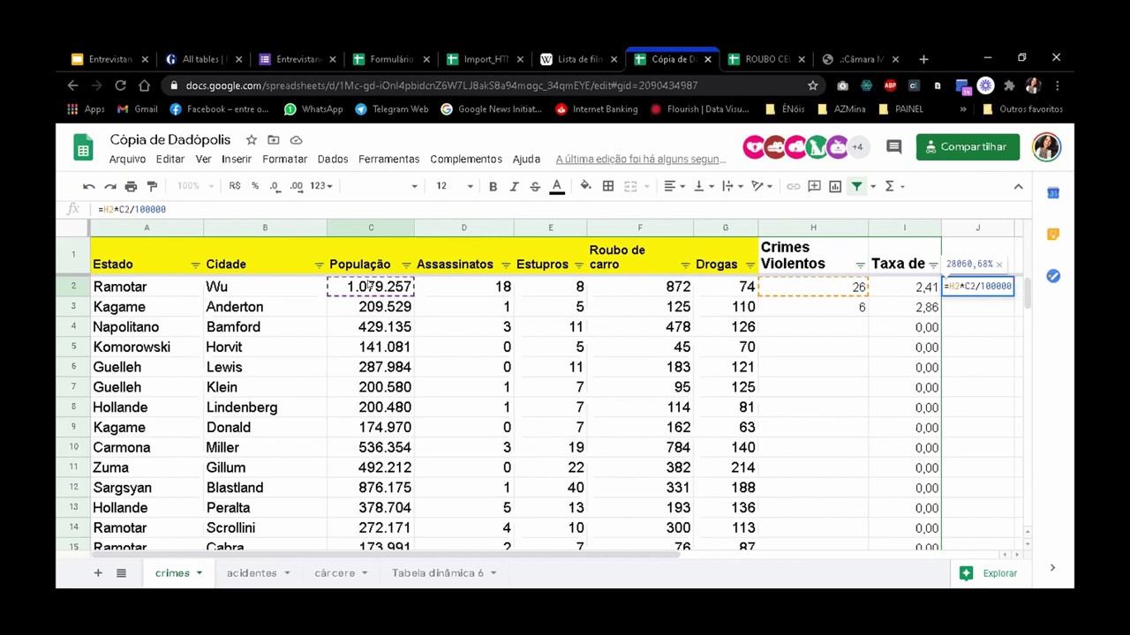
key("Return")
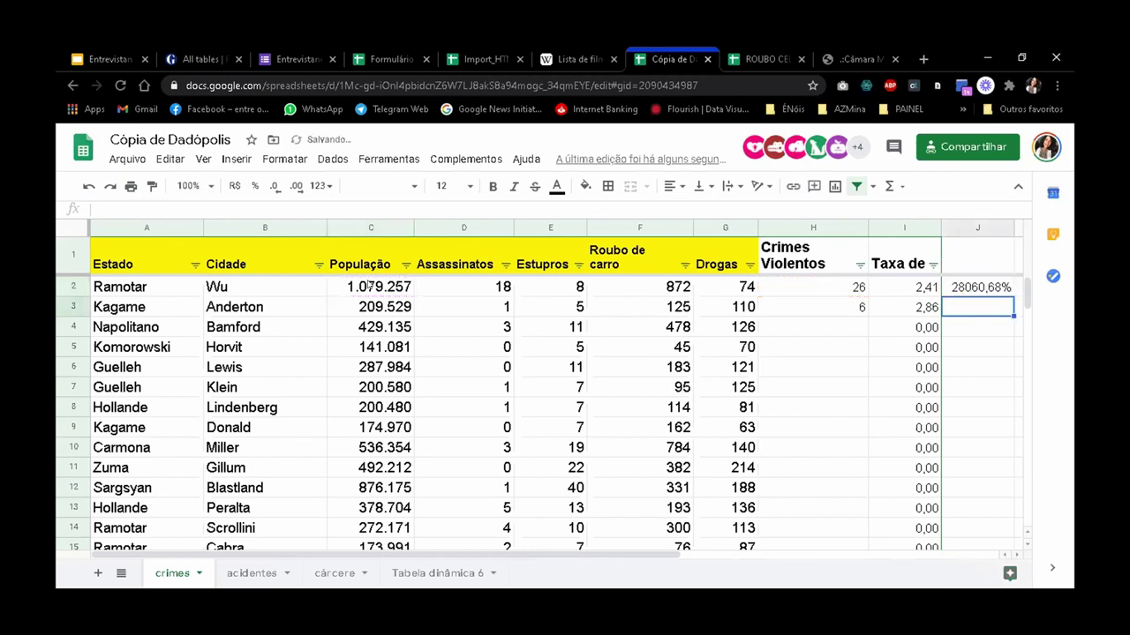
Switch J2 from percent to number with one fewer decimal, then clear J2 and recheck I2
left_click(982, 286)
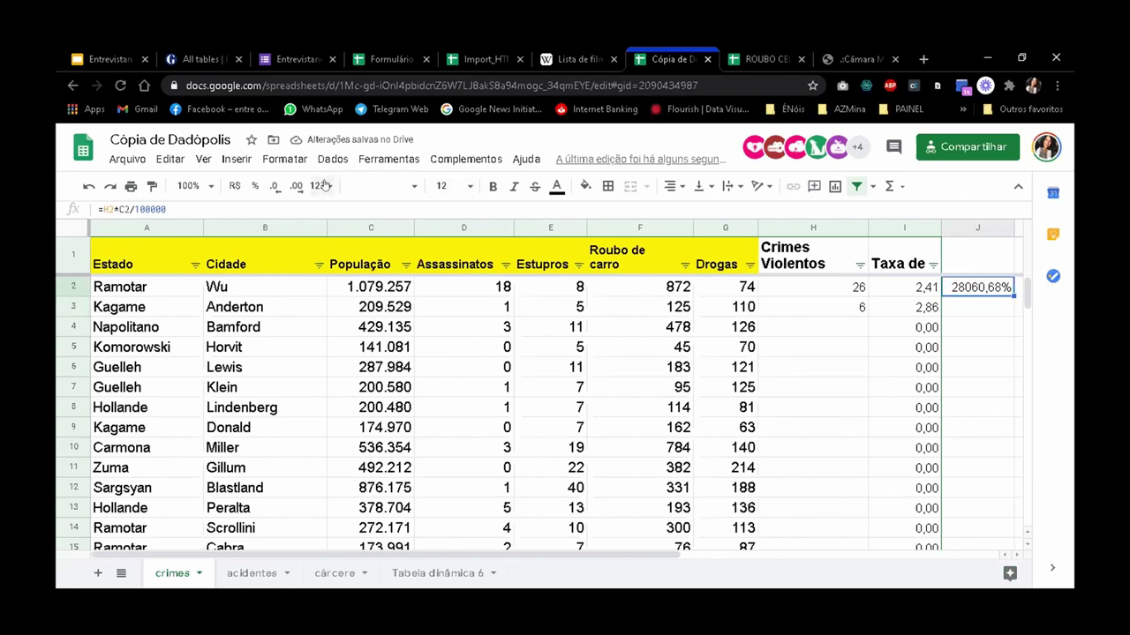
left_click(324, 185)
left_click(372, 267)
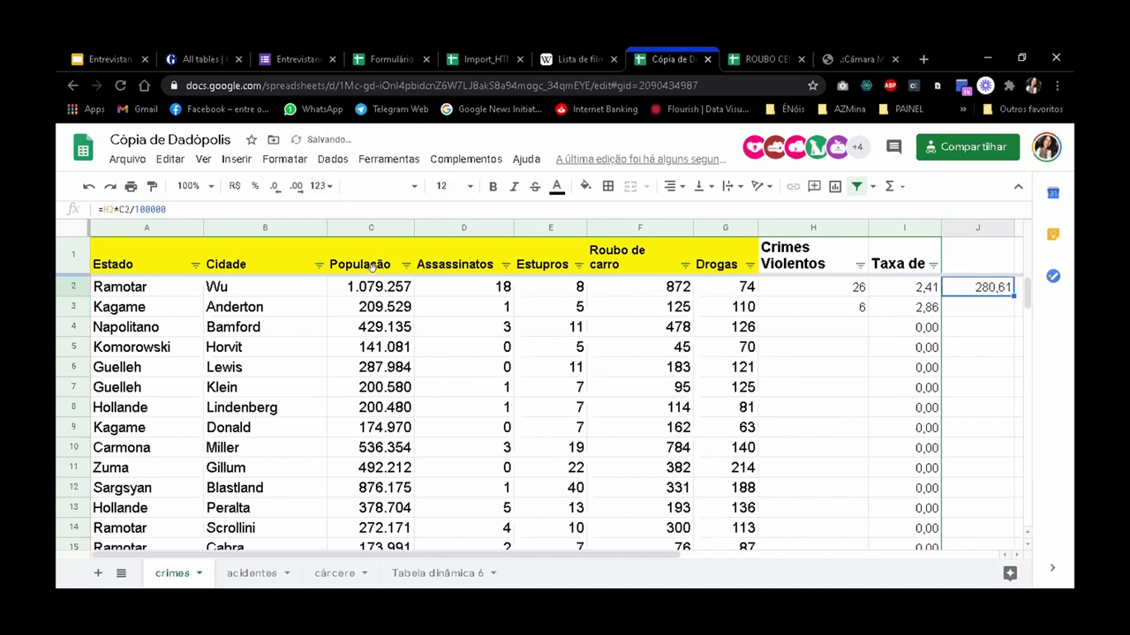
left_click(274, 185)
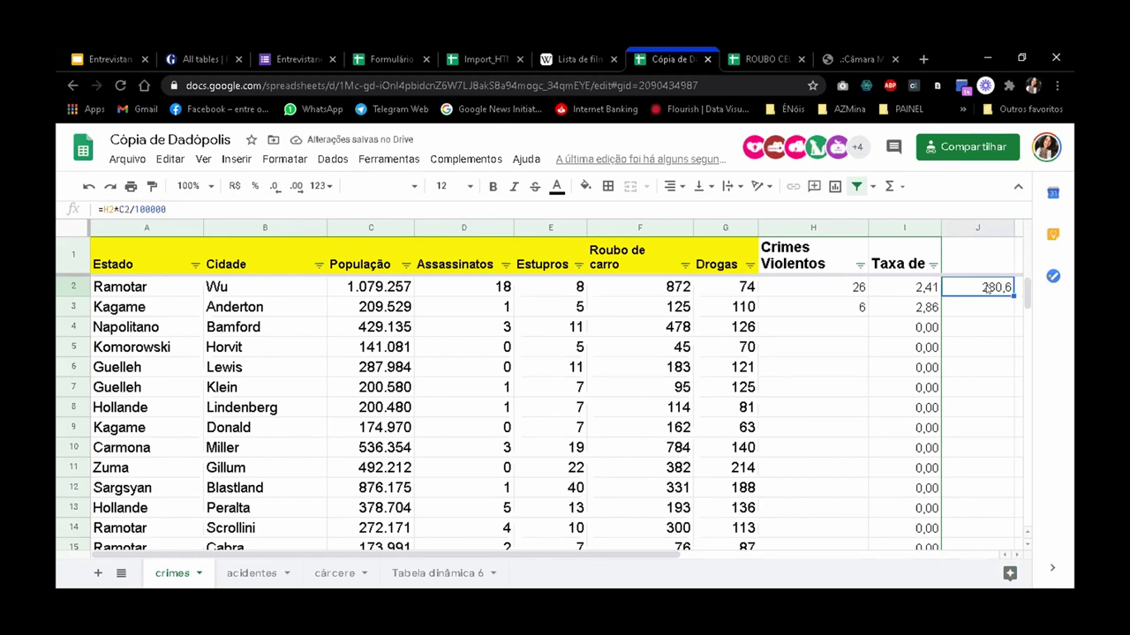
key("Delete")
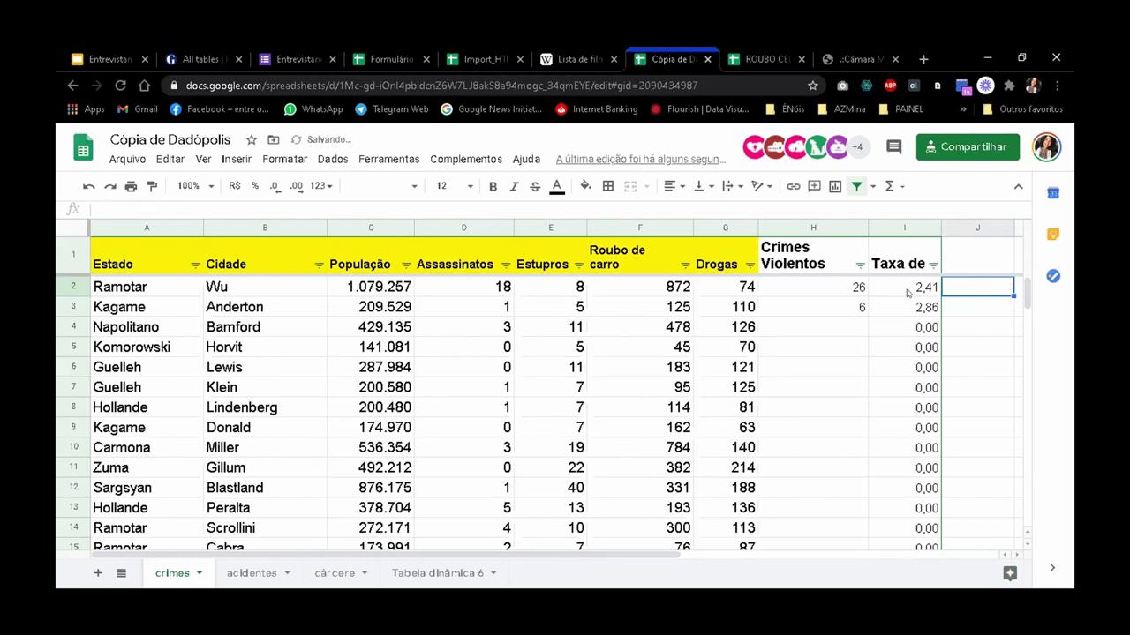
left_click(909, 294)
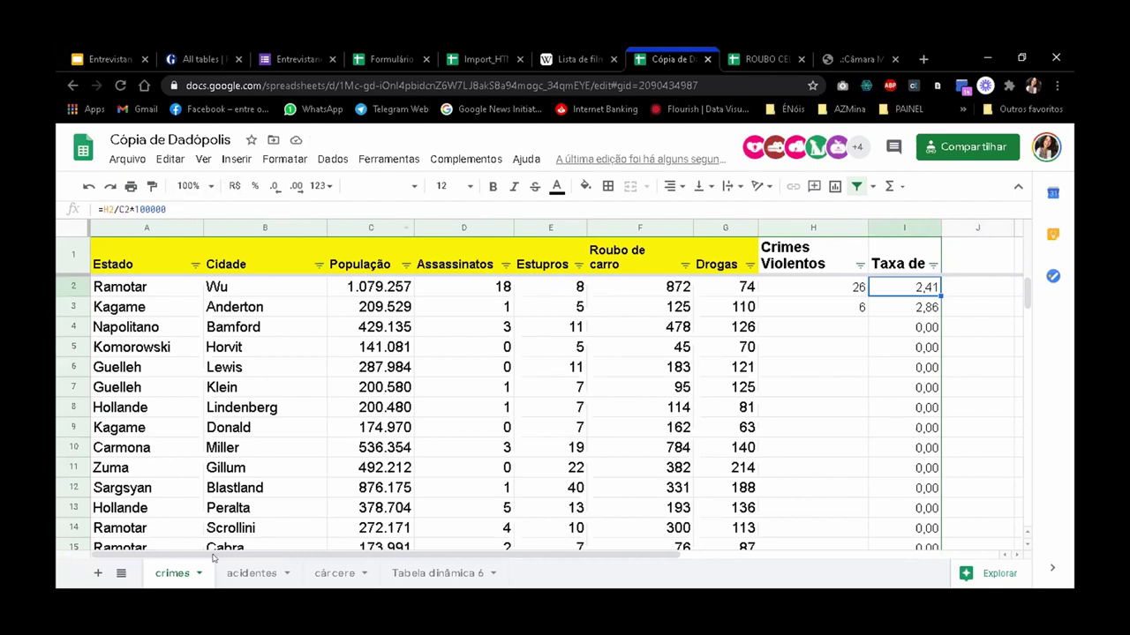
left_click(248, 576)
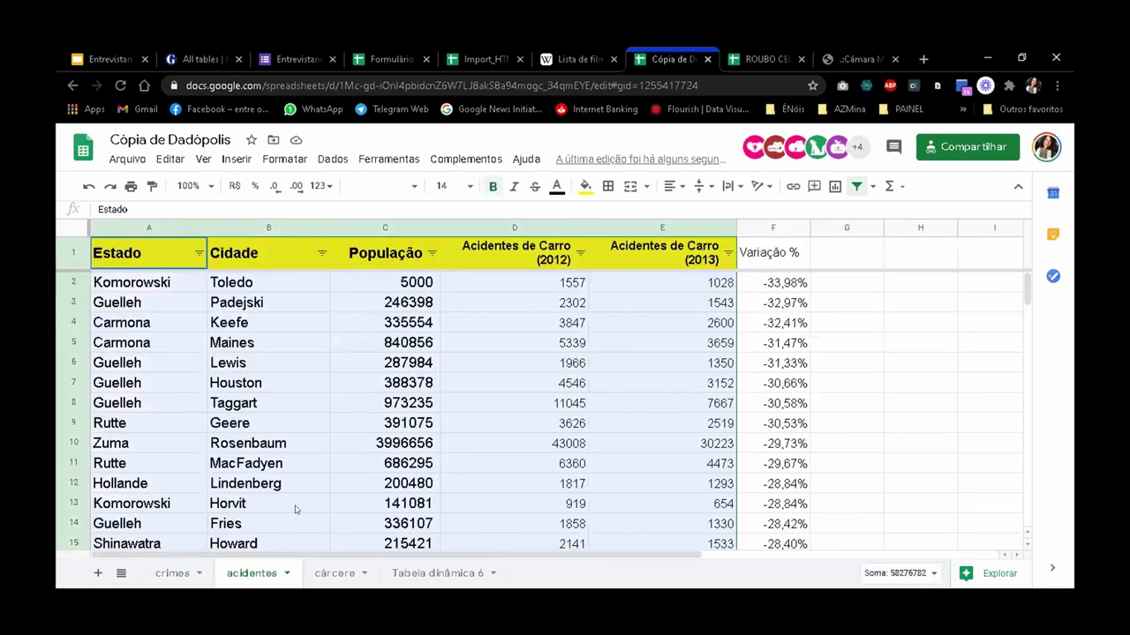
left_click(172, 574)
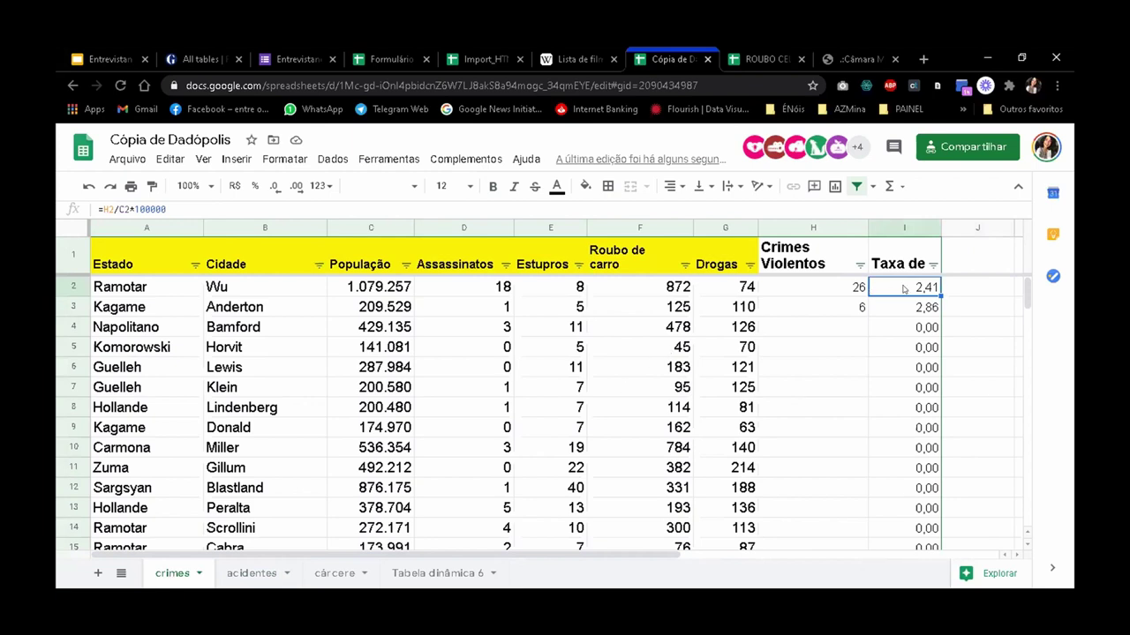
left_click(801, 284)
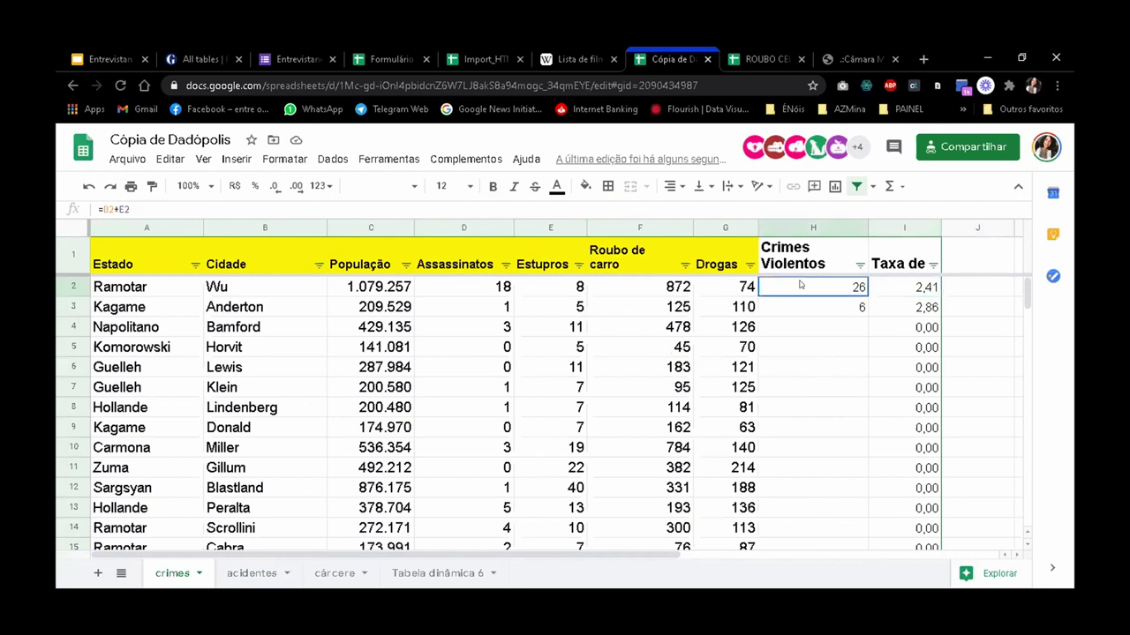
left_click(892, 284)
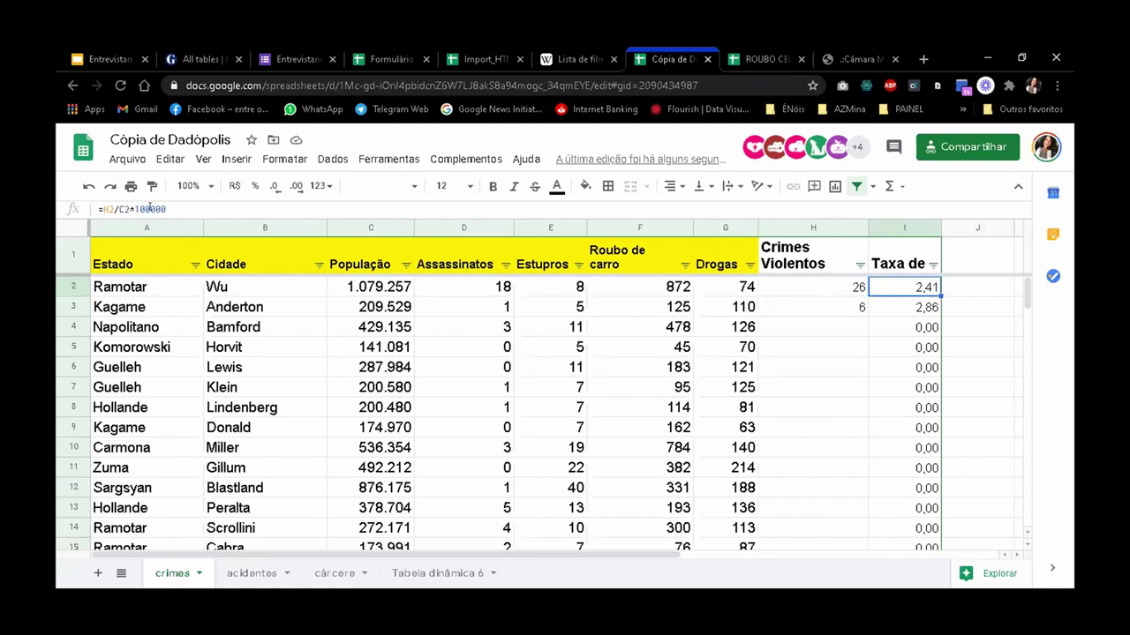
left_click(146, 208)
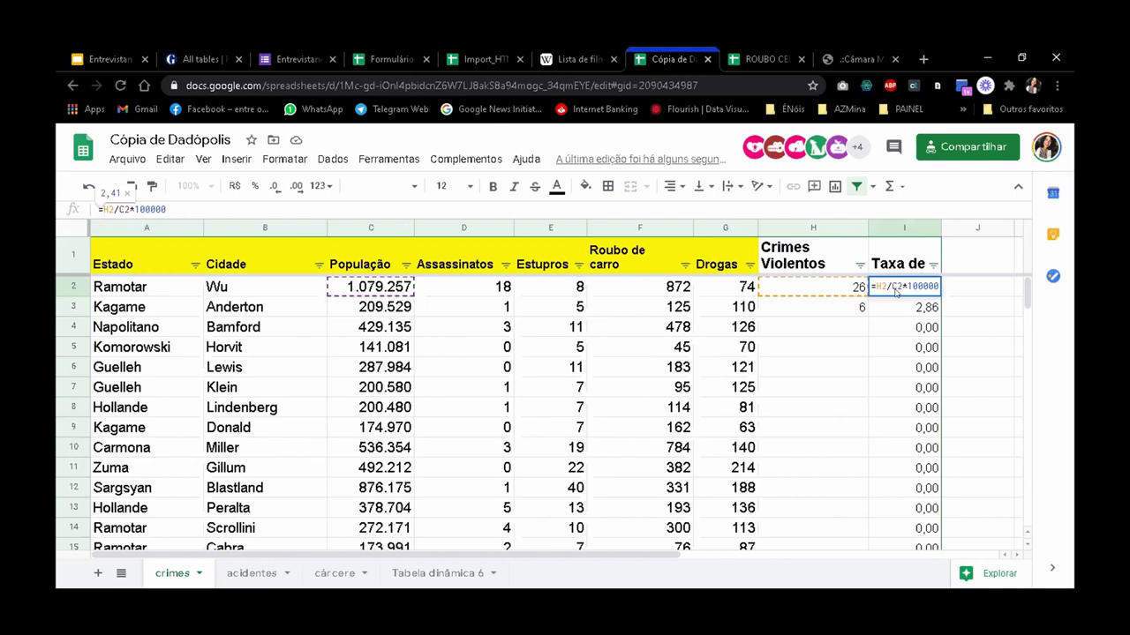
key("Escape")
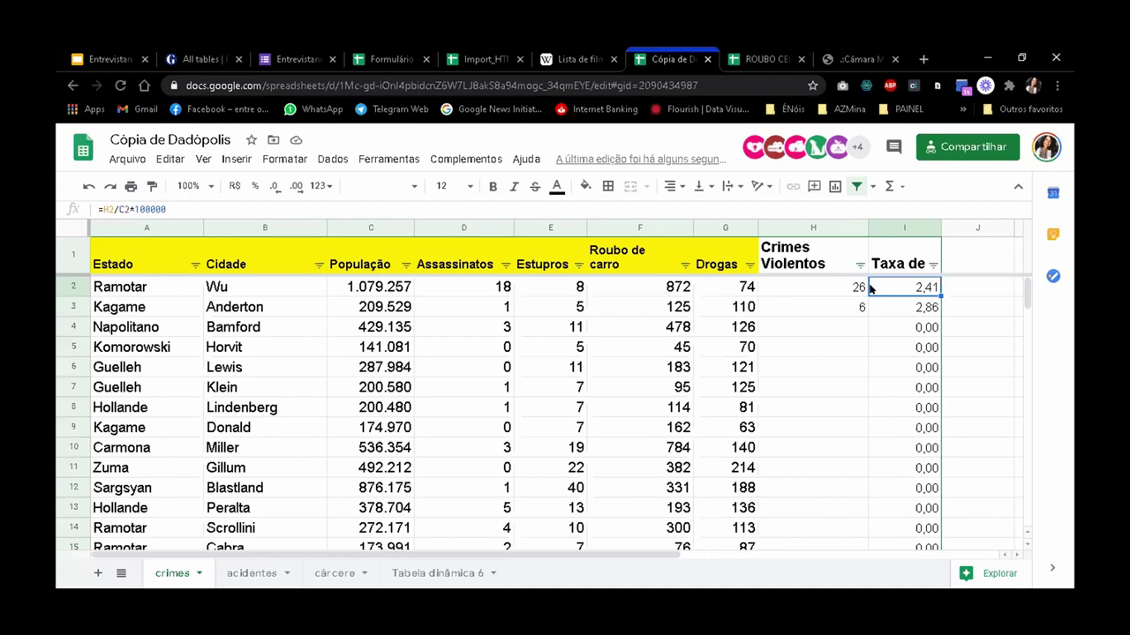
left_click(831, 293)
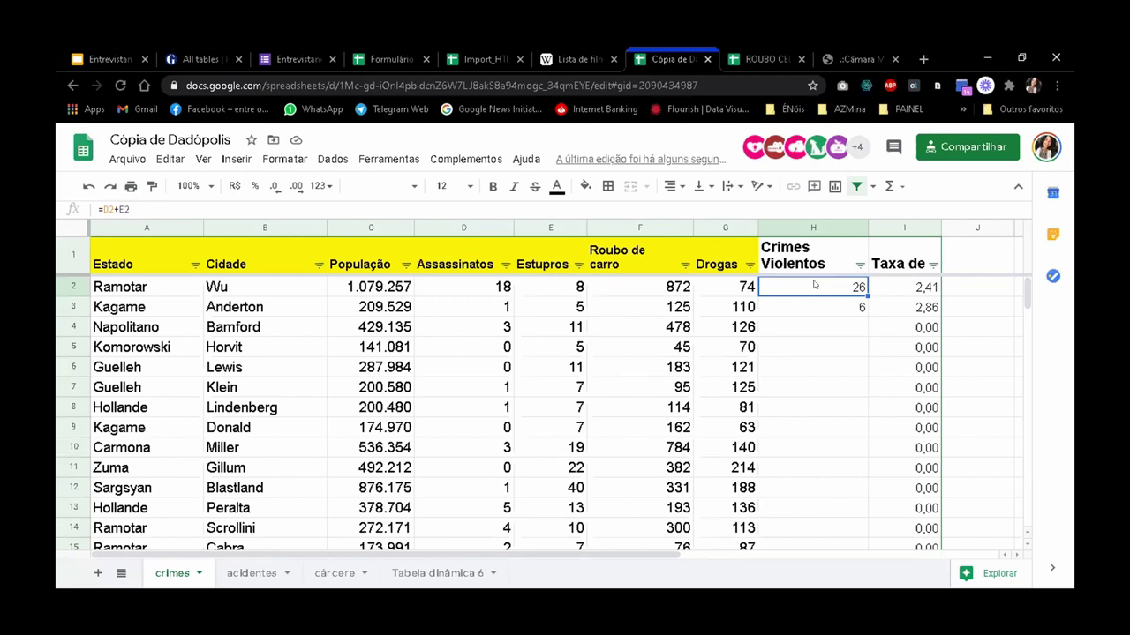
left_click(350, 294)
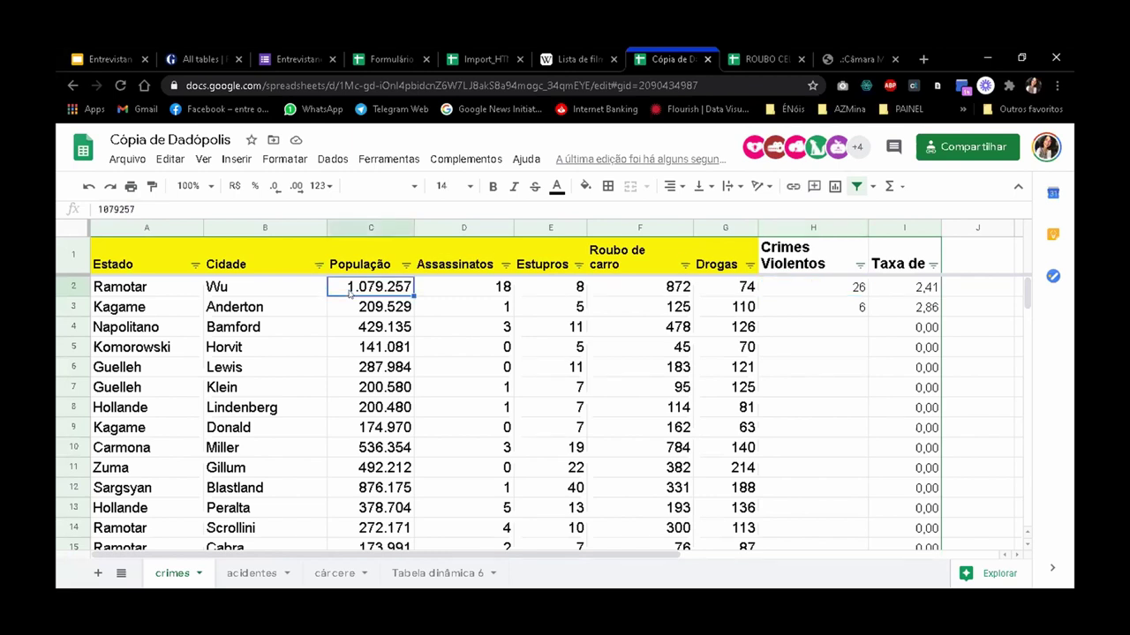
Fill Wu's violent-crime total H2 and population C2 with magenta
left_click(813, 291)
left_click(585, 185)
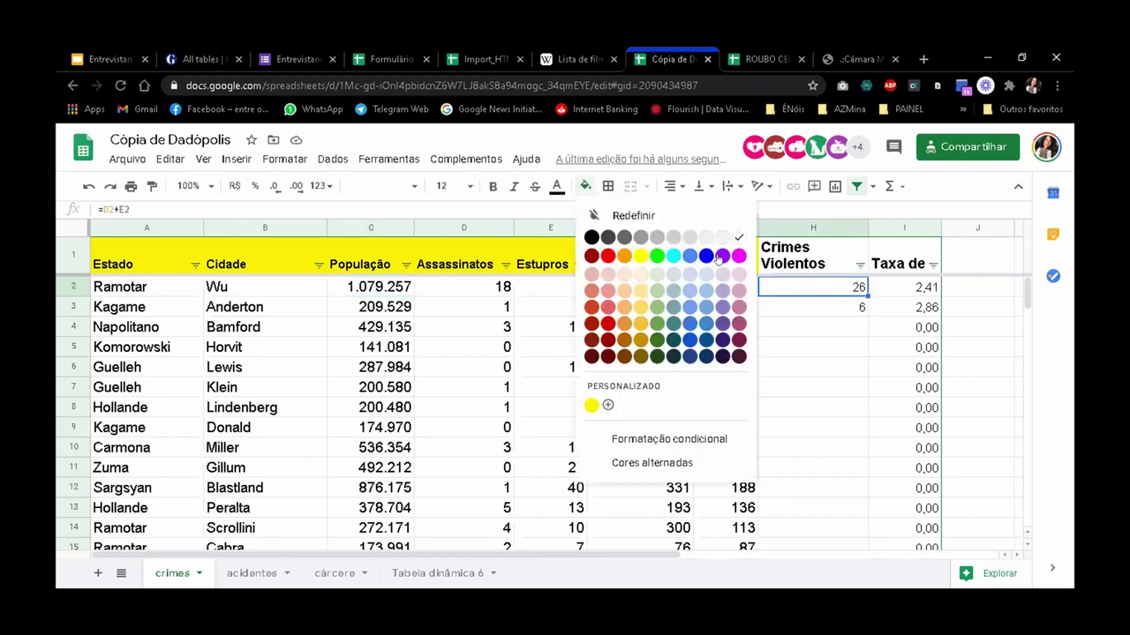
left_click(739, 256)
left_click(393, 288)
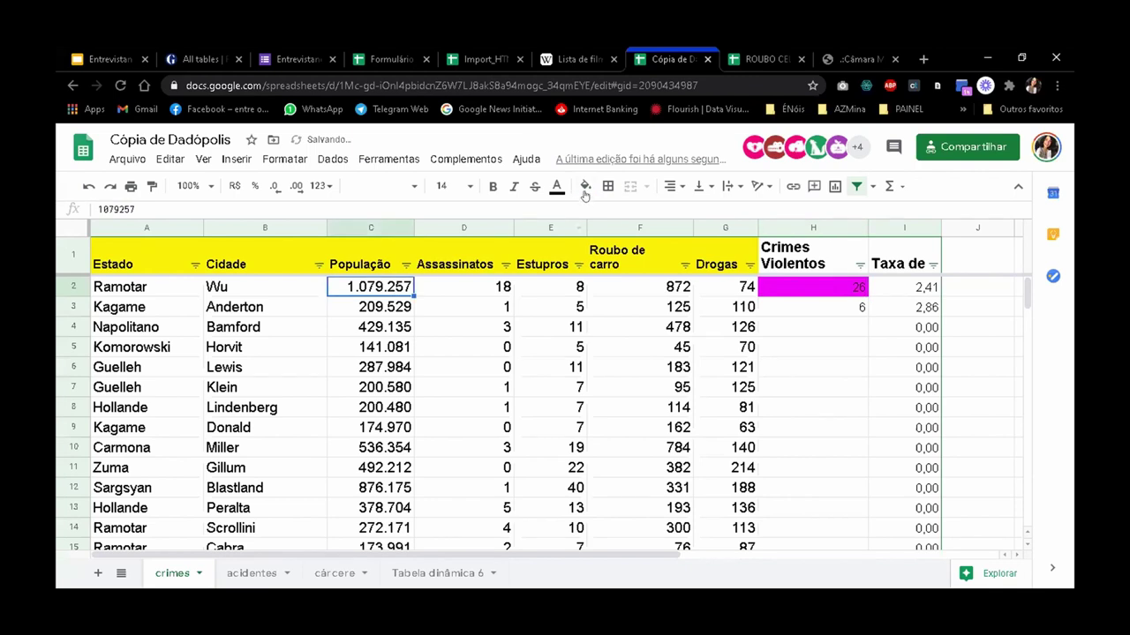
left_click(585, 187)
left_click(739, 256)
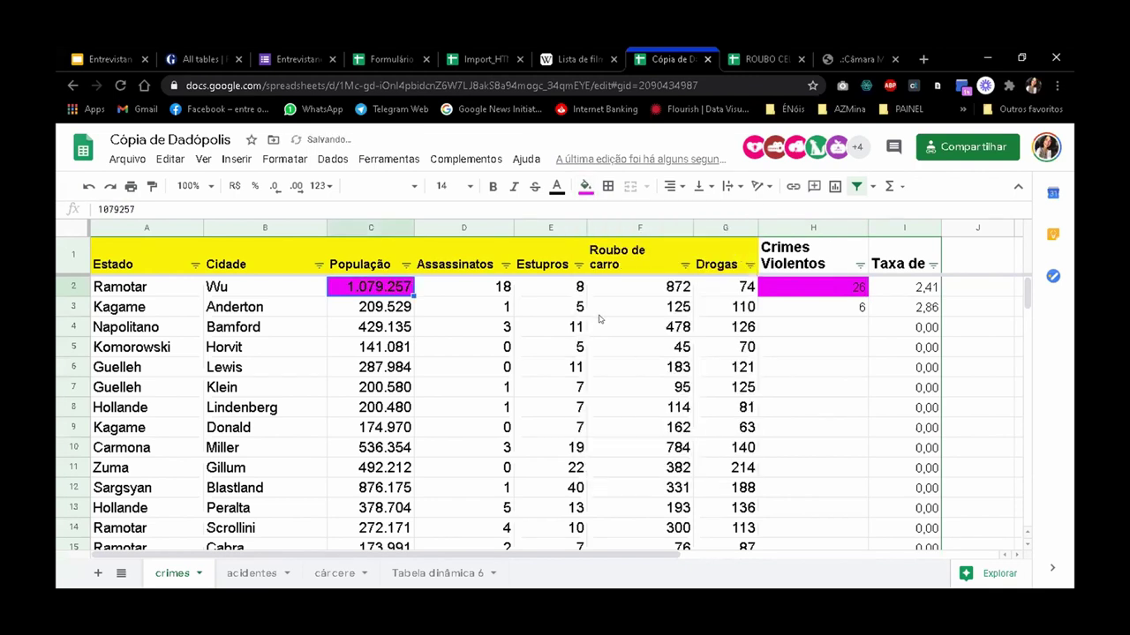
left_click(836, 291)
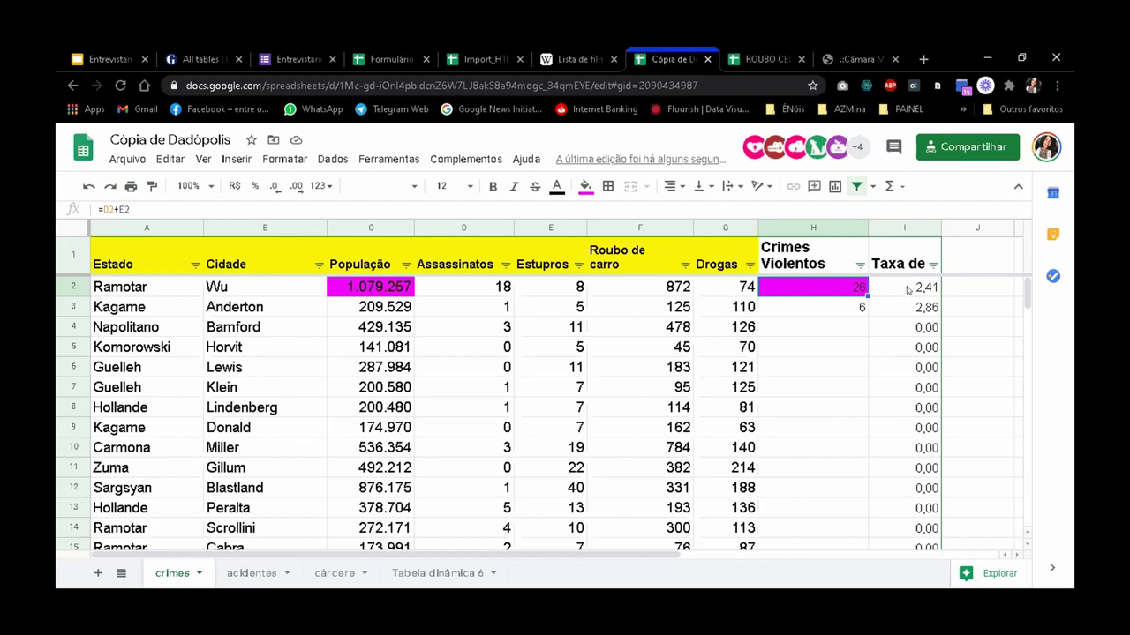
Display Wu's rate formula =H2/C2*100000 inside cell I2
left_click(908, 290)
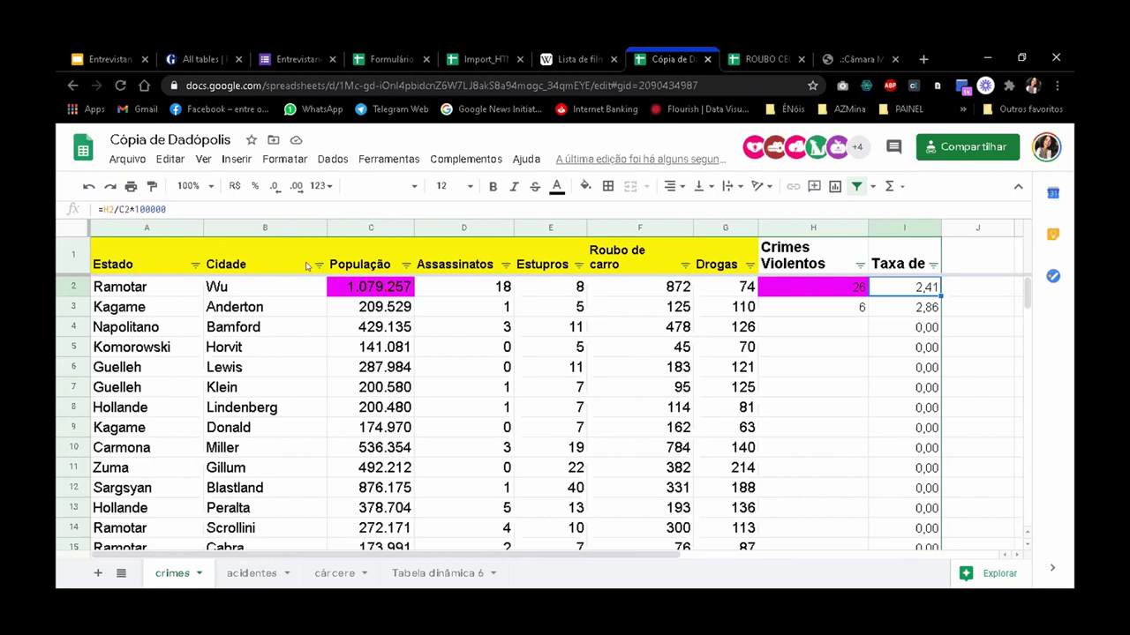
double_click(900, 286)
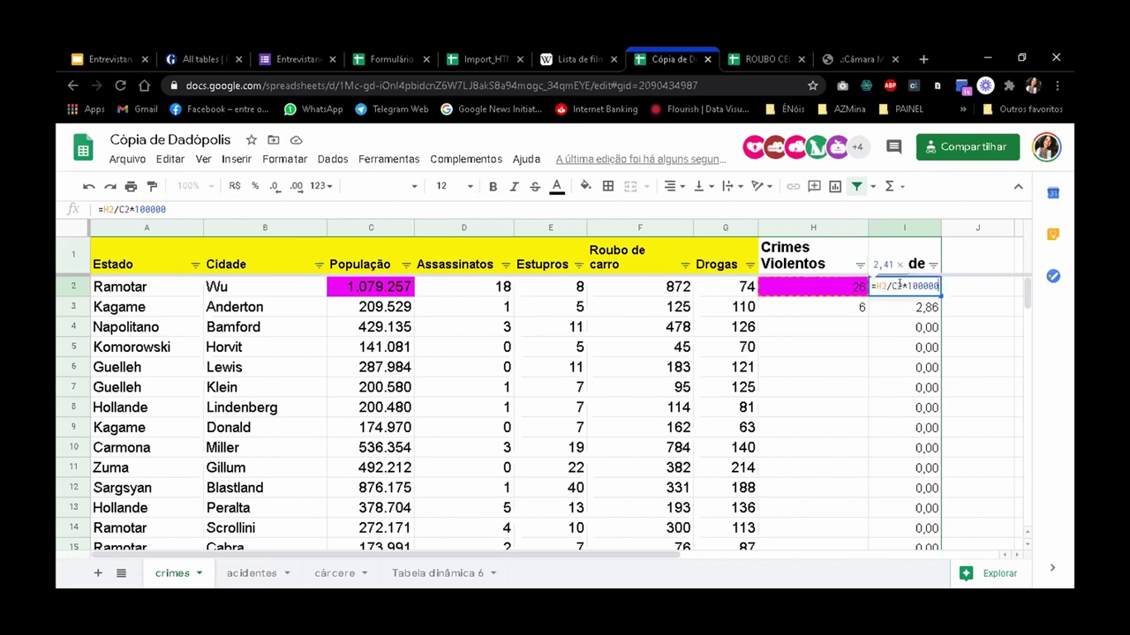
Copy the H3 SUM formula down to row 17, filling every city's total and rate
left_click(964, 329)
left_click(929, 290)
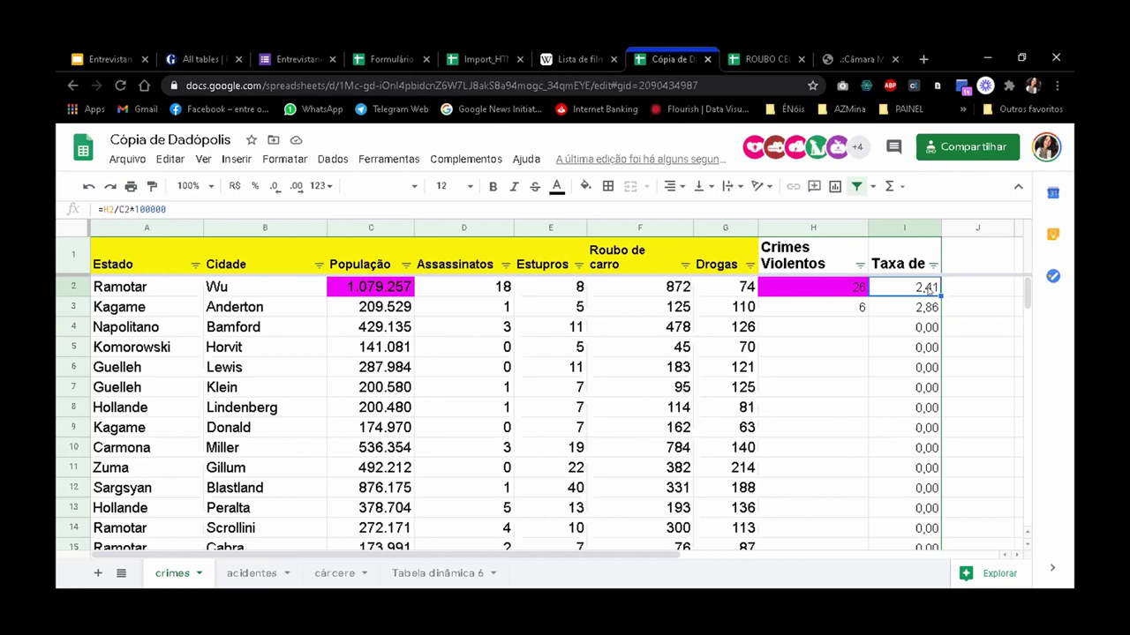
left_click(858, 289)
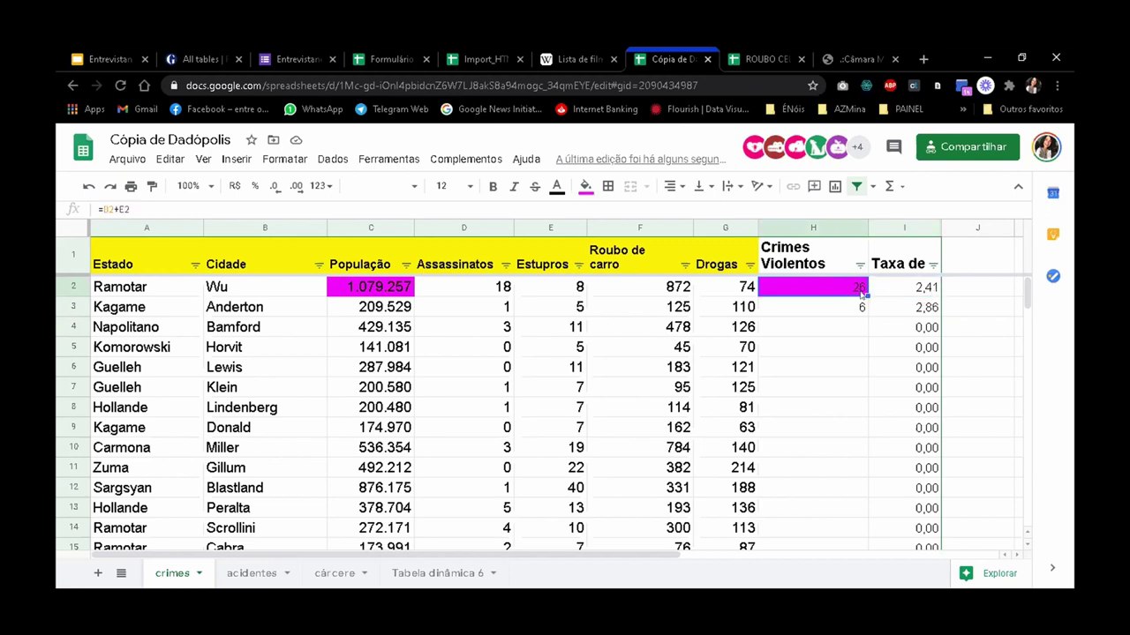
left_click(858, 307)
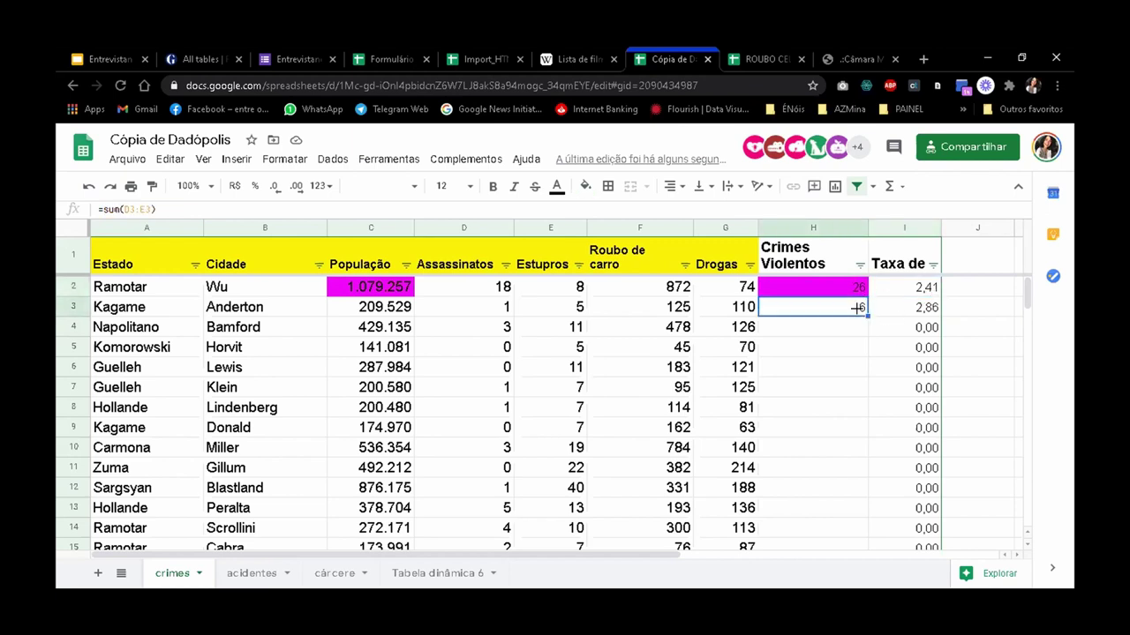
left_click_drag(867, 315, 860, 534)
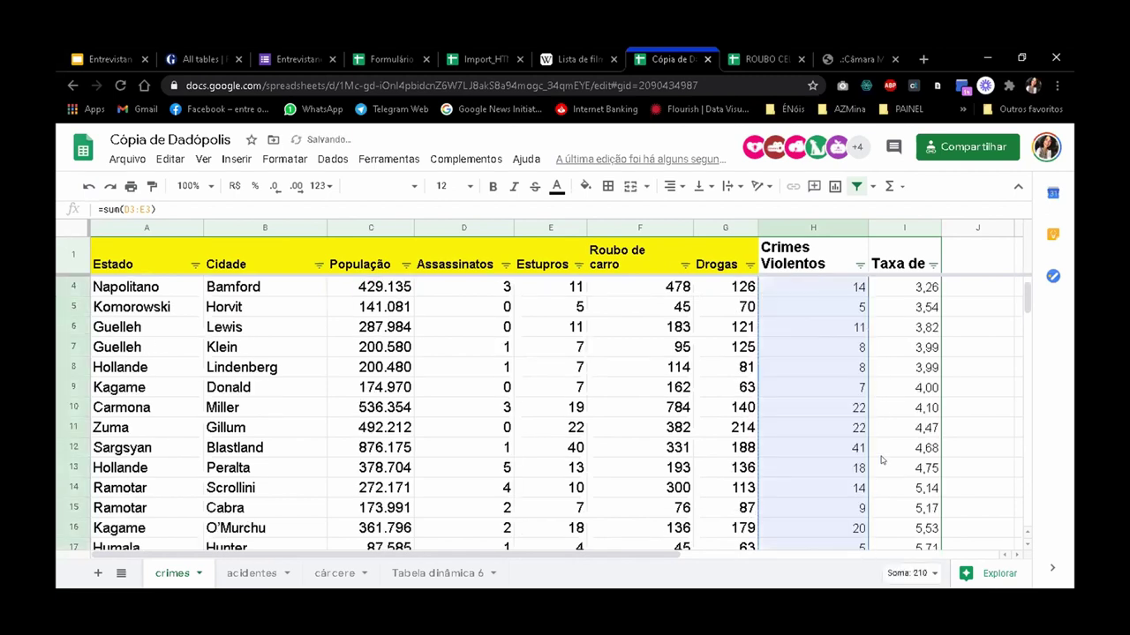
scroll(881, 460, "up", 1)
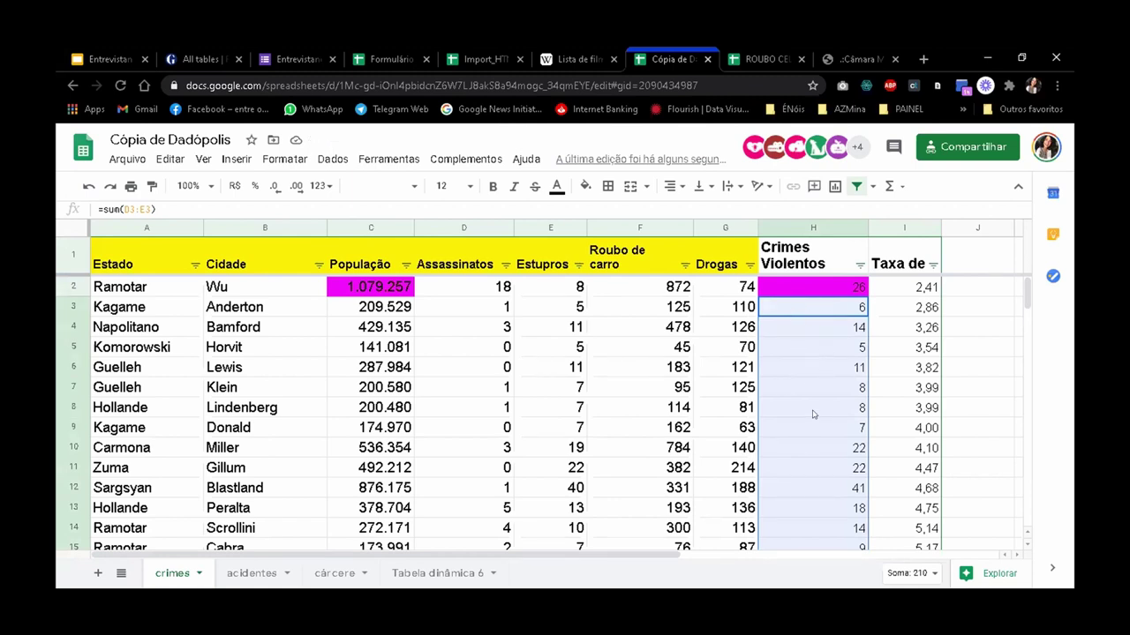
left_click(910, 292)
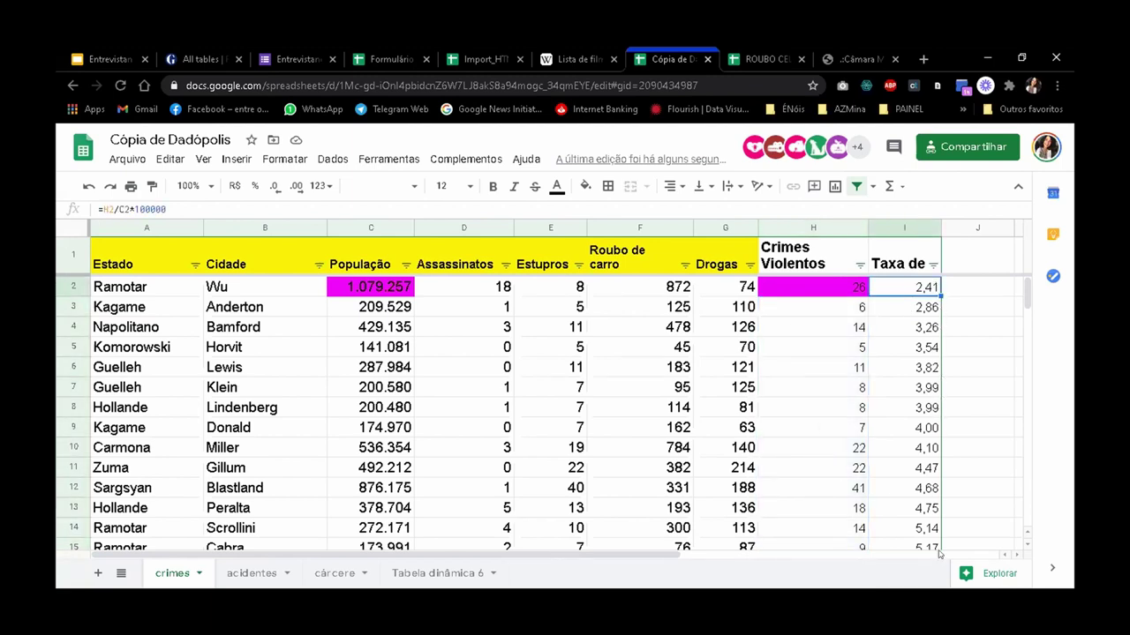
scroll(960, 323, "down", 3)
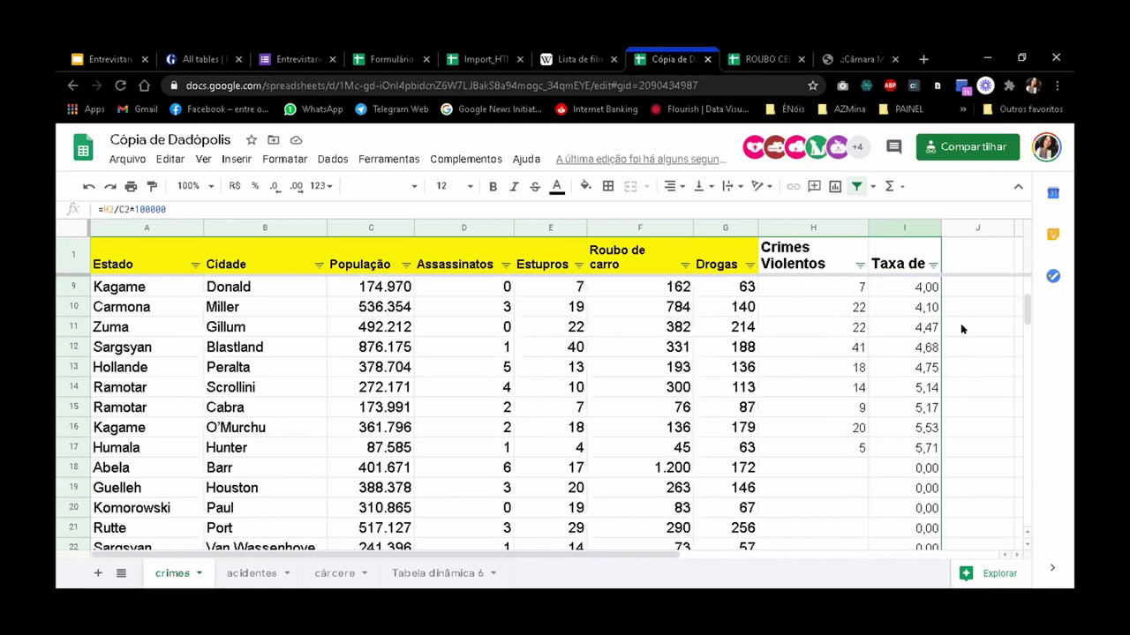
scroll(945, 342, "up", 3)
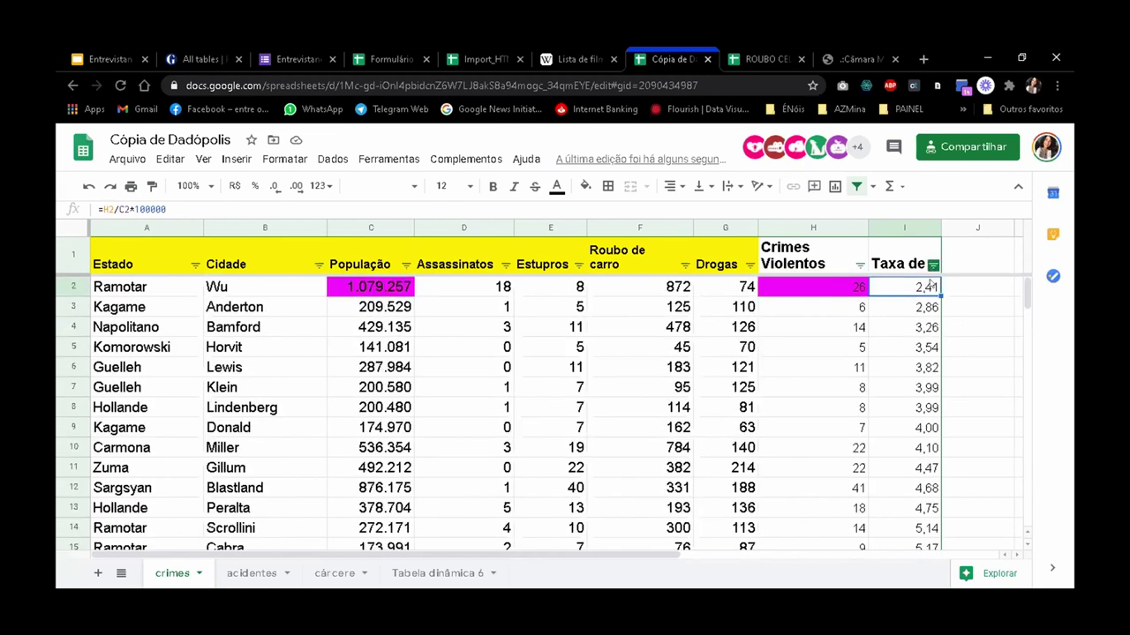
scroll(916, 459, "down", 2)
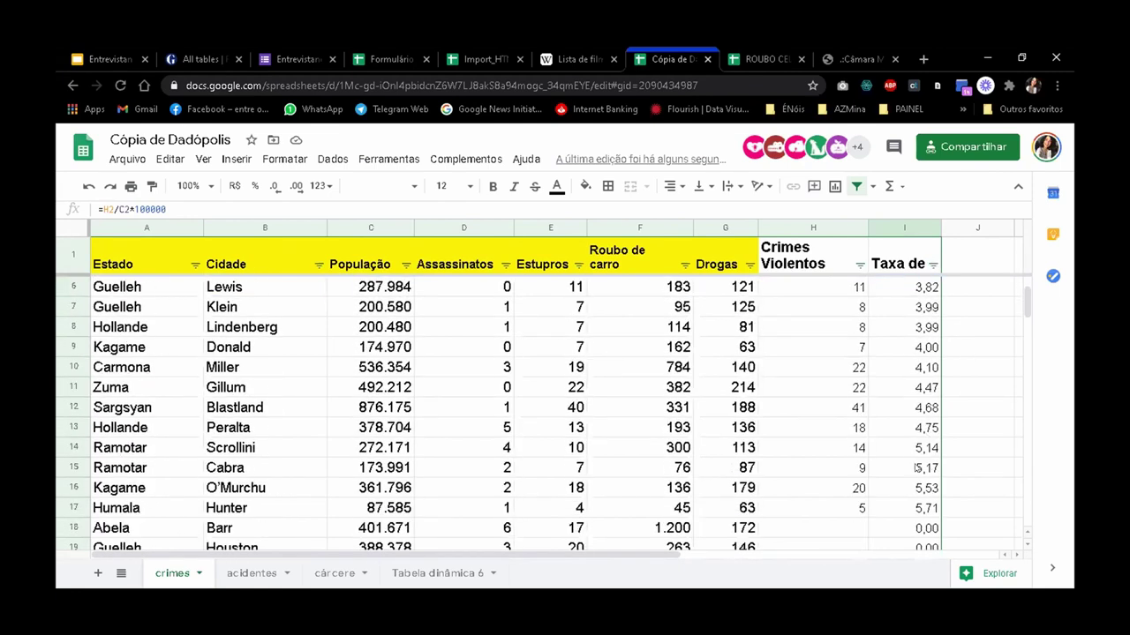
left_click(920, 509)
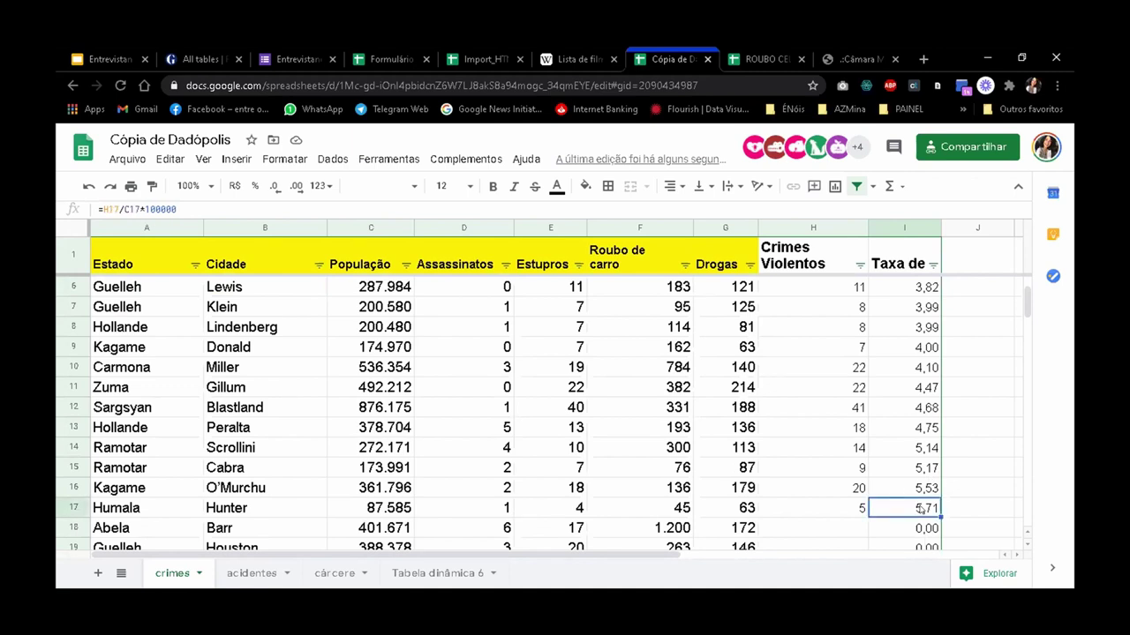
key("Left")
key("Left")
key("Left")
key("Left")
key("Left")
key("Left")
key("Left")
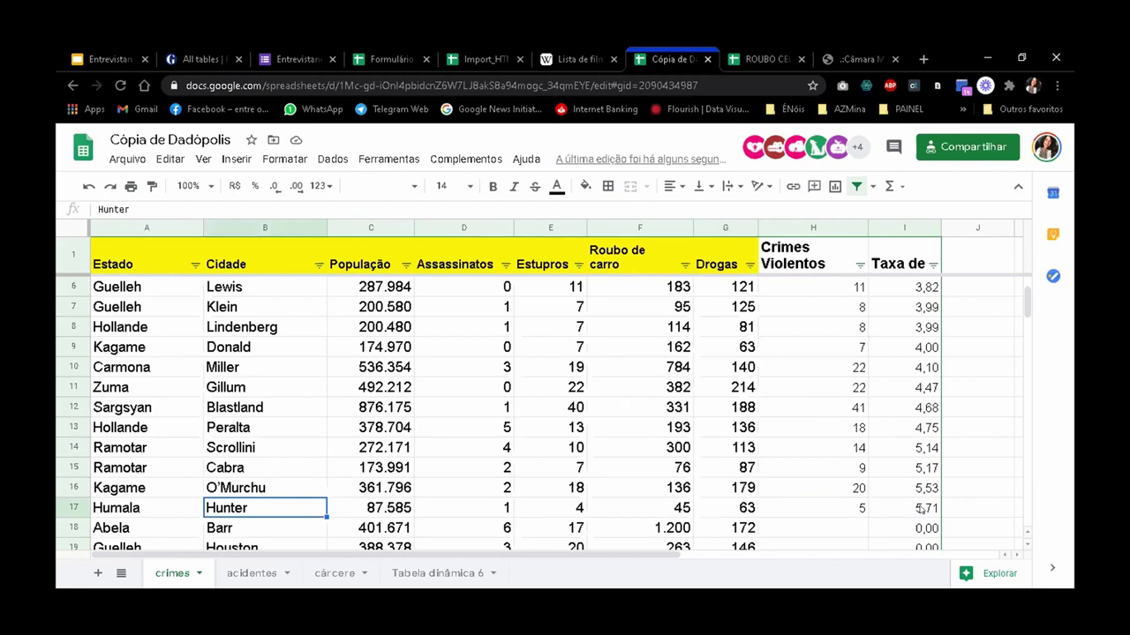
key("Right")
key("Right")
key("Right")
key("Right")
key("Right")
key("Right")
key("Right")
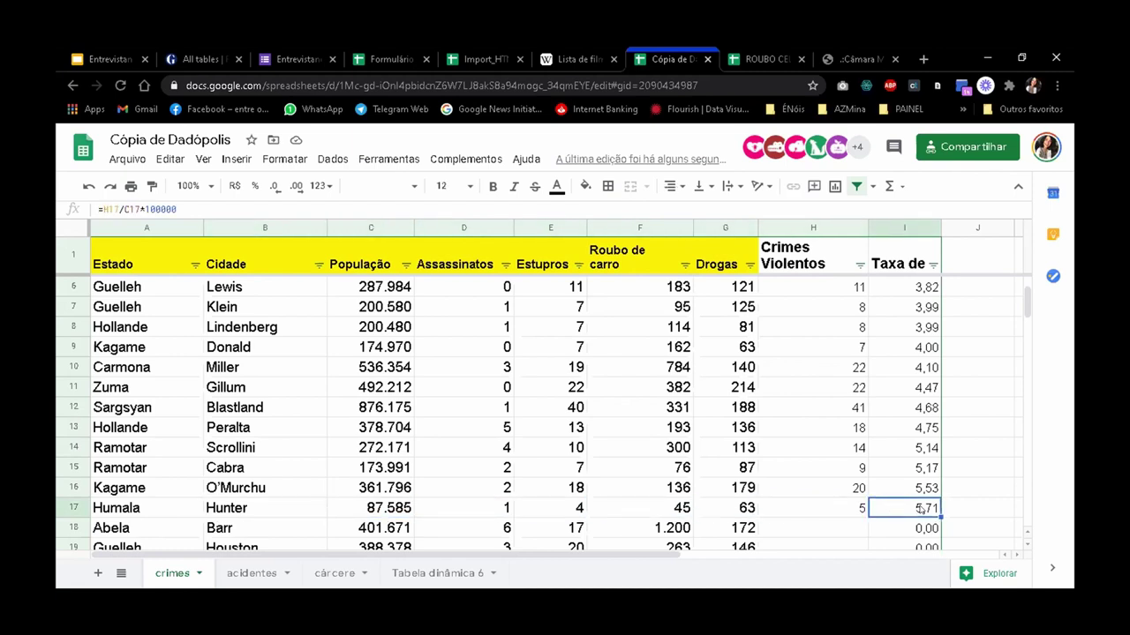
left_click(854, 508)
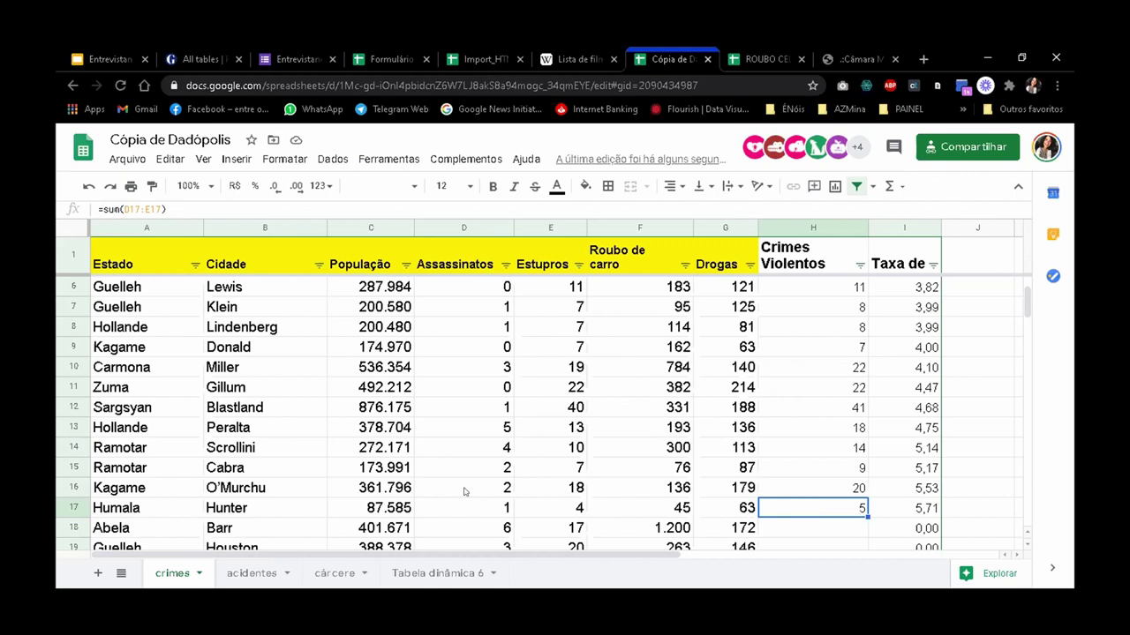
left_click(380, 508)
left_click(870, 508)
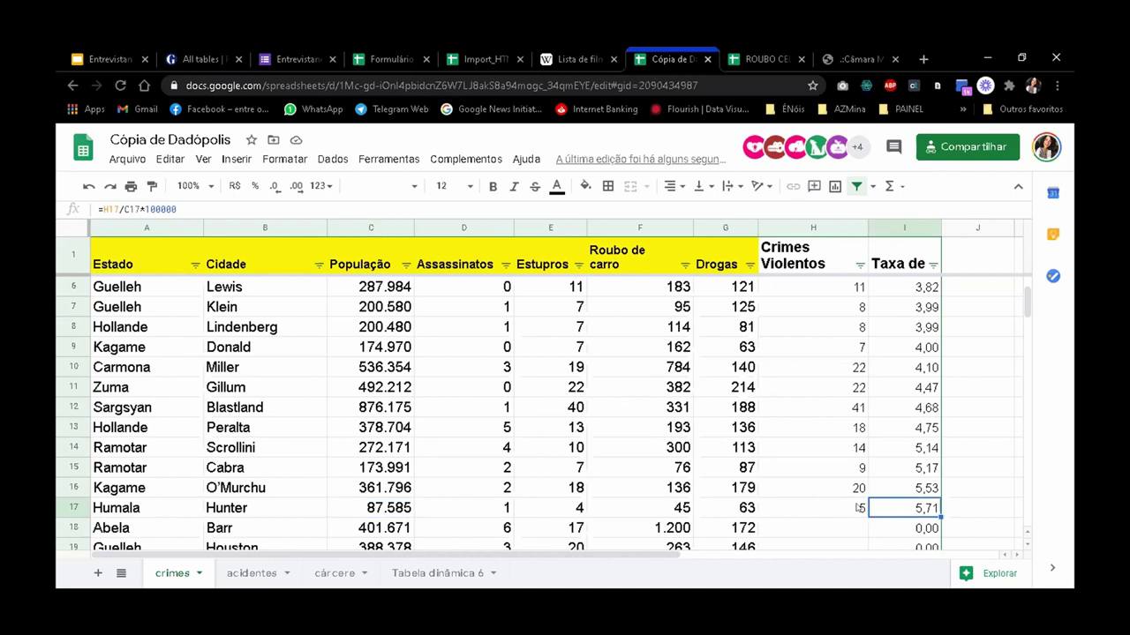
left_click(858, 509)
key("Up")
key("Up")
key("Up")
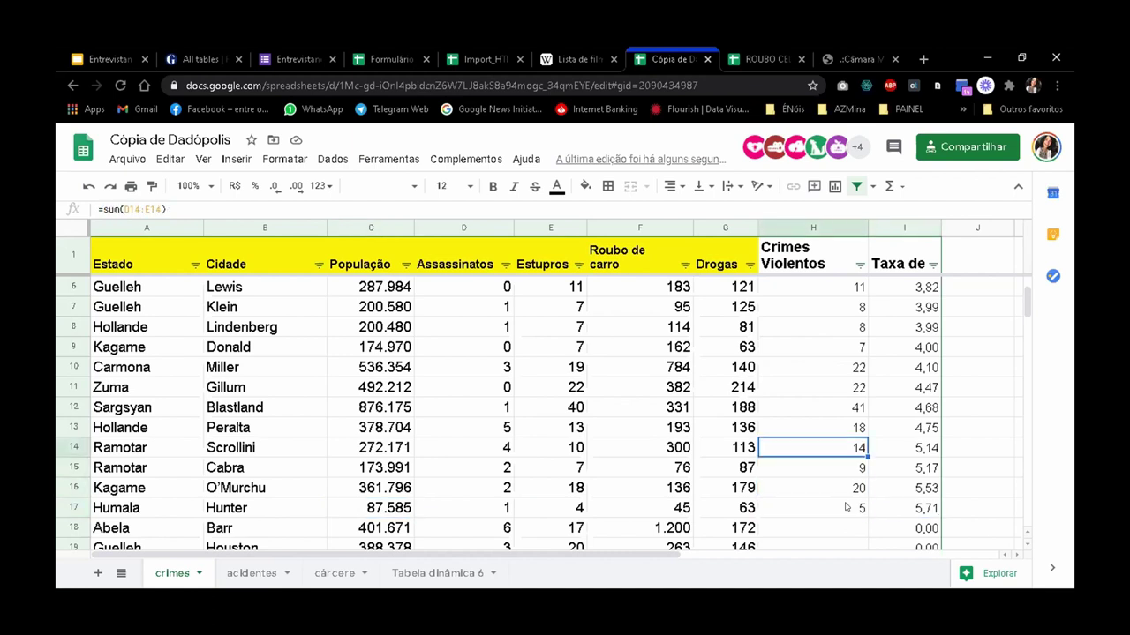
key("Up")
key("Up")
key("Up")
key("Up")
key("Up")
key("Up")
key("Up")
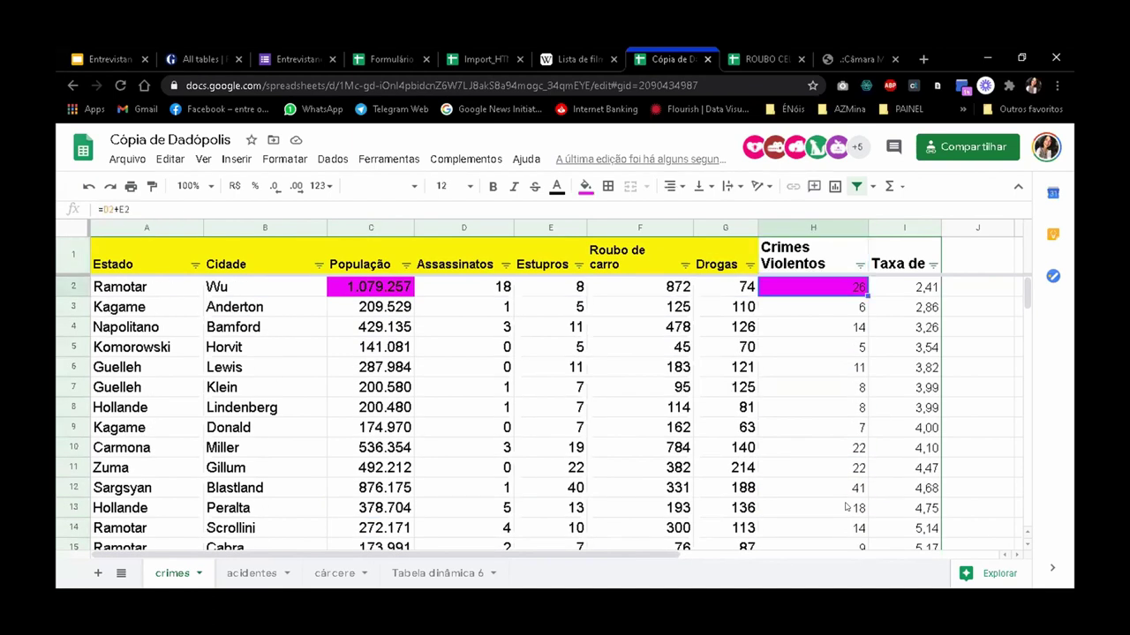
key("Right")
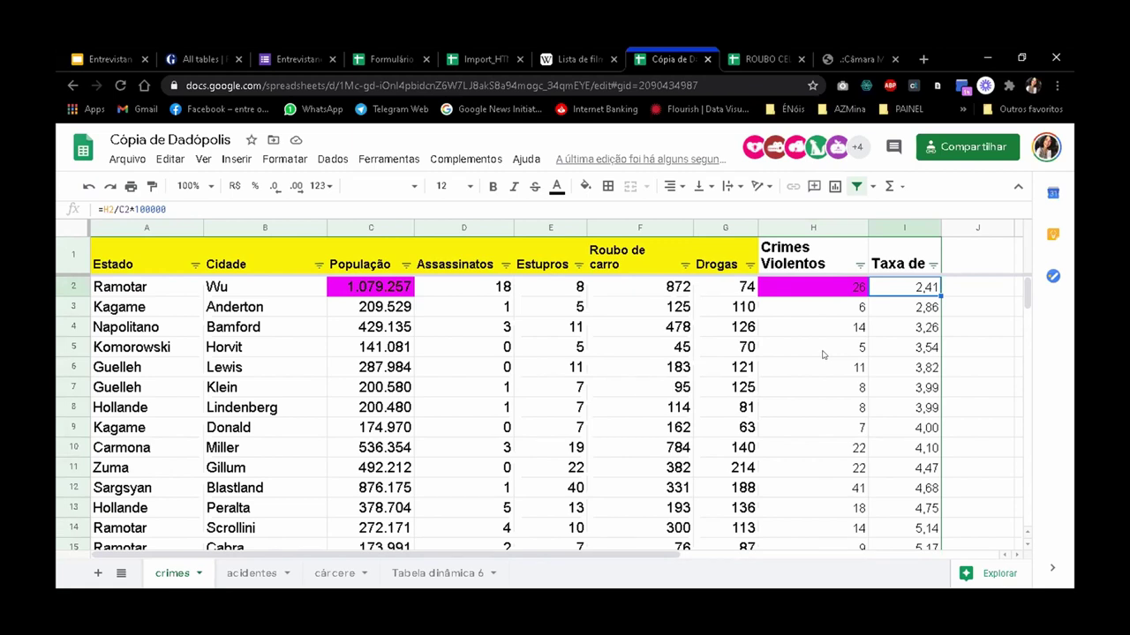
scroll(821, 354, "down", 1)
scroll(821, 354, "down", 4)
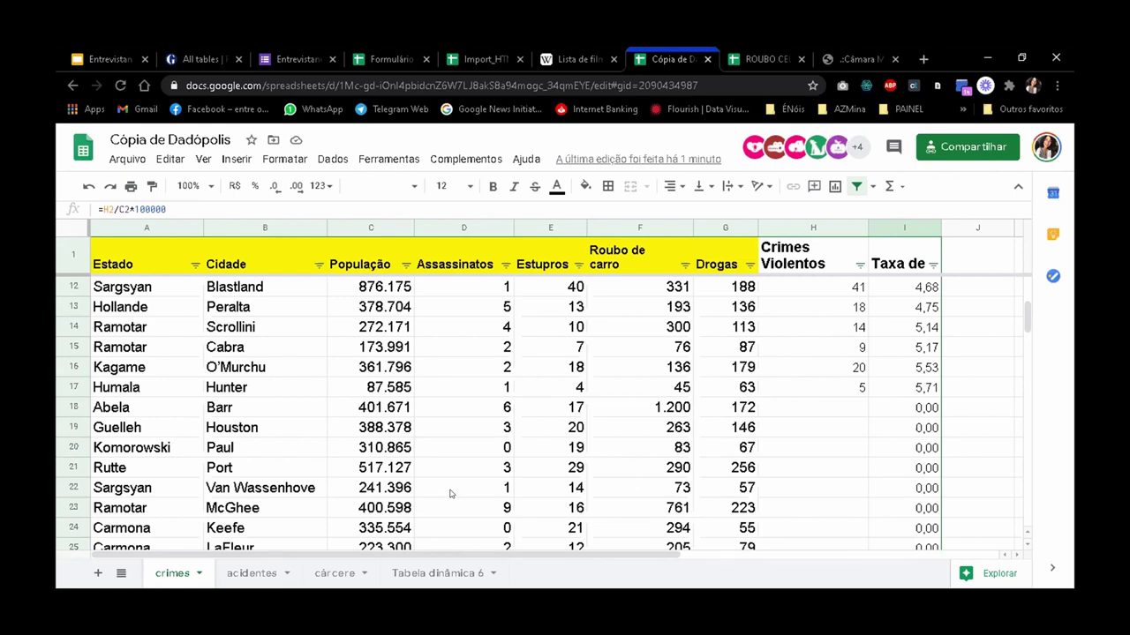
scroll(451, 494, "up", 3)
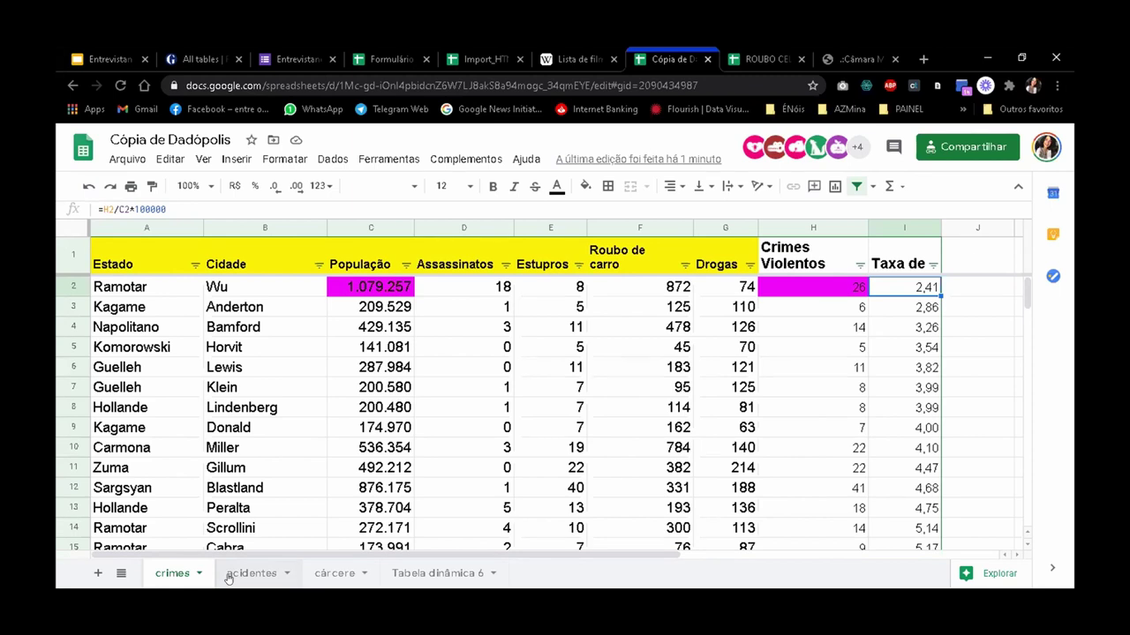
left_click(229, 577)
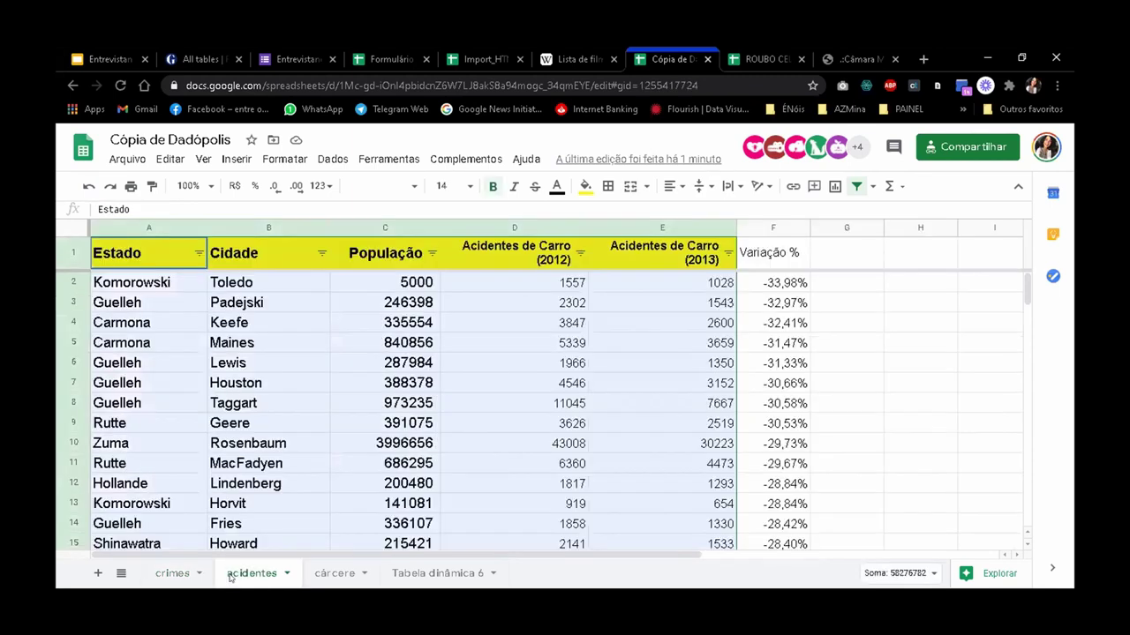
left_click(616, 287)
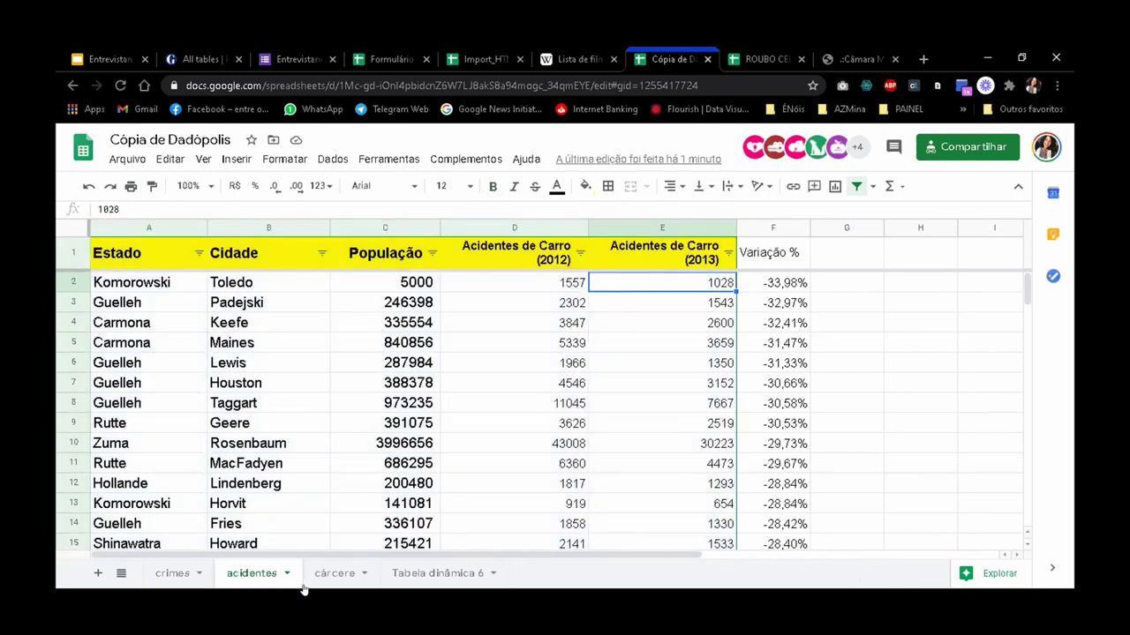
left_click(175, 574)
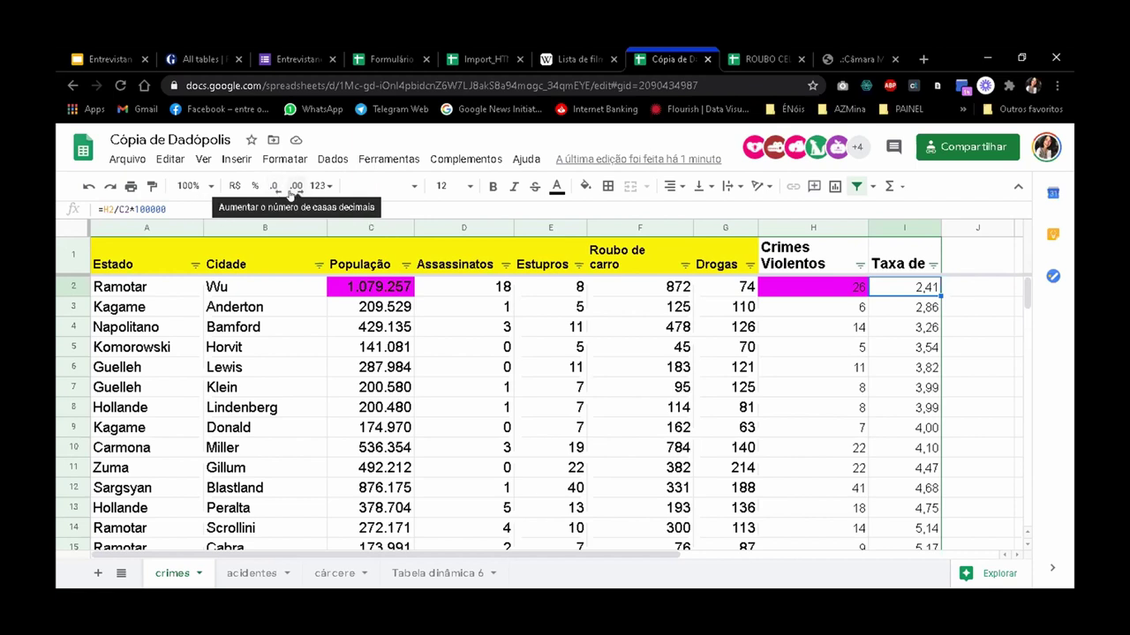
left_click(293, 187)
left_click(293, 187)
left_click(293, 187)
left_click(293, 187)
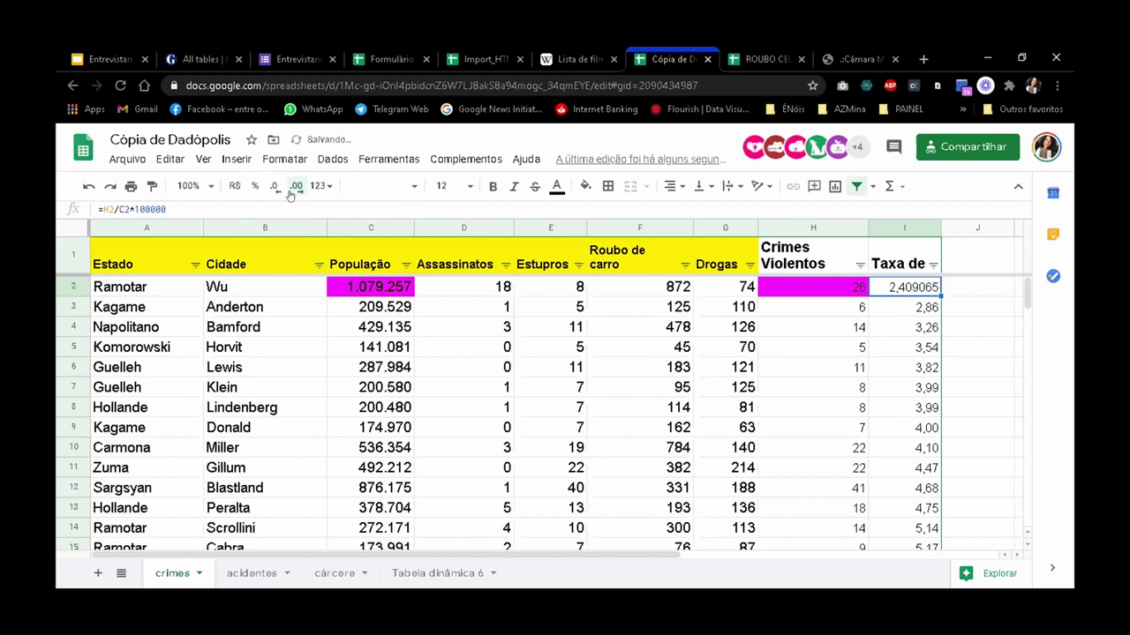
left_click(290, 191)
left_click(290, 190)
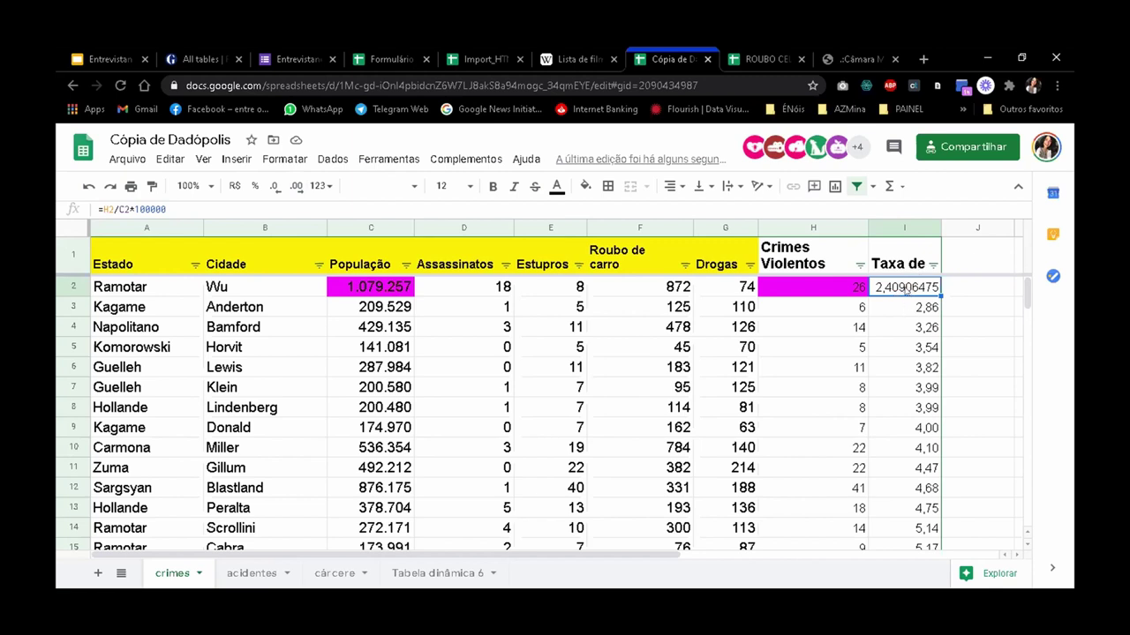
left_click(275, 187)
left_click(274, 187)
left_click(275, 187)
left_click(275, 188)
left_click(274, 188)
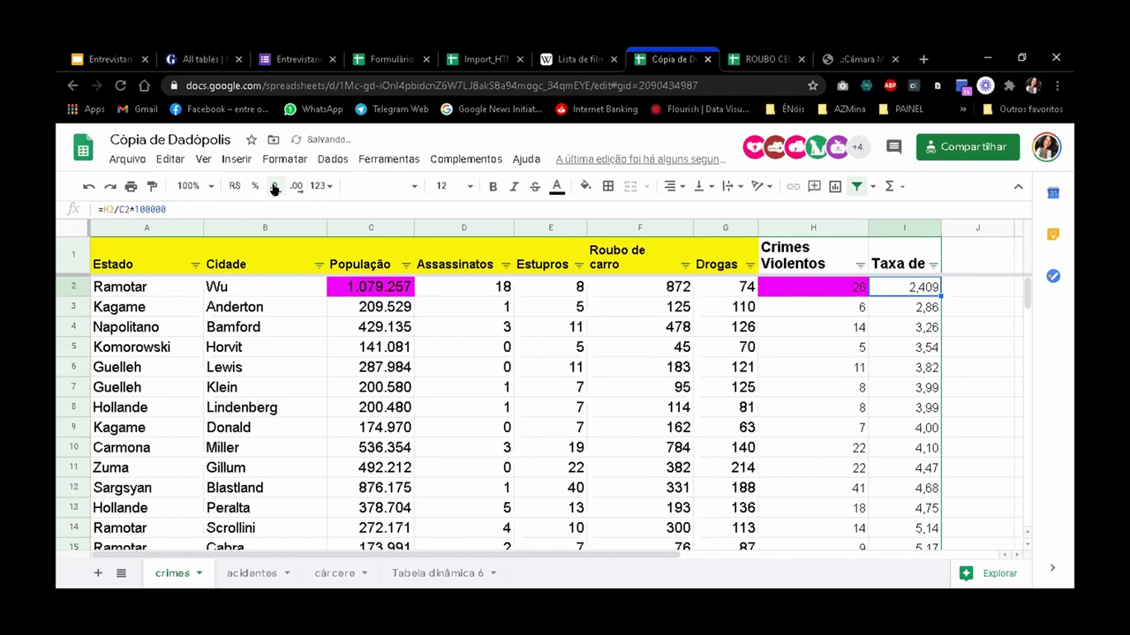
left_click(274, 187)
left_click(254, 575)
left_click(774, 284)
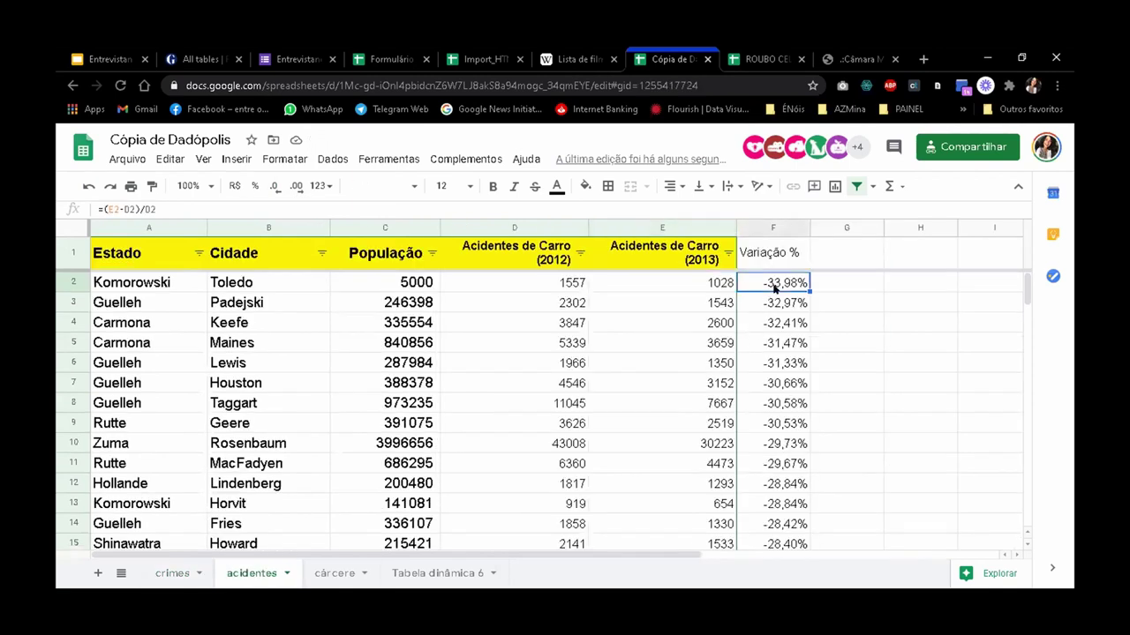
left_click(274, 187)
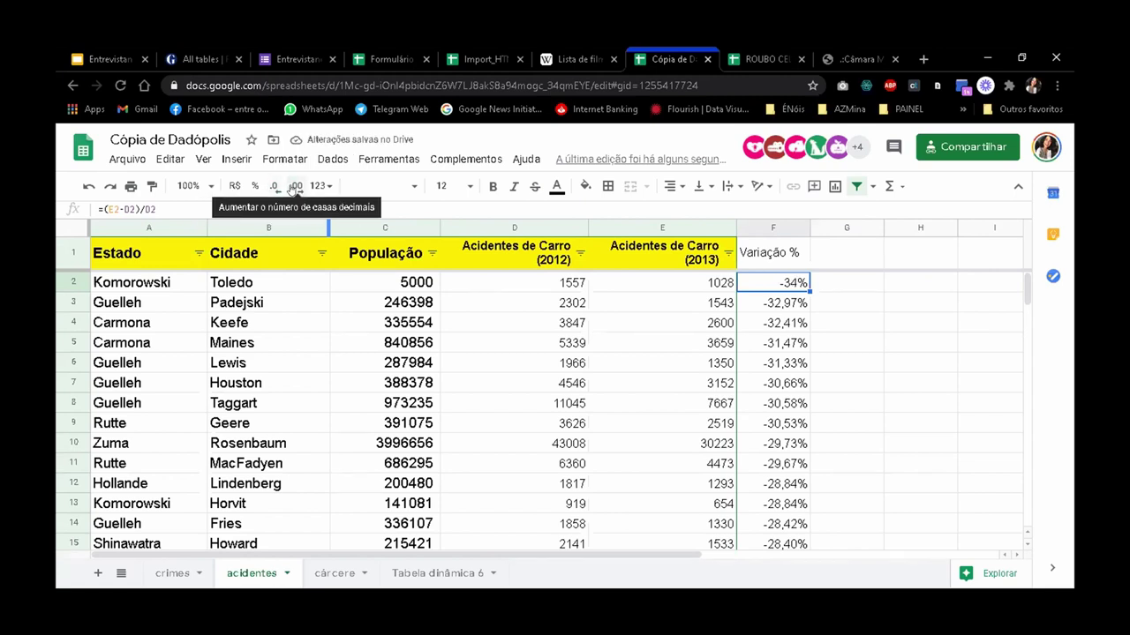
left_click(295, 186)
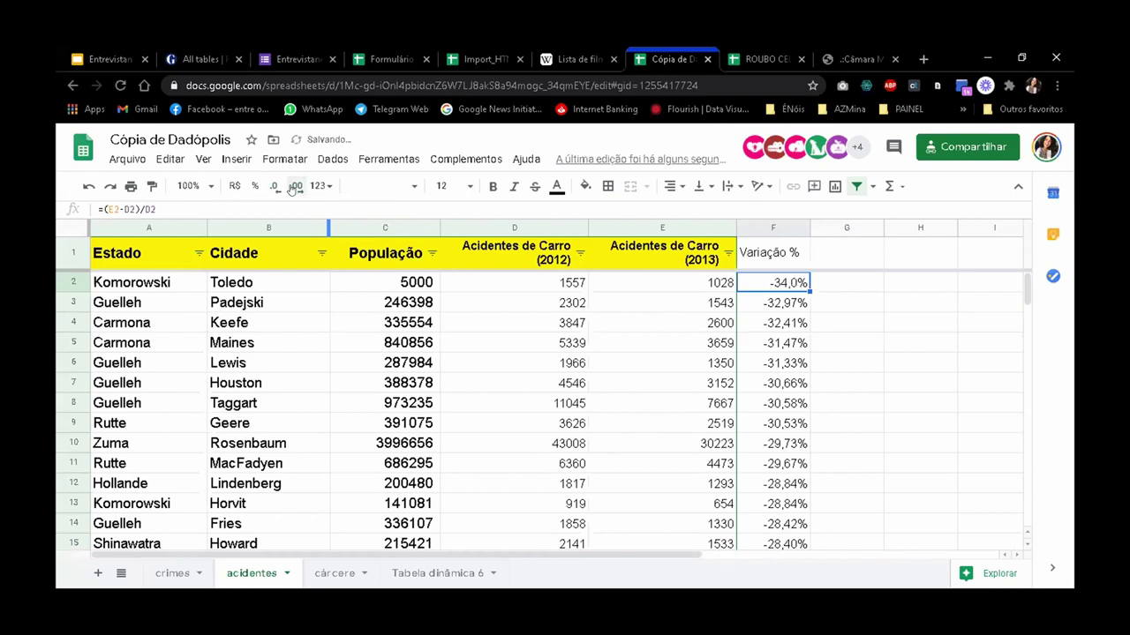
left_click(295, 187)
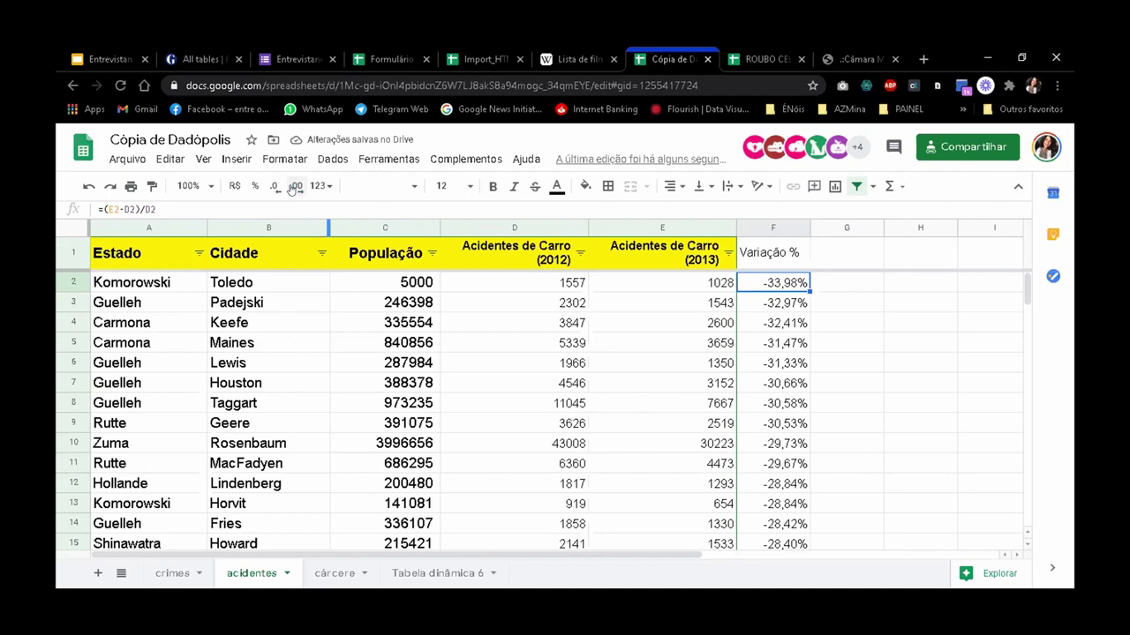
left_click(292, 188)
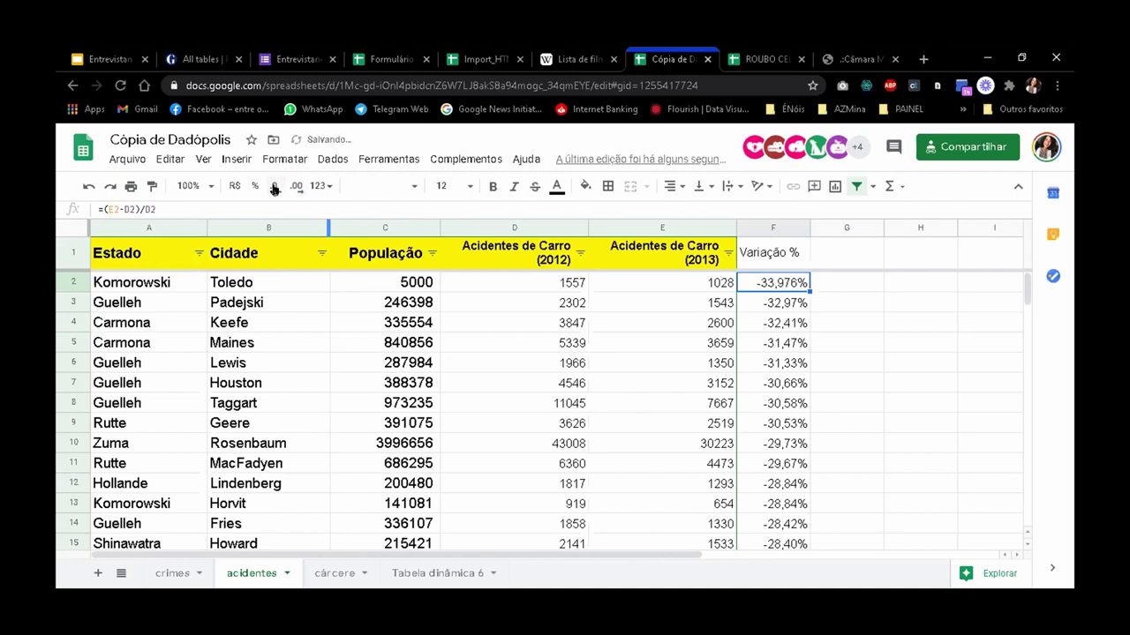
left_click(274, 187)
left_click(277, 193)
left_click(277, 195)
left_click(289, 189)
left_click(288, 189)
left_click(173, 573)
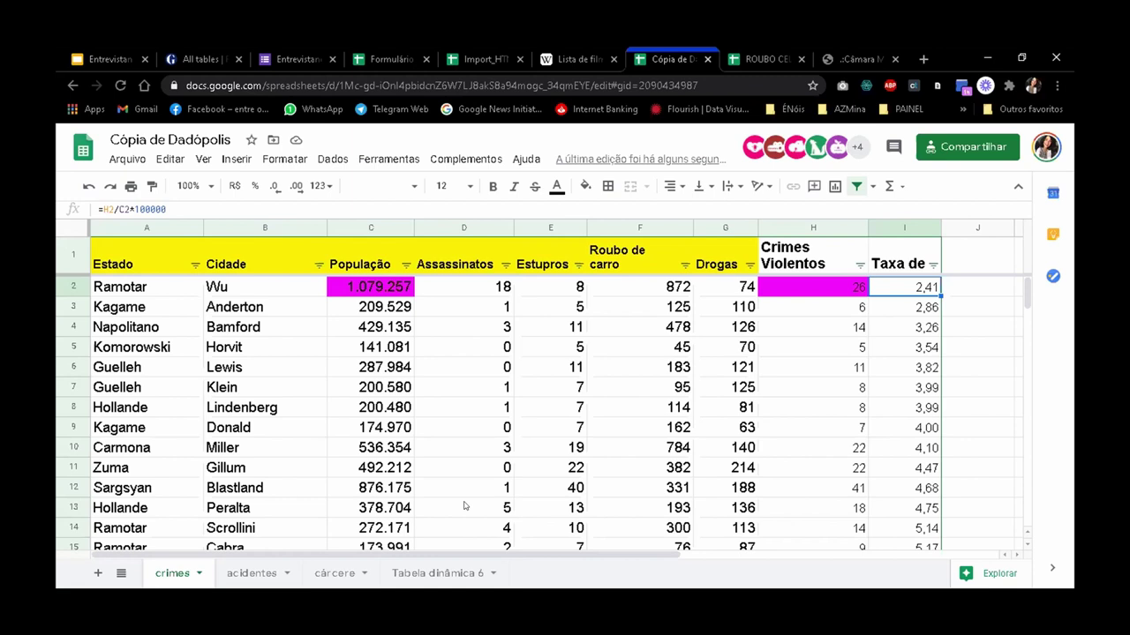
left_click_drag(465, 506, 524, 531)
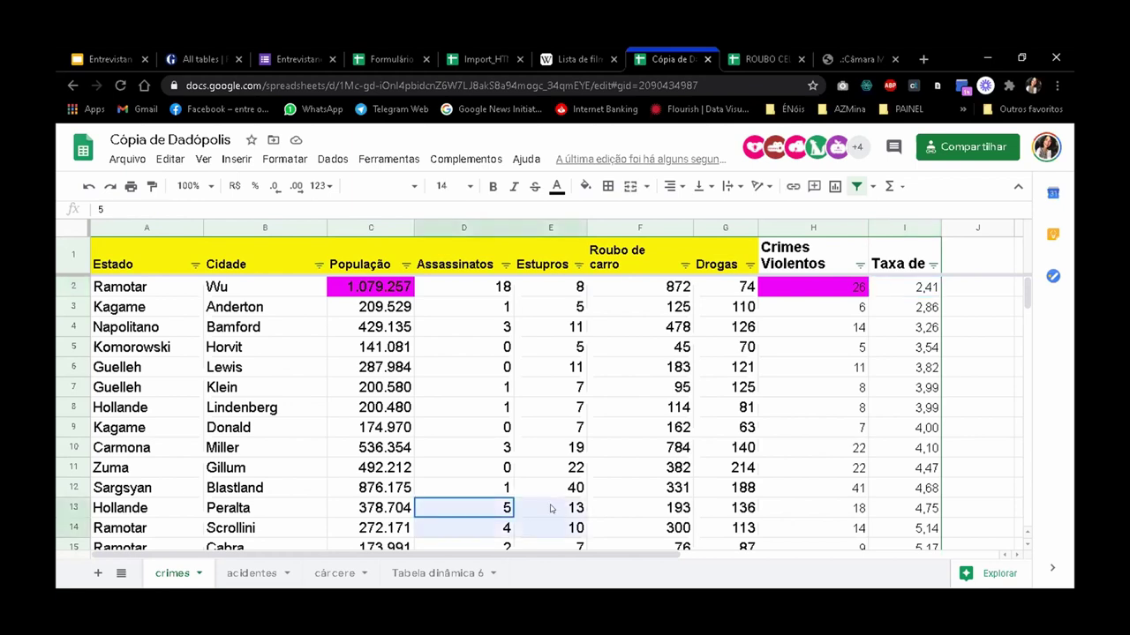
scroll(515, 378, "down", 1)
scroll(515, 378, "up", 1)
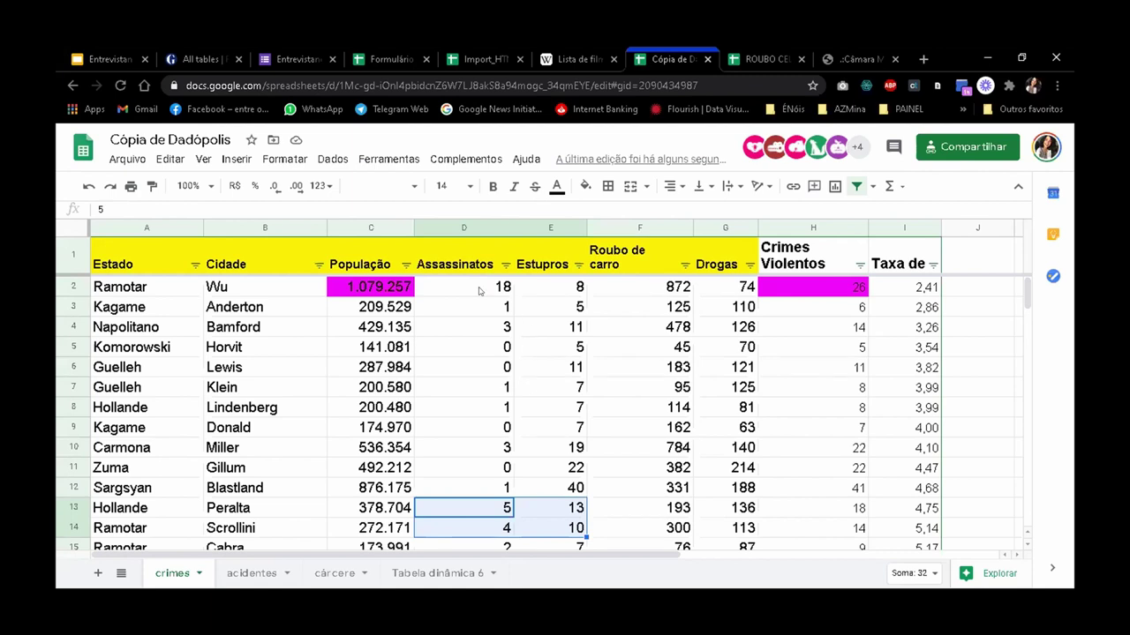
left_click(384, 289)
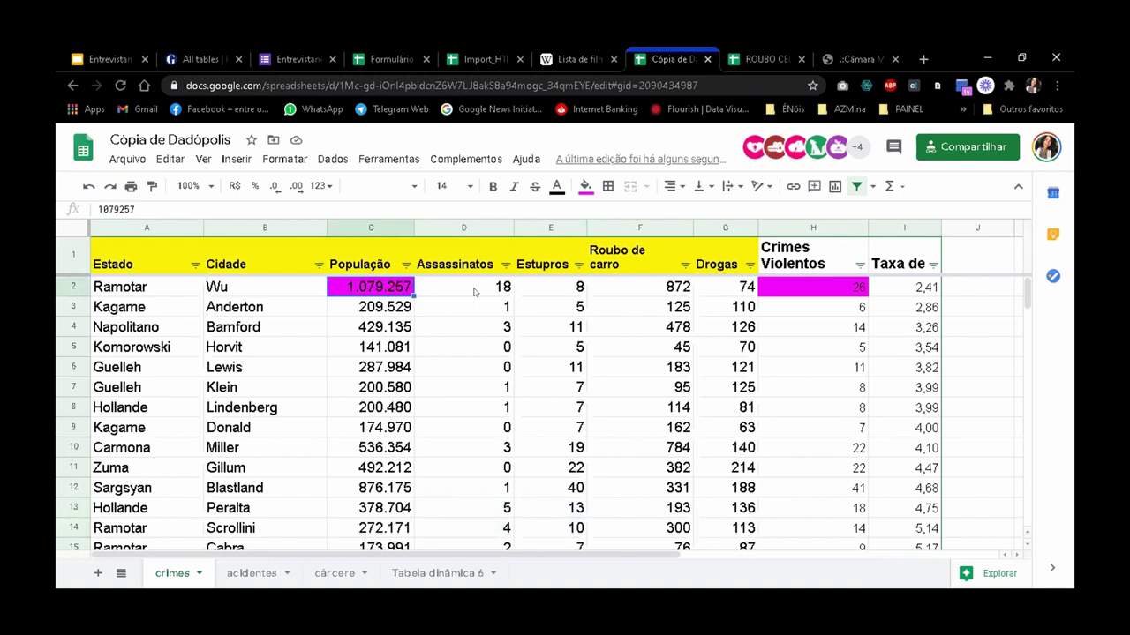
left_click(898, 292)
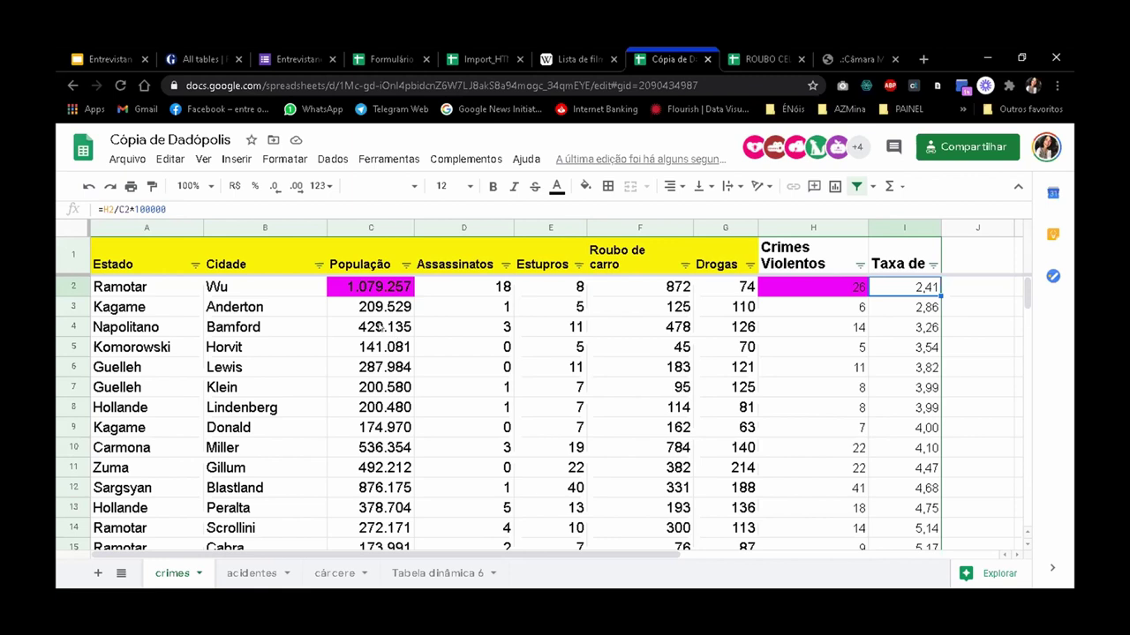
left_click(368, 290)
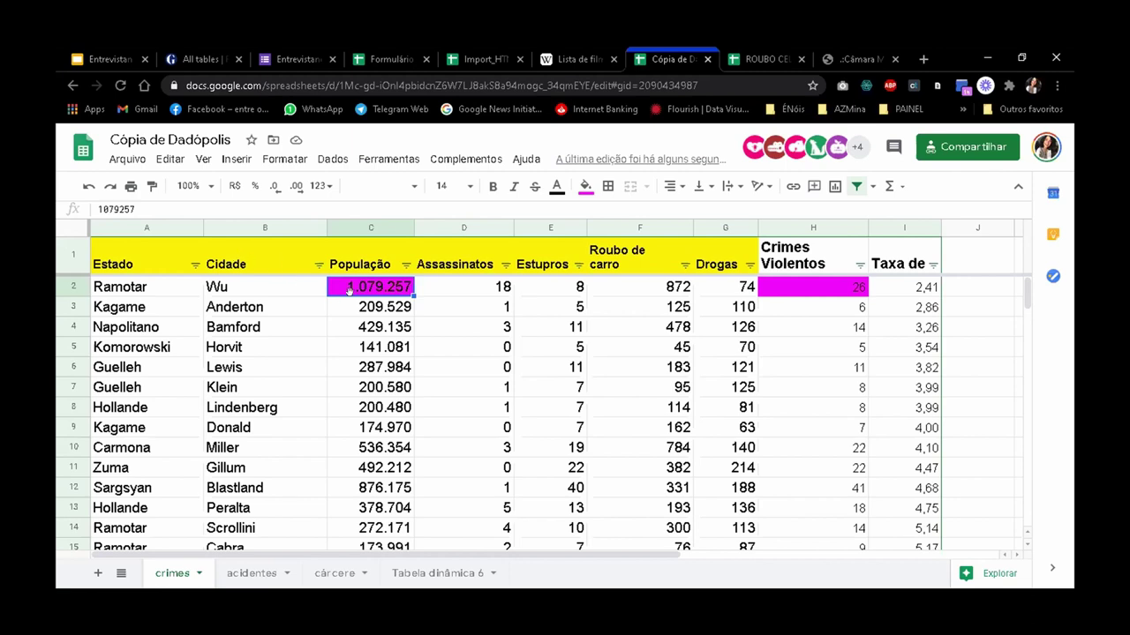
left_click(927, 291)
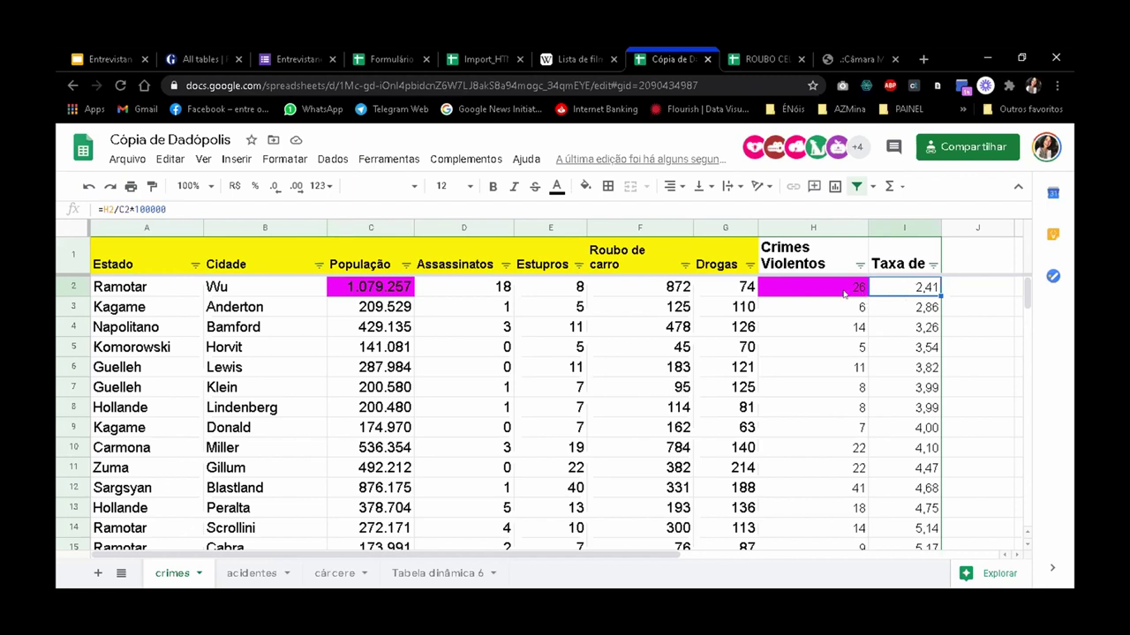
left_click(391, 285)
left_click(787, 291)
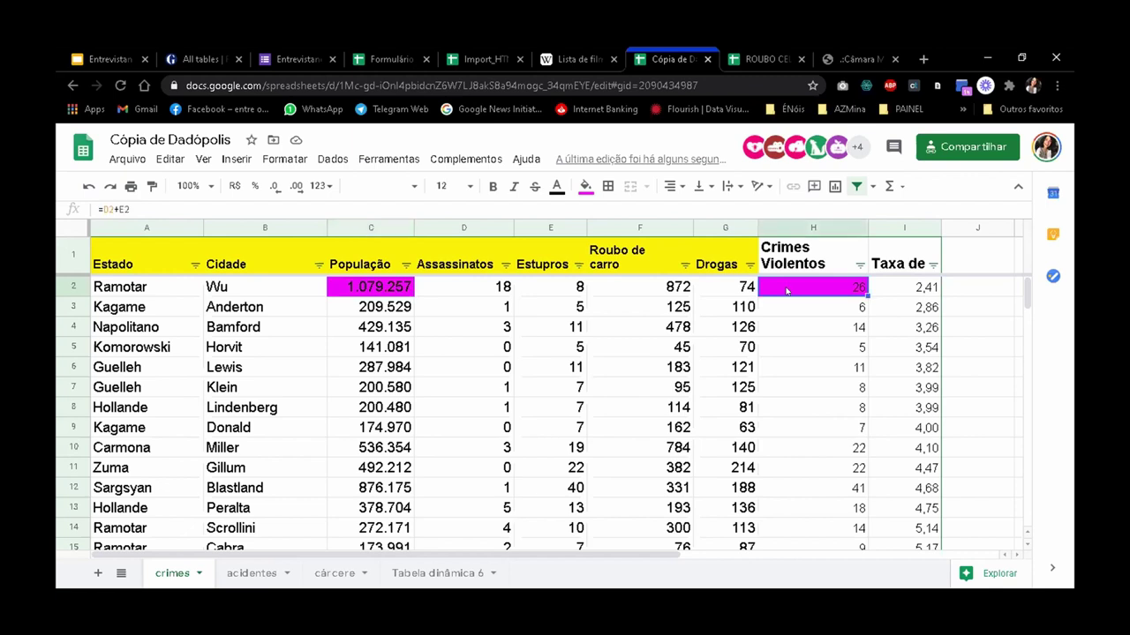
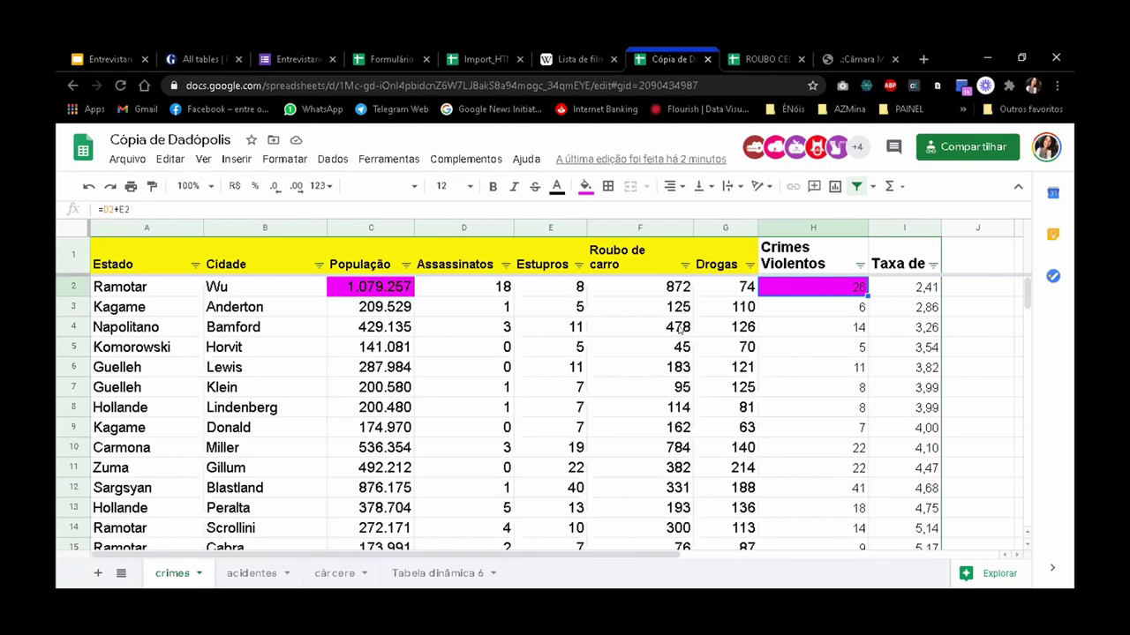
Browse the acidentes and cárcere sheets, ending back on the crimes sheet
left_click(236, 578)
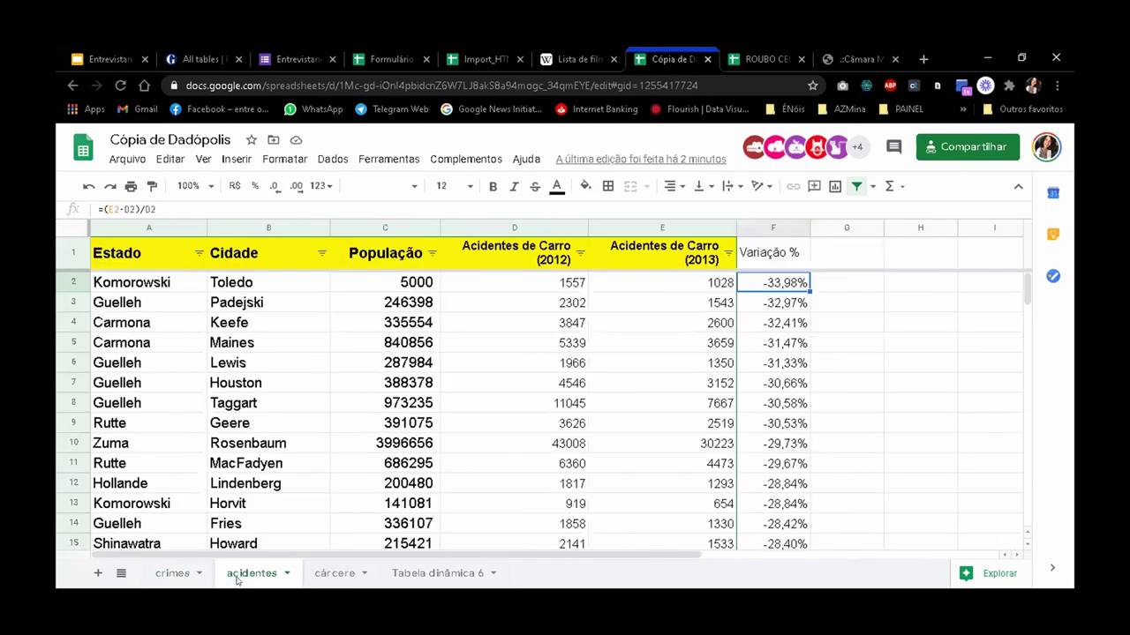
left_click(168, 576)
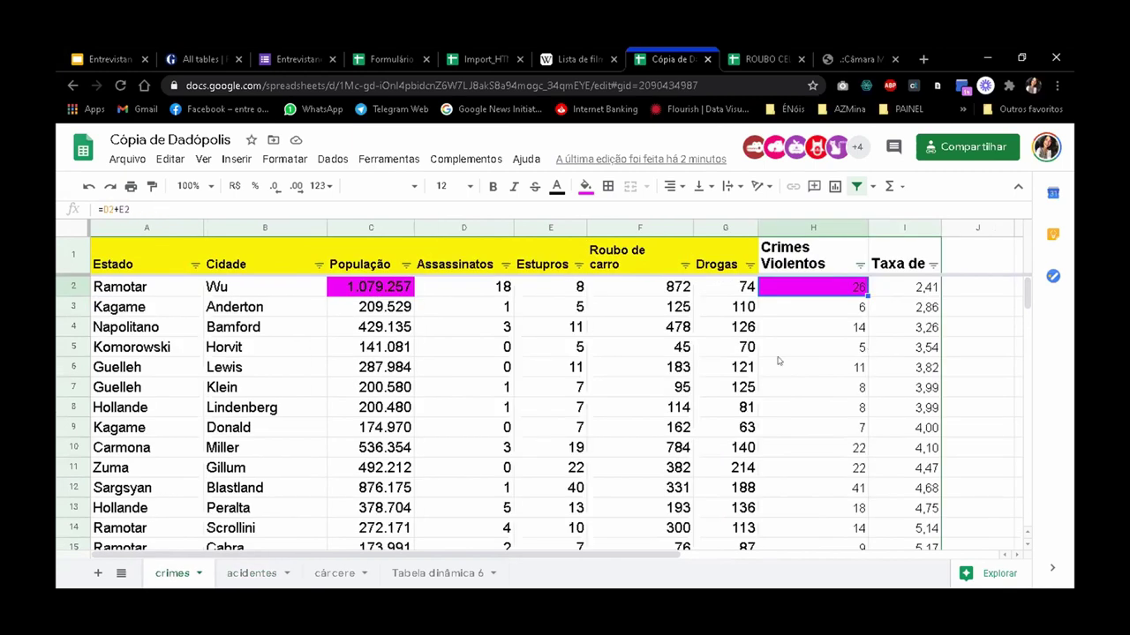
left_click(258, 576)
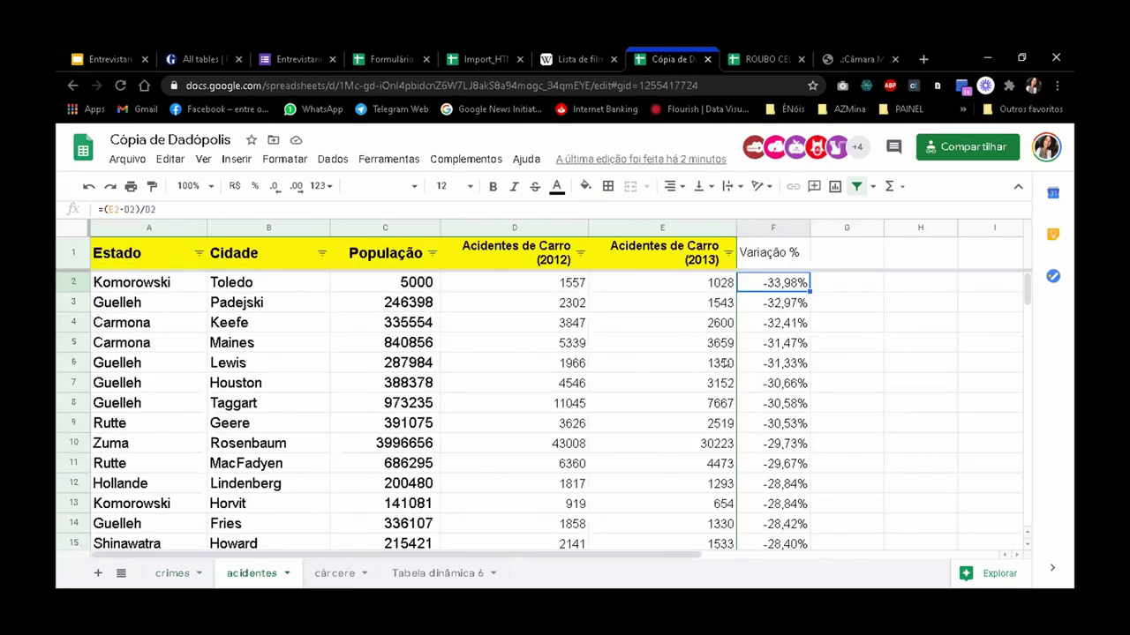
left_click(332, 573)
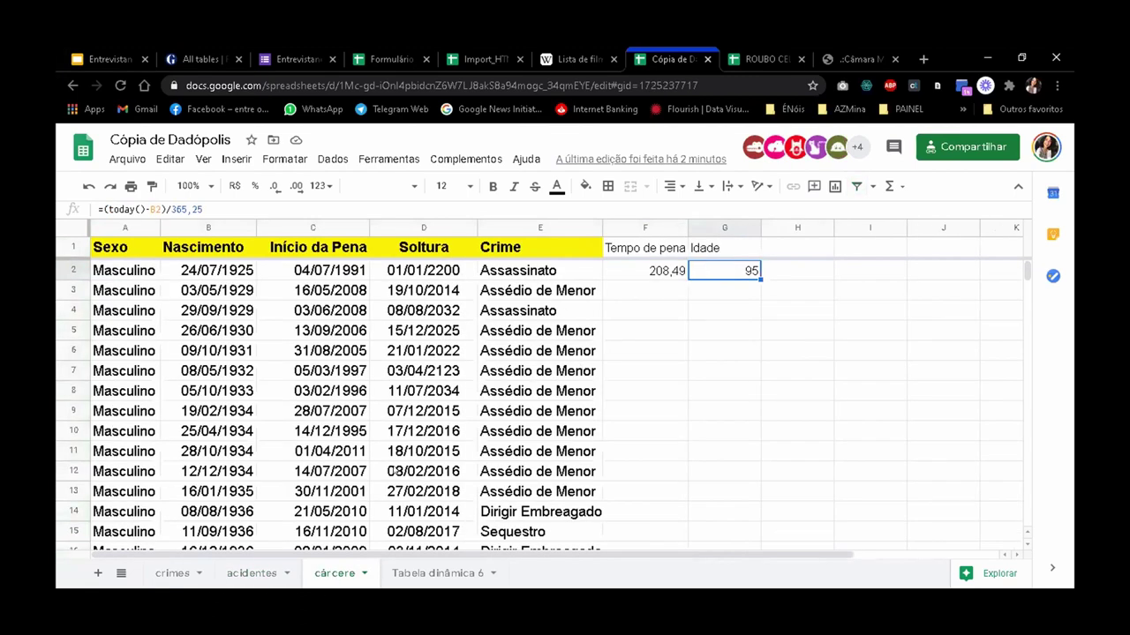
left_click(284, 566)
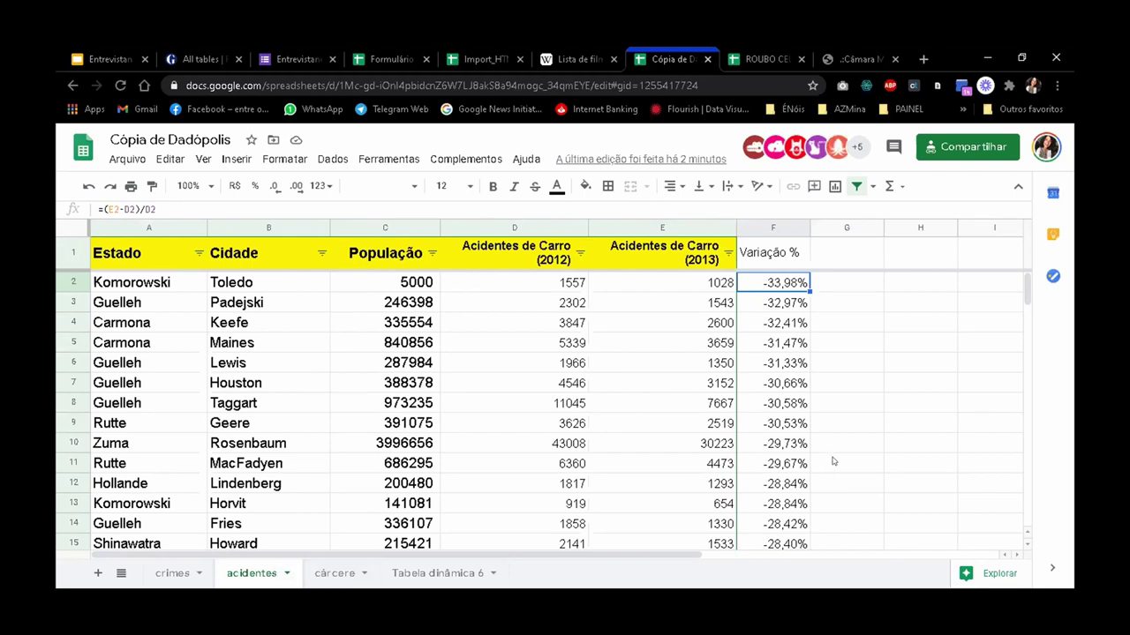
left_click(171, 574)
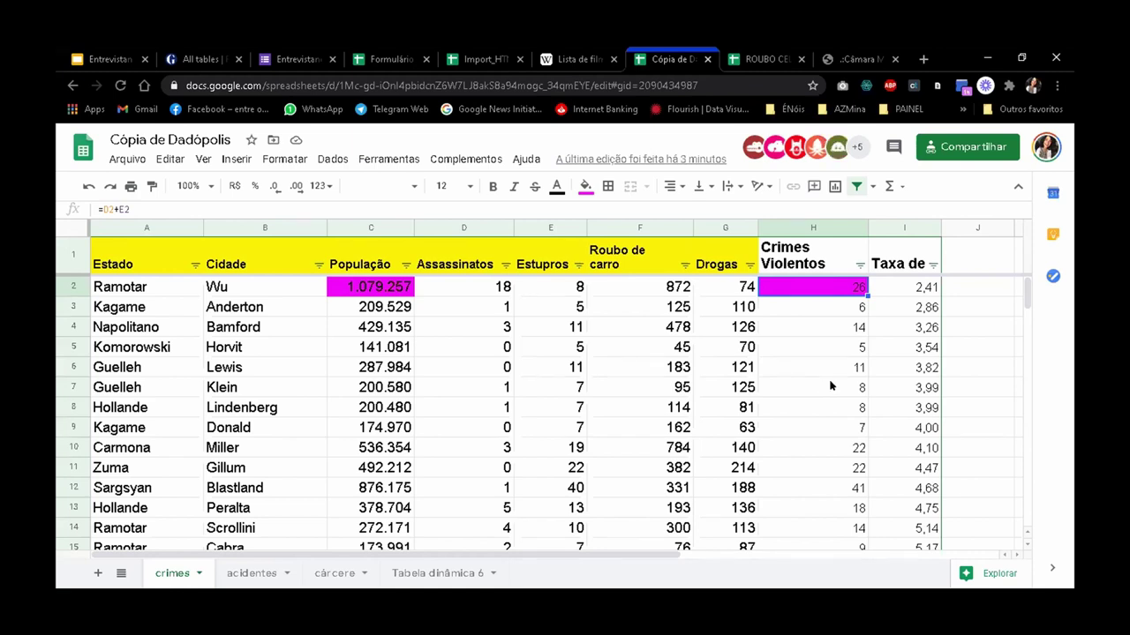
Clear the Taxa de values from I3 down to row 104, keeping 2,41 in I2
left_click(893, 293)
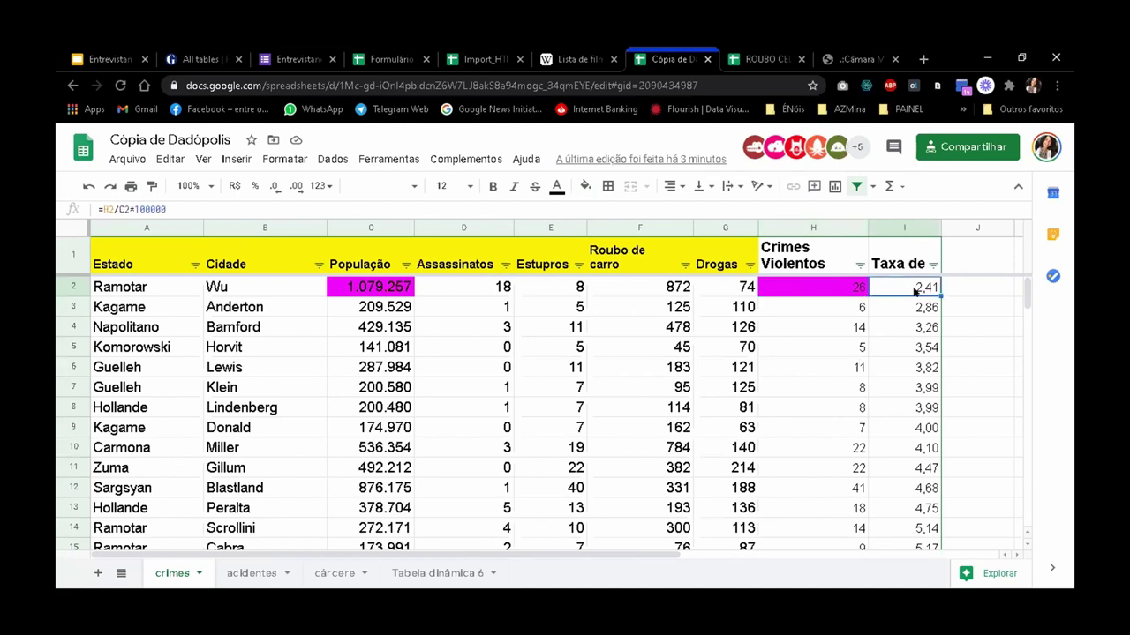
left_click(905, 313)
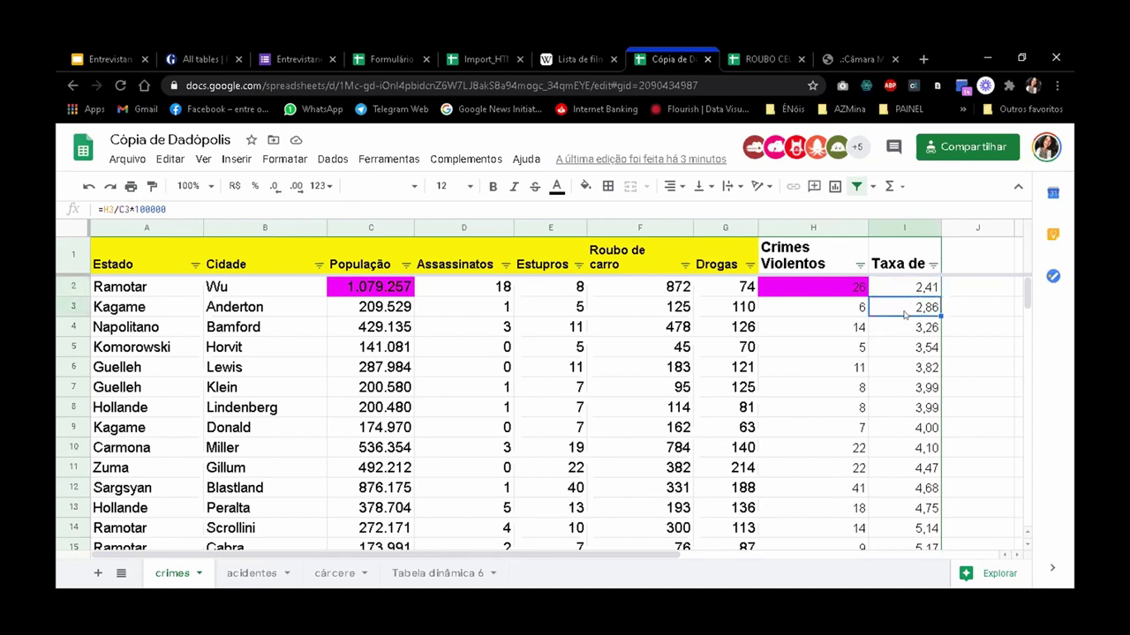
key("ctrl+shift+Down")
key("Delete")
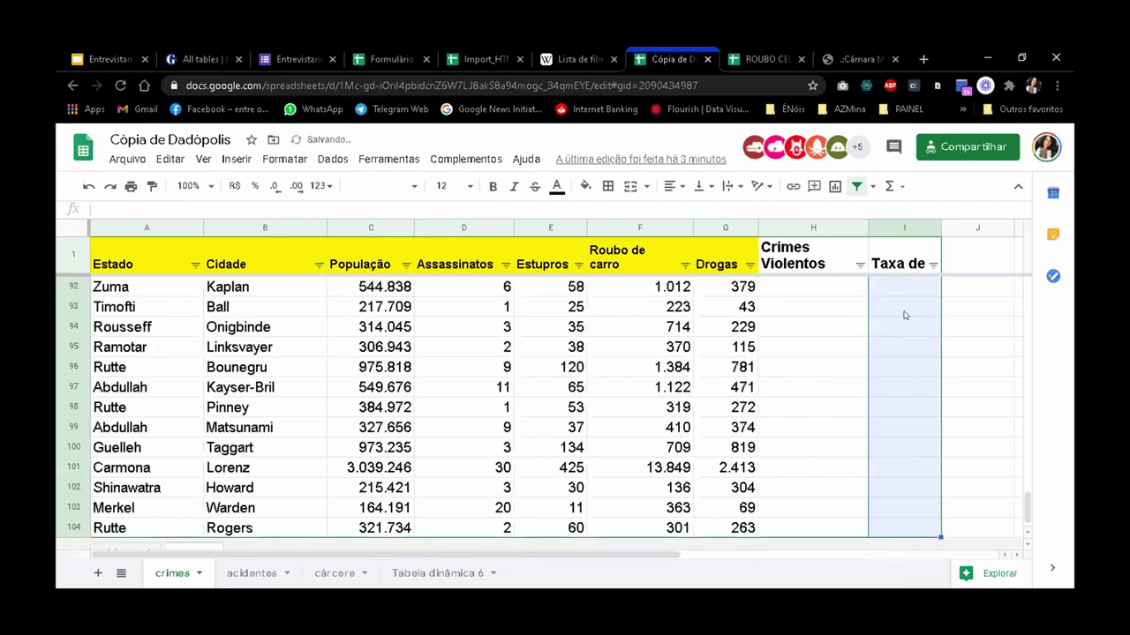
scroll(909, 322, "up", 10)
scroll(918, 331, "up", 10)
scroll(929, 340, "up", 10)
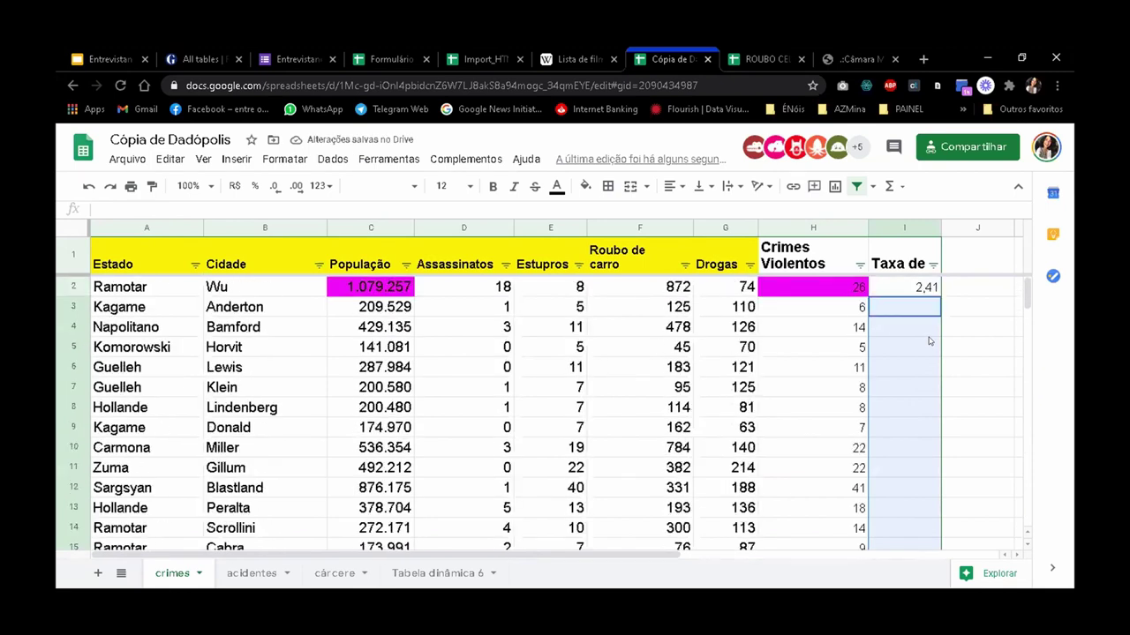
Reselect the now-empty range I3:I104 below the kept I2 rate
left_click(907, 291)
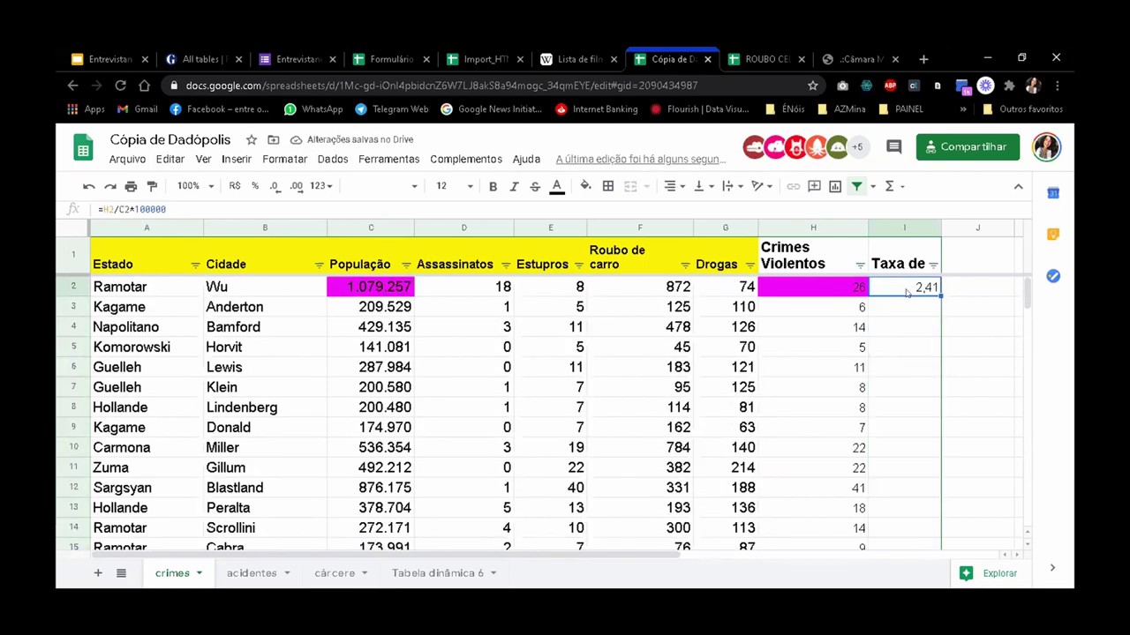
left_click(907, 307)
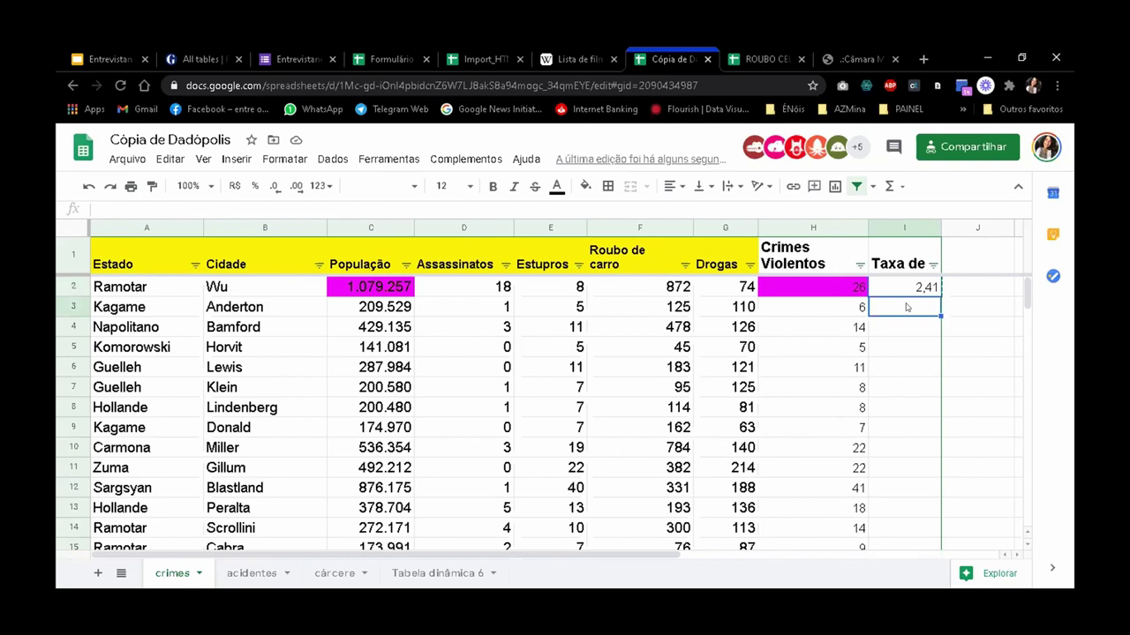
key("ctrl+shift+Down")
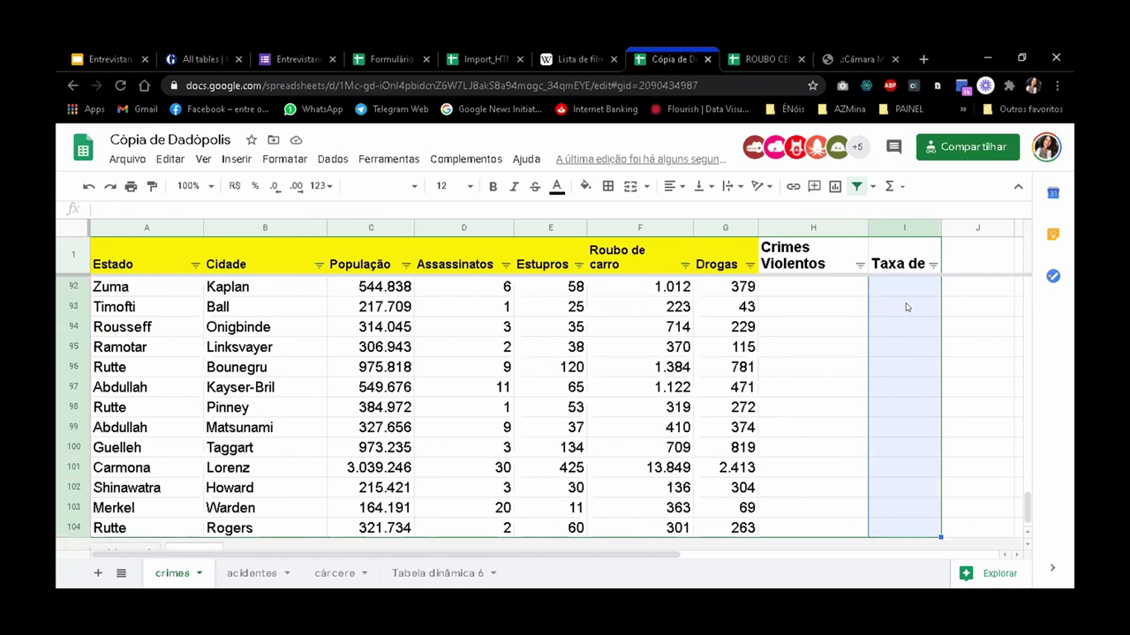
scroll(882, 319, "up", 2)
scroll(883, 319, "up", 5)
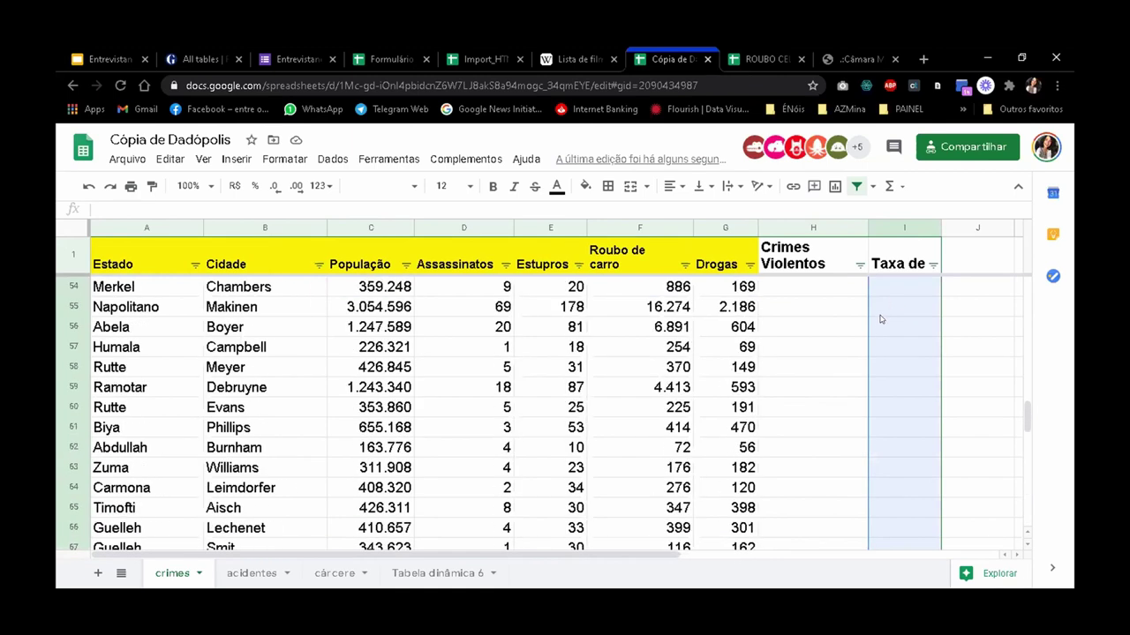
scroll(886, 318, "up", 5)
scroll(891, 316, "up", 10)
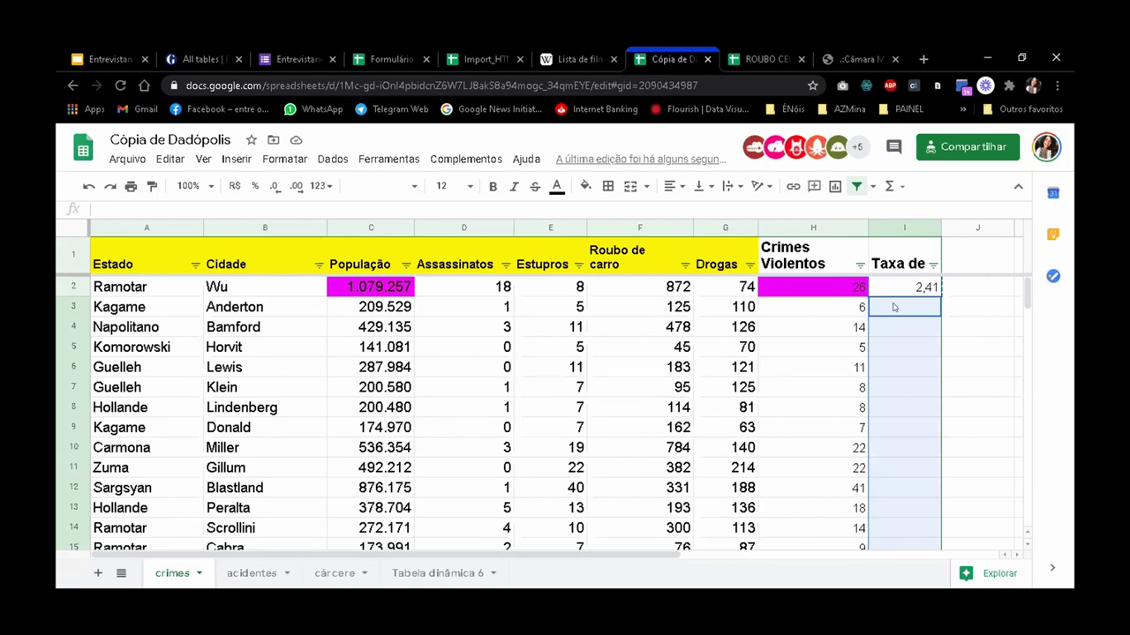
Paste only the rate formula into I3:I104, then move to the acidentes sheet
right_click(894, 307)
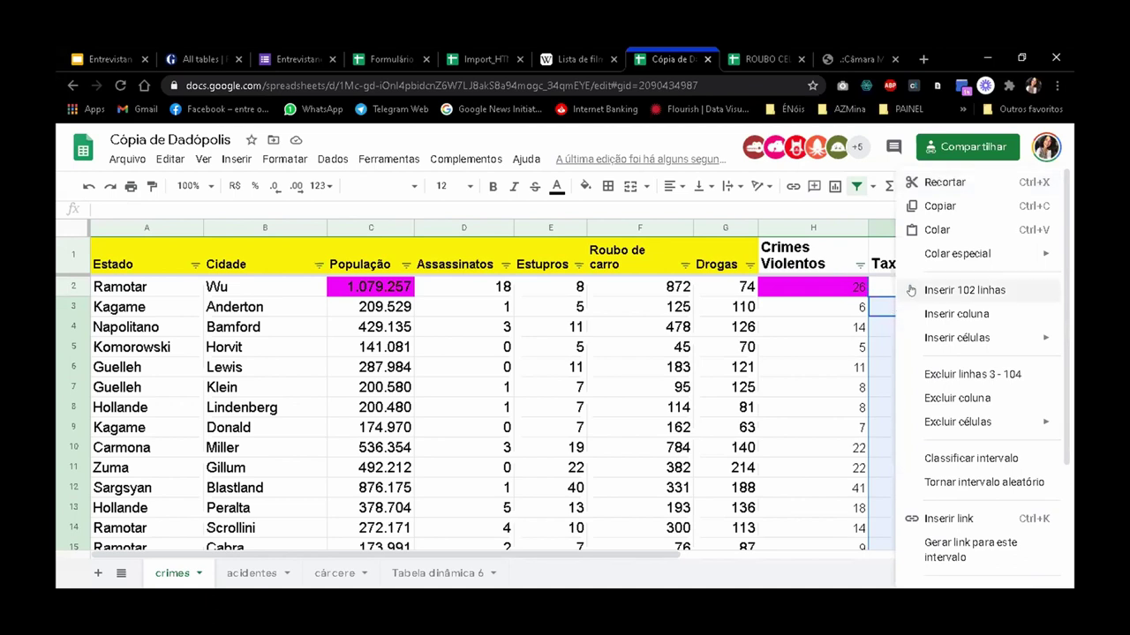
mouse_move(930, 255)
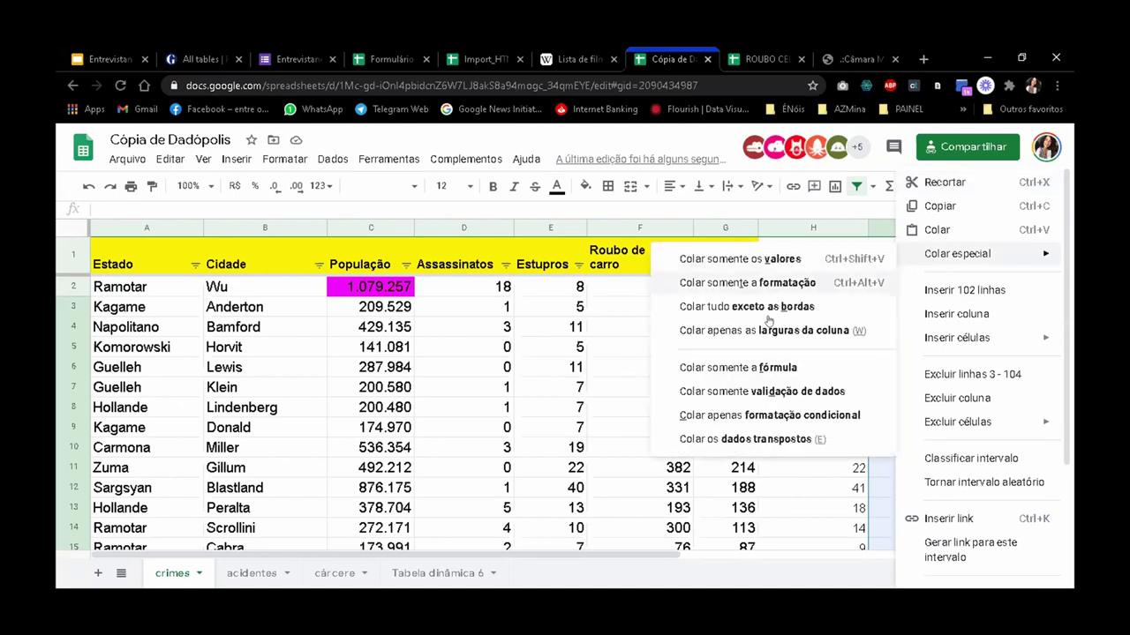
left_click(763, 368)
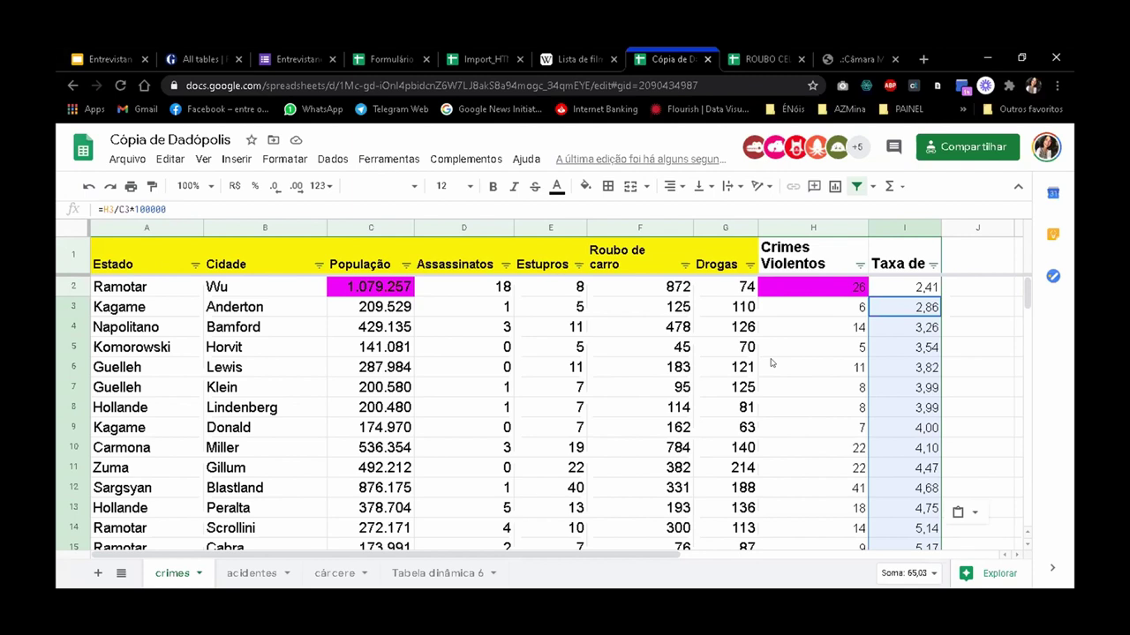
scroll(894, 427, "down", 1)
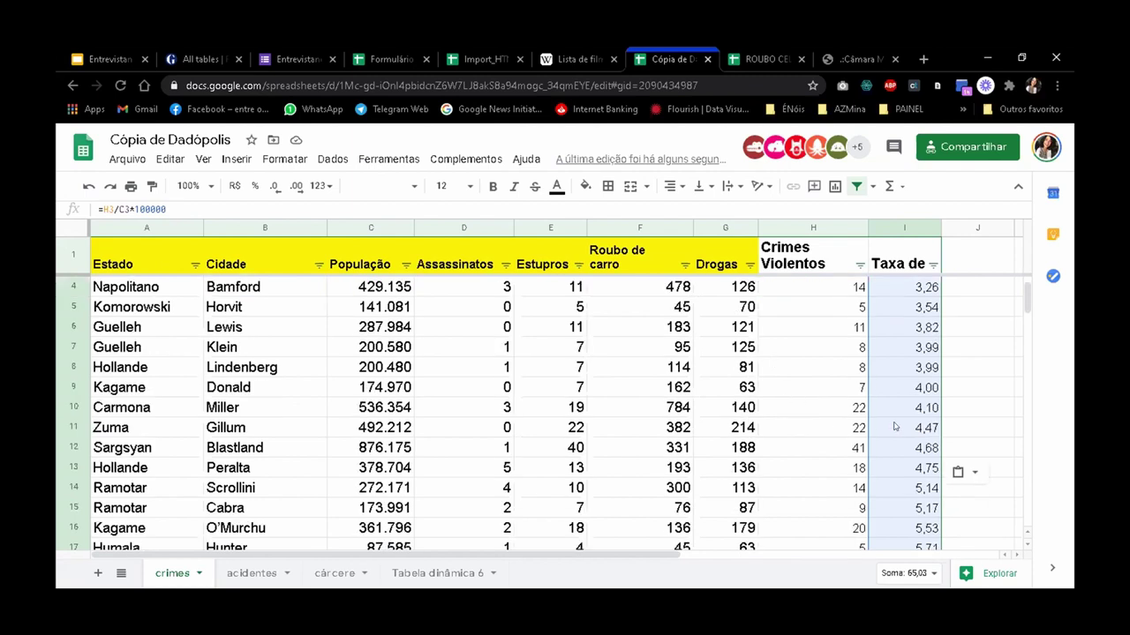
scroll(894, 427, "down", 3)
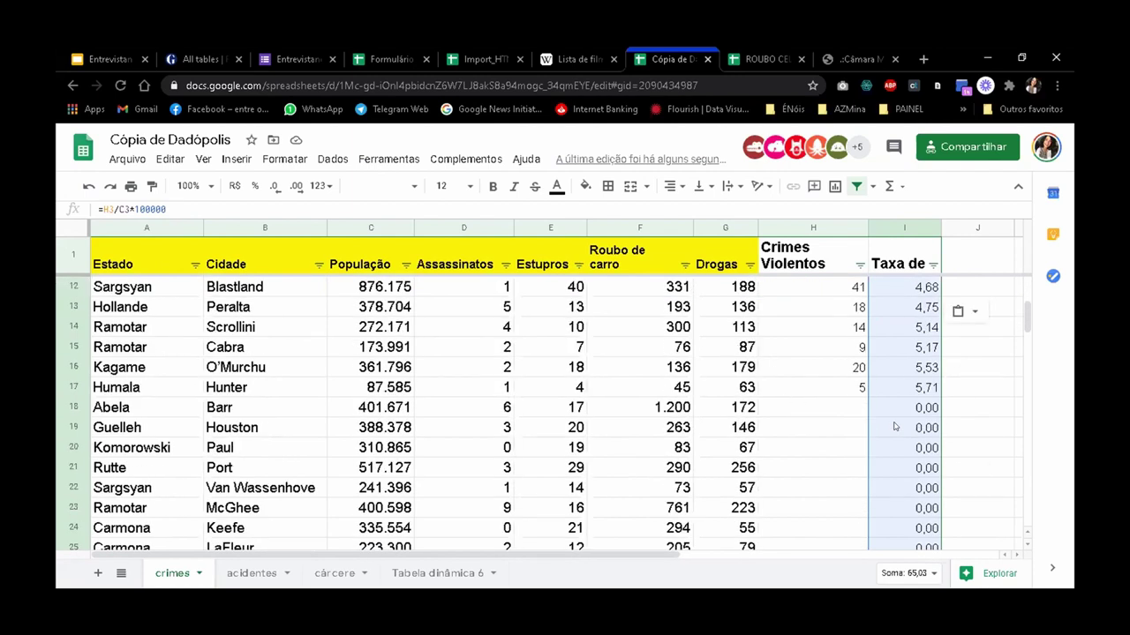
scroll(704, 391, "up", 4)
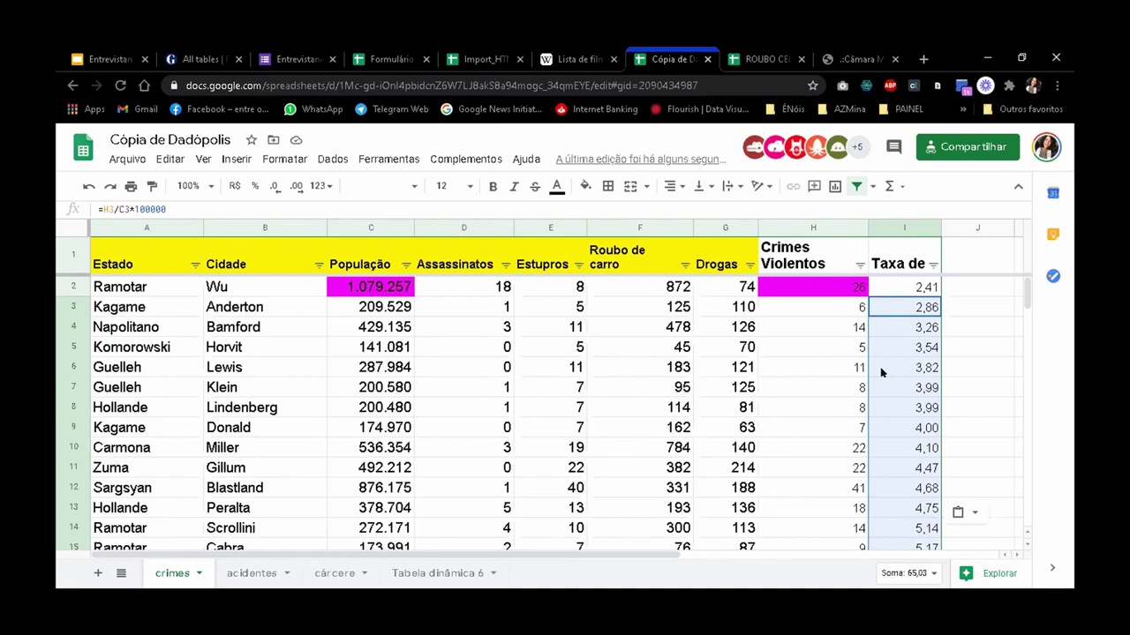
left_click(244, 575)
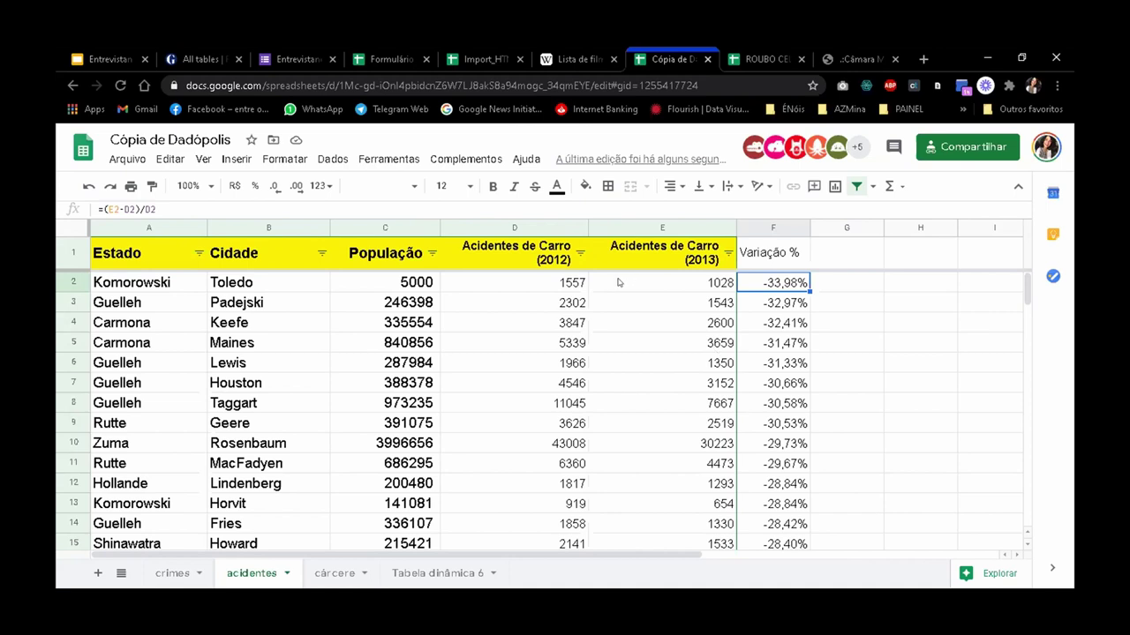
left_click(502, 290)
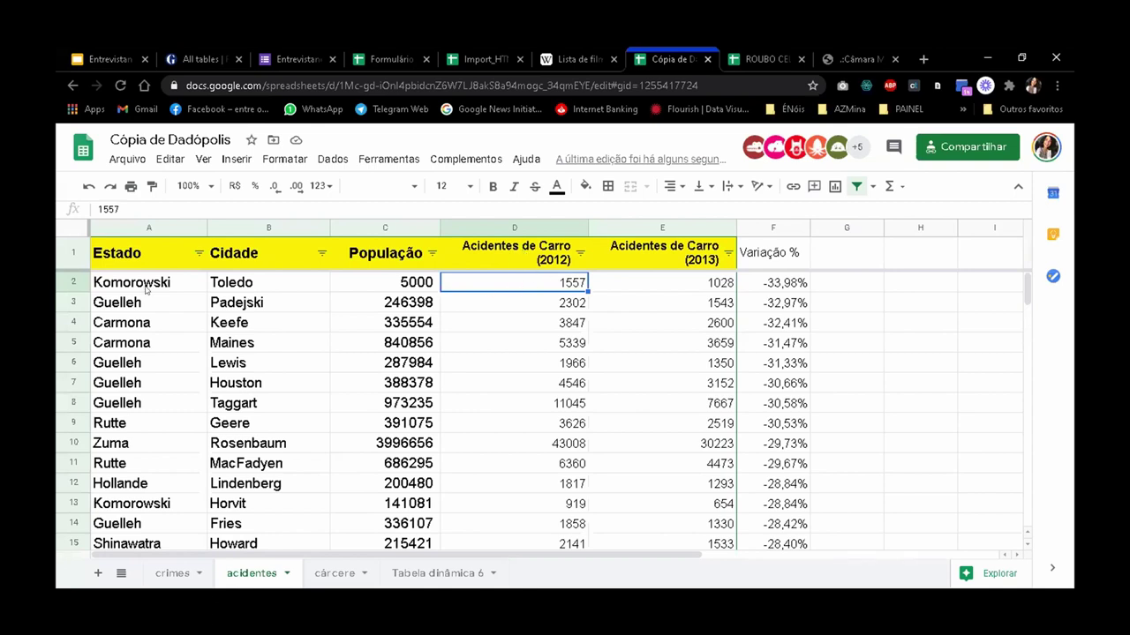
left_click(237, 291)
left_click(517, 292)
key("Right")
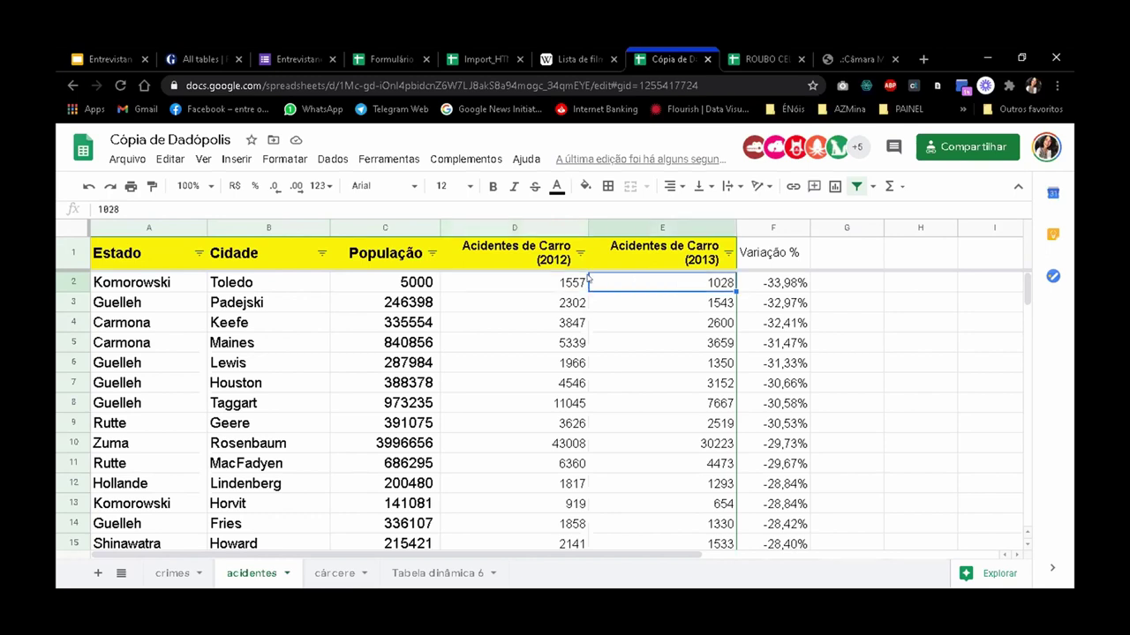
key("Left")
key("Right")
left_click(562, 282)
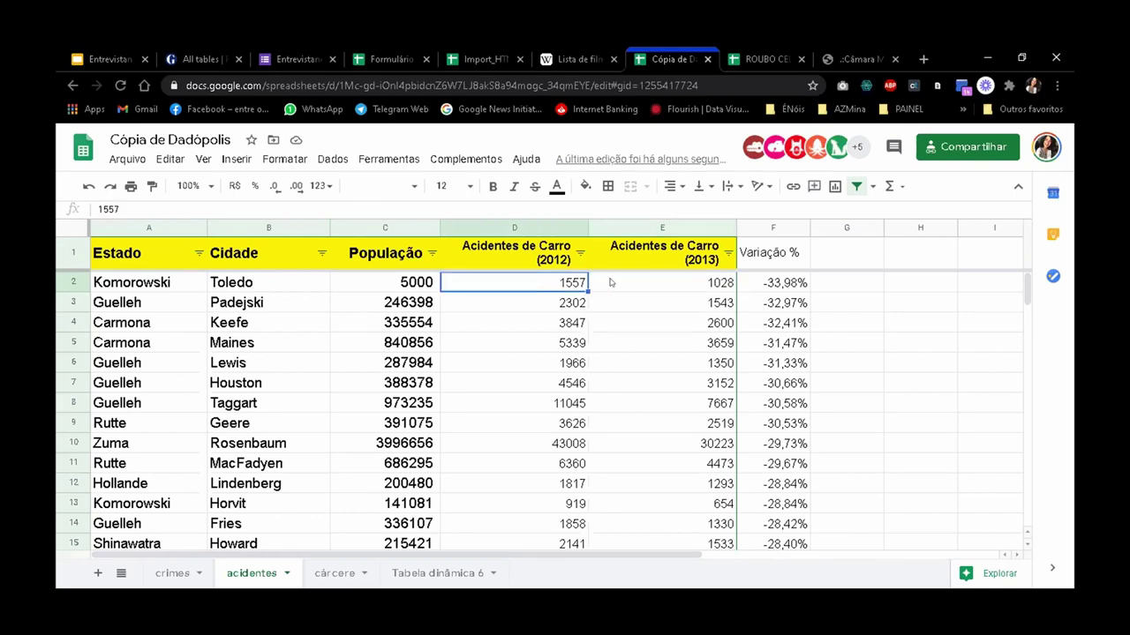
left_click(613, 282)
left_click(751, 283)
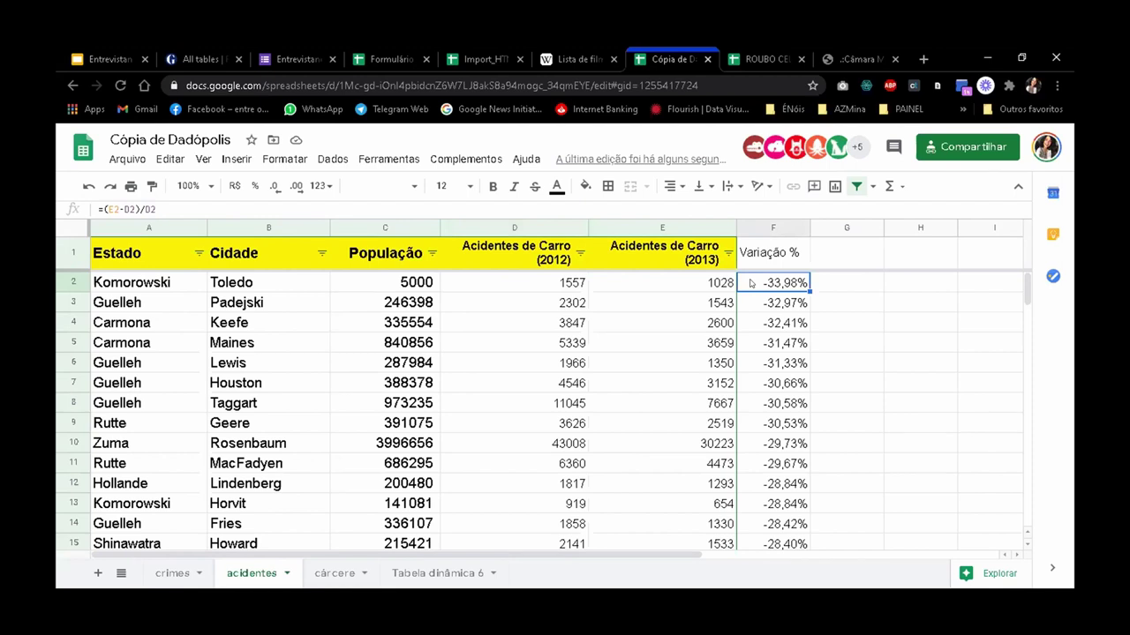
left_click(823, 255)
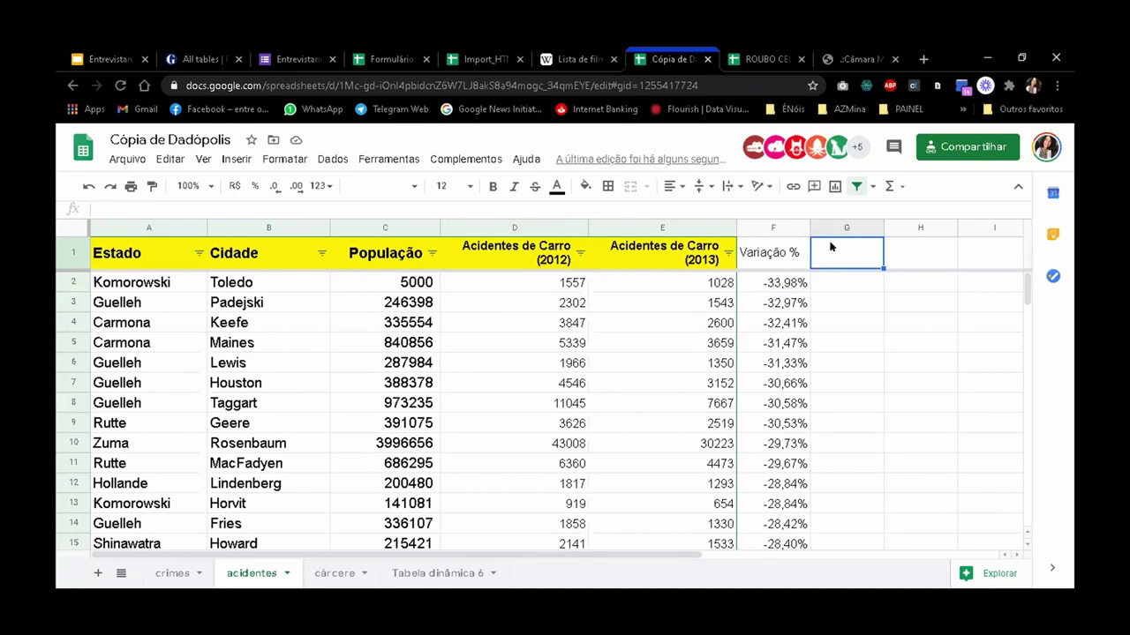
Add the Variação 2 header in G1 and abandon a draft formula in G2
type("Variação")
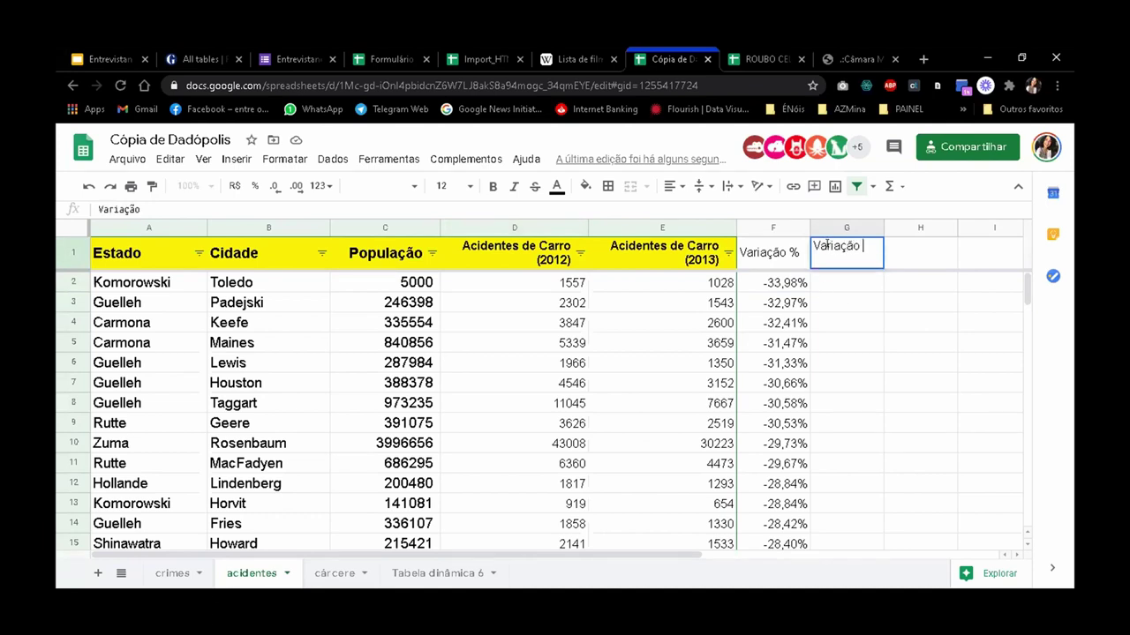
type(" 2")
left_click(833, 282)
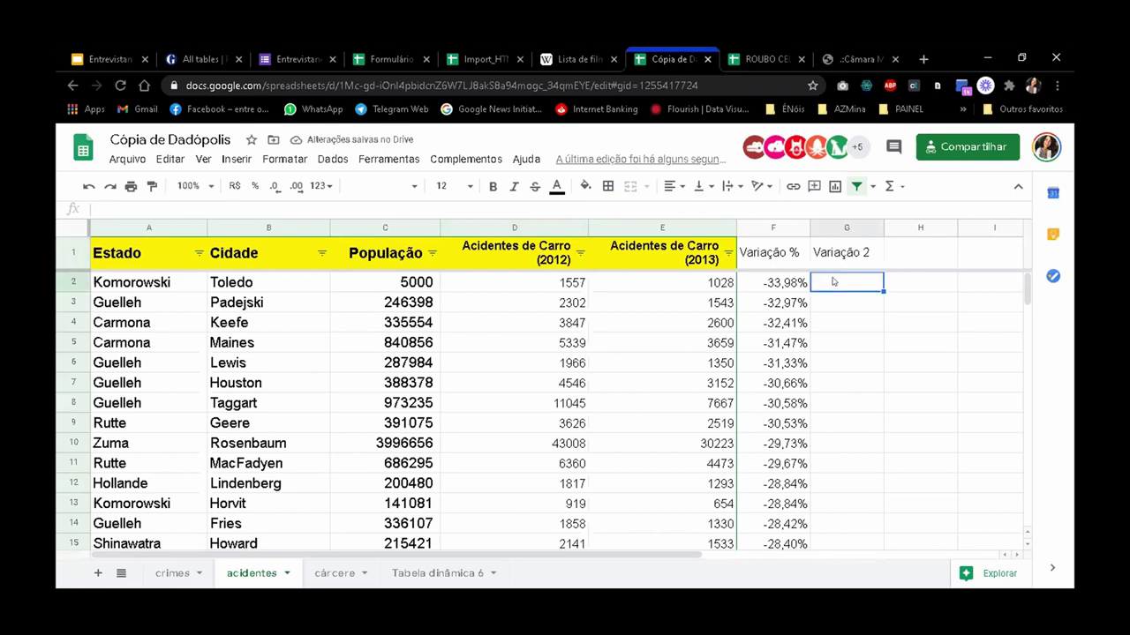
type("=")
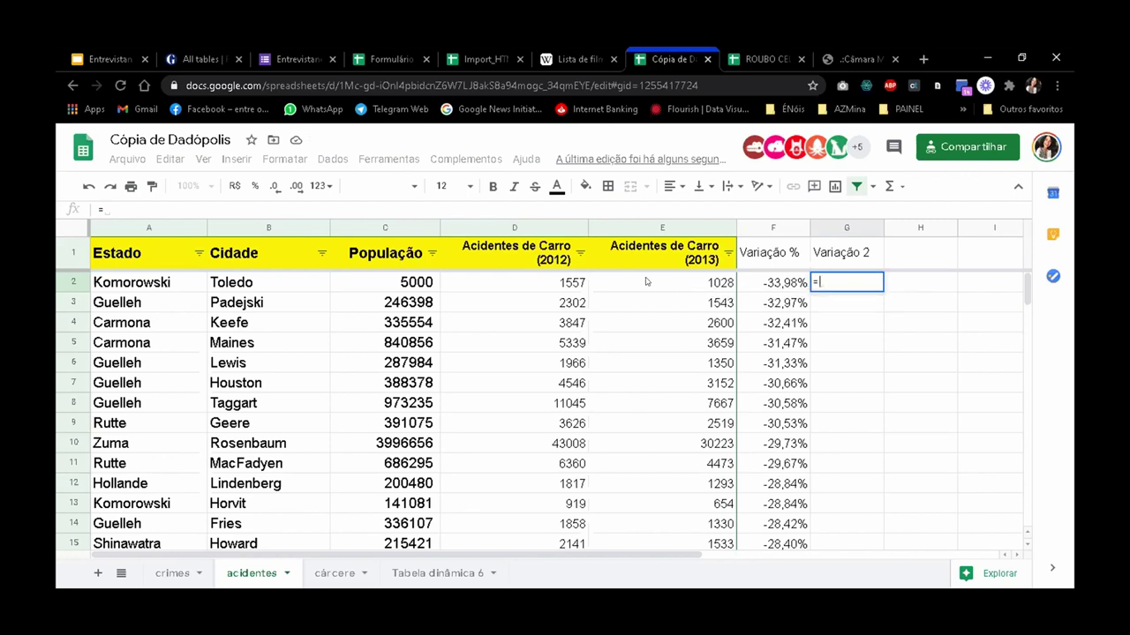
left_click(707, 282)
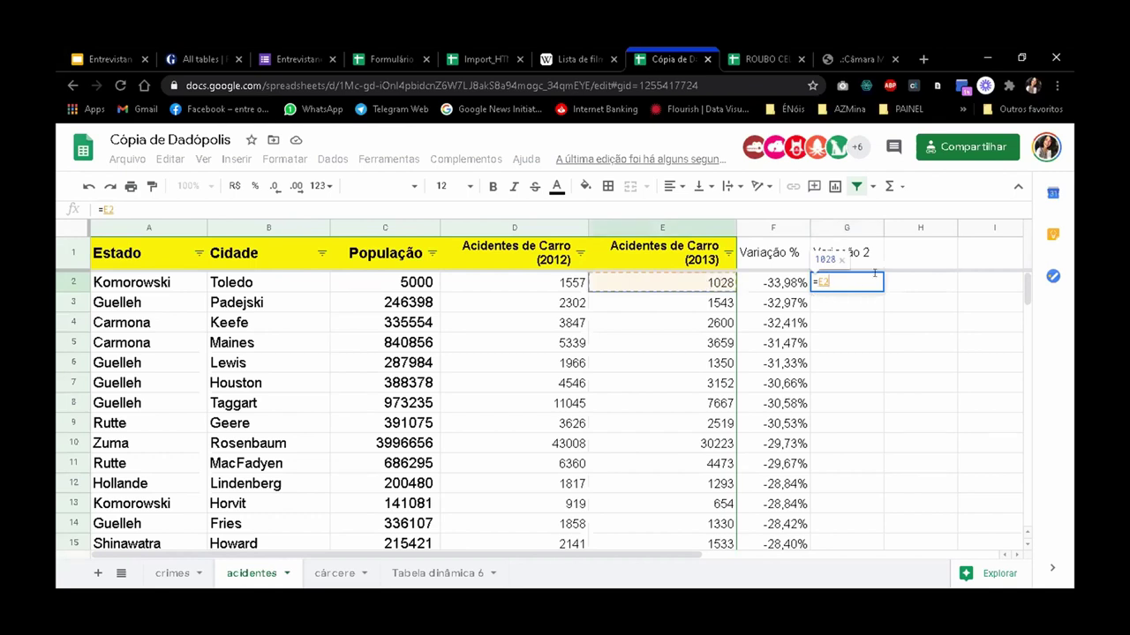
key("BackSpace")
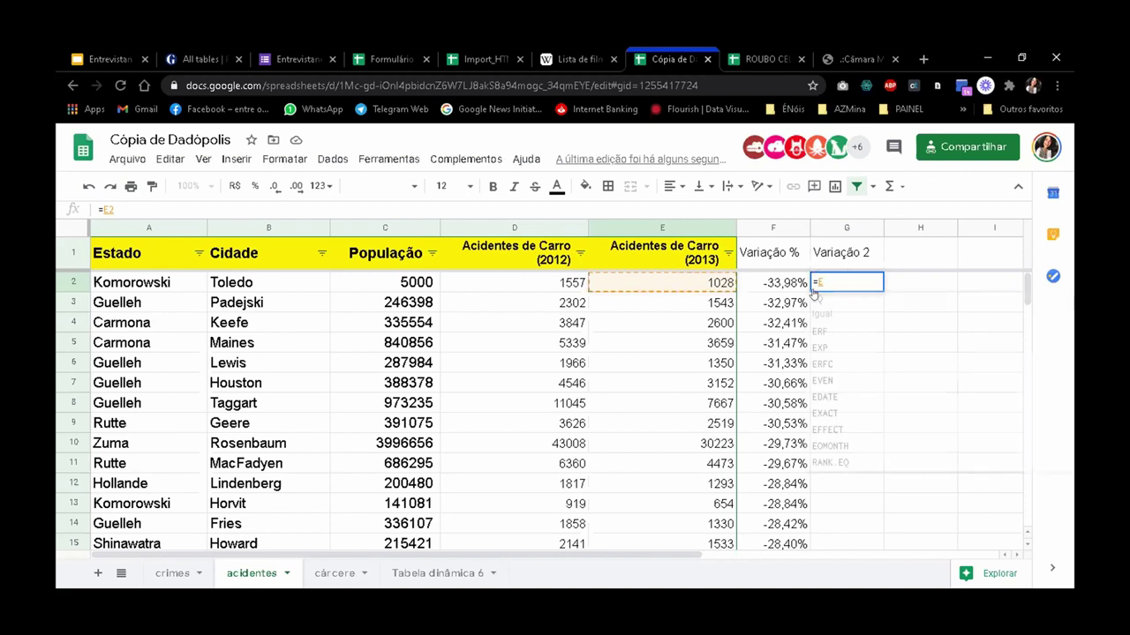
key("Escape")
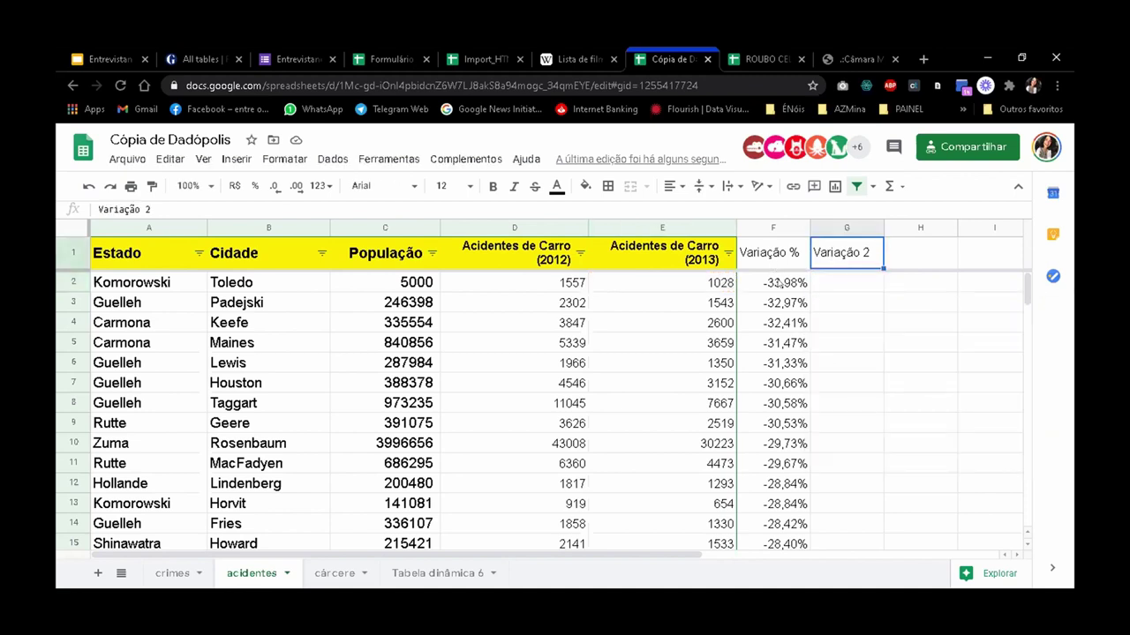
Format column G as Número and check F2's variation formula
left_click(834, 228)
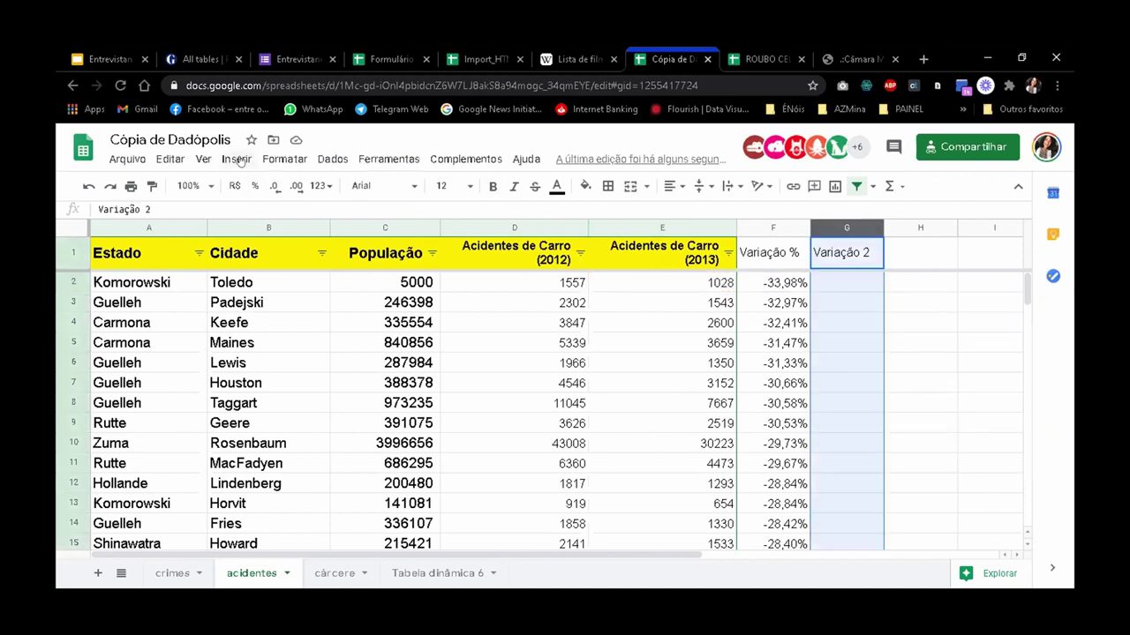
left_click(282, 159)
mouse_move(305, 223)
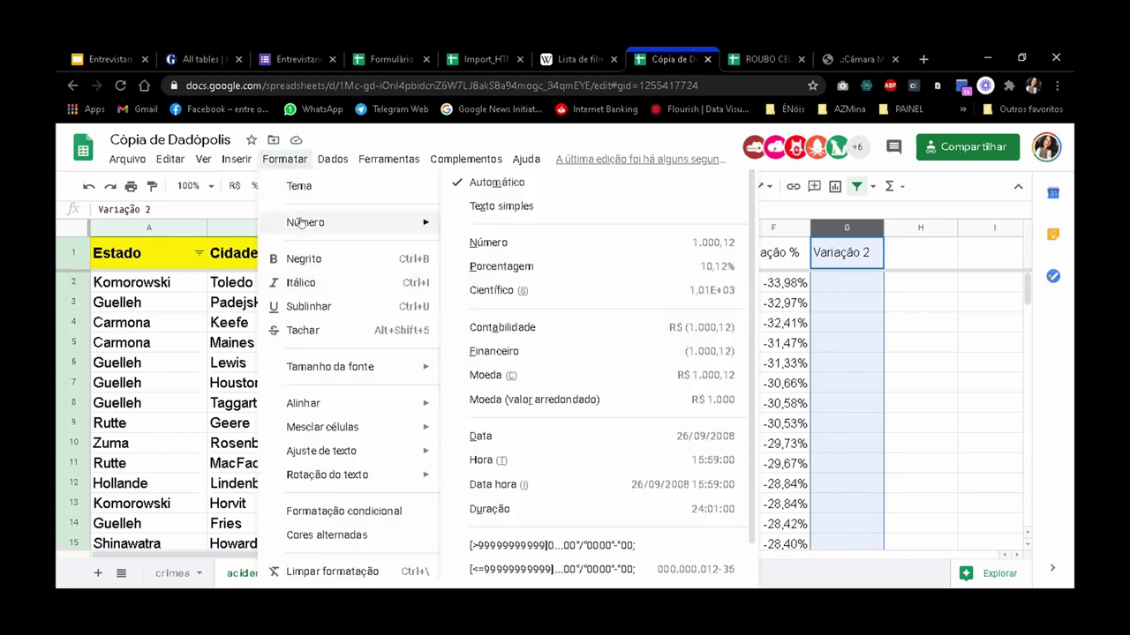
left_click(472, 242)
left_click(704, 283)
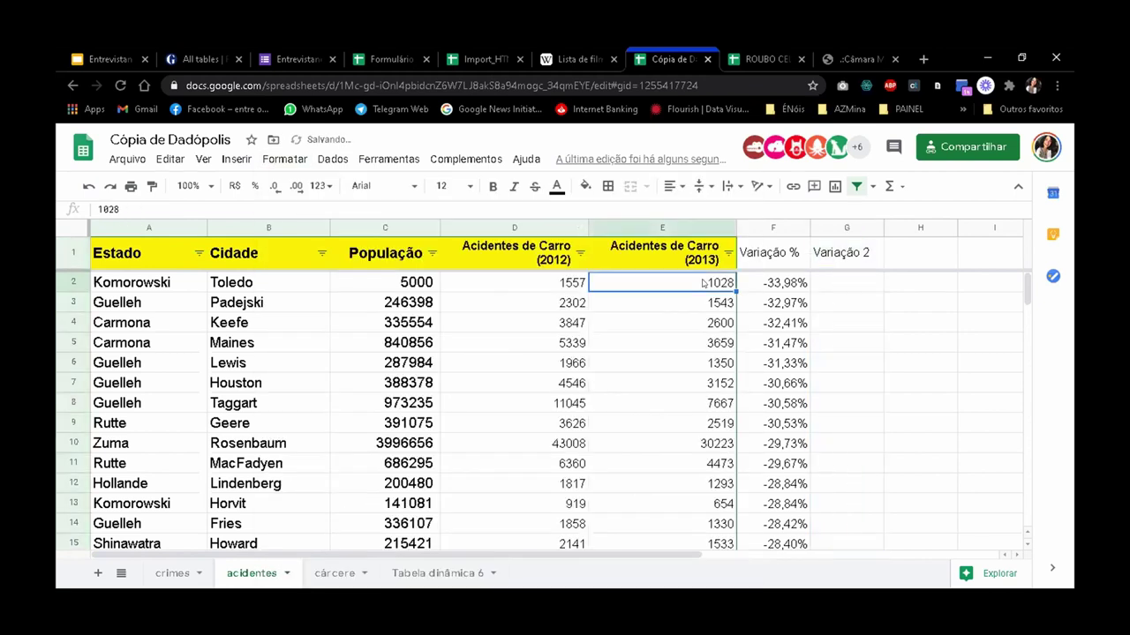
left_click(834, 282)
key("Left")
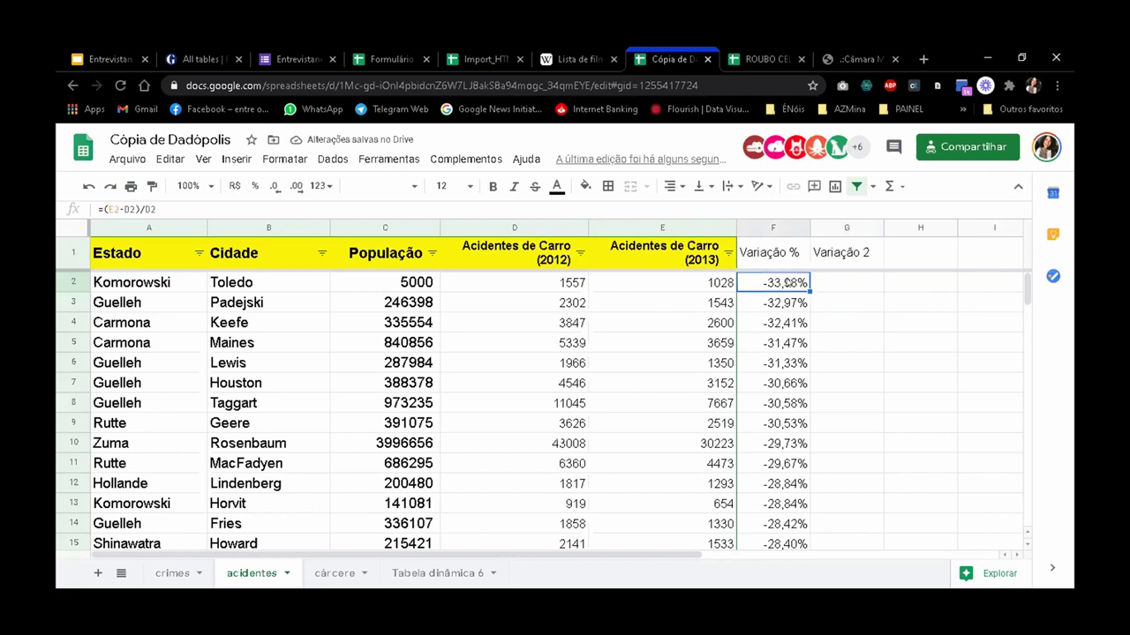
Try =E2-D2/D2-1 in G2, then delete the wrong result
left_click(849, 280)
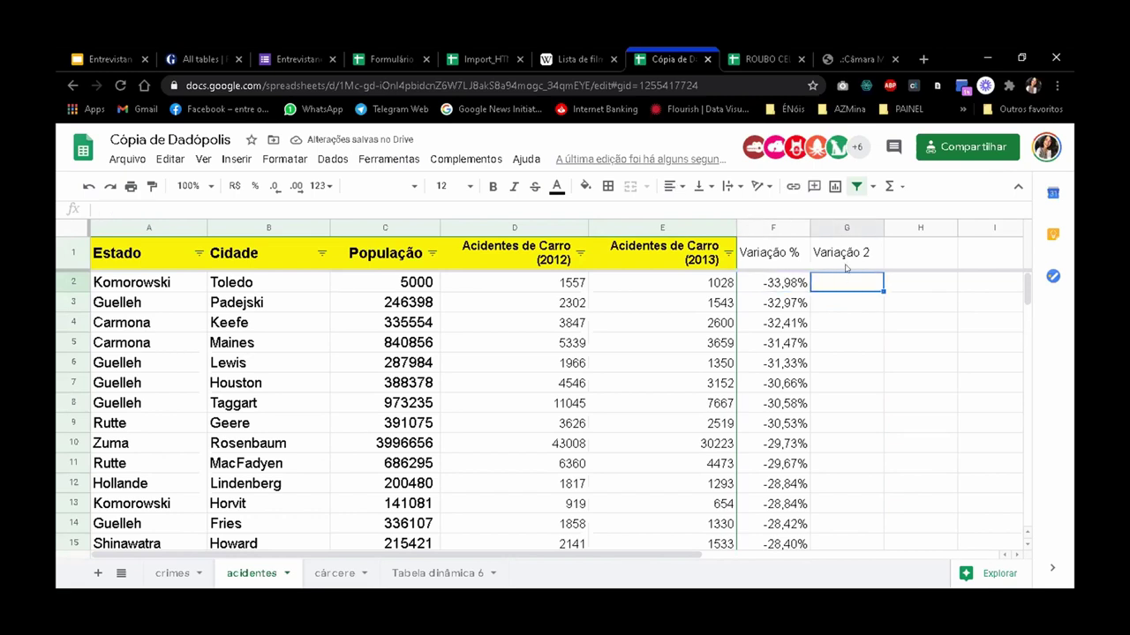
type("=")
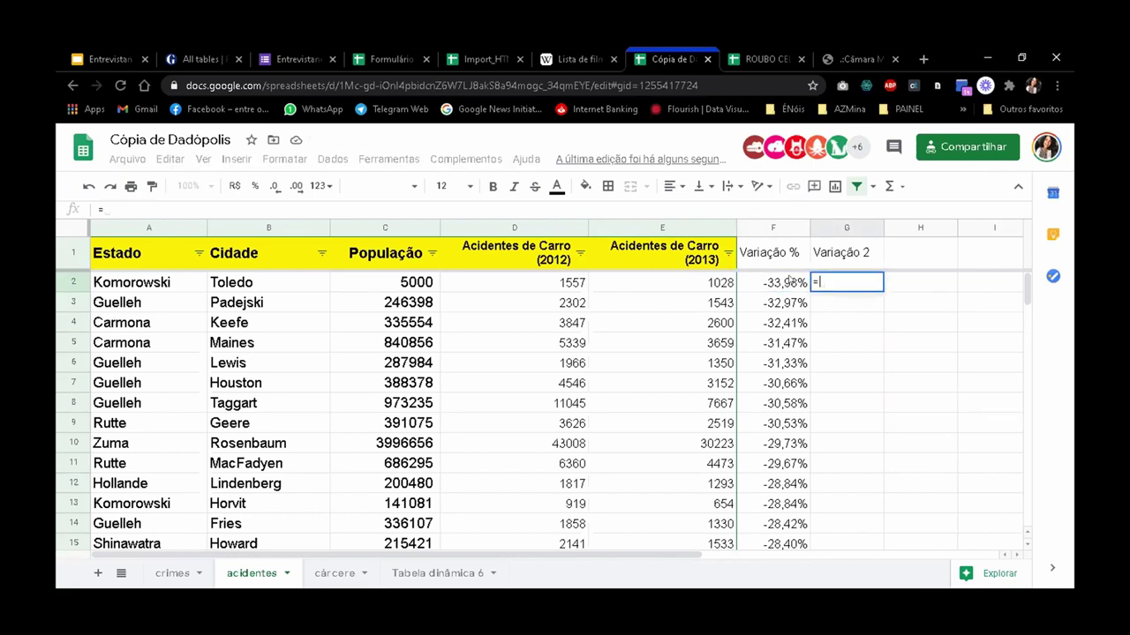
left_click(715, 282)
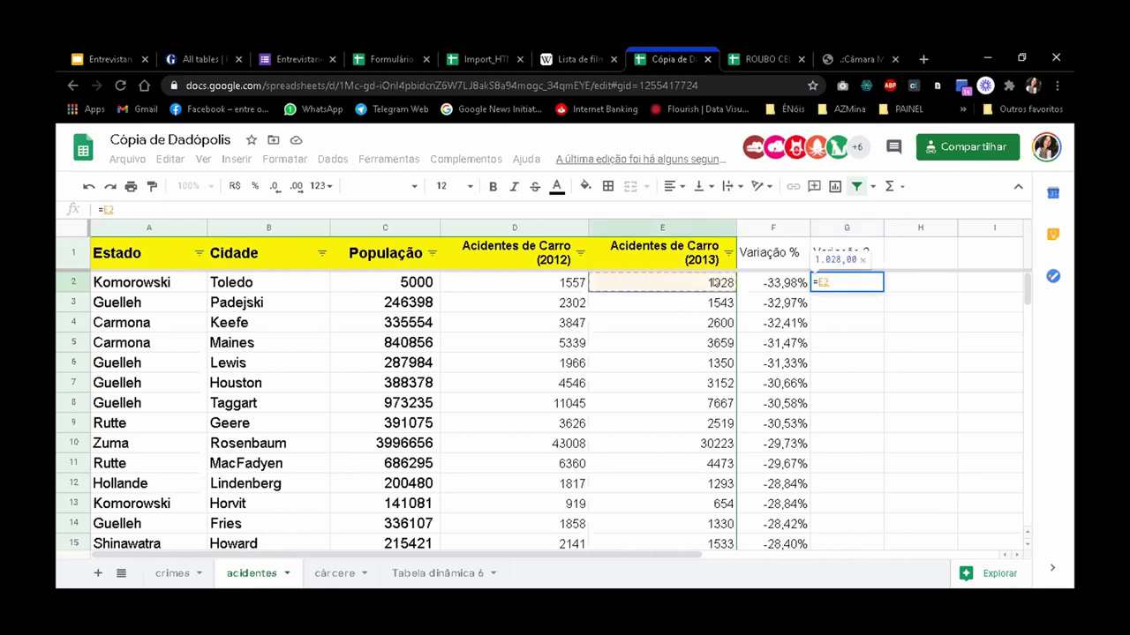
type("-")
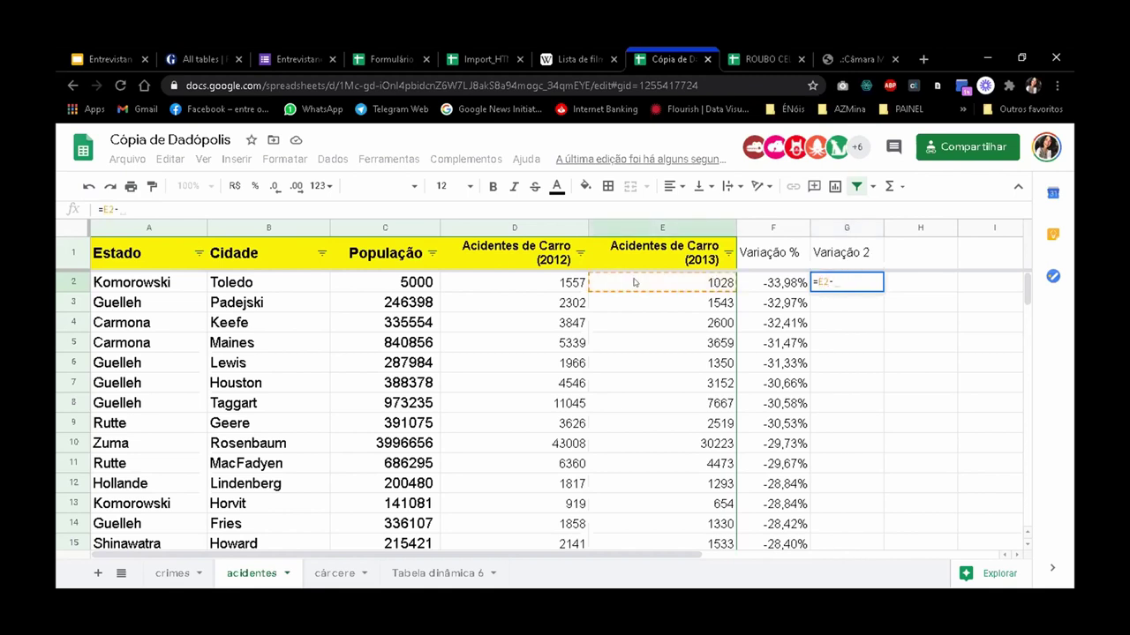
left_click(562, 288)
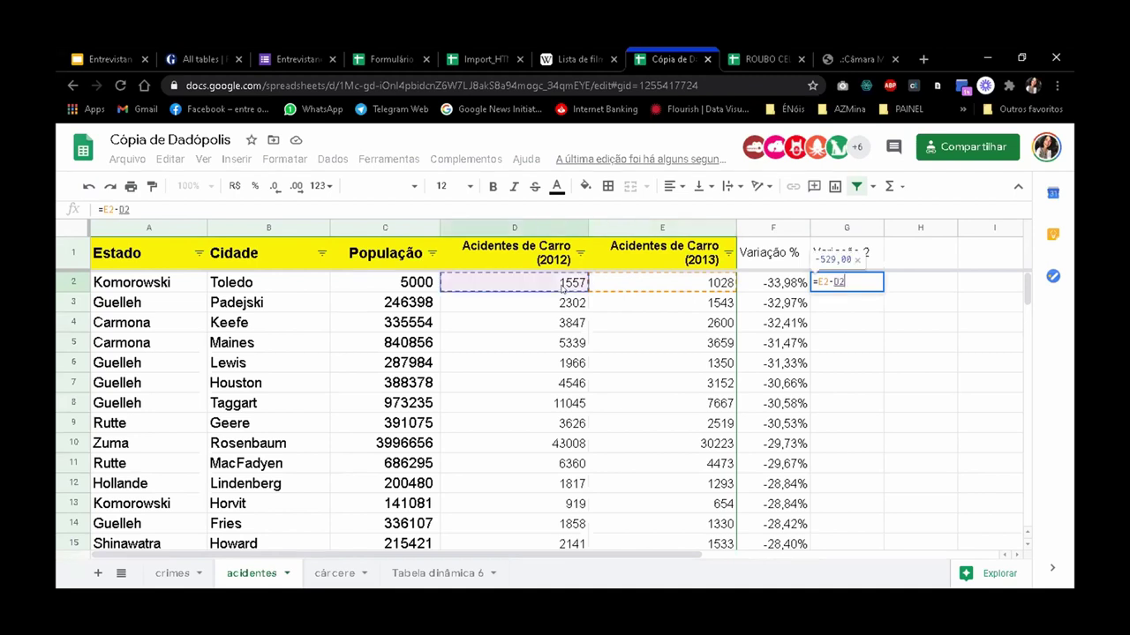
type("/")
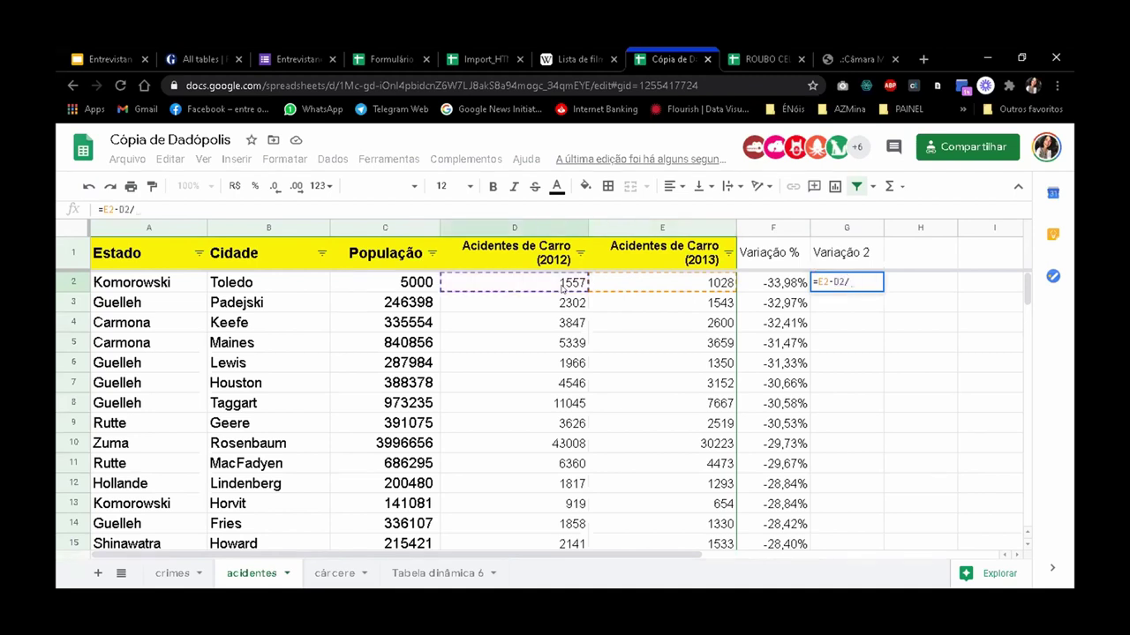
left_click(562, 289)
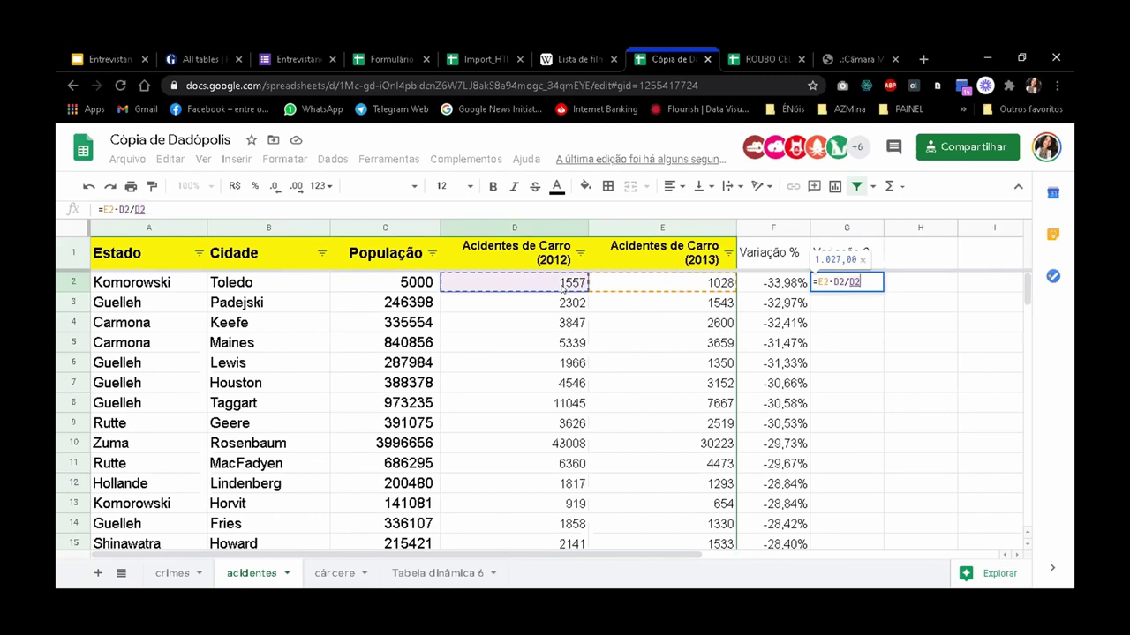
type("-1")
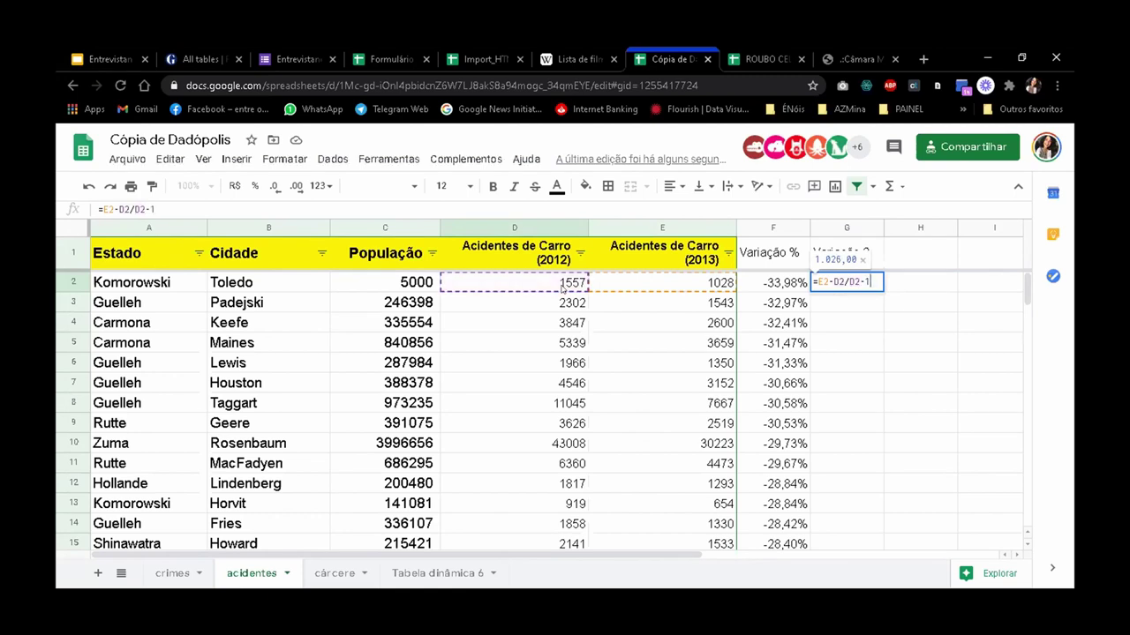
key("Return")
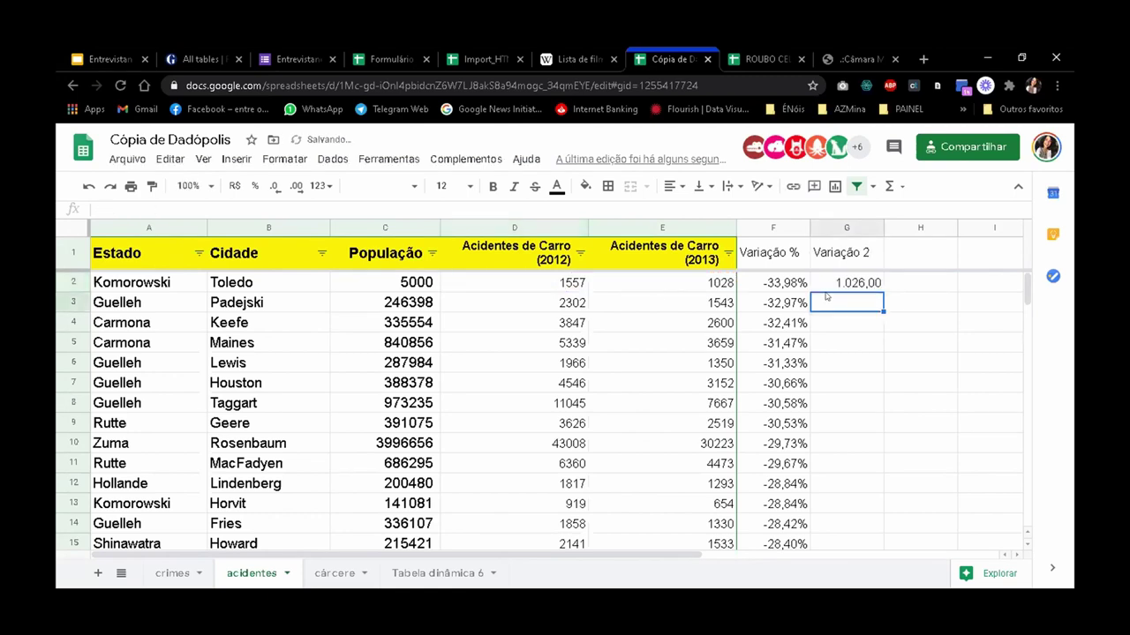
left_click(826, 282)
key("Delete")
After checking E2 and F2, enter =E2-D2/D2 in G2
left_click(706, 290)
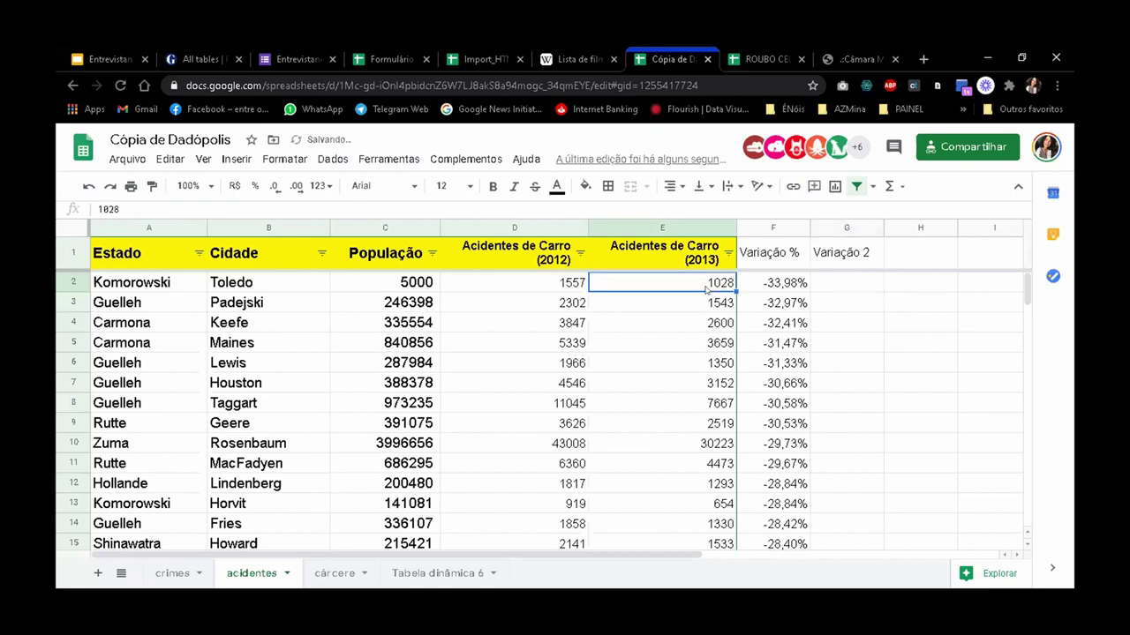
left_click(752, 291)
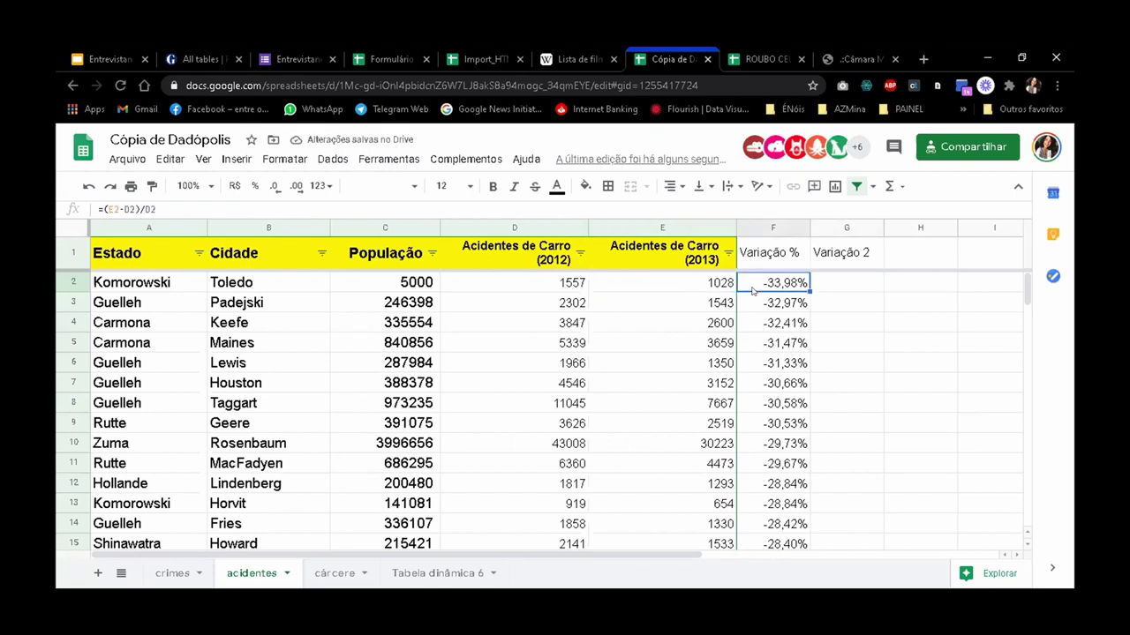
left_click(859, 283)
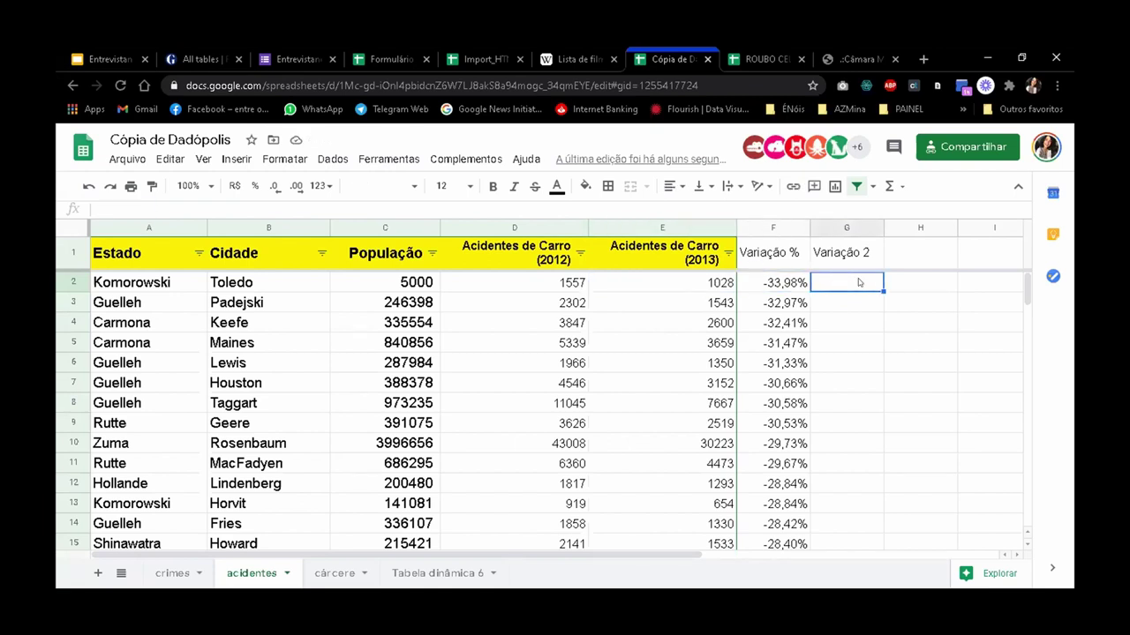
type("=")
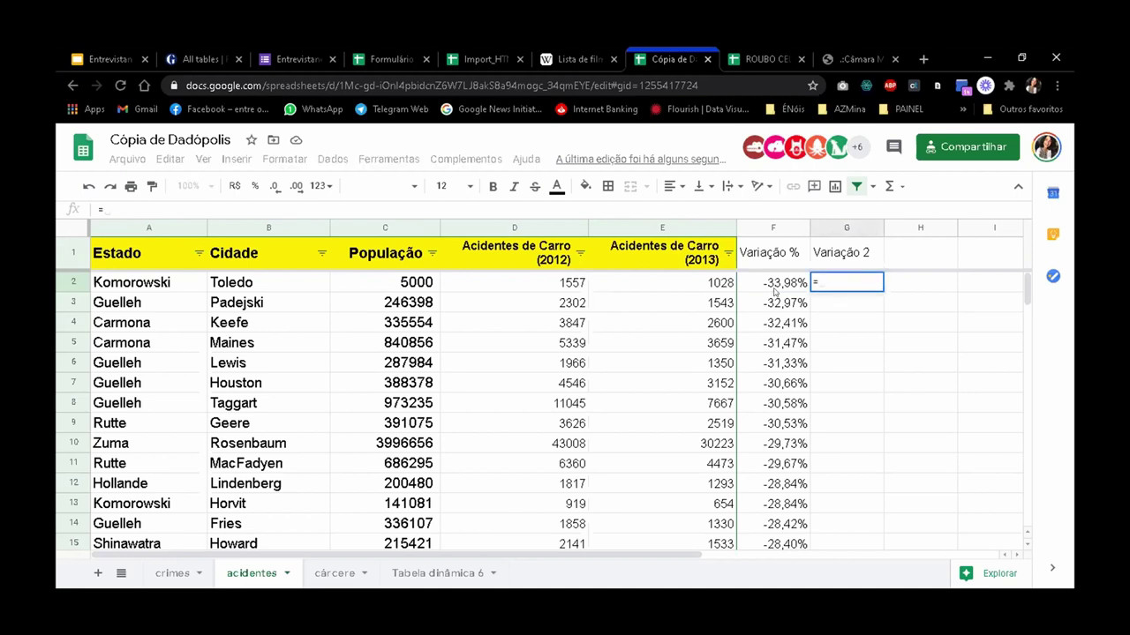
left_click(720, 283)
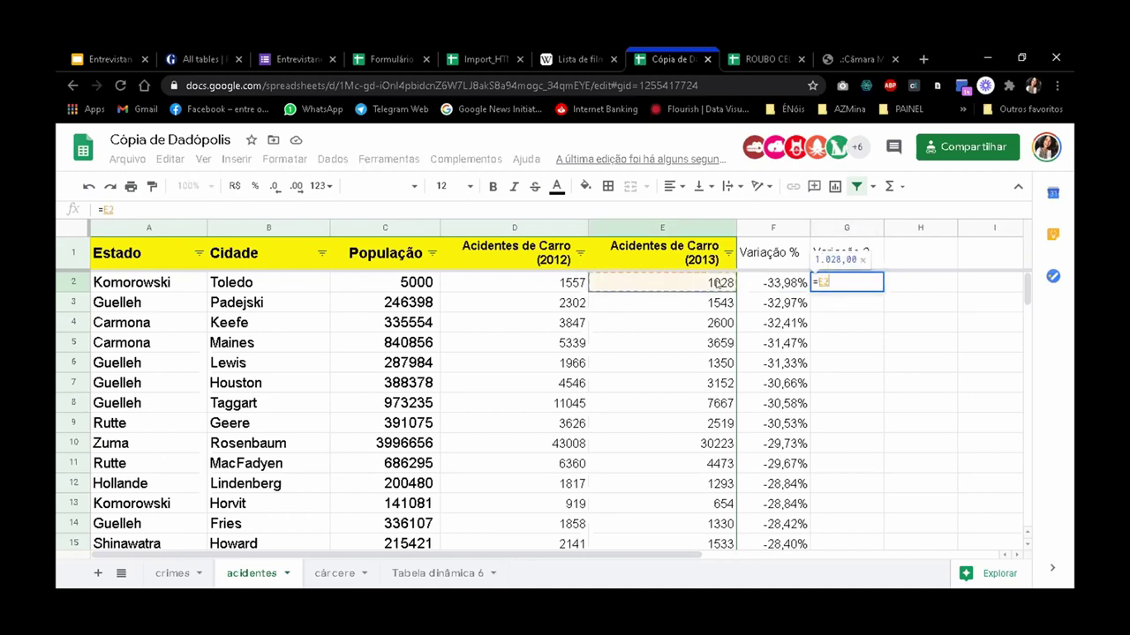
type("-")
left_click(536, 281)
type("/")
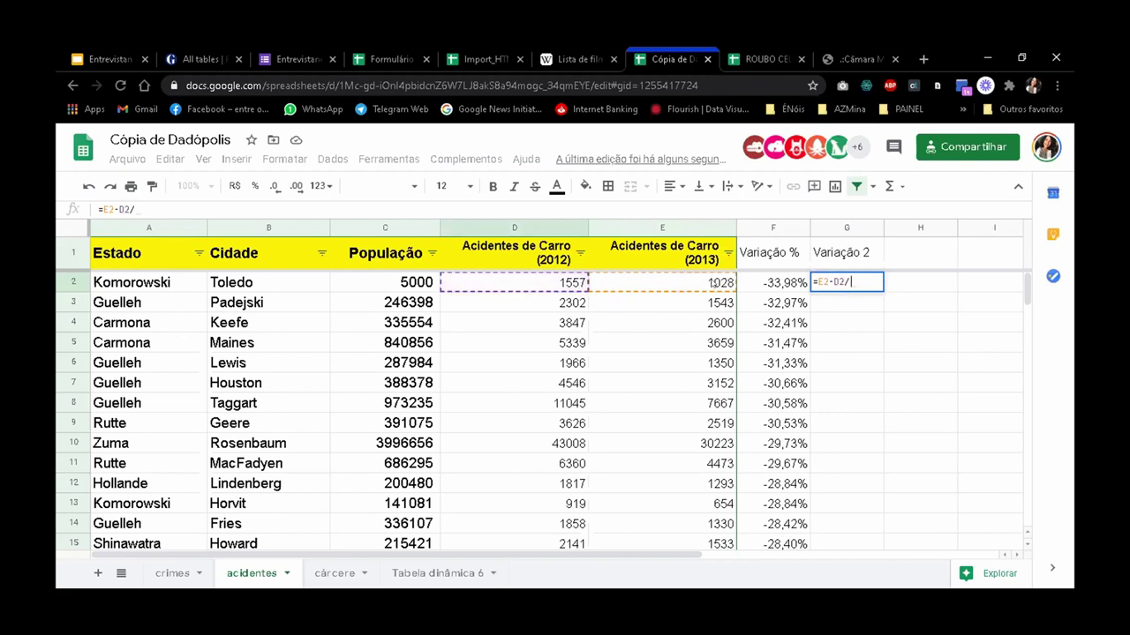
left_click(563, 282)
key("Return")
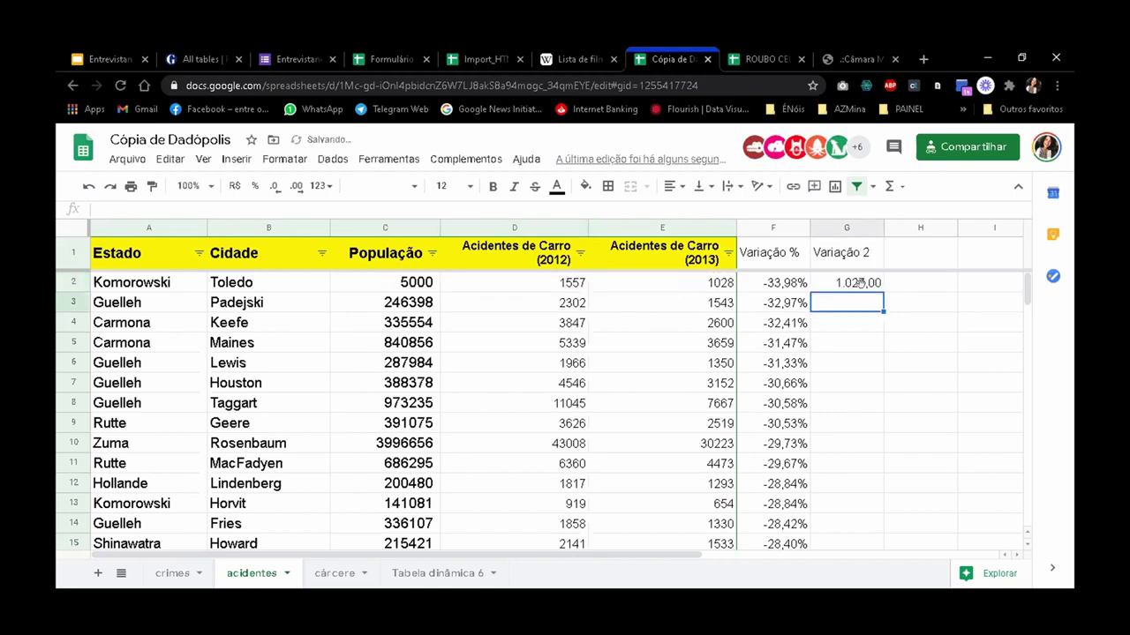
Show G2 as a percentage with two fewer decimals, then clear it and recheck F2
left_click(860, 282)
left_click(324, 187)
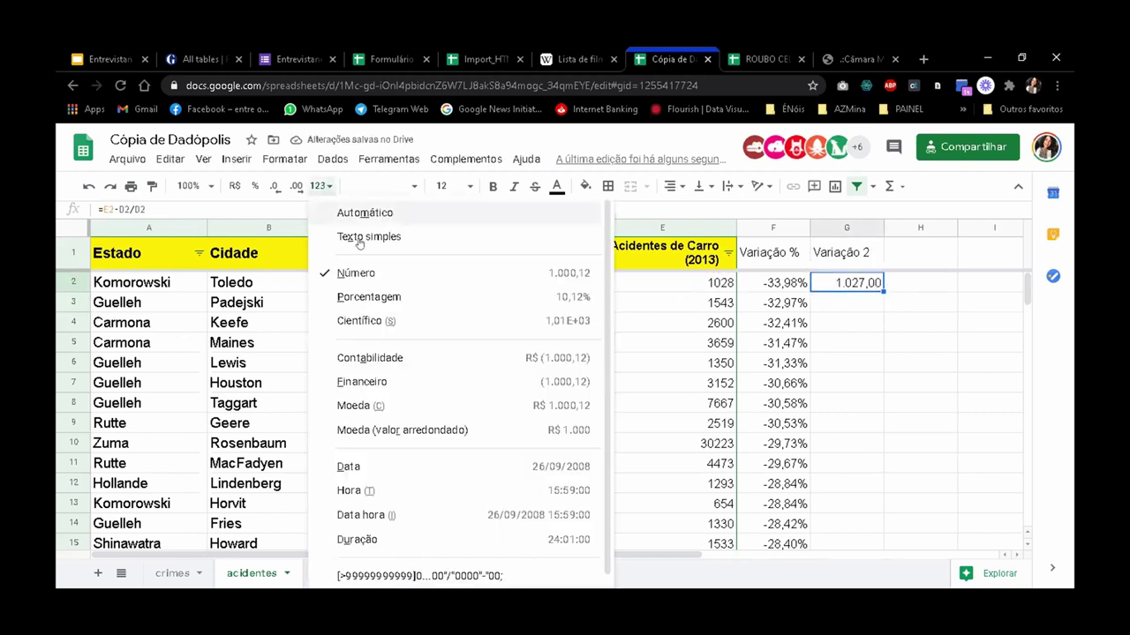
left_click(371, 225)
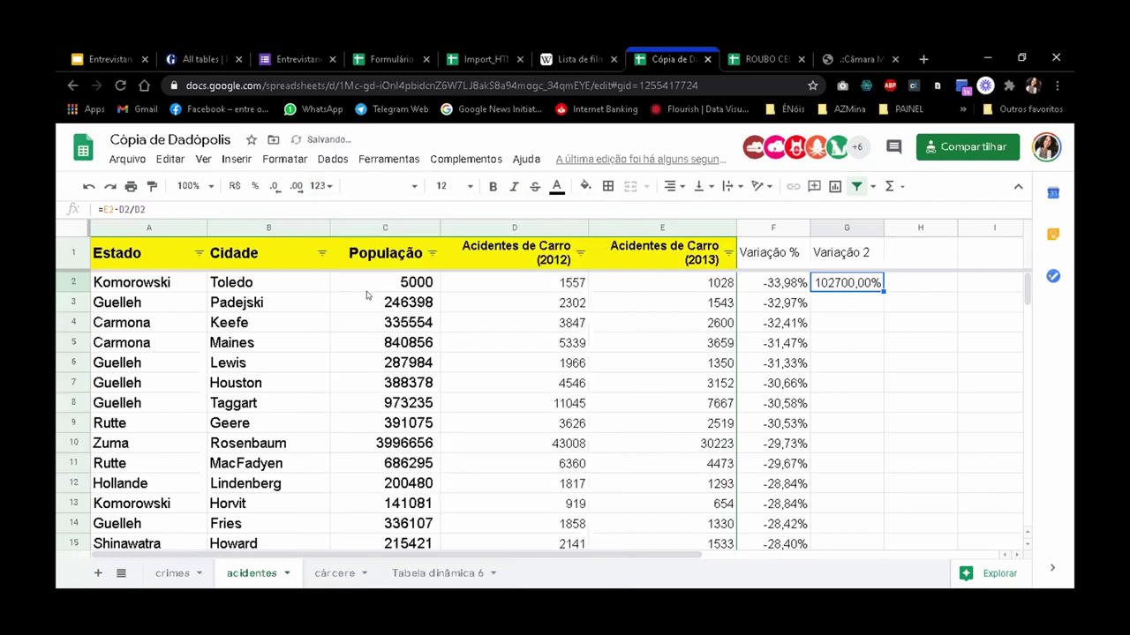
left_click(275, 186)
left_click(275, 186)
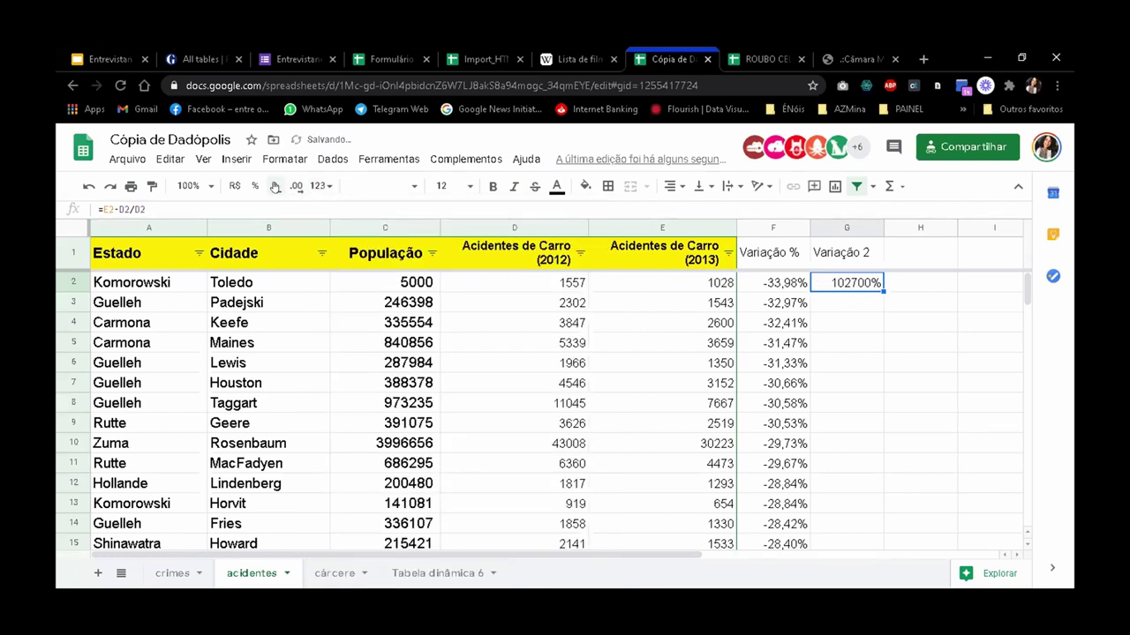
left_click(855, 295)
left_click(849, 284)
key("Delete")
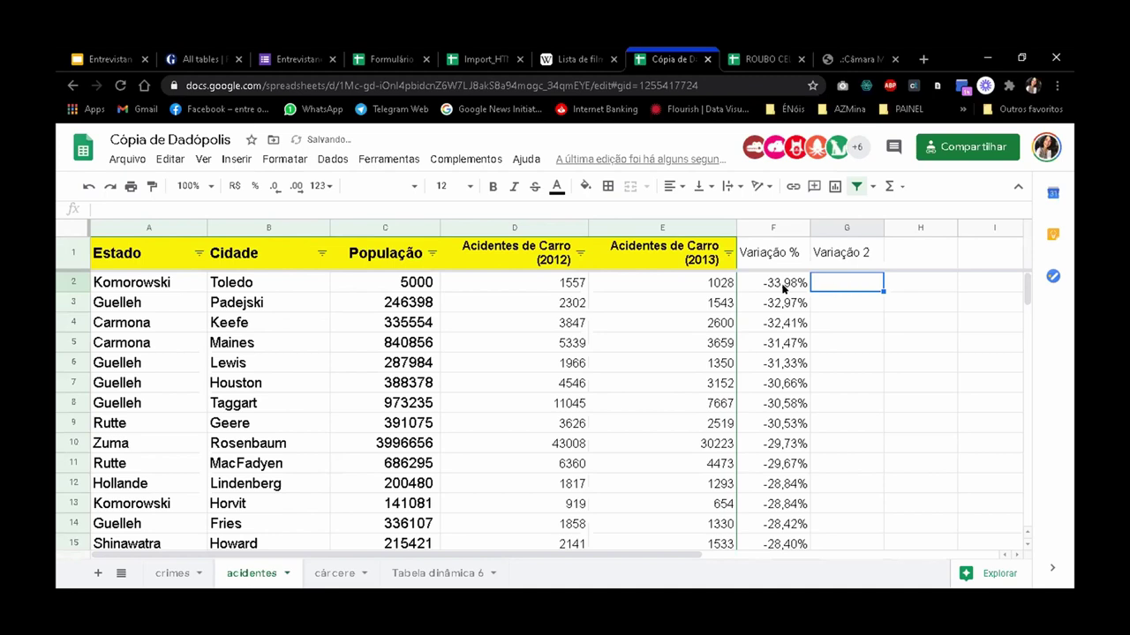
left_click(786, 284)
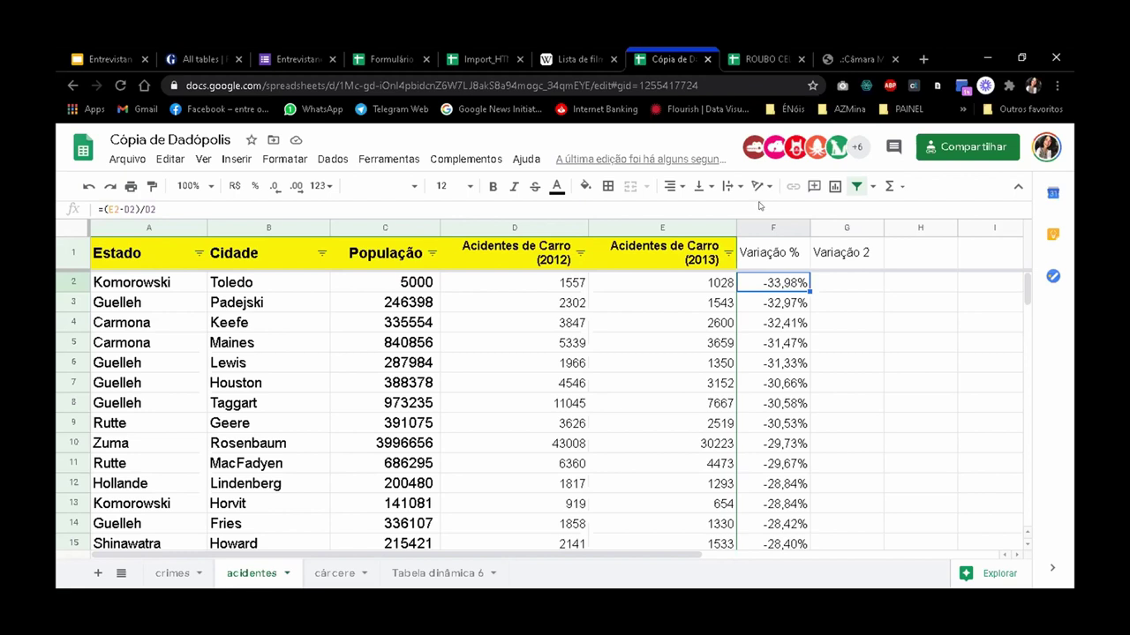
Enter =(E2-D2)/D2 in G2, giving -34% for Toledo
left_click(864, 282)
type("=")
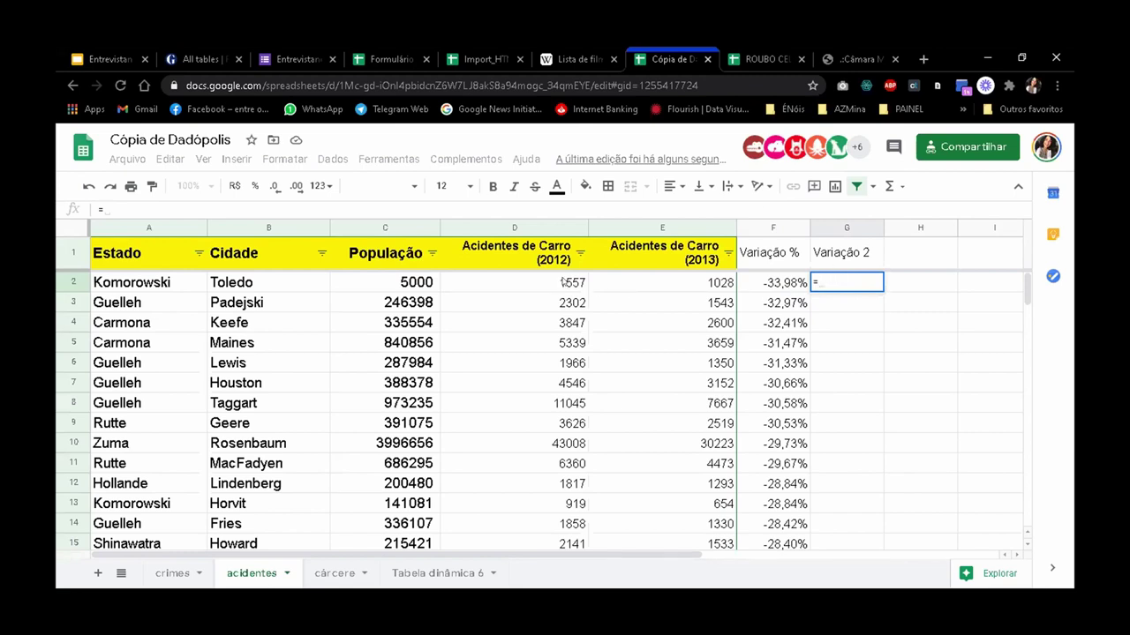
type("(")
left_click(619, 281)
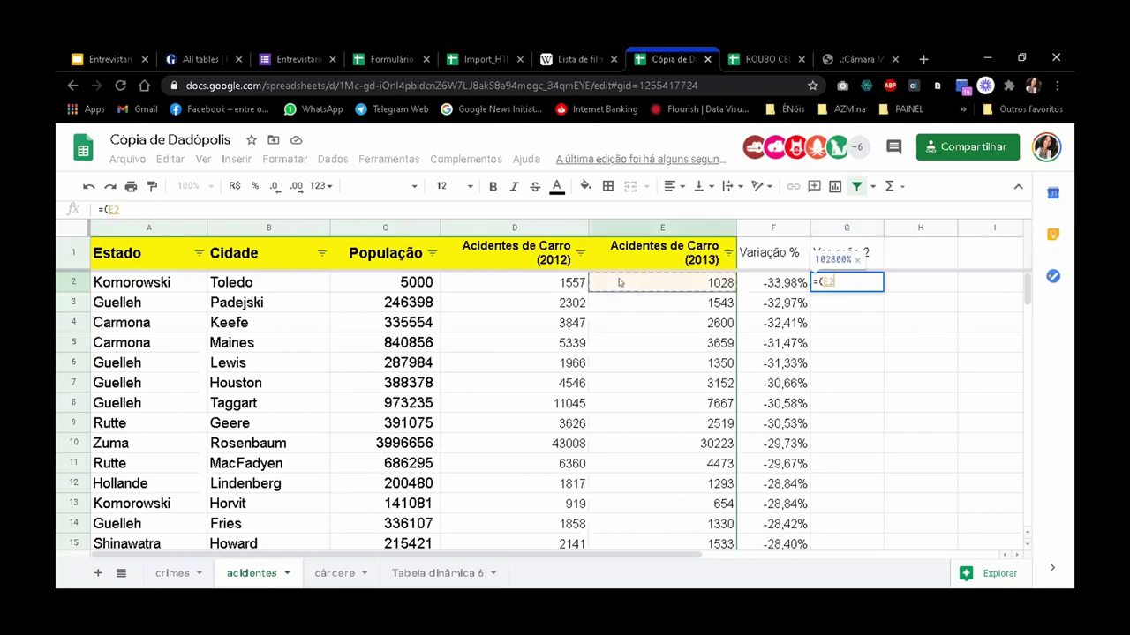
type("-")
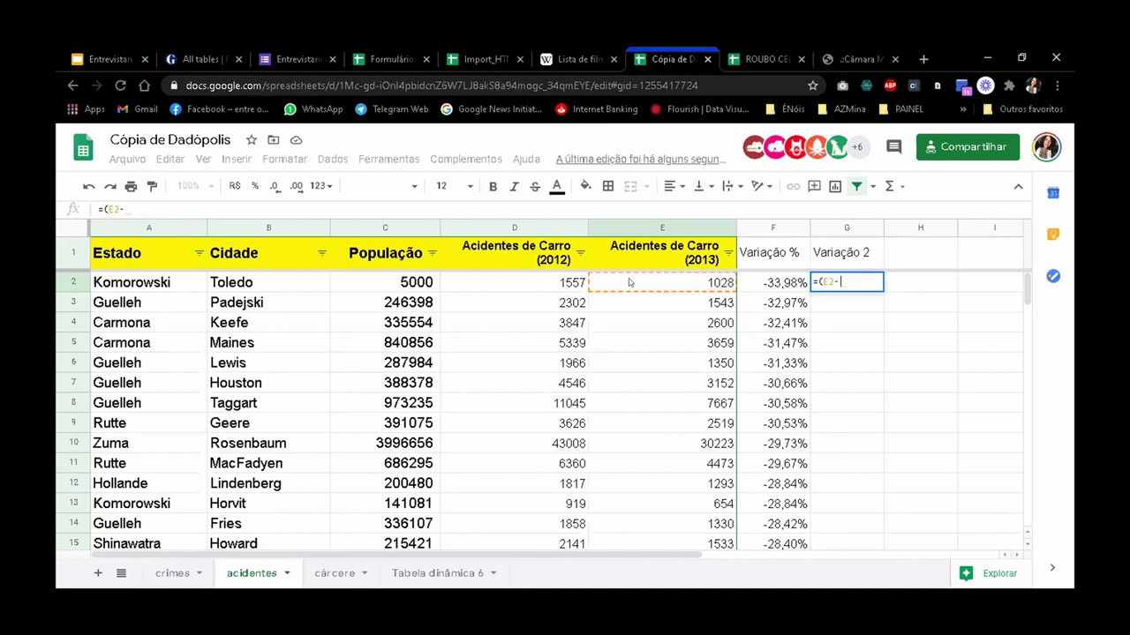
left_click(549, 283)
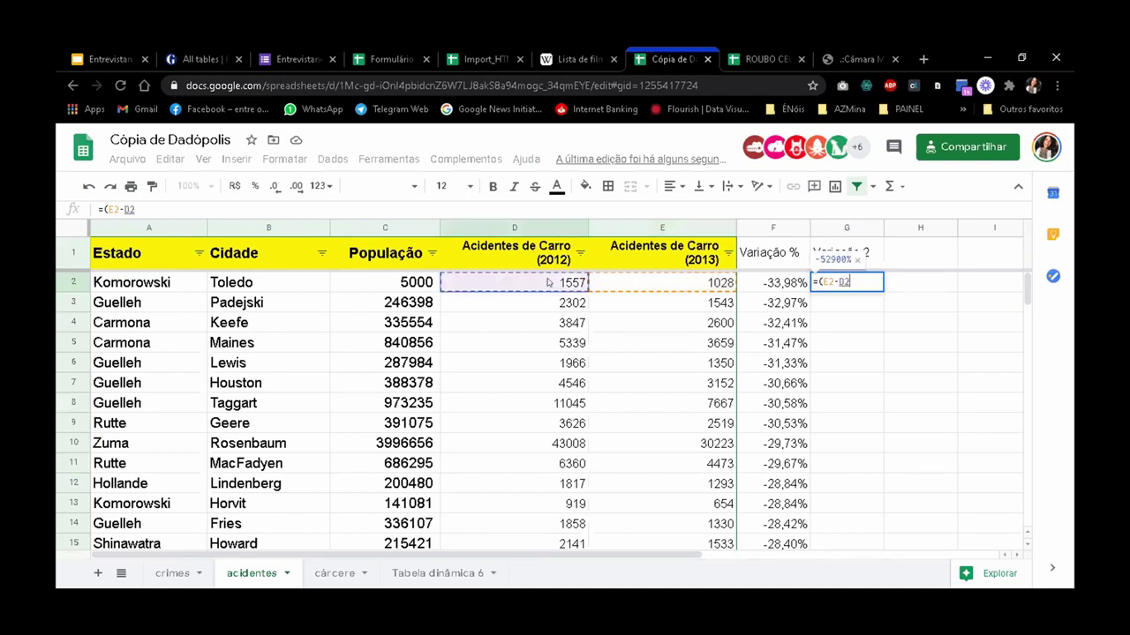
type(")")
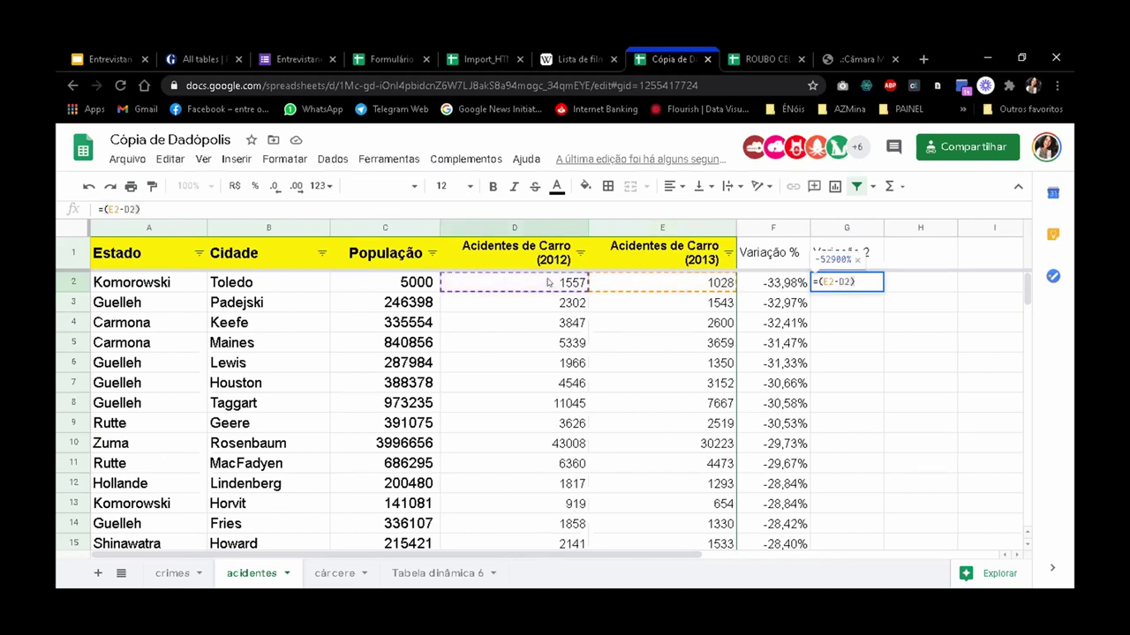
type("/")
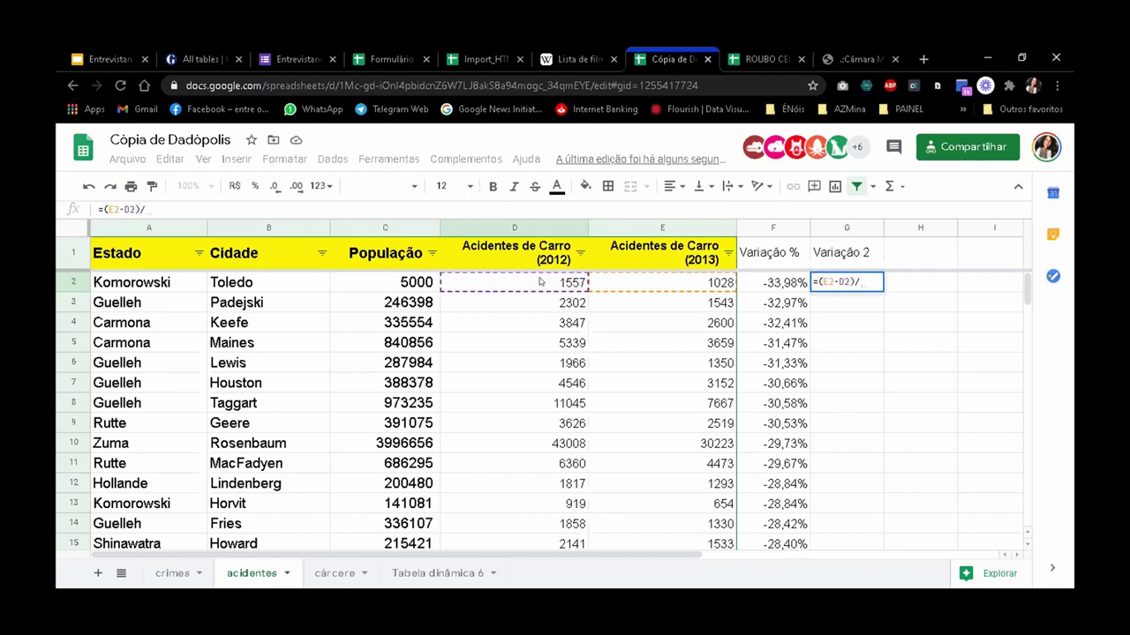
left_click(541, 281)
key("Return")
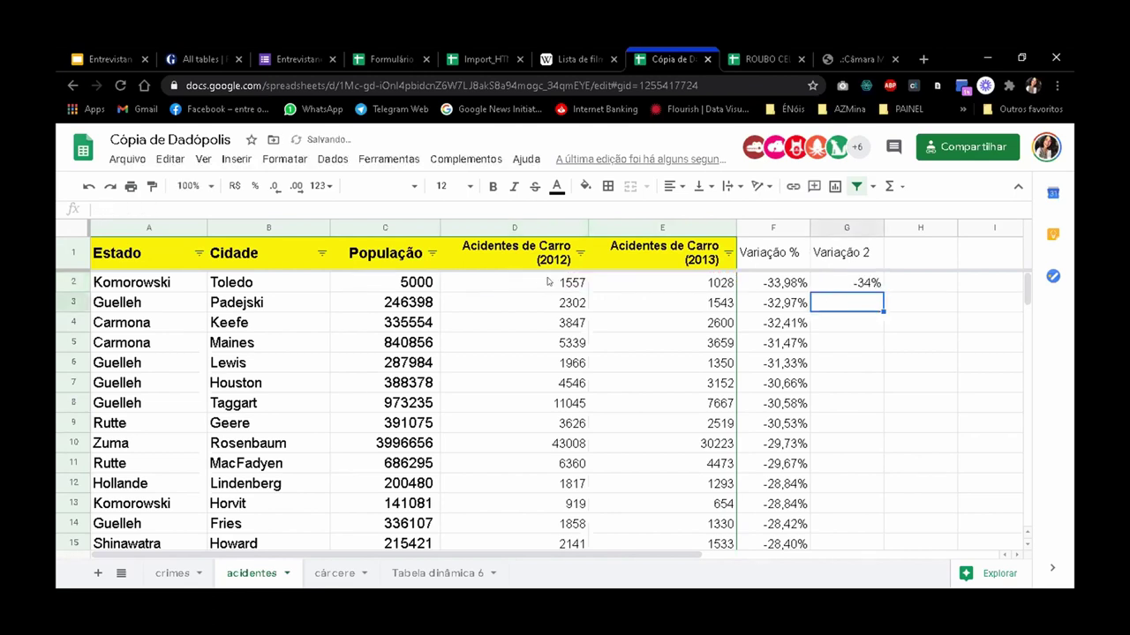
left_click(857, 282)
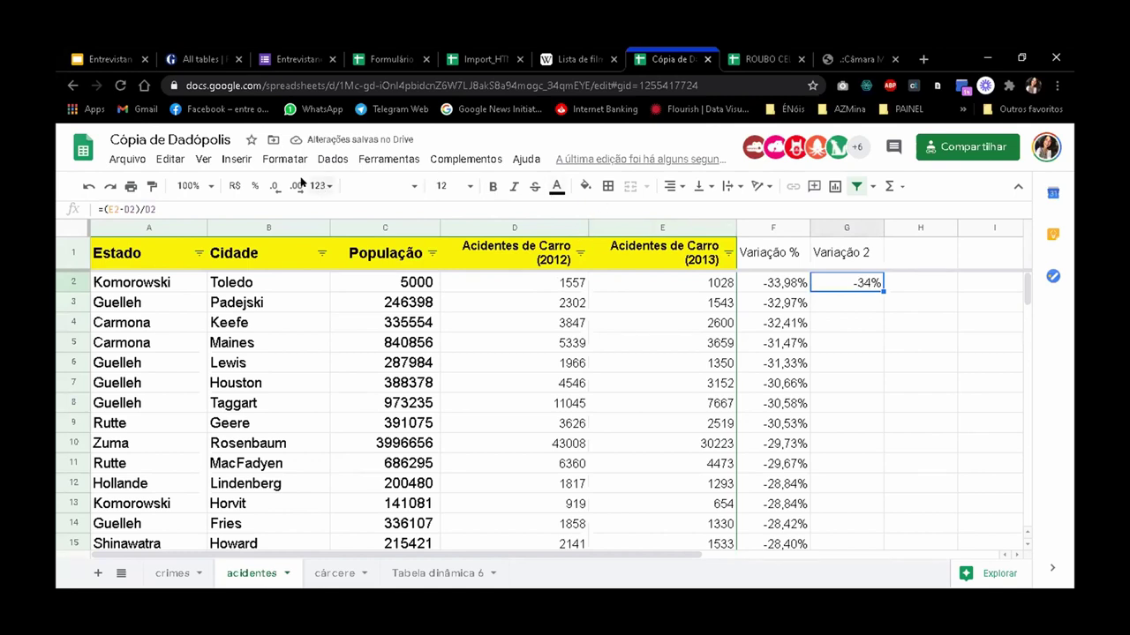
left_click(291, 187)
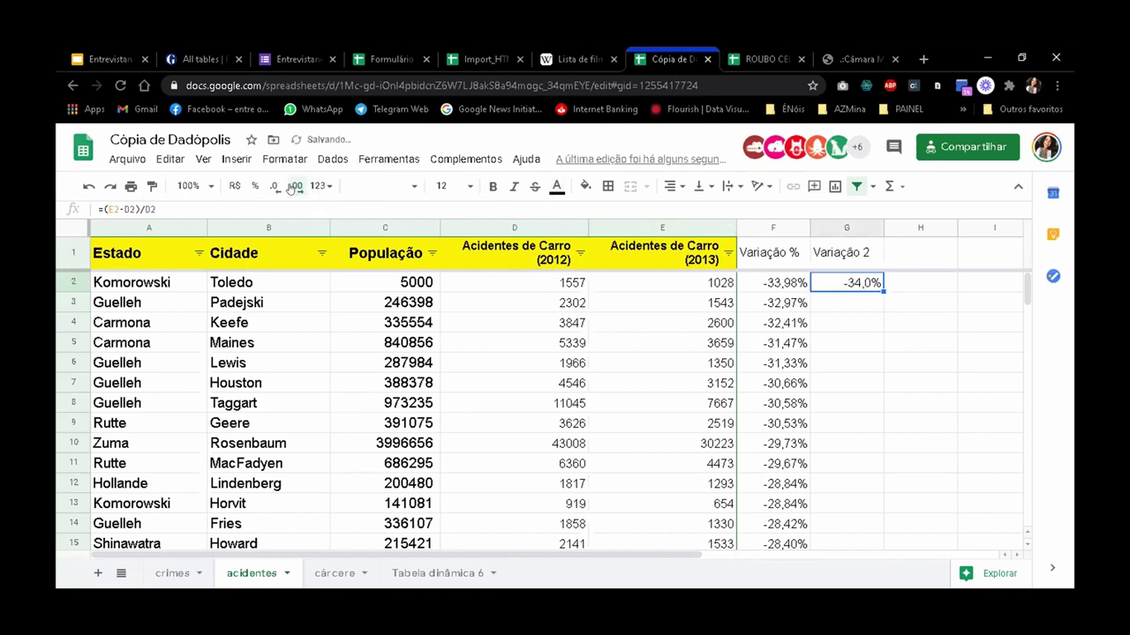
left_click(291, 187)
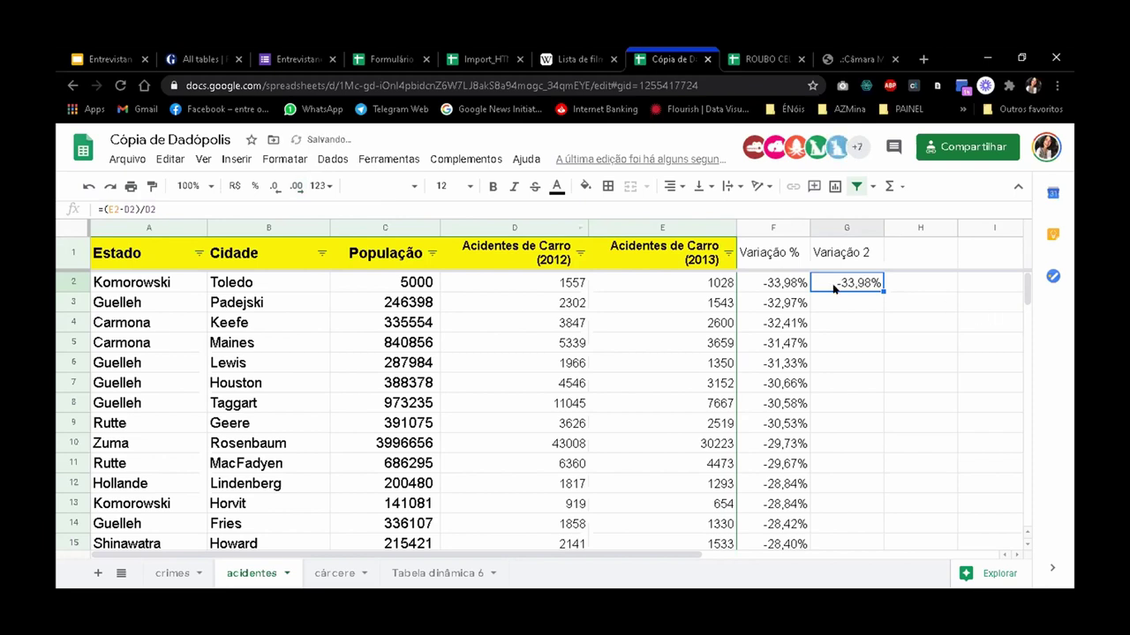
left_click(272, 187)
left_click(270, 187)
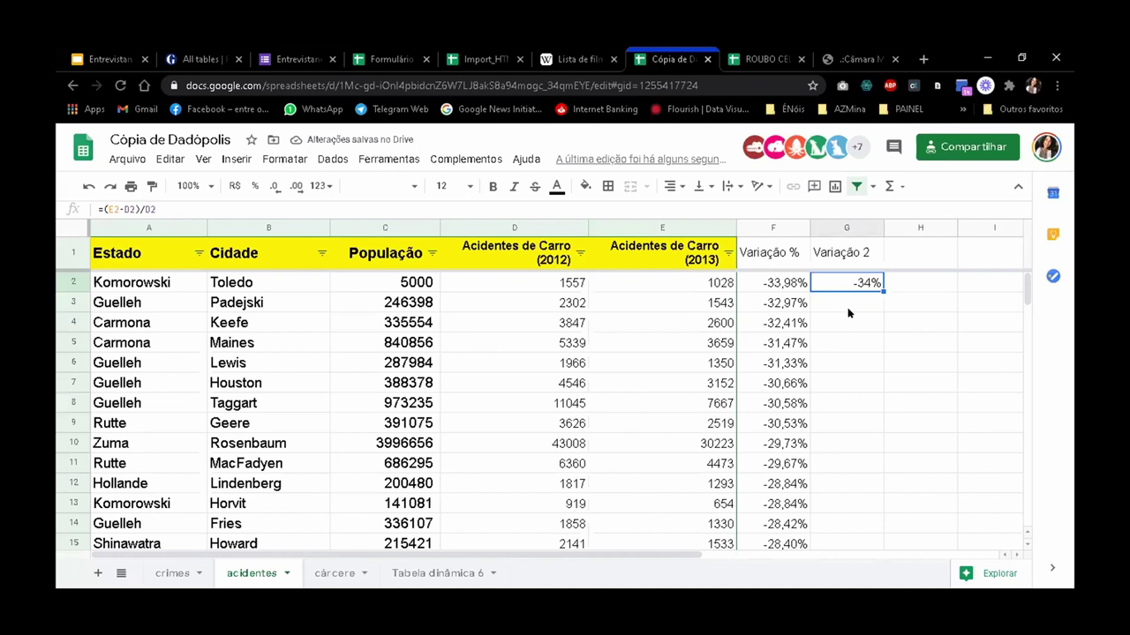
left_click(846, 308)
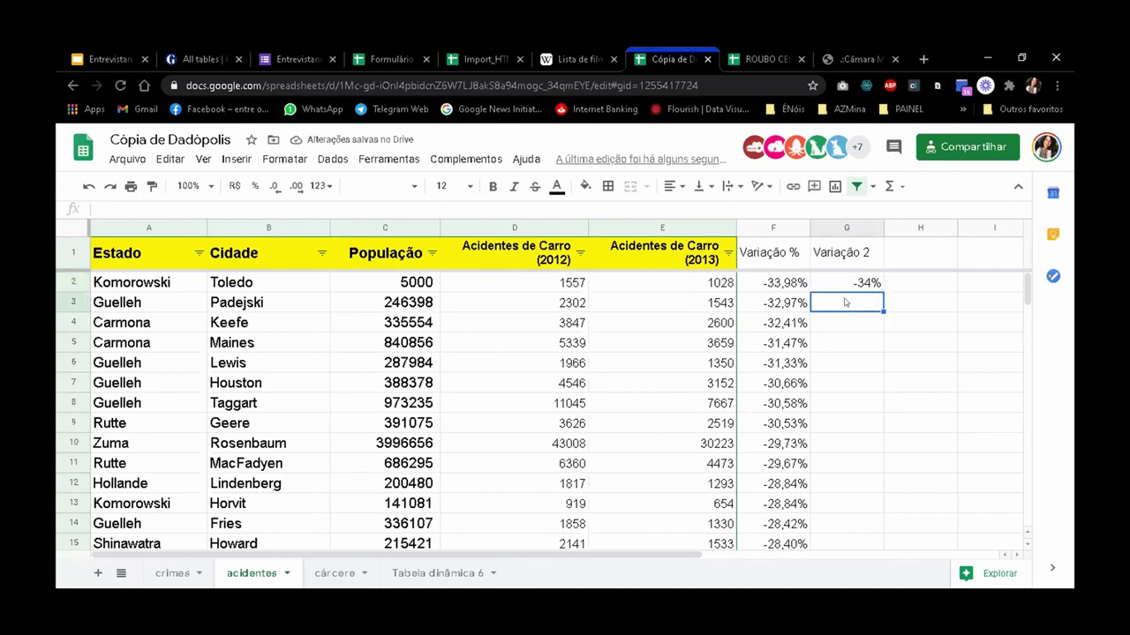
key("Up")
key("Down")
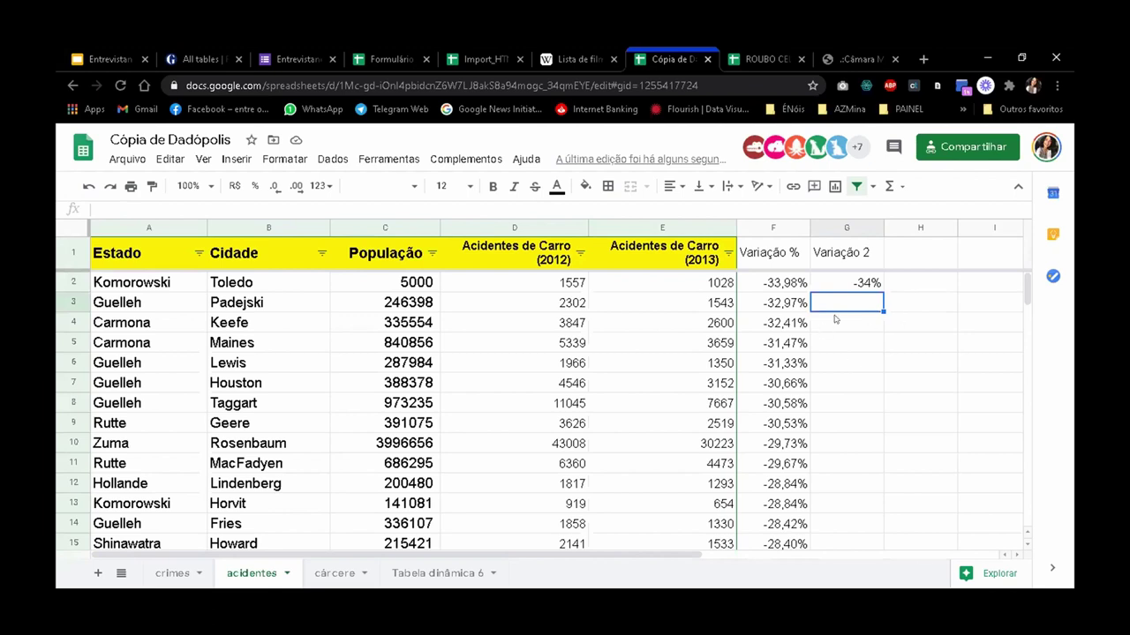
Fill the Variação 2 formula down to G5 and paste it formula-only into G6
left_click(858, 282)
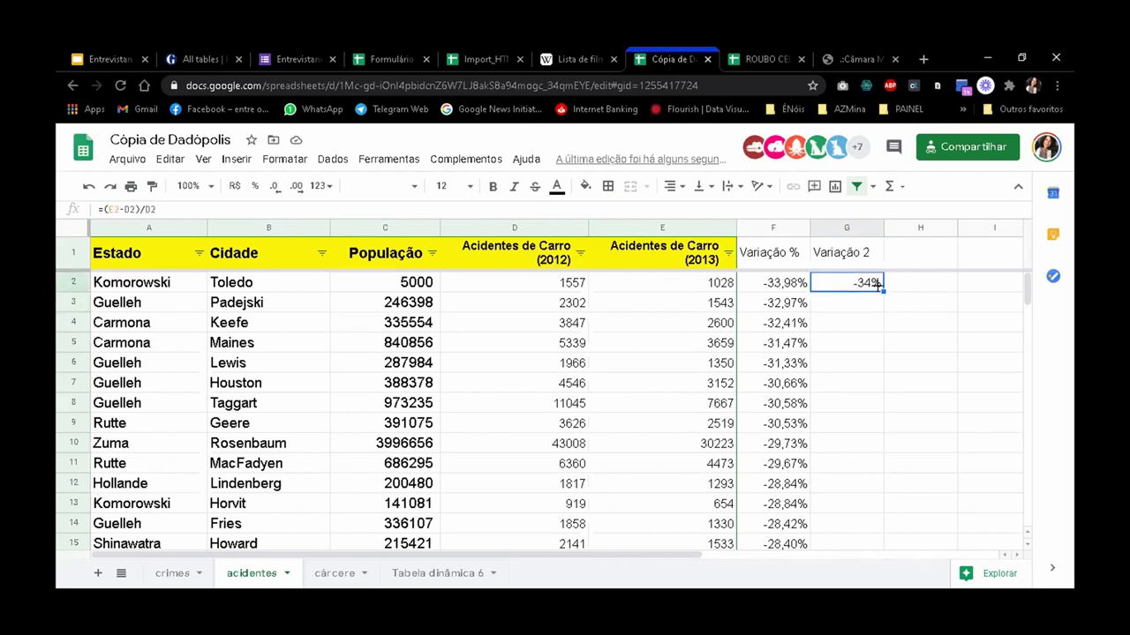
left_click_drag(883, 291, 888, 345)
left_click(847, 283)
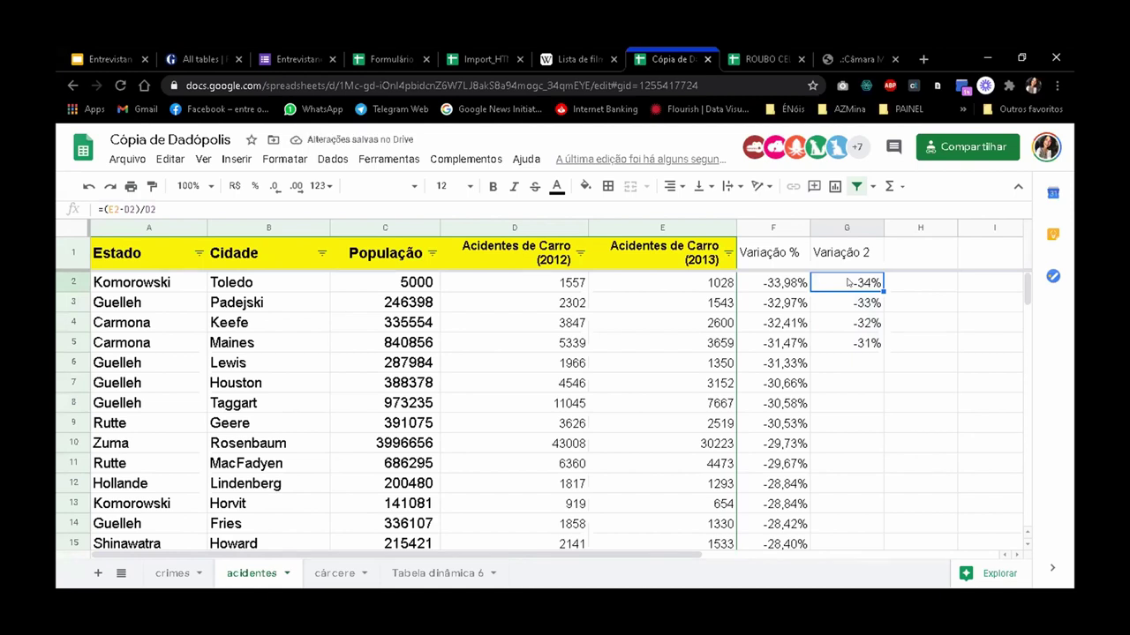
key("ctrl+c")
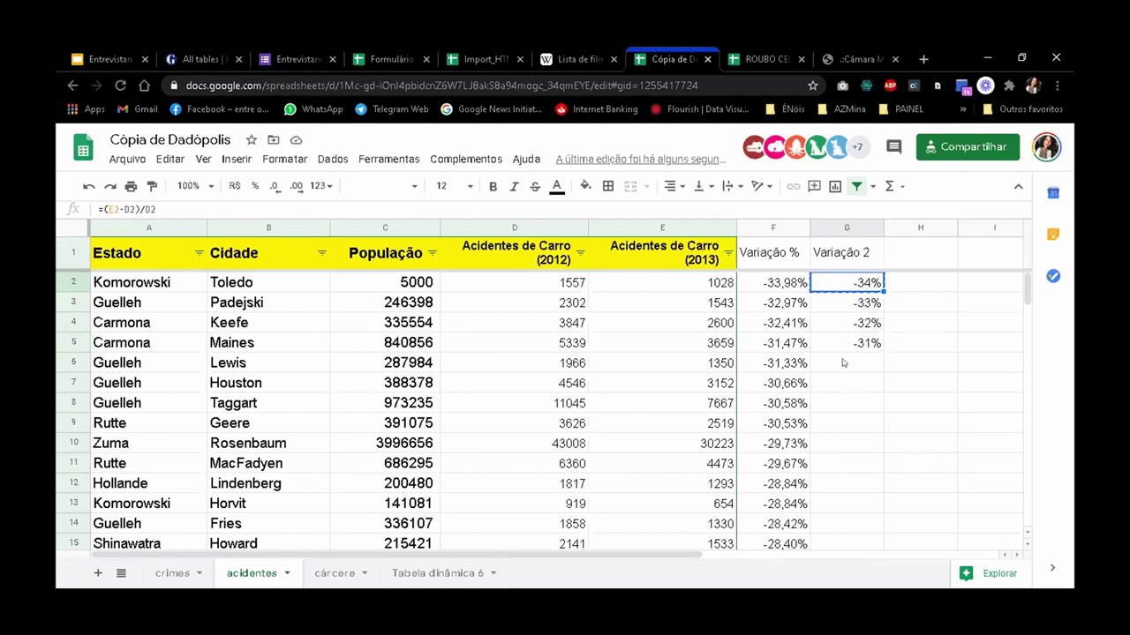
right_click(842, 360)
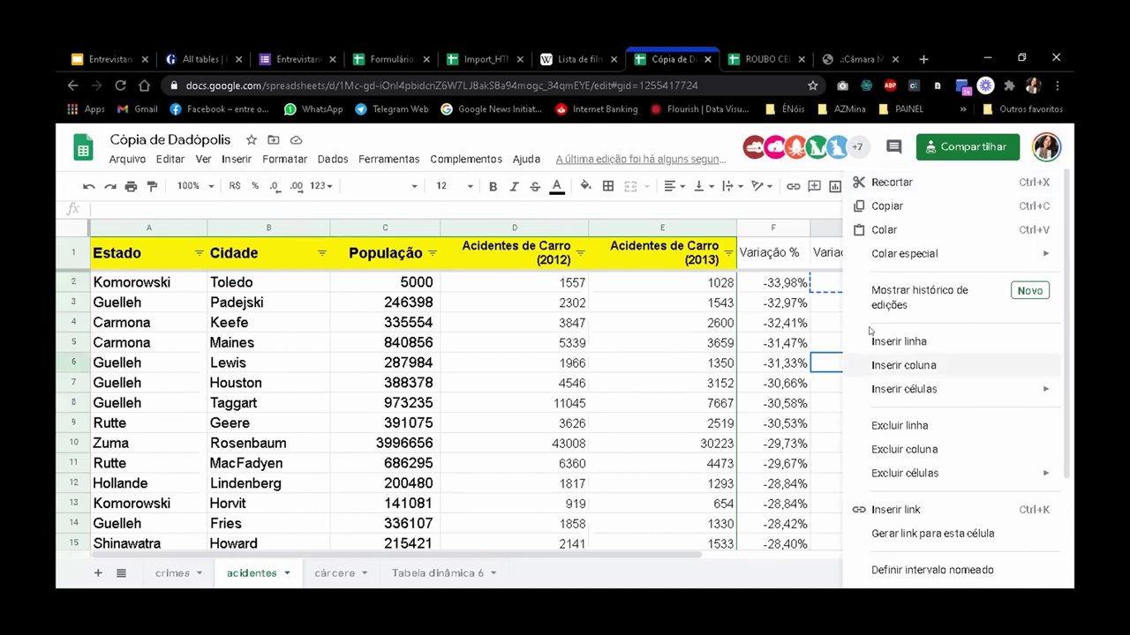
mouse_move(863, 255)
left_click(821, 367)
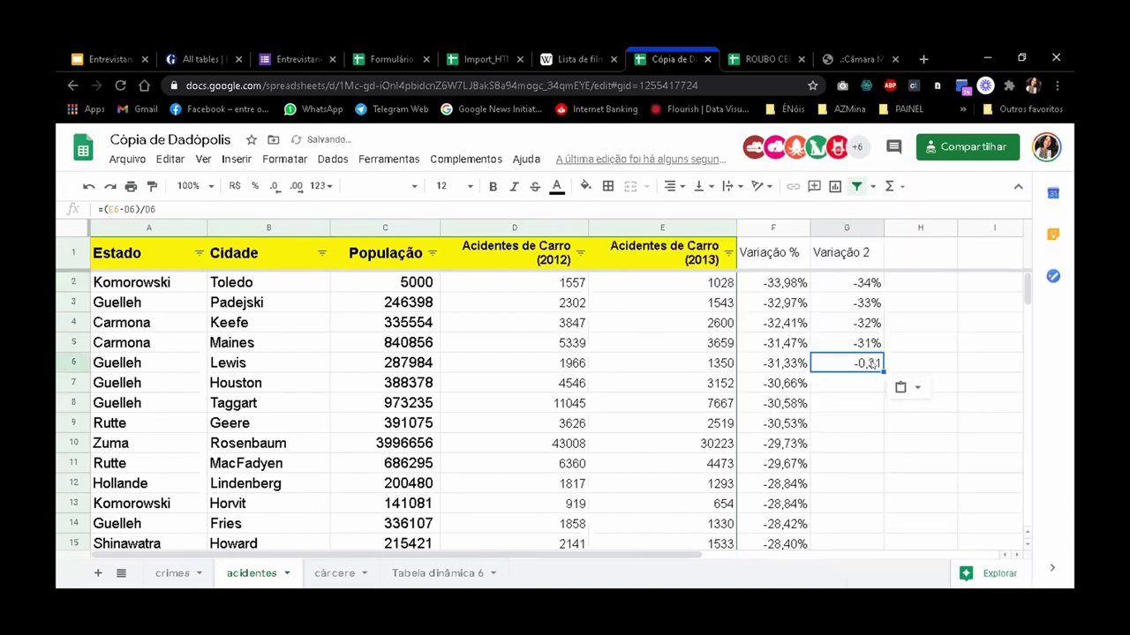
Recheck G2 and the Acidentes de Carro (2013) column, then go to cárcere
left_click(859, 284)
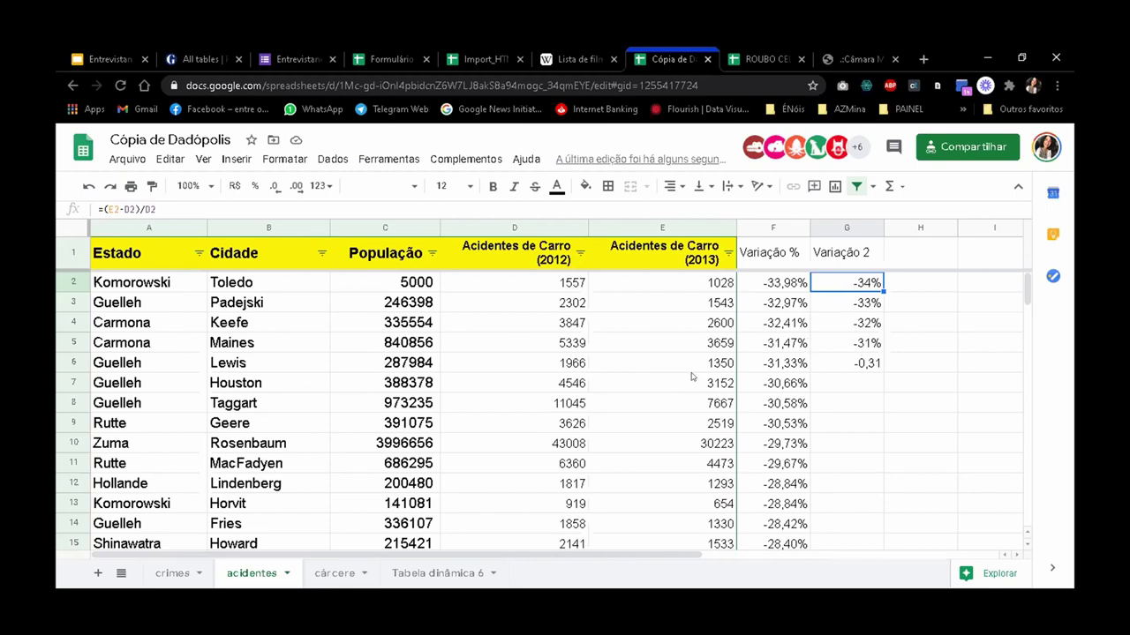
left_click(646, 229)
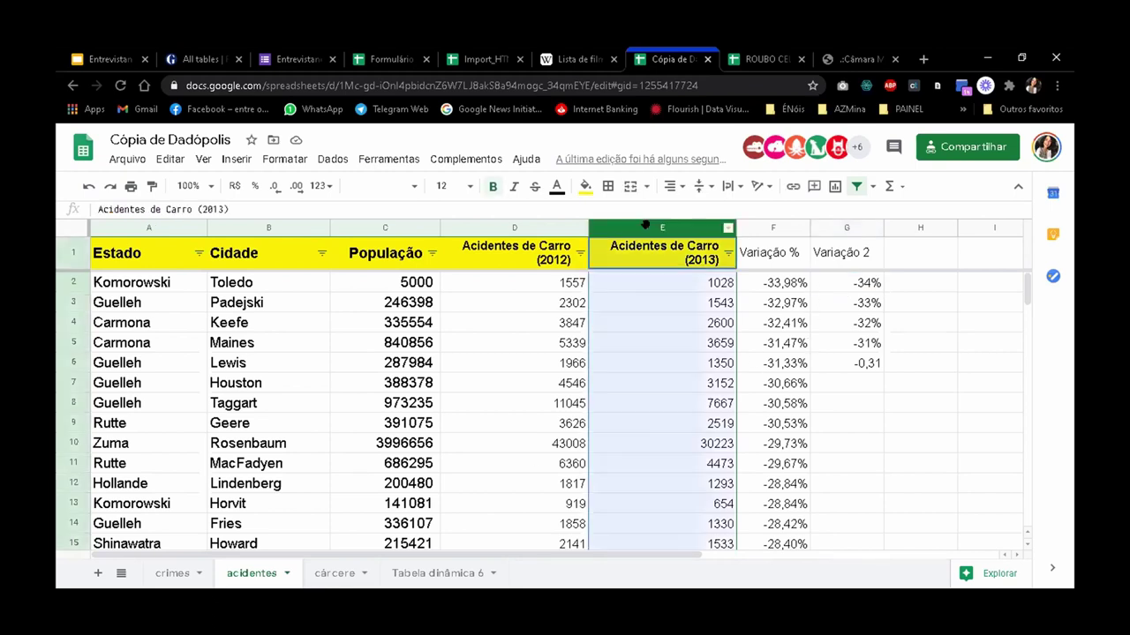
left_click(336, 576)
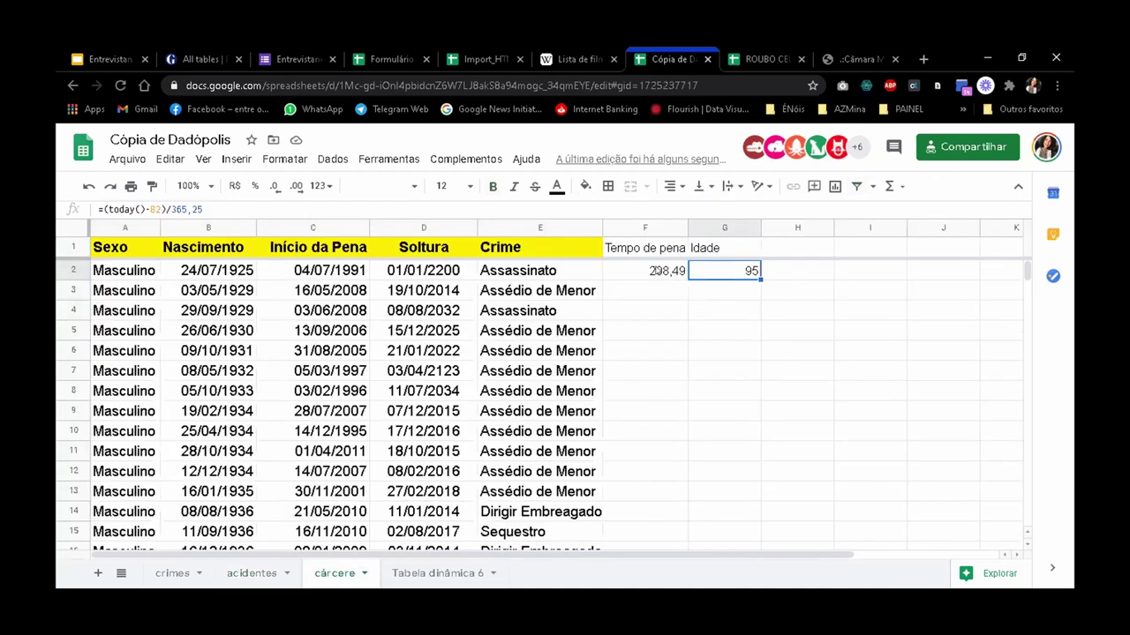
left_click(659, 271)
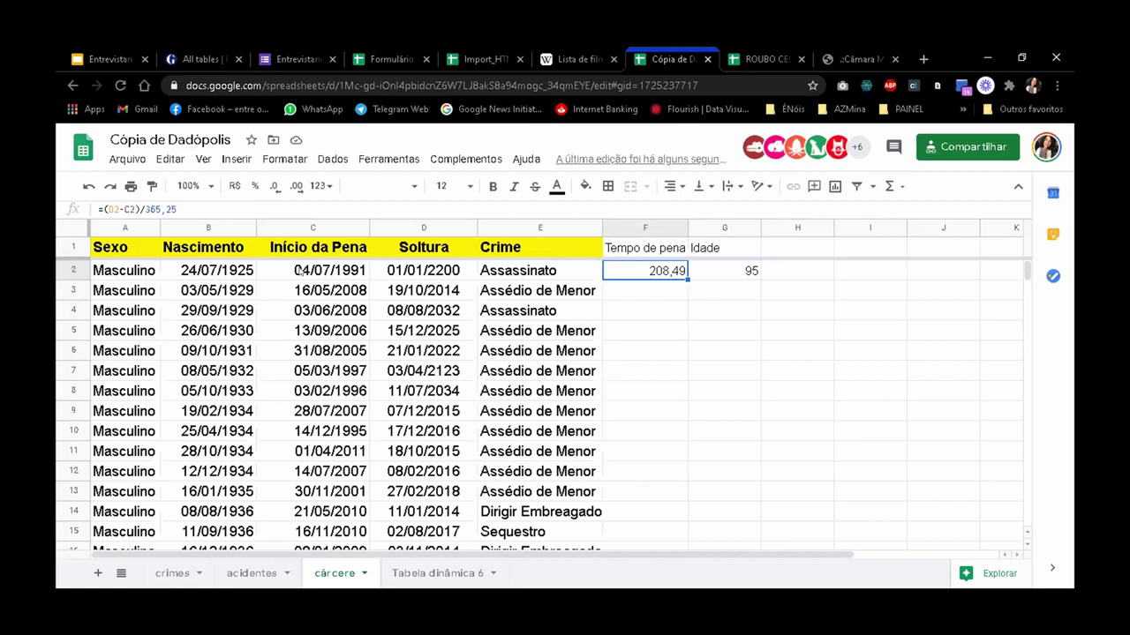
left_click(313, 271)
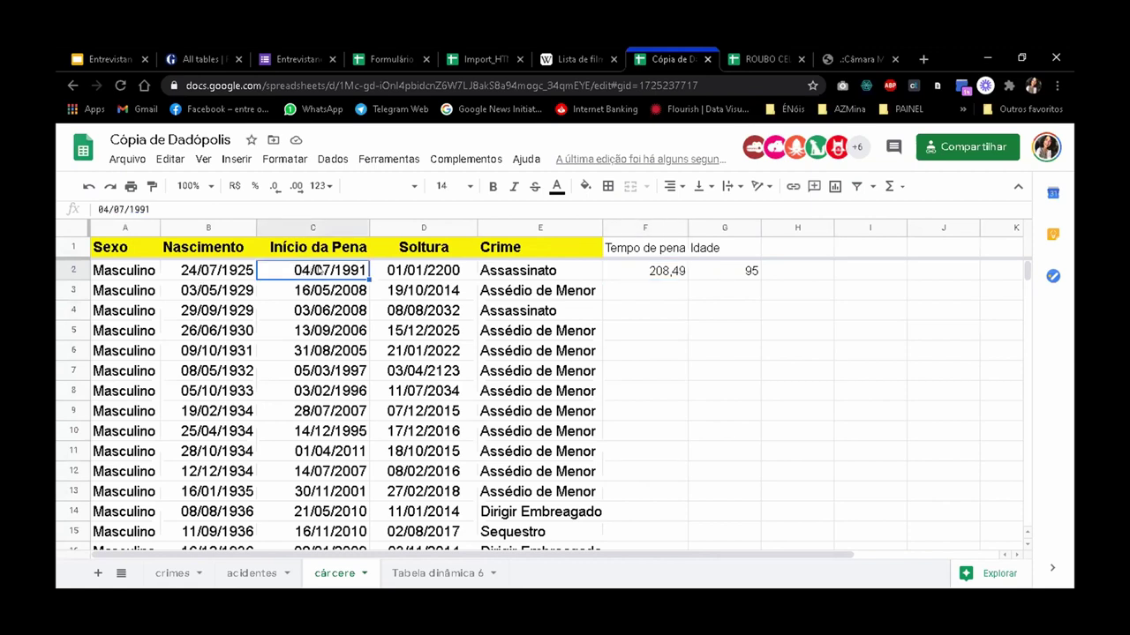
left_click_drag(397, 271, 349, 269)
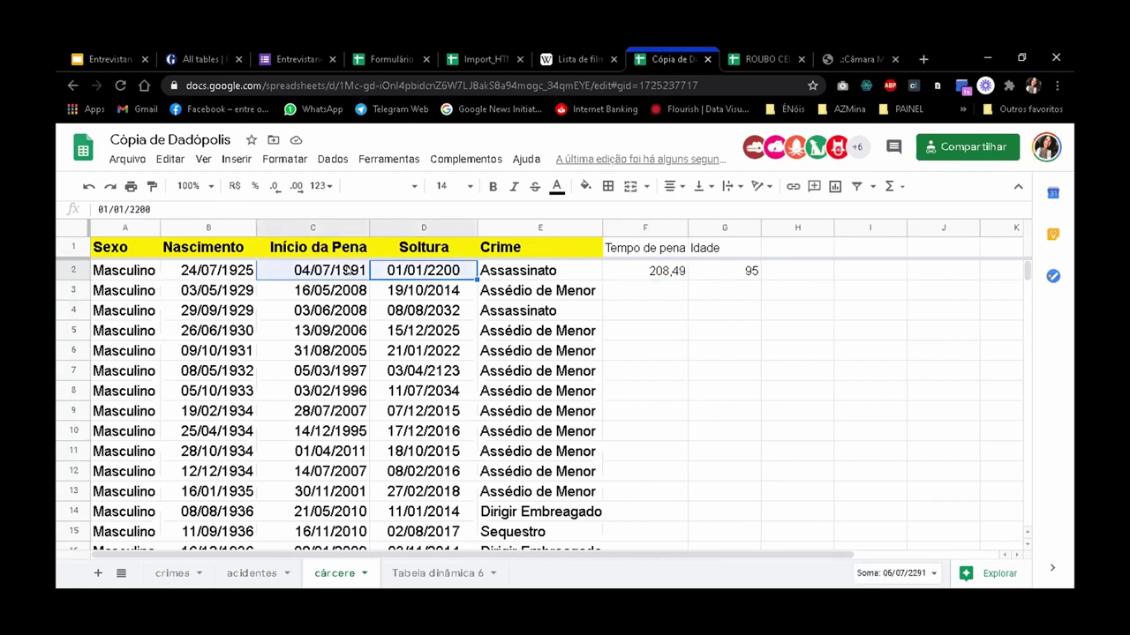
left_click(727, 276)
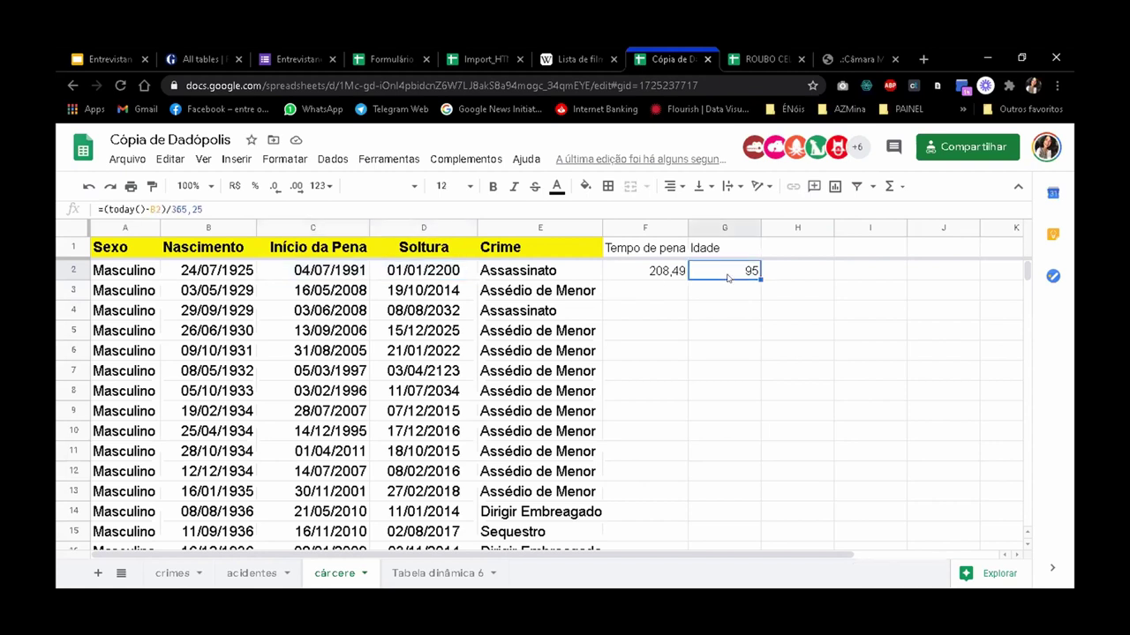
left_click(231, 270)
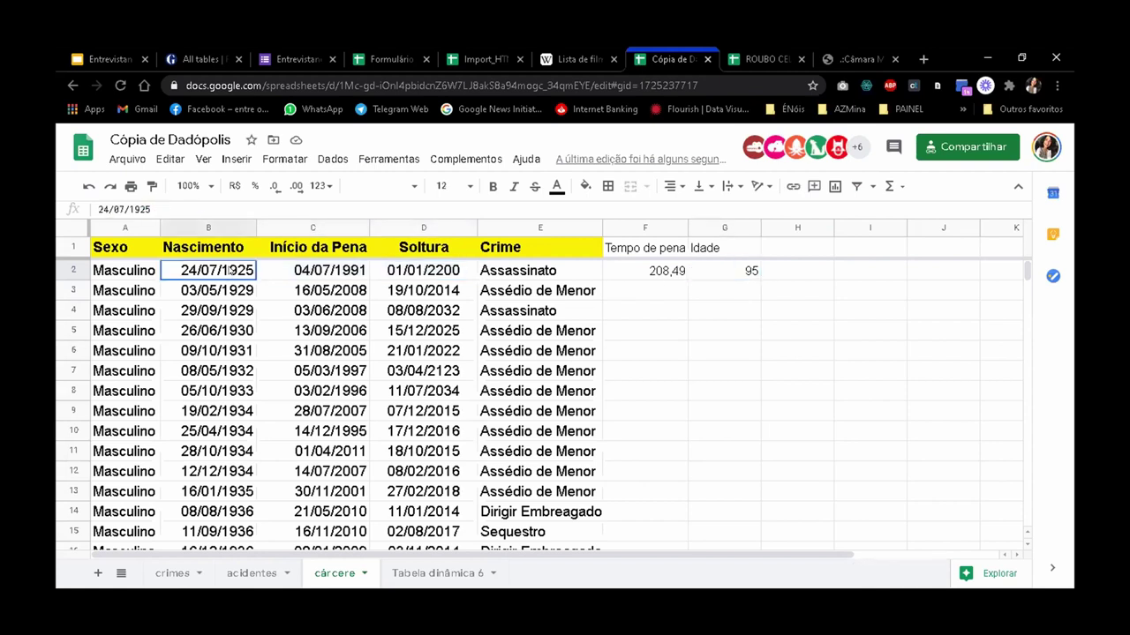
left_click(695, 271)
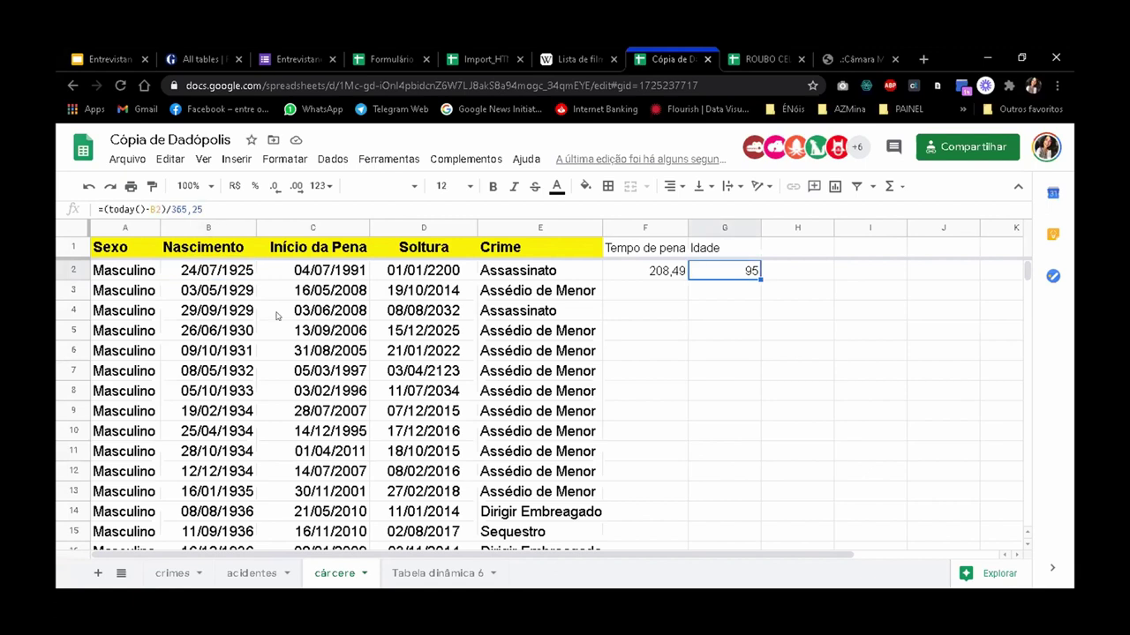
left_click(200, 276)
left_click(726, 272)
left_click(213, 273)
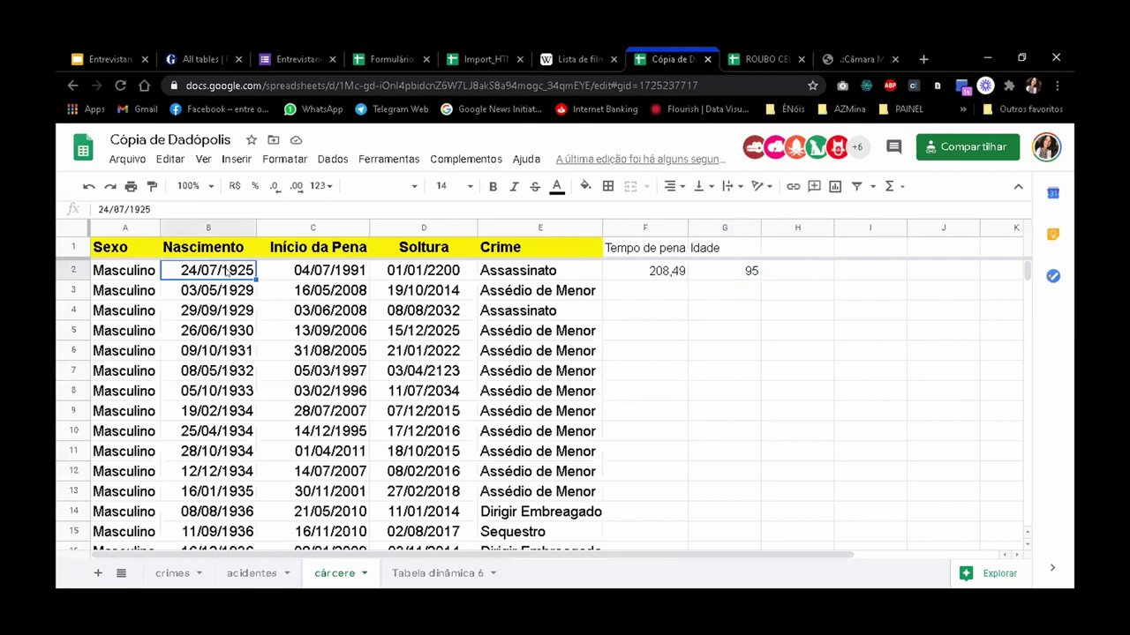
left_click(713, 271)
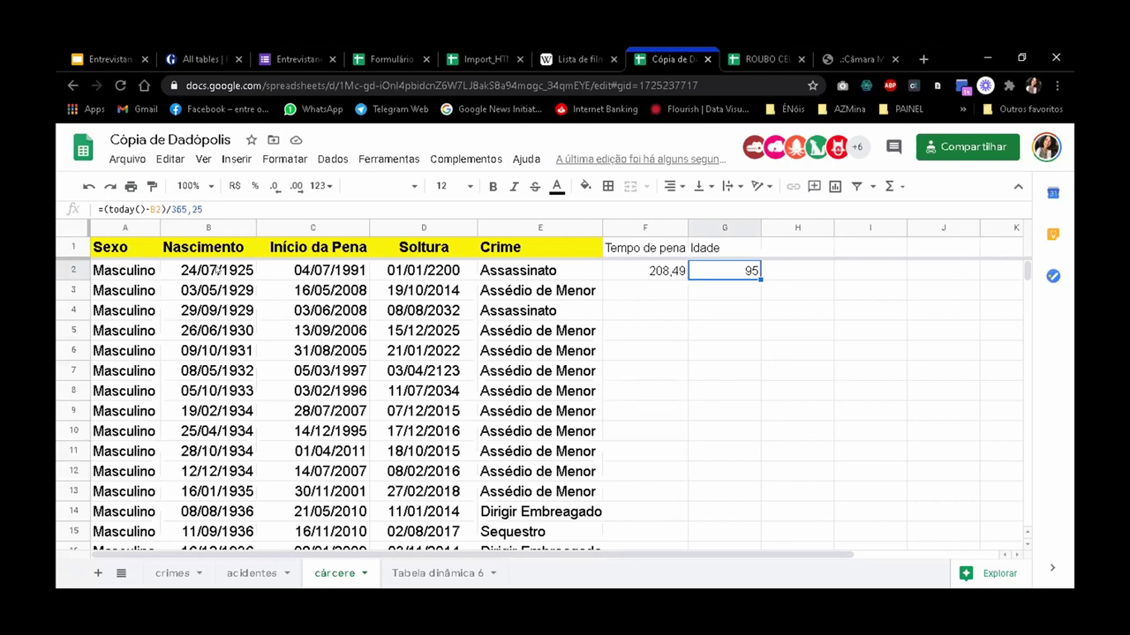
left_click(790, 271)
left_click(653, 271)
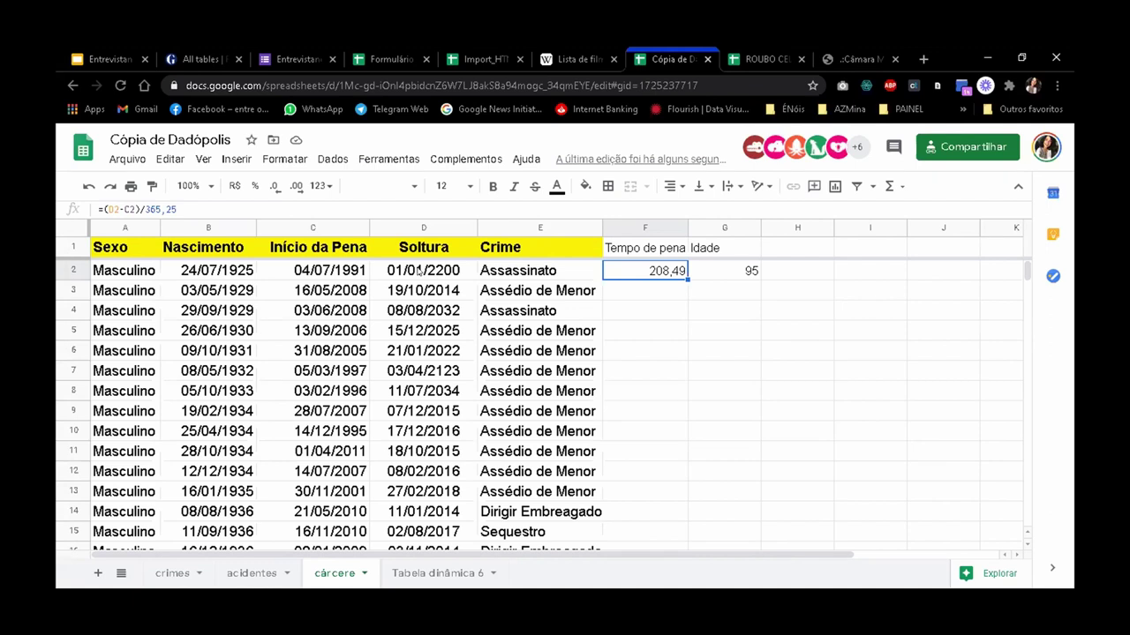
left_click_drag(177, 209, 144, 210)
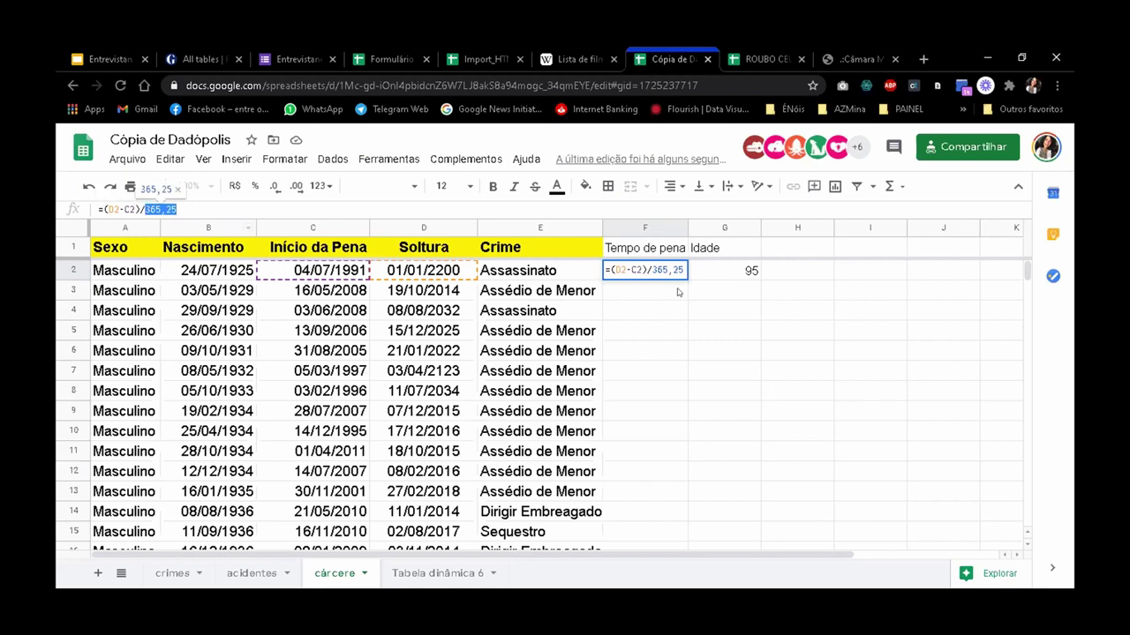
left_click(790, 291)
Enter the trial formula =(C3-D3)/365,25 in H2
left_click(791, 271)
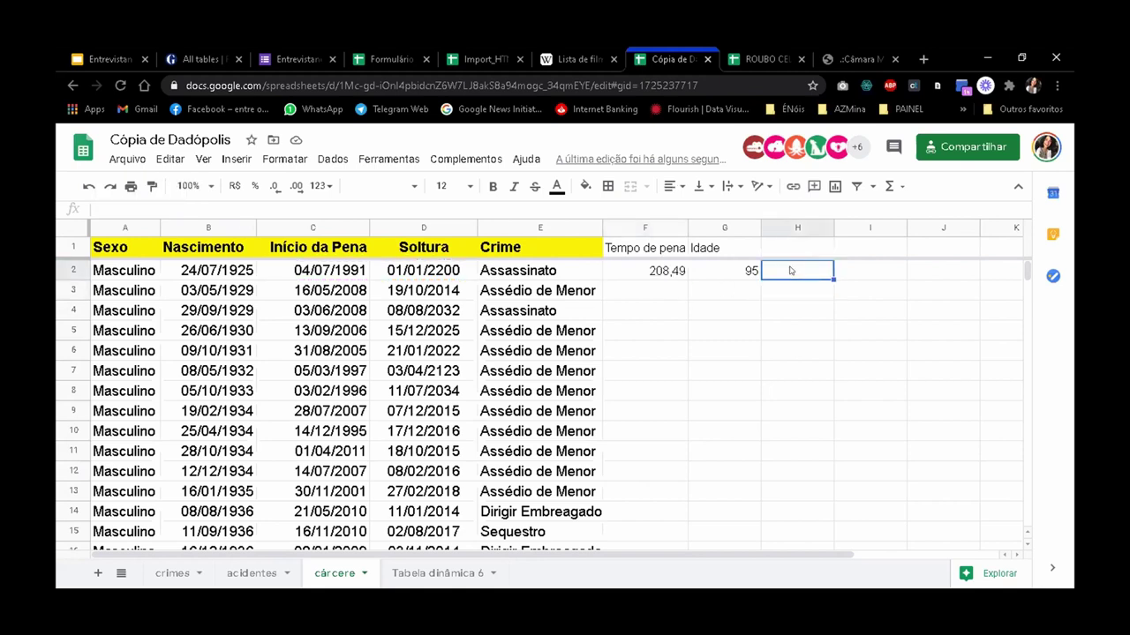
type("=")
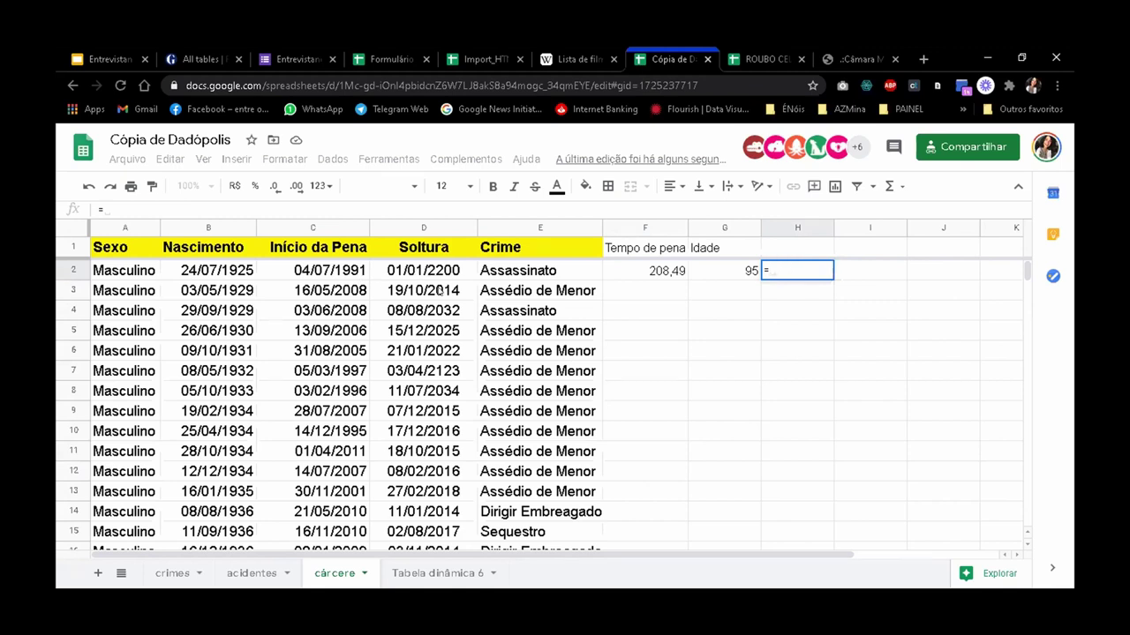
type("(")
left_click(323, 291)
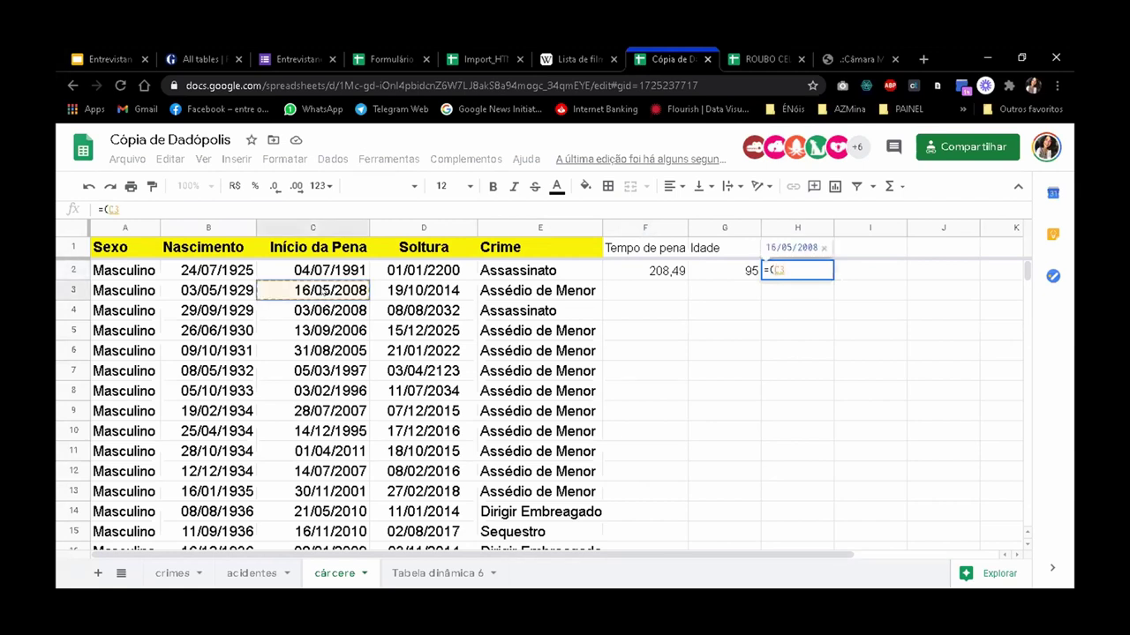
type("-")
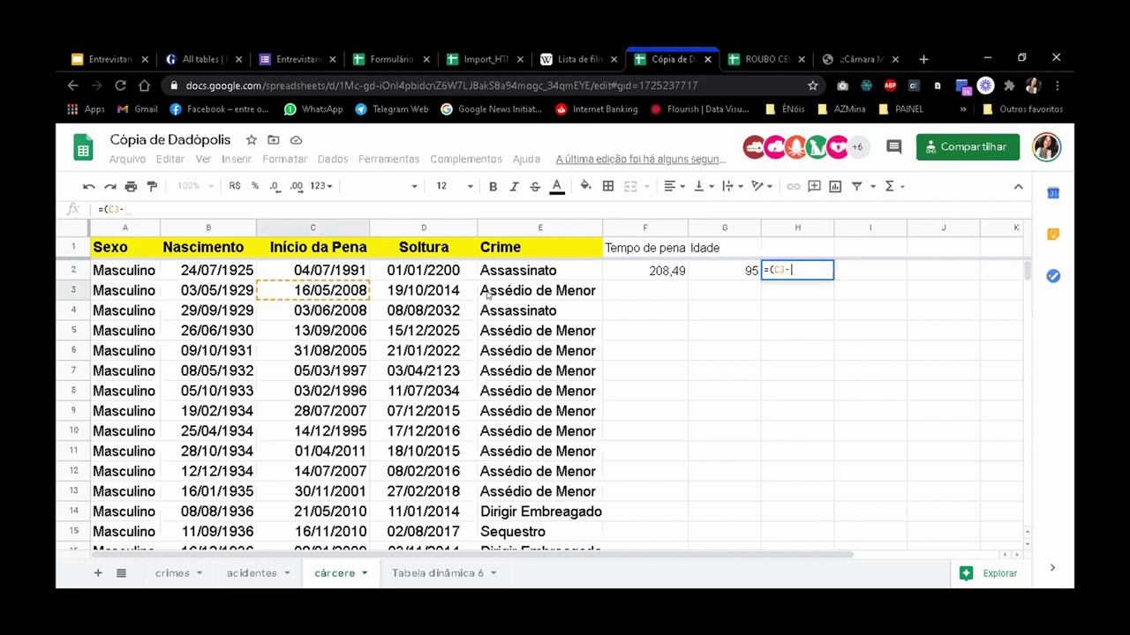
left_click(420, 290)
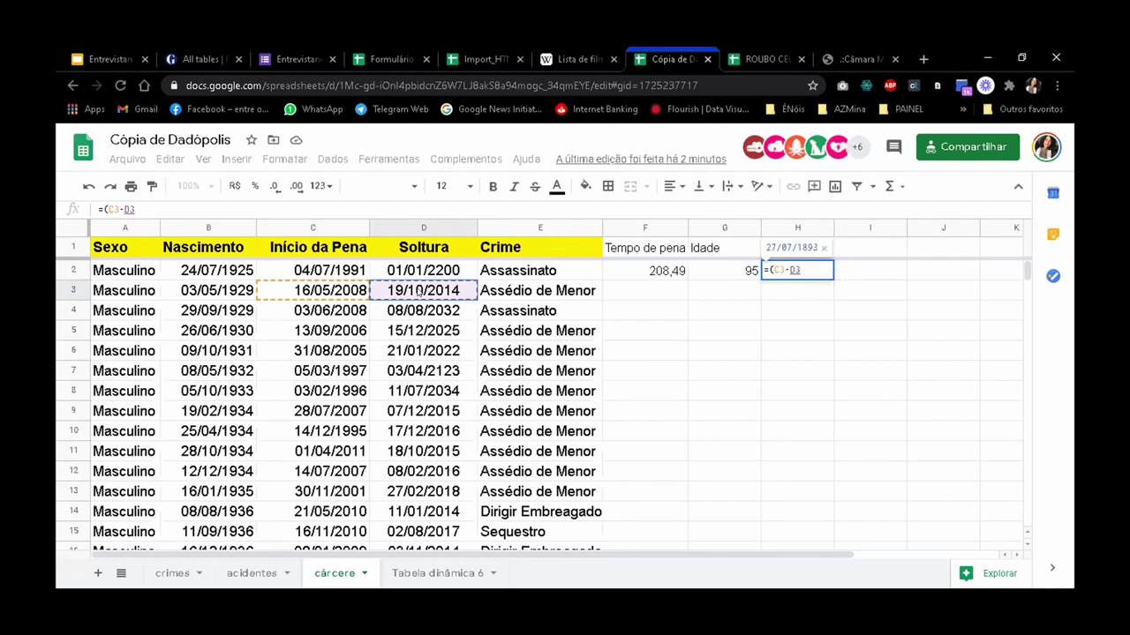
type(")")
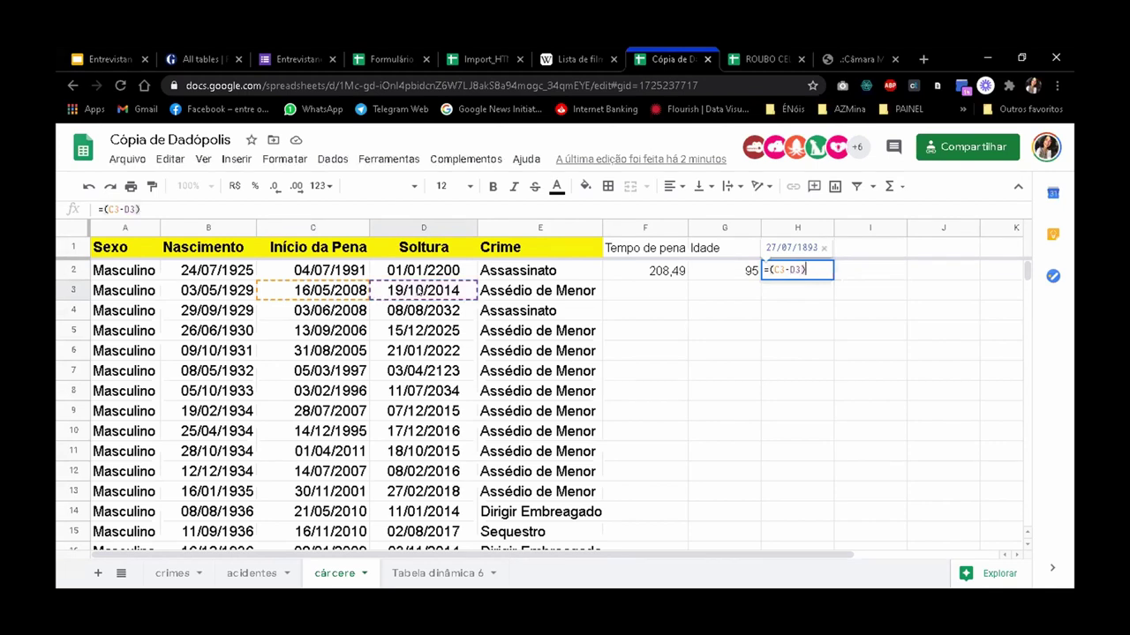
type("/")
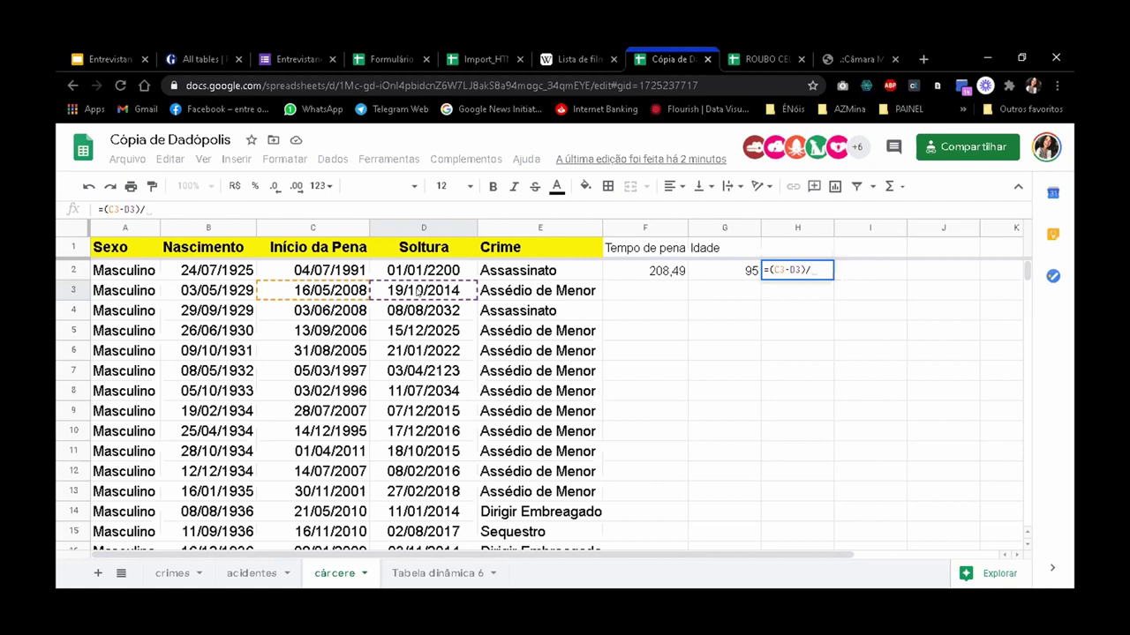
type("365")
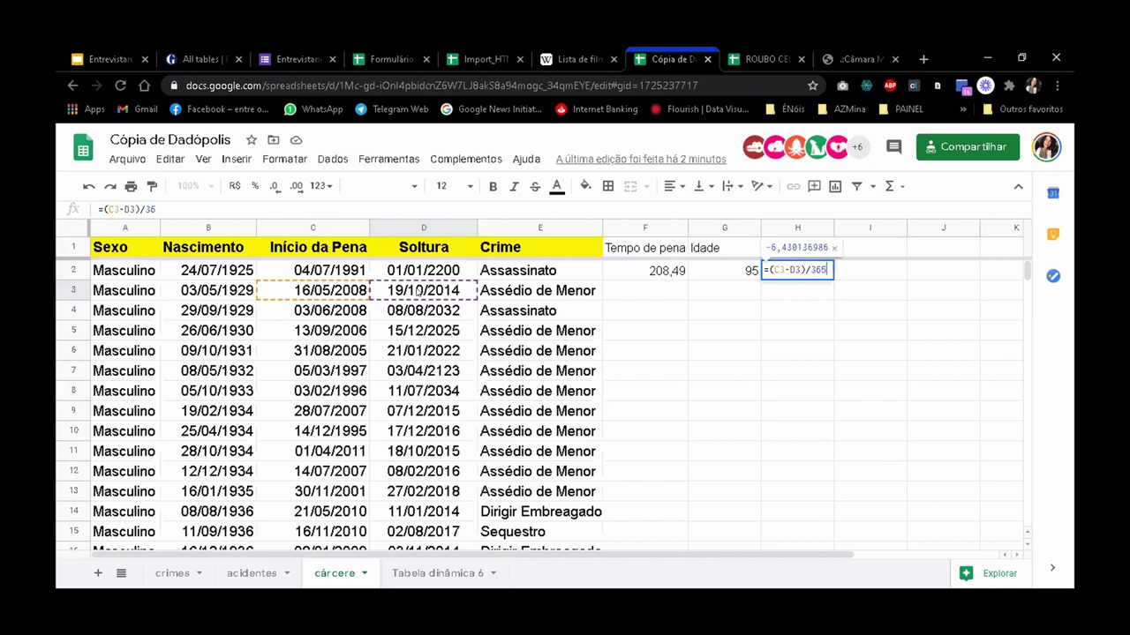
type(",25")
key("Return")
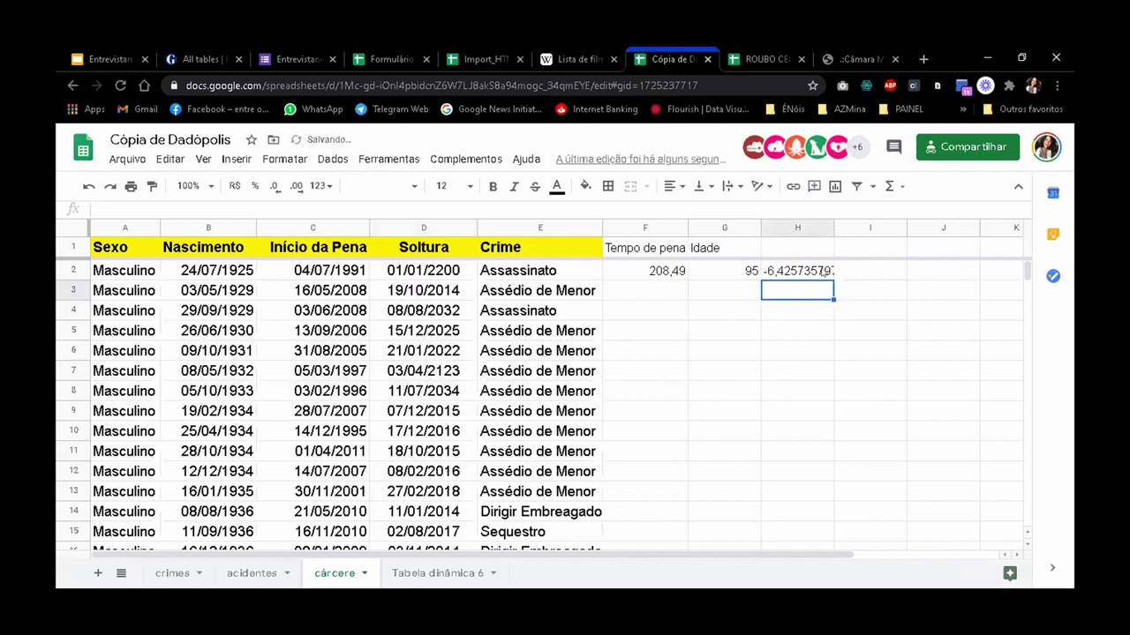
Format H2's result as a two-decimal number and compare it with F2's Tempo de pena formula
left_click(799, 271)
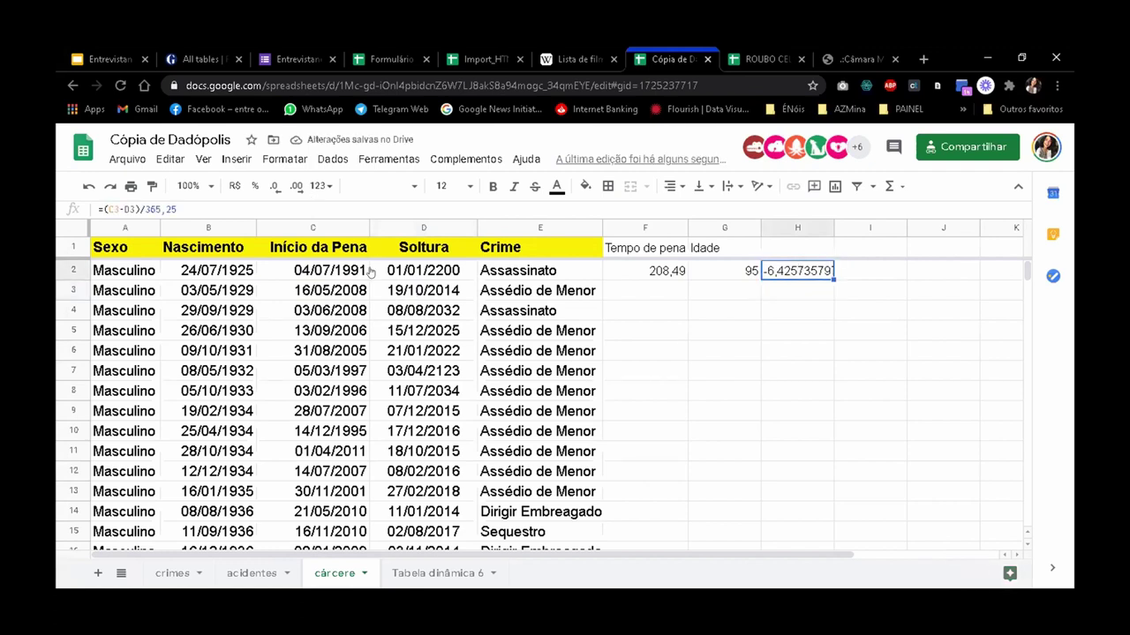
left_click(320, 186)
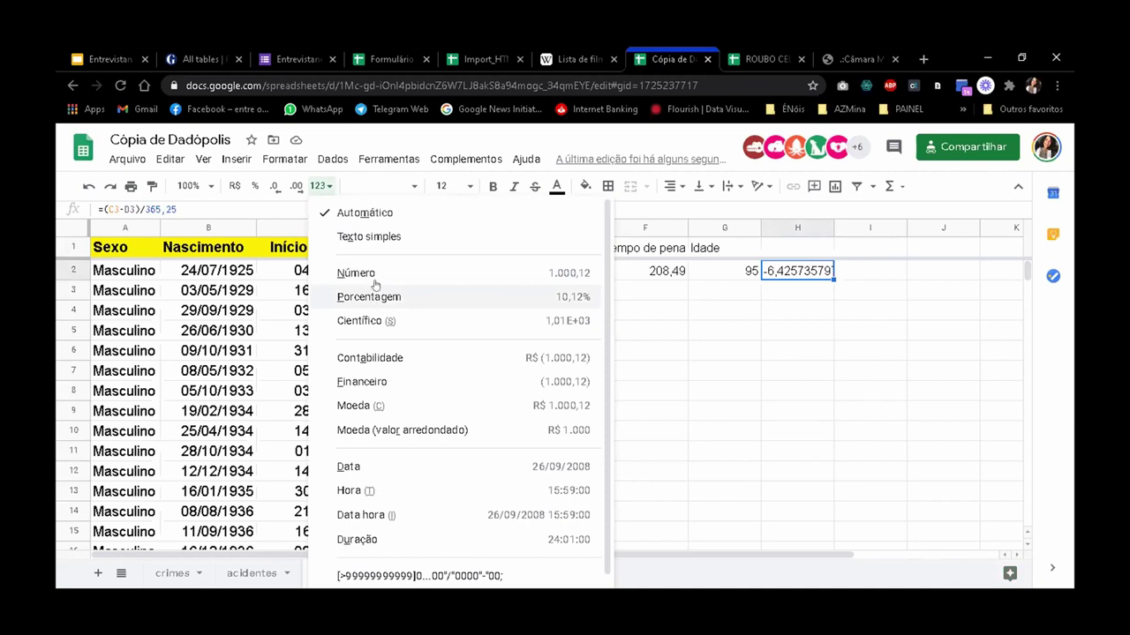
left_click(370, 273)
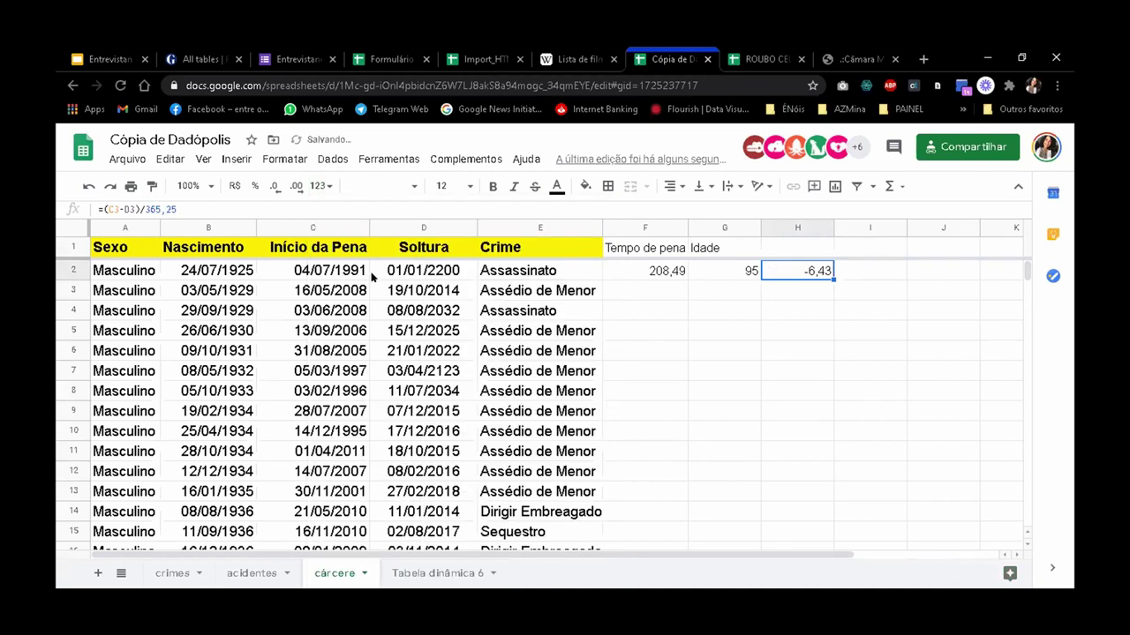
left_click(801, 292)
left_click(666, 273)
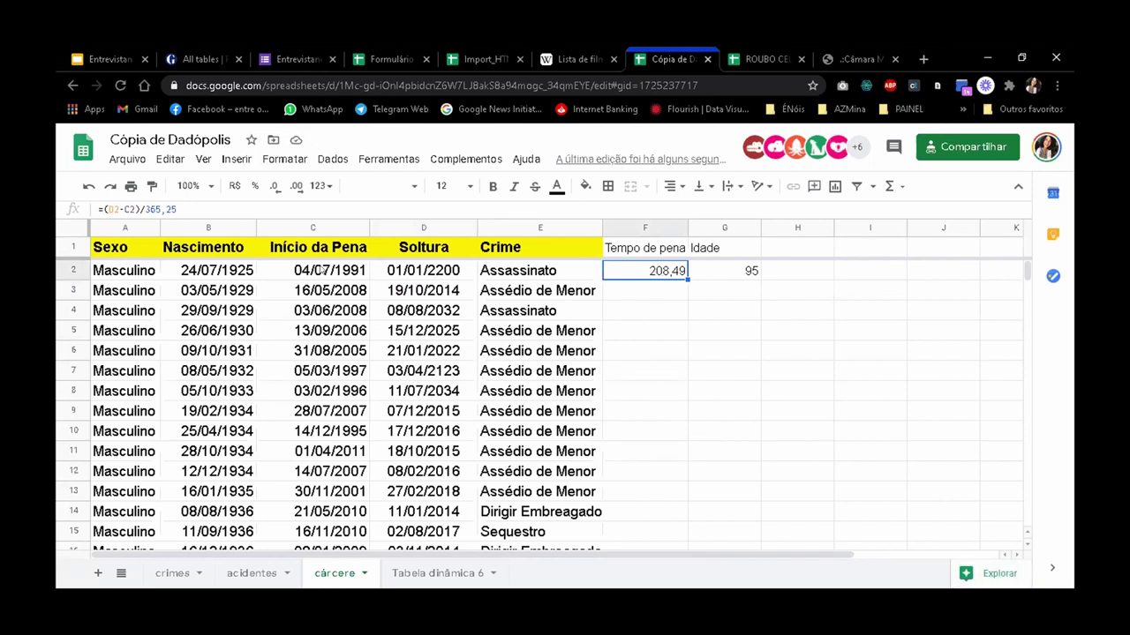
Enter =(D2-C2) in H2, which shows 76.152,00 days
left_click(789, 275)
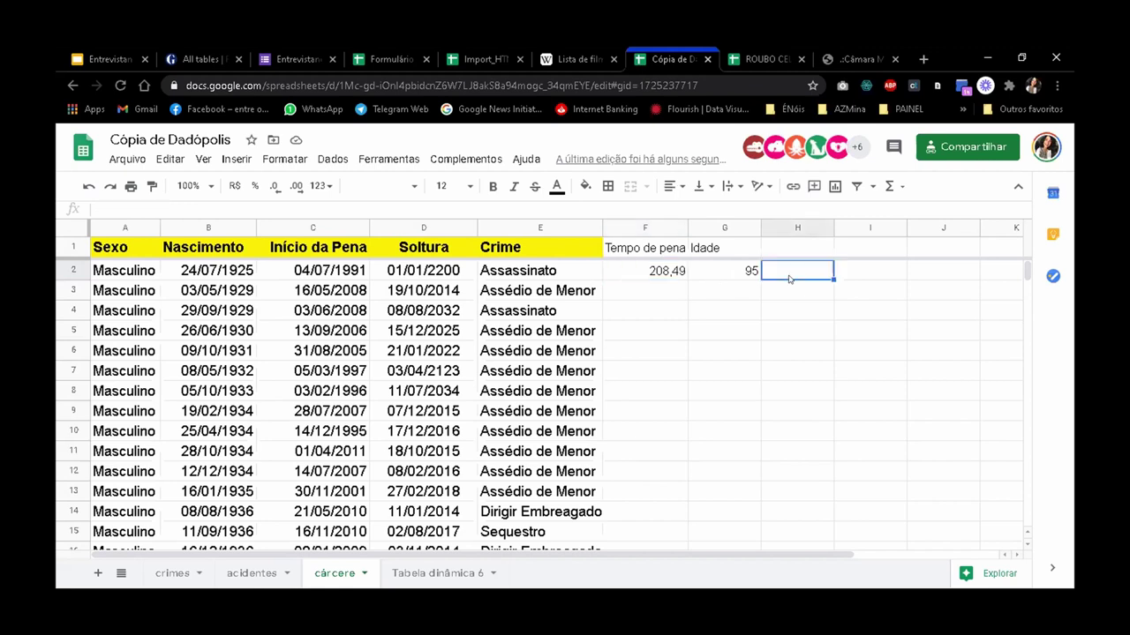
type("=")
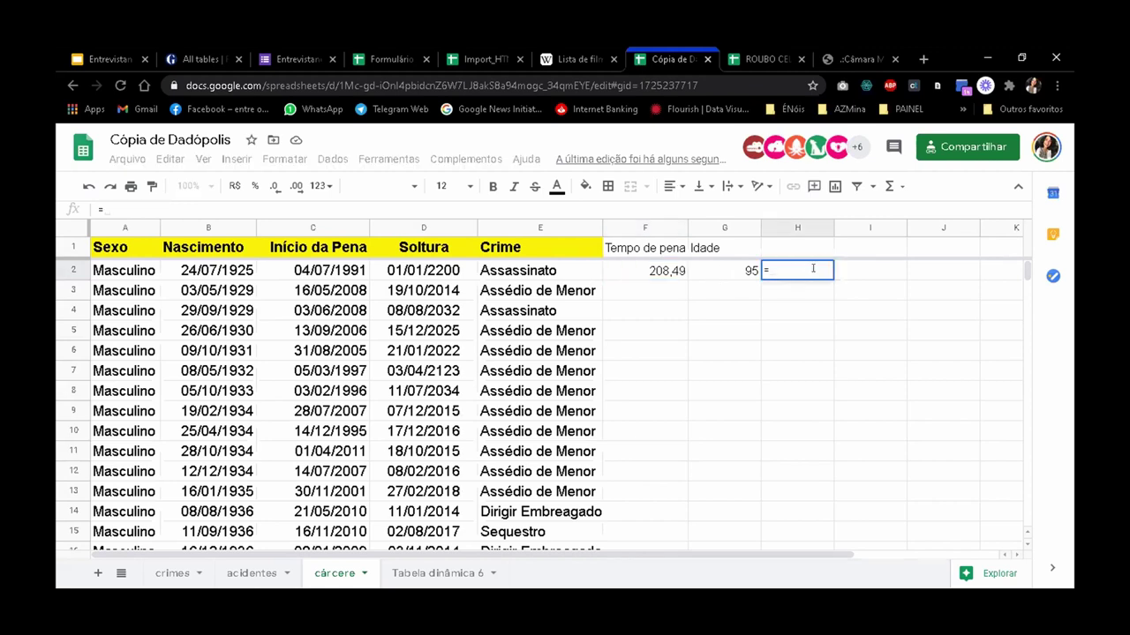
type("(")
left_click(415, 274)
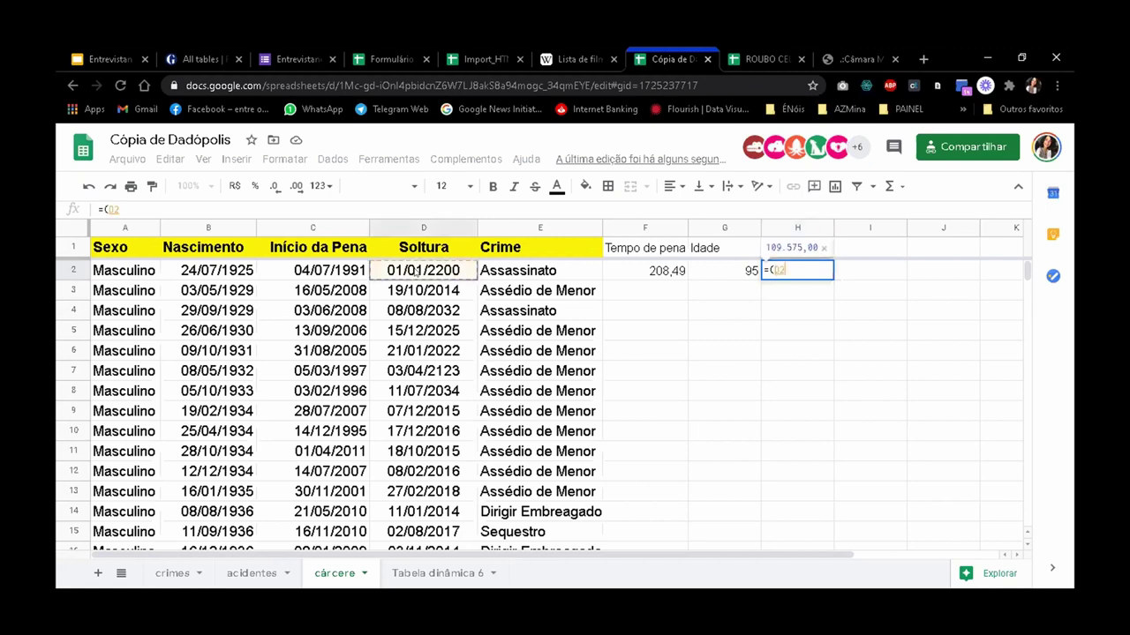
type("-")
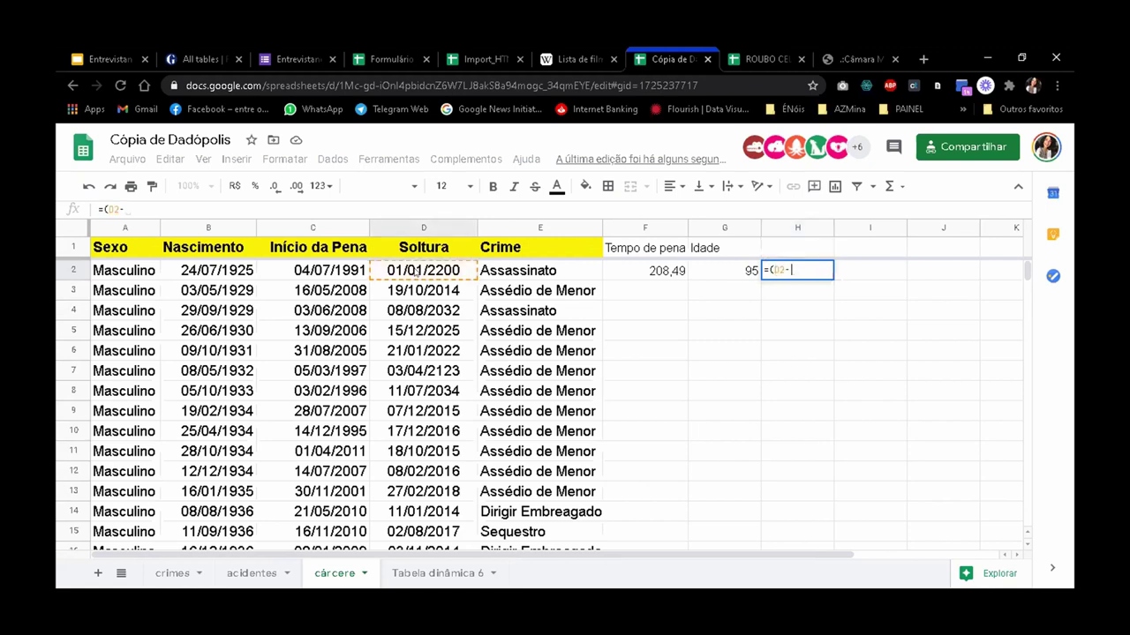
left_click(313, 269)
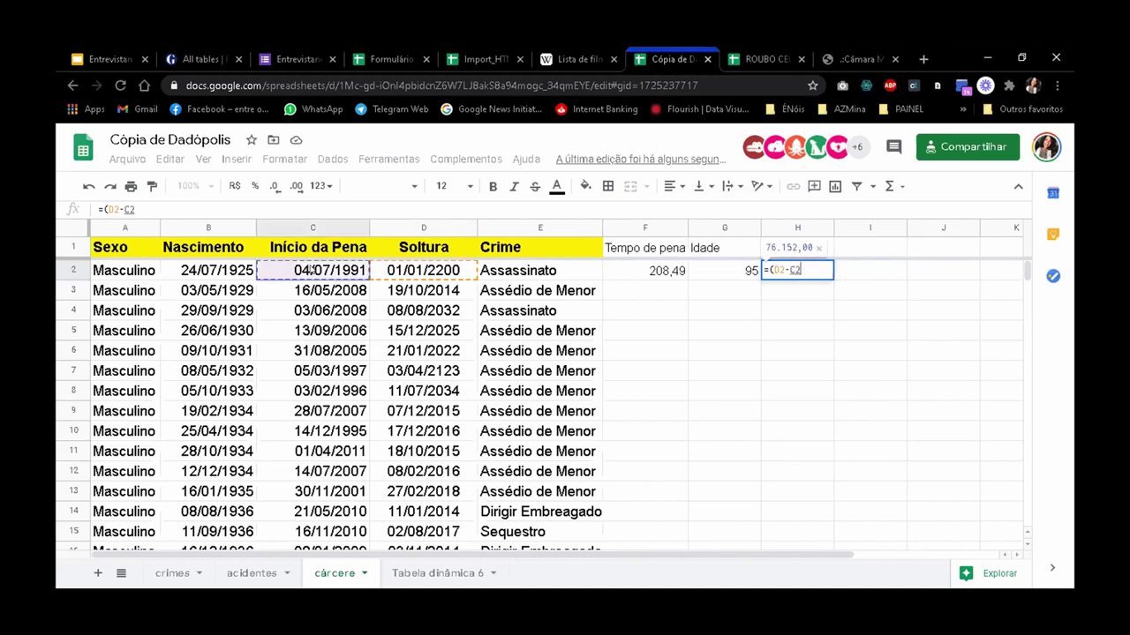
type(")")
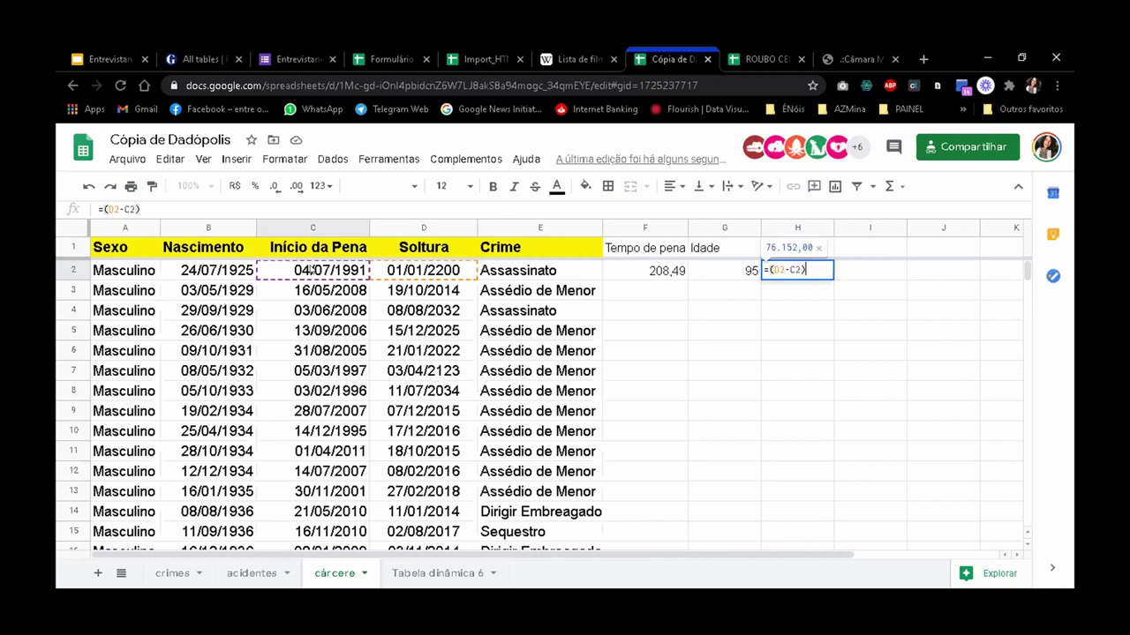
key("ctrl+slash")
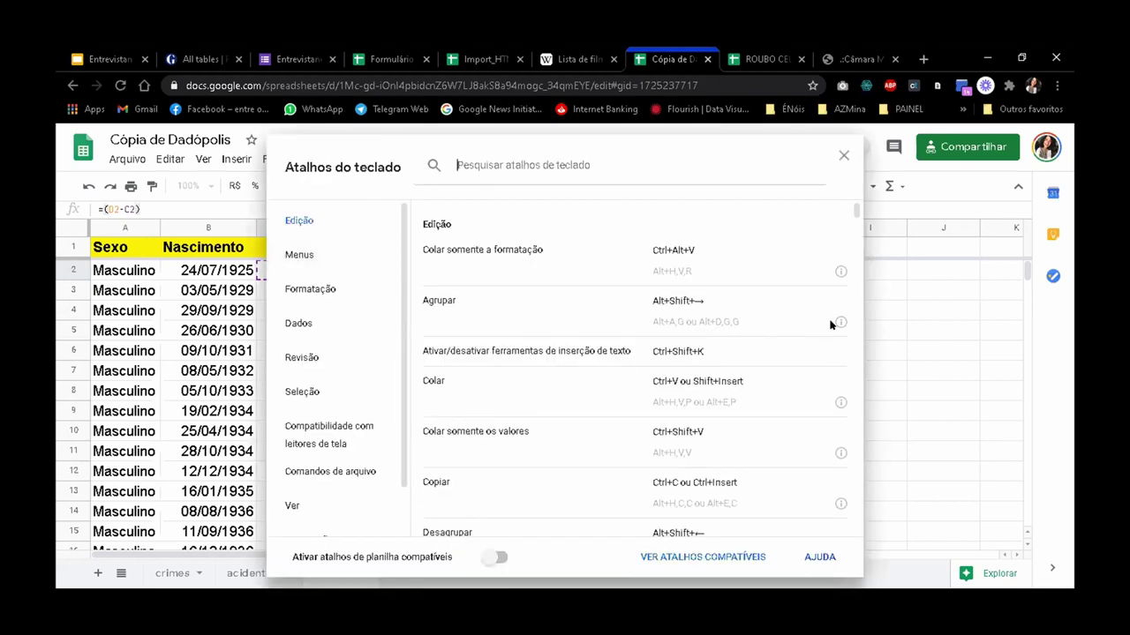
left_click(869, 267)
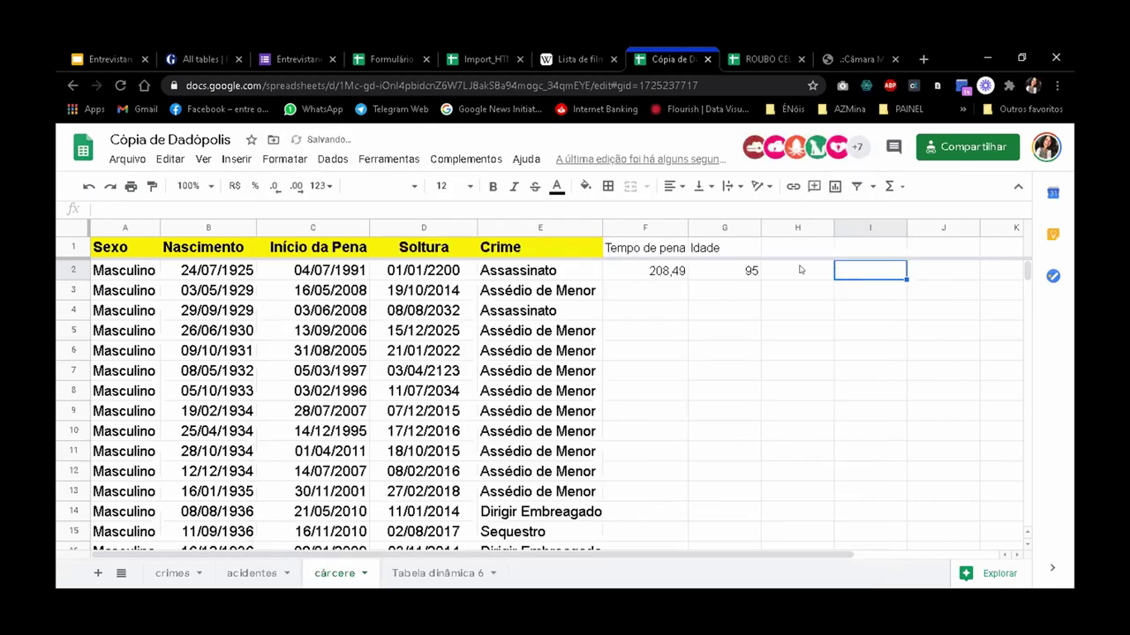
left_click(799, 271)
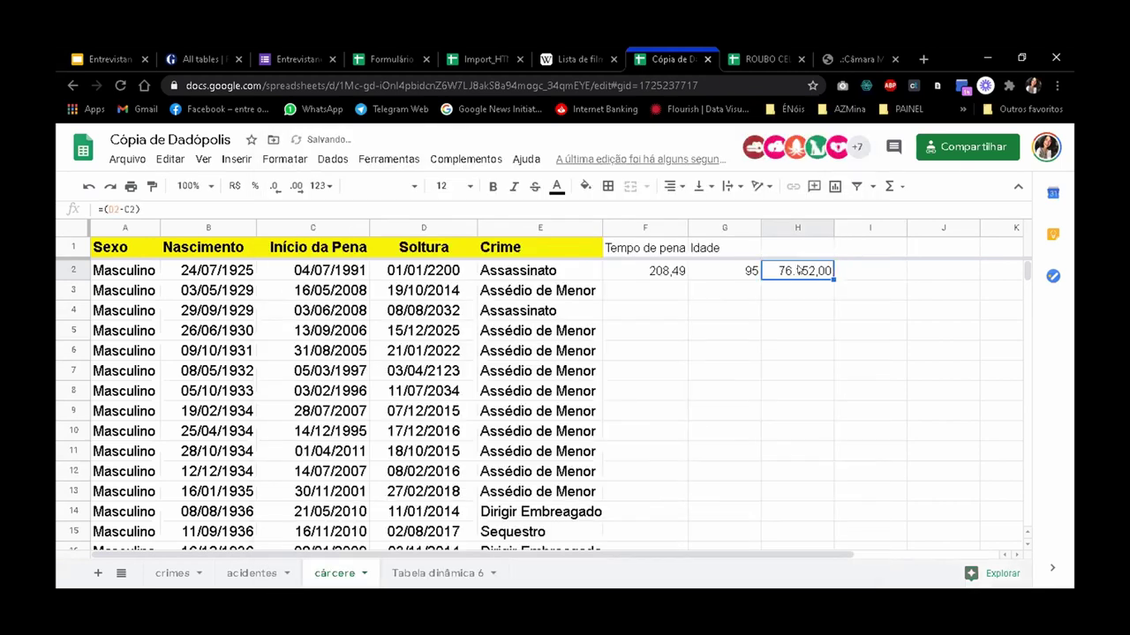
Edit H2 to divide by 365,25, giving 208,49 years
left_click(141, 209)
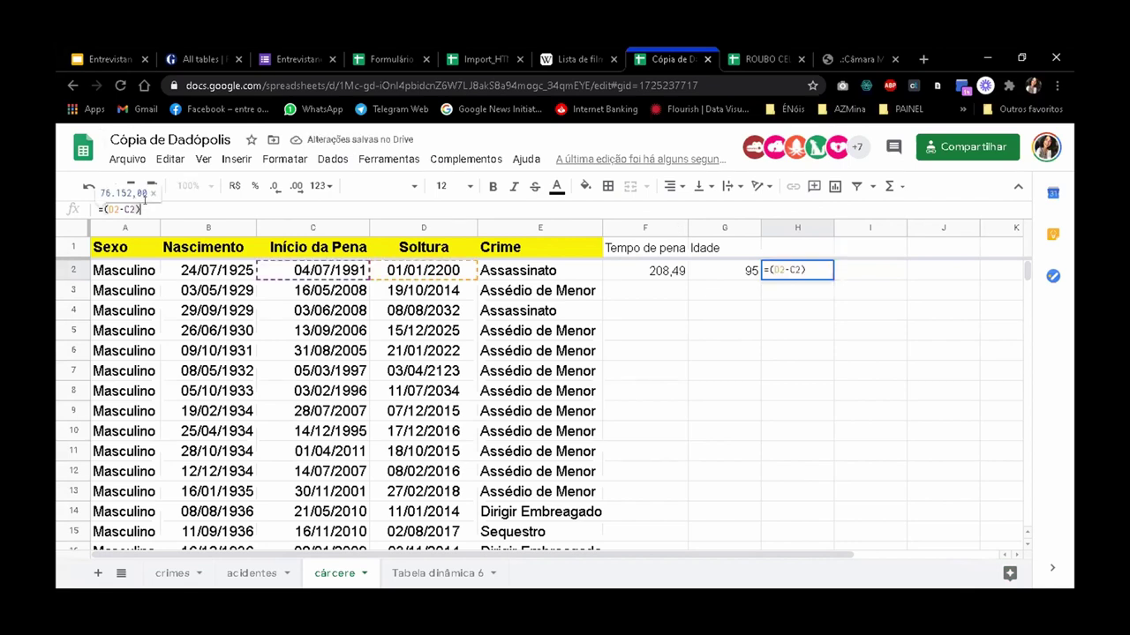
type("/")
left_click(320, 269)
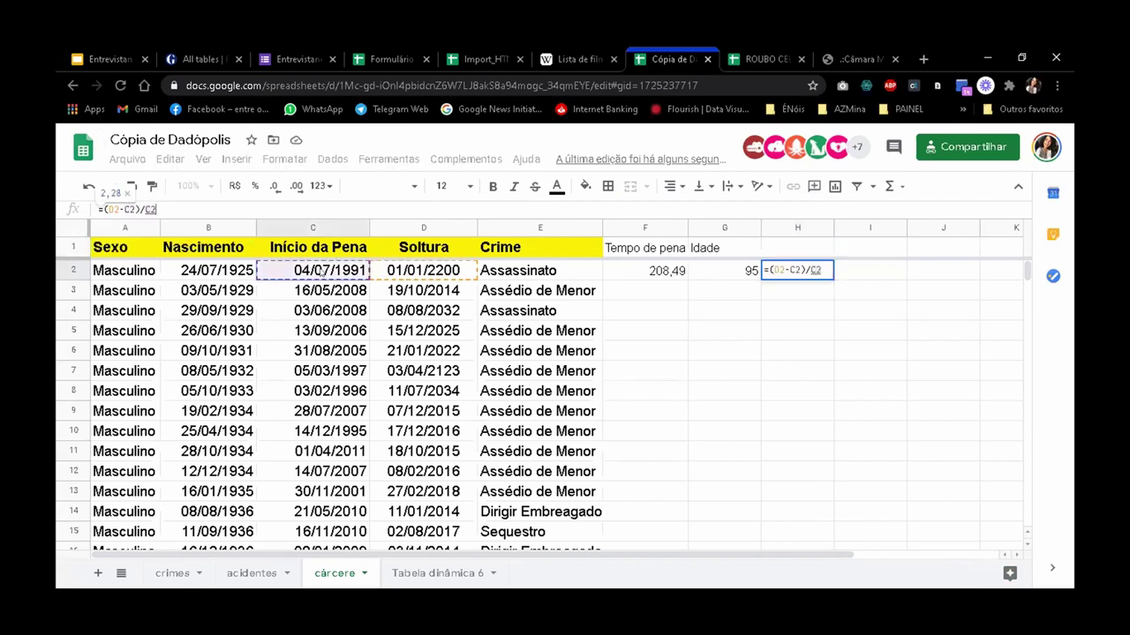
key("BackSpace")
key("BackSpace")
type("3")
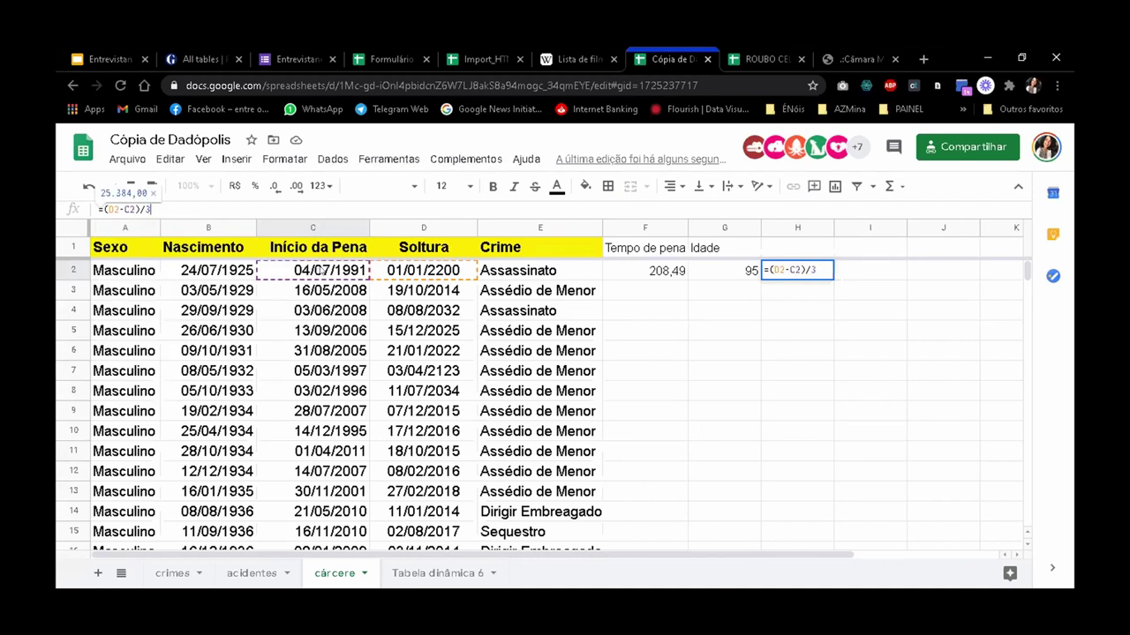
type("65,")
type("25")
key("Return")
left_click(785, 270)
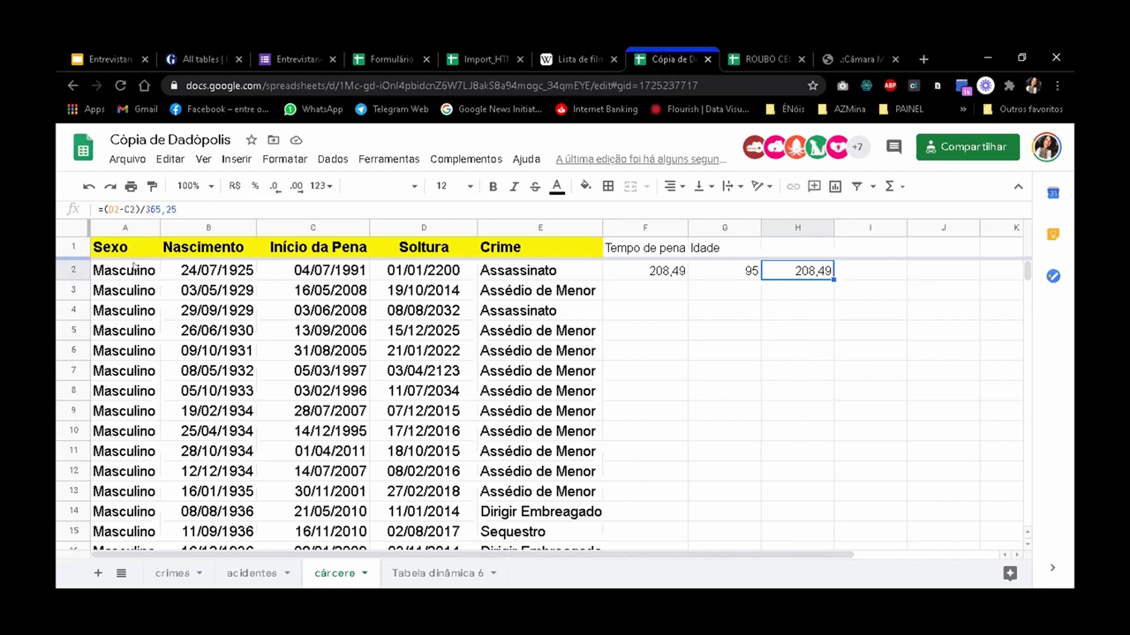
left_click(300, 273)
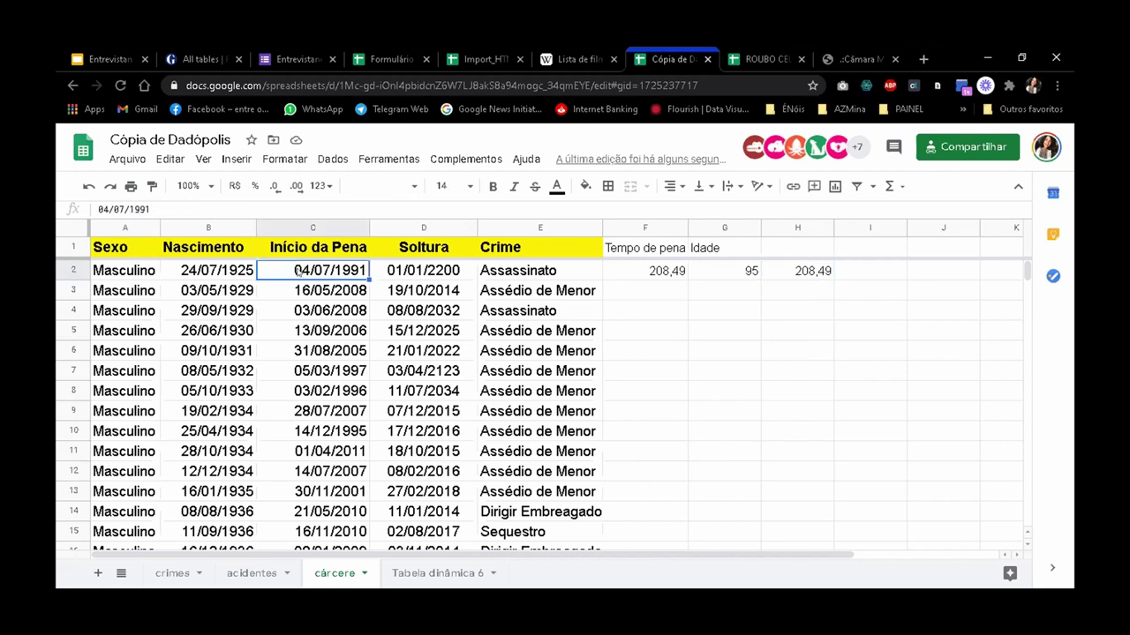
left_click(382, 279)
left_click(251, 573)
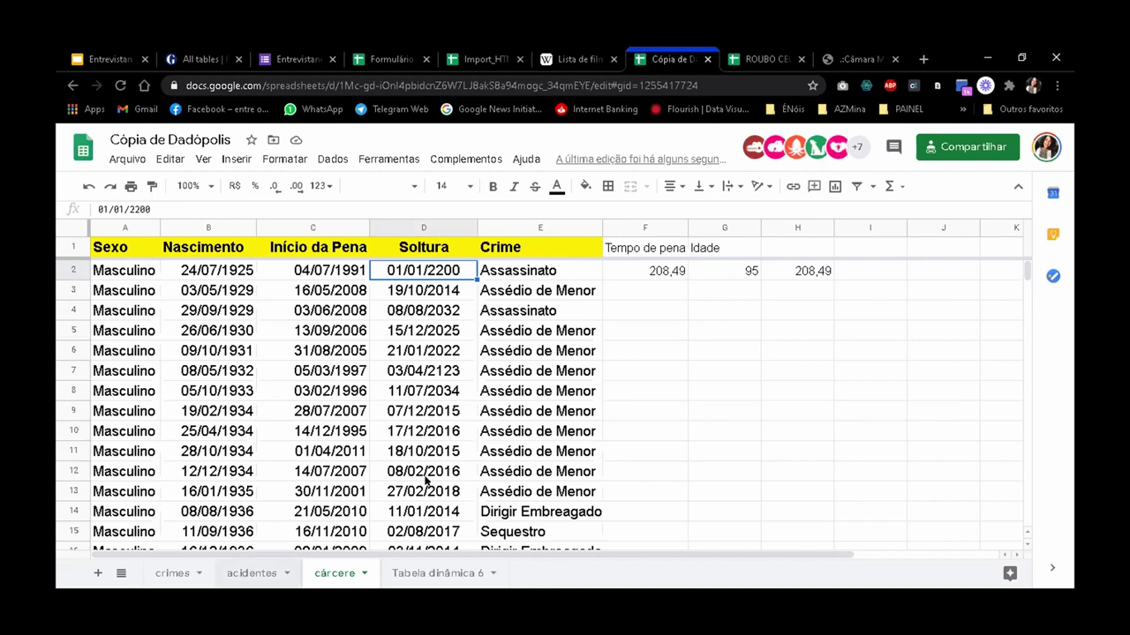
left_click(775, 287)
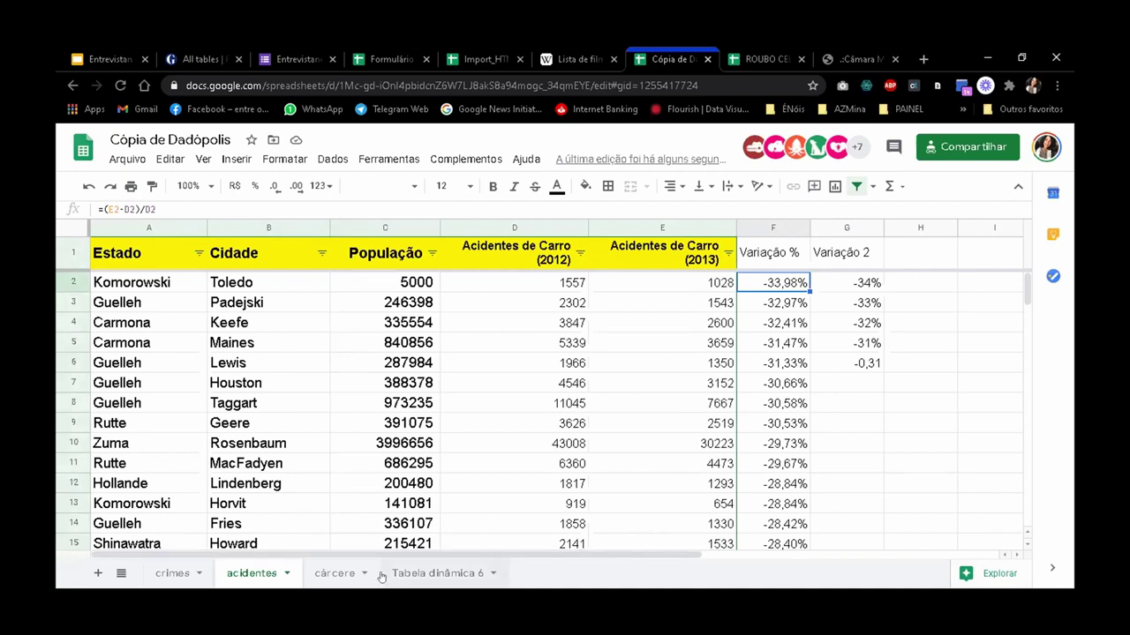
left_click(332, 575)
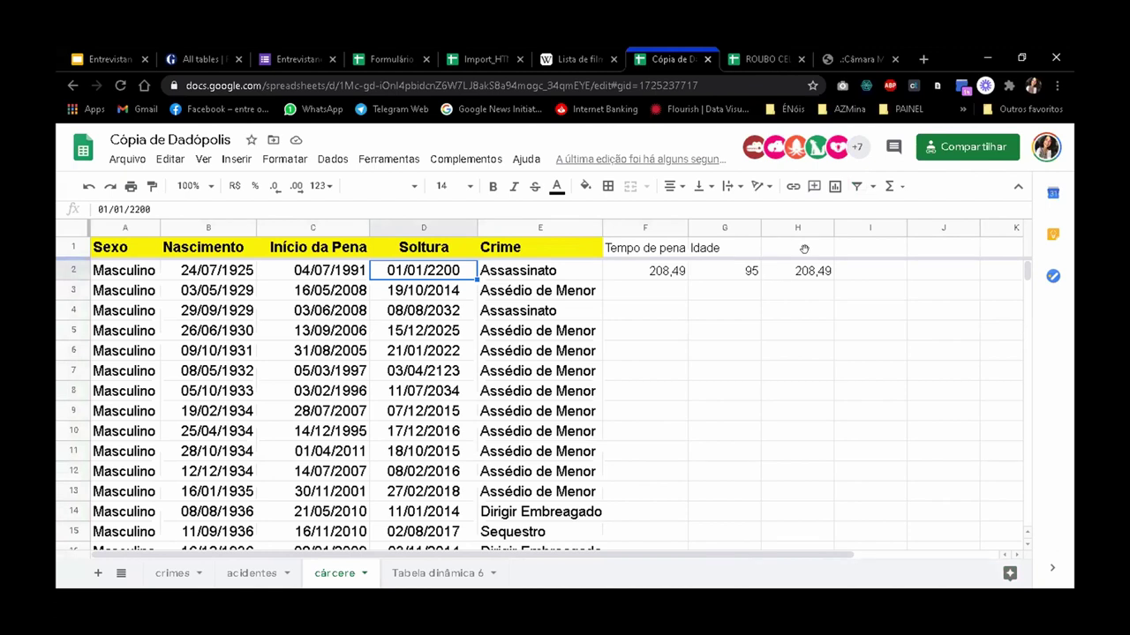
left_click(800, 271)
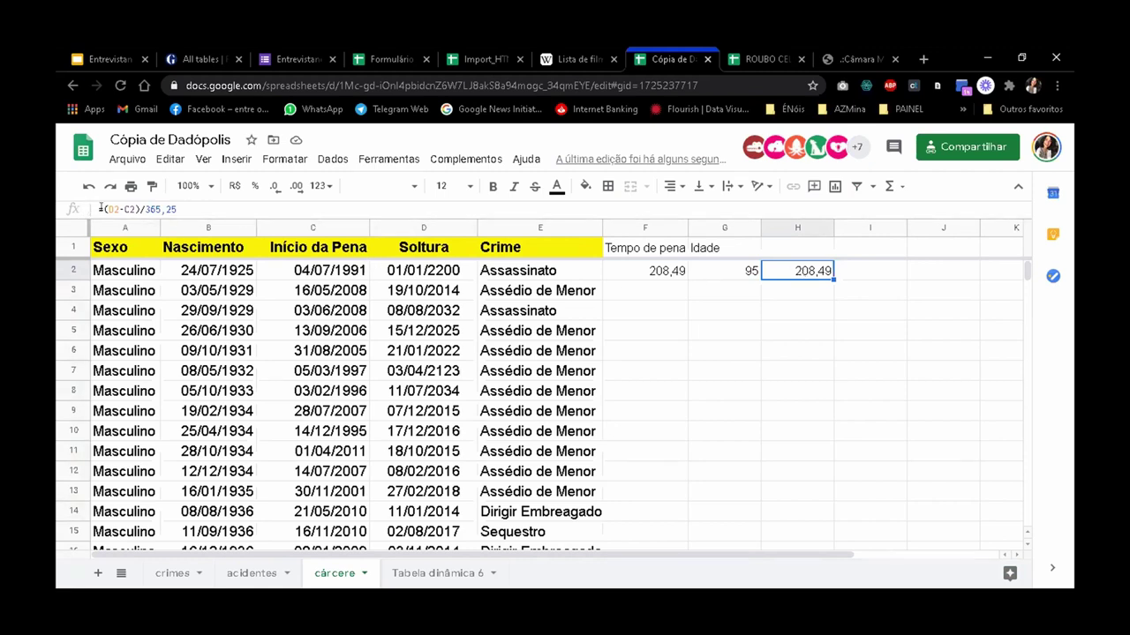
Review the H2 formula and its 365,25 divisor without changing it
left_click_drag(177, 209, 95, 209)
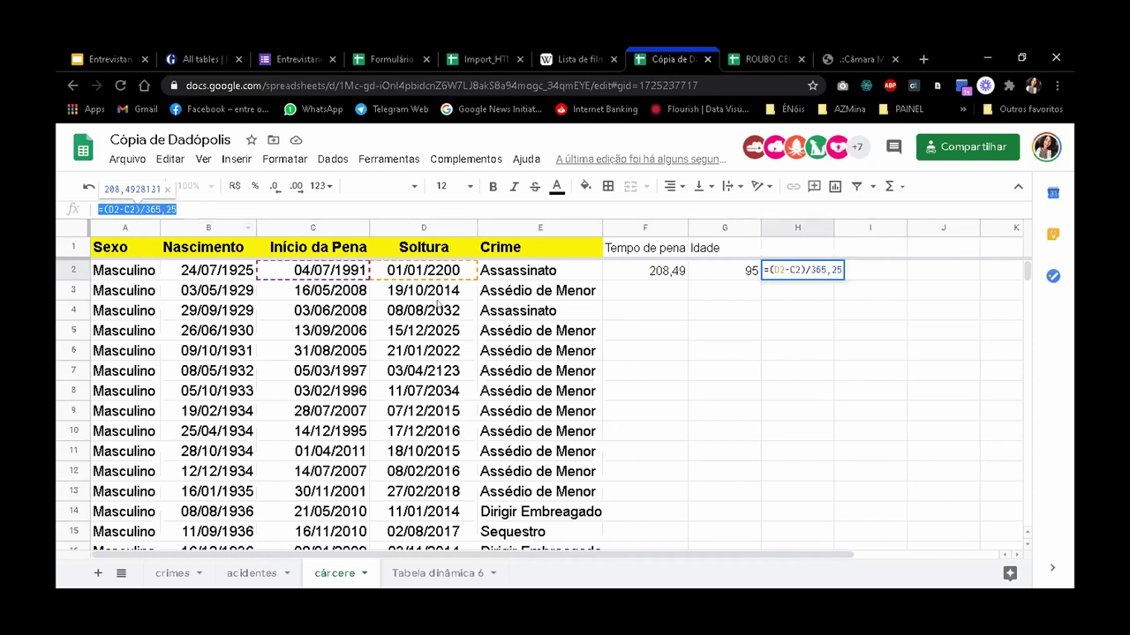
left_click(421, 277)
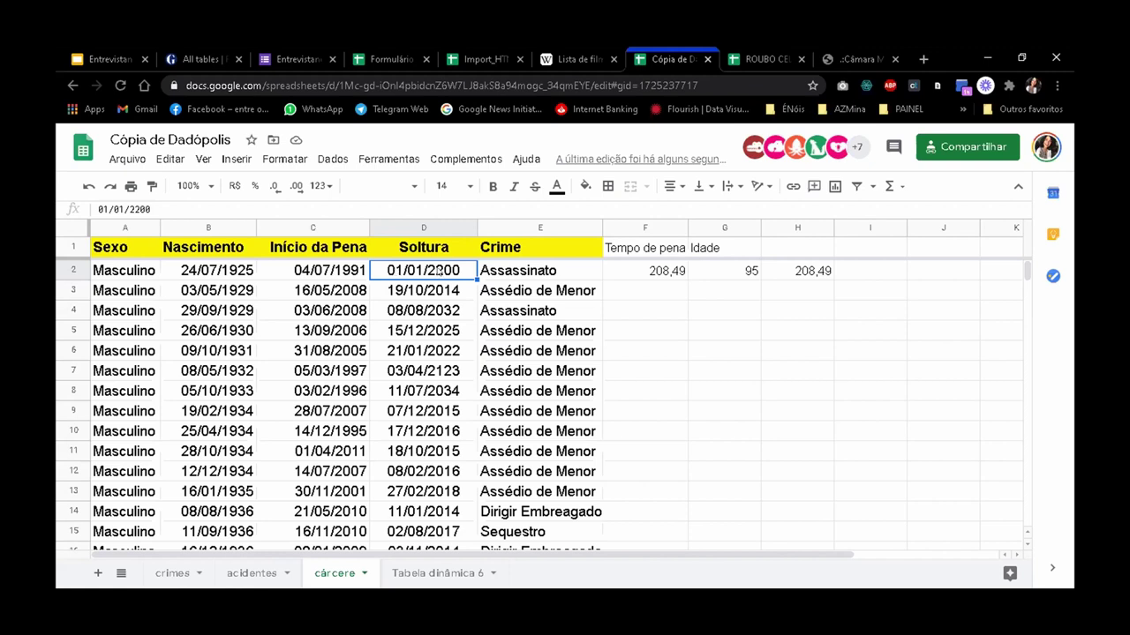
left_click(798, 272)
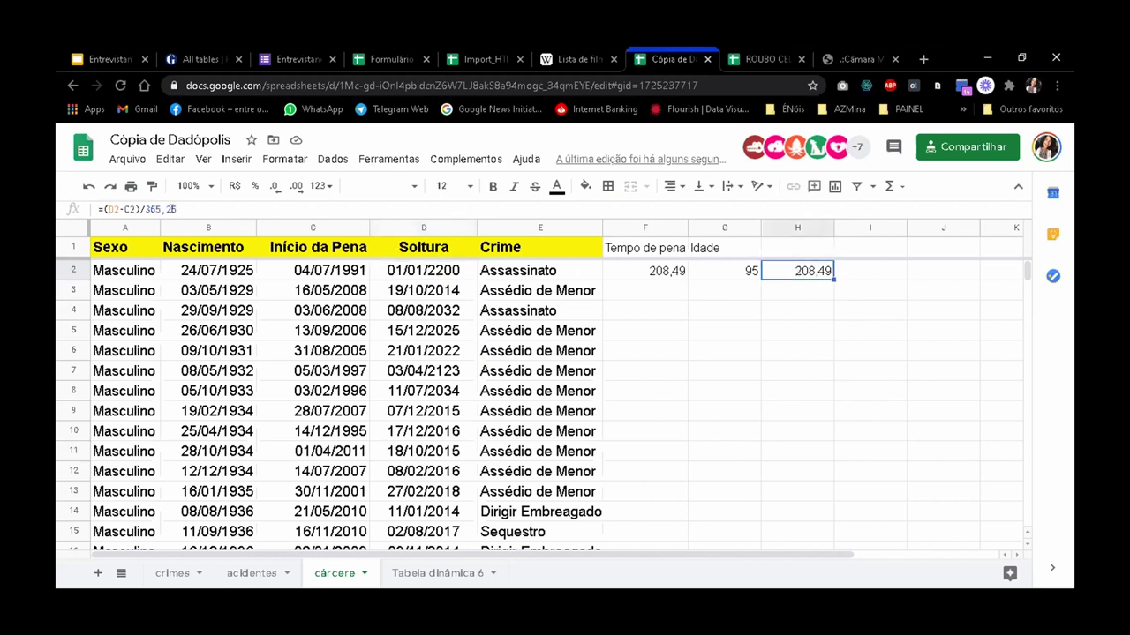
left_click_drag(176, 209, 144, 209)
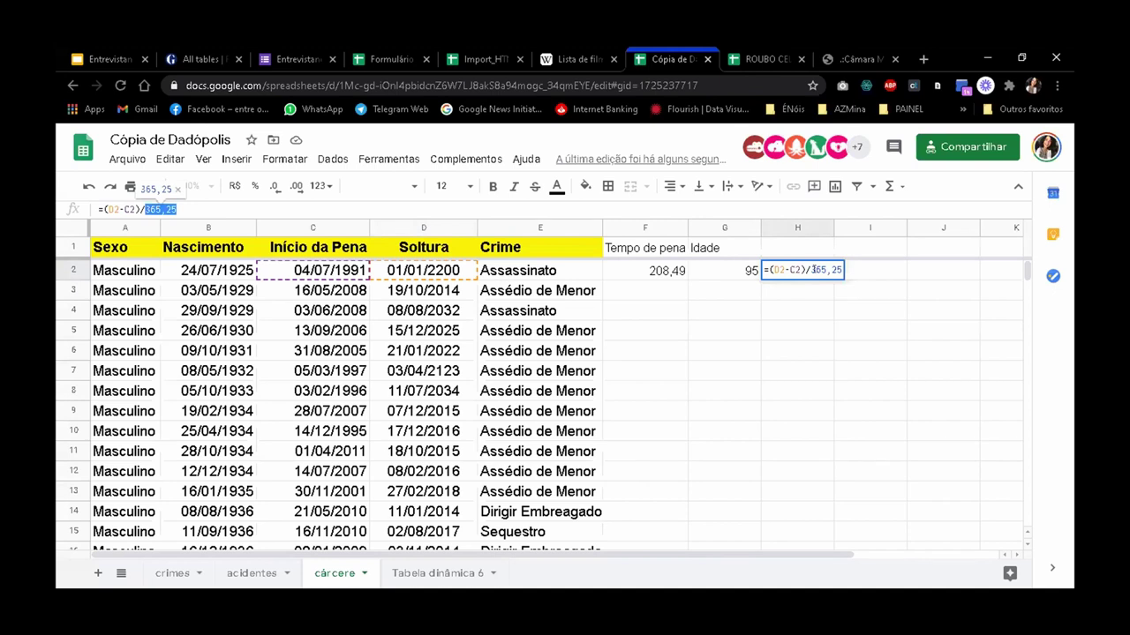
left_click_drag(837, 270, 755, 277)
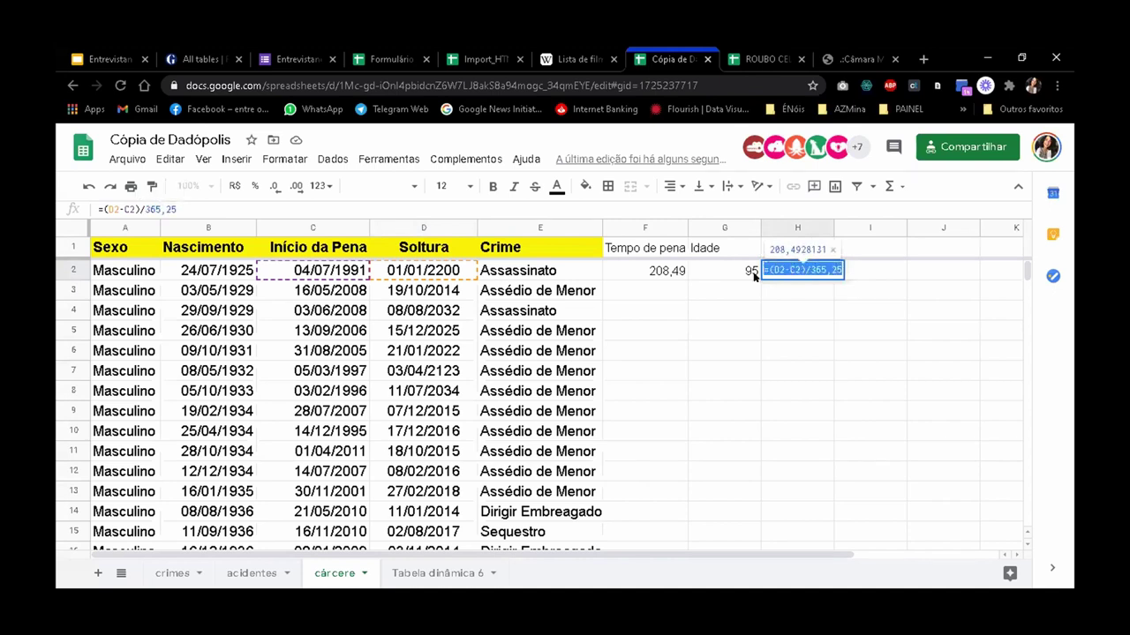
key("Escape")
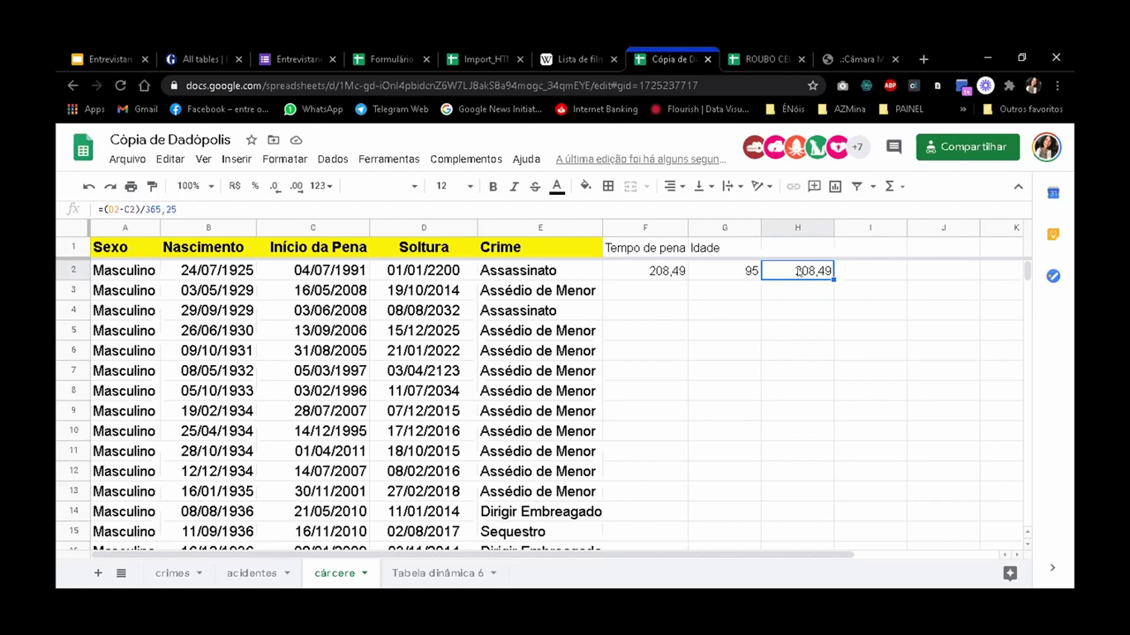
Check the Idade formula in G2 and select birth date cell B2
left_click(859, 271)
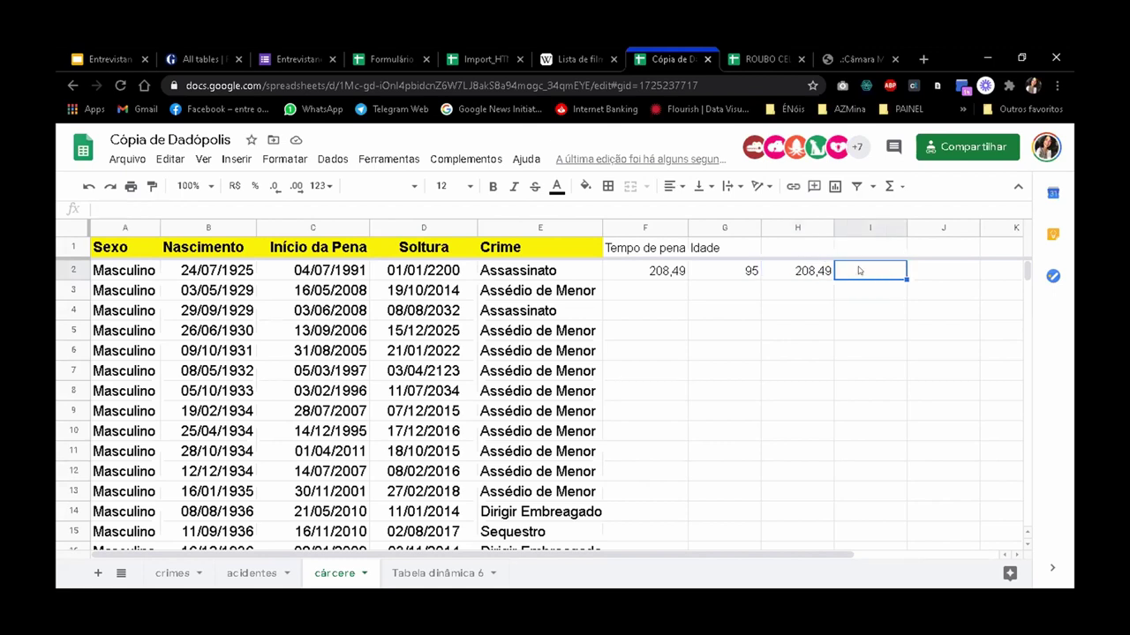
left_click(727, 272)
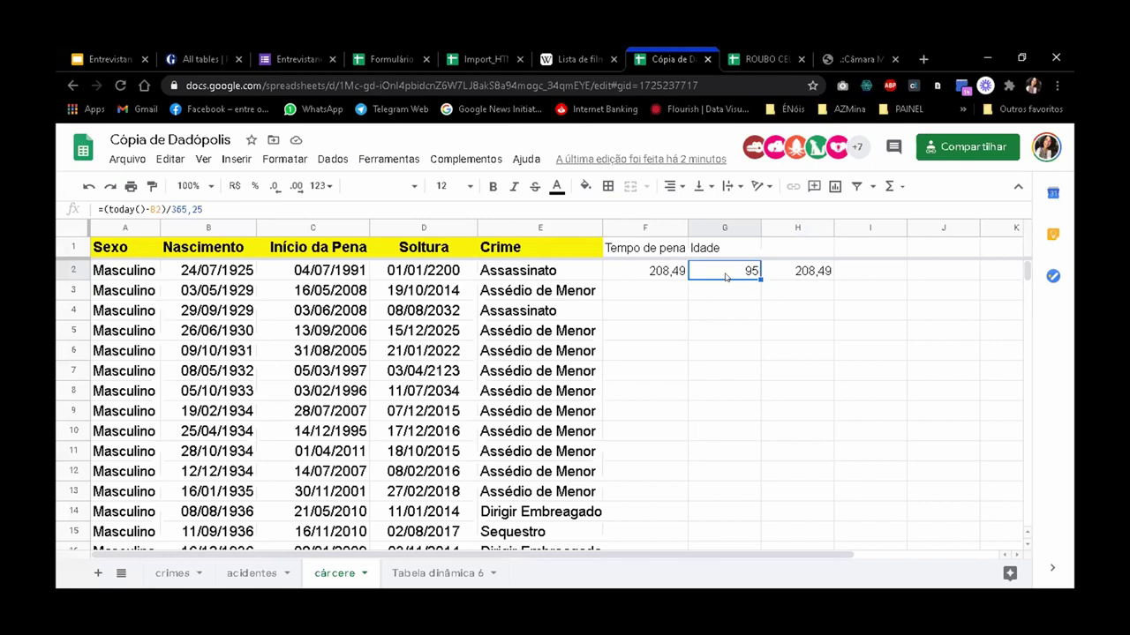
left_click(201, 278)
Fill B2 with magenta and review G2's (today()-B2)/365,25 age formula, leaving it unchanged
left_click(585, 187)
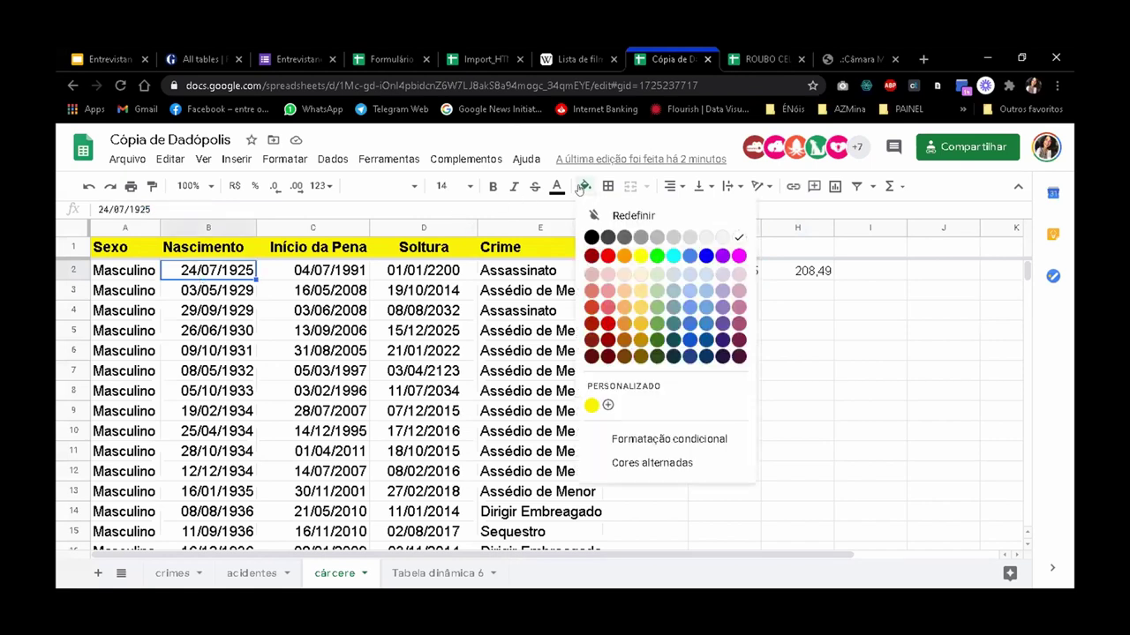
left_click(738, 256)
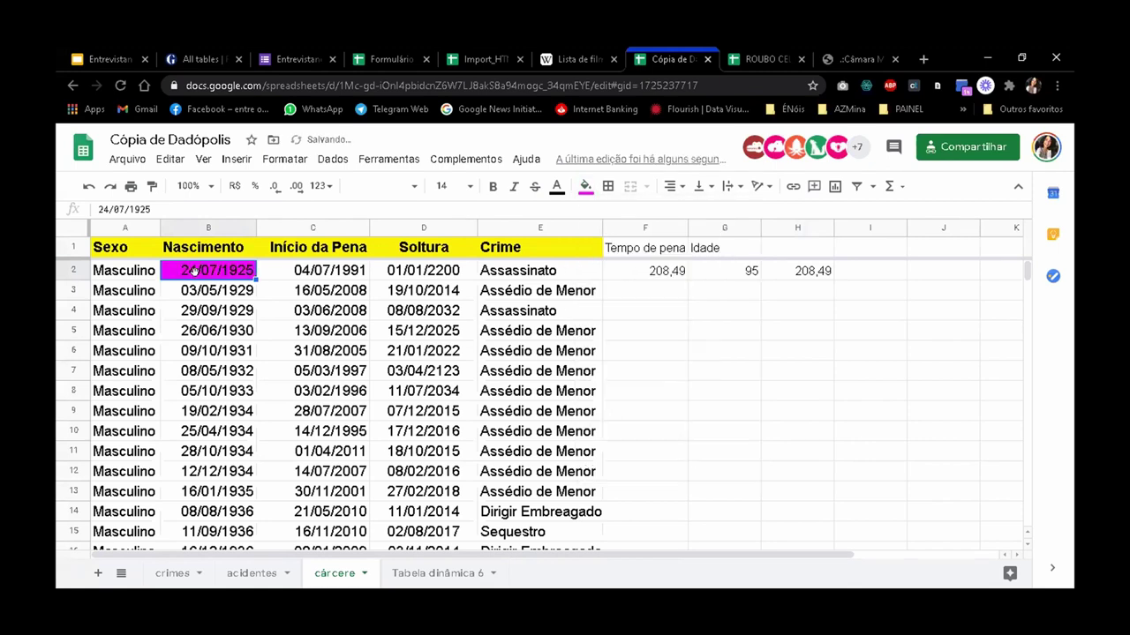
left_click(750, 274)
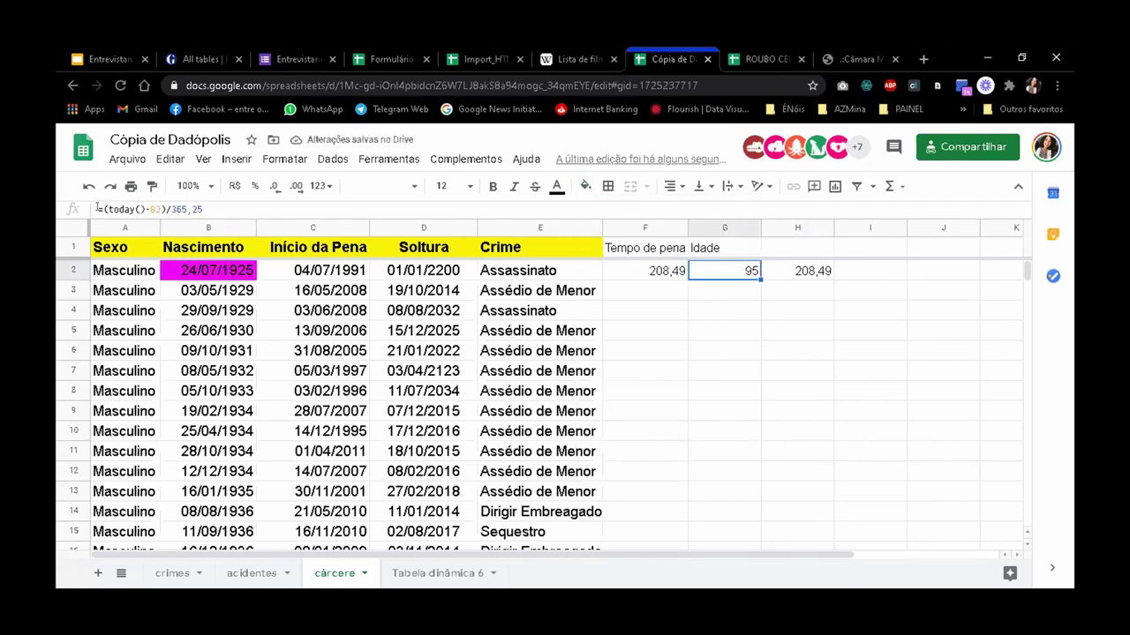
left_click(95, 210)
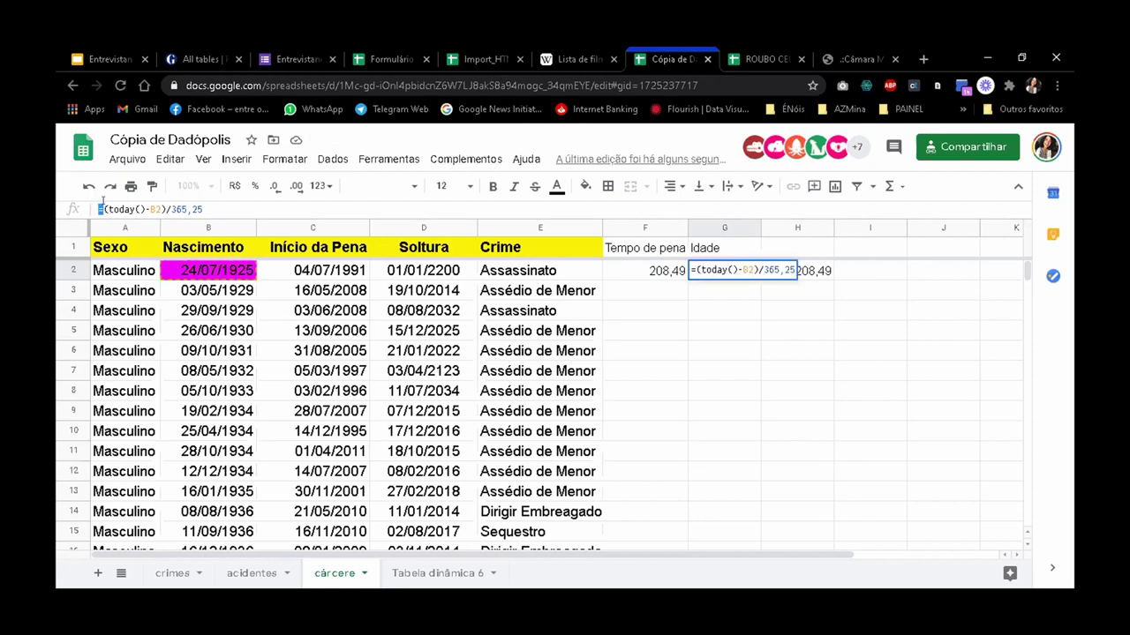
left_click_drag(107, 209, 135, 209)
left_click_drag(145, 209, 101, 209)
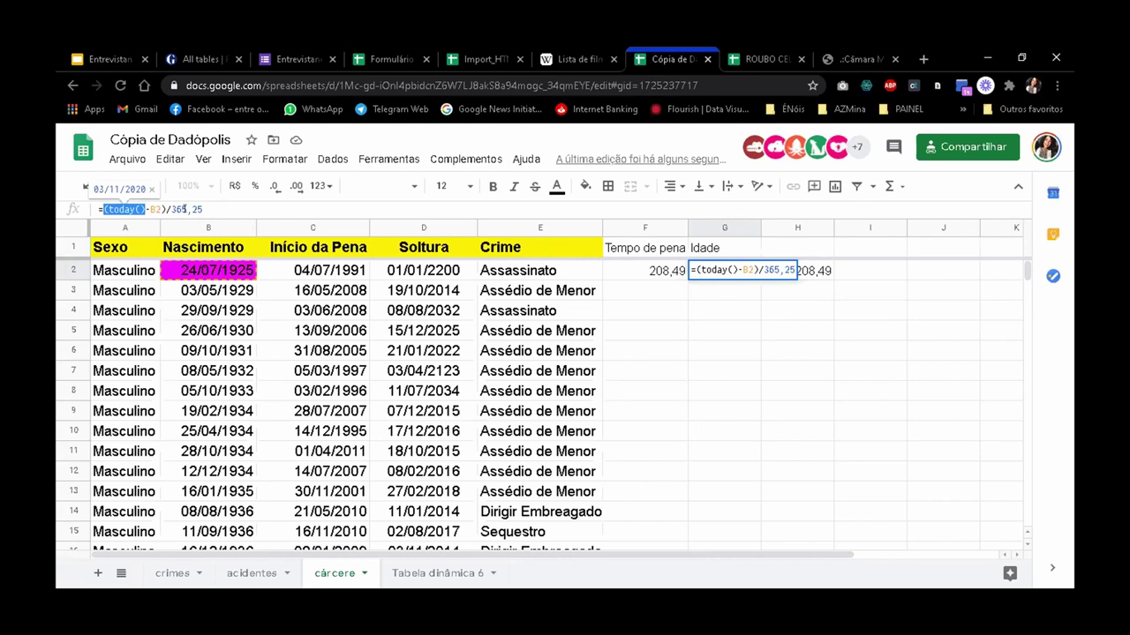
left_click(736, 327)
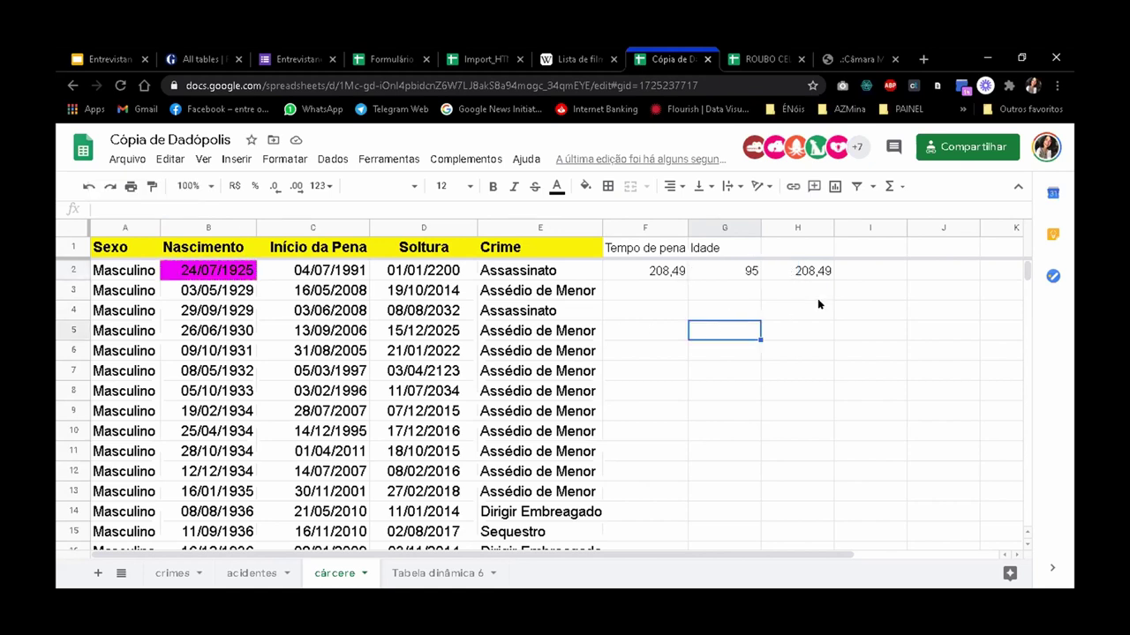
left_click(853, 272)
type("=")
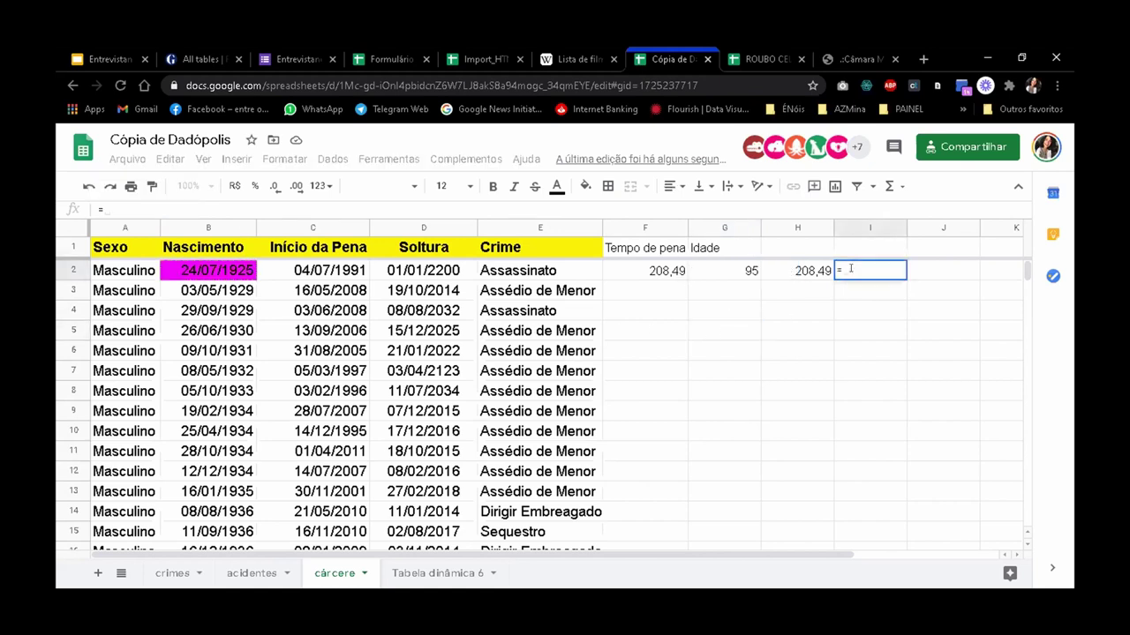
type("(")
type("today")
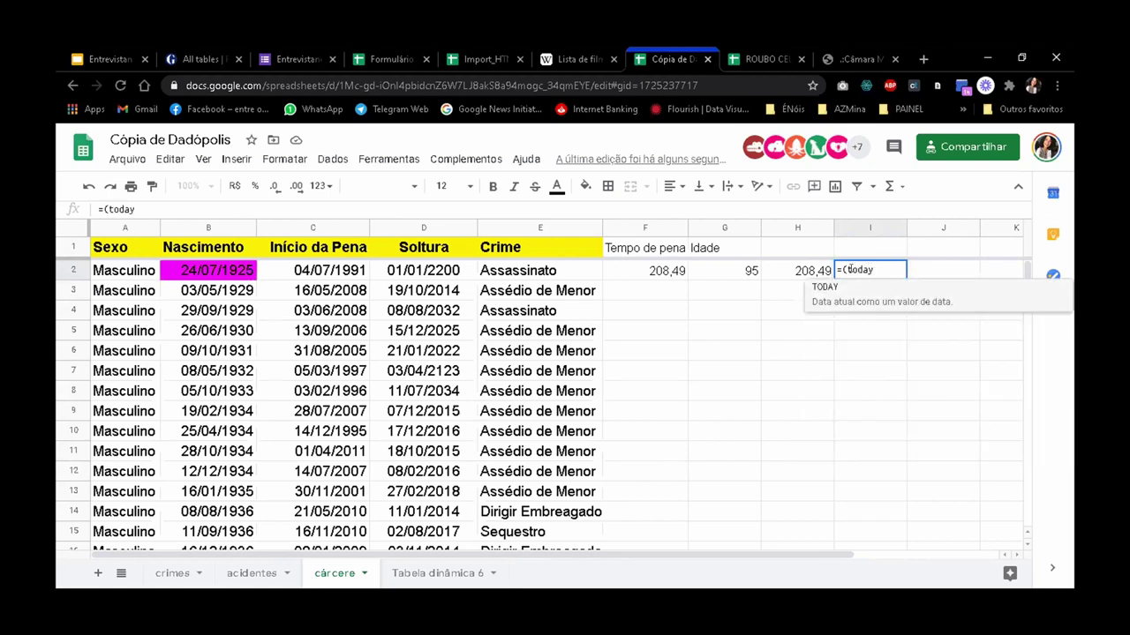
type("()")
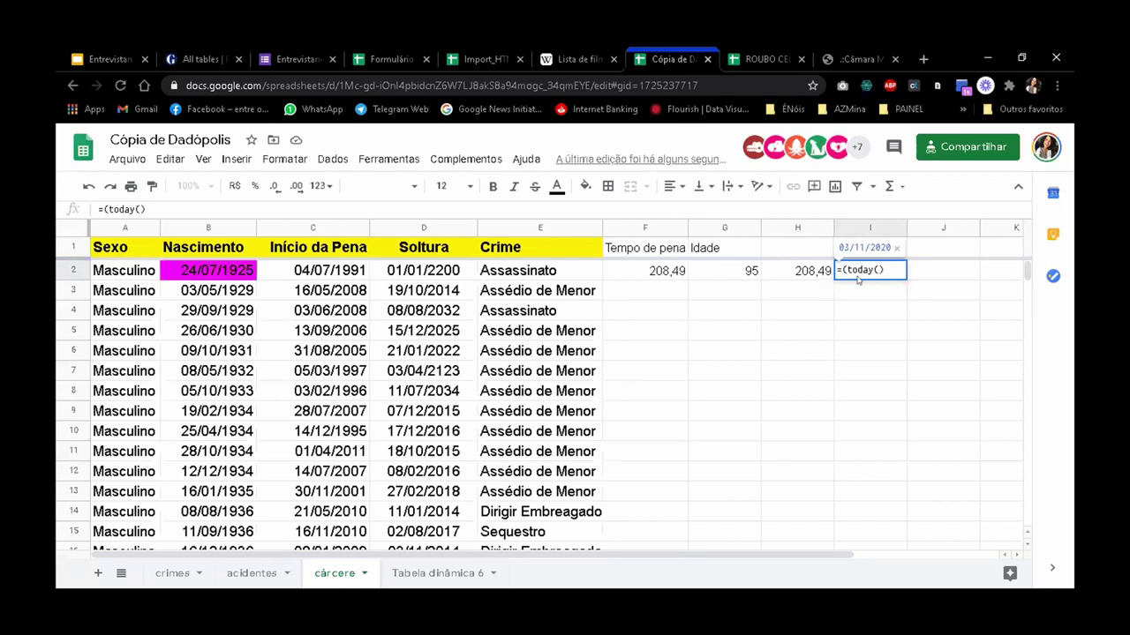
type("-")
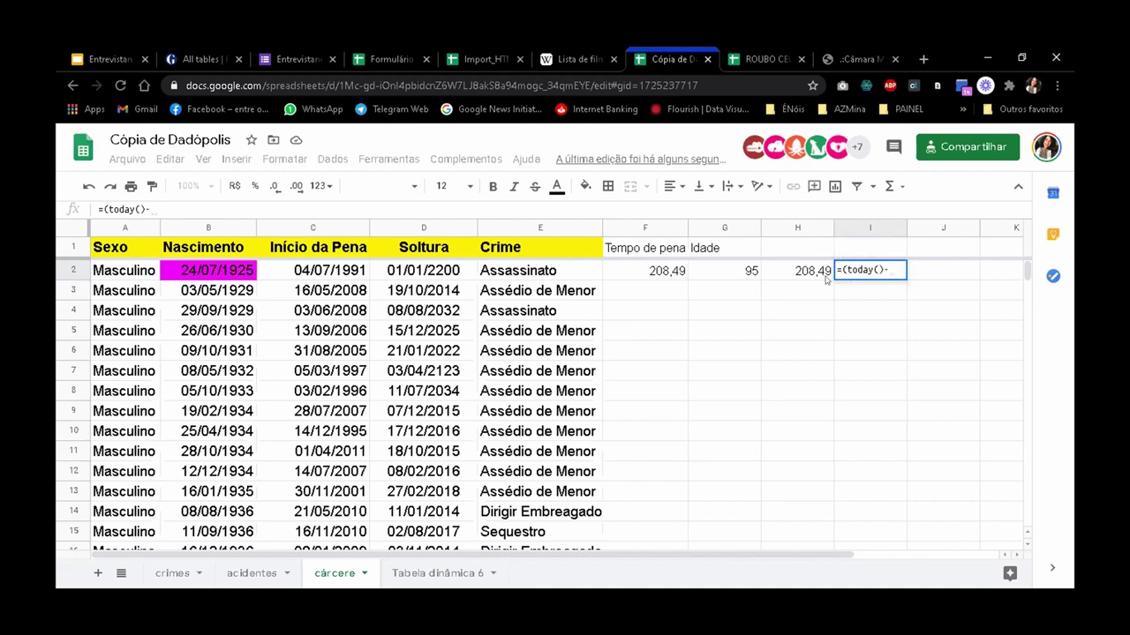
left_click(191, 271)
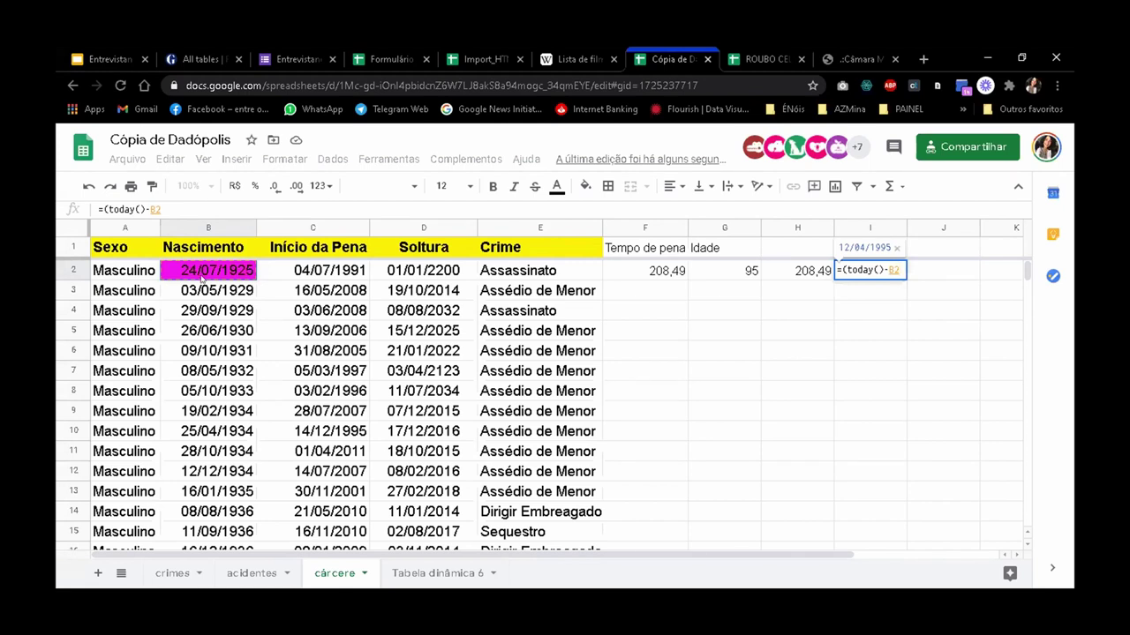
type("/365")
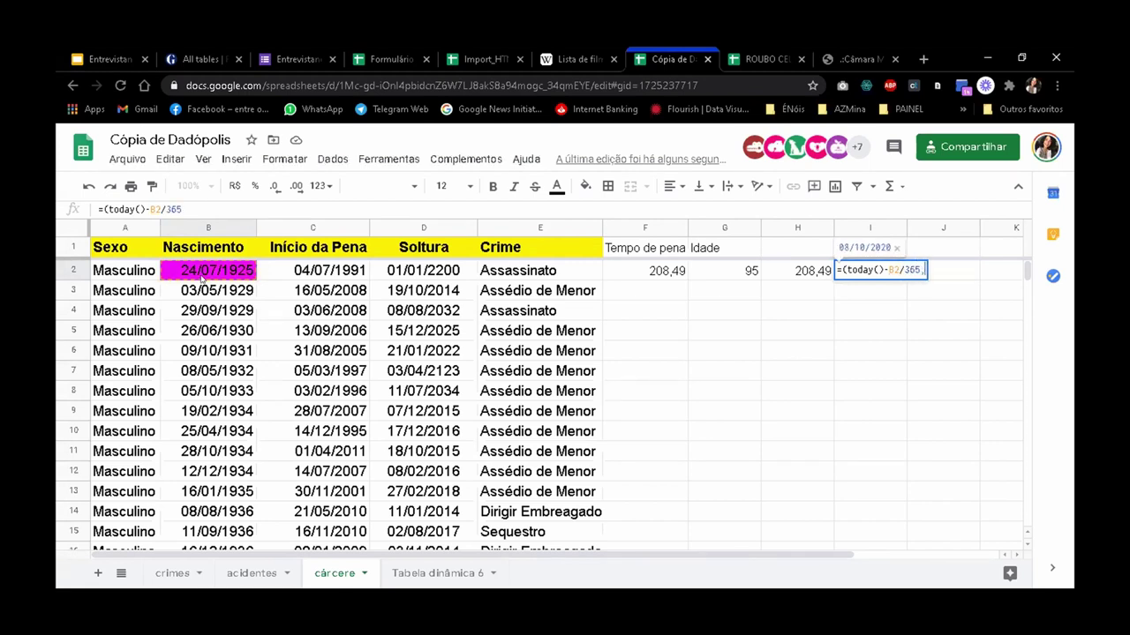
type(",25")
key("Return")
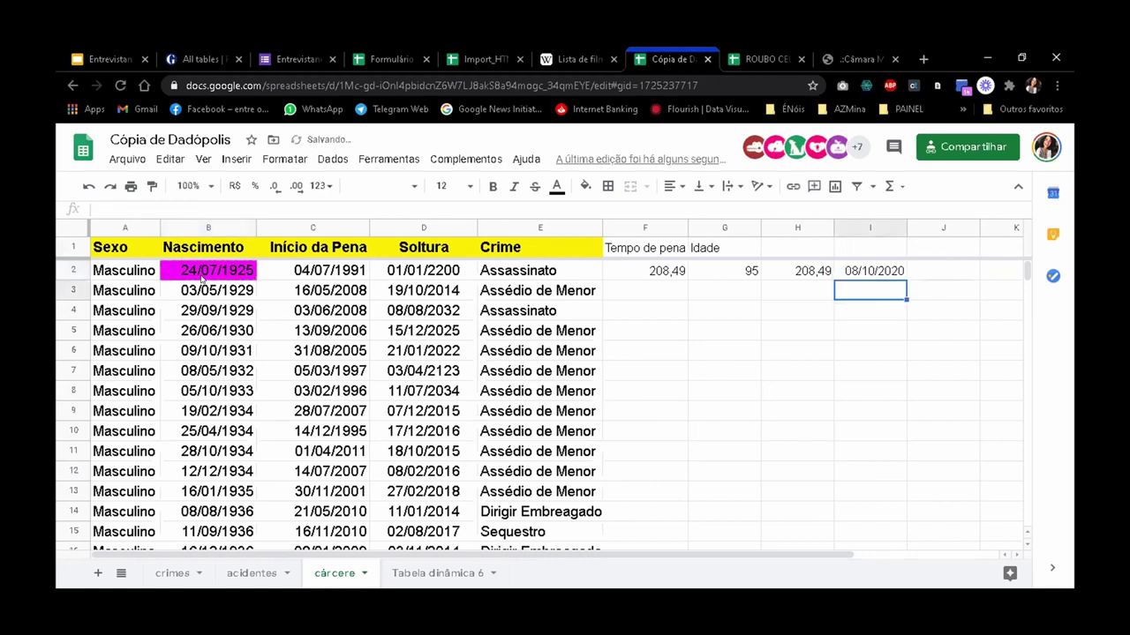
left_click(843, 270)
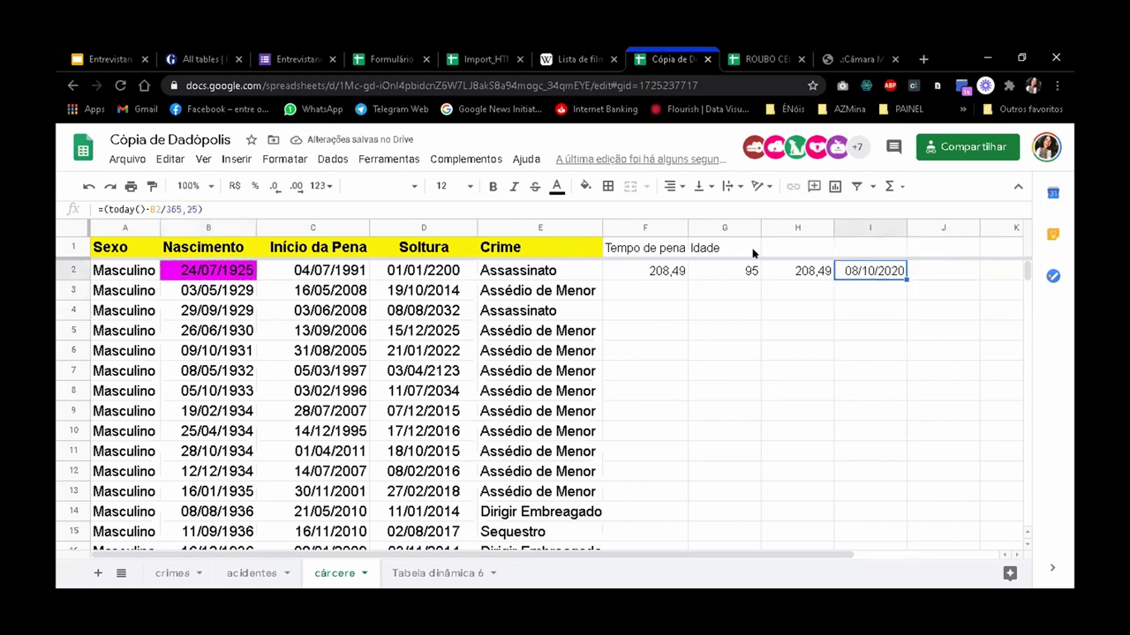
left_click(319, 185)
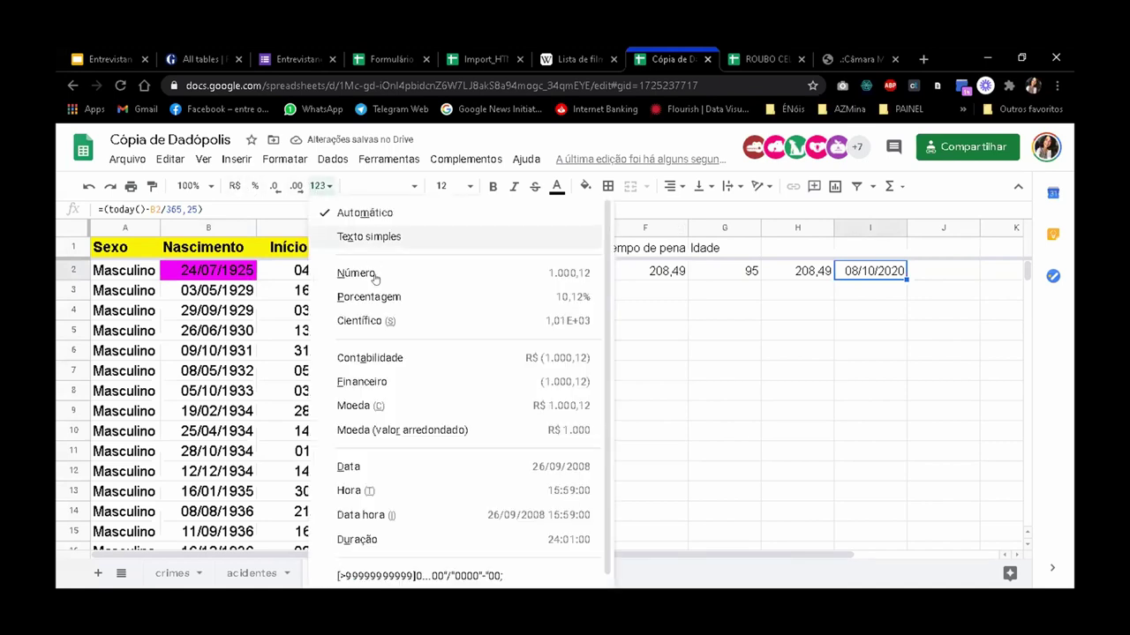
left_click(369, 241)
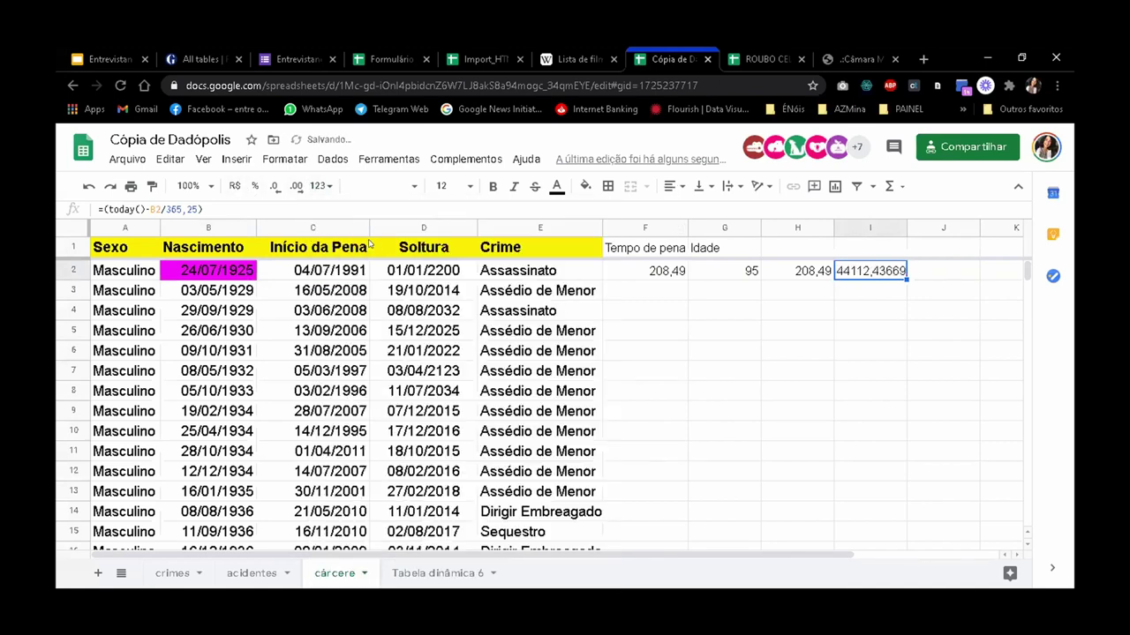
left_click(857, 292)
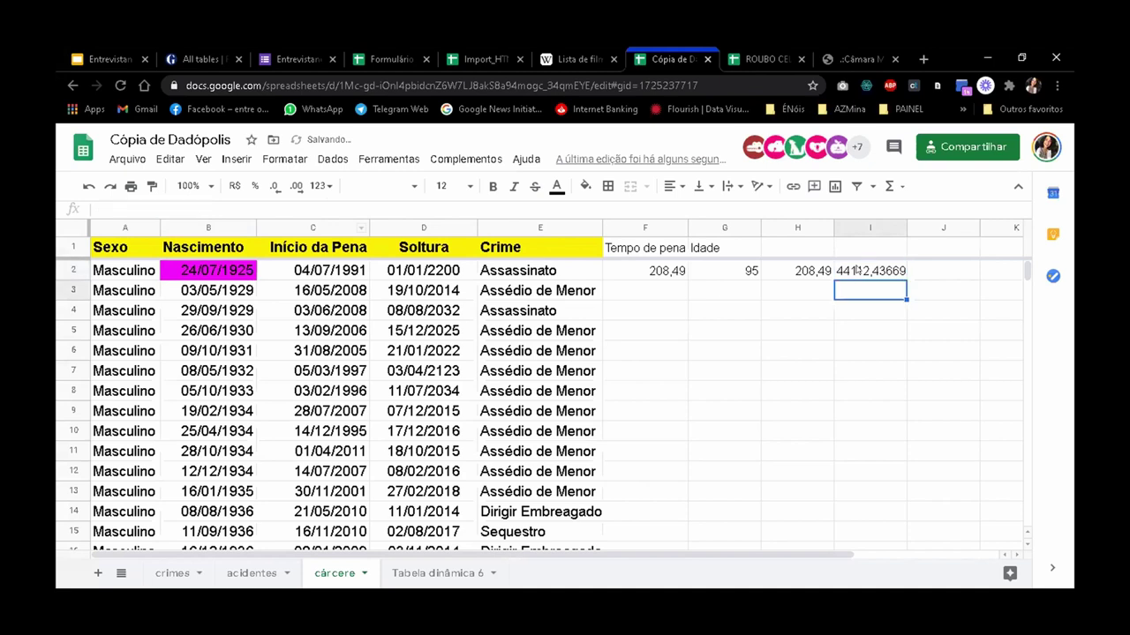
left_click(856, 271)
key("Delete")
type("=")
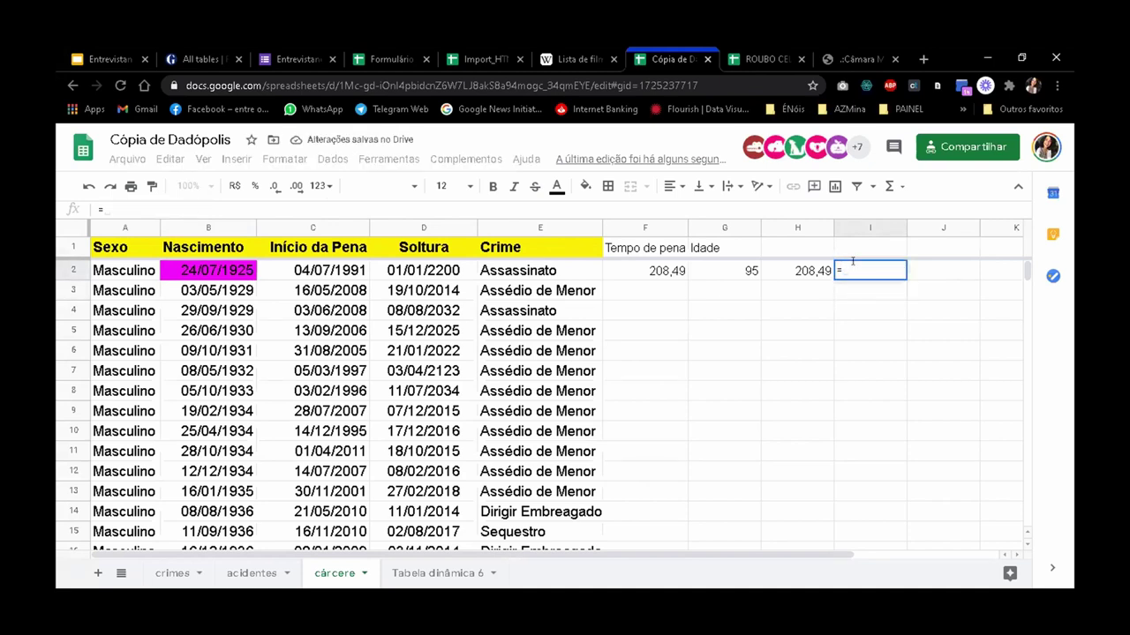
type("(today")
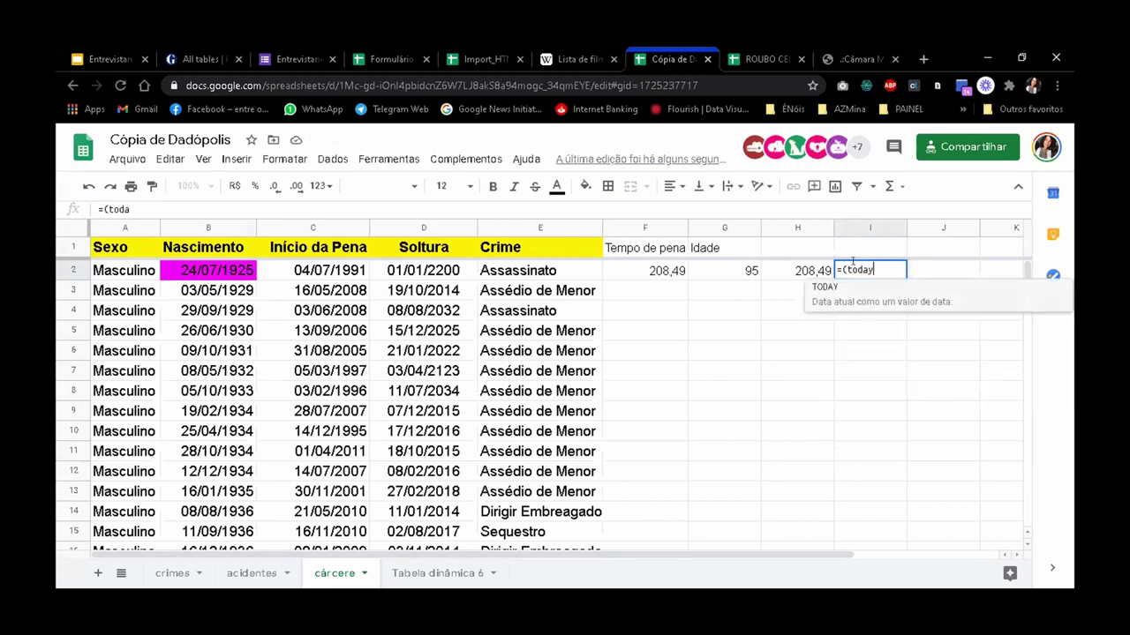
type("(")
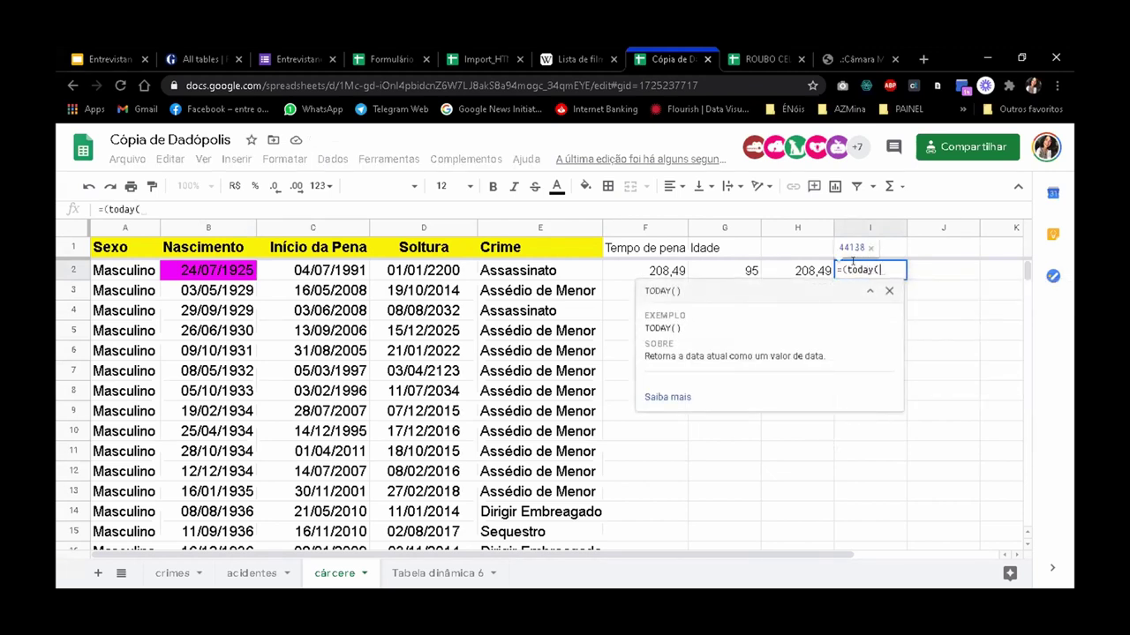
type(")")
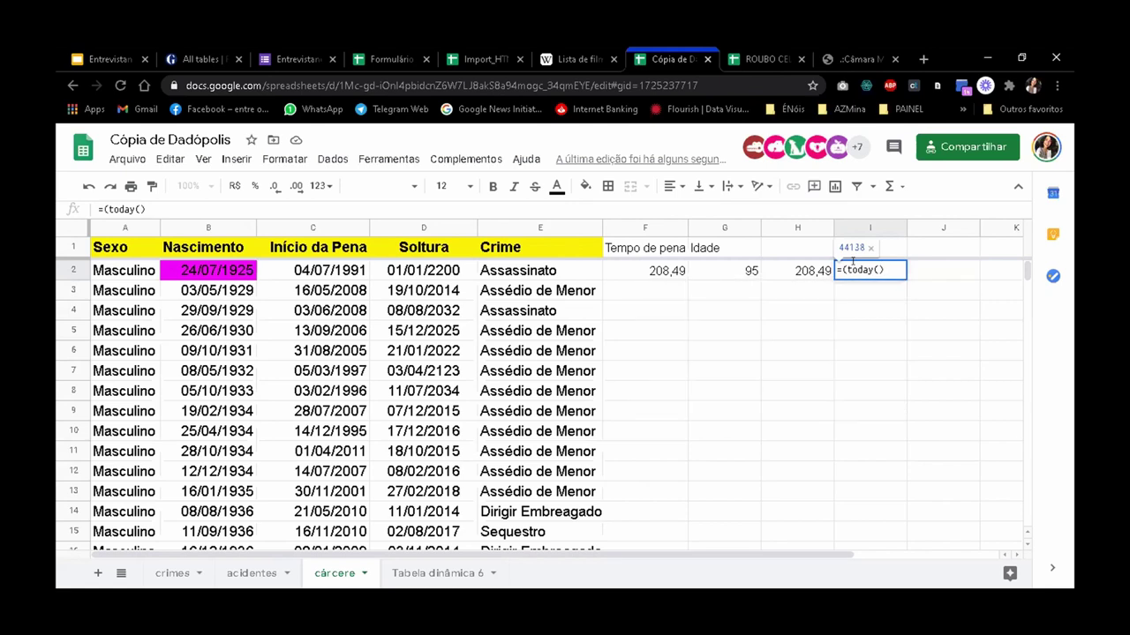
type("-")
key("BackSpace")
type("-")
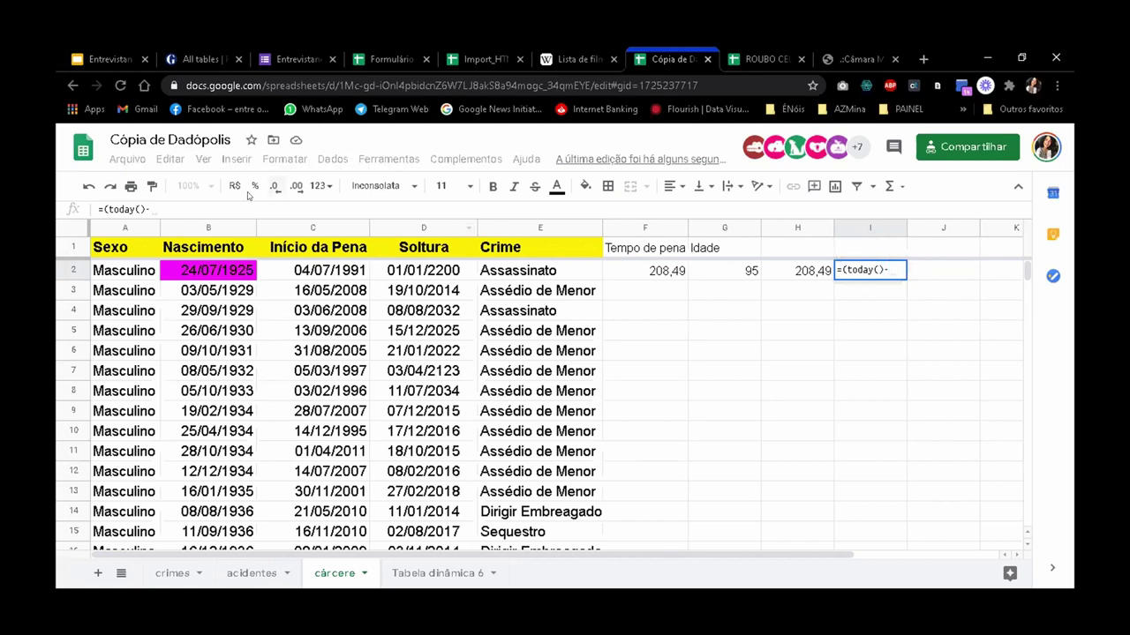
left_click(225, 271)
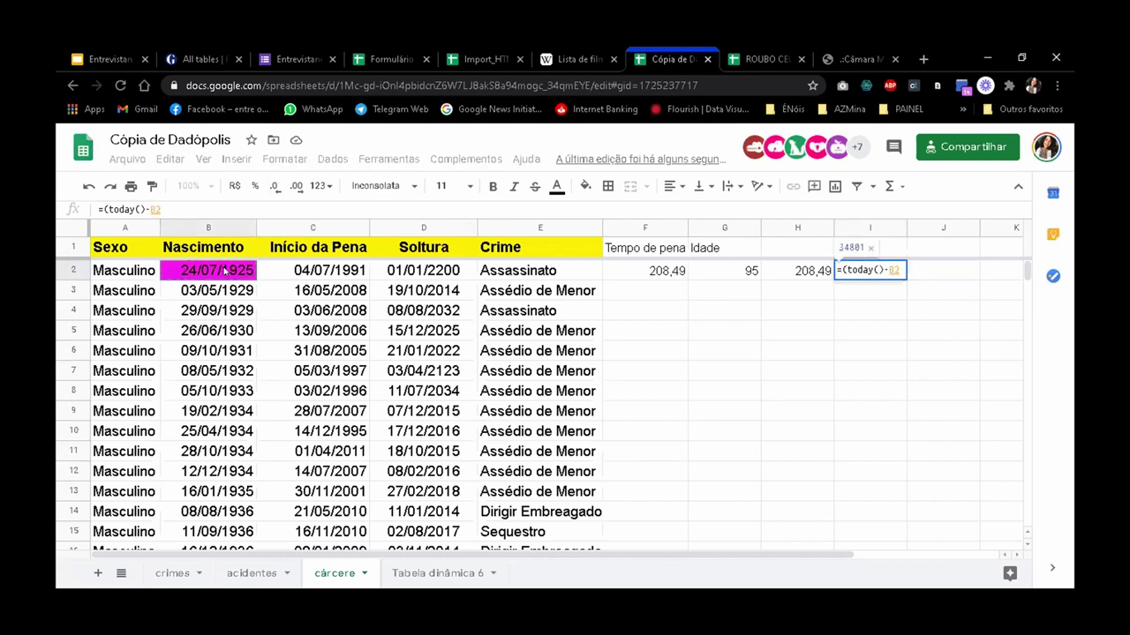
type("/")
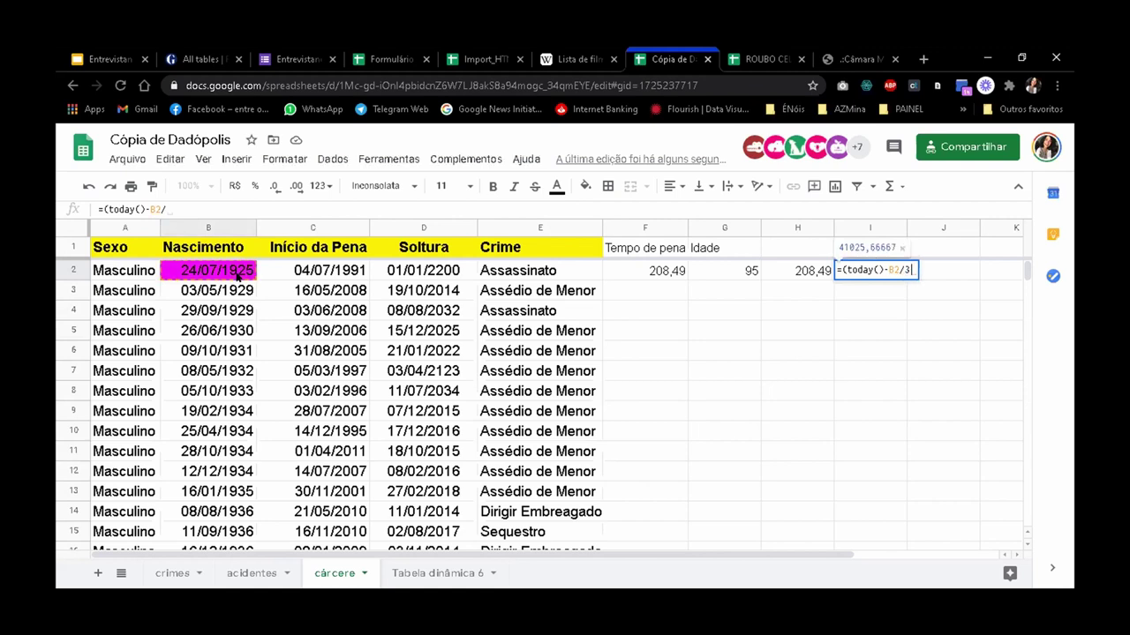
type("365,2")
key("Return")
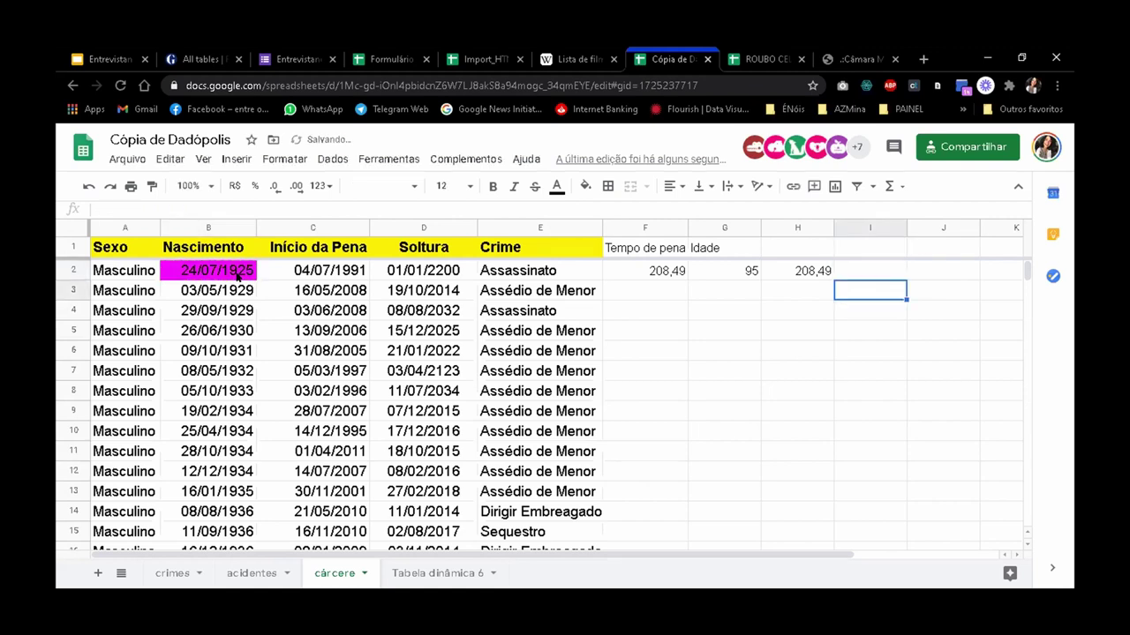
key("Up")
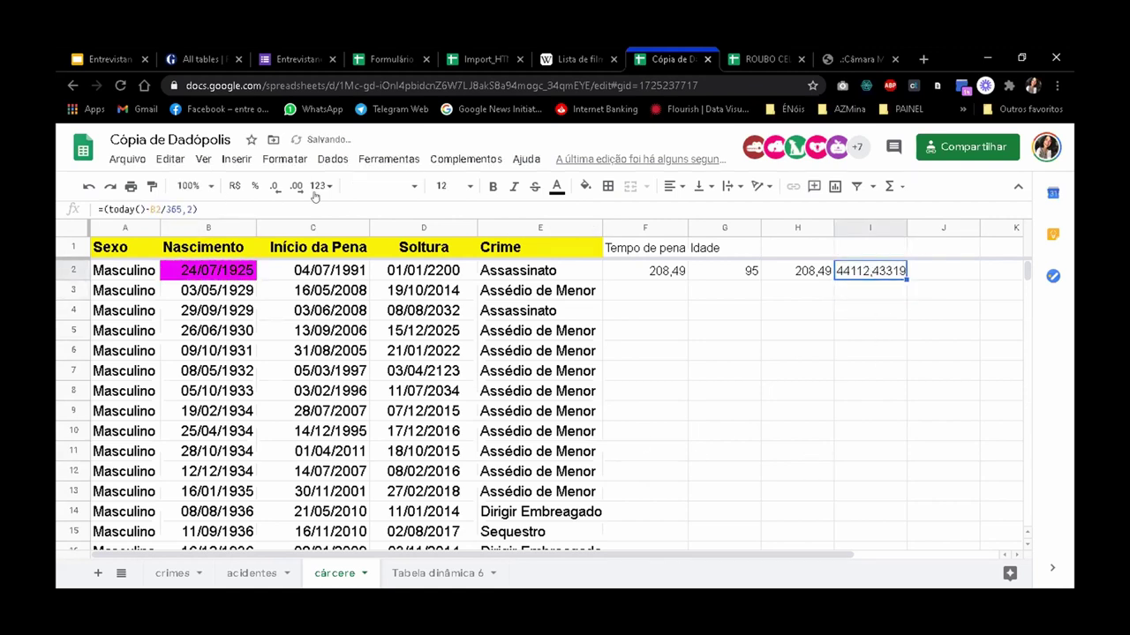
left_click(318, 185)
left_click(355, 273)
left_click(271, 187)
left_click(271, 187)
left_click(894, 300)
left_click(881, 271)
key("Delete")
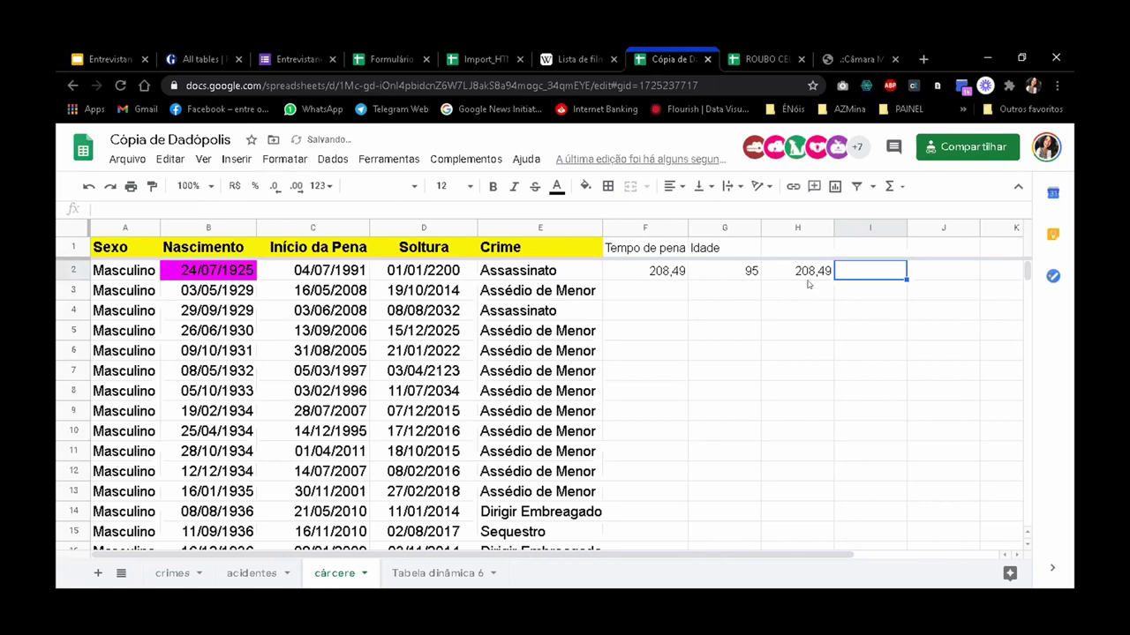
left_click(740, 269)
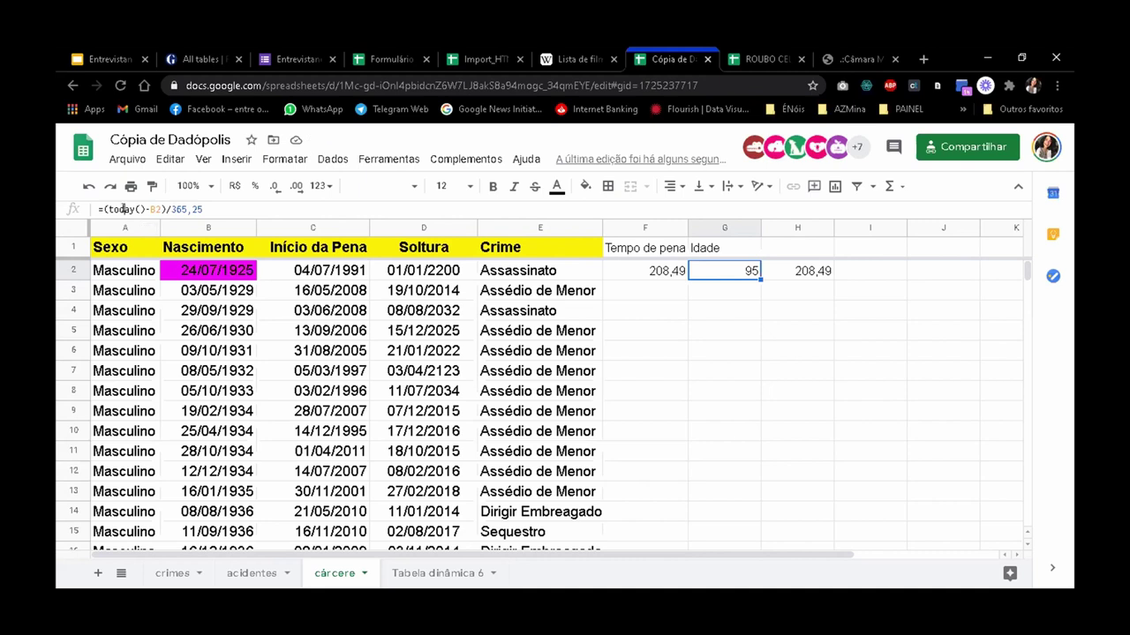
Inspect the today() part of the existing age formula in G2
left_click(123, 209)
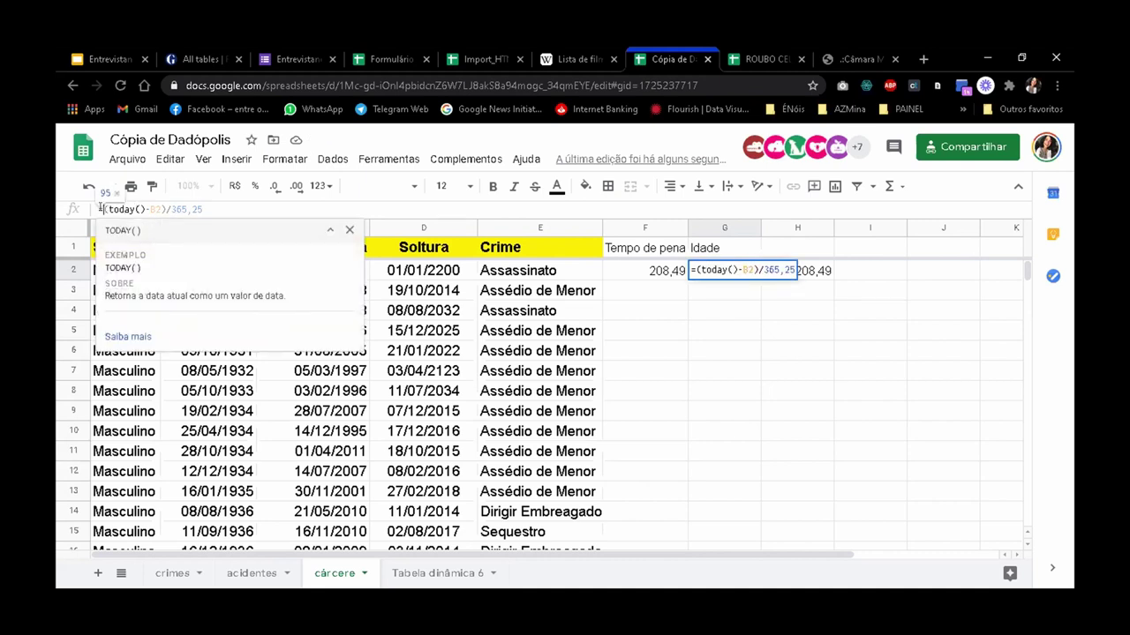
left_click_drag(101, 209, 144, 209)
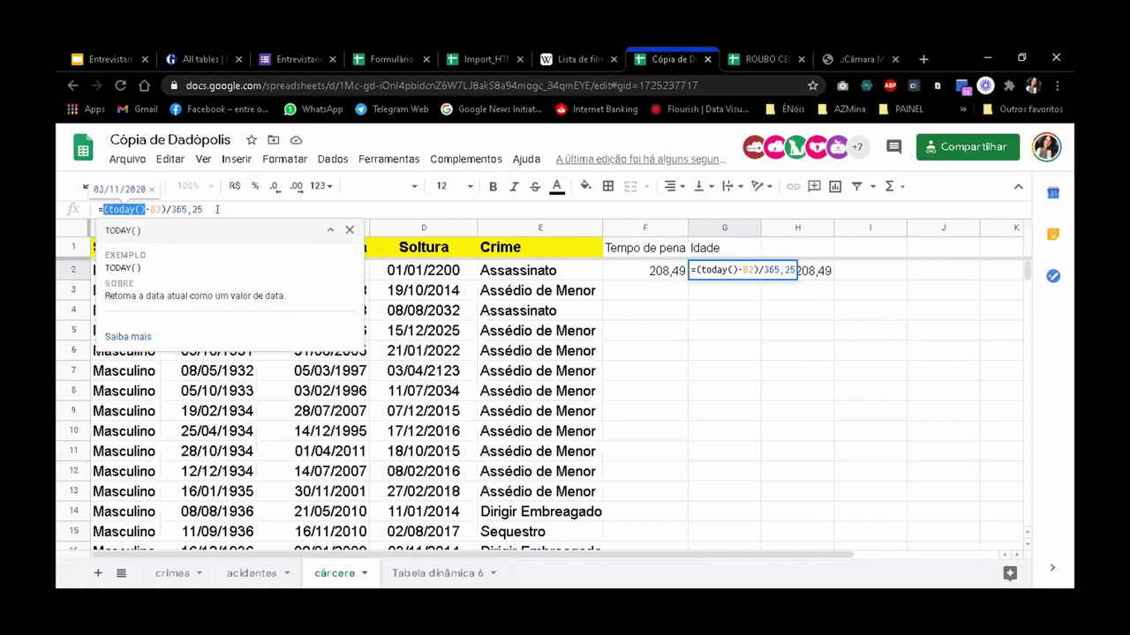
left_click(141, 209)
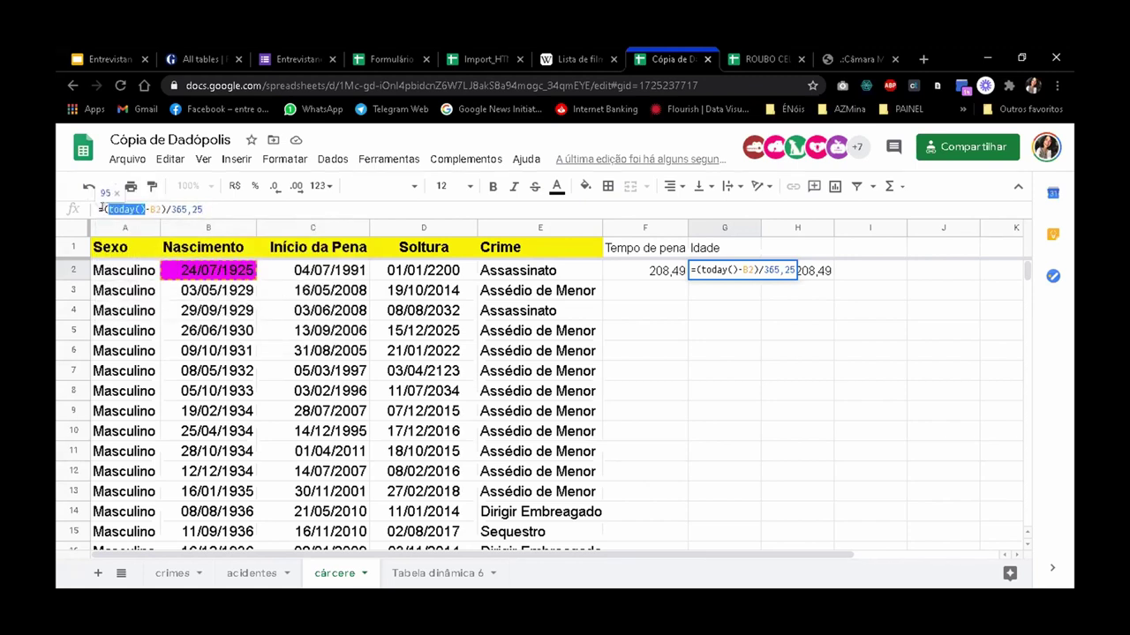
left_click(97, 209, "shift")
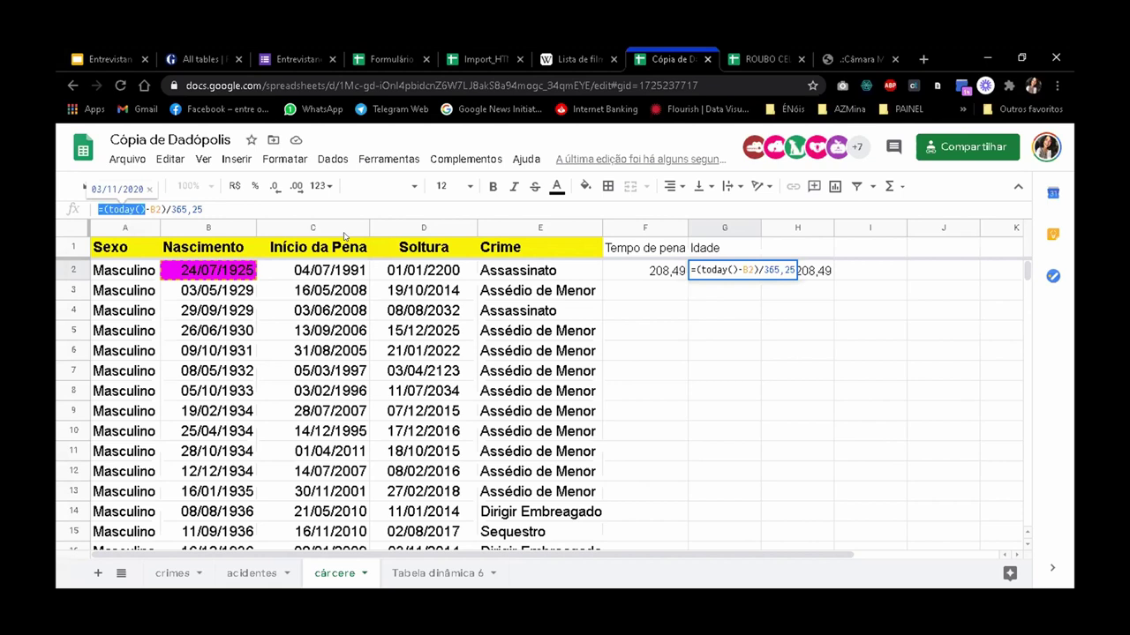
Try an age formula in I2 dividing today()-B2 by 365, then delete the wrong result
left_click(872, 275)
type("=")
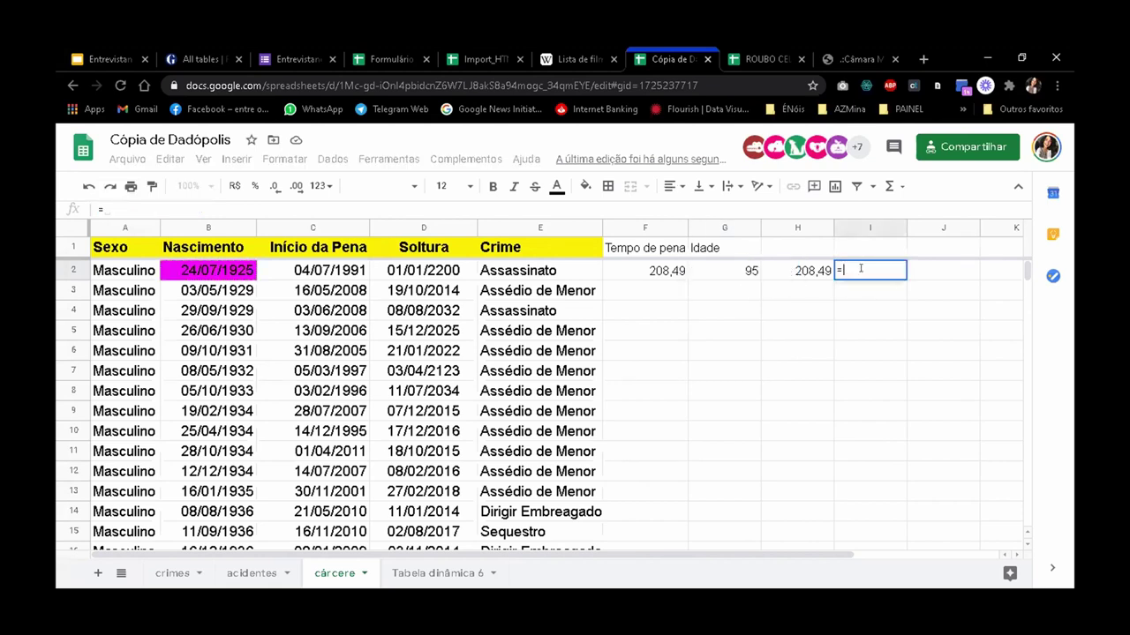
type("=(today()")
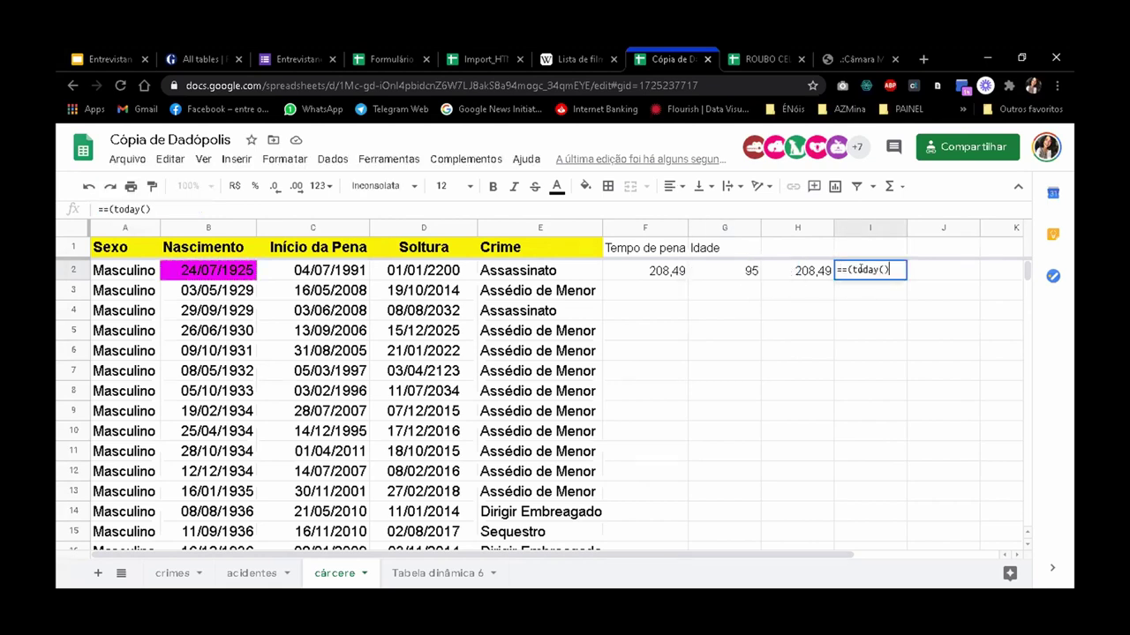
key("BackSpace")
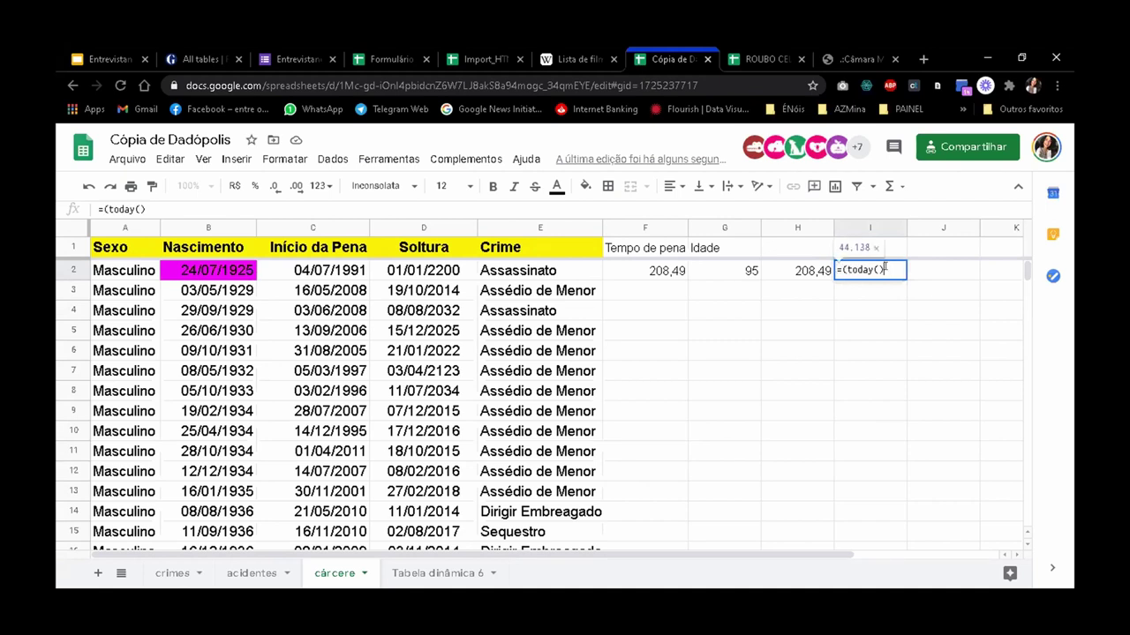
type("-")
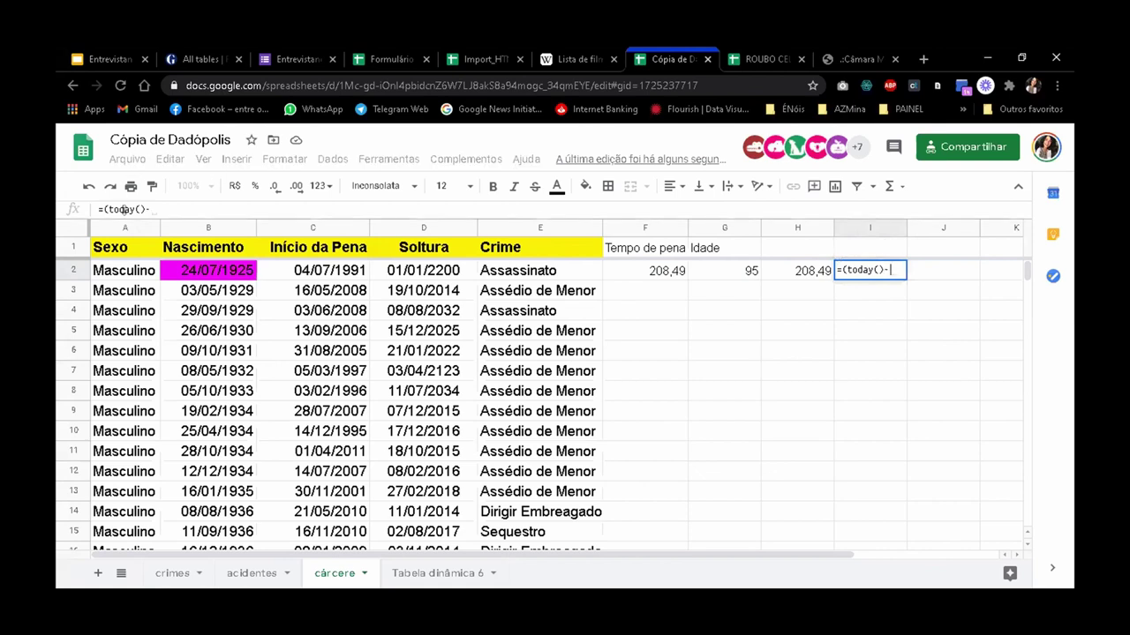
left_click(205, 270)
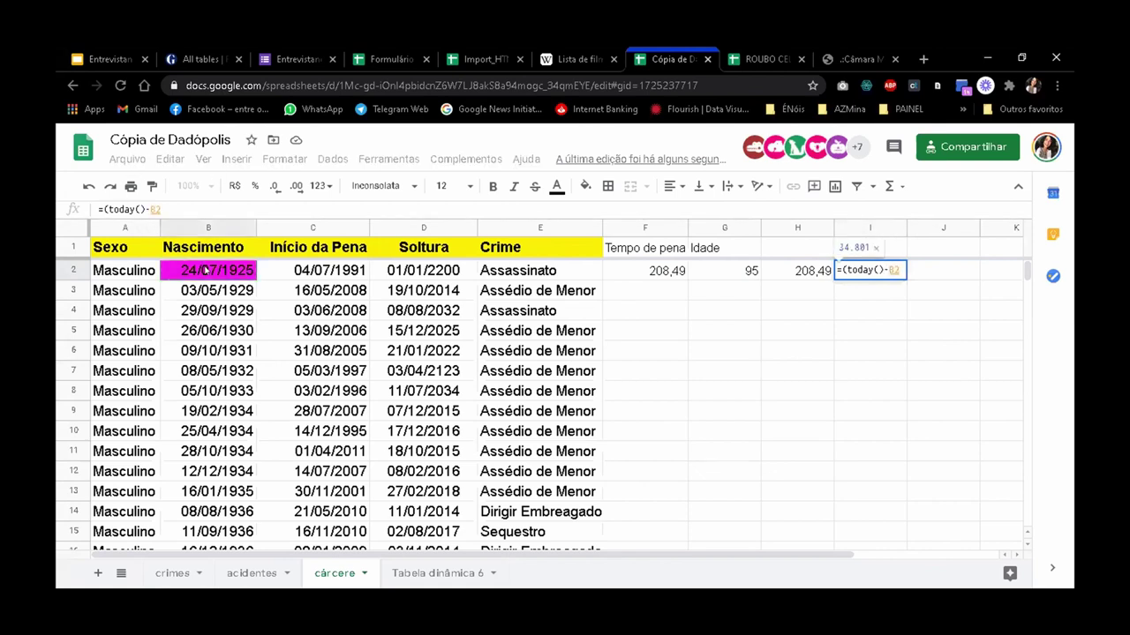
type("/")
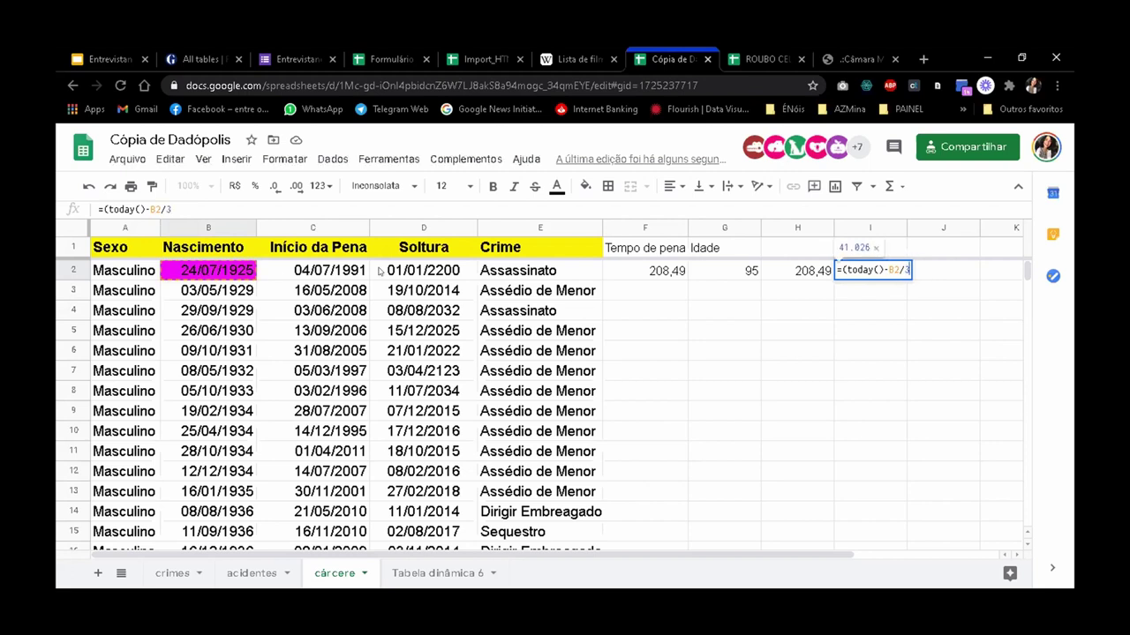
type("365")
type(")")
key("Return")
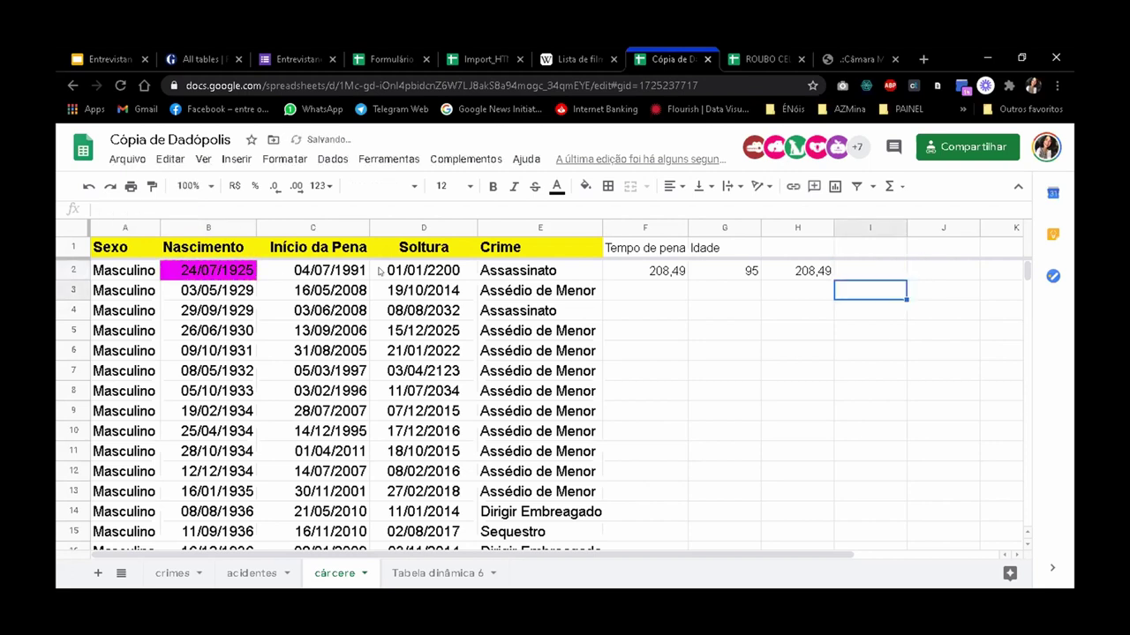
left_click(856, 270)
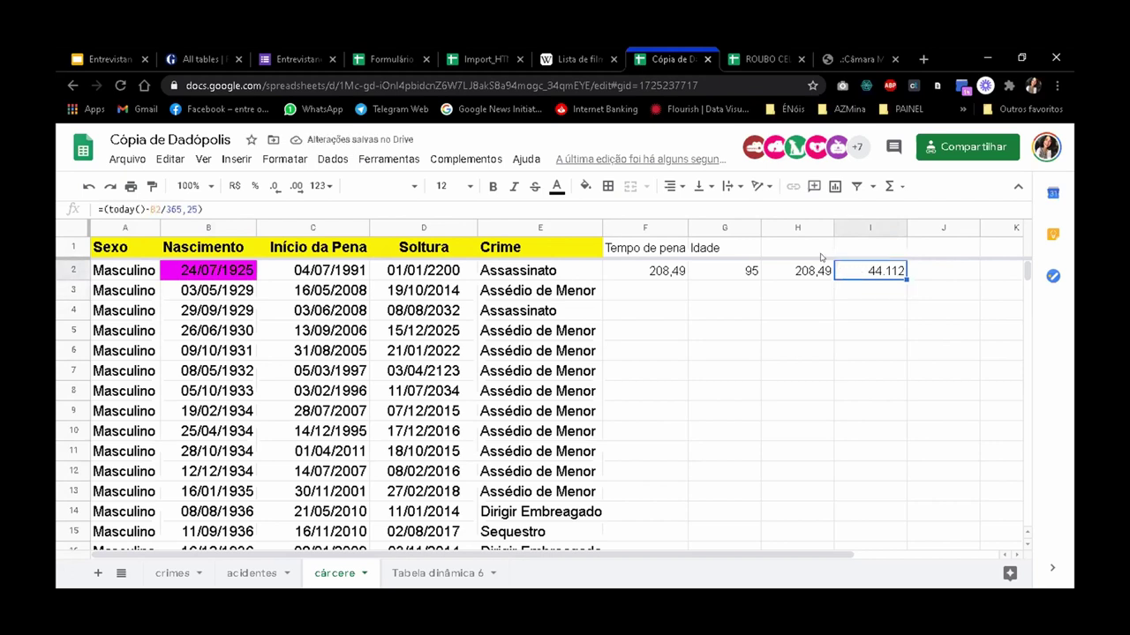
key("Delete")
Review the full working age formula in G2
left_click(727, 270)
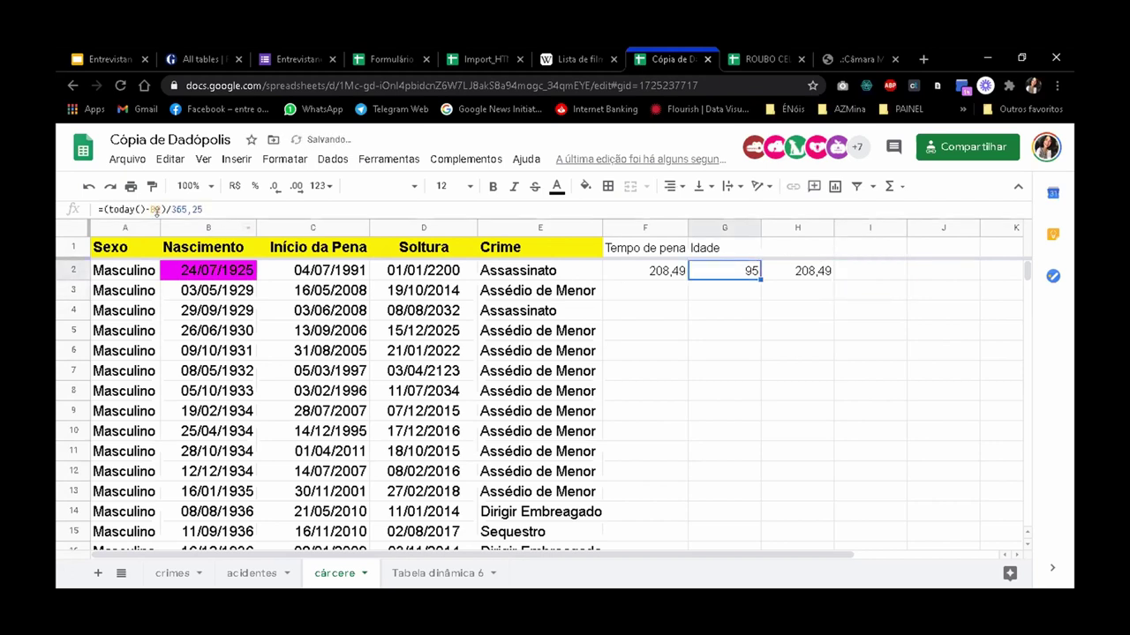
left_click(152, 209)
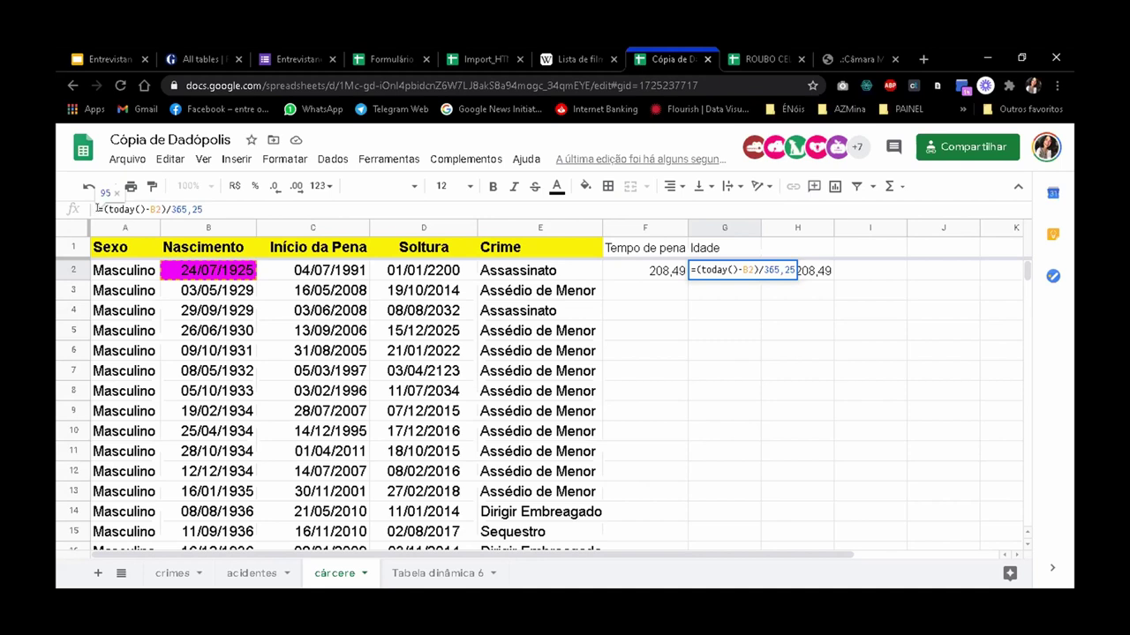
left_click_drag(98, 209, 200, 207)
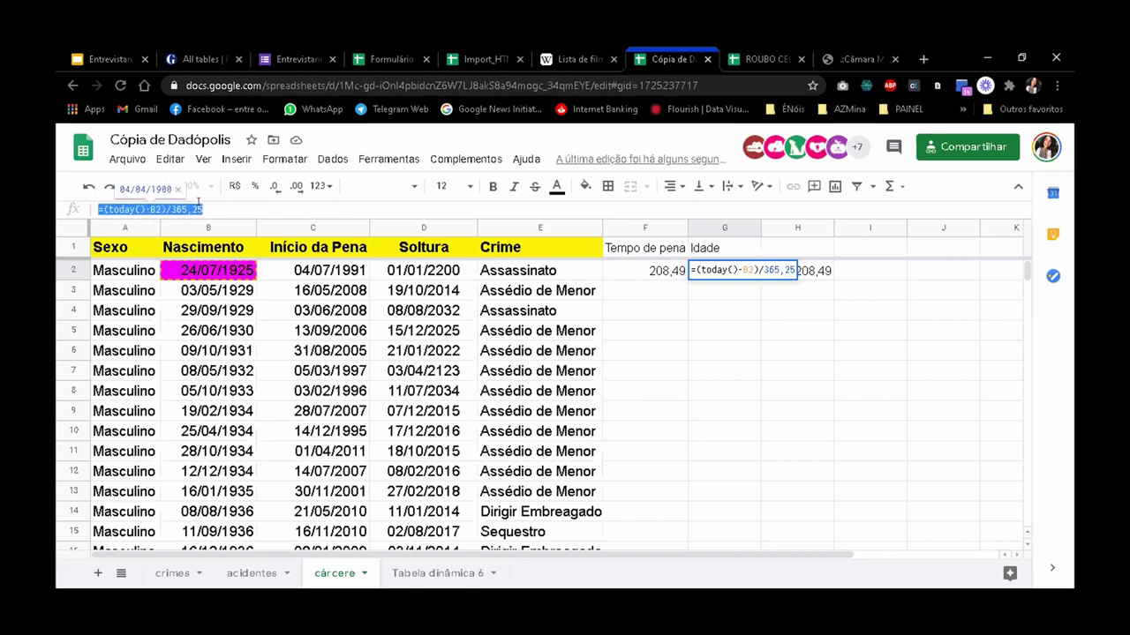
left_click(185, 209)
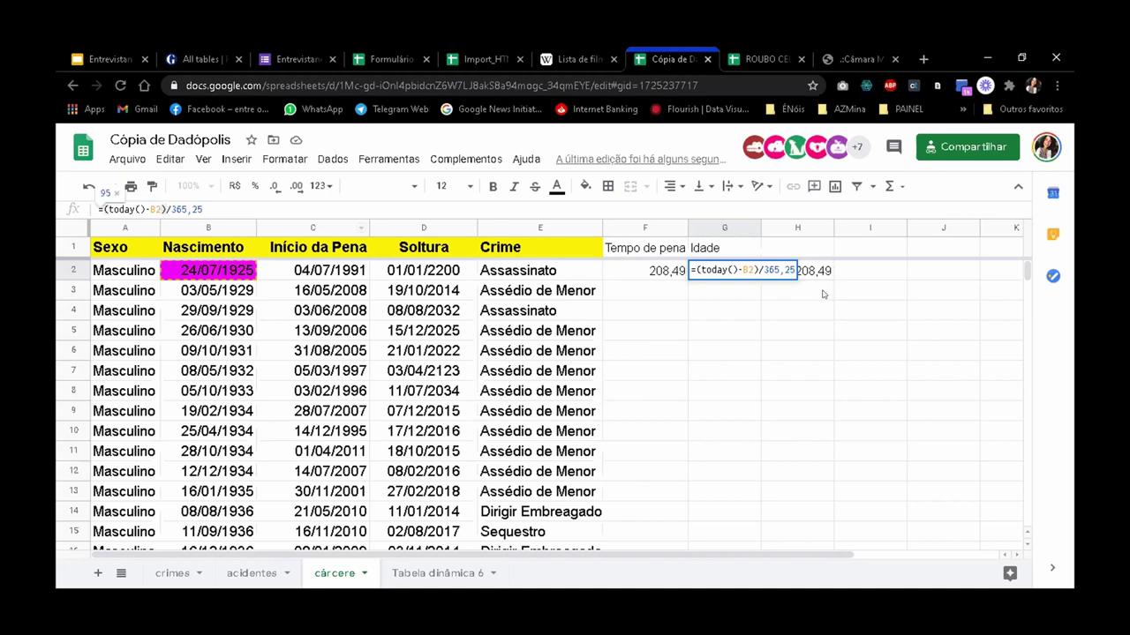
Enter =(today()-B2)/365,25 in I2, referencing the Nascimento date in B2
left_click(884, 273)
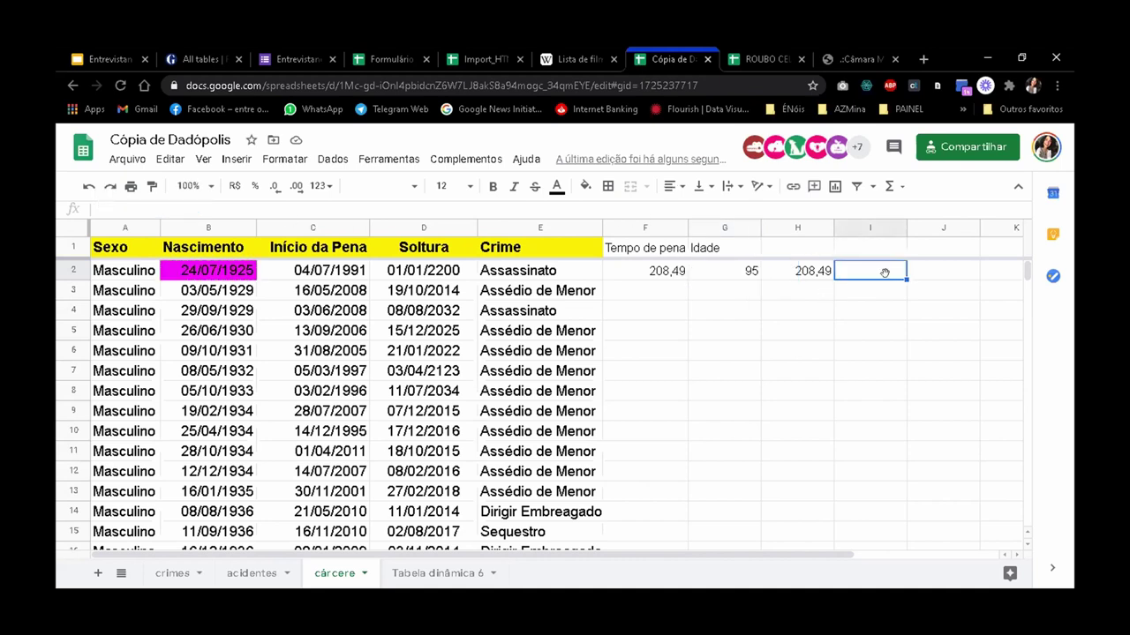
type("=")
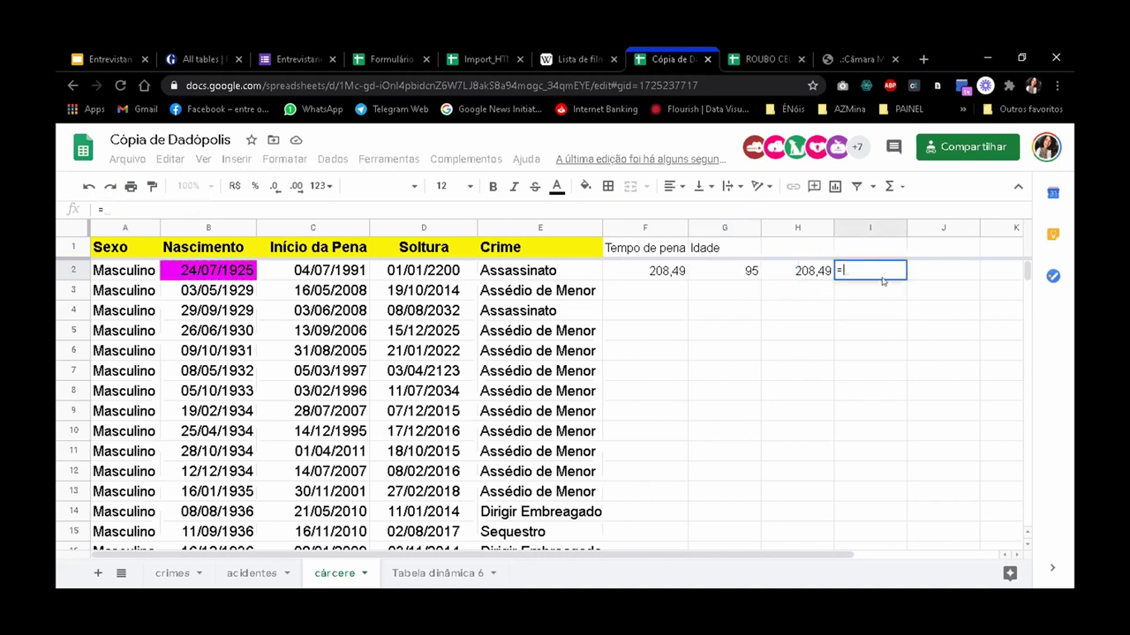
type("(today()")
left_click(839, 269)
type("=")
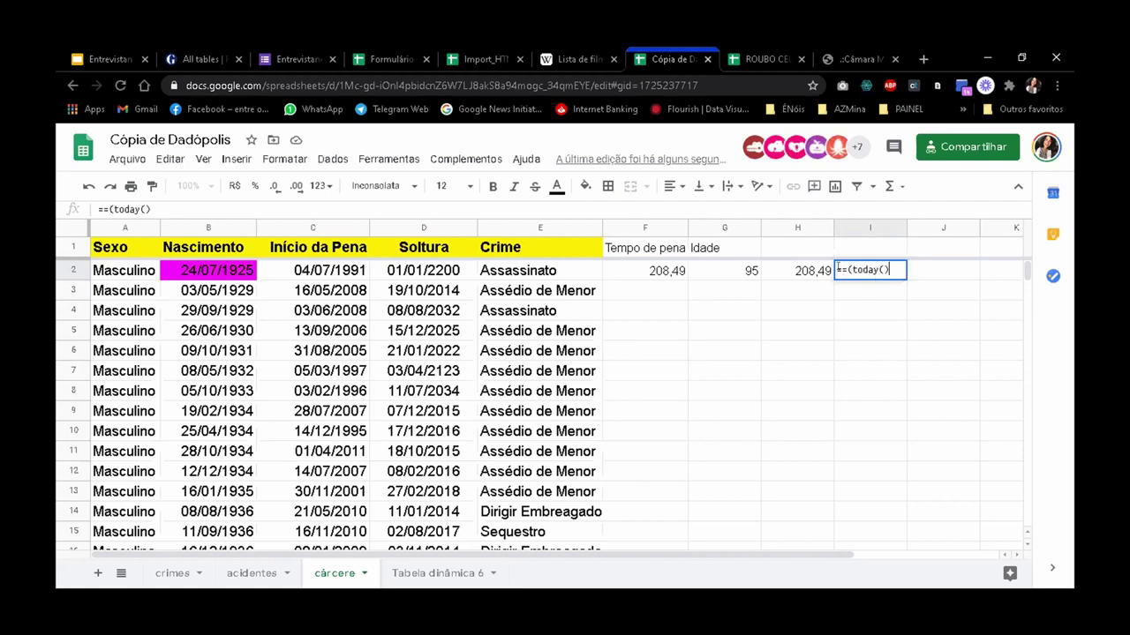
key("BackSpace")
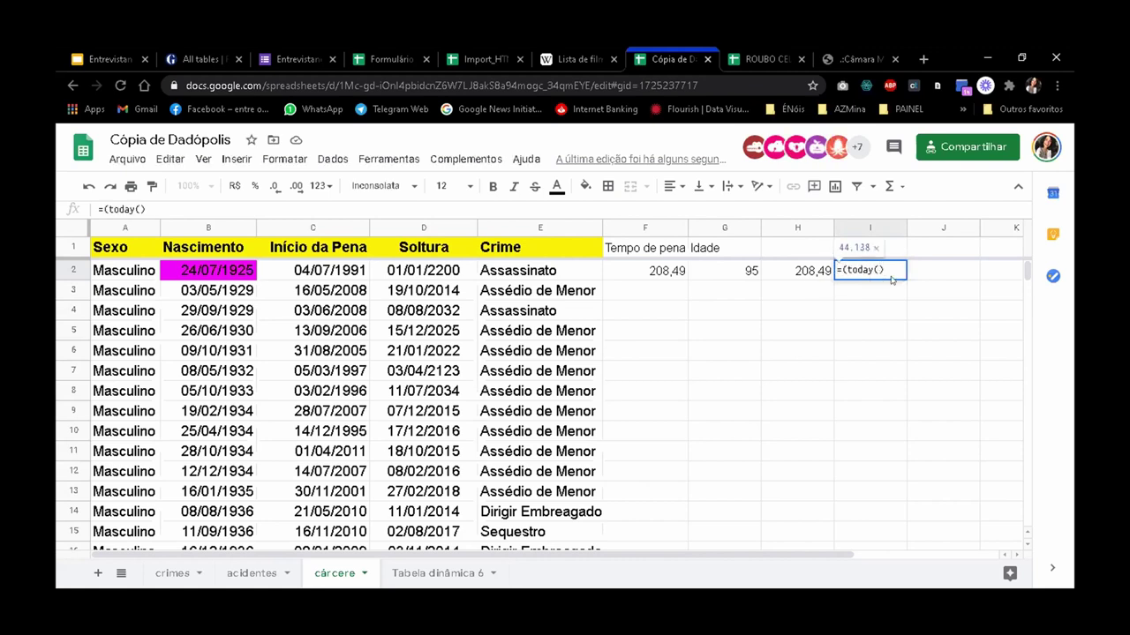
type("-")
left_click(213, 272)
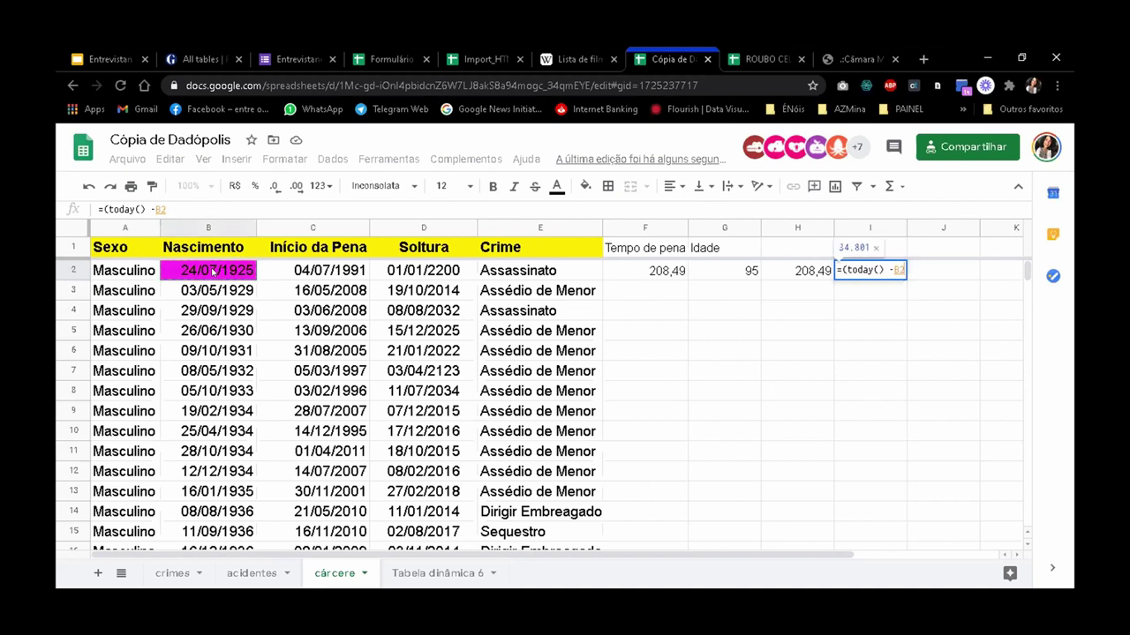
type(")/")
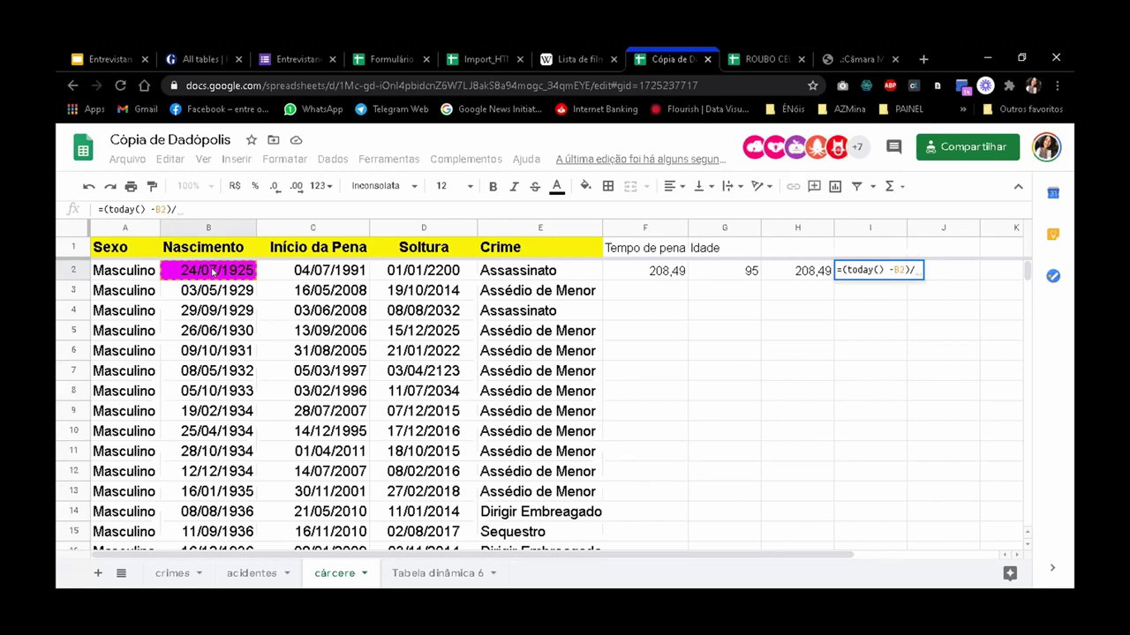
type("365,25")
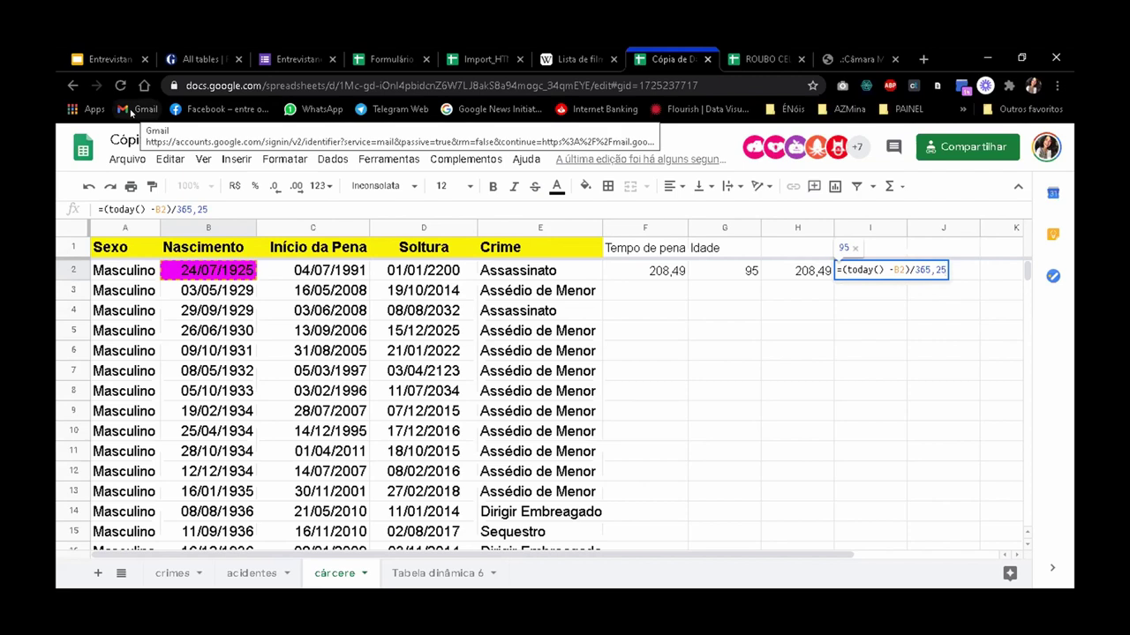
key("Return")
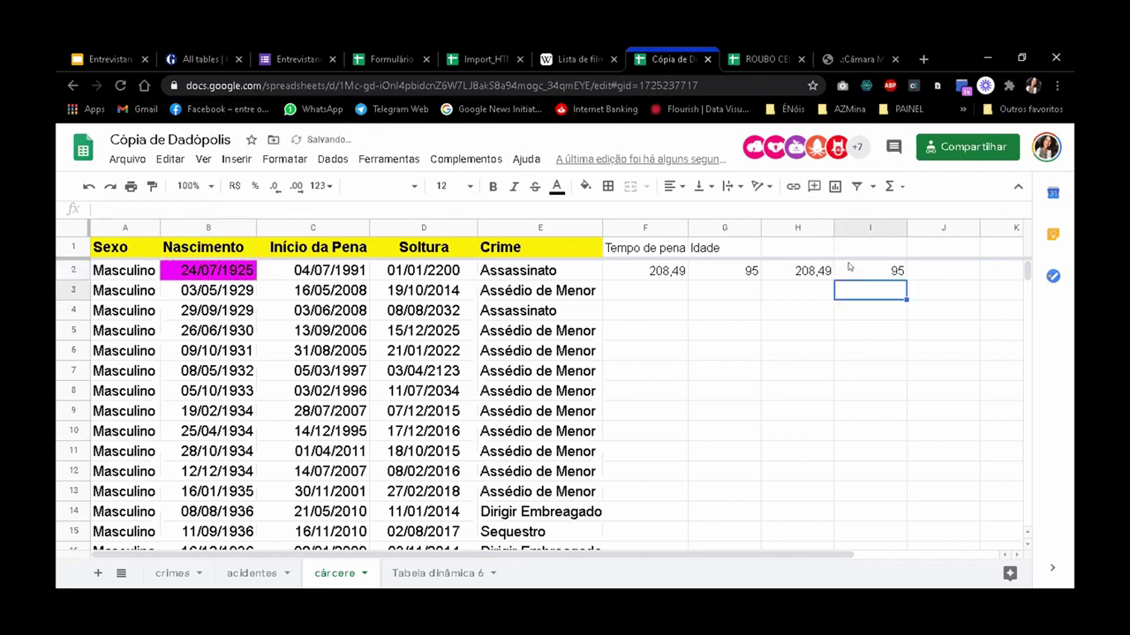
Recheck I2's formula, which now shows an age of 95
left_click(852, 270)
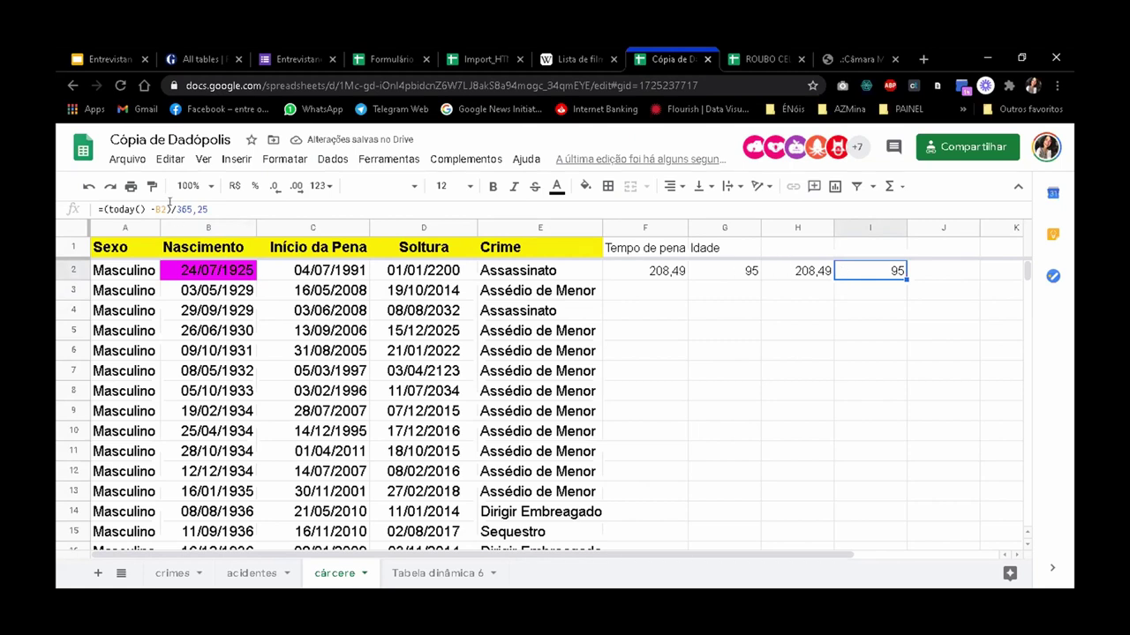
left_click(169, 203)
left_click(868, 313)
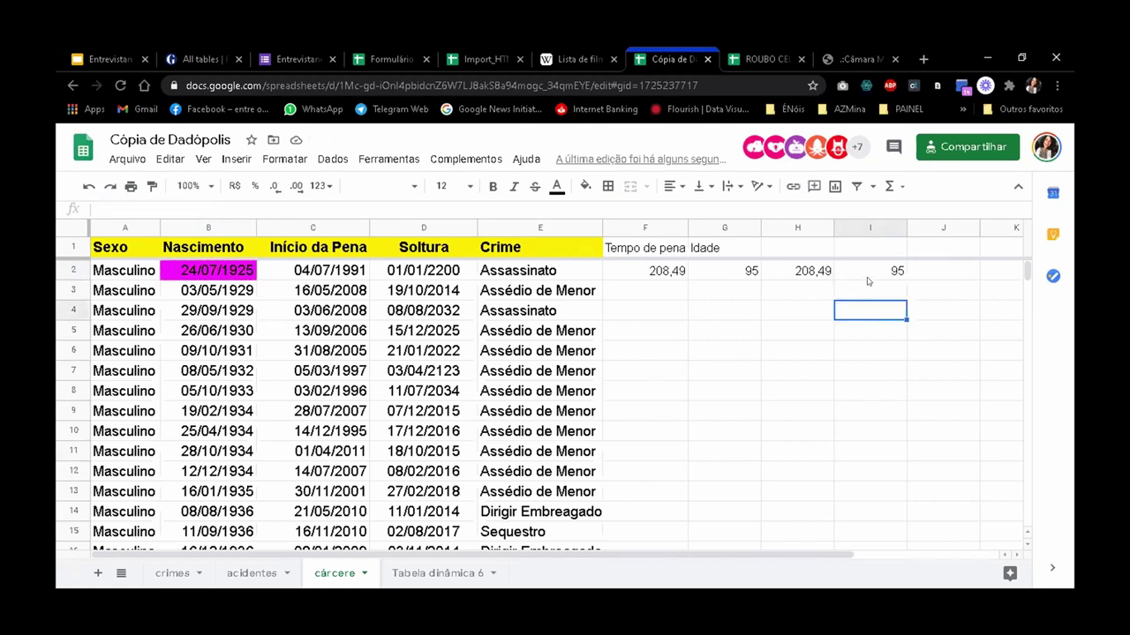
left_click(868, 275)
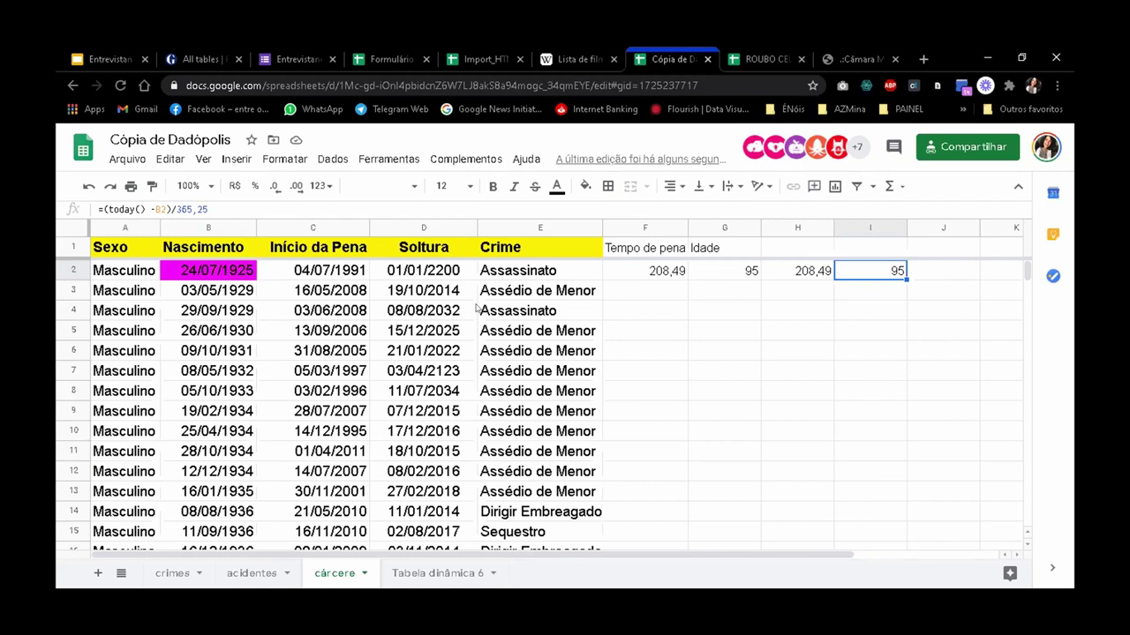
left_click(872, 284)
Fill I2's age formula down to I9 (95 to 87), then return to the crimes sheet
left_click(871, 268)
left_click_drag(906, 280, 901, 415)
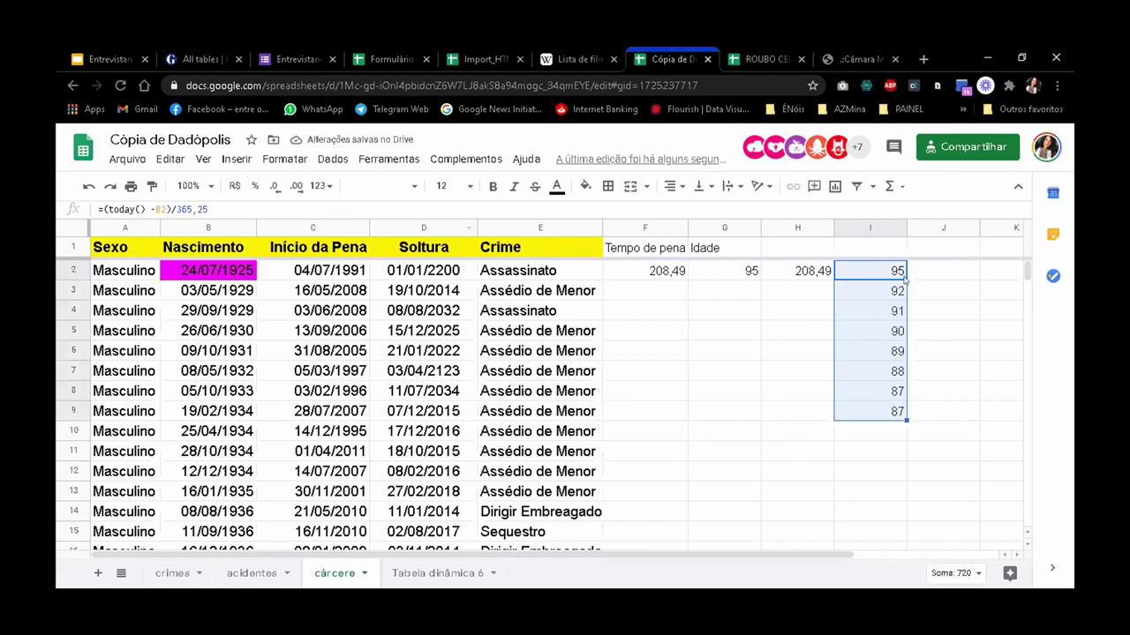
left_click(870, 270)
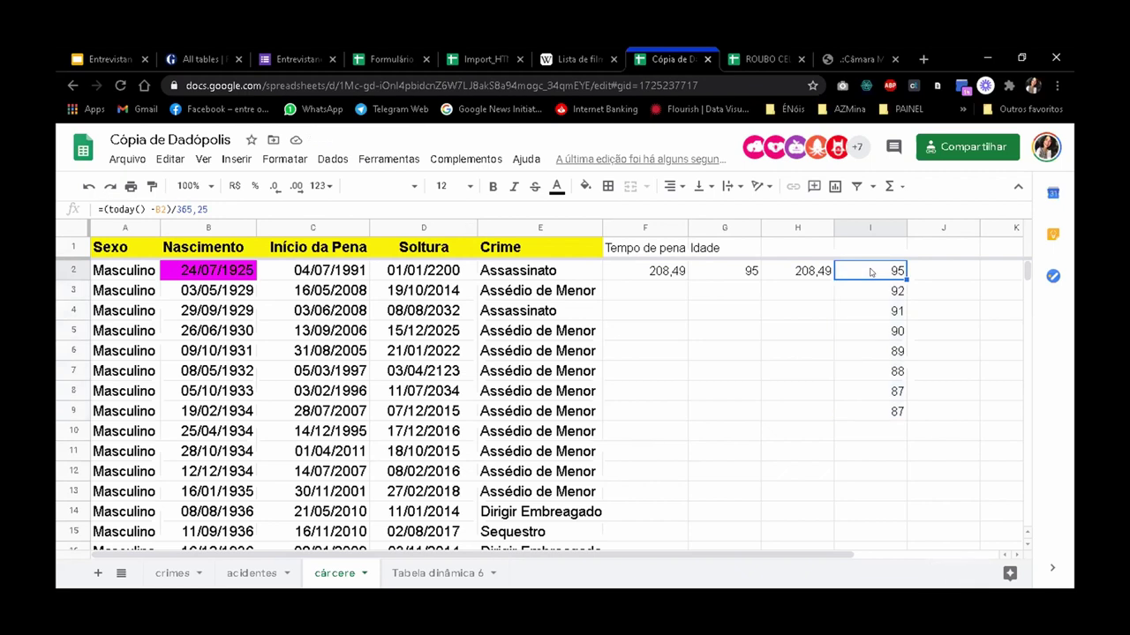
right_click(870, 270)
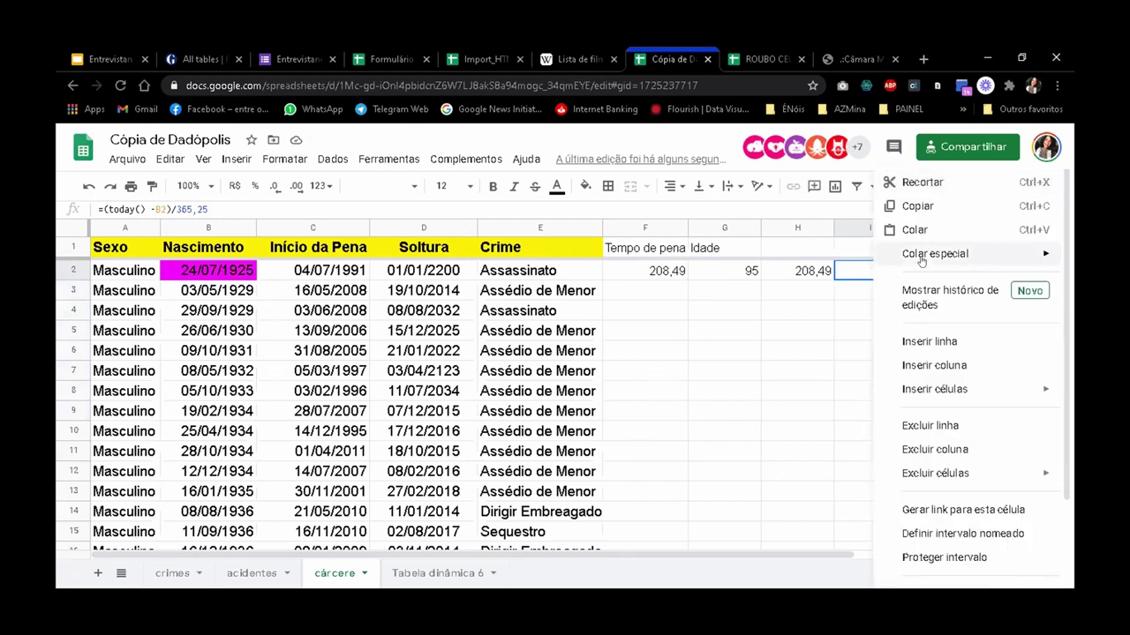
left_click(704, 503)
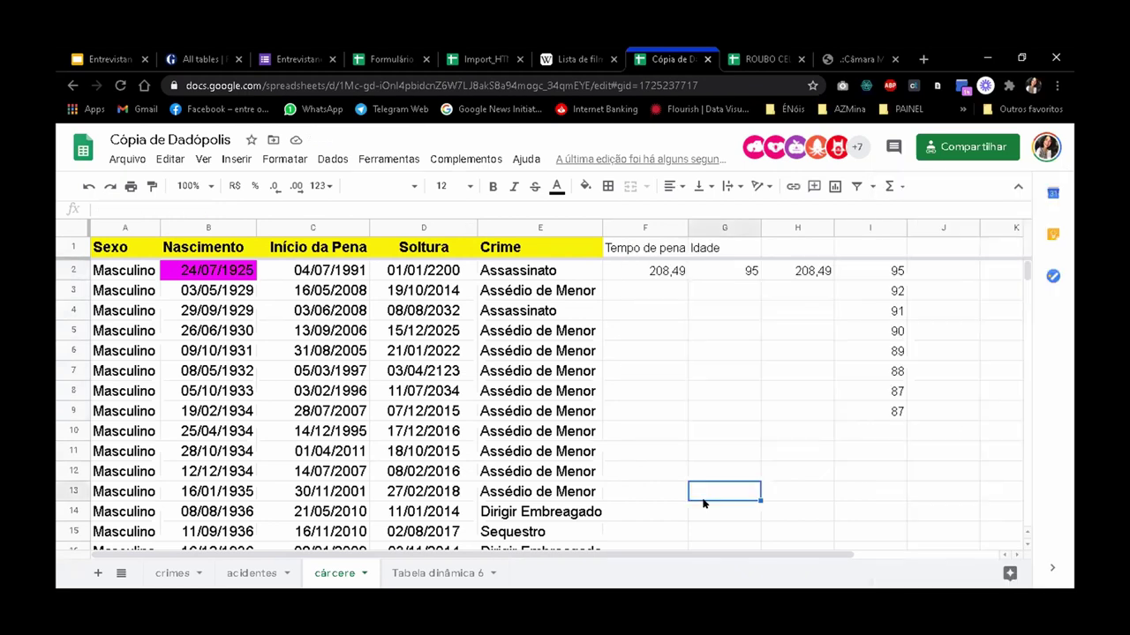
left_click(422, 571)
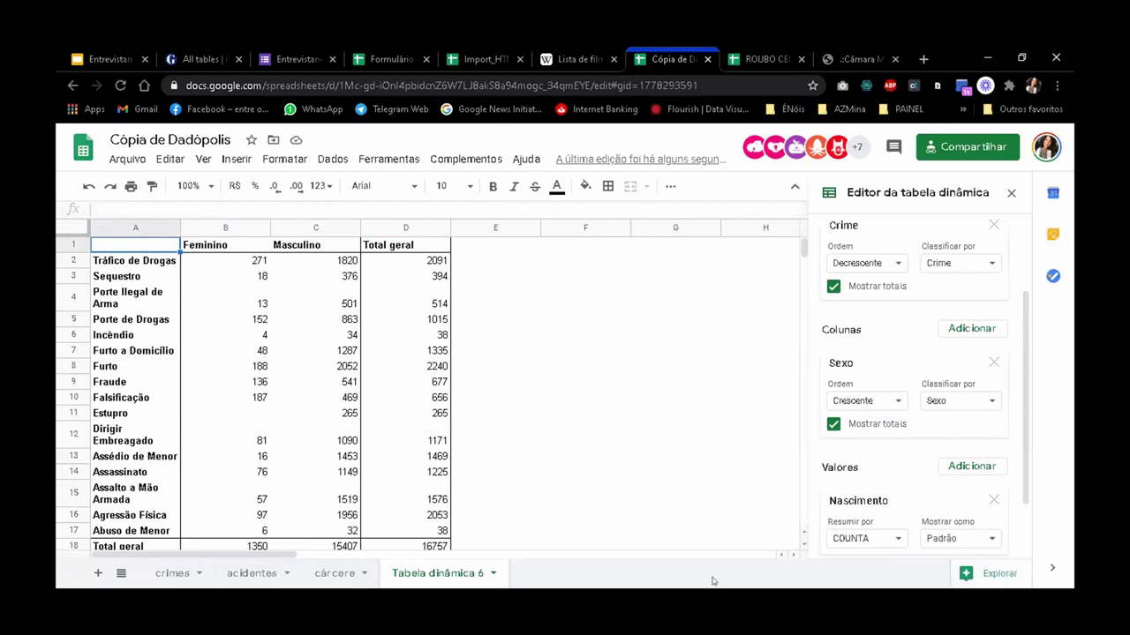
left_click(172, 573)
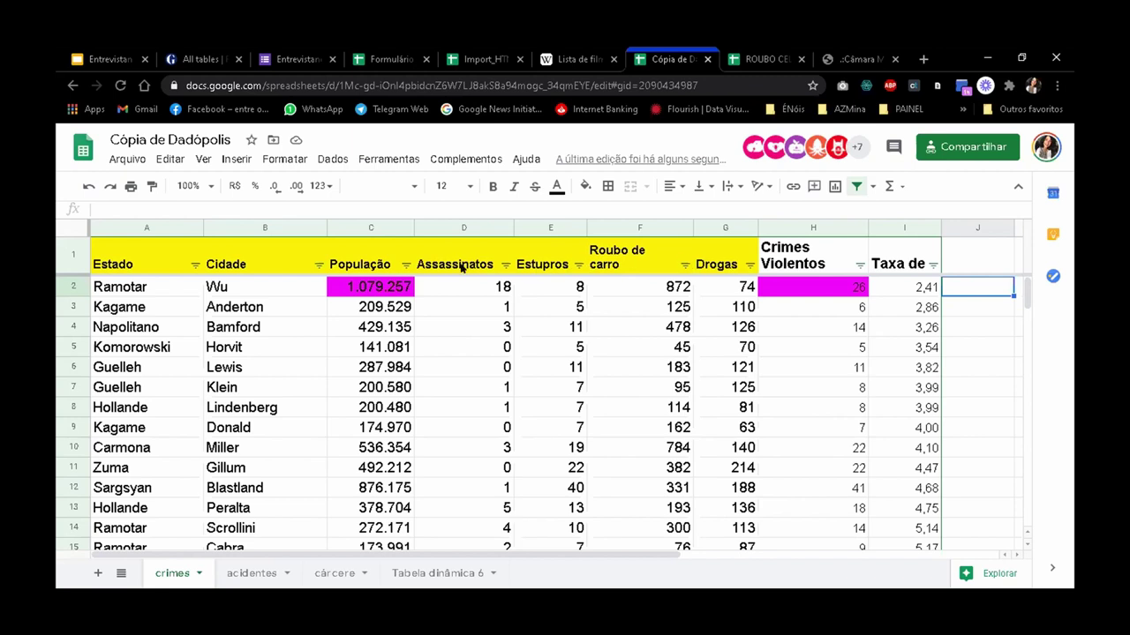
Select the whole crimes sheet and create a pivot table on a new sheet, Tabela dinâmica 9
left_click(456, 262)
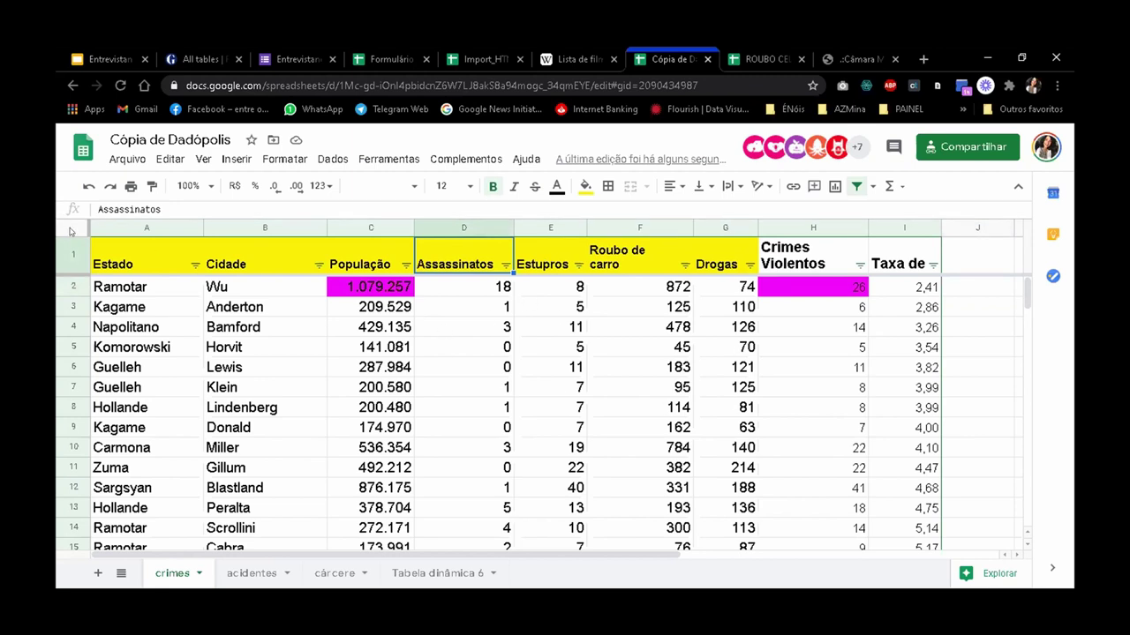
left_click(71, 231)
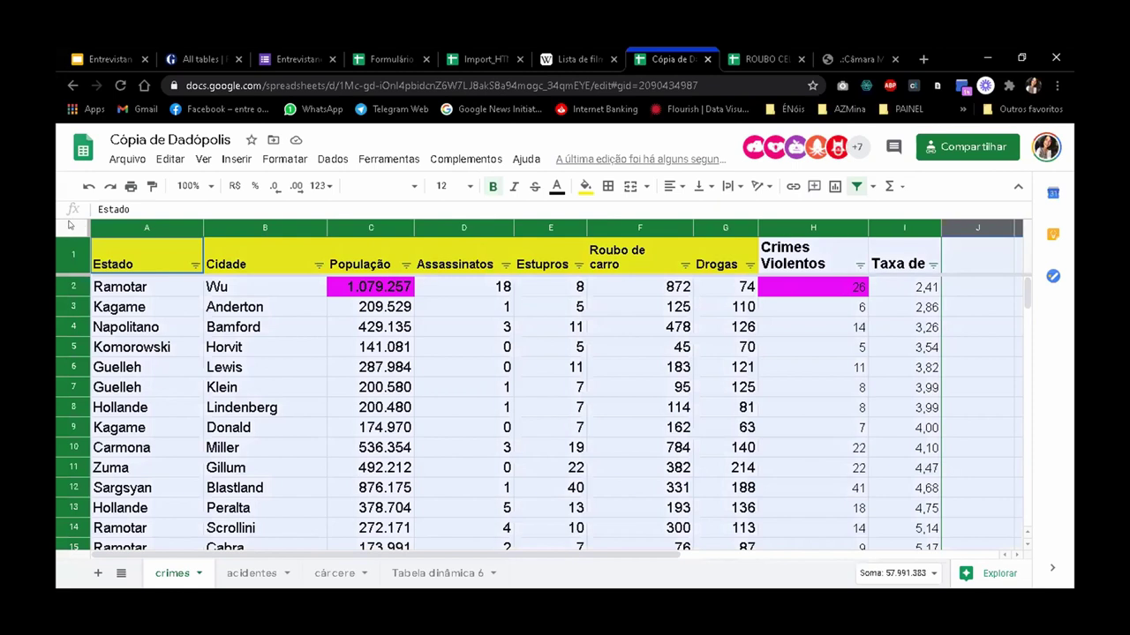
left_click(334, 161)
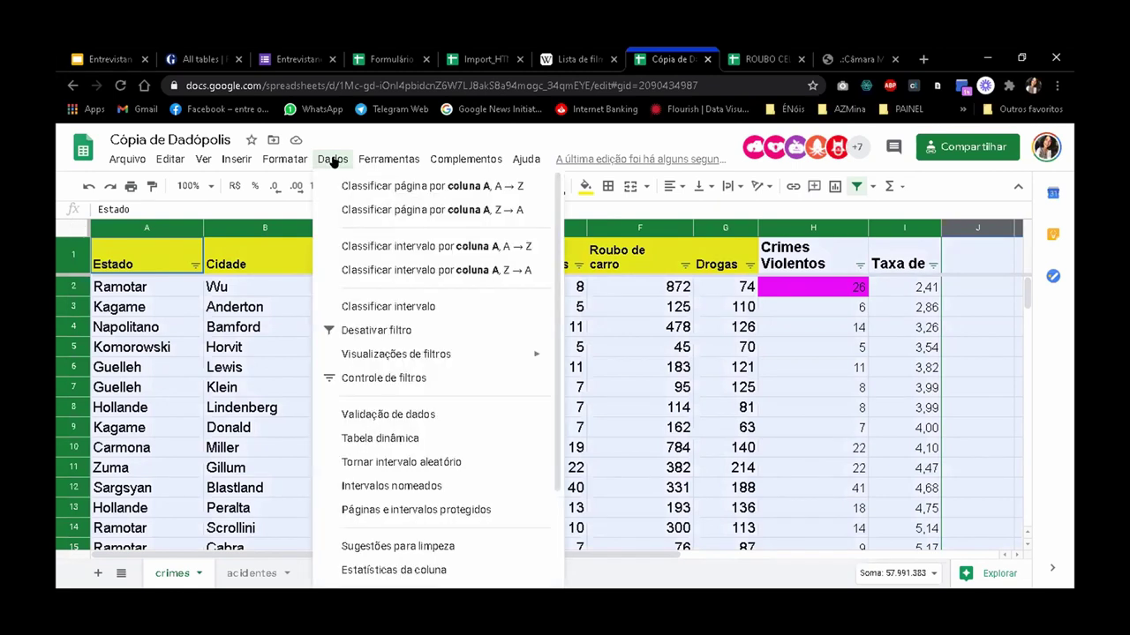
left_click(397, 439)
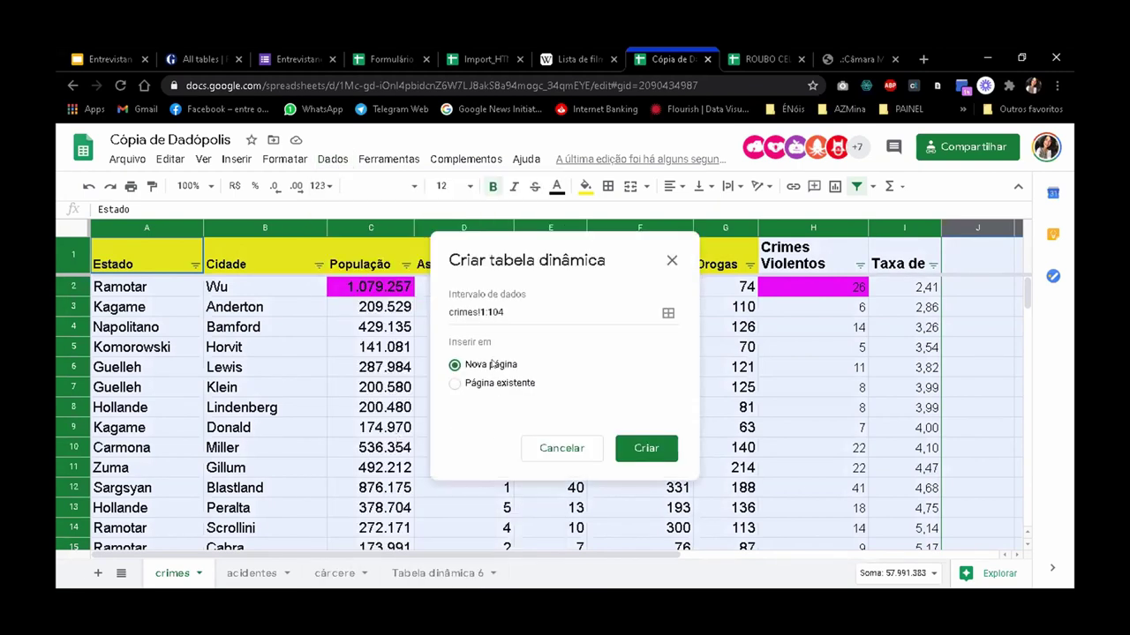
left_click(649, 449)
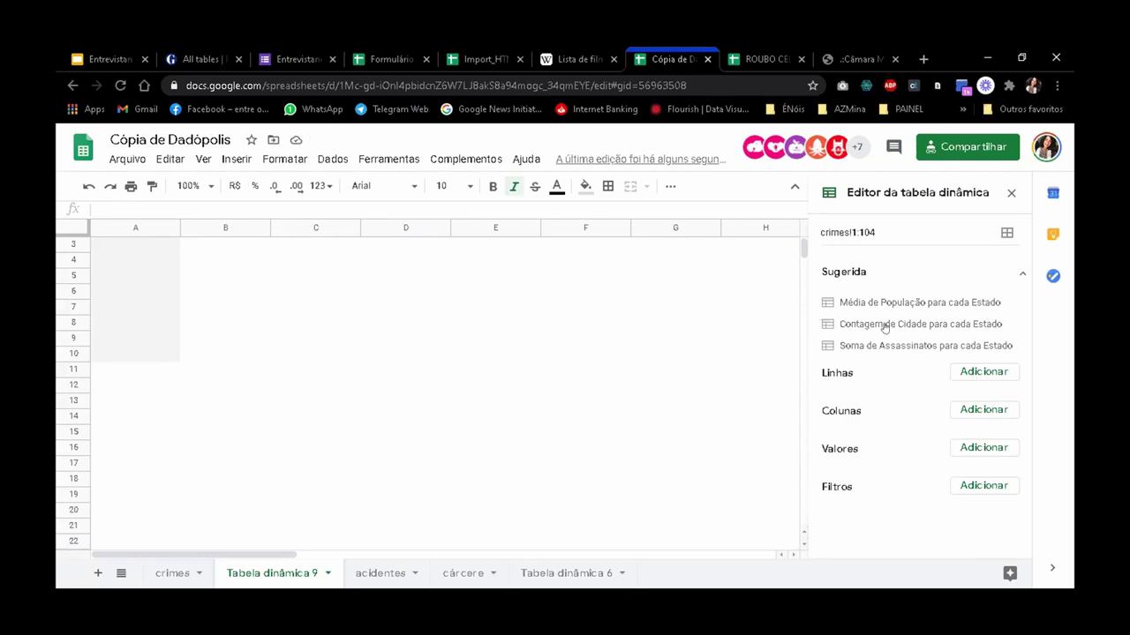
Try Assassinatos and then the violent crime rate as pivot rows, removing each
left_click(969, 374)
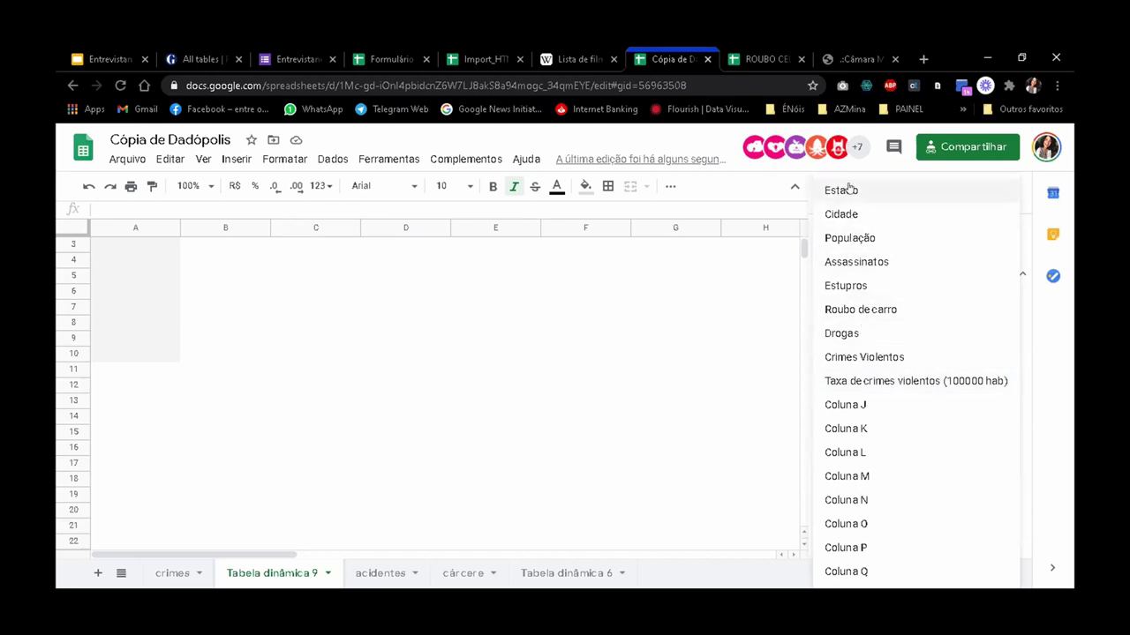
left_click(858, 261)
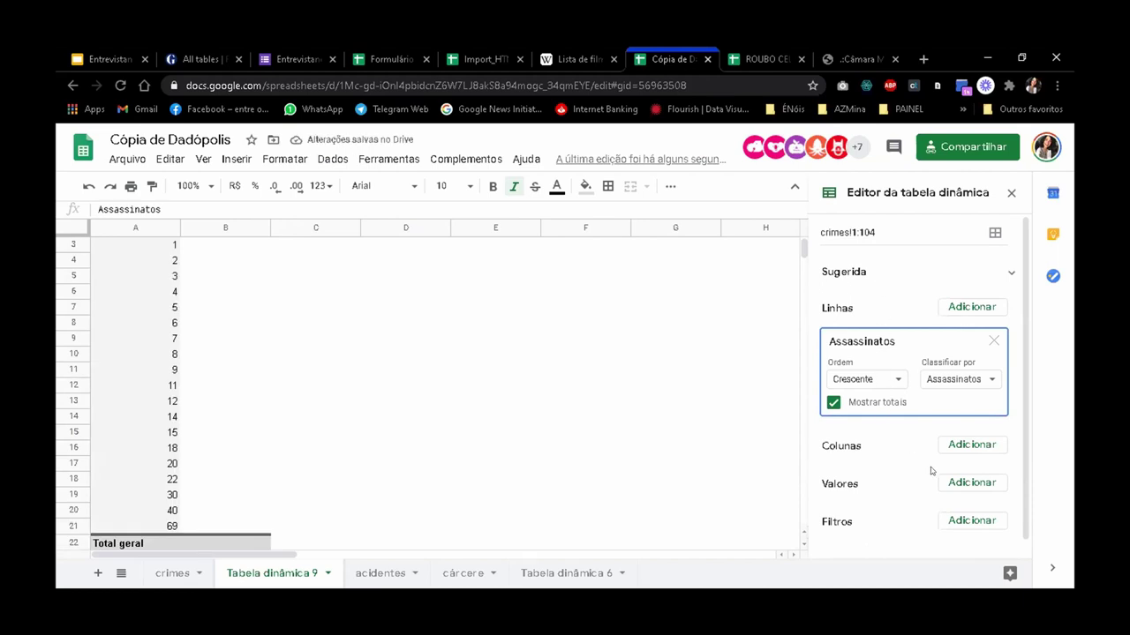
scroll(976, 446, "down", 1)
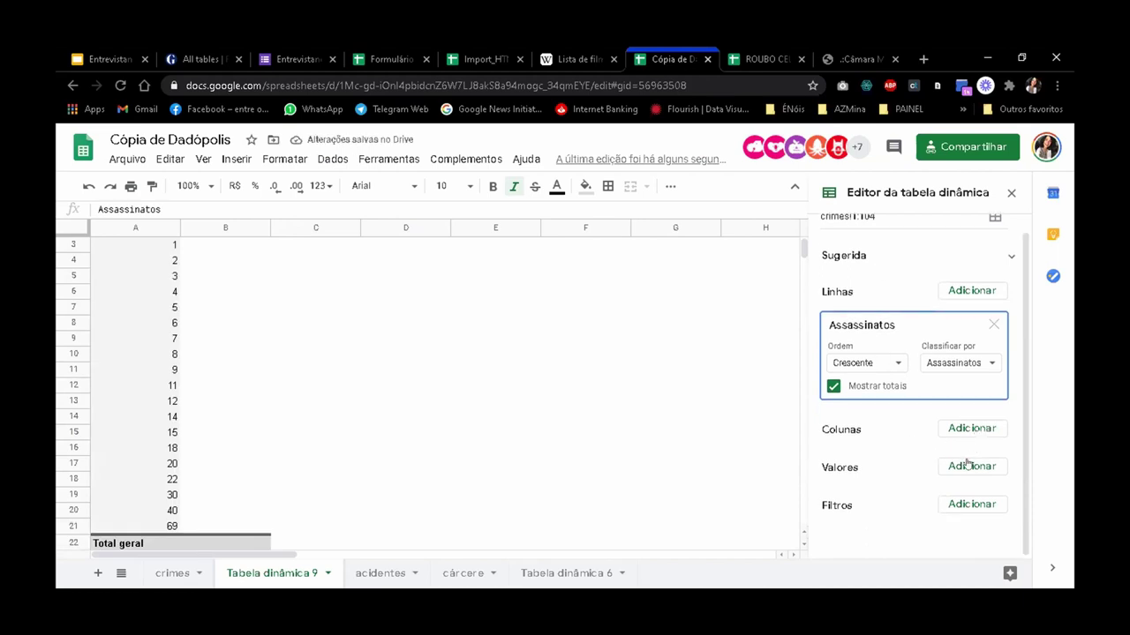
left_click(995, 327)
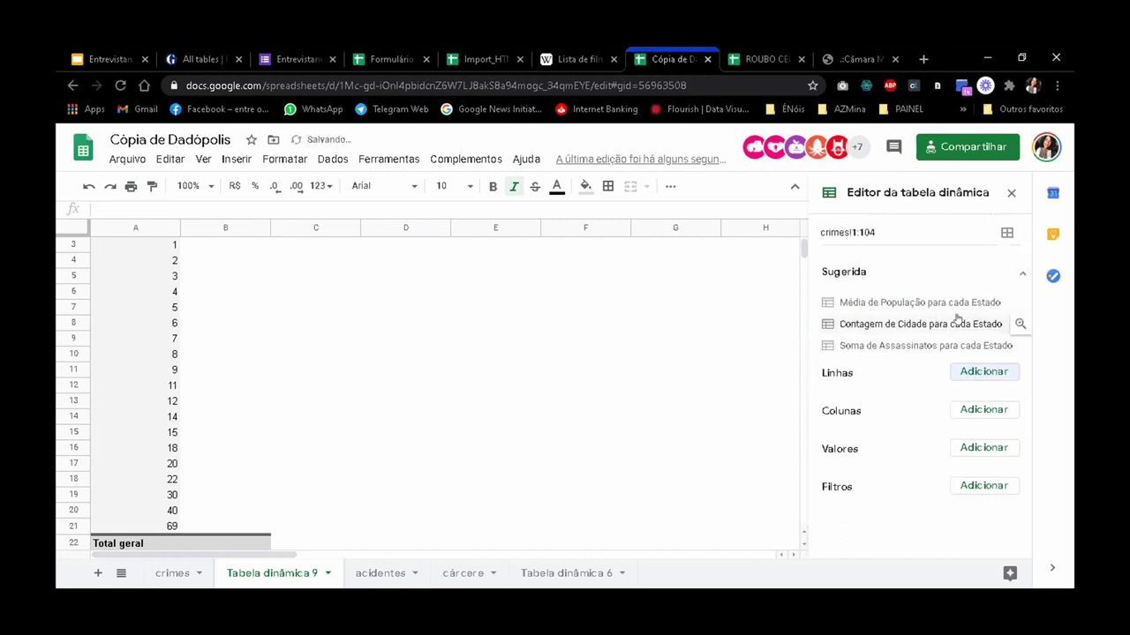
left_click(971, 371)
left_click(883, 316)
left_click(994, 341)
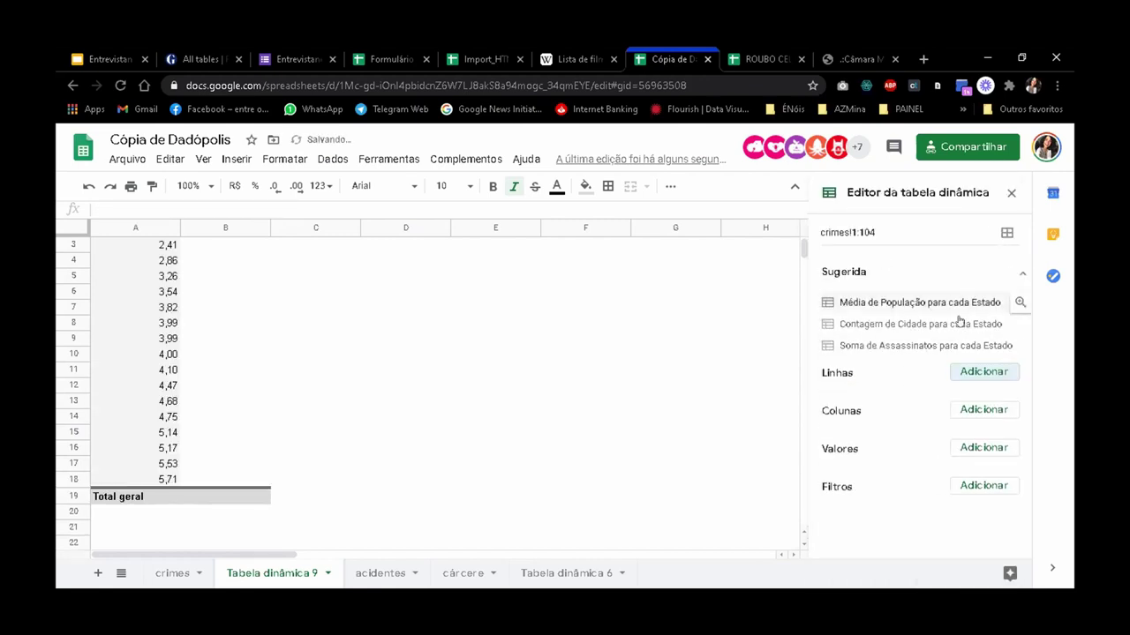
Group the pivot rows by Cidade, listed alphabetically from Alfter
left_click(968, 371)
left_click(847, 215)
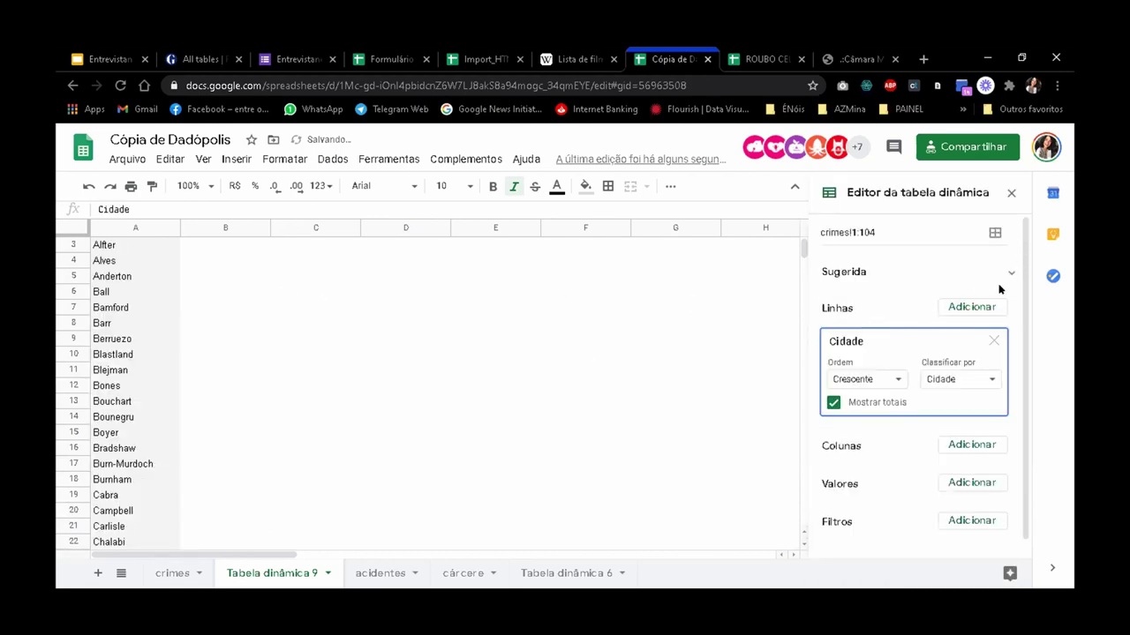
scroll(991, 281, "down", 1)
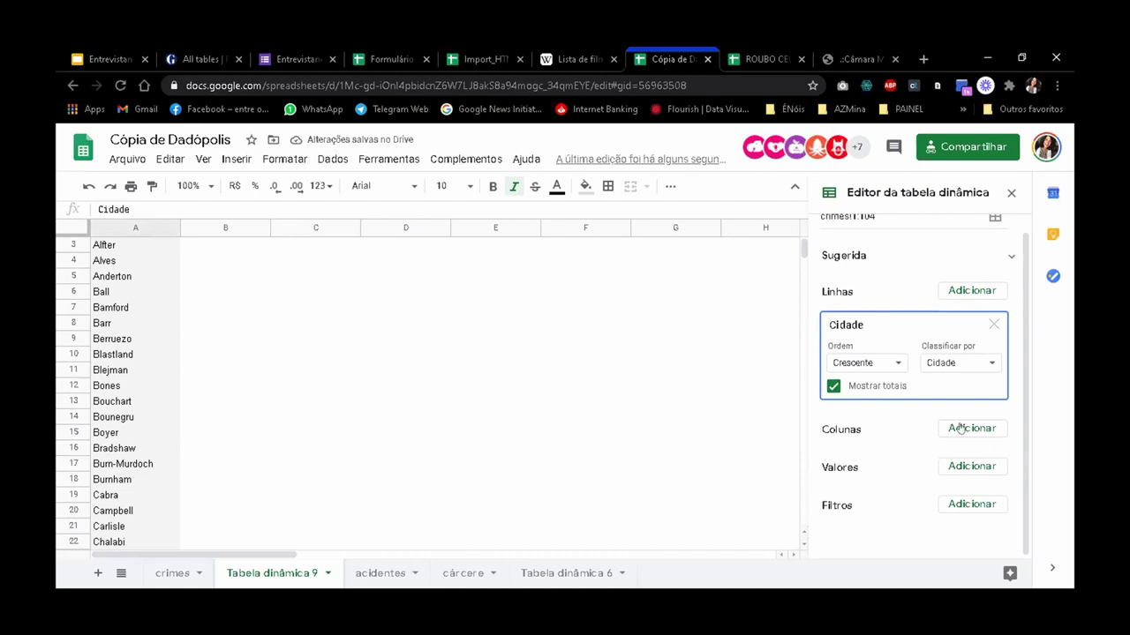
left_click(966, 431)
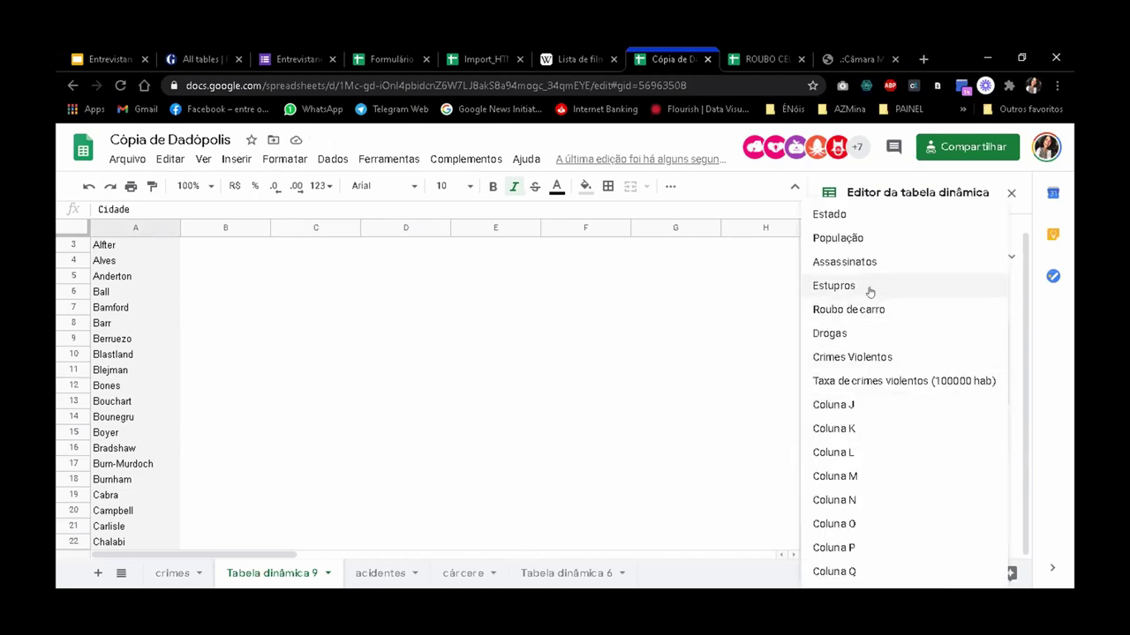
Try População as pivot columns, remove it, then add it as a second row grouping
left_click(863, 240)
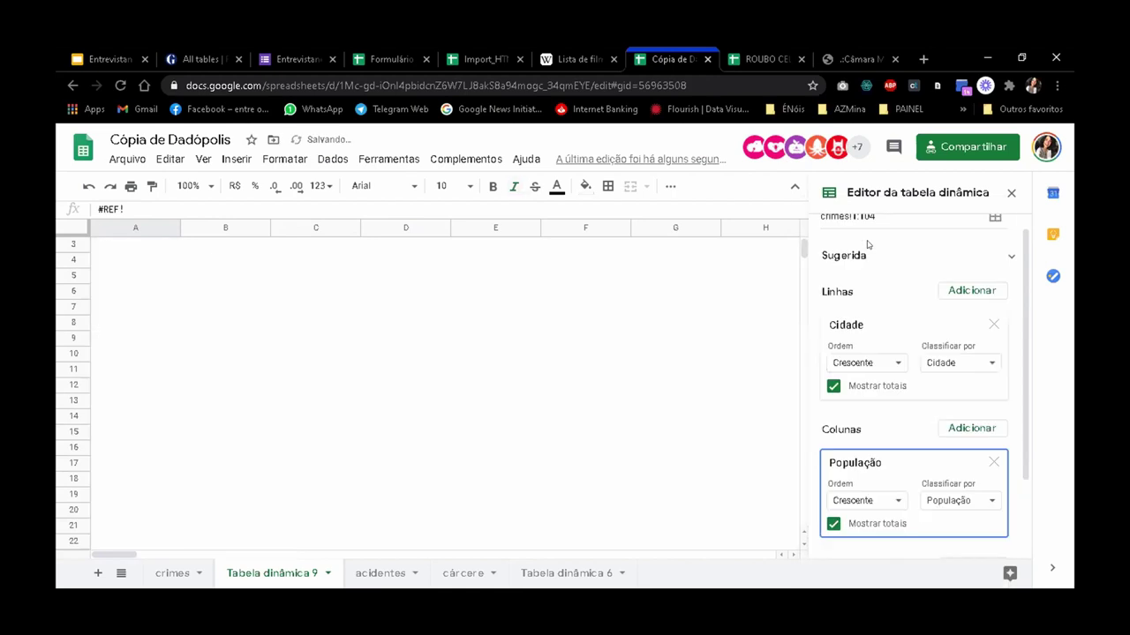
left_click(993, 462)
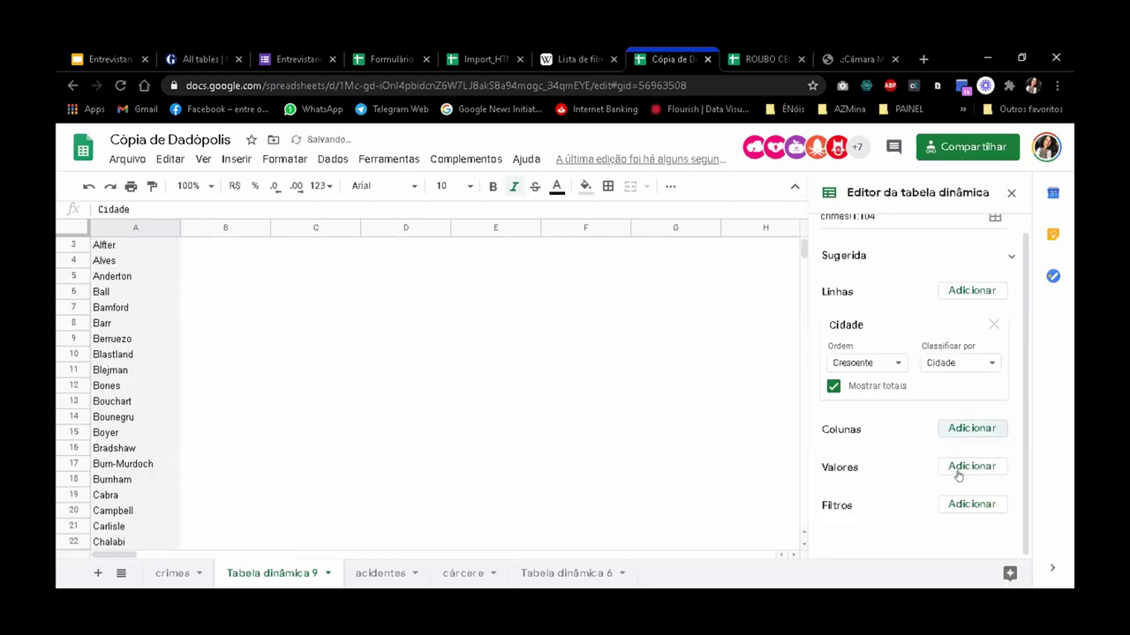
left_click(969, 291)
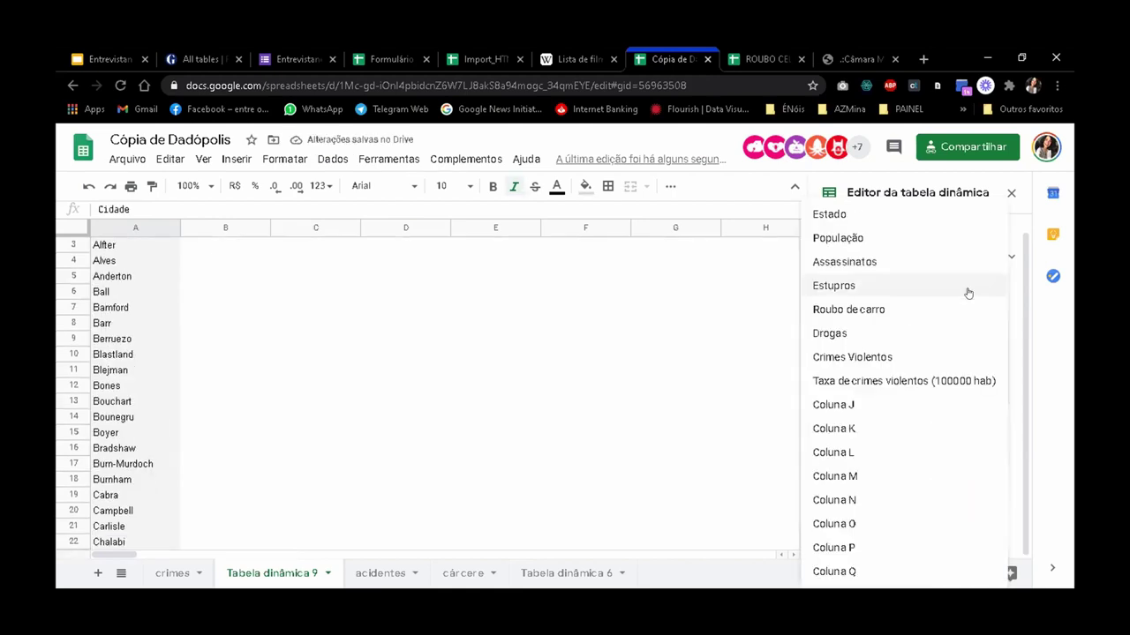
left_click(894, 241)
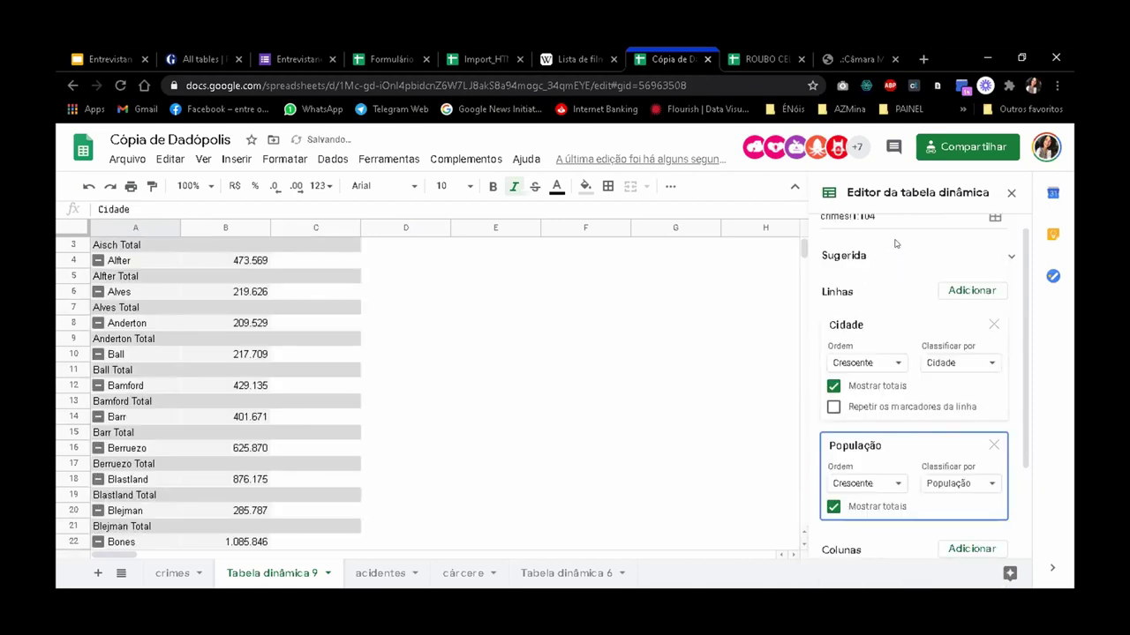
Untick Mostrar totais for both the Cidade and População row groups
scroll(288, 292, "up", 1)
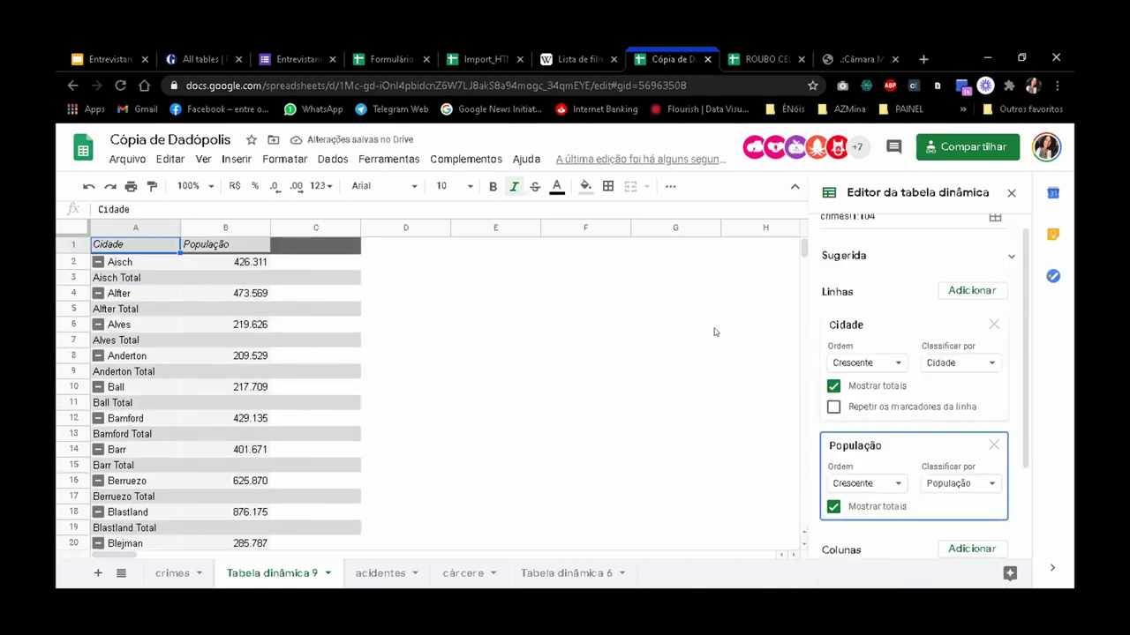
left_click(833, 387)
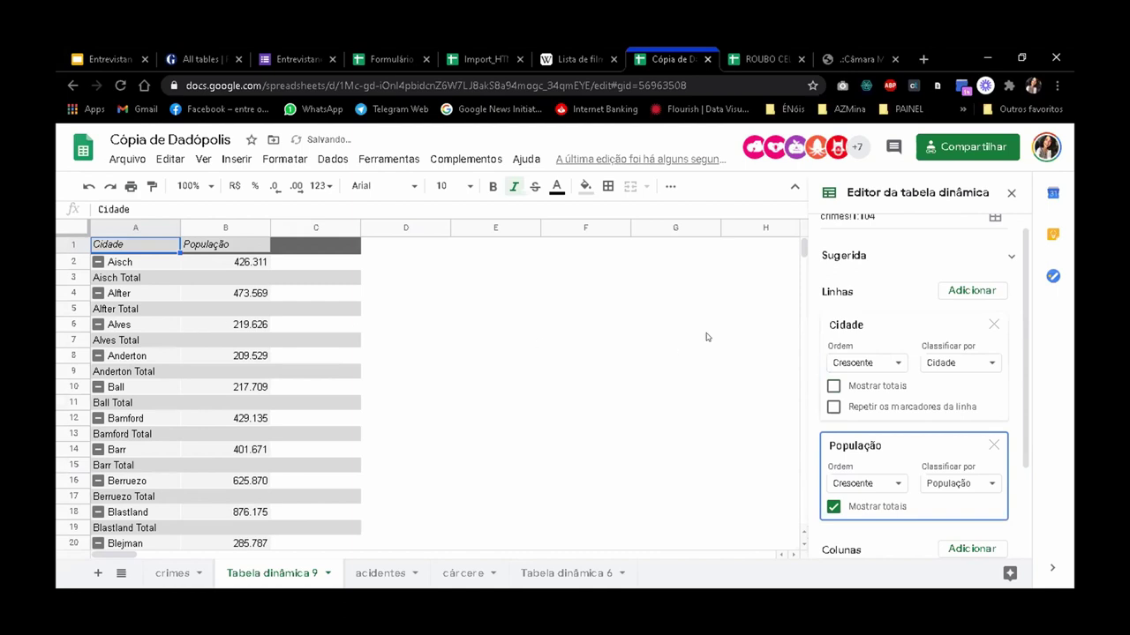
left_click(833, 507)
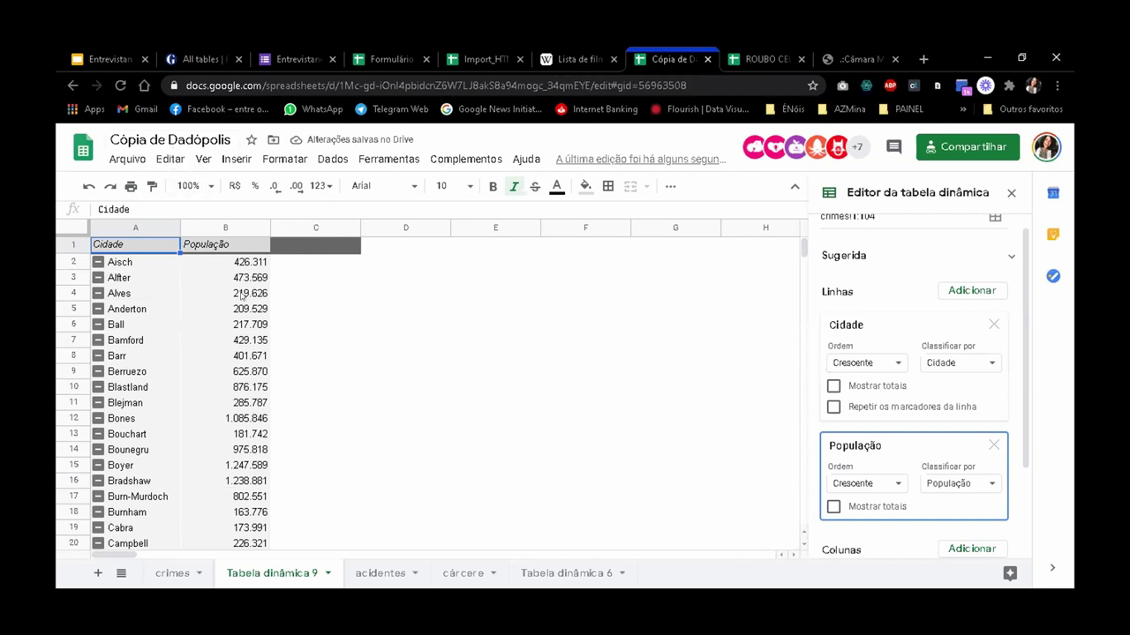
scroll(213, 342, "down", 3)
scroll(210, 331, "up", 3)
left_click(119, 263)
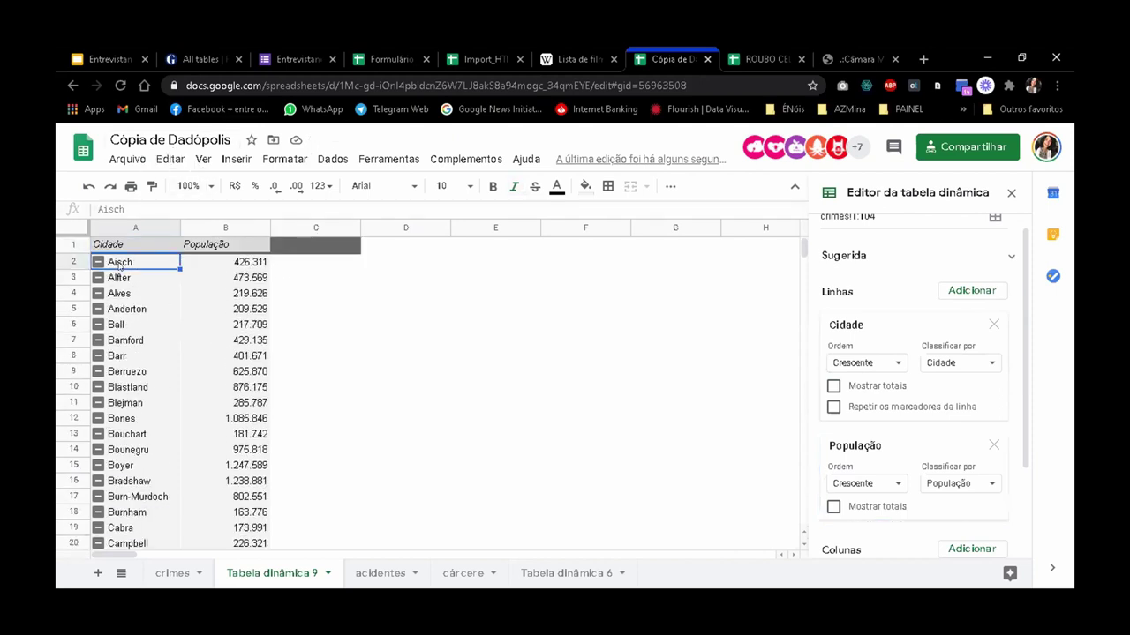
Replace Cidade with Estado under População and switch to the ROUBO CELULAR MAIO 2017 spreadsheet
left_click(994, 325)
left_click(971, 292)
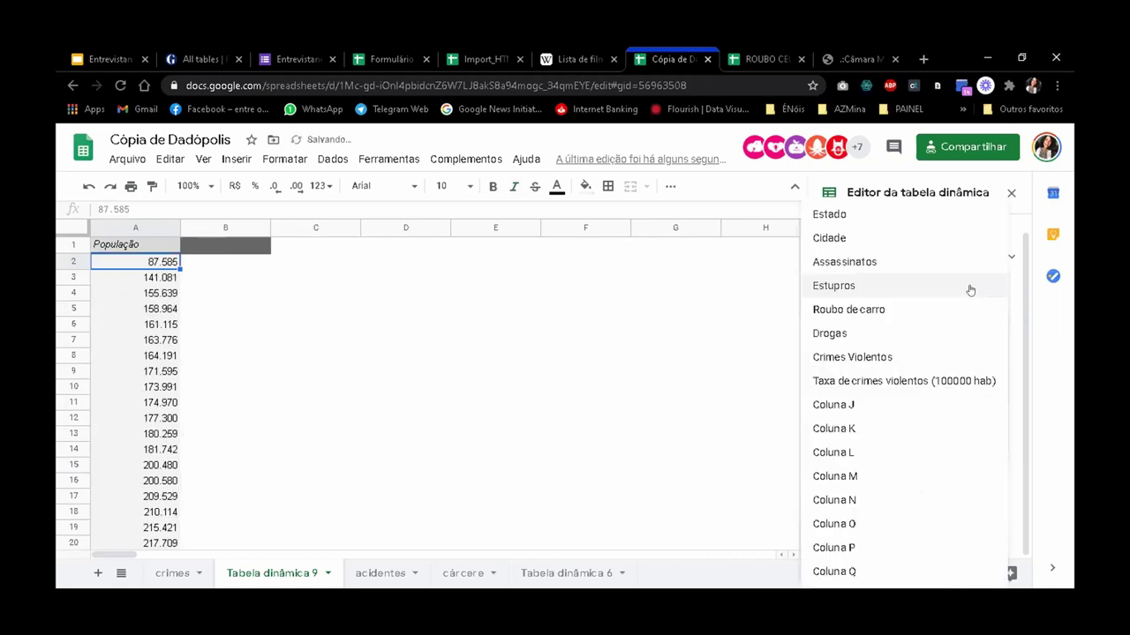
left_click(837, 212)
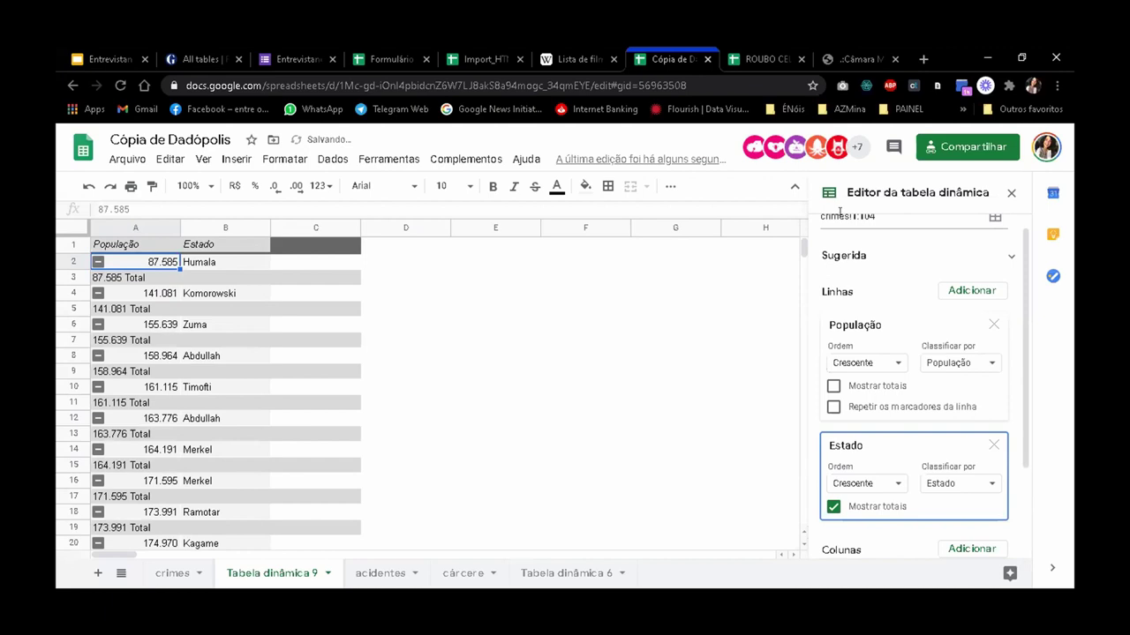
scroll(238, 409, "down", 3)
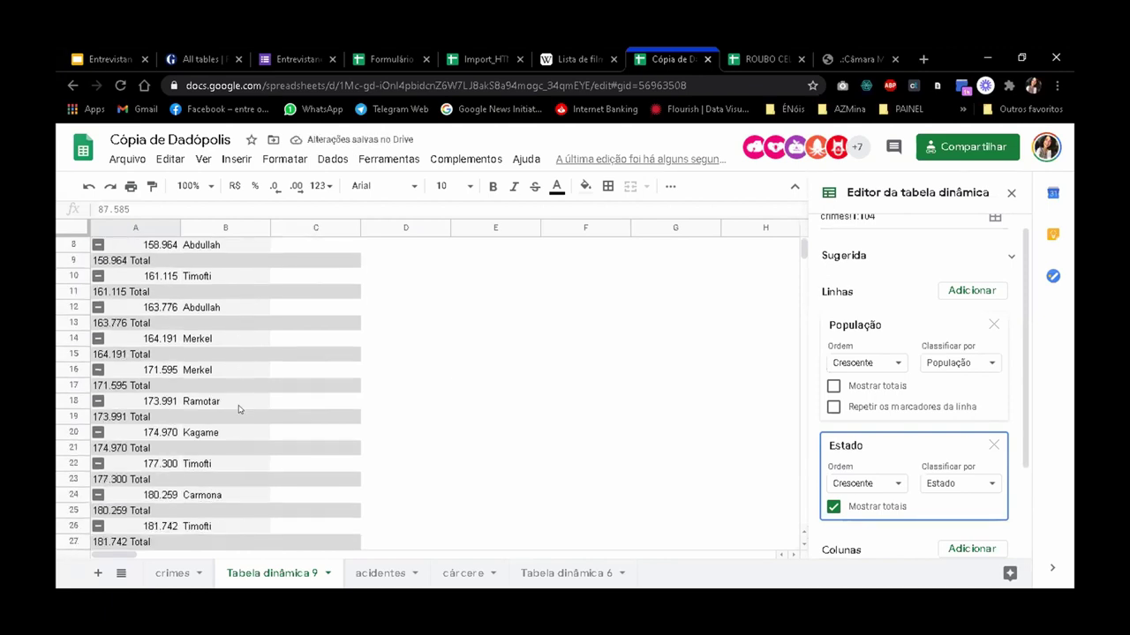
scroll(238, 410, "down", 2)
scroll(239, 409, "up", 4)
scroll(259, 412, "up", 1)
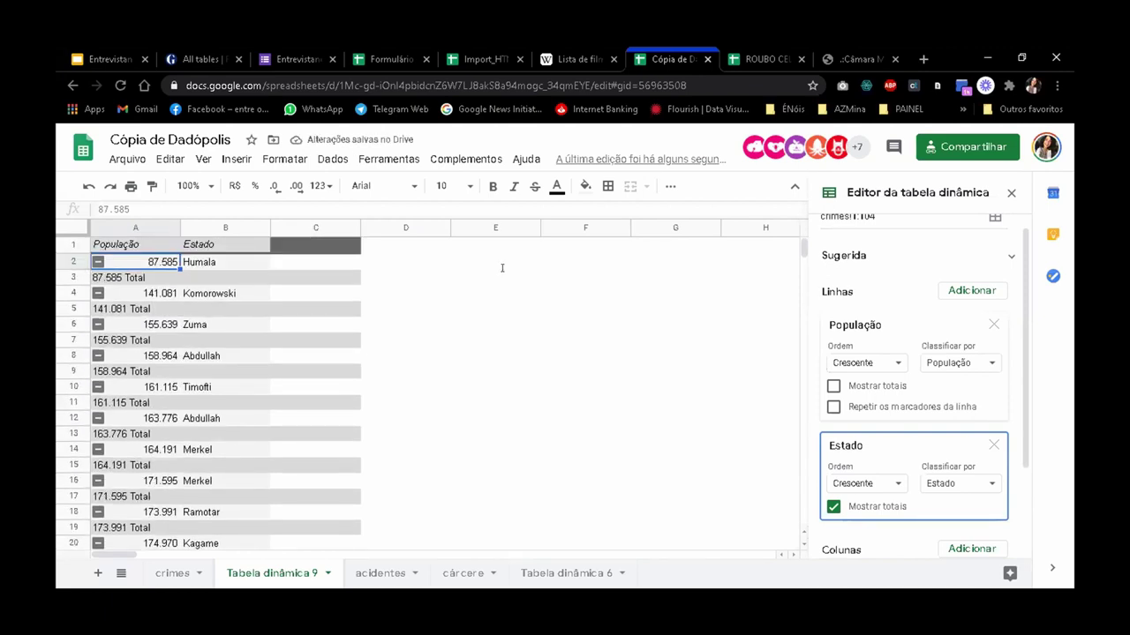
left_click(761, 59)
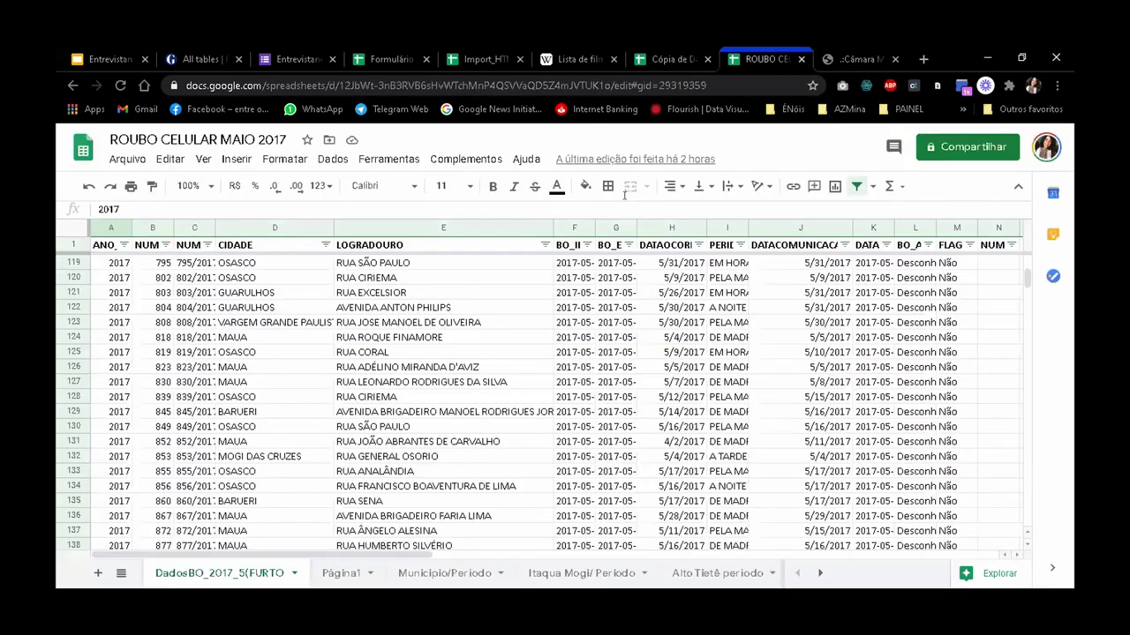
scroll(232, 547, "up", 5)
scroll(323, 351, "up", 5)
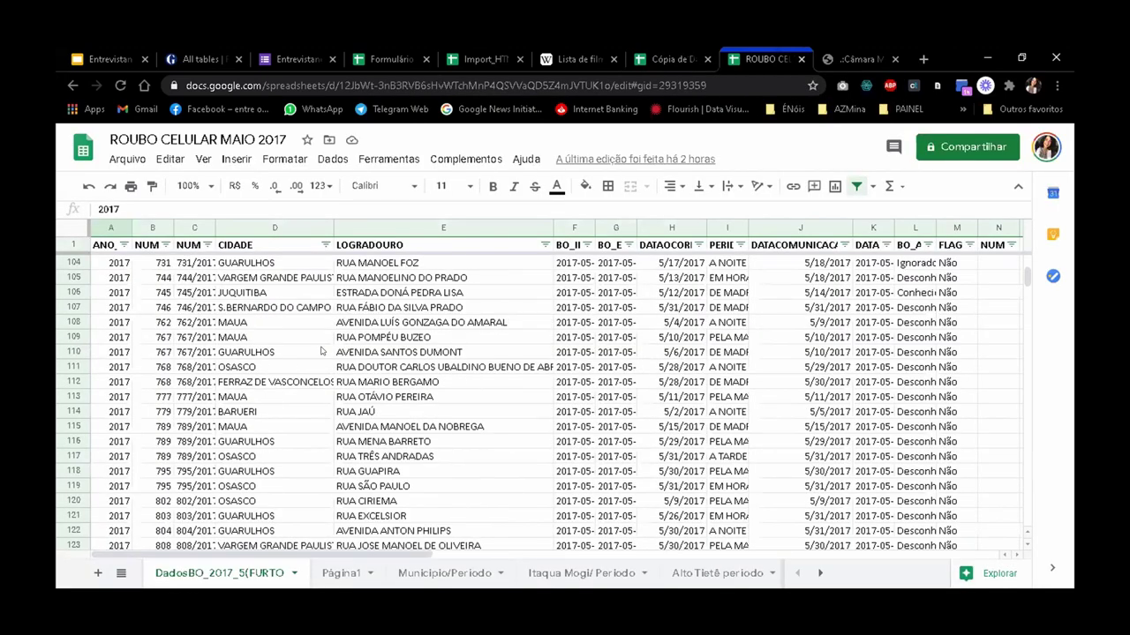
scroll(421, 356, "up", 8)
scroll(421, 356, "up", 10)
scroll(421, 356, "up", 9)
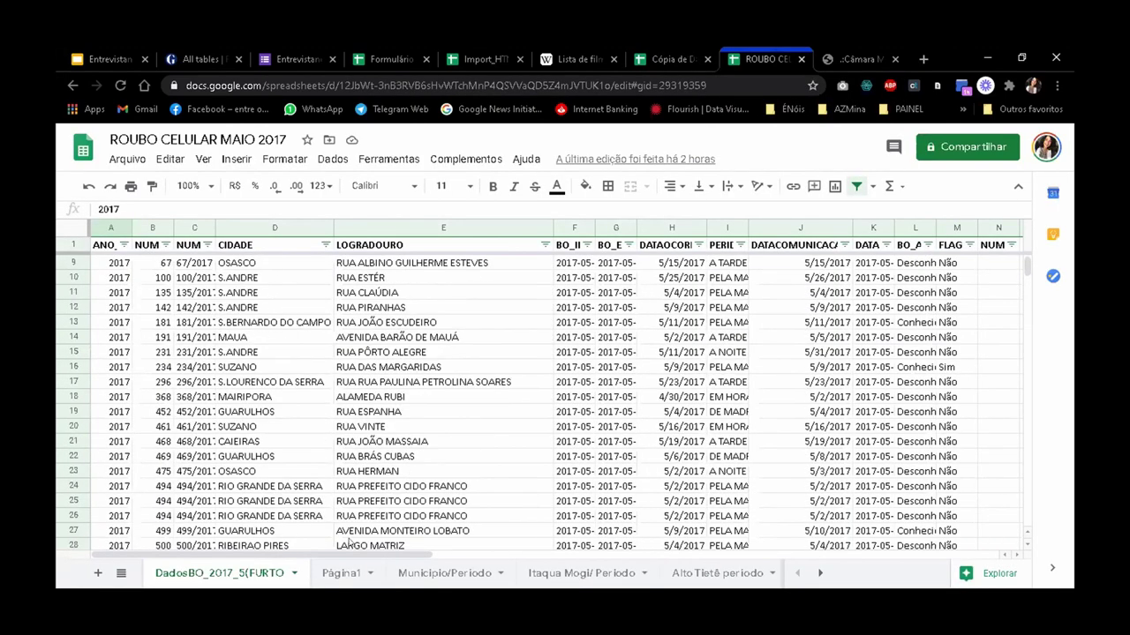
left_click(422, 575)
scroll(304, 450, "up", 3)
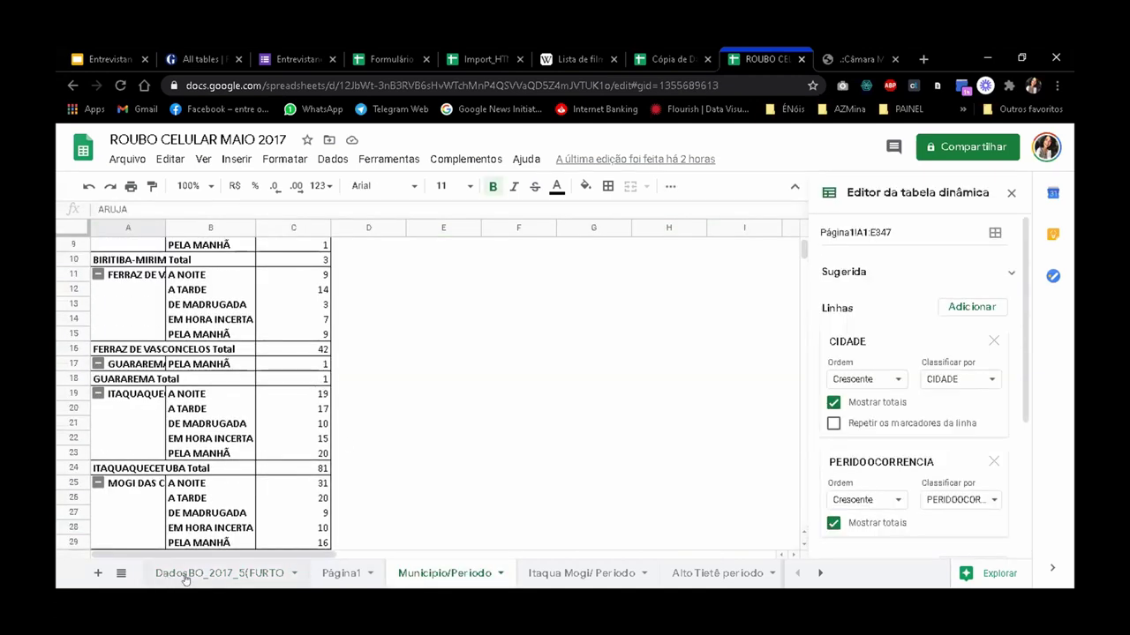
left_click(219, 573)
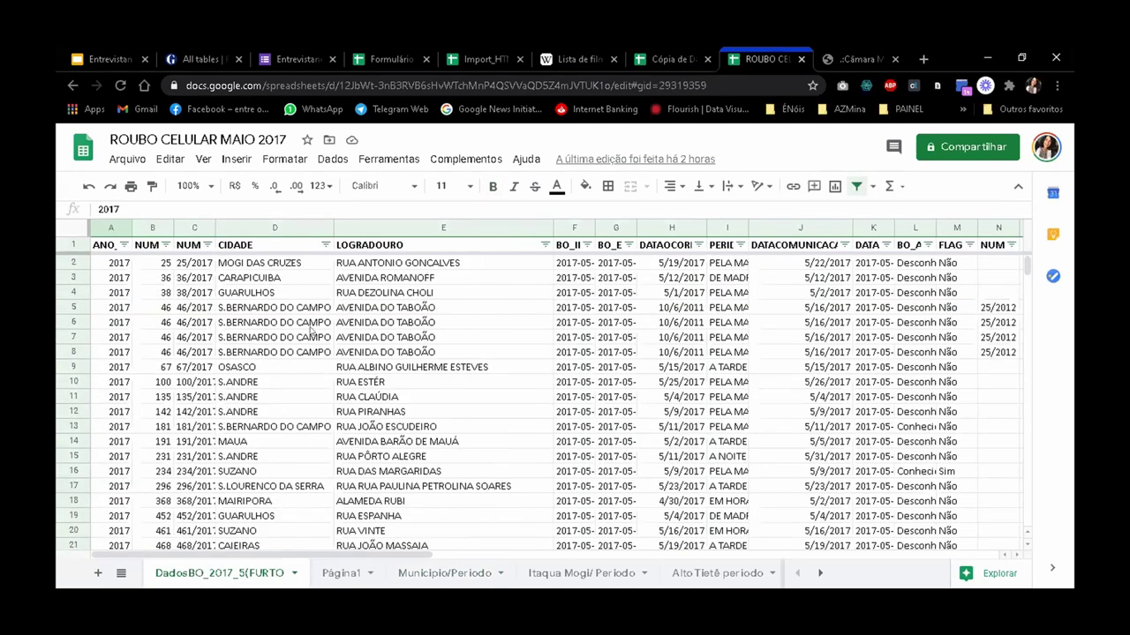
left_click(264, 269)
key("Left")
key("Left")
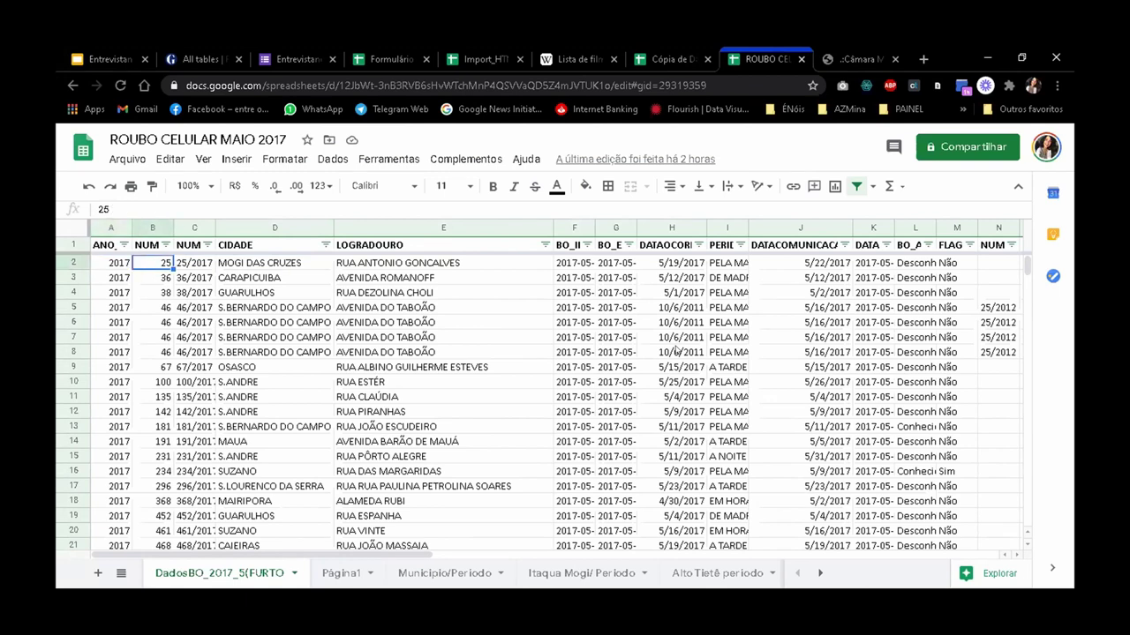
key("Right")
key("Right")
key("Right")
key("Right")
key("Right")
key("Right")
key("Right")
key("Right")
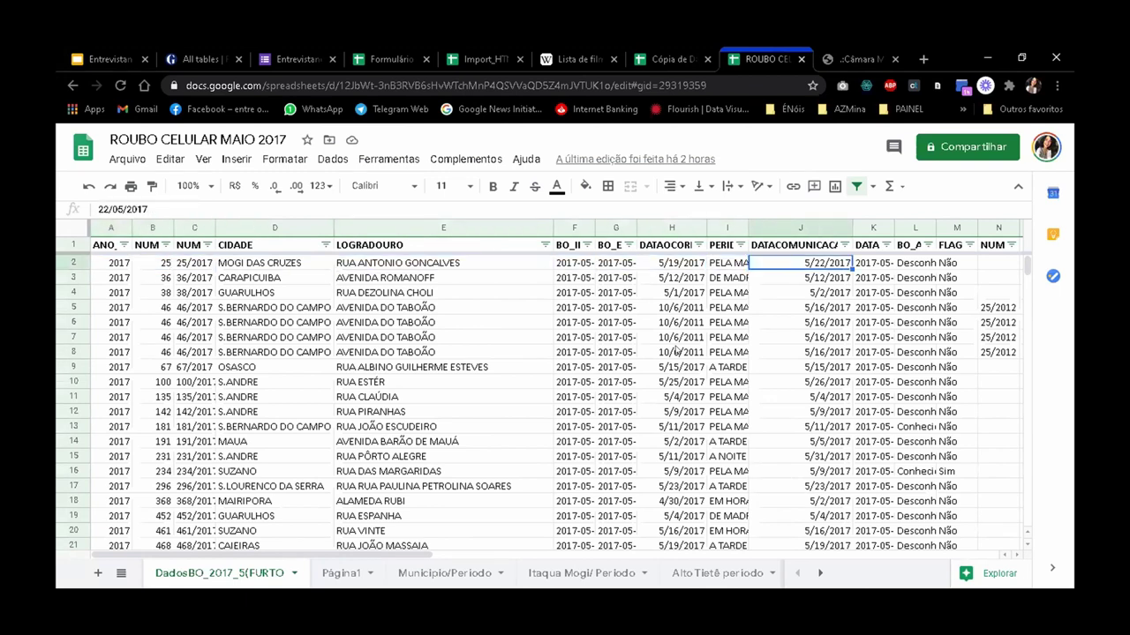
key("Left")
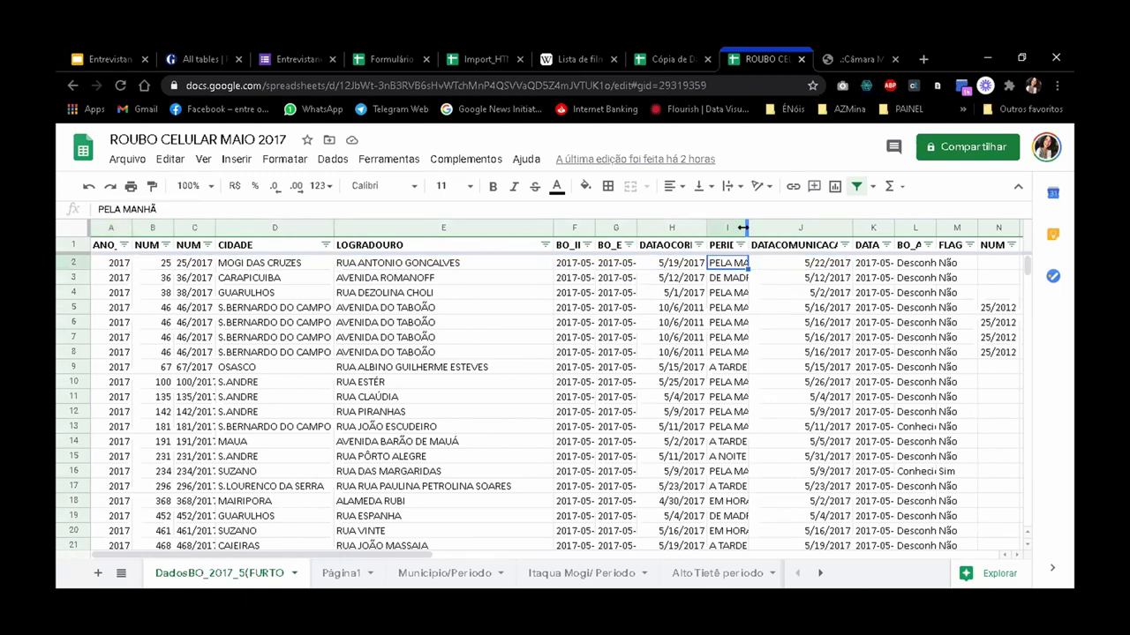
left_click_drag(849, 224, 851, 224)
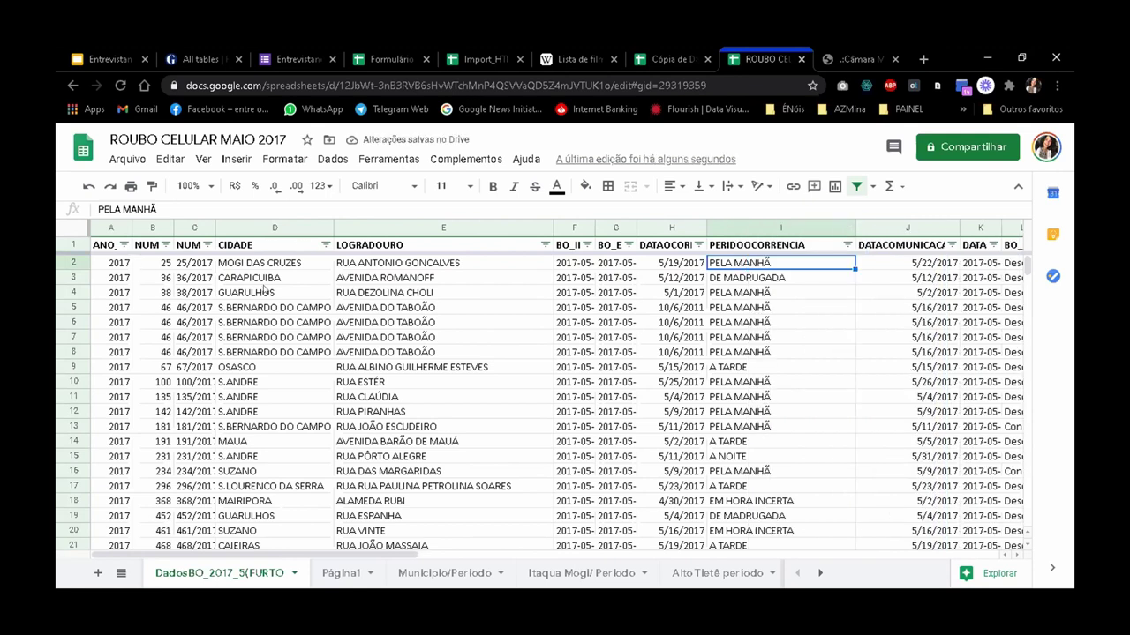
left_click(263, 264)
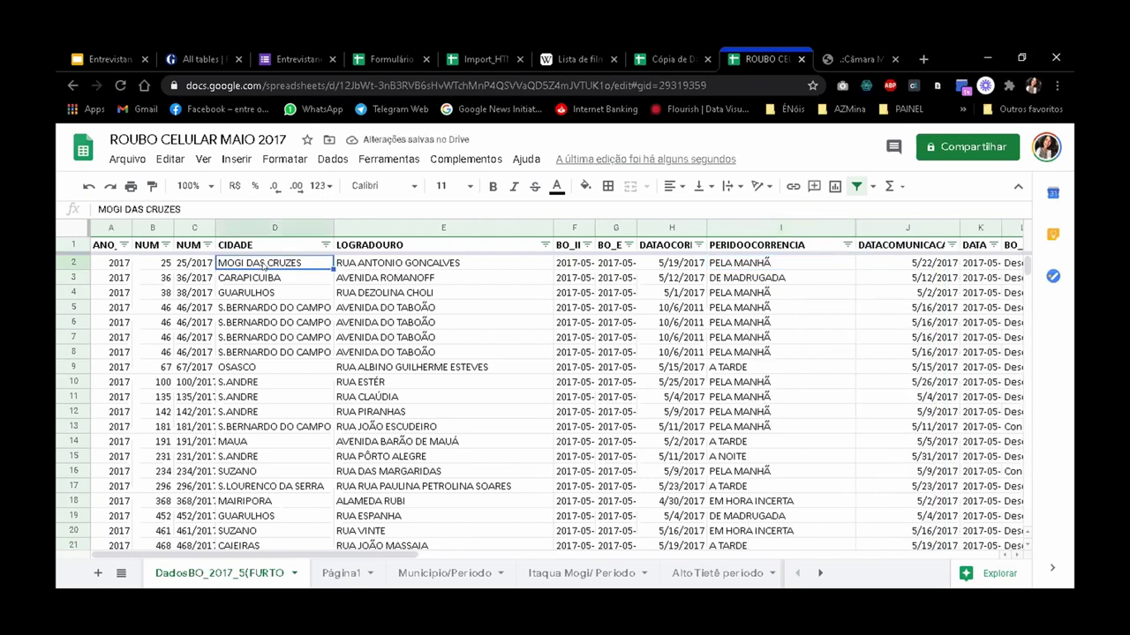
left_click(372, 264)
left_click(572, 265)
left_click(618, 263)
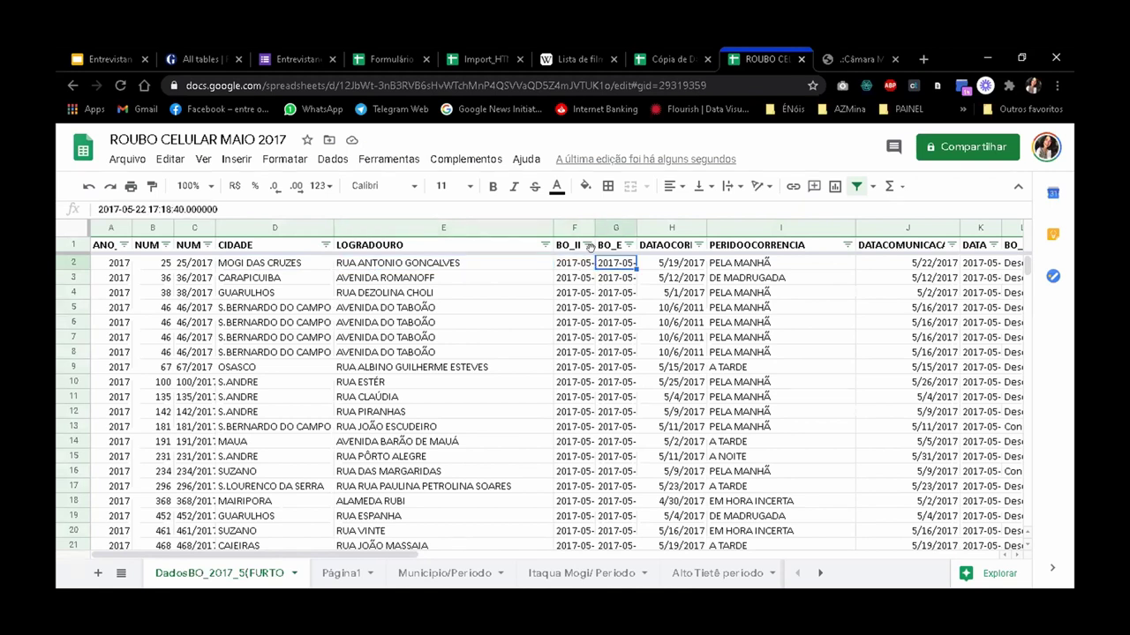
left_click(670, 264)
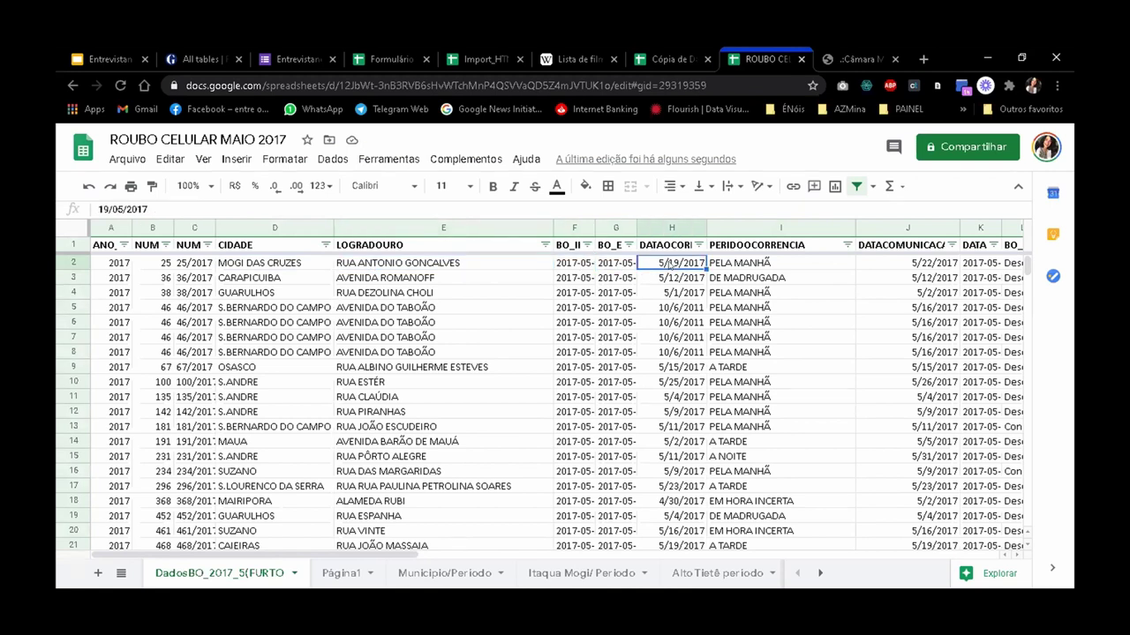
left_click(740, 263)
left_click(751, 281)
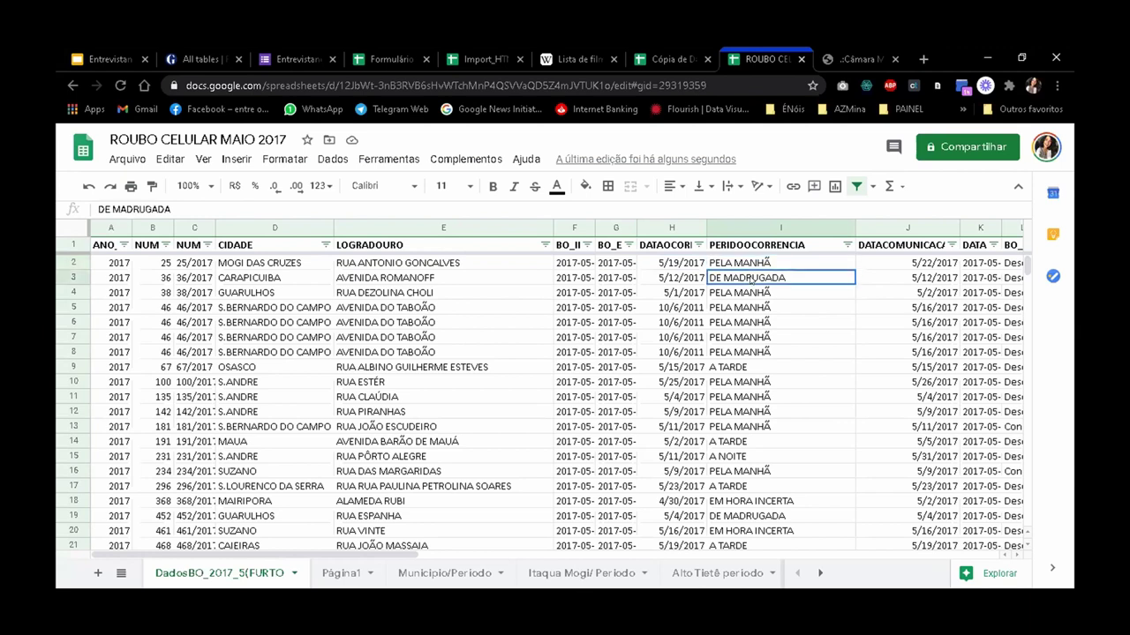
scroll(752, 381, "down", 3)
scroll(768, 277, "up", 3)
Create a pivot table on a new sheet, Tabela dinâmica 5, from the entire DadosBO_2017 data
left_click(64, 225)
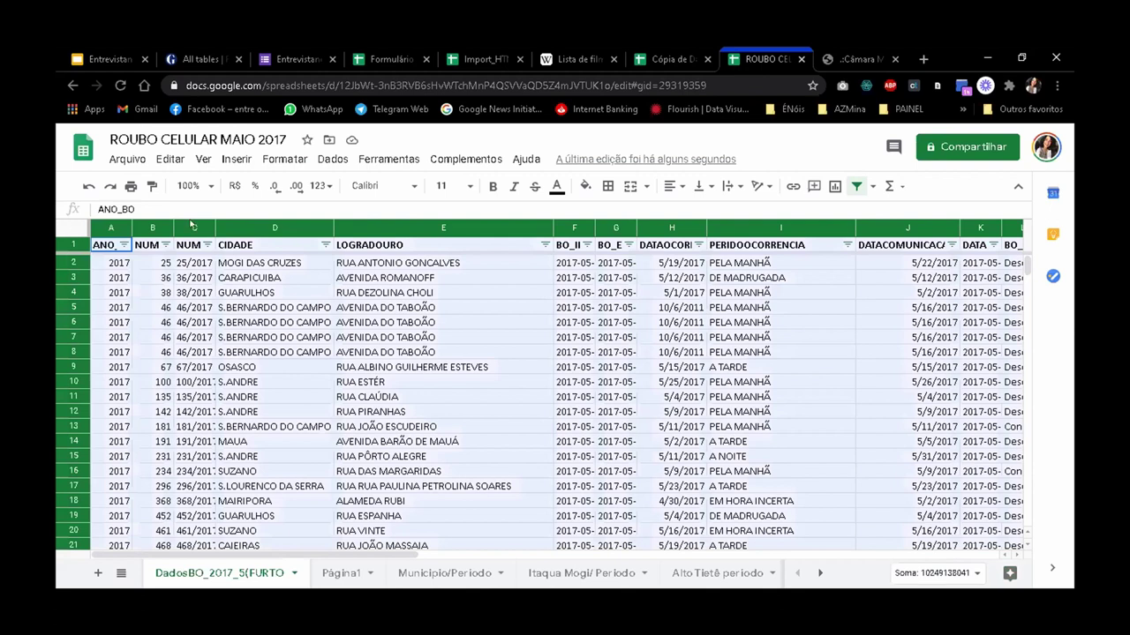
left_click(332, 161)
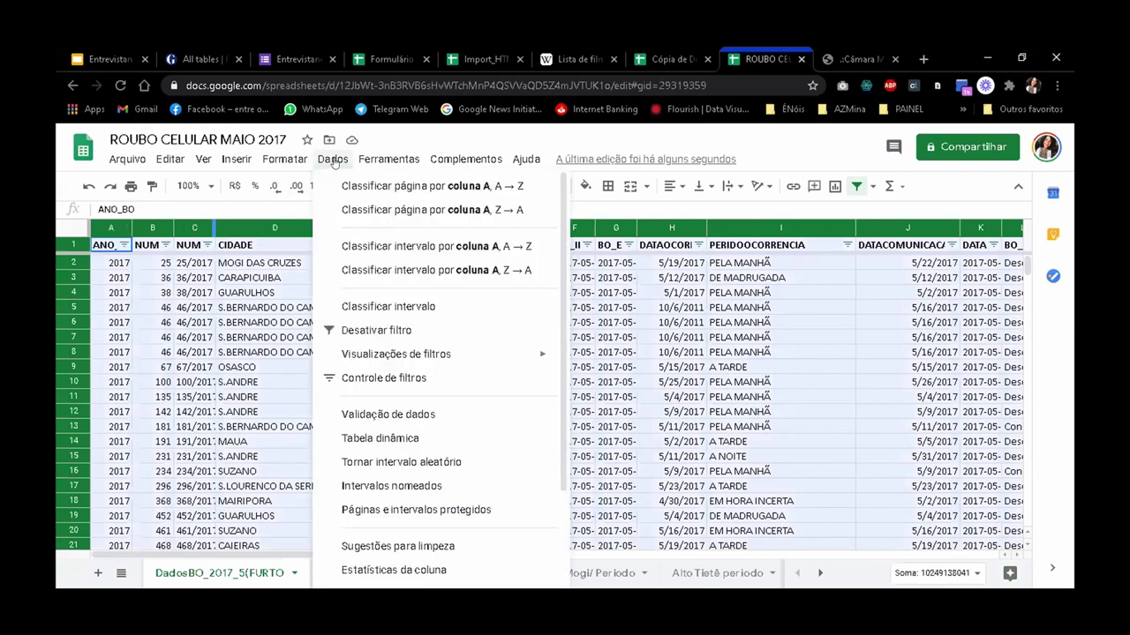
left_click(378, 439)
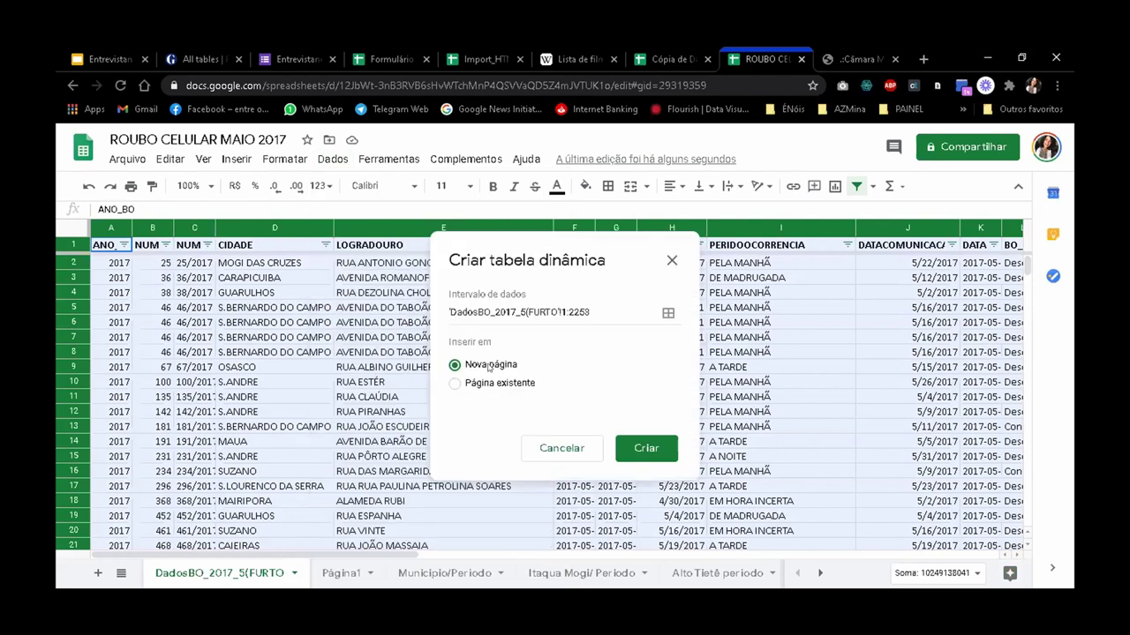
left_click(639, 452)
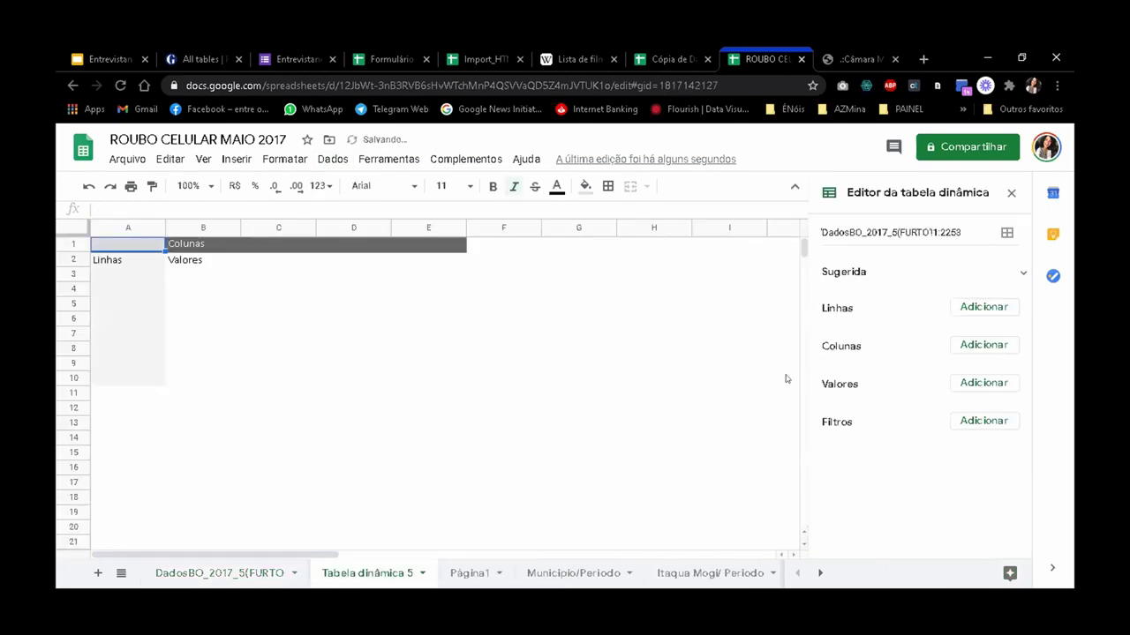
Group pivot rows by PERIDOOCORRENCIA, widen column A, and add NUM_BO as summed values
left_click(971, 421)
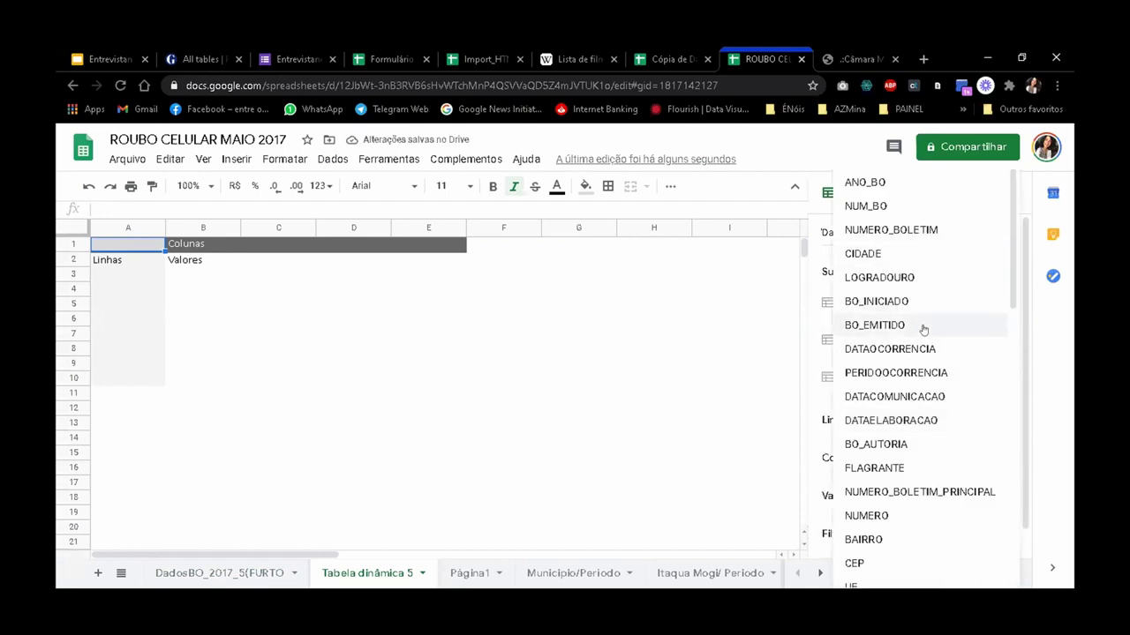
left_click(913, 371)
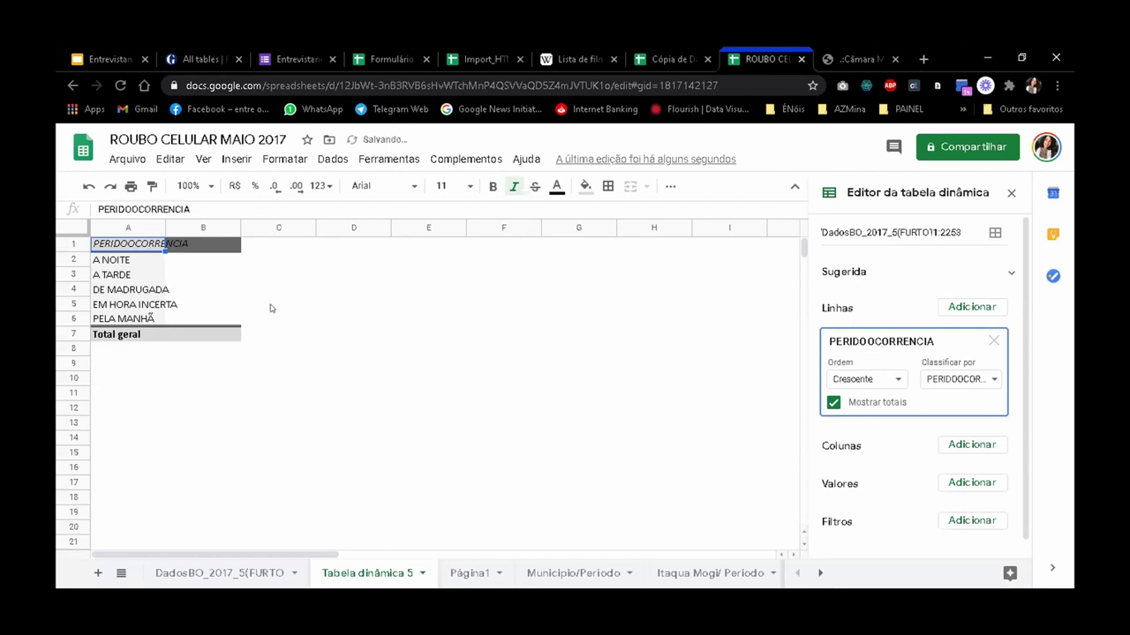
left_click_drag(164, 227, 194, 227)
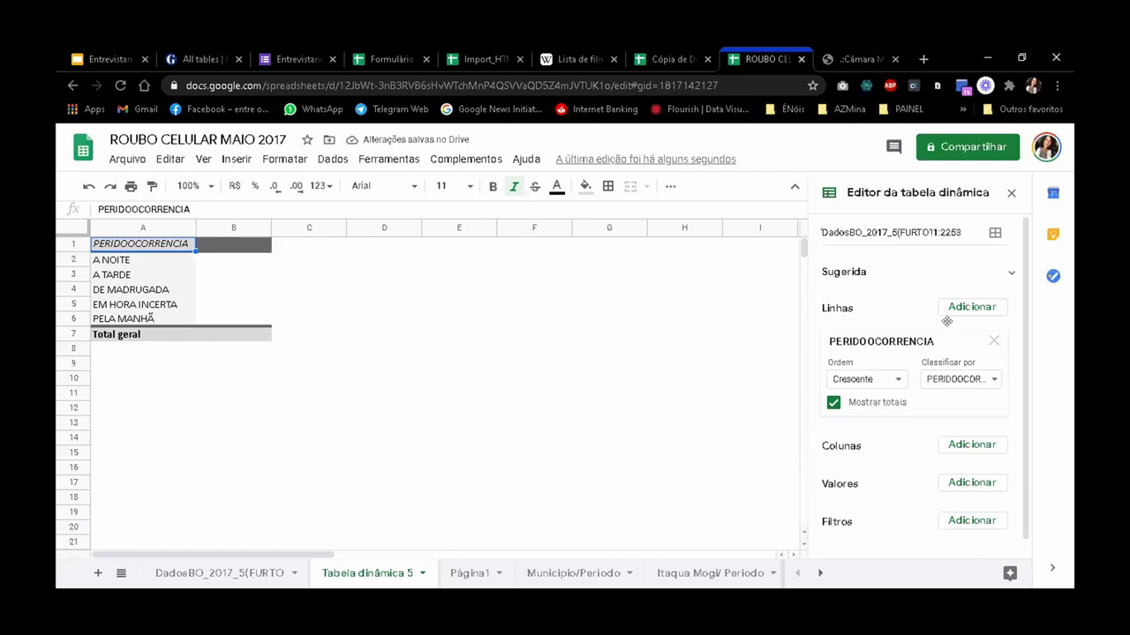
scroll(924, 399, "down", 1)
left_click(958, 469)
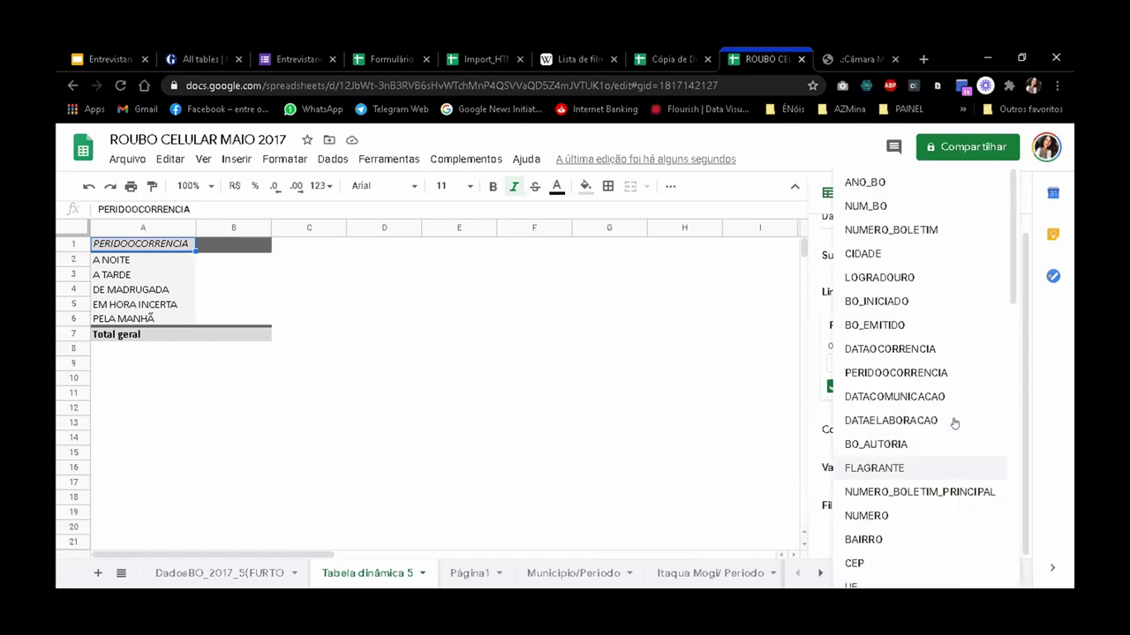
left_click(918, 208)
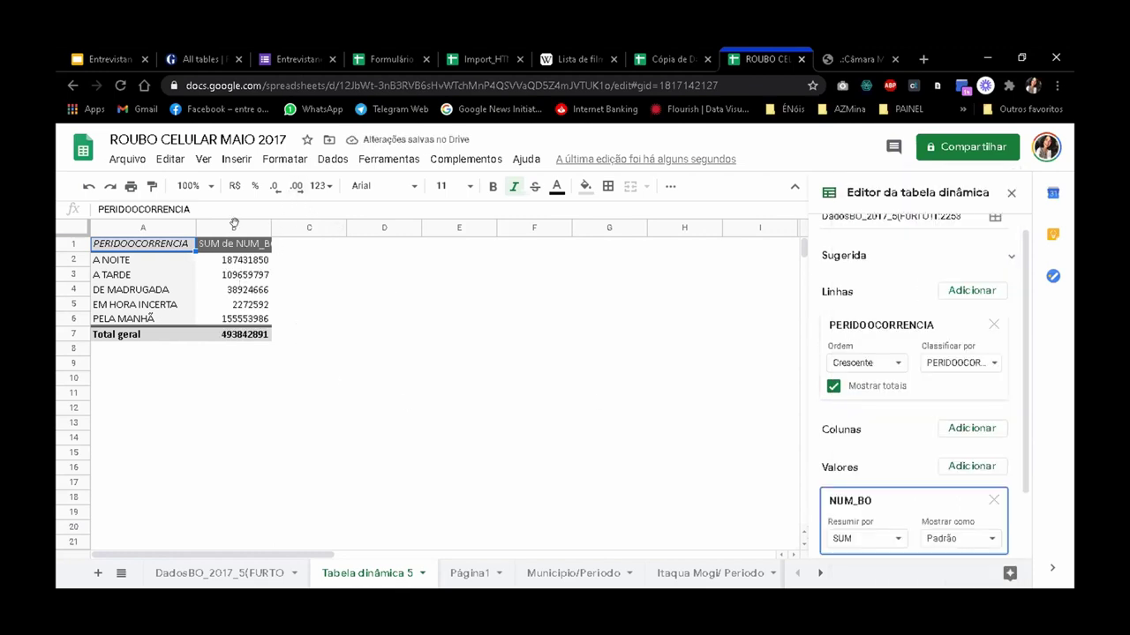
left_click(234, 228)
Format column B as Número with no decimals and summarize NUM_BO by COUNTA
left_click(318, 186)
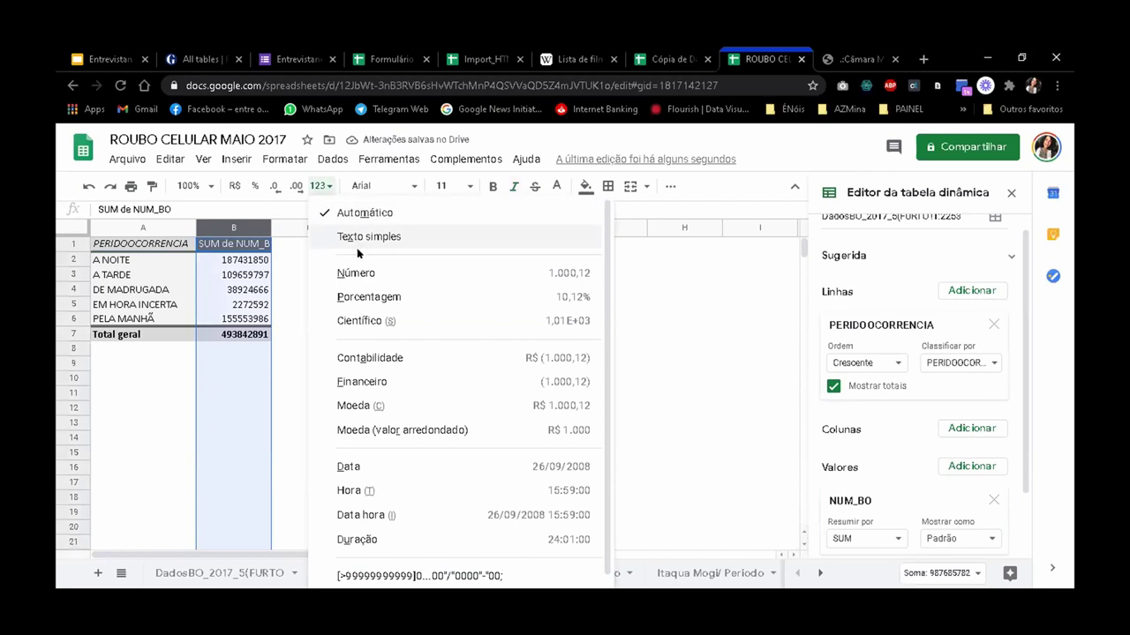
left_click(353, 272)
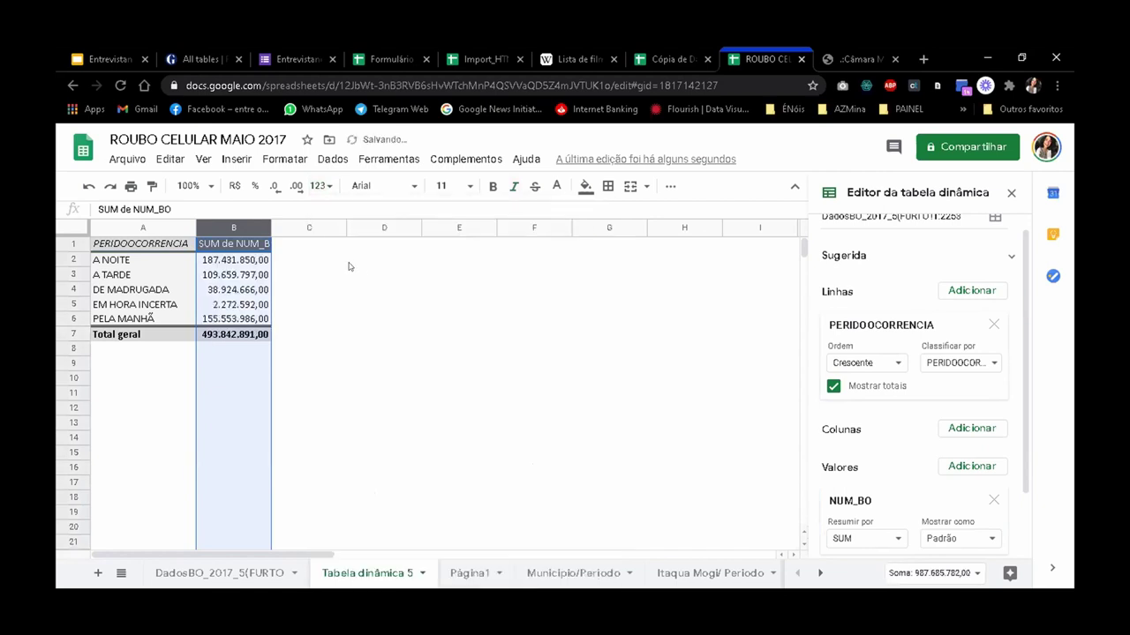
left_click(274, 186)
left_click(275, 186)
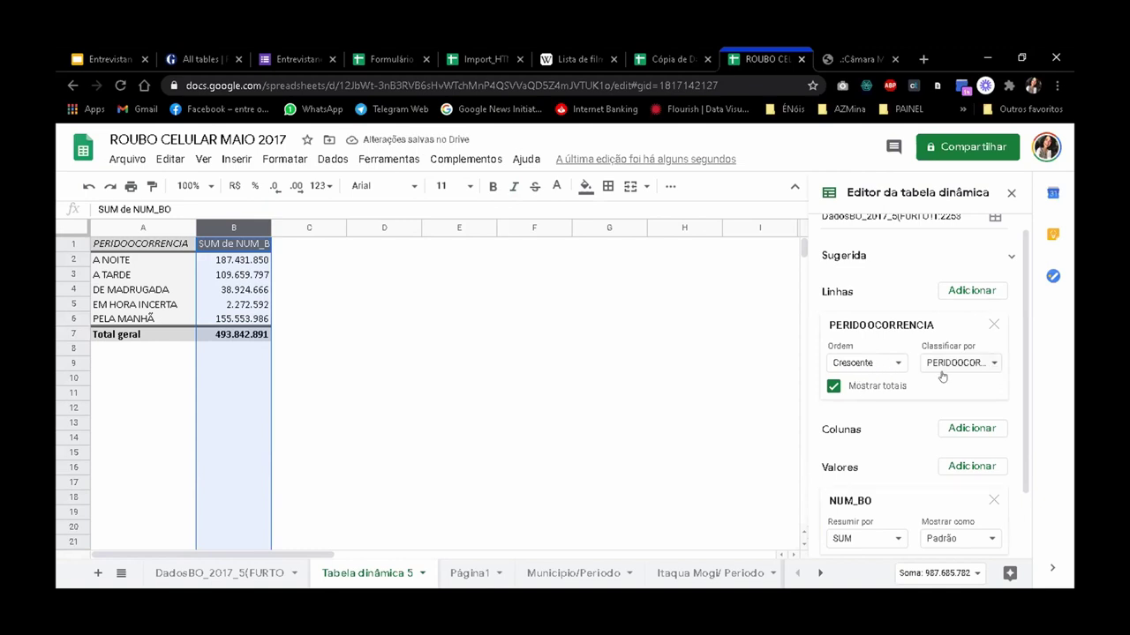
scroll(884, 389, "down", 1)
left_click(896, 464)
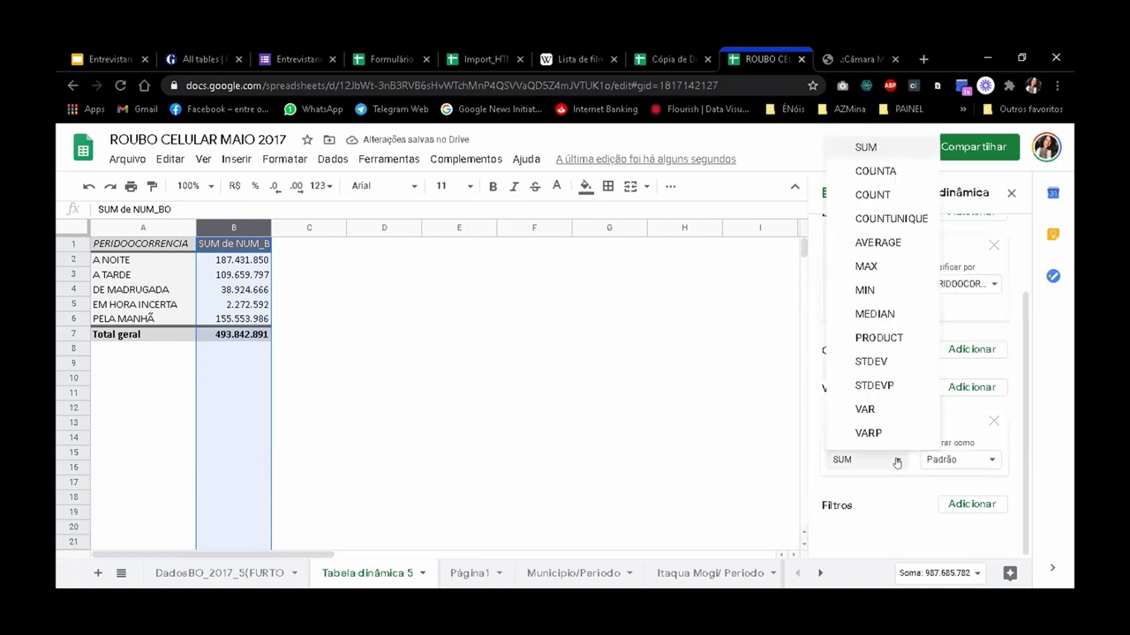
left_click(874, 173)
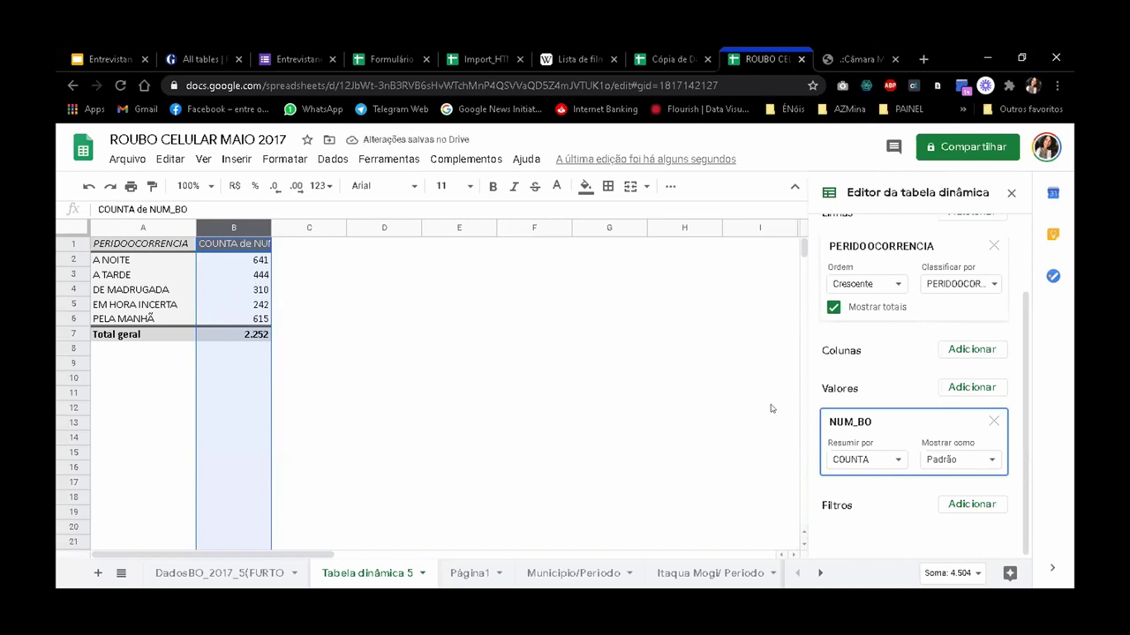
Check the counts for A NOITE, A TARDE and DE MADRUGADA, then return to DadosBO_2017
left_click(237, 265)
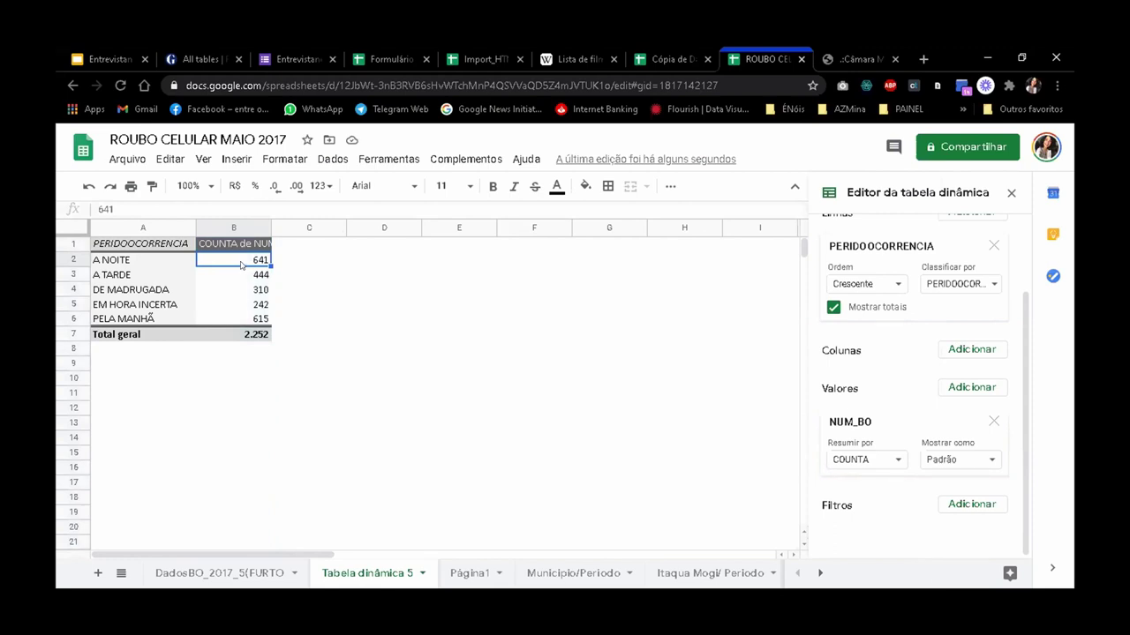
left_click(246, 276)
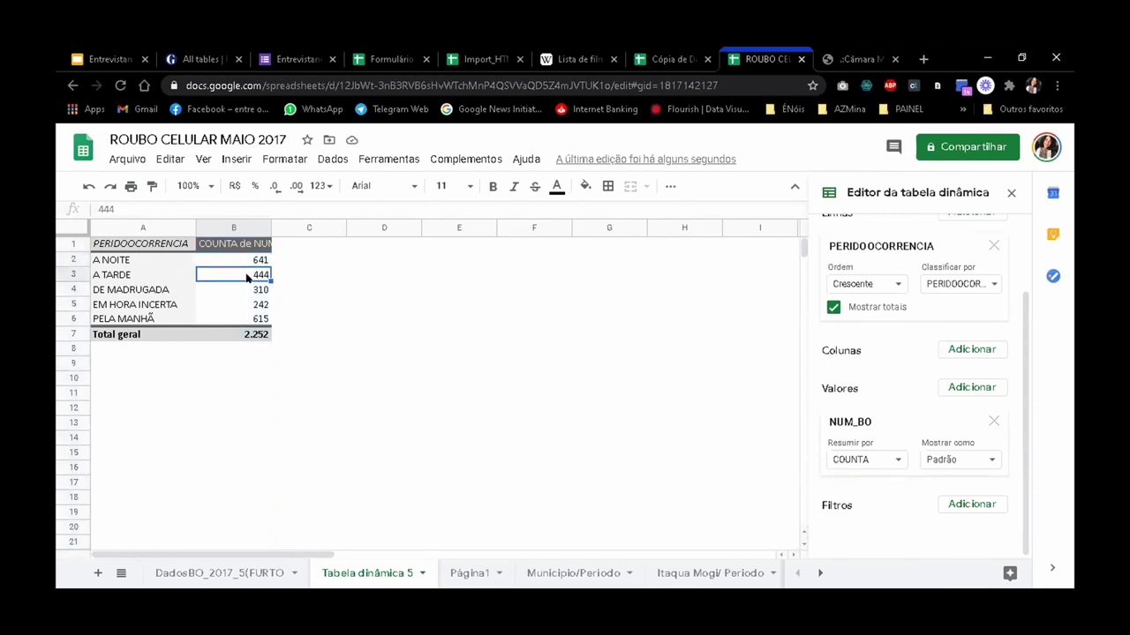
left_click(237, 292)
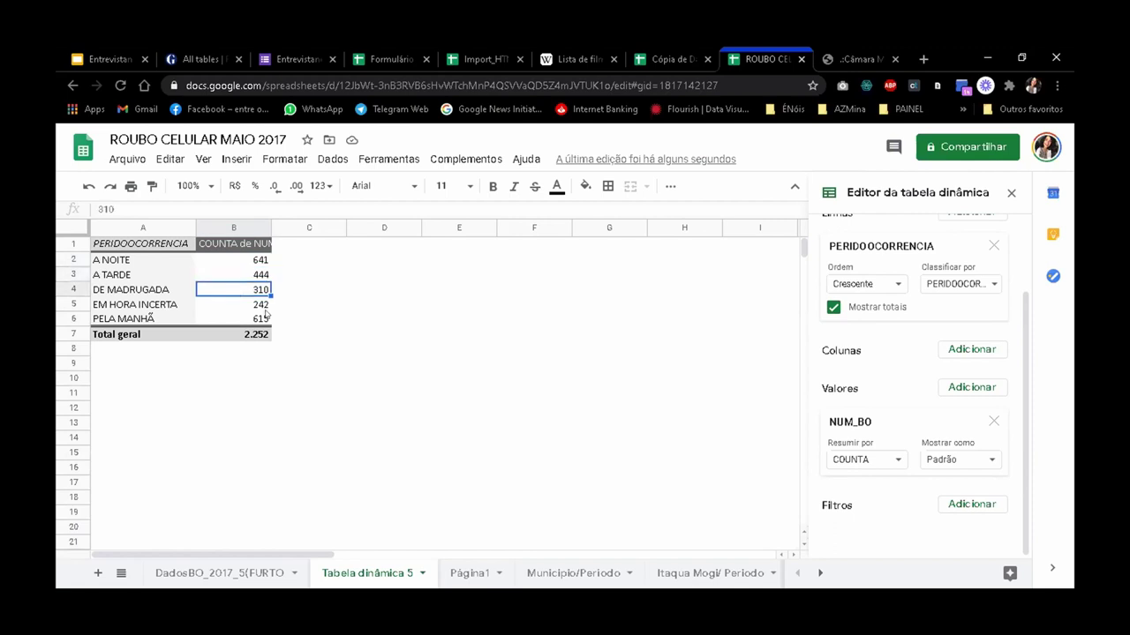
left_click(230, 576)
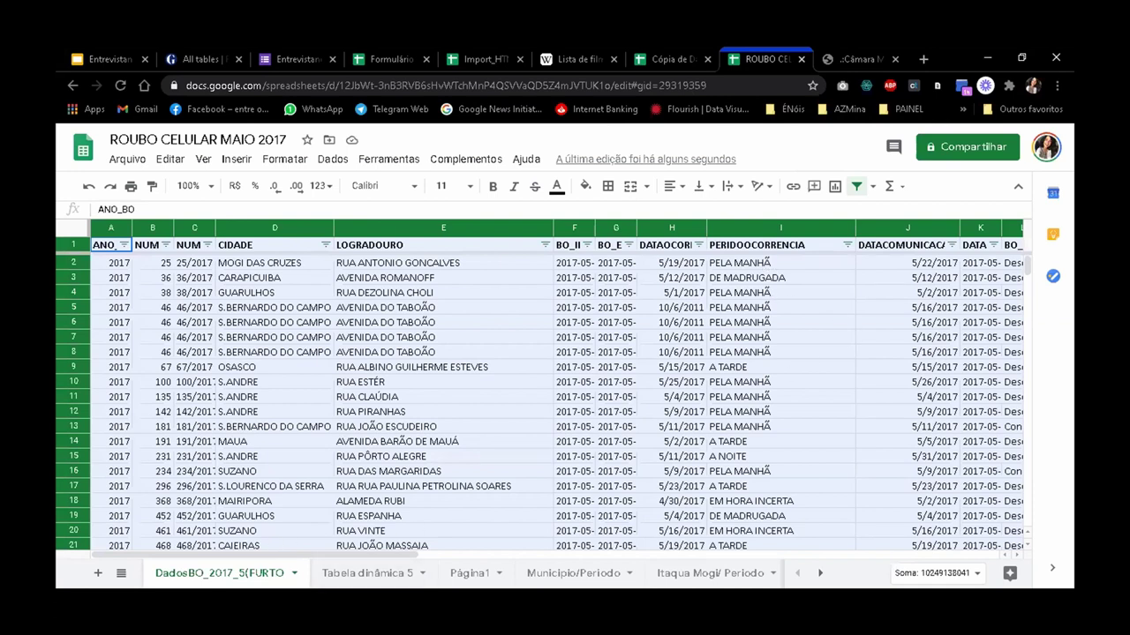
left_click(367, 574)
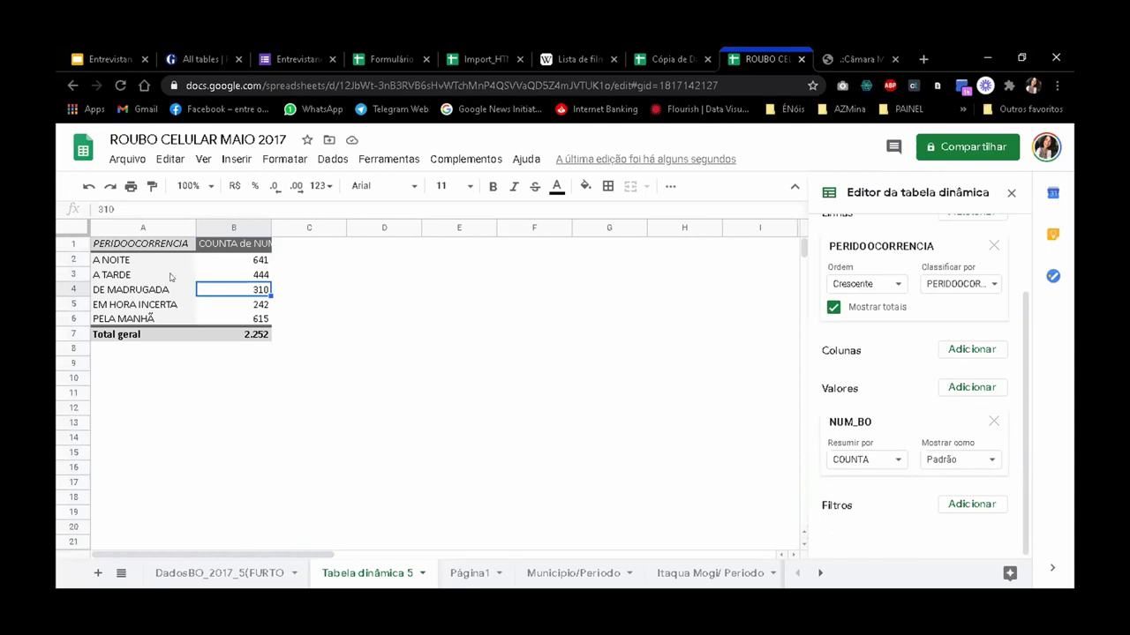
left_click(896, 462)
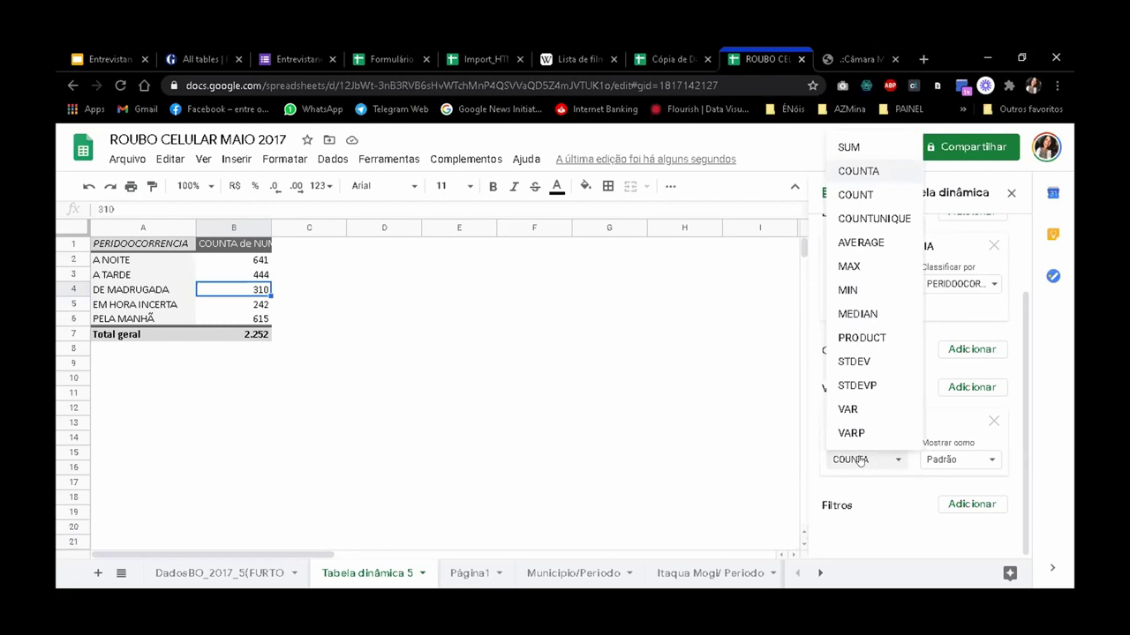
left_click(872, 176)
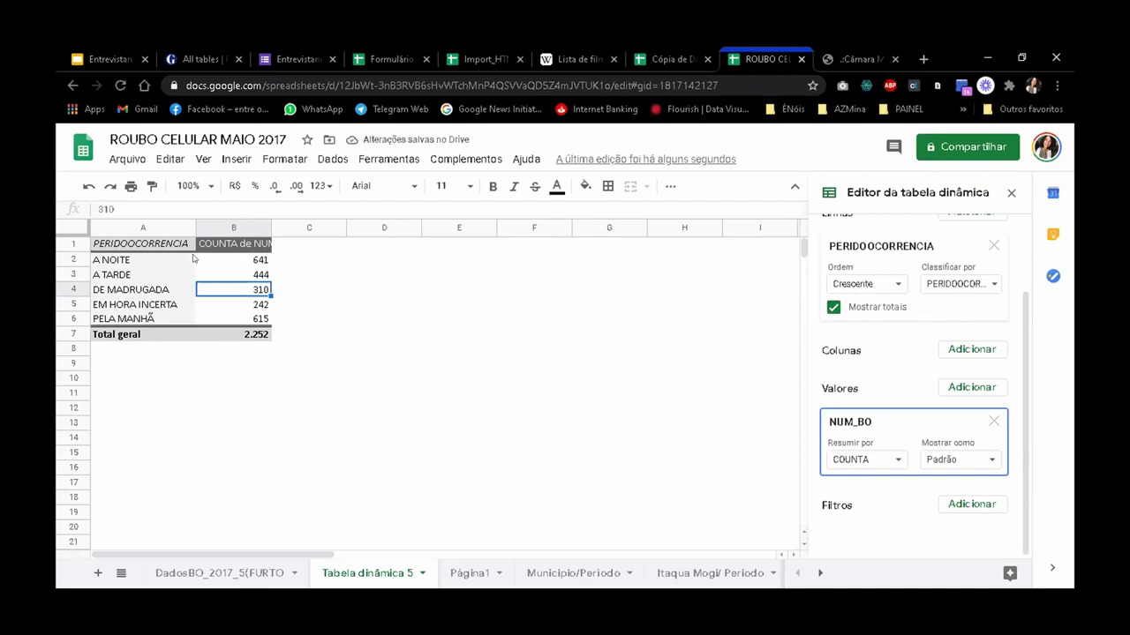
left_click(143, 259)
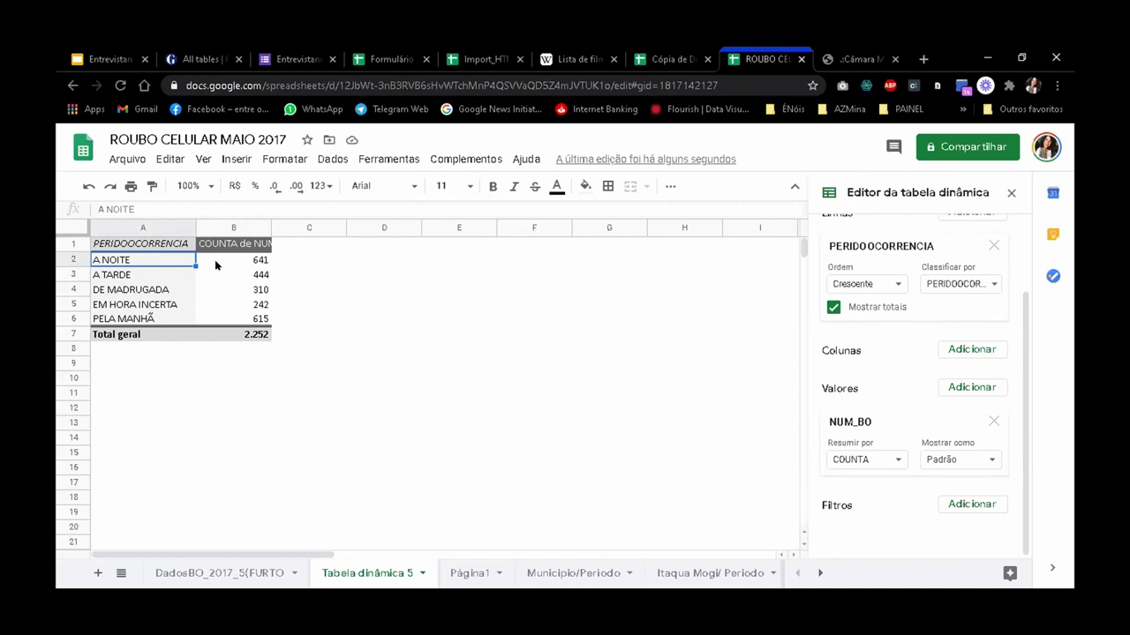
left_click(158, 279)
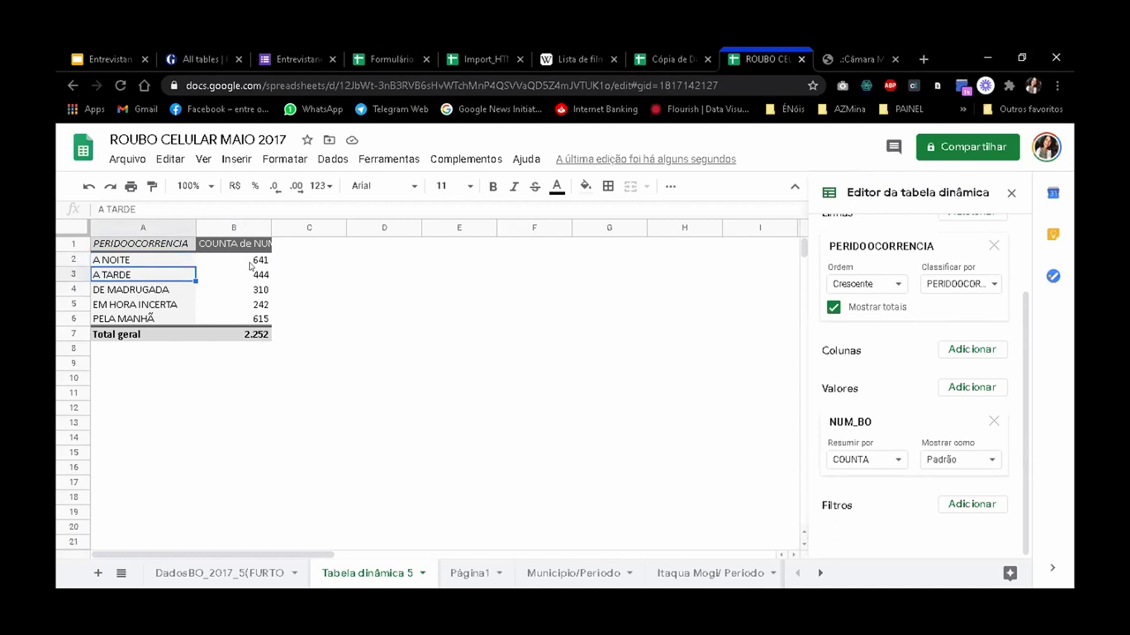
left_click(858, 460)
left_click(865, 146)
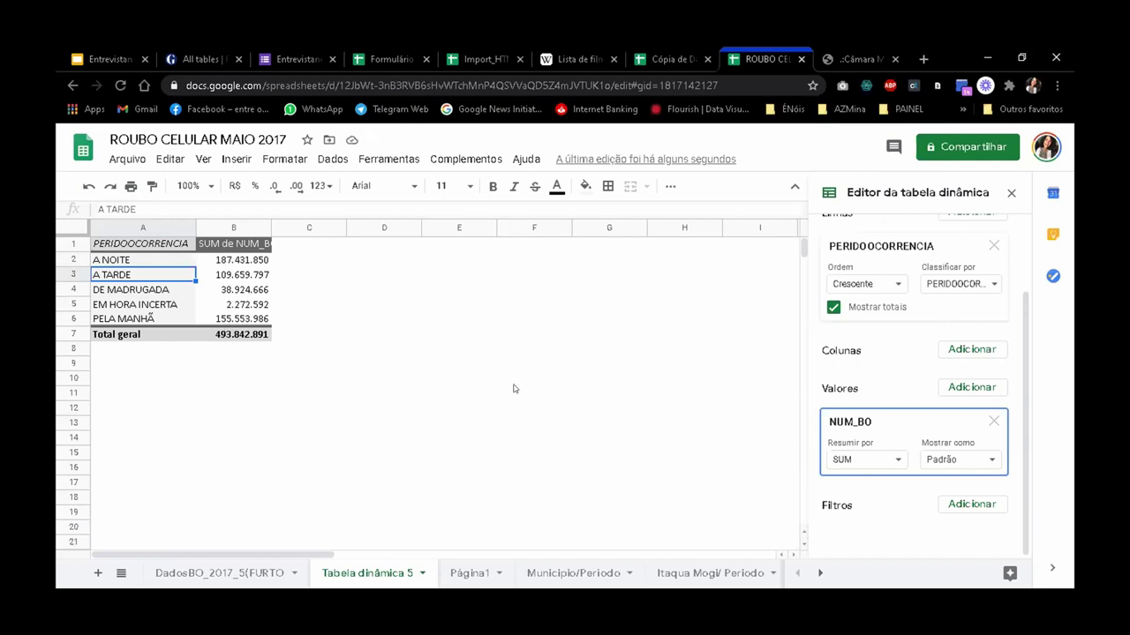
left_click(872, 460)
left_click(912, 173)
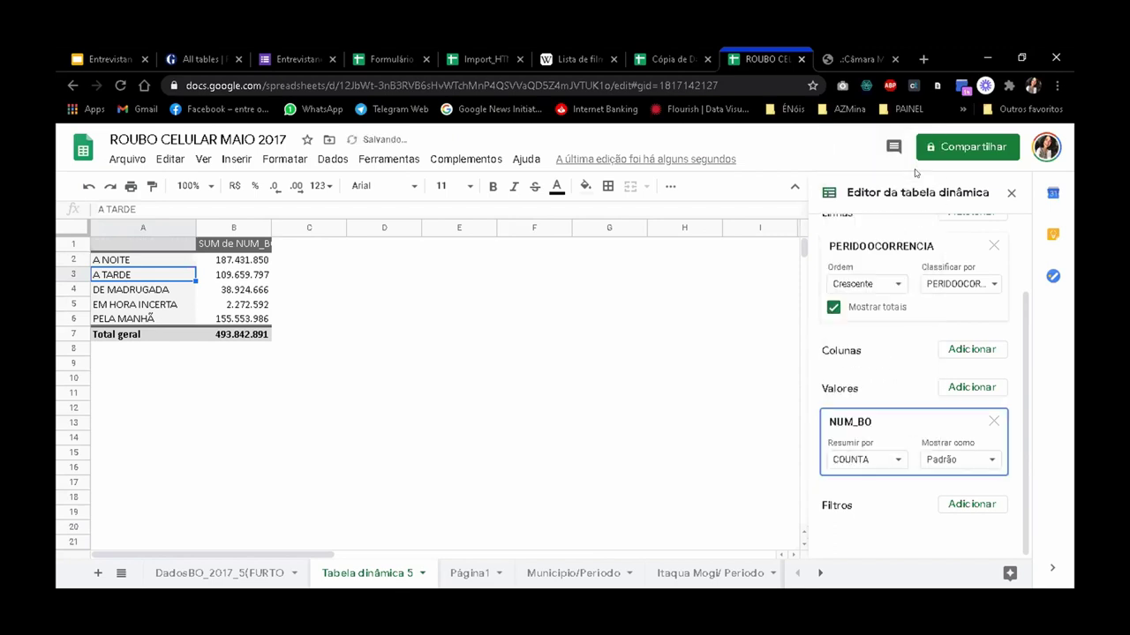
left_click(160, 574)
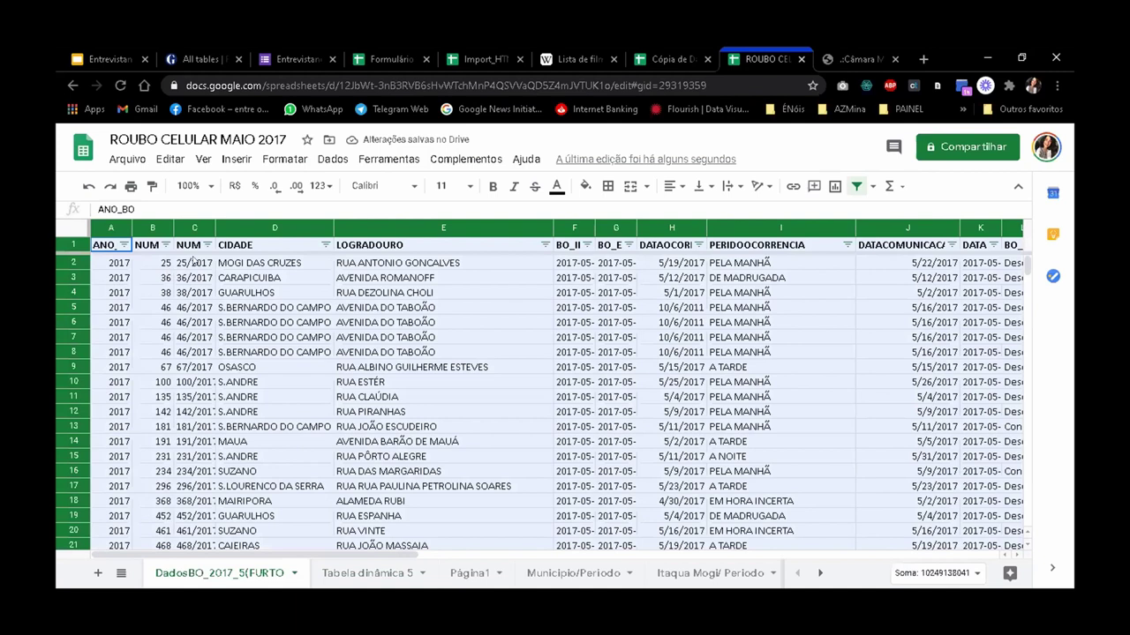
left_click(70, 263)
left_click(65, 274)
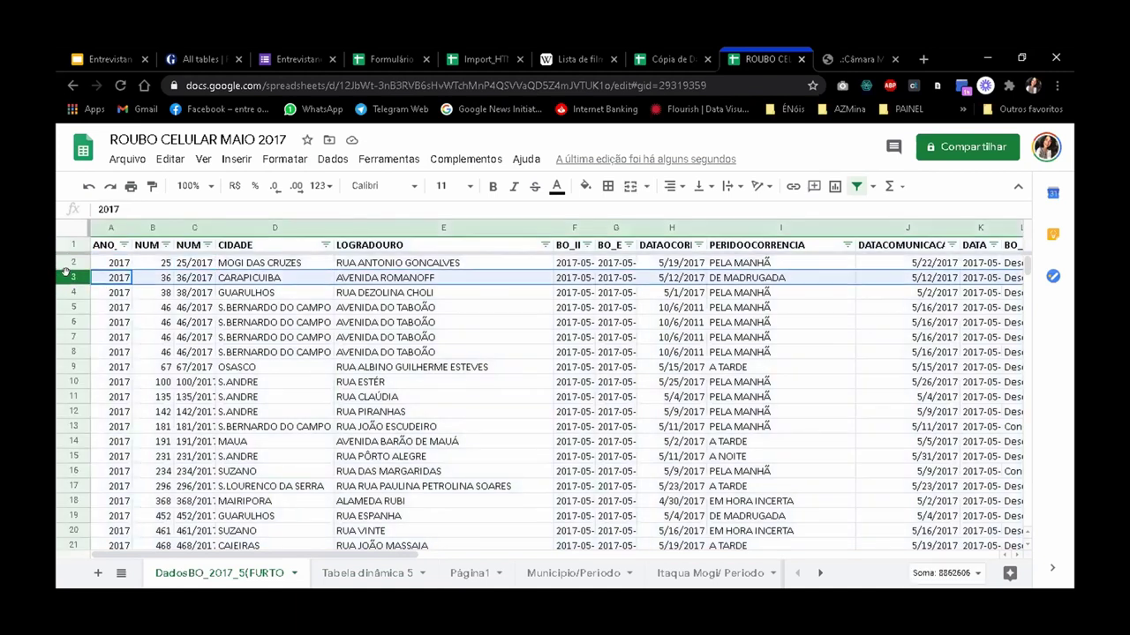
left_click(74, 262)
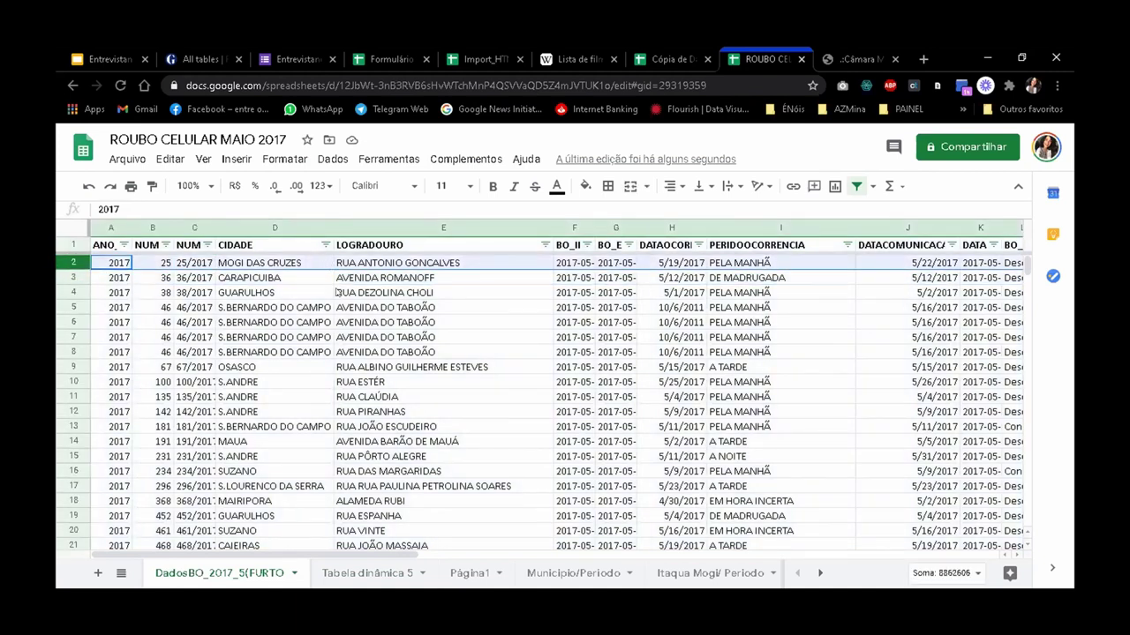
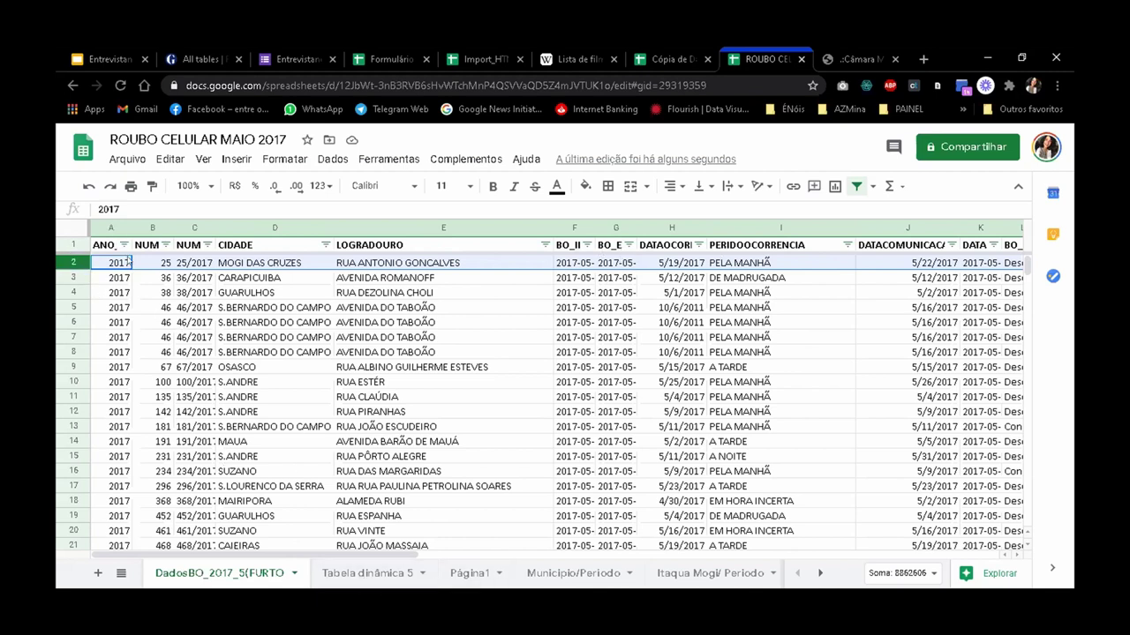
Select the DadosBO data rows, then switch to the Tabela dinâmica 5 pivot sheet
left_click(72, 278)
left_click(71, 292)
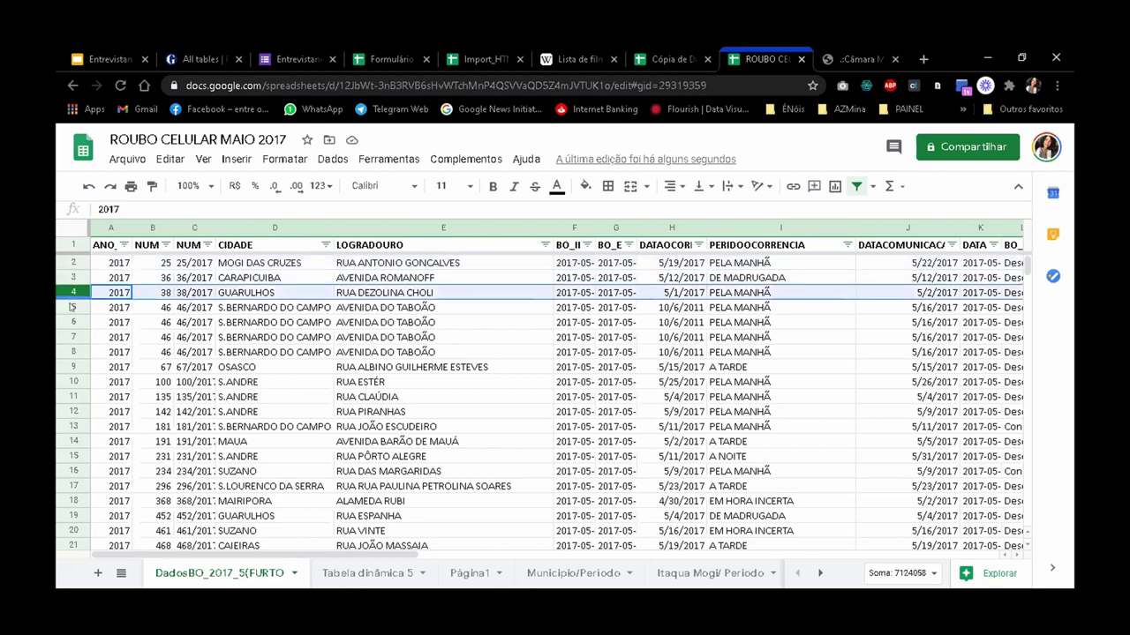
left_click(72, 307)
left_click(69, 262)
left_click_drag(68, 256, 266, 565)
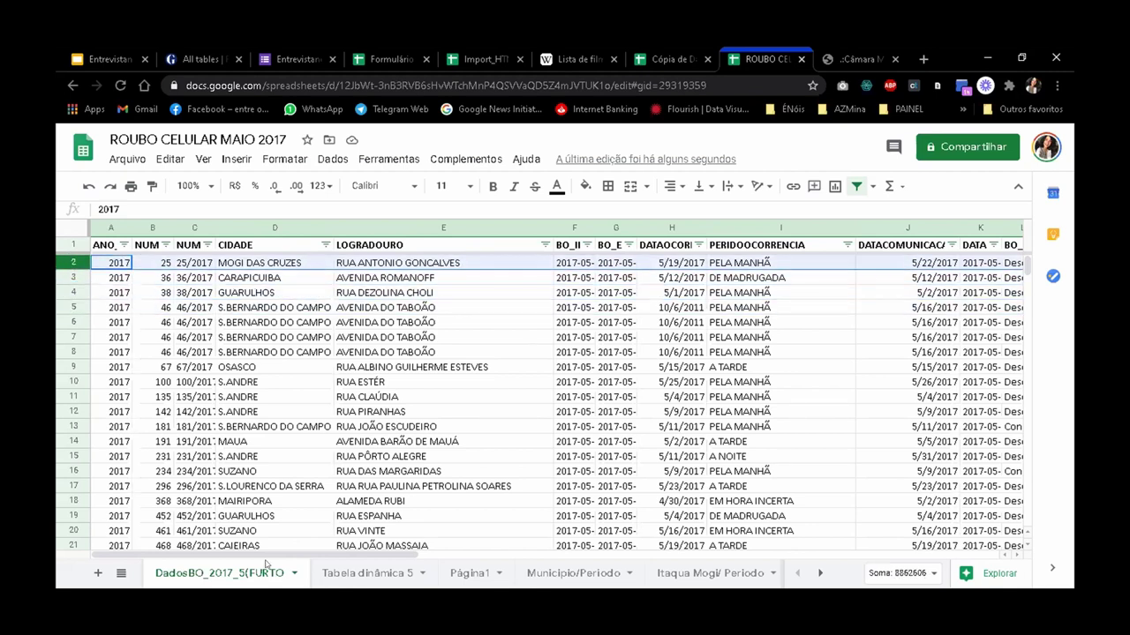
left_click(376, 575)
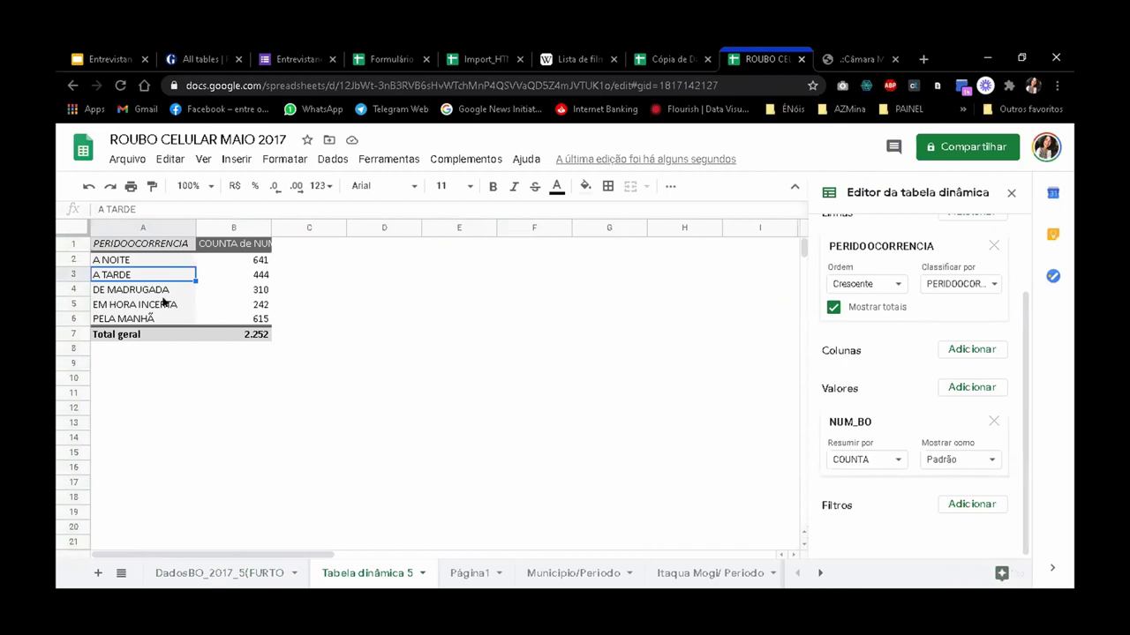
scroll(943, 314, "up", 2)
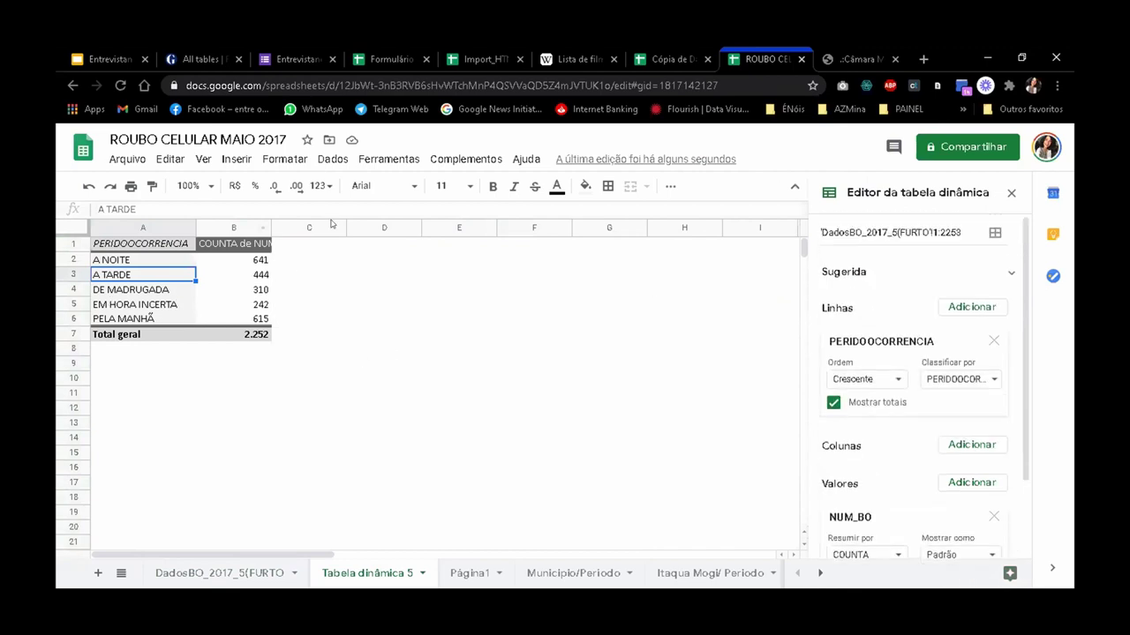
Group the pivot rows by CIDADE instead of PERIDOOCORRENCIA and widen columns A and B
left_click(993, 342)
left_click(971, 306)
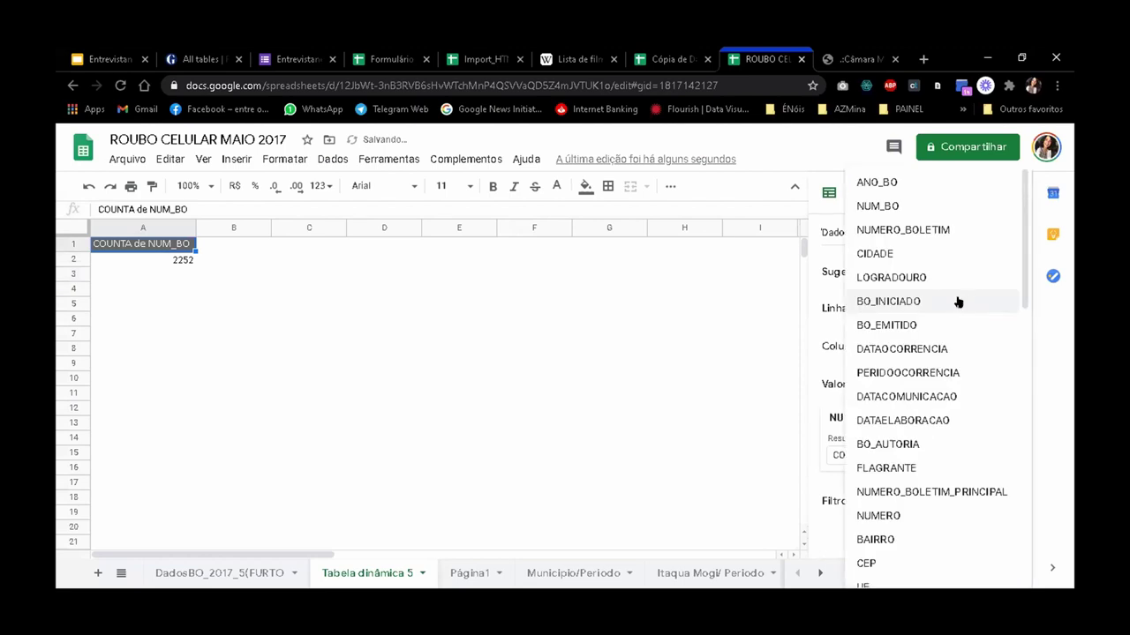
left_click(865, 255)
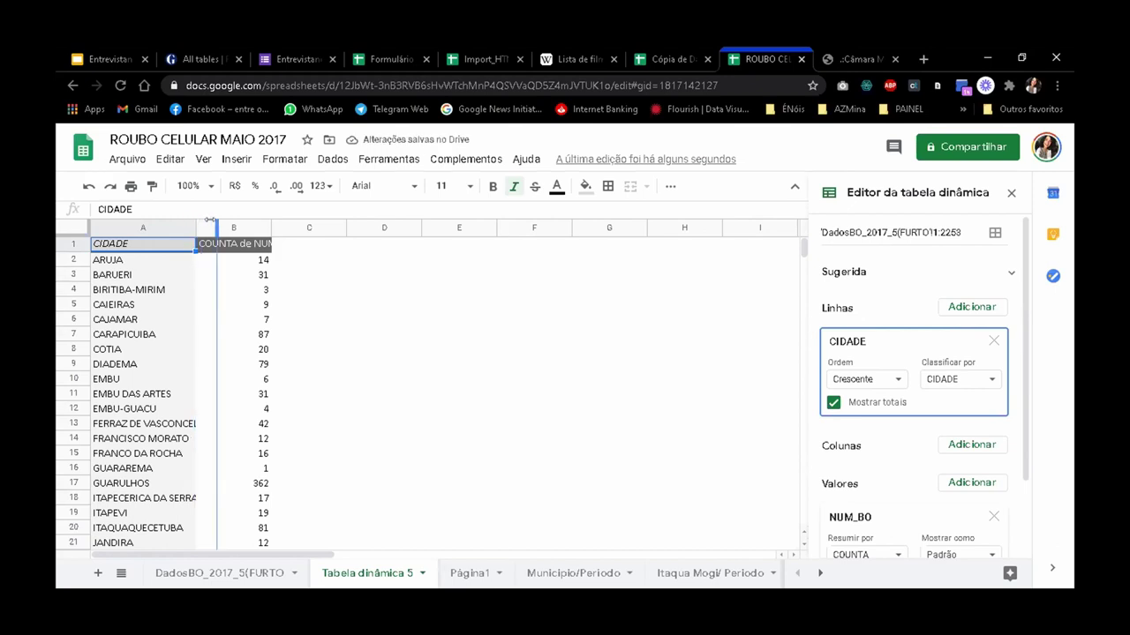
left_click_drag(196, 231, 218, 231)
left_click_drag(303, 223, 314, 225)
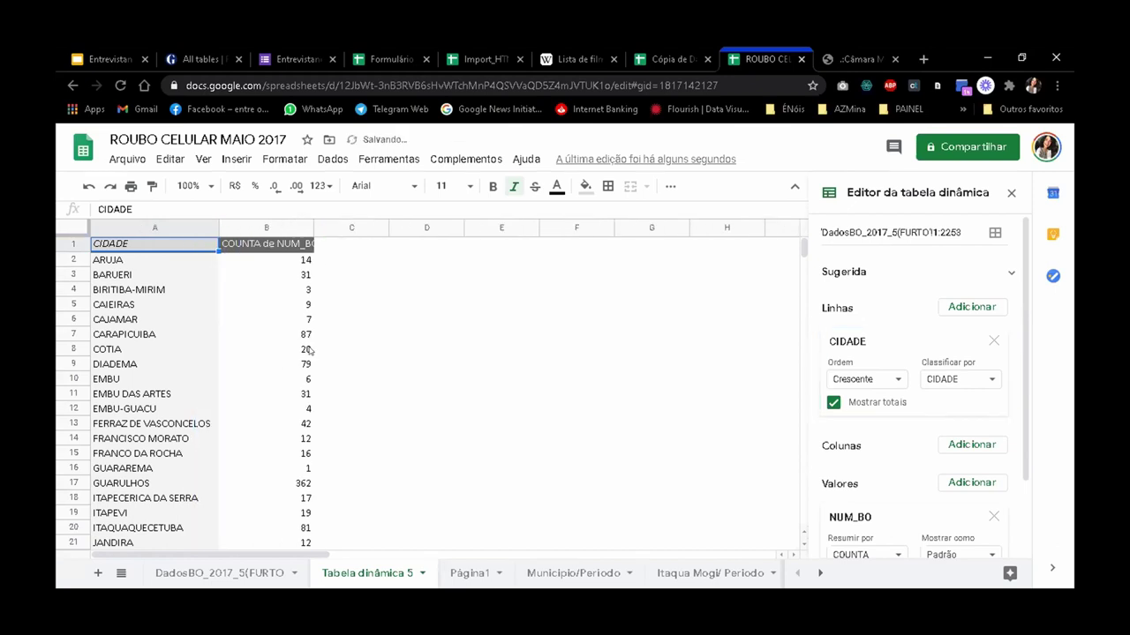
Review the per-city NUM_BO counts, including BARUERI's, down to the 2,252 total
scroll(312, 408, "down", 5)
scroll(312, 407, "up", 5)
scroll(300, 284, "down", 1)
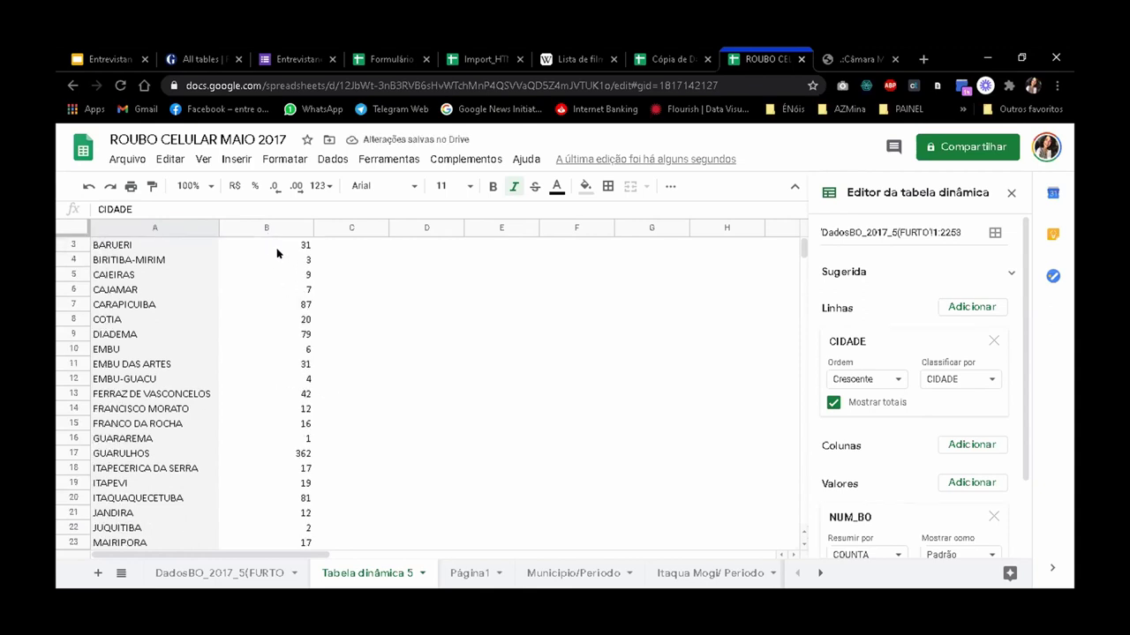
left_click(277, 251)
scroll(277, 322, "down", 1)
scroll(277, 326, "down", 5)
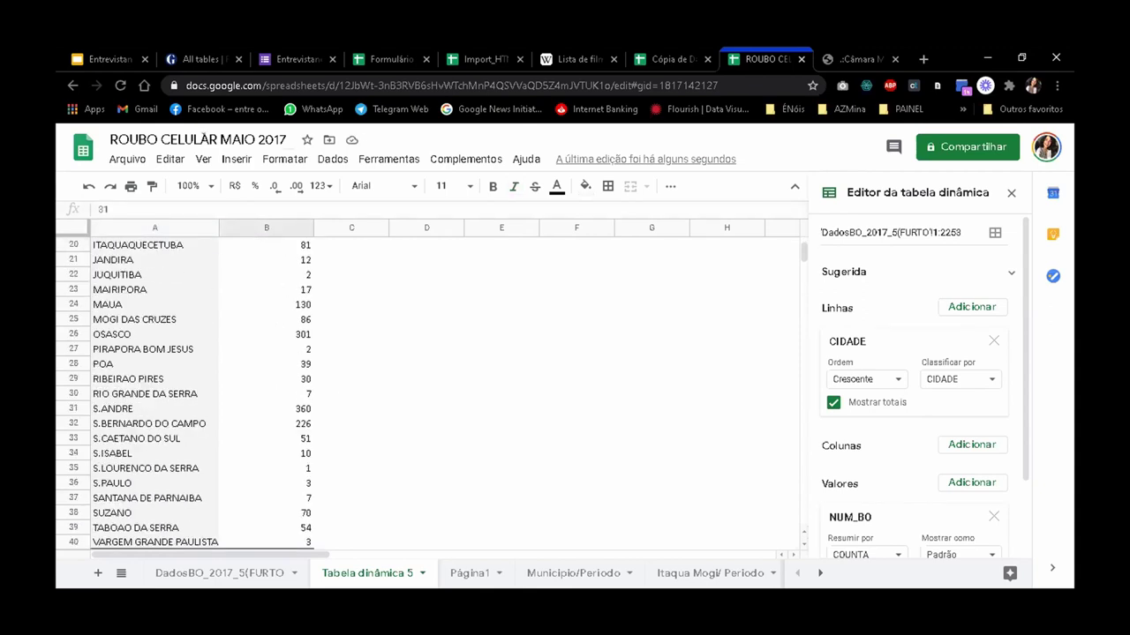
scroll(274, 373, "up", 1)
scroll(274, 372, "up", 5)
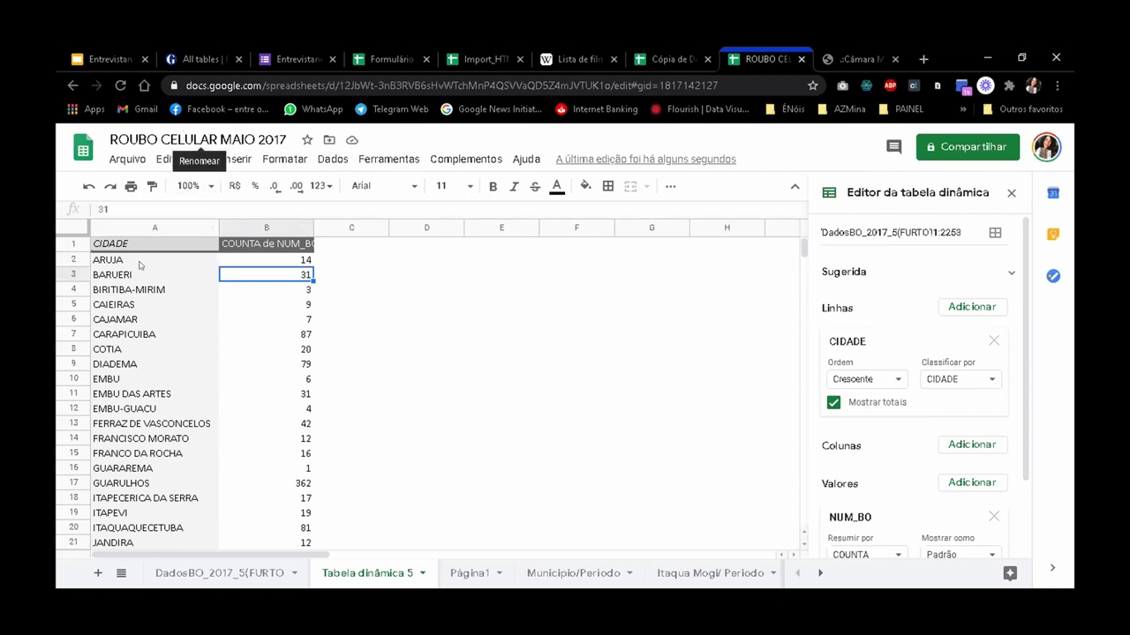
scroll(203, 403, "down", 5)
scroll(203, 404, "down", 1)
scroll(203, 403, "down", 3)
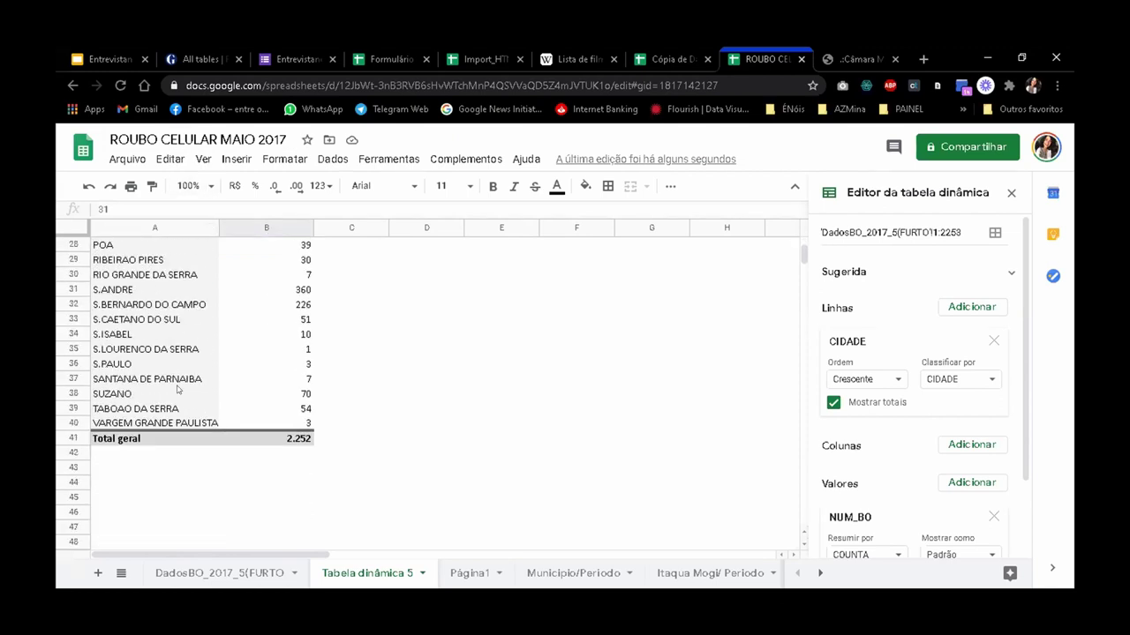
scroll(212, 371, "up", 4)
scroll(237, 303, "up", 5)
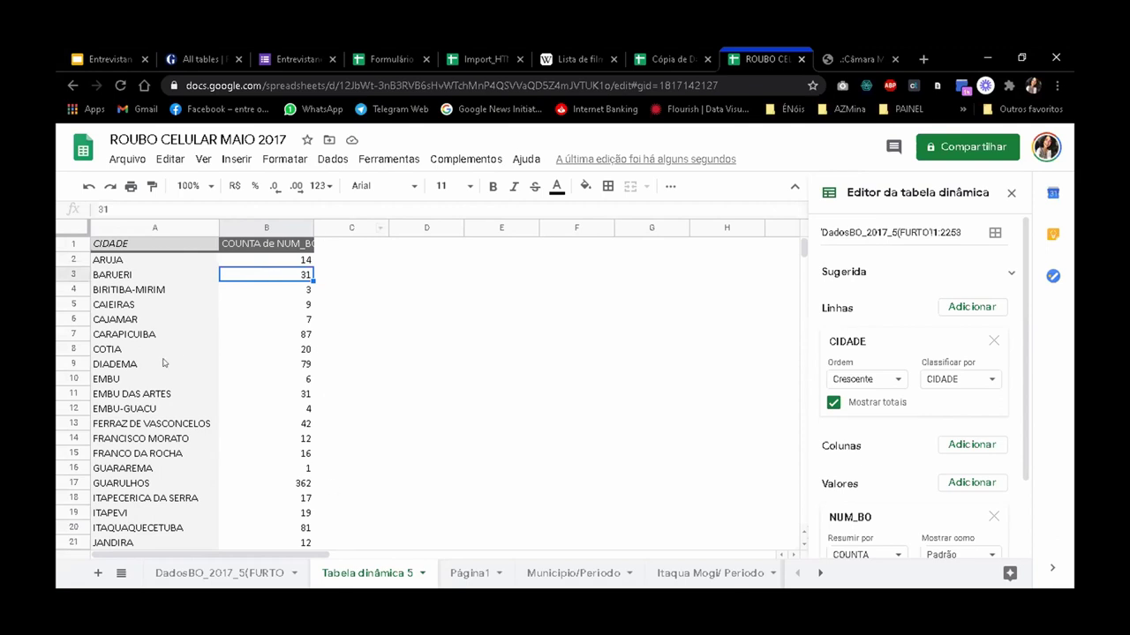
scroll(248, 510, "down", 2)
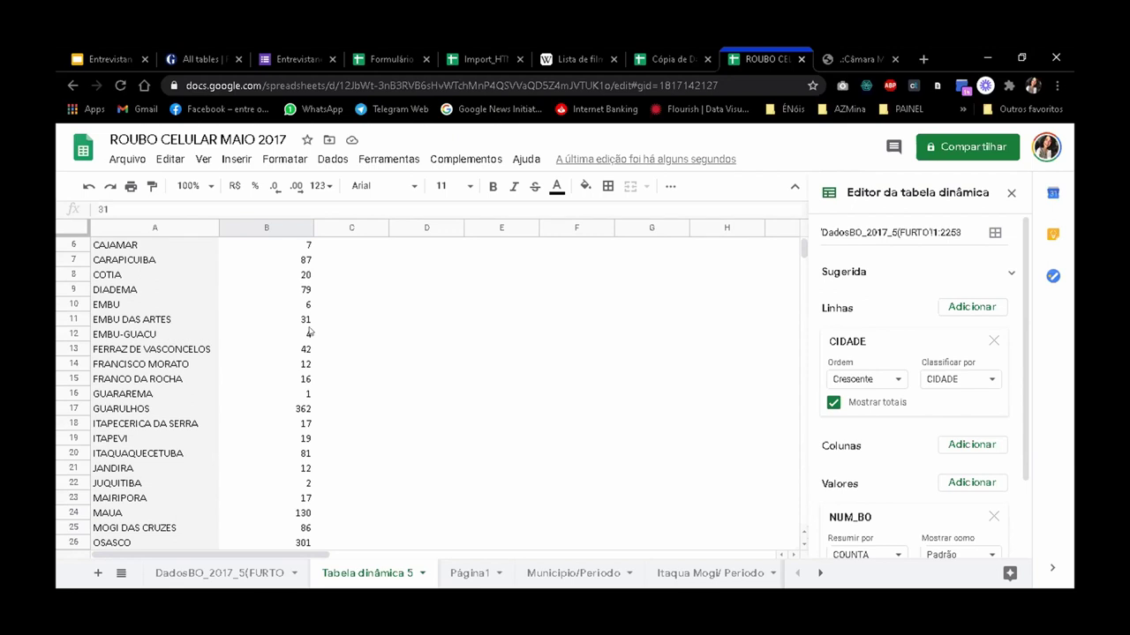
scroll(382, 435, "down", 4)
scroll(383, 434, "down", 4)
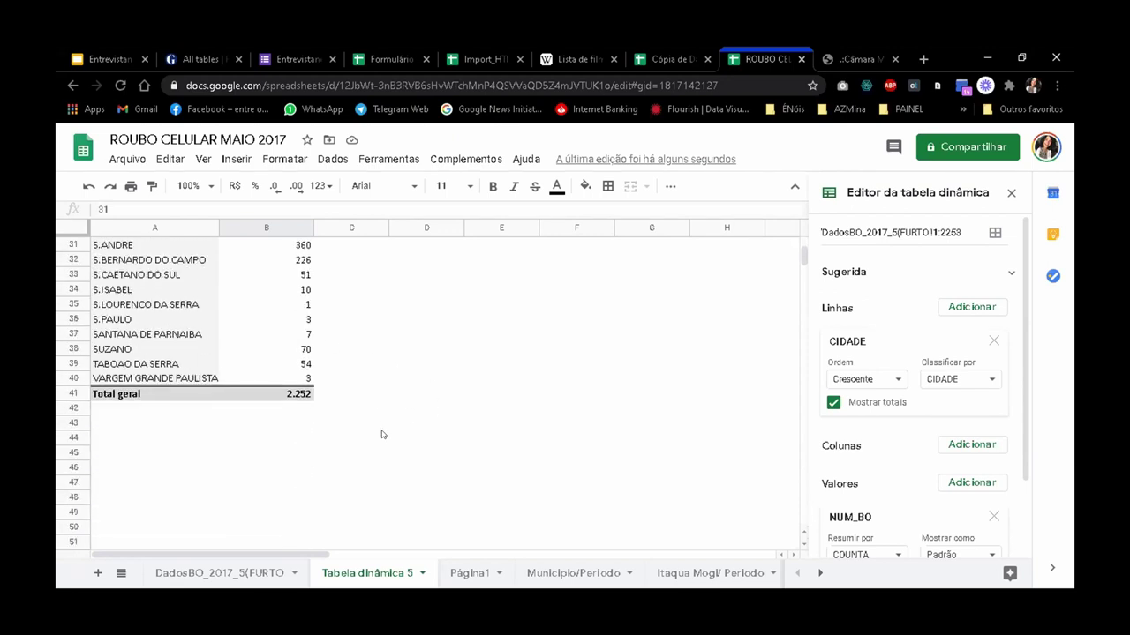
scroll(353, 423, "up", 1)
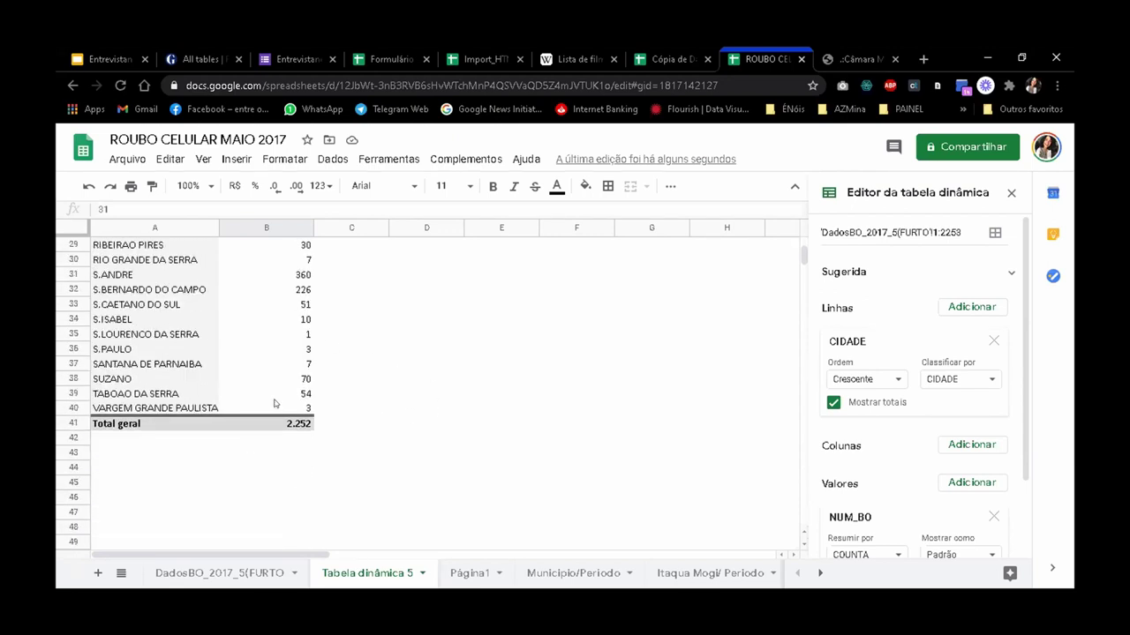
scroll(276, 379, "up", 5)
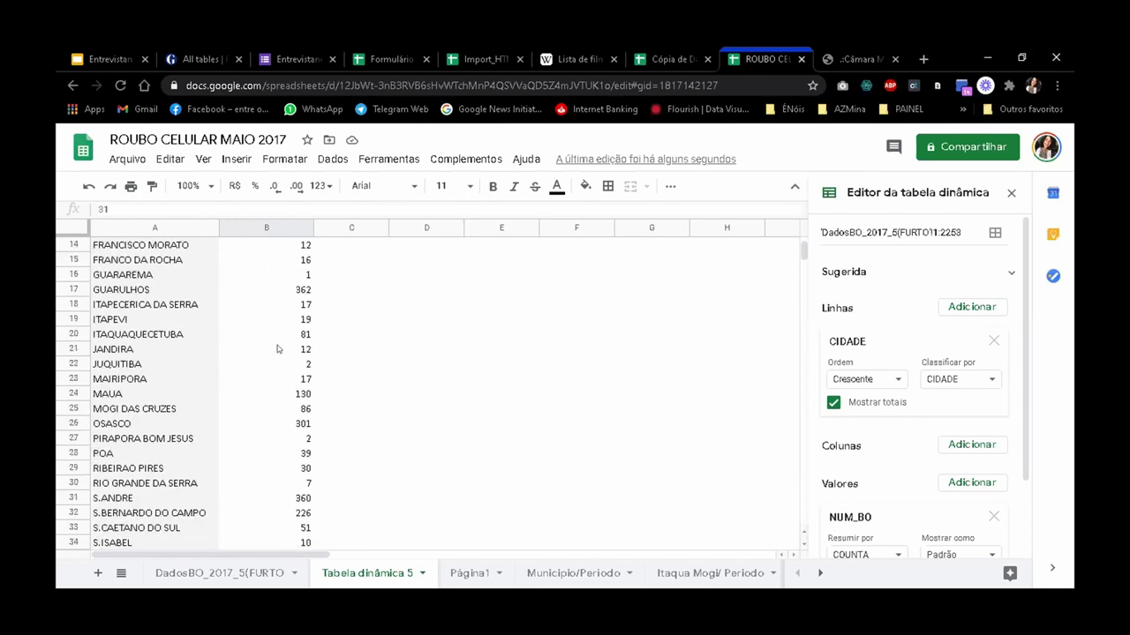
scroll(277, 353, "up", 4)
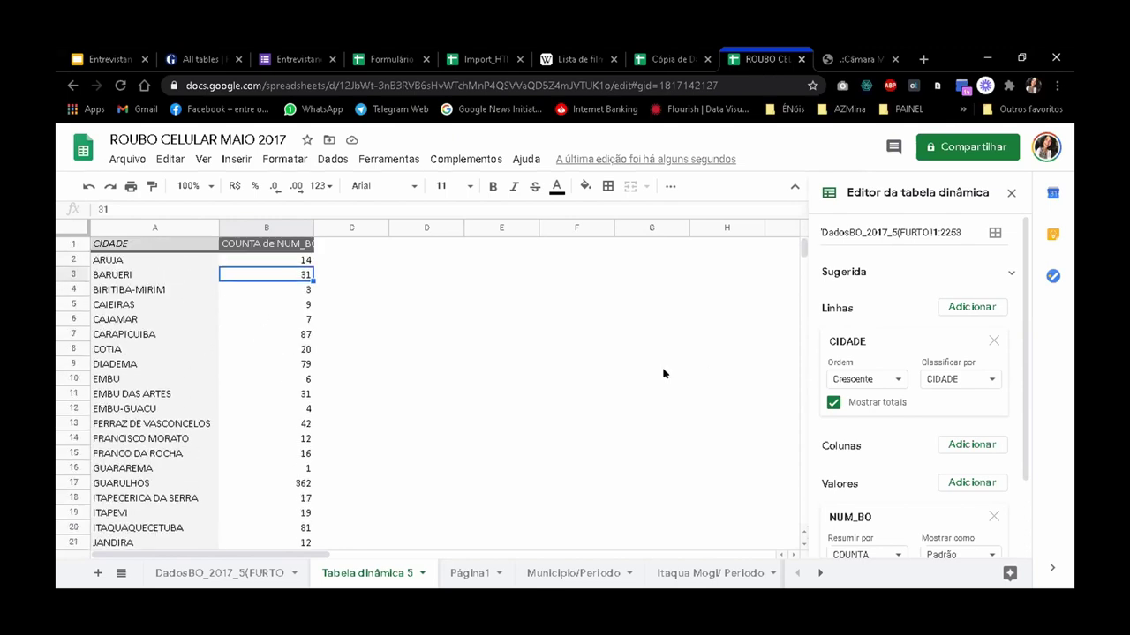
Regroup the pivot rows by BAIRRO, widen column A, and browse the neighbourhood counts
left_click(994, 341)
left_click(973, 309)
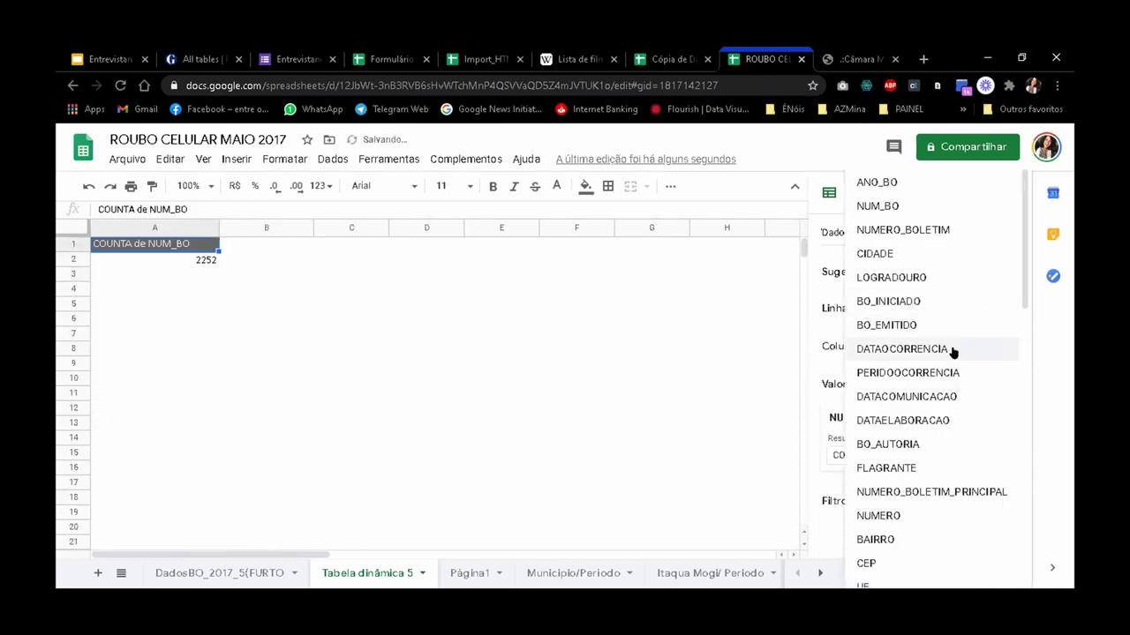
scroll(953, 352, "down", 1)
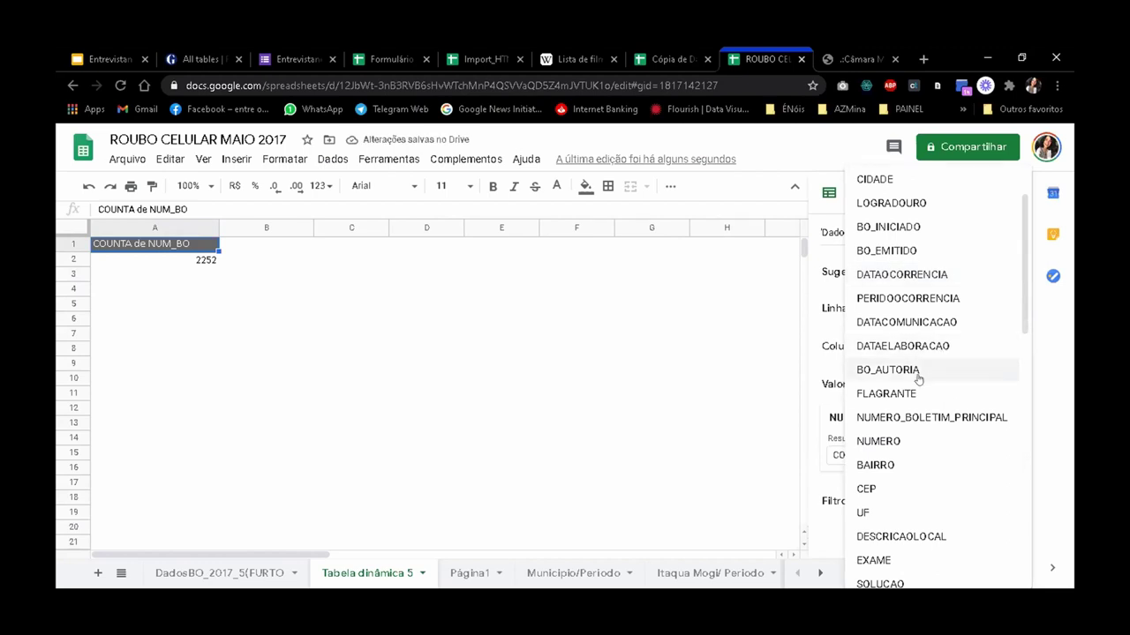
left_click(887, 468)
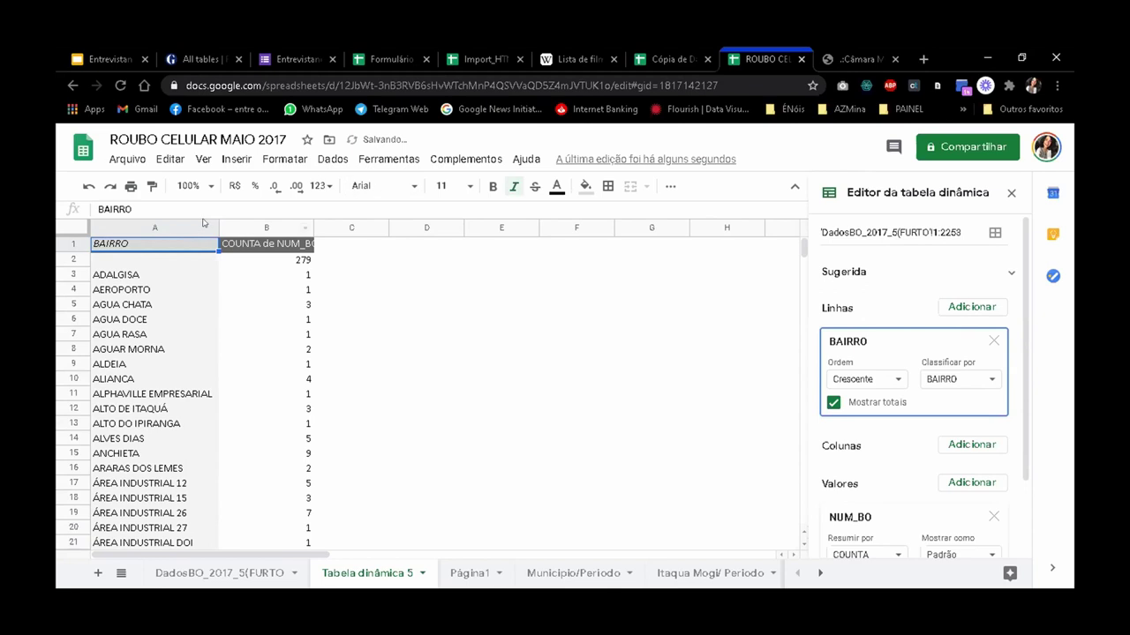
left_click_drag(212, 220, 222, 222)
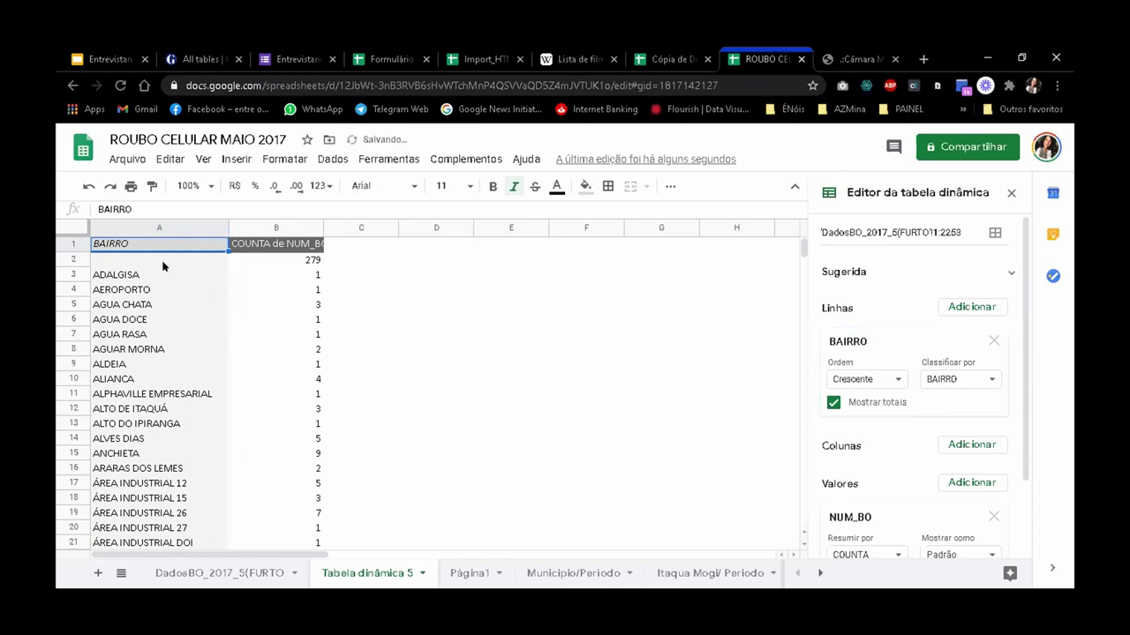
scroll(162, 266, "down", 3)
scroll(170, 282, "down", 7)
scroll(176, 296, "down", 7)
scroll(187, 315, "down", 5)
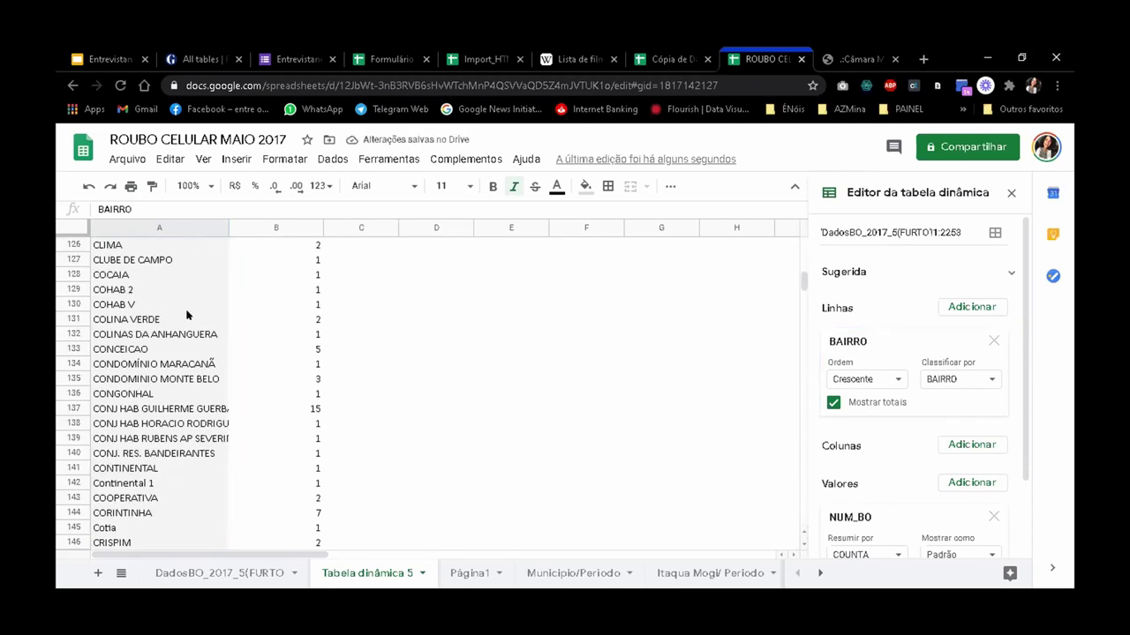
scroll(186, 315, "down", 6)
scroll(189, 323, "down", 8)
scroll(189, 323, "up", 10)
scroll(190, 328, "up", 7)
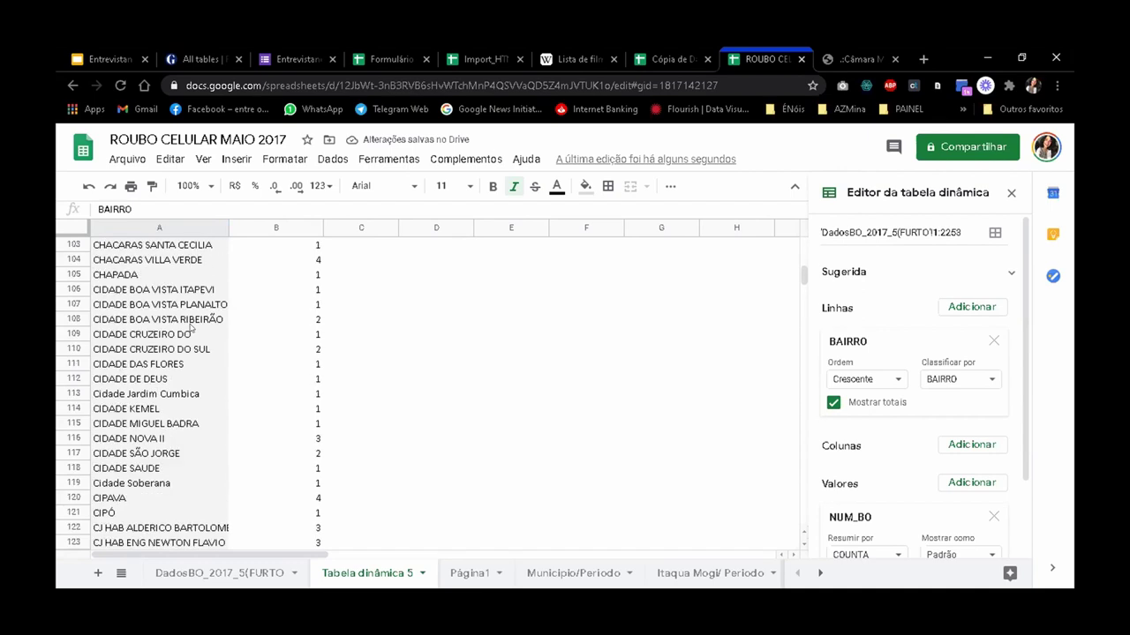
scroll(190, 328, "up", 6)
scroll(471, 324, "up", 5)
scroll(472, 325, "up", 3)
scroll(918, 529, "down", 2)
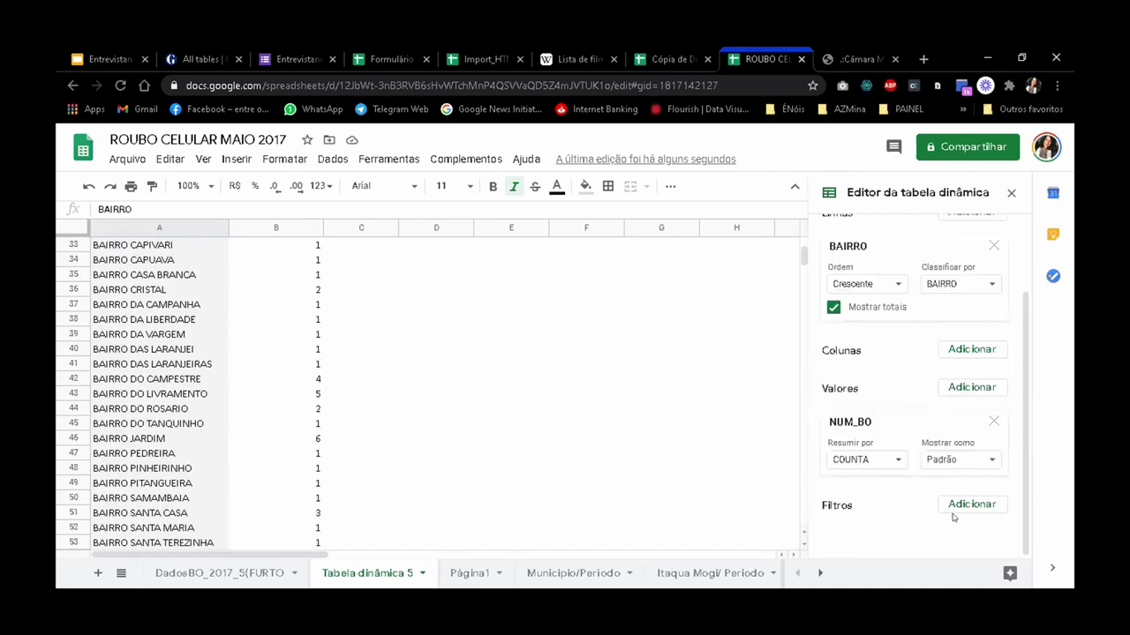
Add a CIDADE filter to the pivot table keeping only MOGI DAS CRUZES
left_click(965, 506)
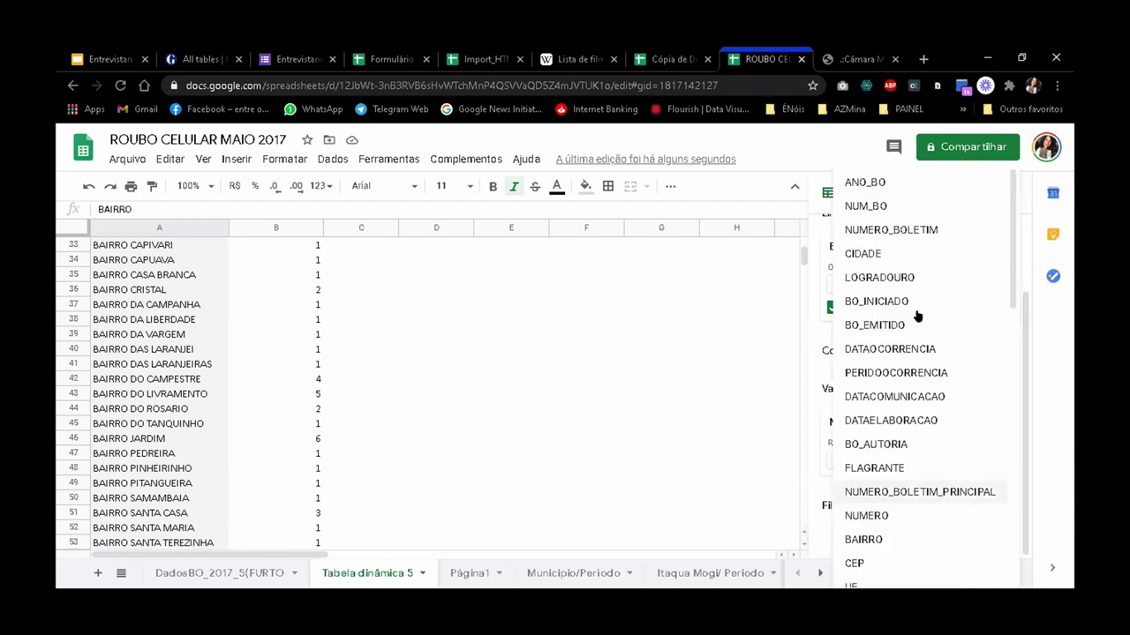
left_click(863, 254)
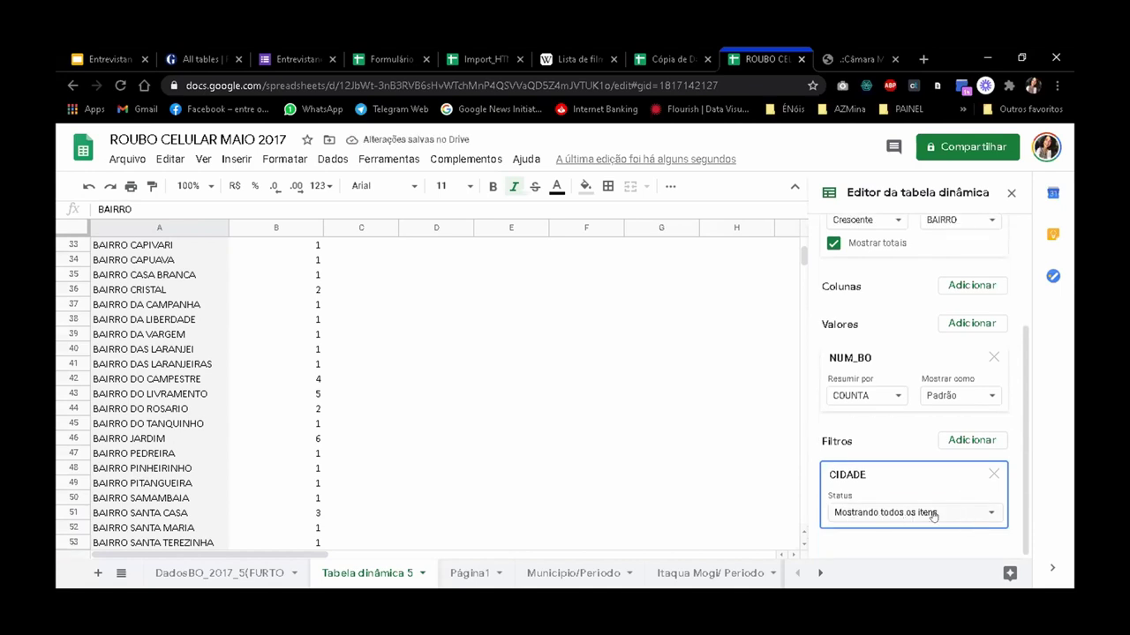
left_click(927, 516)
left_click(931, 377)
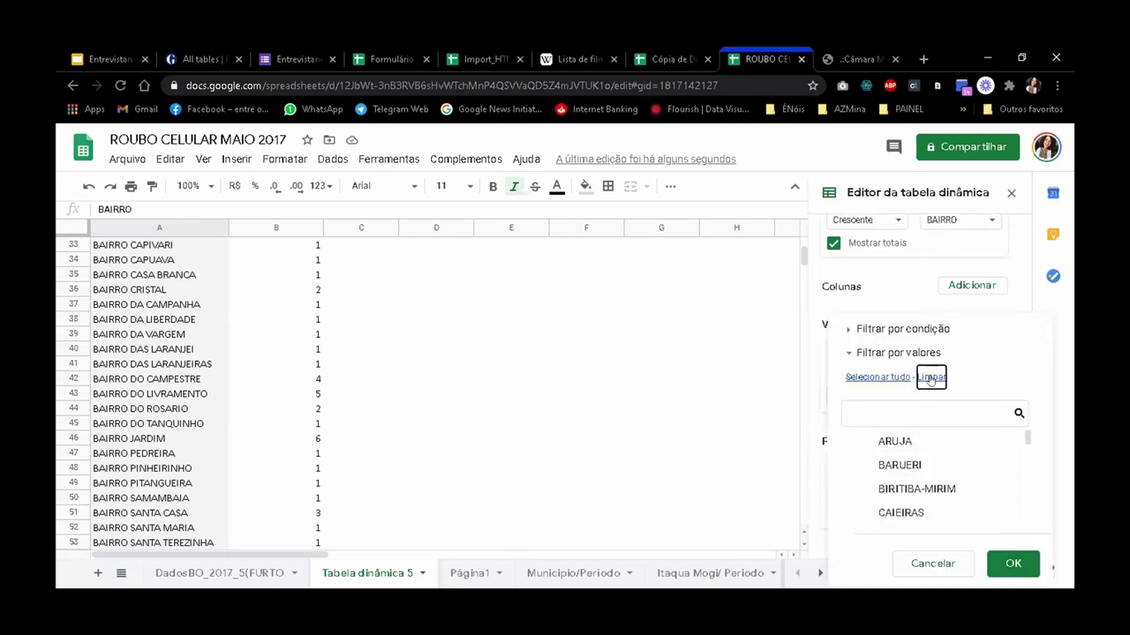
type("mogi")
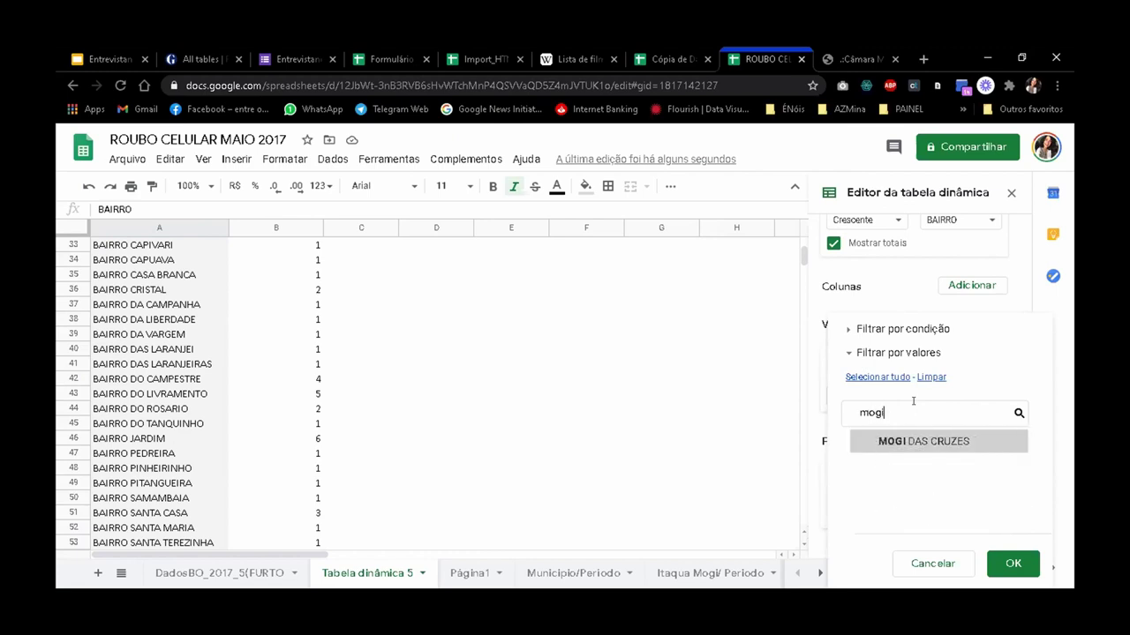
left_click(923, 441)
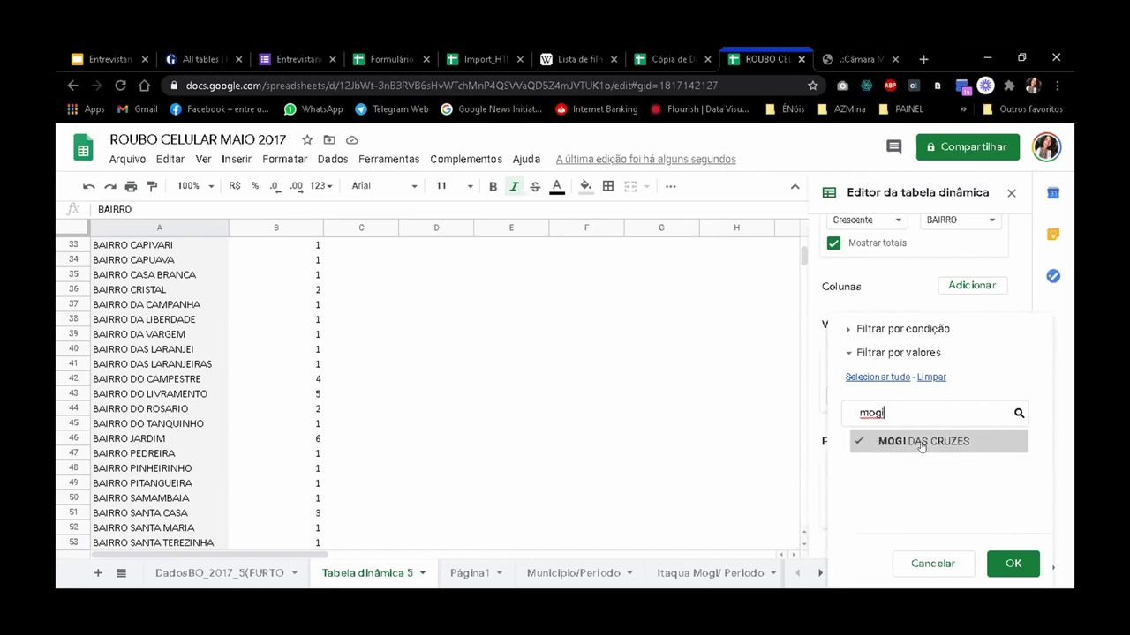
left_click(1013, 563)
Review the Mogi neighbourhood counts: VL OLIVEIRA, JUNDIAPEBA (8) and CENTRO (9)
scroll(215, 320, "up", 6)
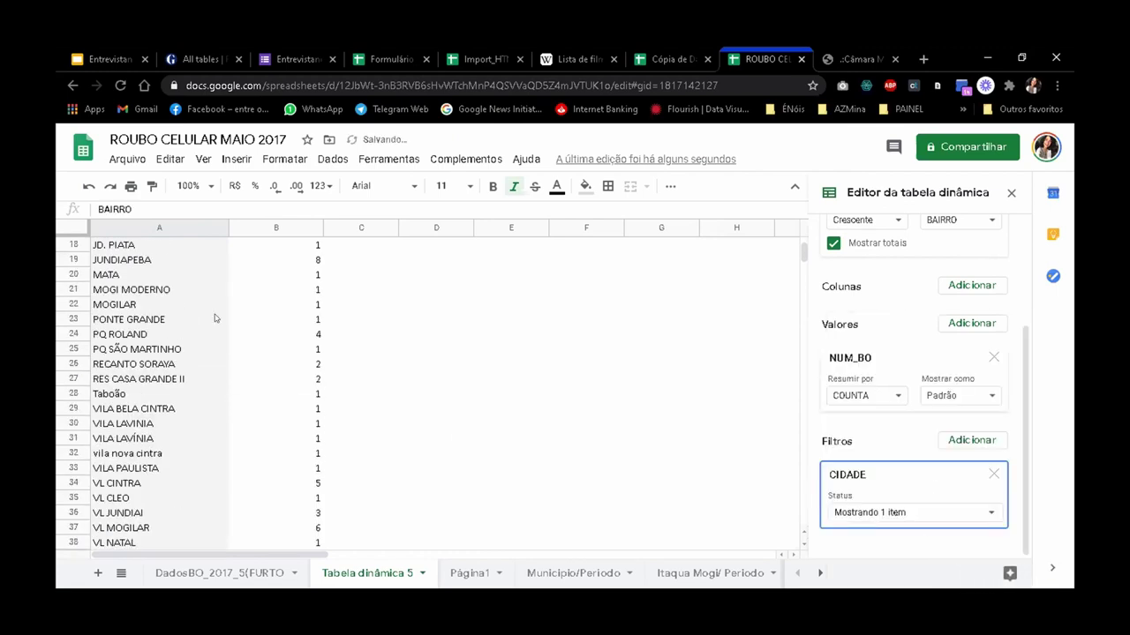
scroll(215, 317, "up", 5)
scroll(214, 313, "up", 1)
scroll(212, 306, "down", 5)
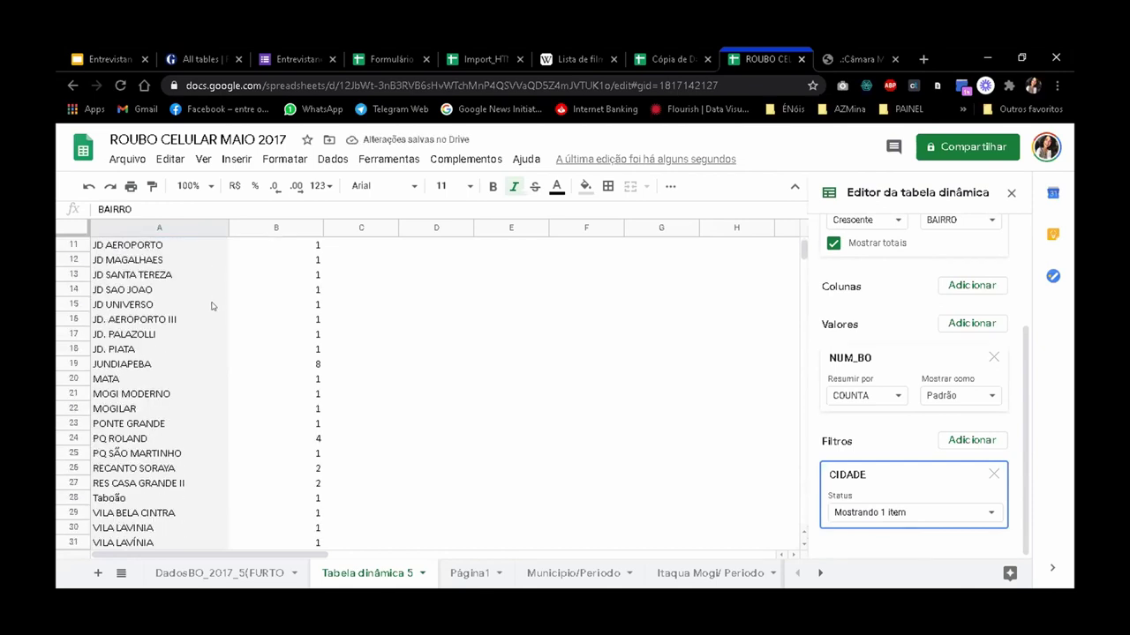
scroll(212, 313, "down", 7)
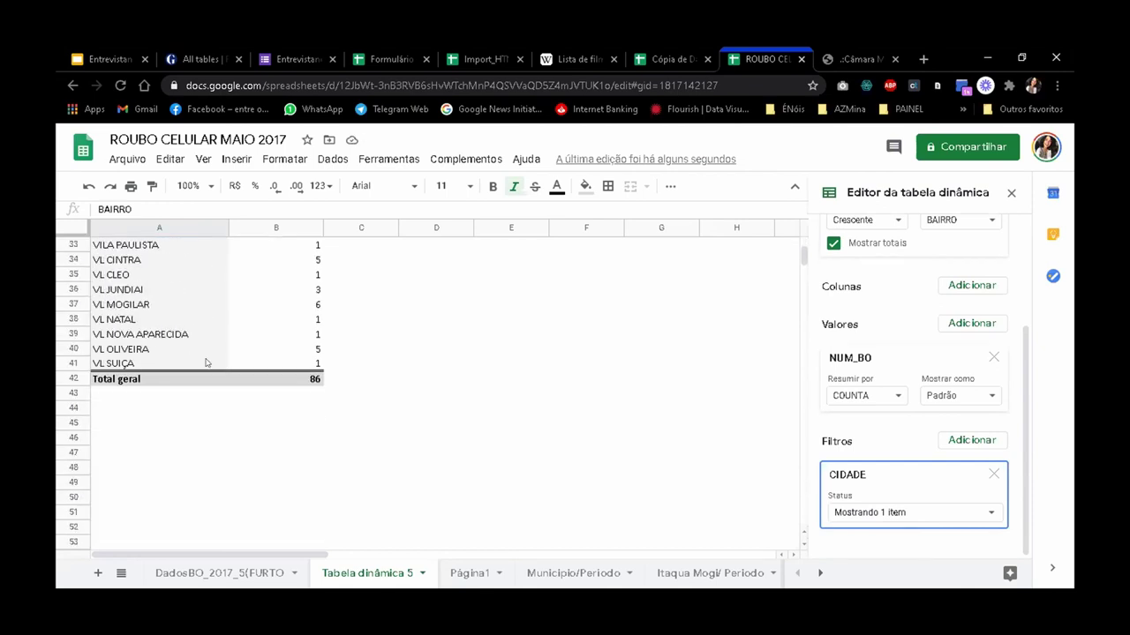
scroll(204, 363, "up", 2)
scroll(204, 357, "up", 8)
scroll(187, 280, "up", 1)
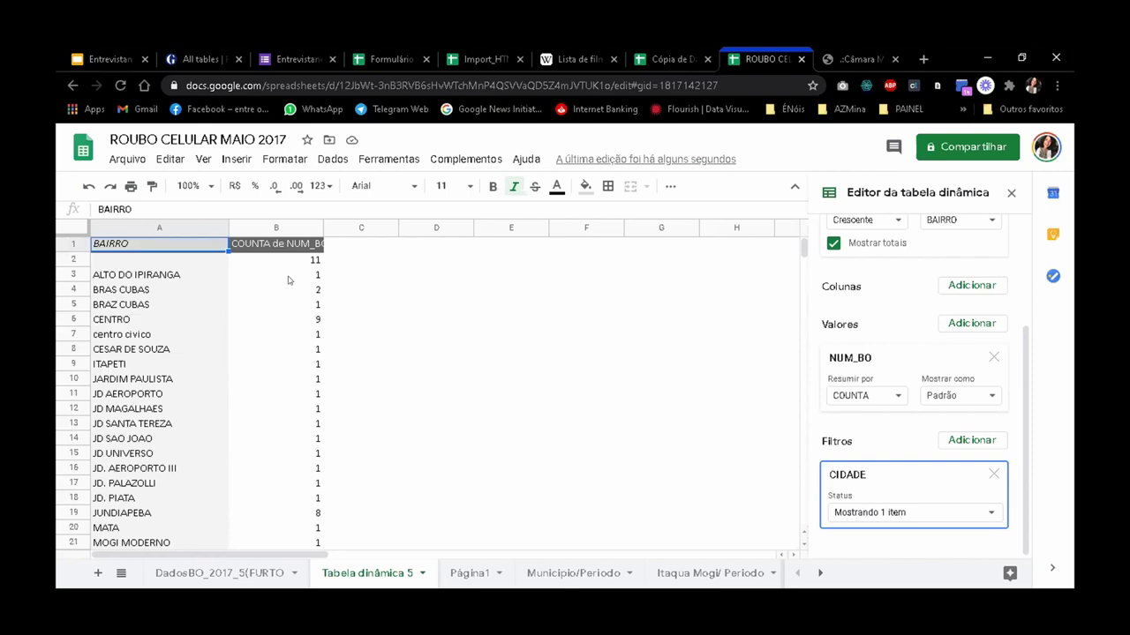
scroll(287, 280, "down", 1)
scroll(287, 280, "down", 2)
scroll(287, 280, "down", 2)
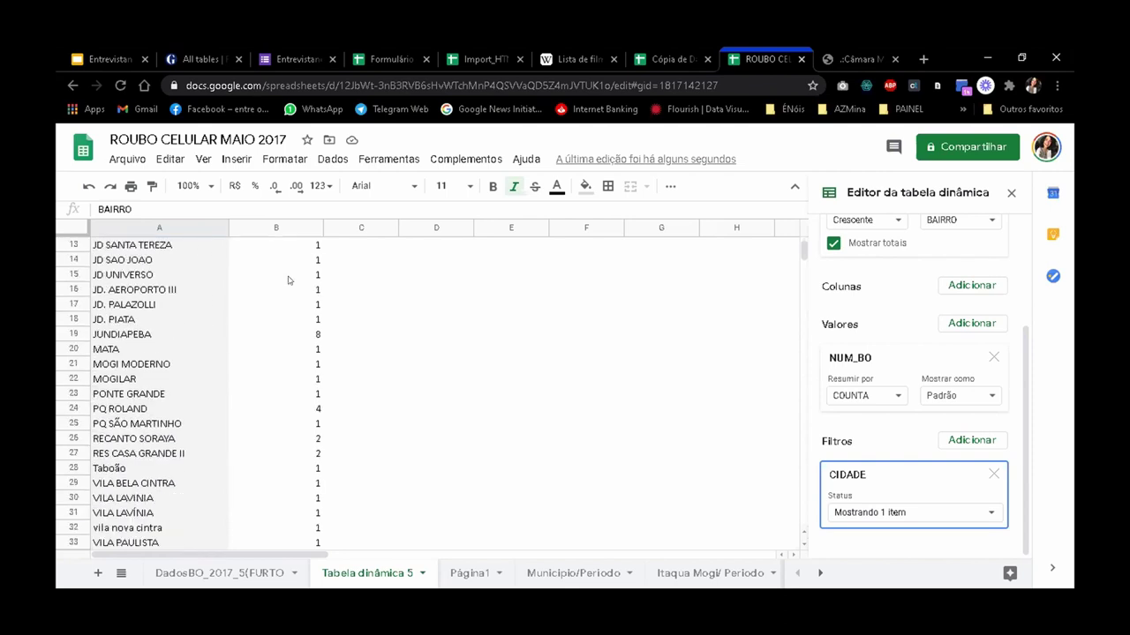
scroll(288, 280, "down", 3)
scroll(287, 281, "down", 1)
scroll(287, 280, "down", 1)
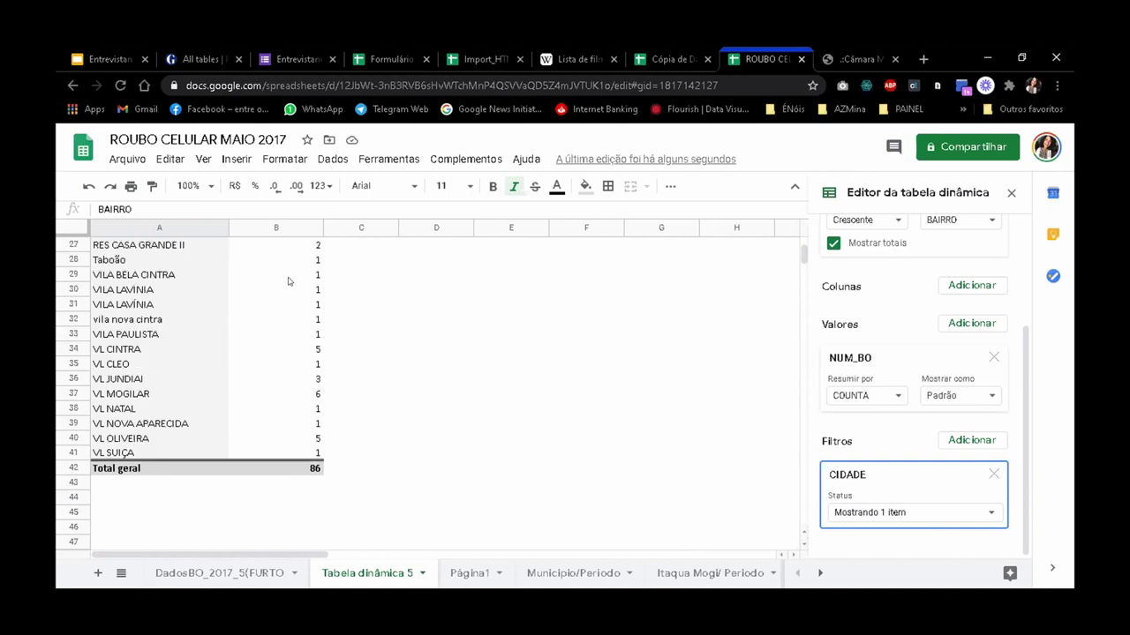
scroll(282, 318, "down", 2)
left_click(304, 393)
scroll(310, 402, "up", 4)
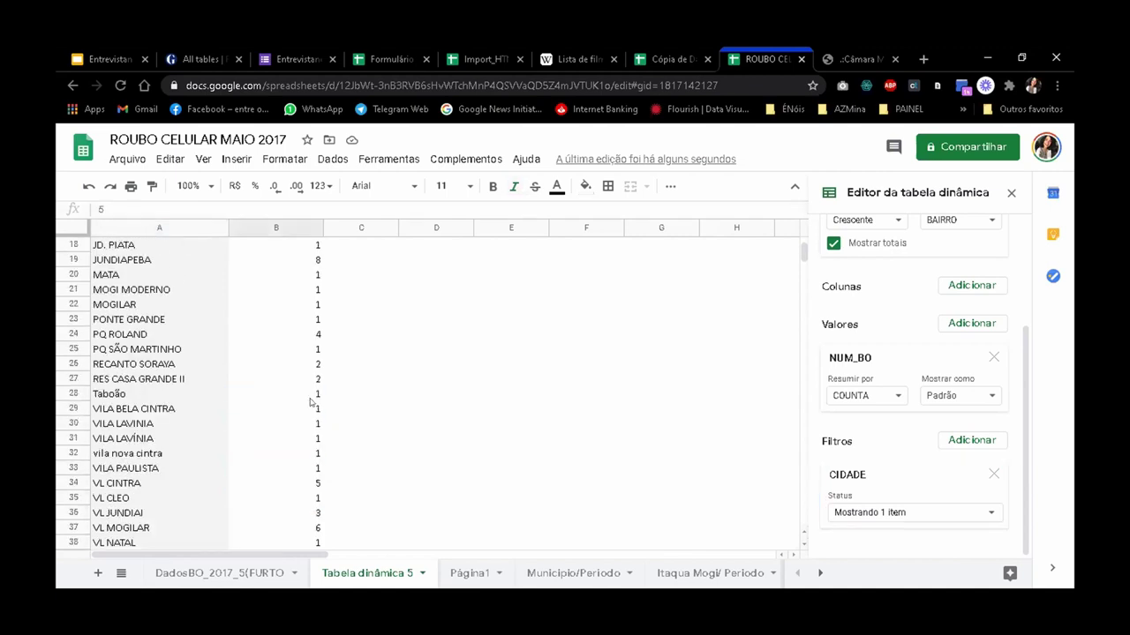
scroll(309, 402, "up", 2)
scroll(310, 402, "up", 2)
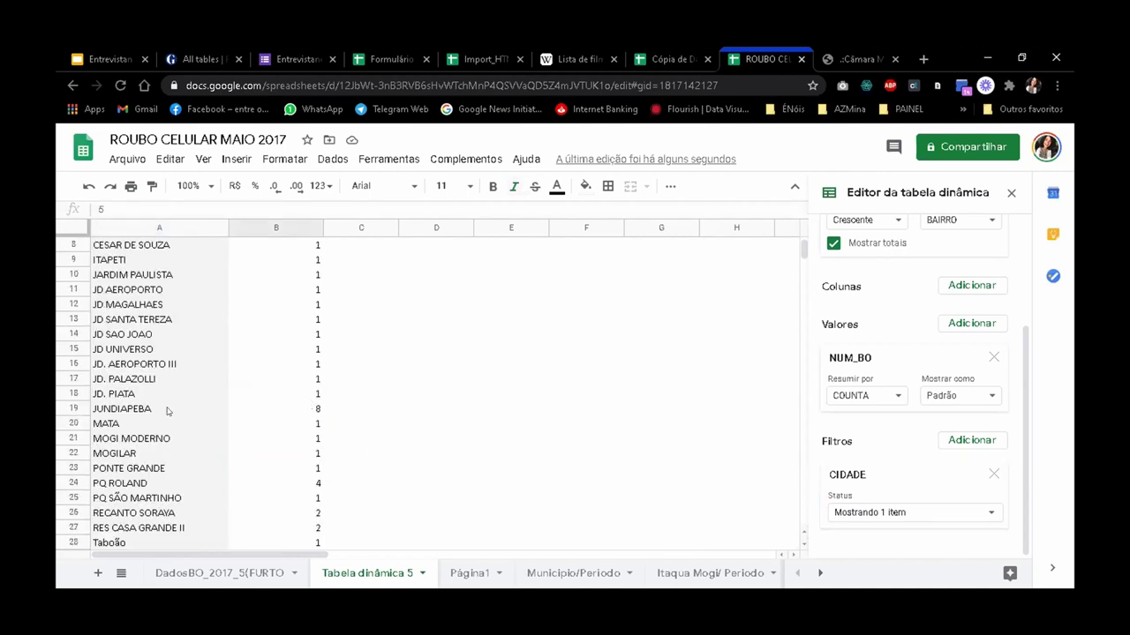
left_click(168, 411)
left_click(275, 410)
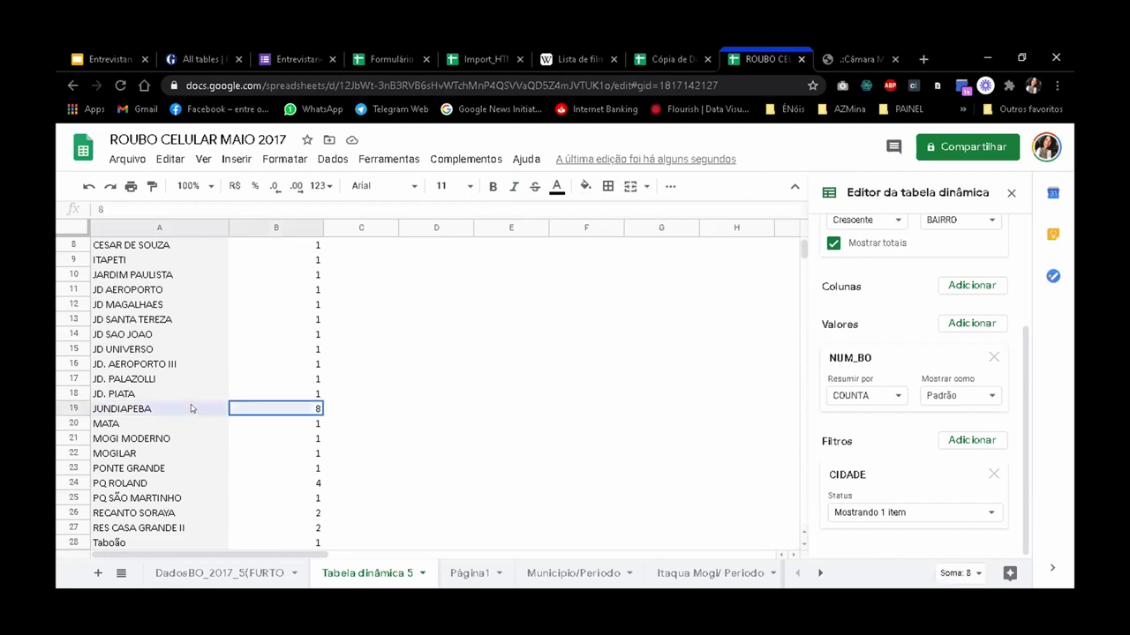
scroll(275, 399, "up", 2)
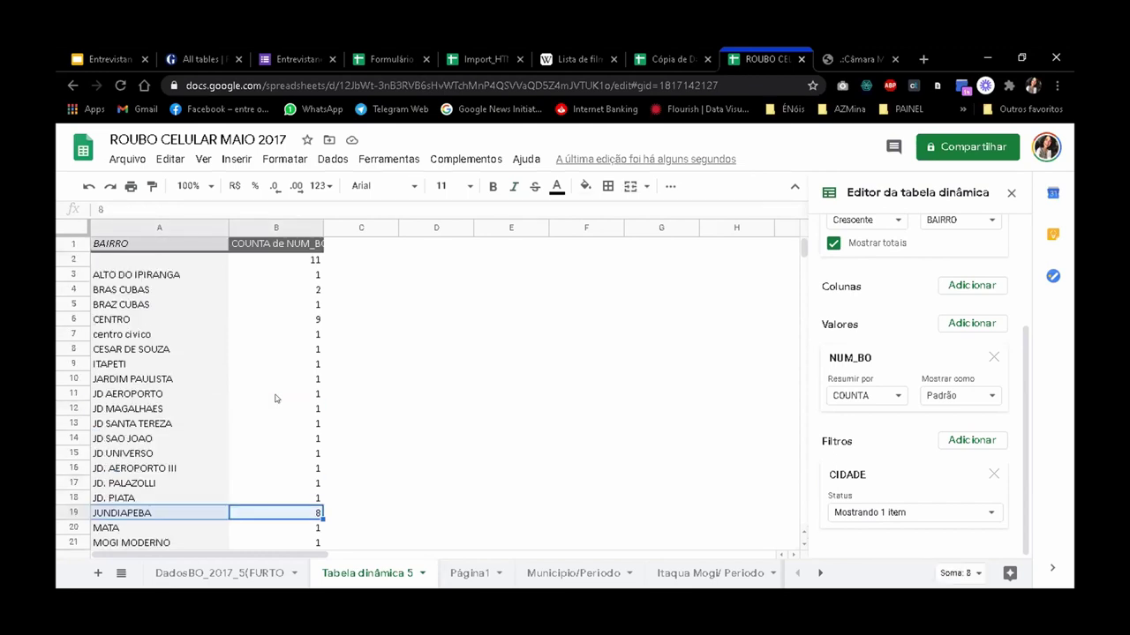
left_click(131, 321)
left_click(274, 320)
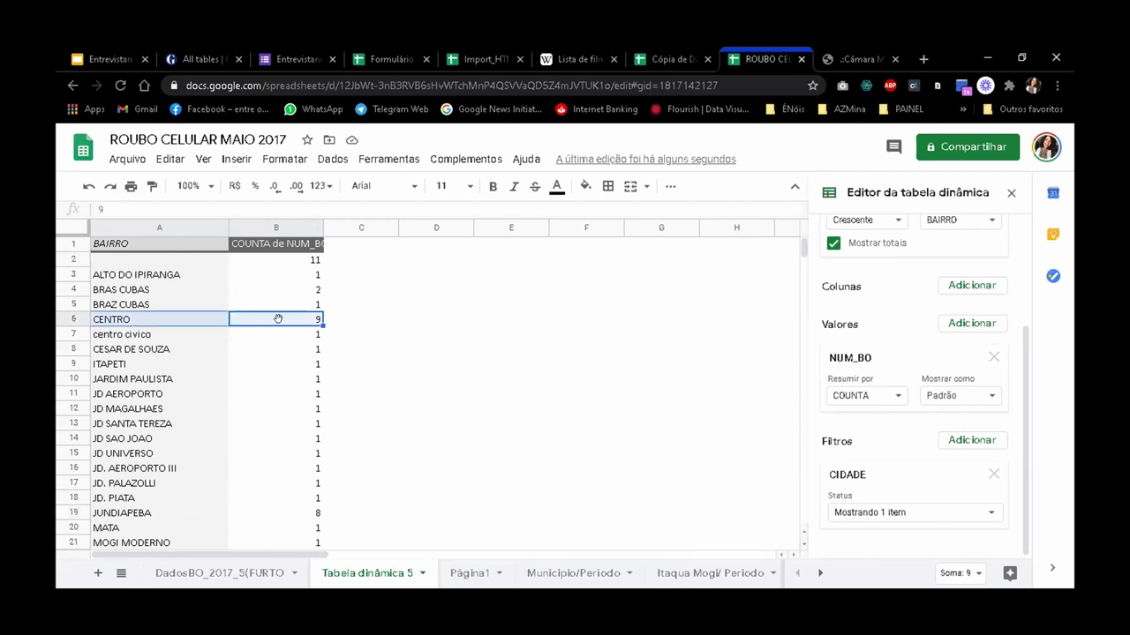
scroll(278, 319, "down", 1)
scroll(285, 323, "down", 4)
scroll(284, 323, "down", 3)
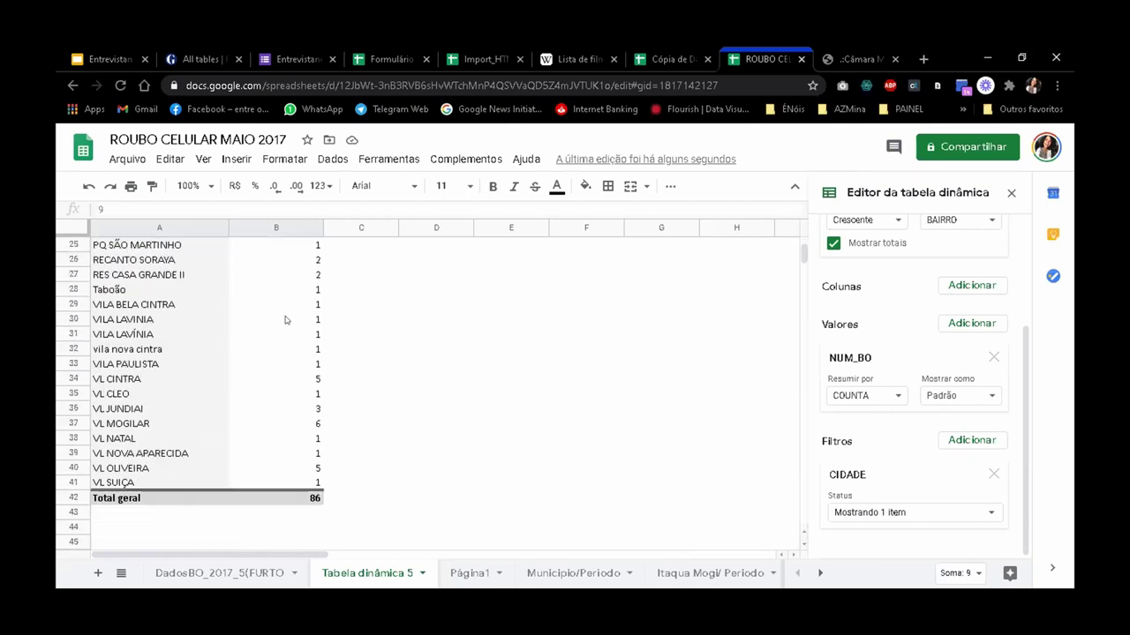
scroll(284, 323, "down", 3)
scroll(284, 323, "down", 1)
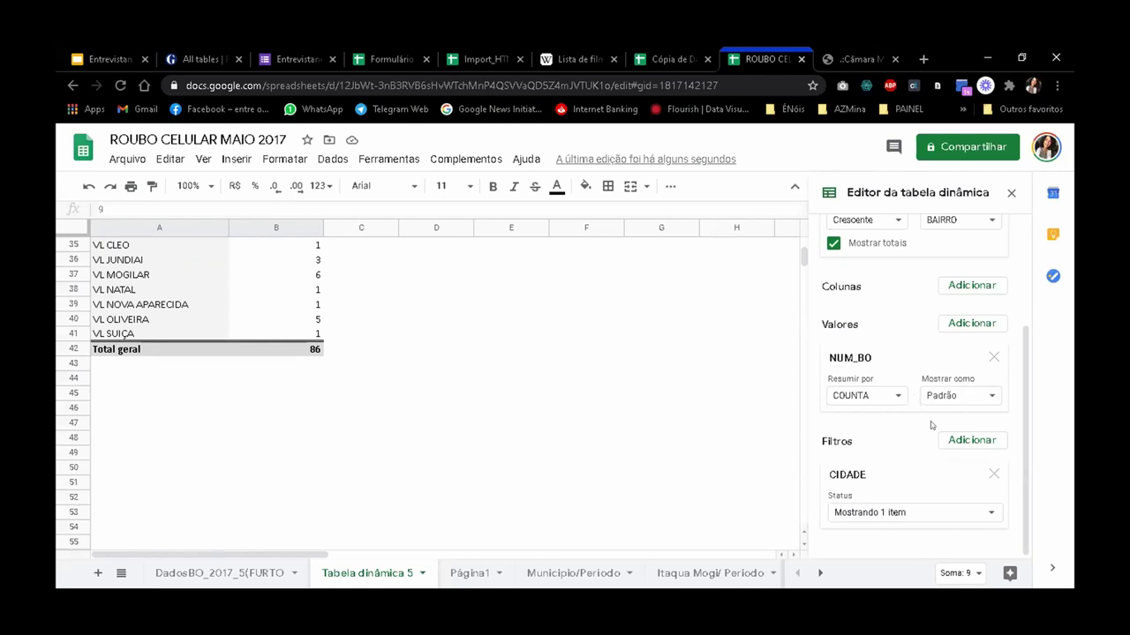
scroll(931, 419, "up", 2)
scroll(979, 481, "down", 2)
Remove the CIDADE filter, share the spreadsheet as Leitor with anyone with the link, and copy the link
left_click(993, 474)
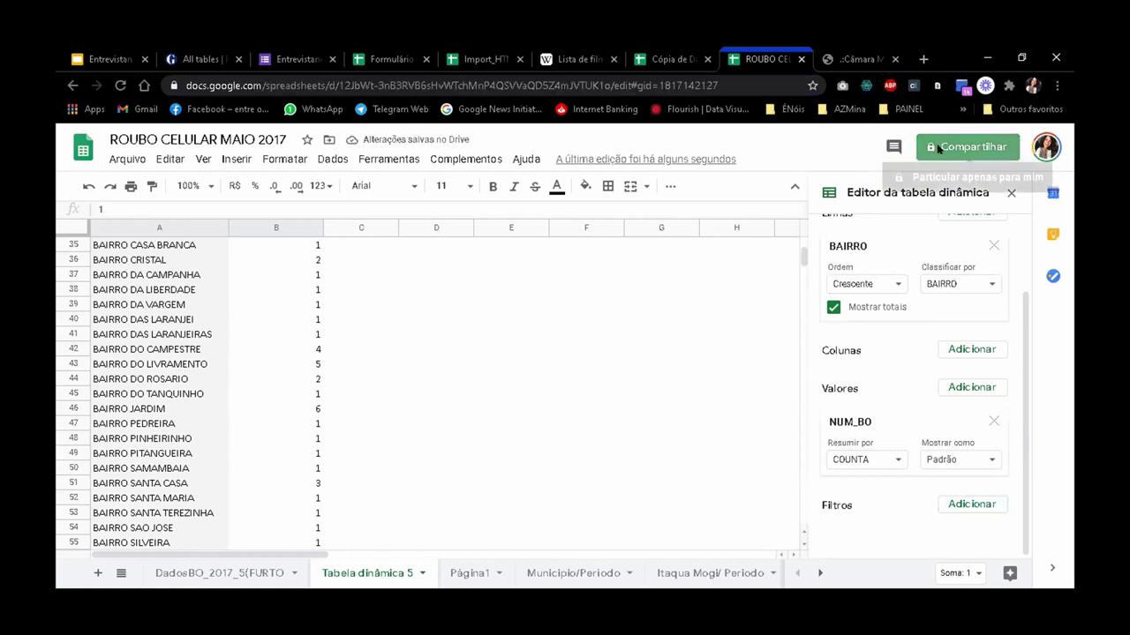
left_click(967, 147)
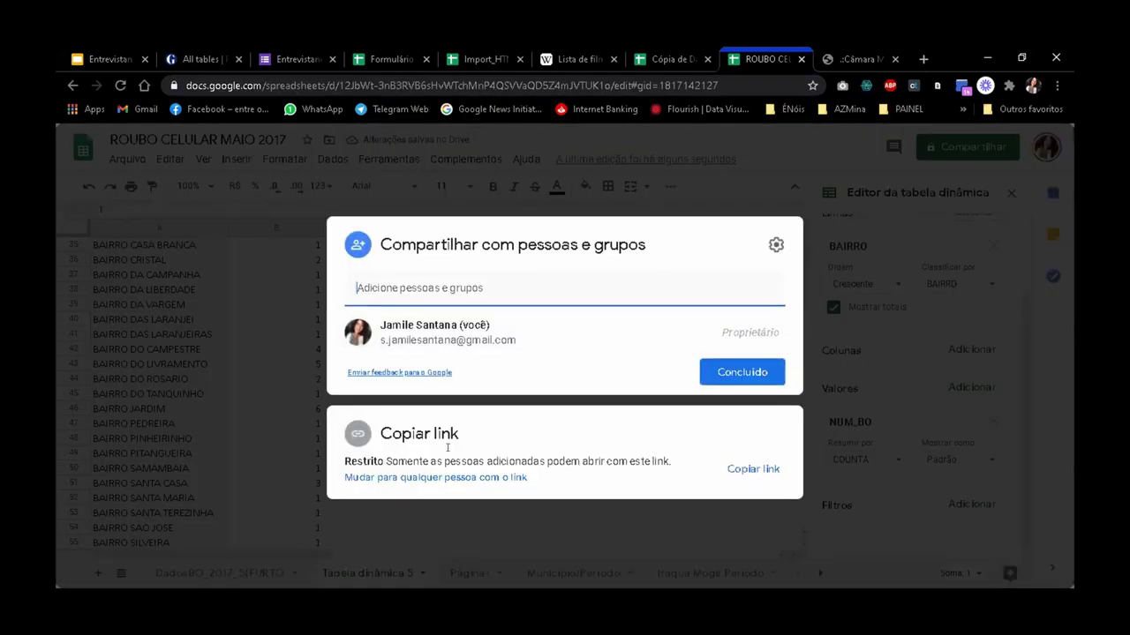
left_click(446, 480)
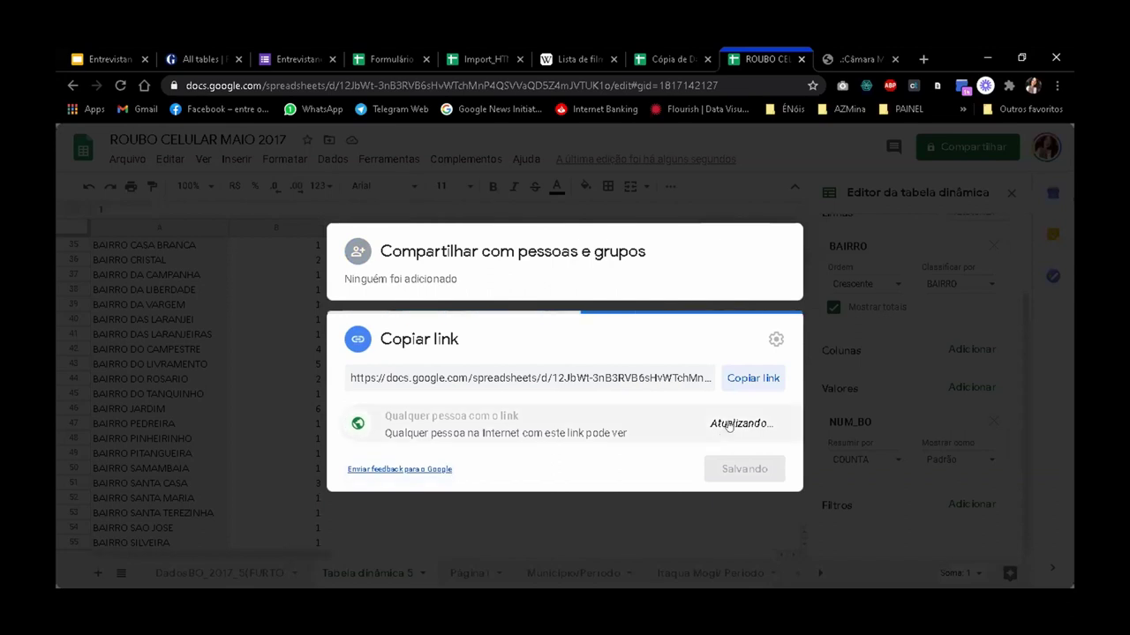
left_click(764, 425)
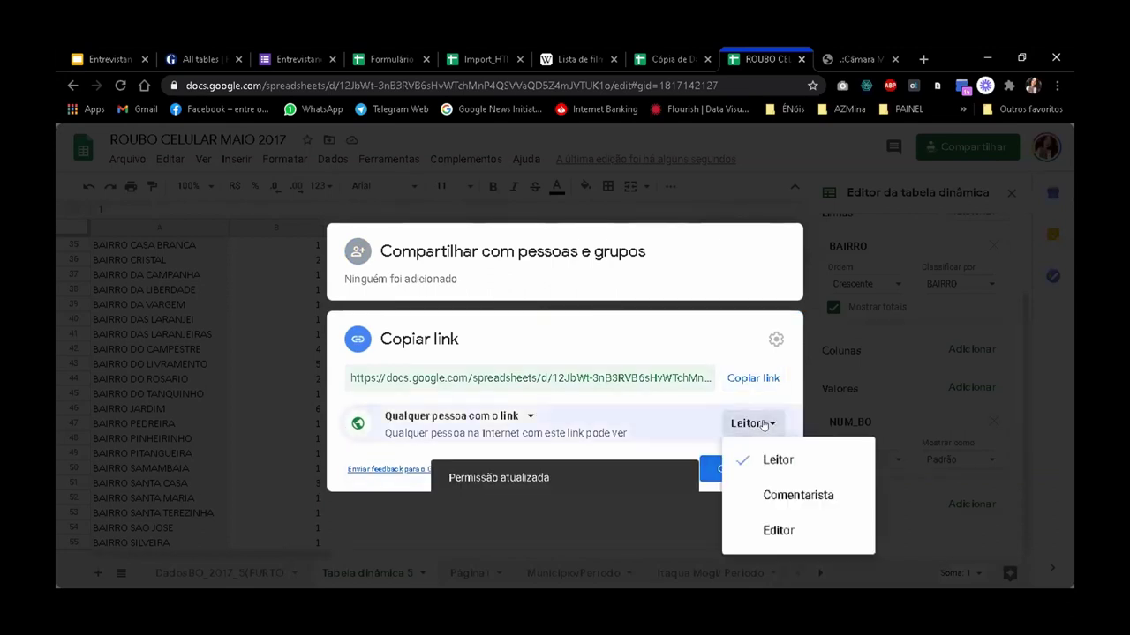
left_click(764, 424)
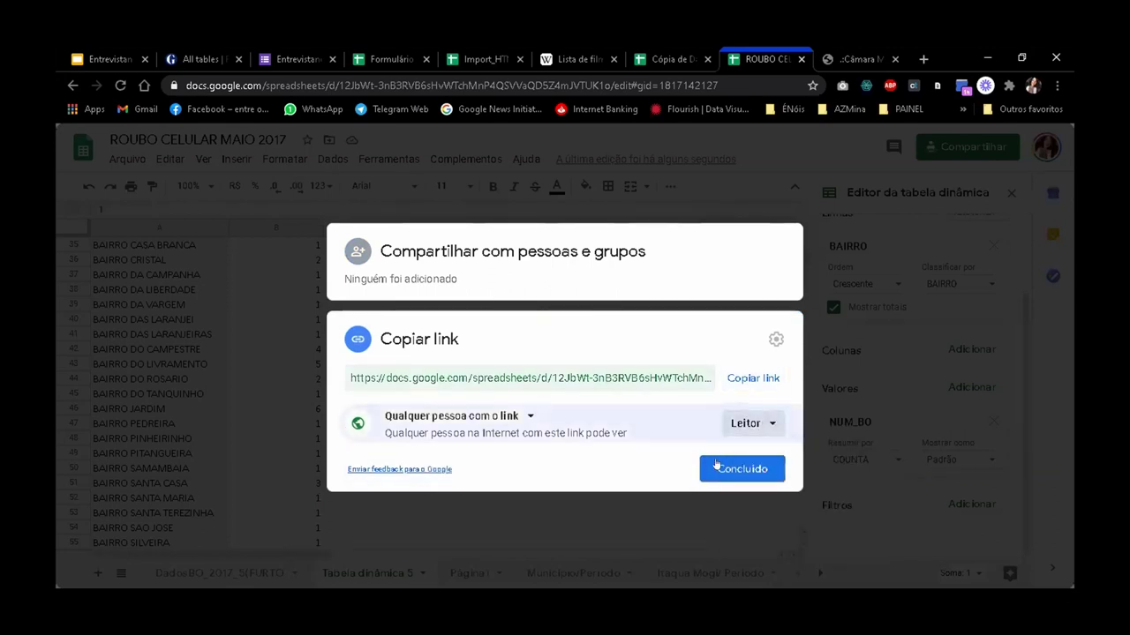
left_click(746, 377)
Paste the spreadsheet share link on a new line below the existing link on slide 7
left_click(94, 56)
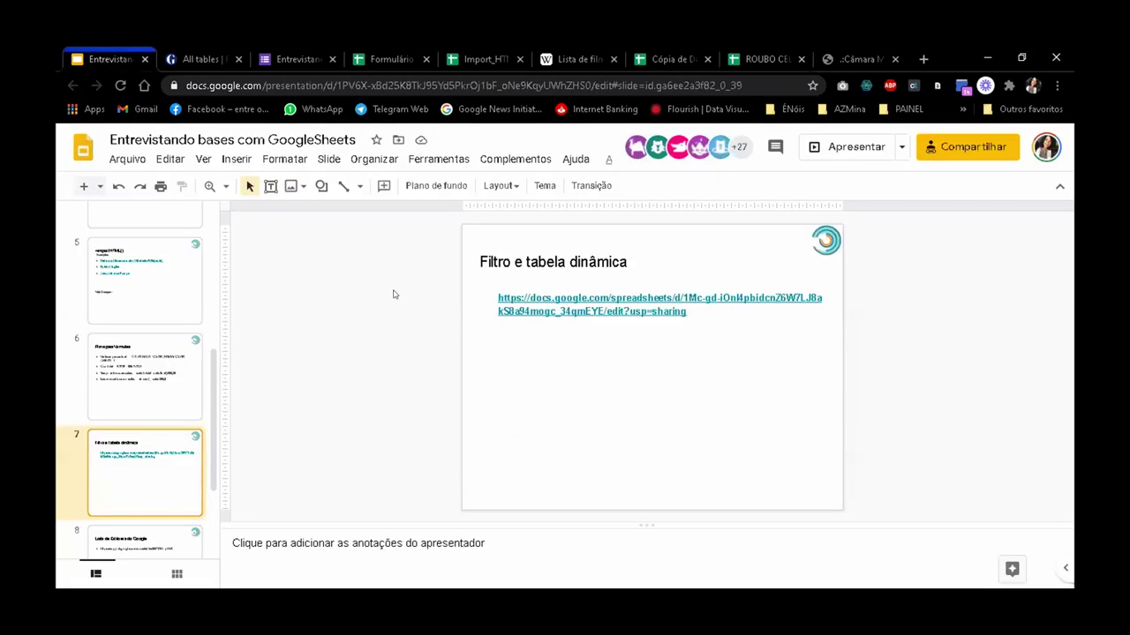
left_click(703, 313)
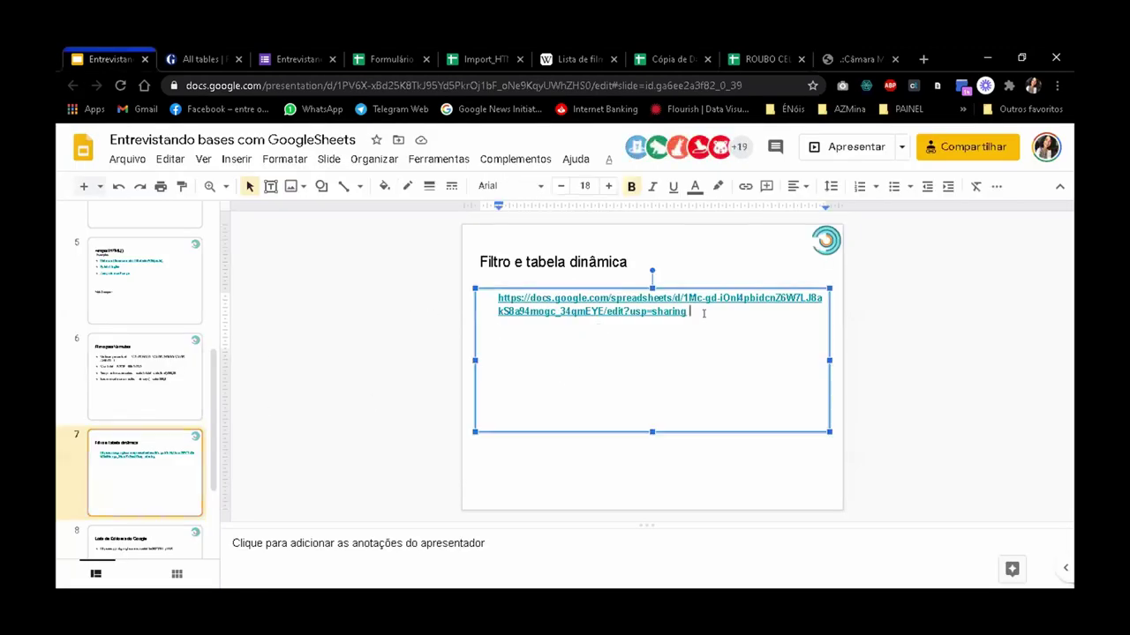
key("Return")
key("Return")
key("Return")
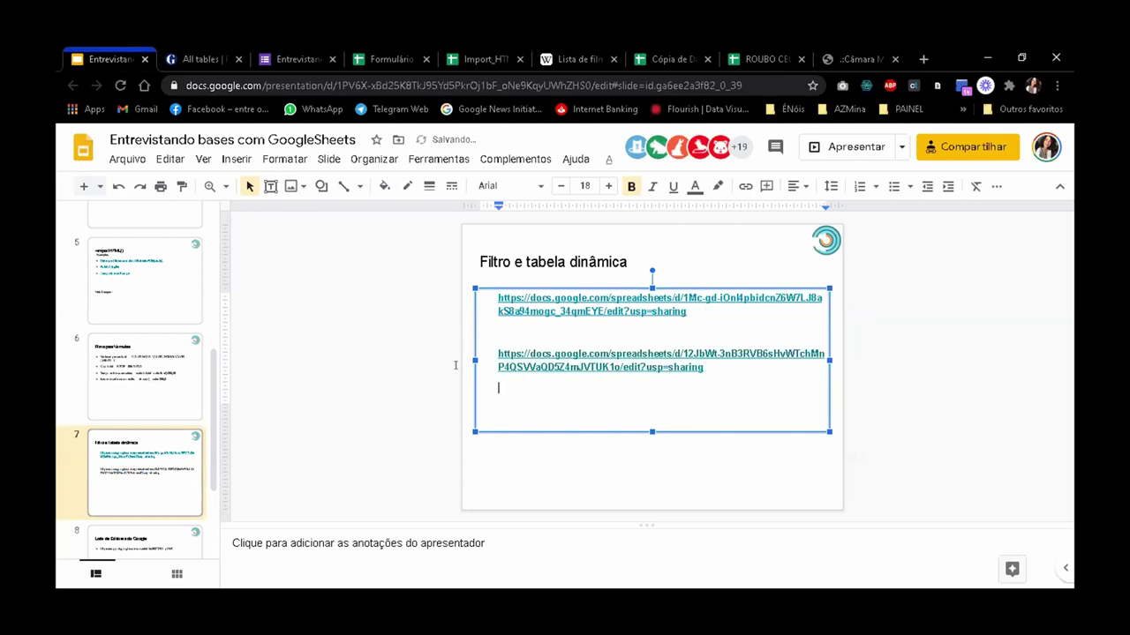
Open slide 8's support.google.com link for the Sheets function list in a new tab
scroll(135, 424, "down", 3)
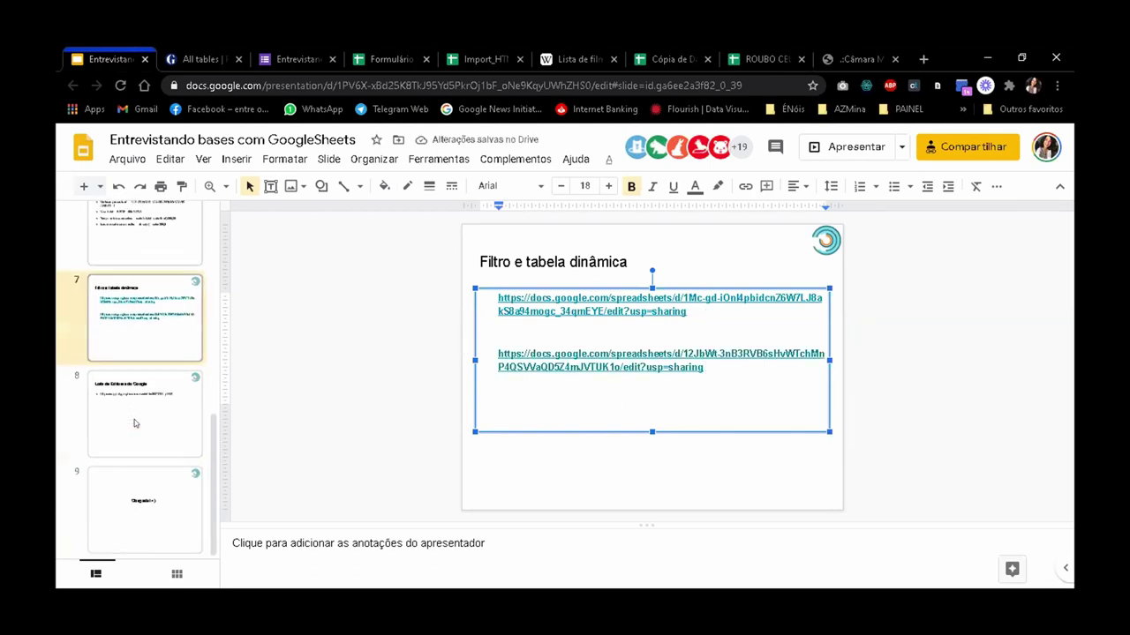
left_click(136, 410)
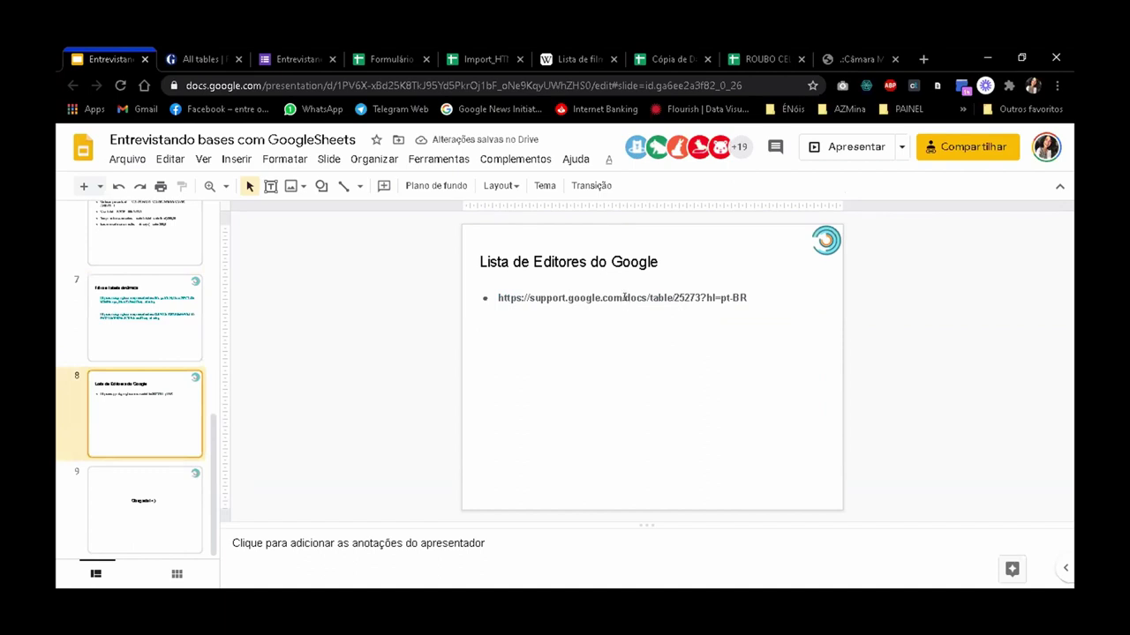
left_click(624, 298)
left_click_drag(749, 298, 470, 292)
key("ctrl+c")
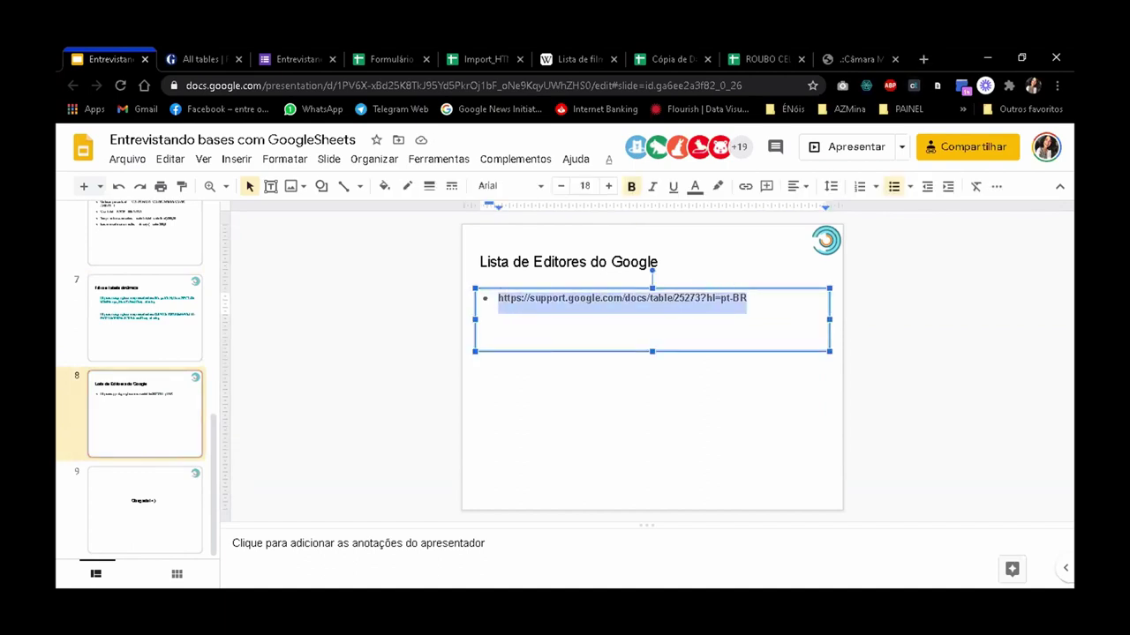
left_click(923, 59)
key("ctrl+v")
key("Return")
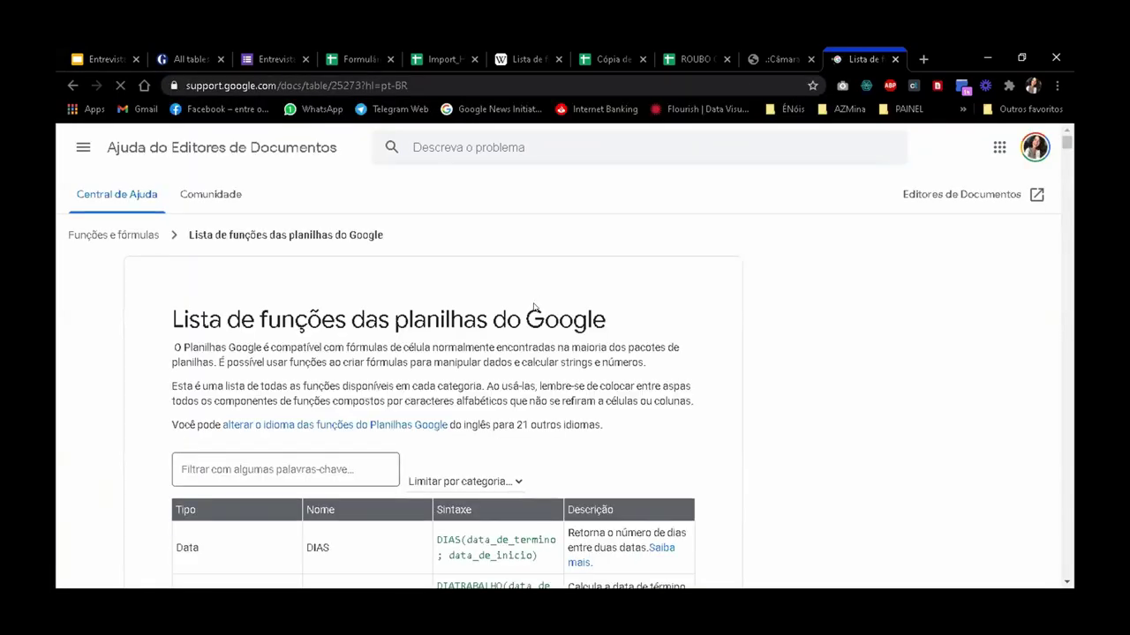
Browse the Sheets function list, highlighting the PROCV and DIAS function names
scroll(516, 316, "down", 3)
scroll(495, 353, "down", 10)
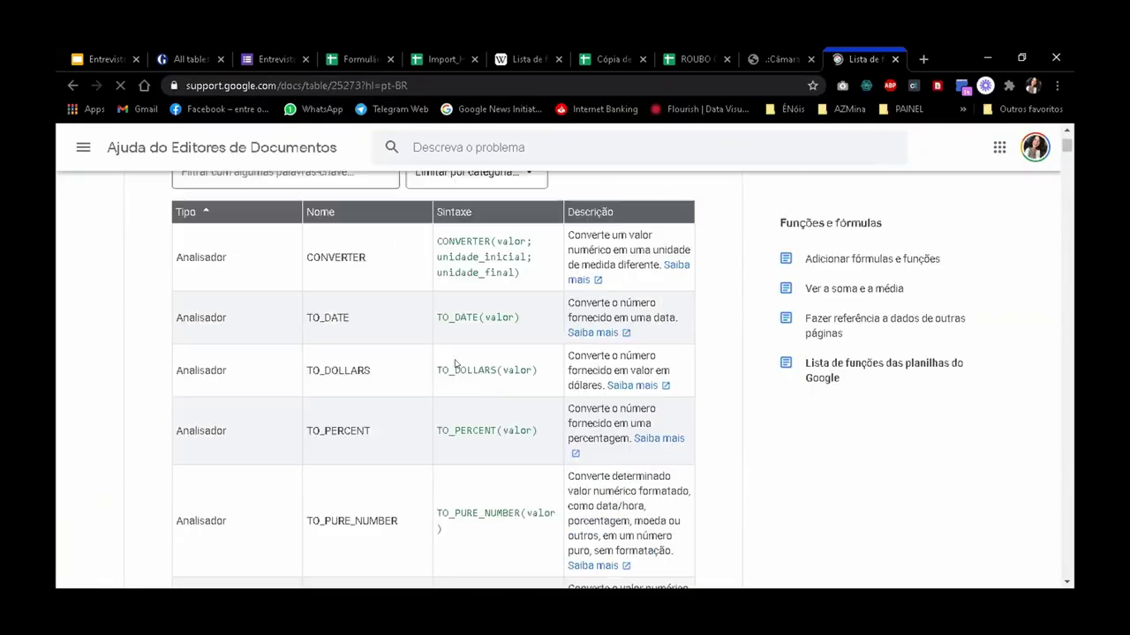
scroll(477, 362, "down", 2)
scroll(456, 363, "down", 3)
scroll(456, 364, "down", 4)
scroll(479, 398, "down", 4)
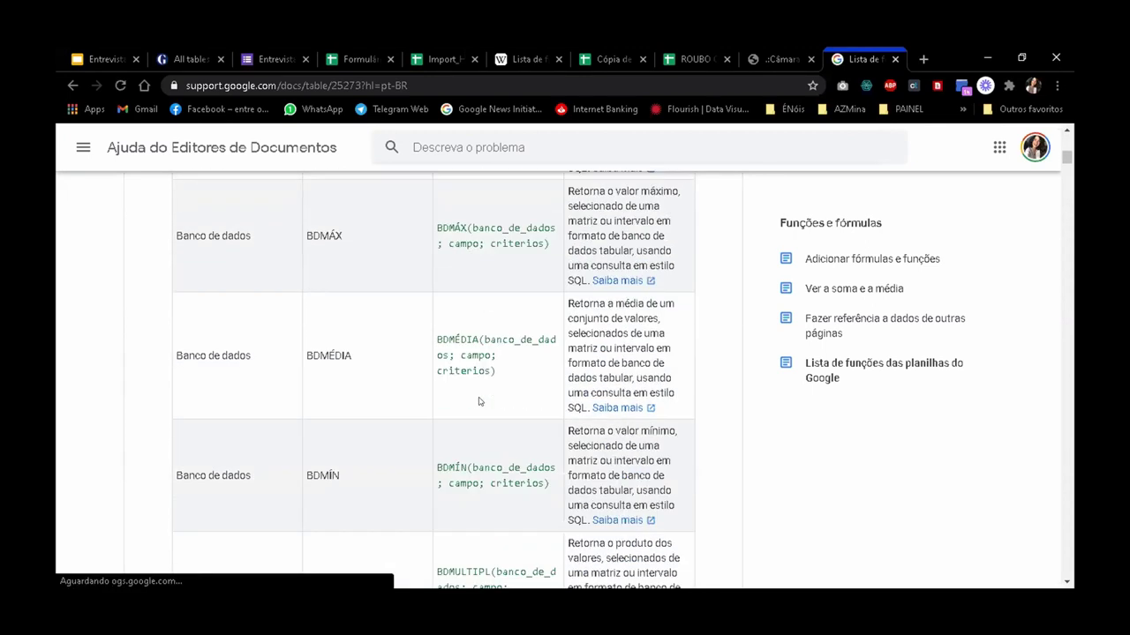
scroll(479, 399, "down", 3)
scroll(479, 400, "down", 2)
scroll(480, 400, "down", 2)
scroll(479, 400, "down", 3)
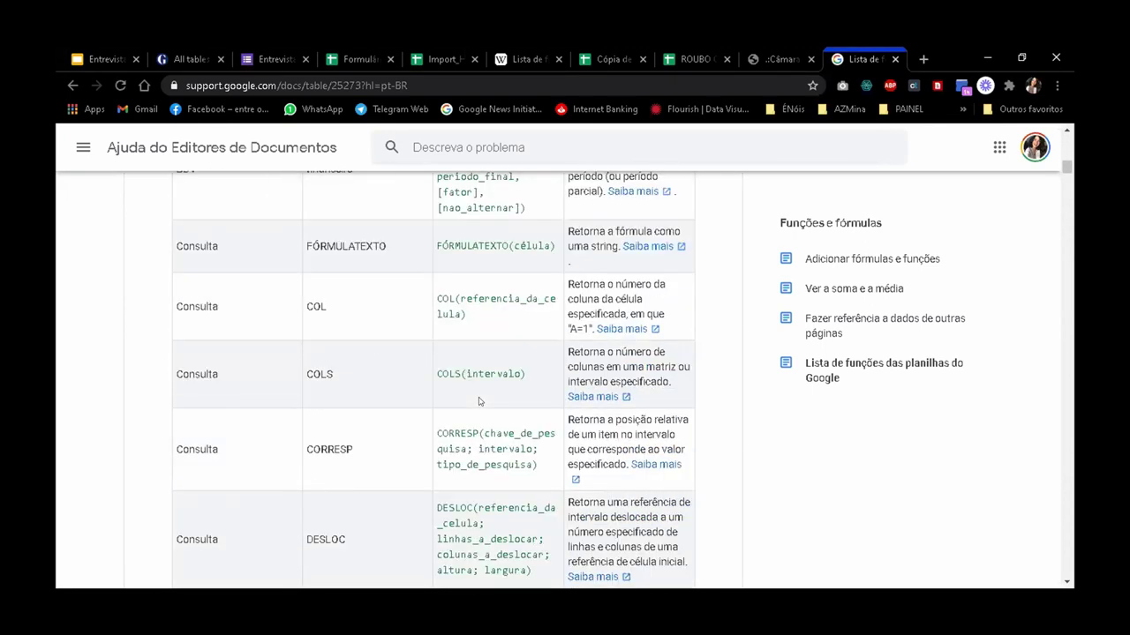
scroll(479, 400, "down", 3)
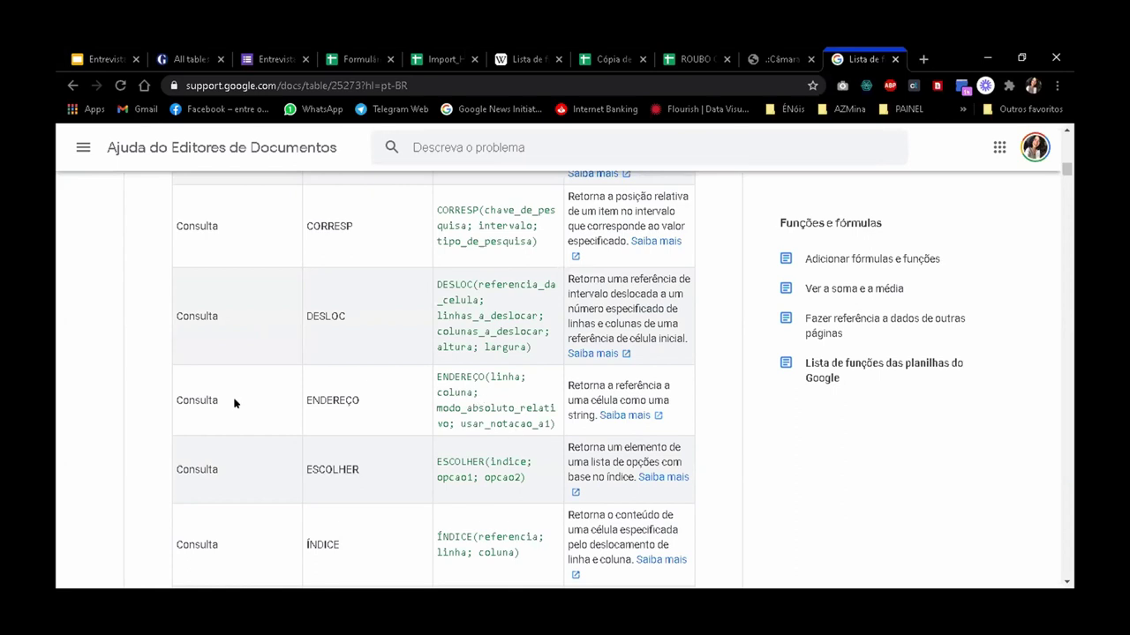
scroll(235, 403, "down", 3)
scroll(235, 399, "down", 5)
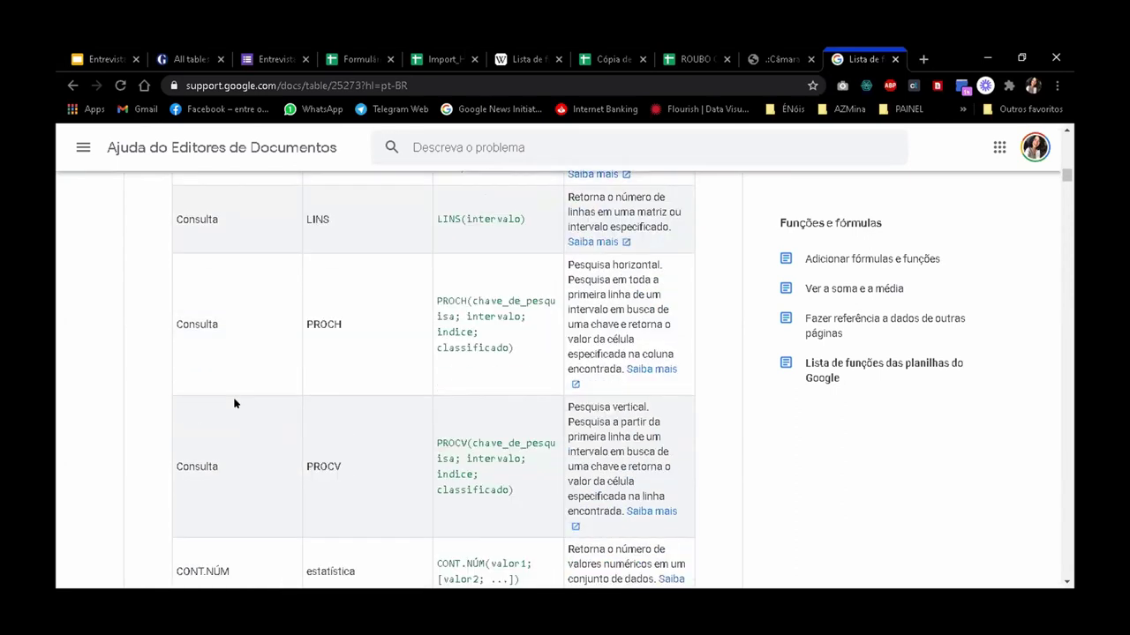
scroll(235, 398, "down", 2)
scroll(353, 388, "up", 2)
scroll(388, 443, "down", 2)
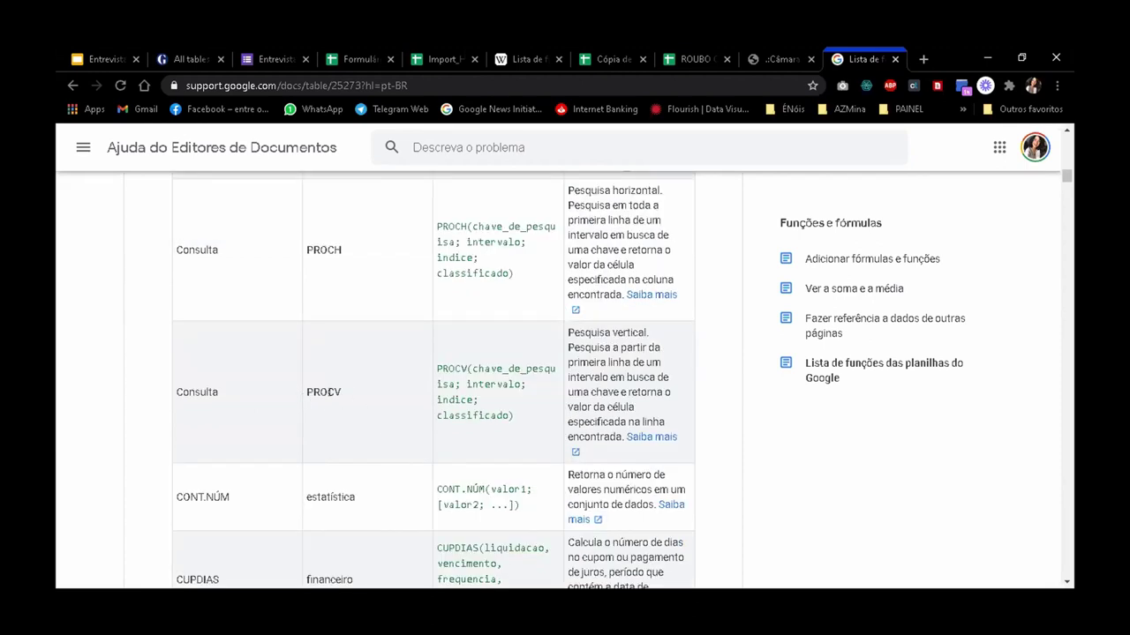
left_click_drag(343, 397, 301, 395)
scroll(329, 378, "down", 2)
scroll(361, 415, "down", 3)
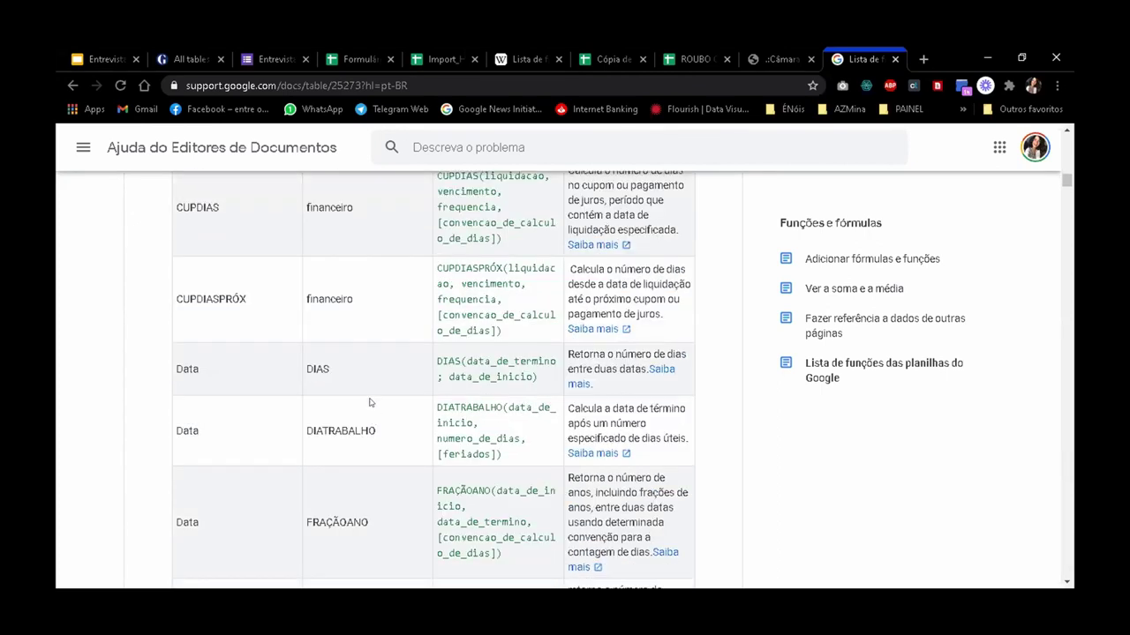
left_click_drag(331, 366, 297, 368)
scroll(405, 456, "up", 4)
scroll(405, 456, "down", 1)
scroll(405, 456, "down", 5)
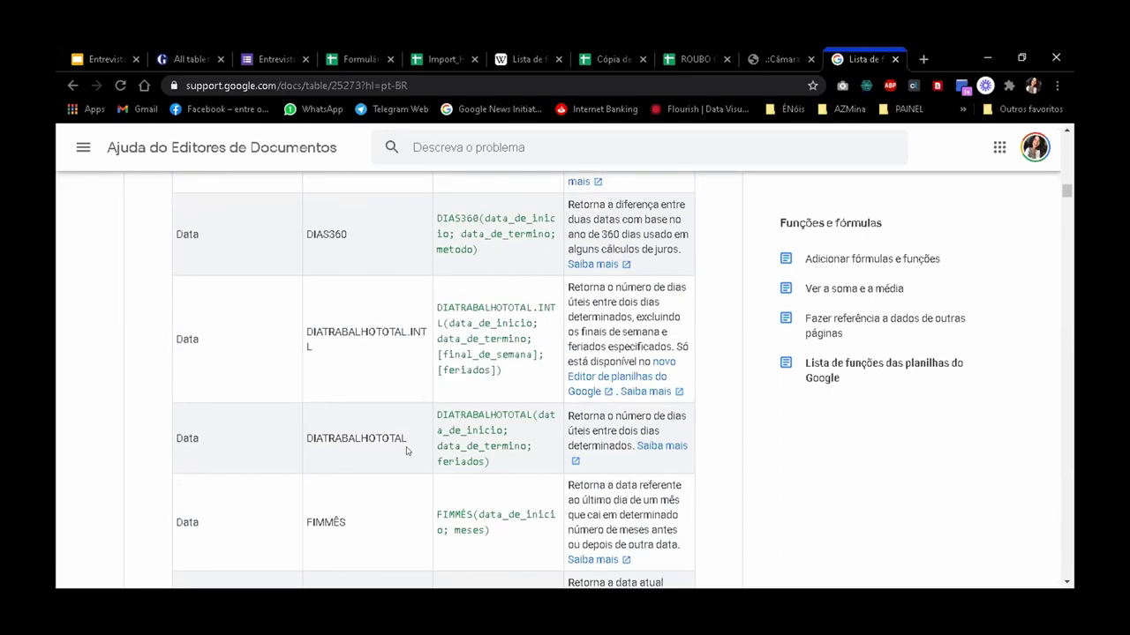
scroll(407, 449, "down", 3)
scroll(418, 447, "down", 5)
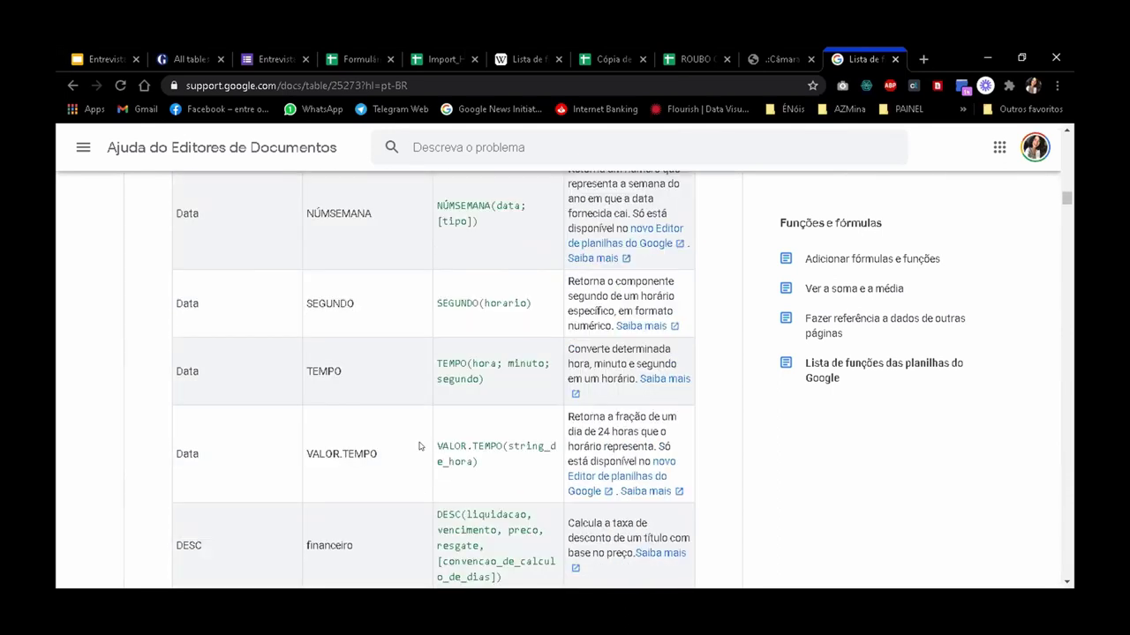
scroll(418, 446, "down", 3)
scroll(419, 446, "down", 3)
scroll(323, 426, "down", 2)
scroll(323, 426, "down", 3)
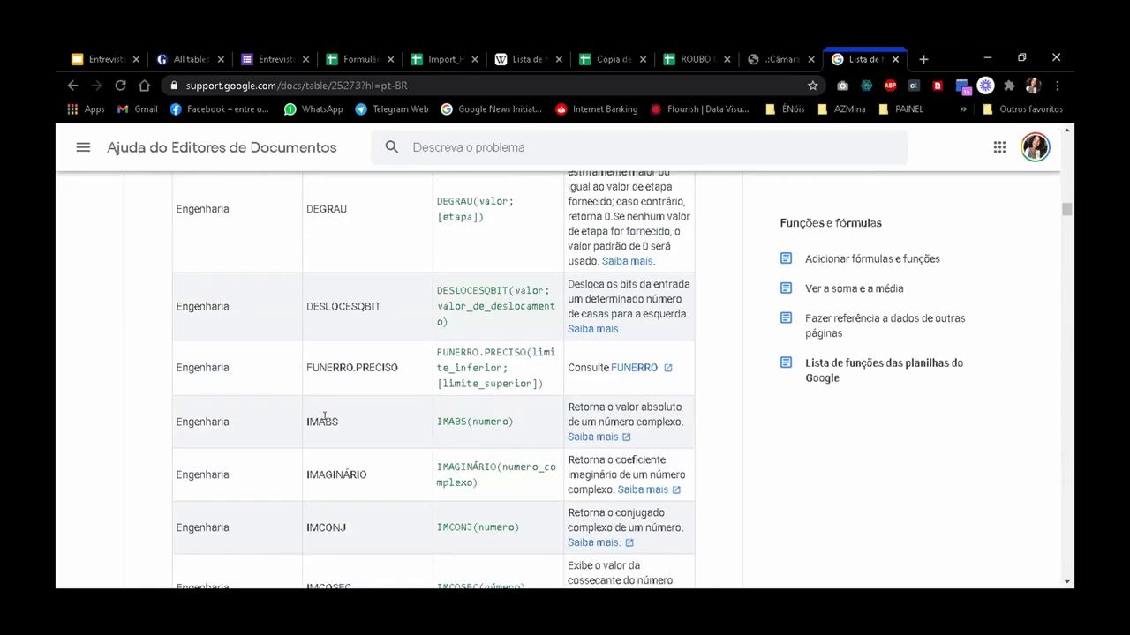
scroll(323, 426, "down", 3)
scroll(323, 426, "down", 2)
scroll(325, 426, "down", 1)
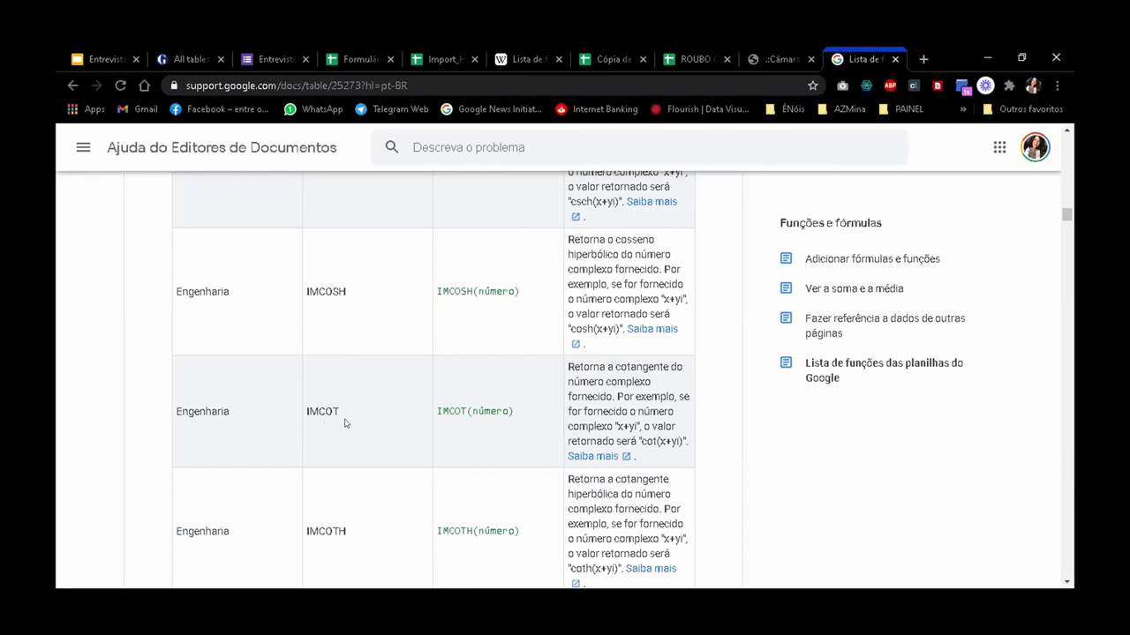
scroll(345, 423, "down", 3)
scroll(348, 419, "down", 2)
scroll(368, 386, "down", 2)
scroll(368, 386, "down", 3)
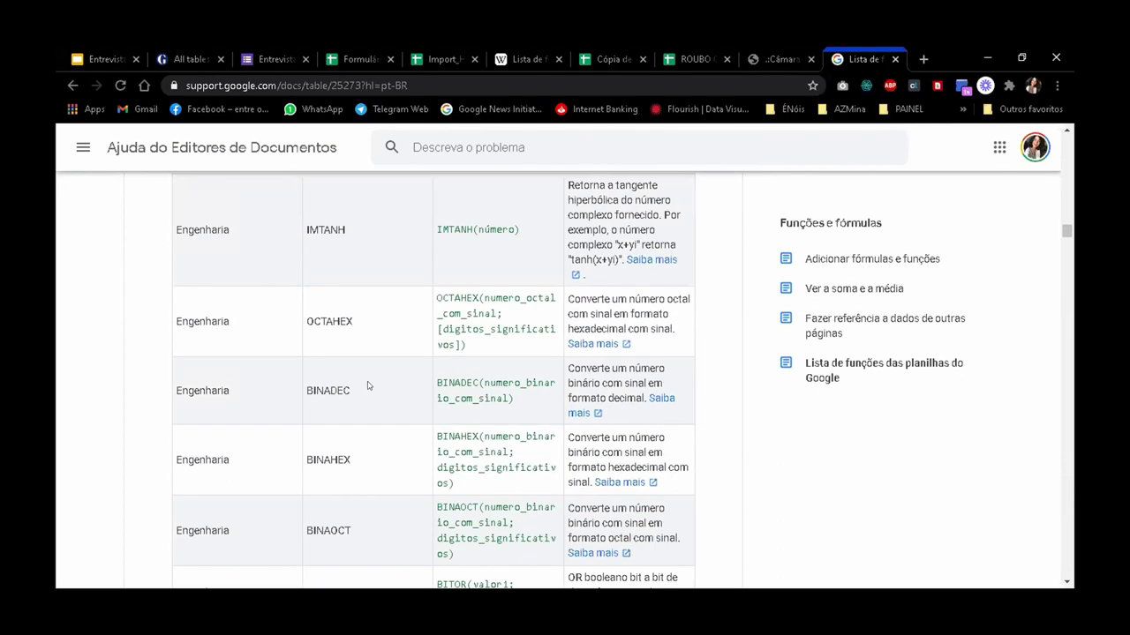
scroll(369, 386, "down", 5)
scroll(369, 386, "down", 8)
scroll(369, 386, "down", 2)
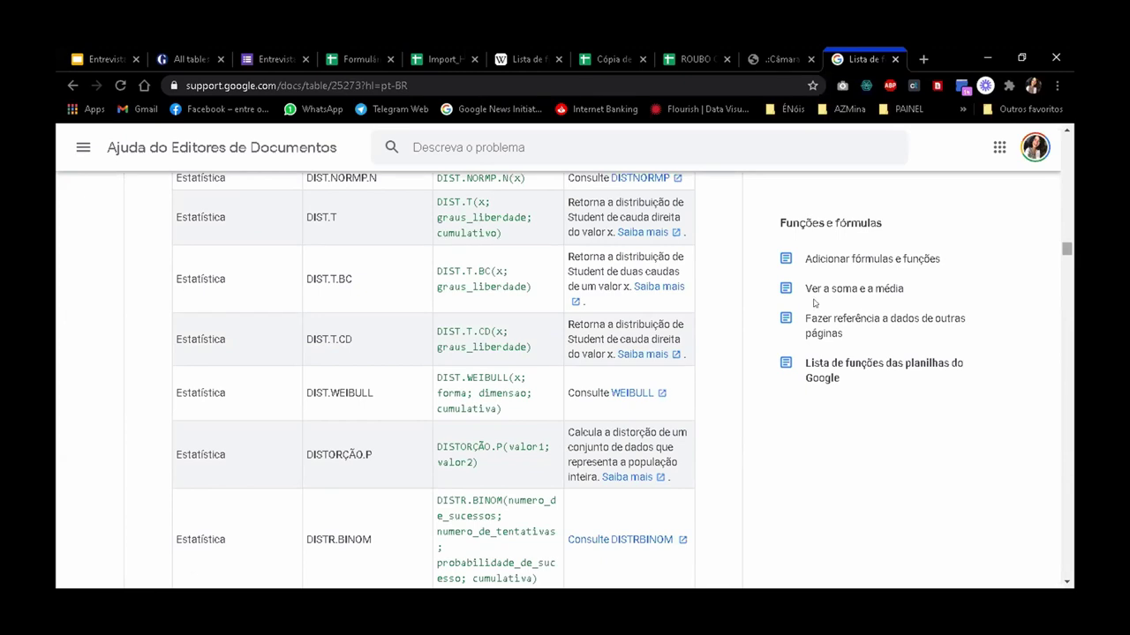
scroll(378, 398, "down", 3)
scroll(379, 398, "down", 5)
scroll(237, 434, "down", 2)
scroll(427, 423, "down", 5)
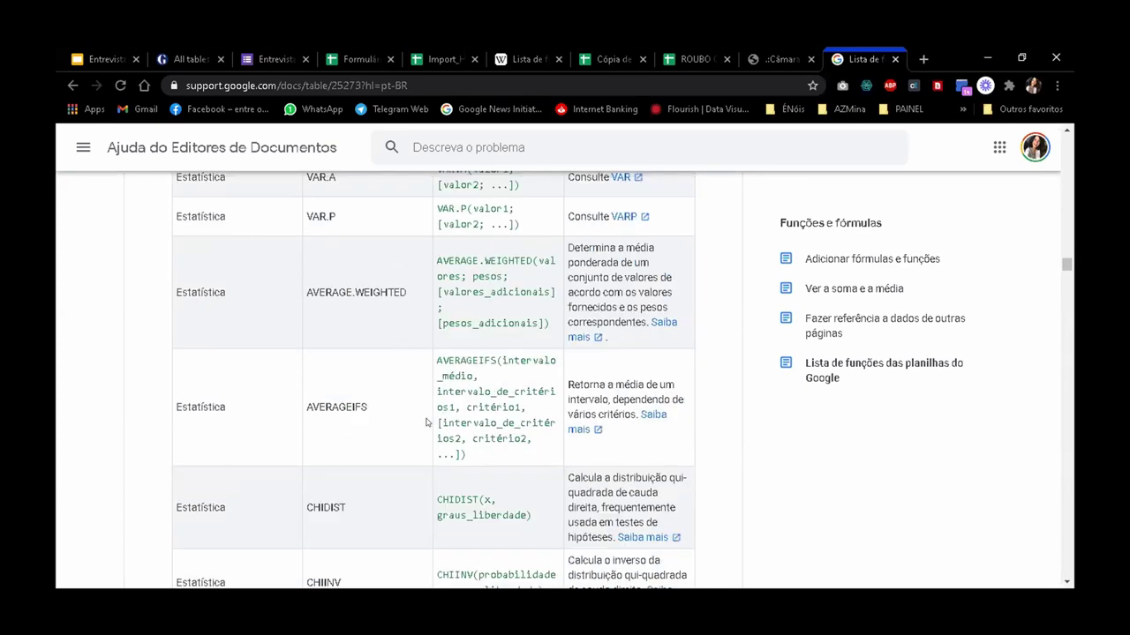
scroll(428, 423, "down", 4)
scroll(416, 422, "down", 4)
scroll(416, 424, "down", 3)
scroll(417, 422, "down", 3)
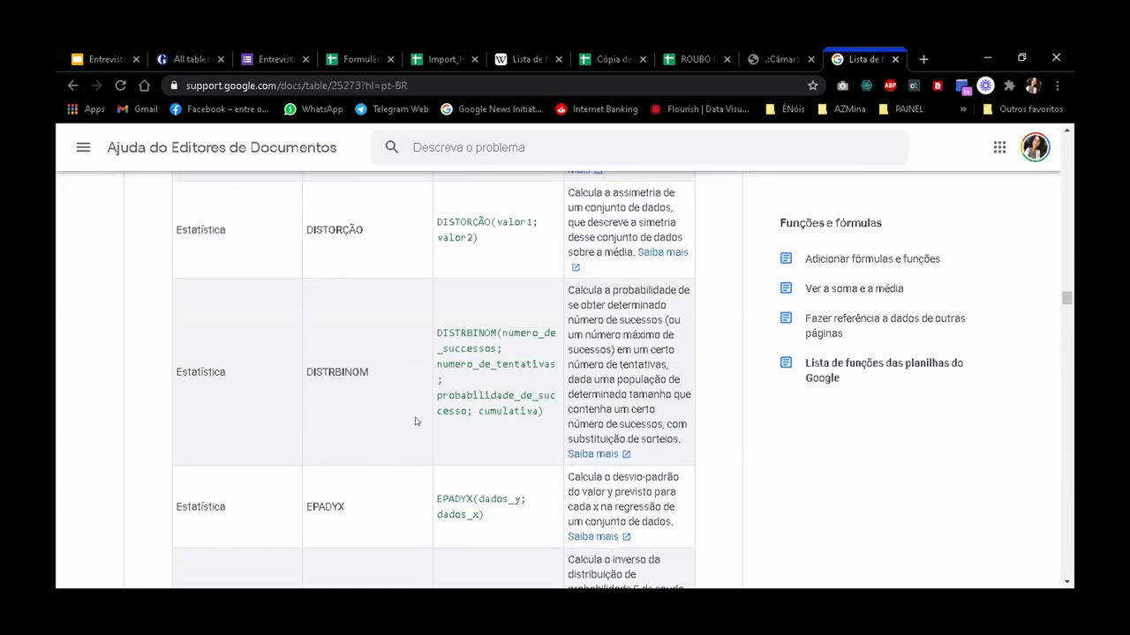
scroll(415, 422, "down", 5)
scroll(415, 422, "down", 5)
scroll(417, 422, "down", 5)
scroll(418, 423, "down", 4)
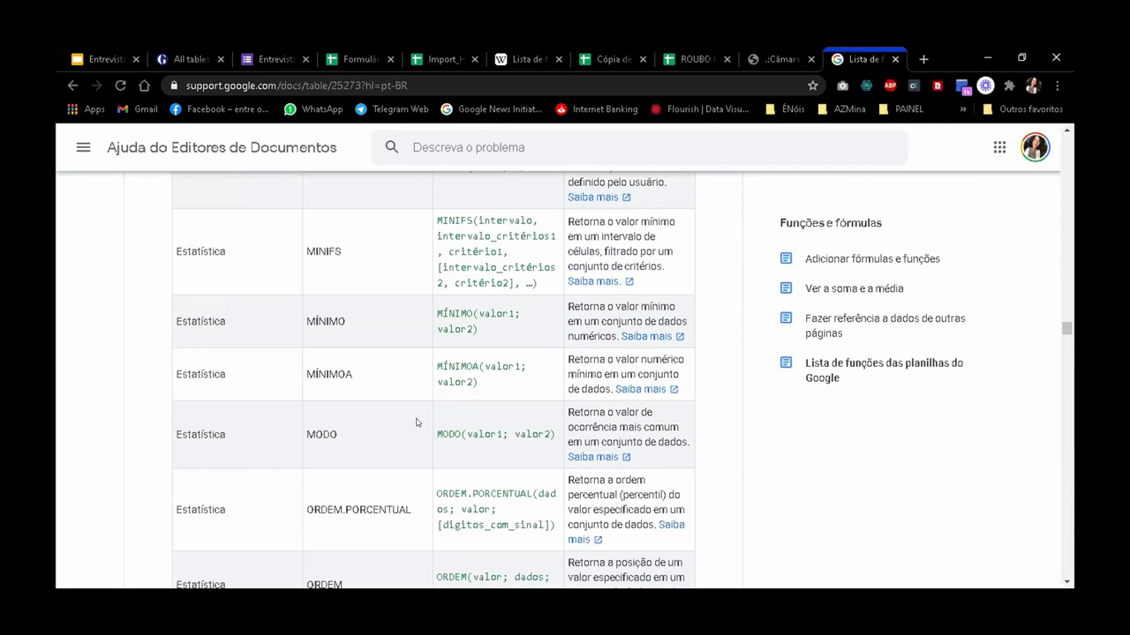
scroll(417, 422, "down", 5)
scroll(417, 428, "down", 5)
scroll(415, 432, "down", 5)
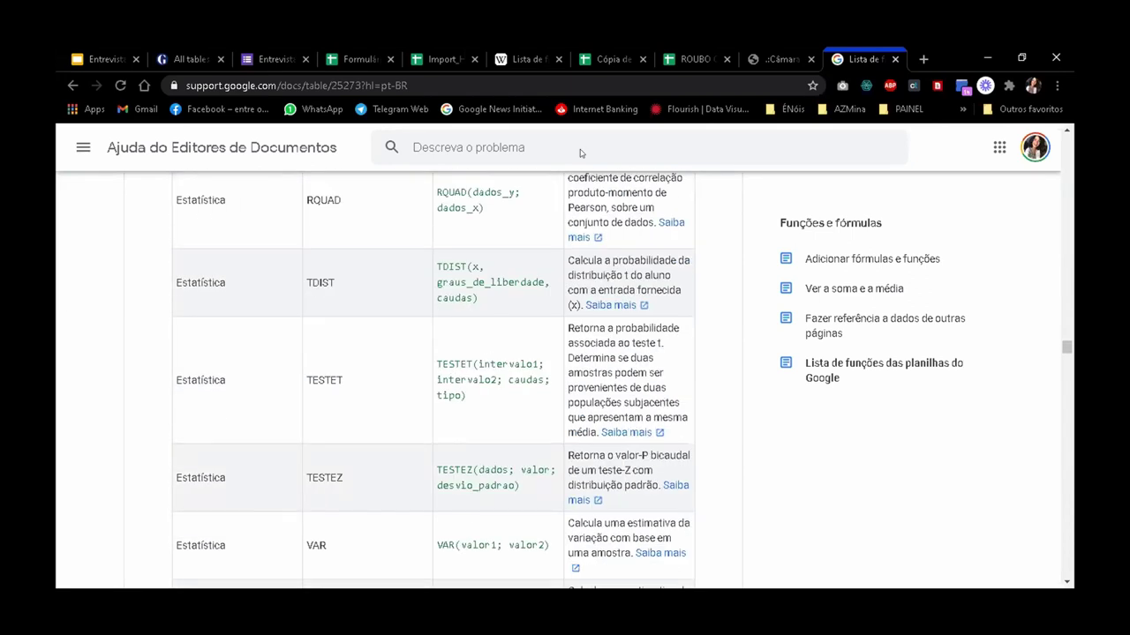
In the presentation, move between the Filtro e tabela dinâmica, Obrigada! =) and =importHTML() slides
left_click(101, 59)
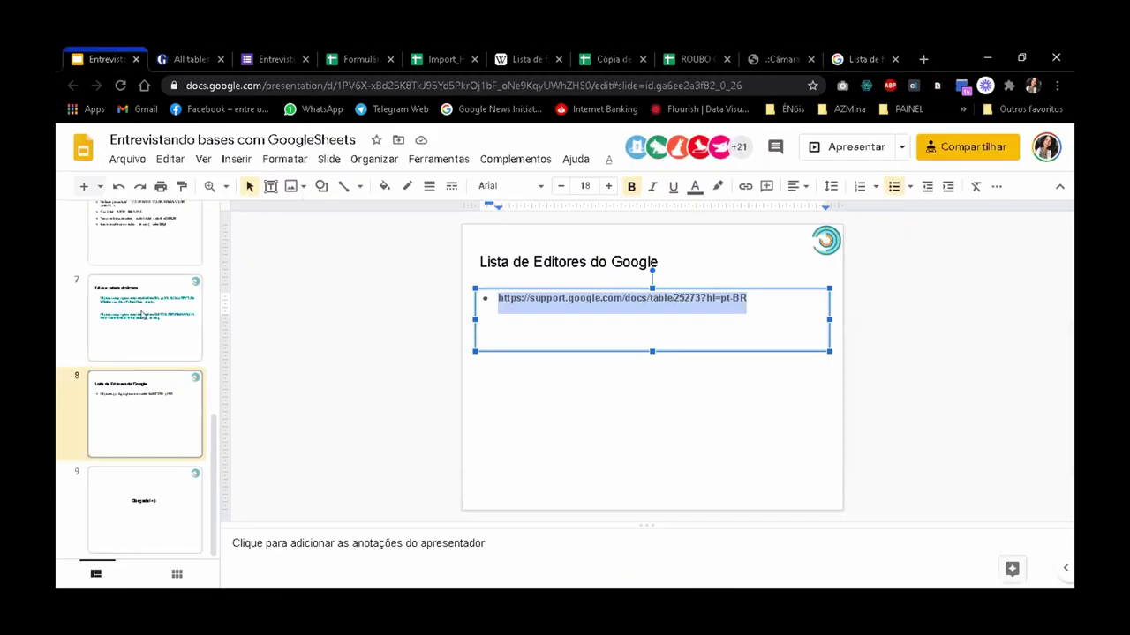
left_click(141, 314)
left_click(142, 506)
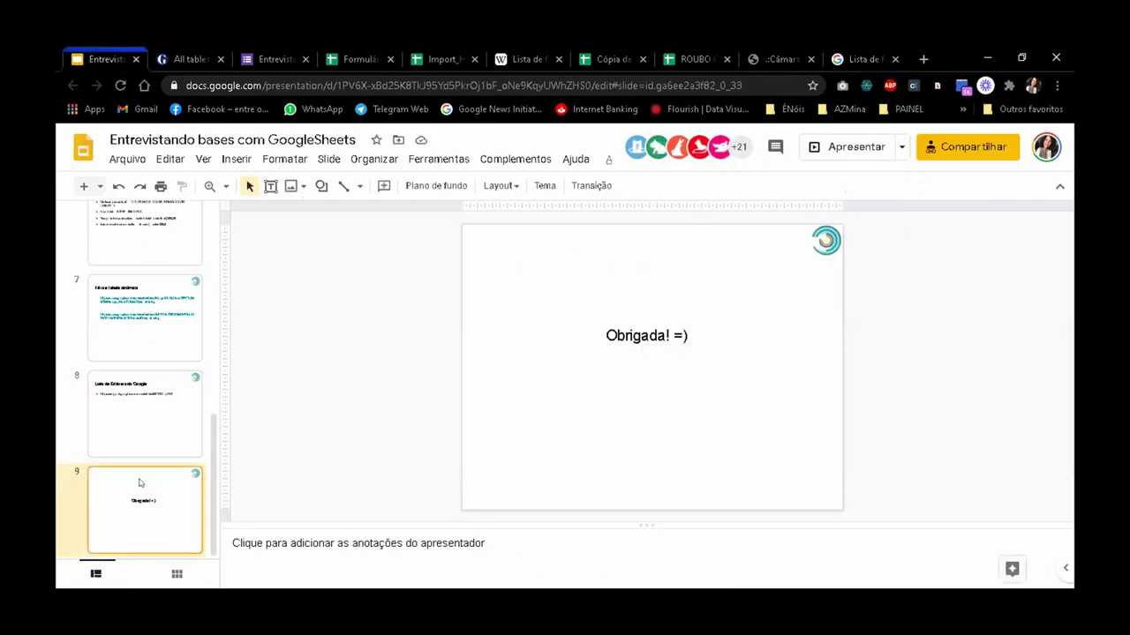
left_click(159, 349)
key("Down")
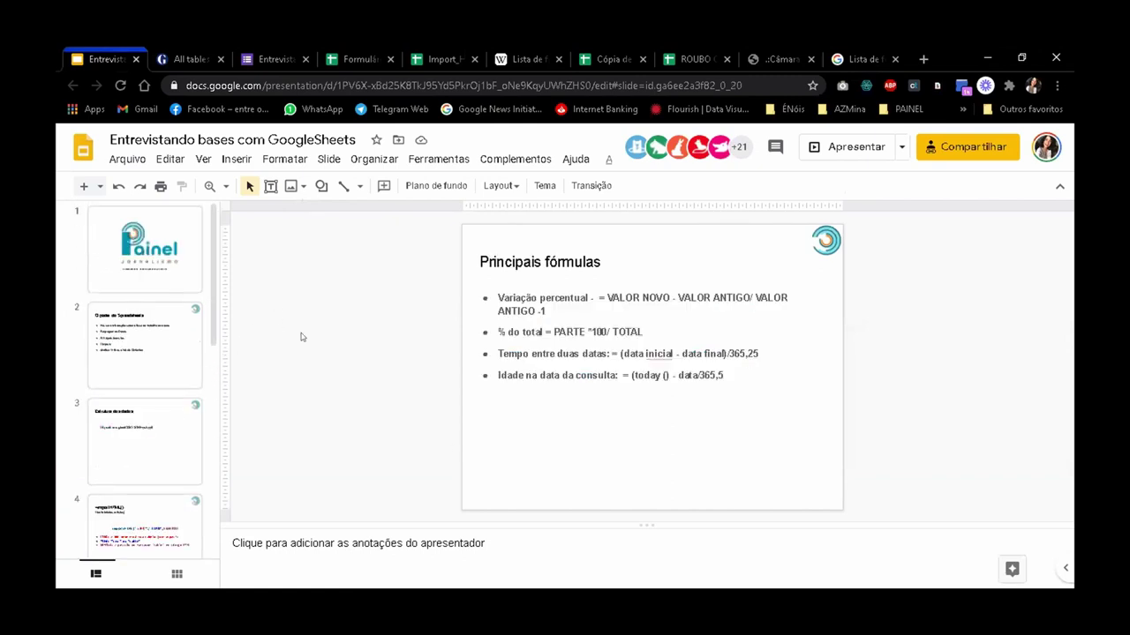
key("Up")
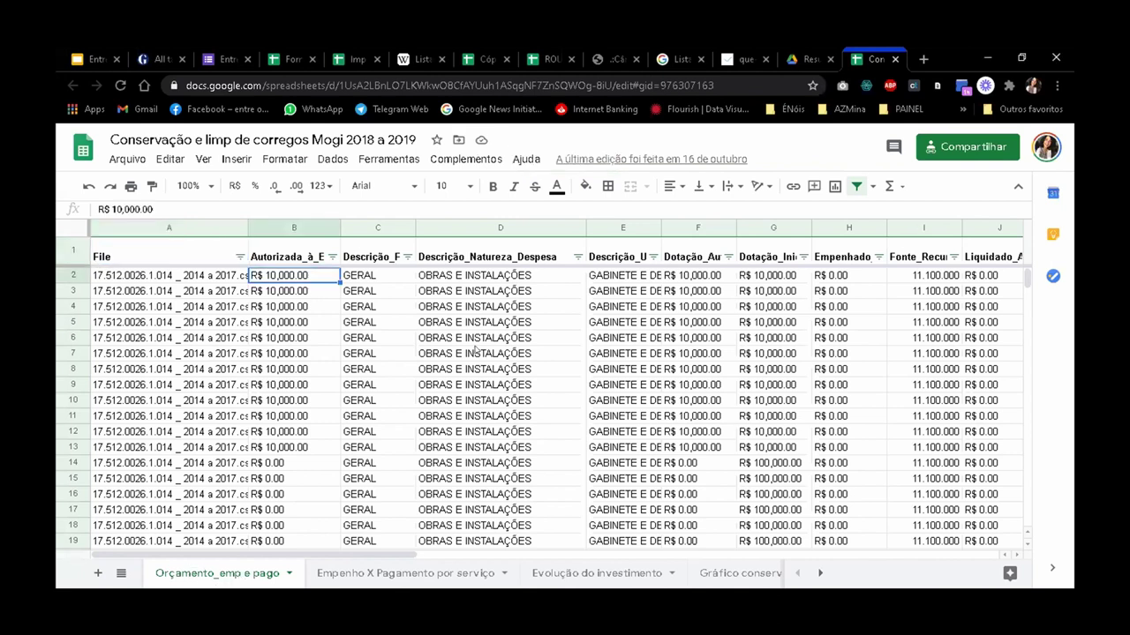
Review the budget headers from Dotação_Inicial to Pago_Mês, then show the Empenho X Pagamento por serviço pivot
mouse_move(415, 556)
left_mouse_down()
mouse_move(501, 556)
mouse_move(388, 556)
left_mouse_up()
left_click(740, 254)
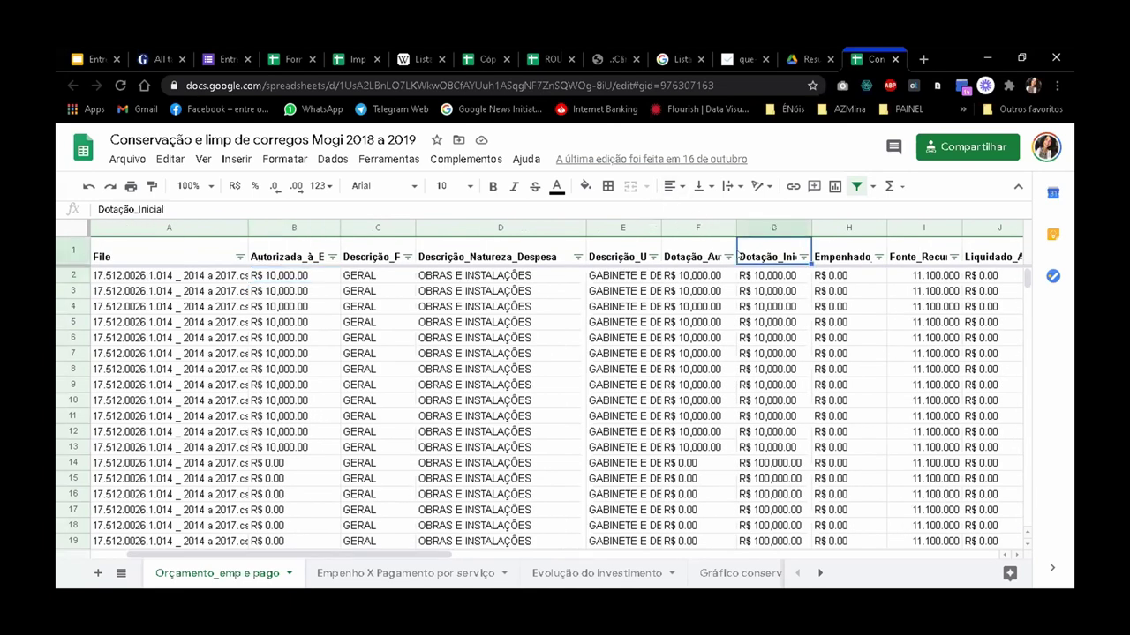
left_click(849, 248)
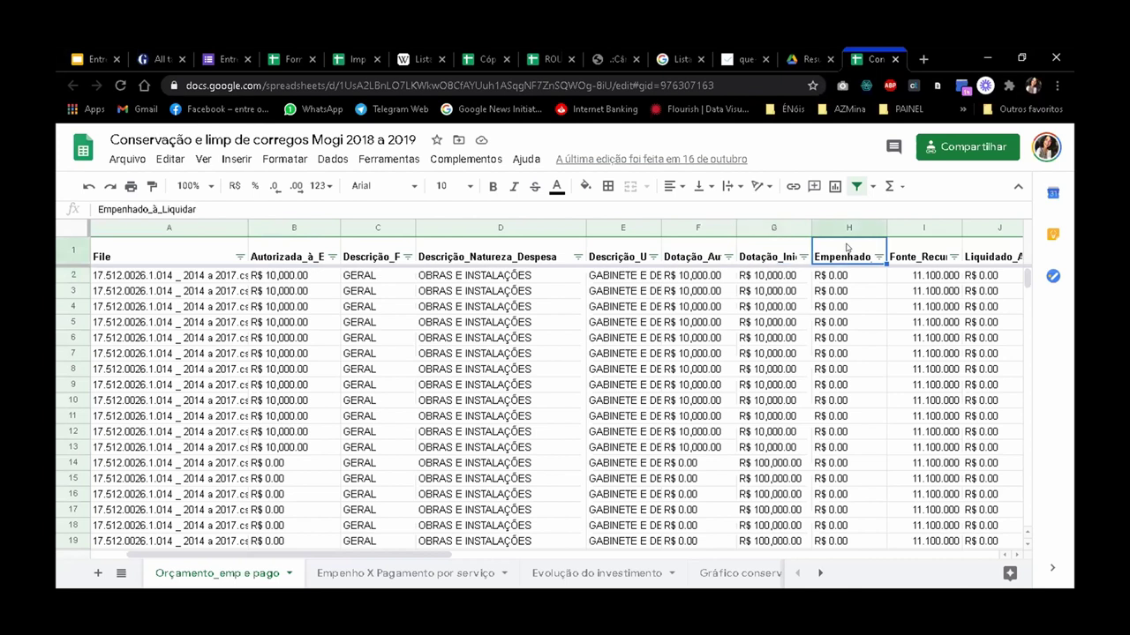
key("Right")
key("Right")
key("Right")
key("Right")
key("Right")
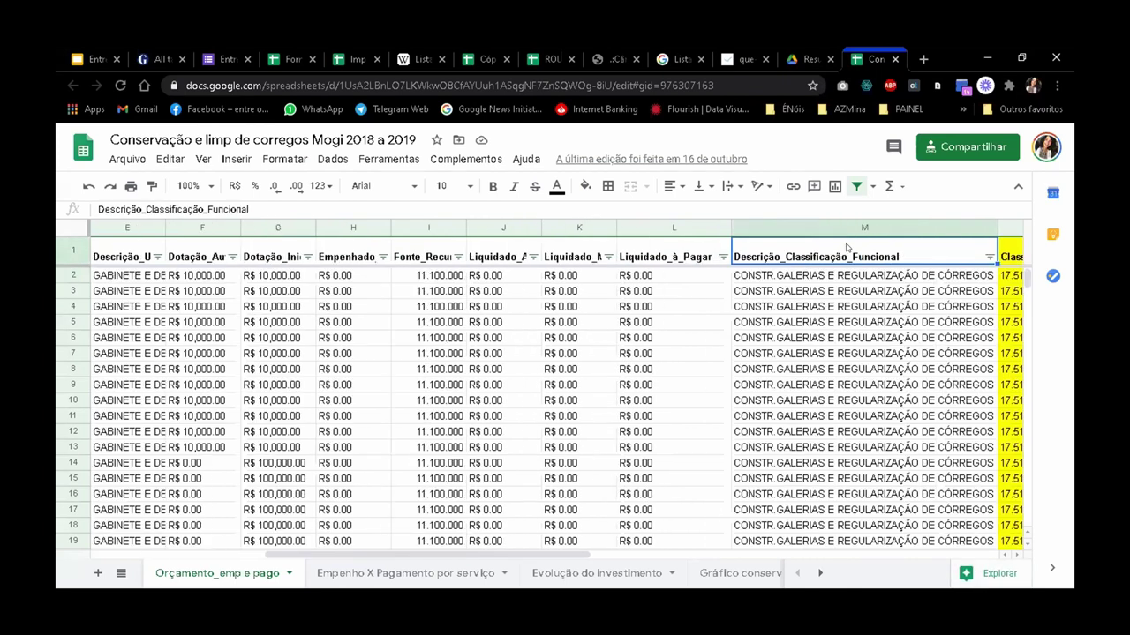
key("Right")
key("Right")
key("Right")
key("Right")
key("Right")
key("Right")
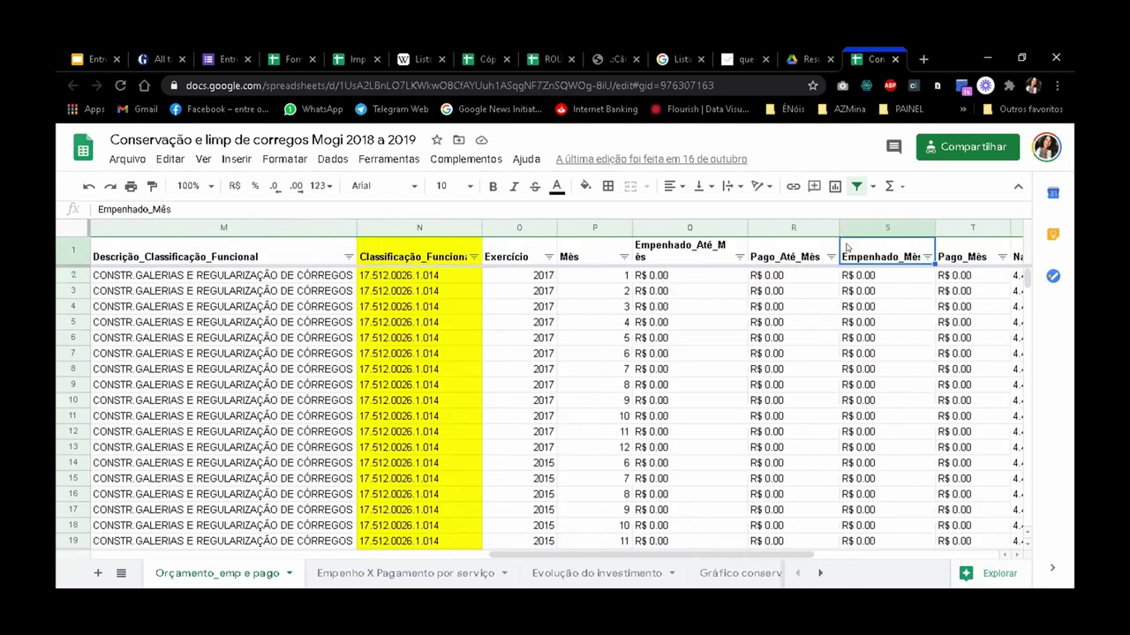
key("Left")
key("Left")
key("Left")
key("Left")
key("Right")
key("Right")
key("Right")
key("Right")
key("Right")
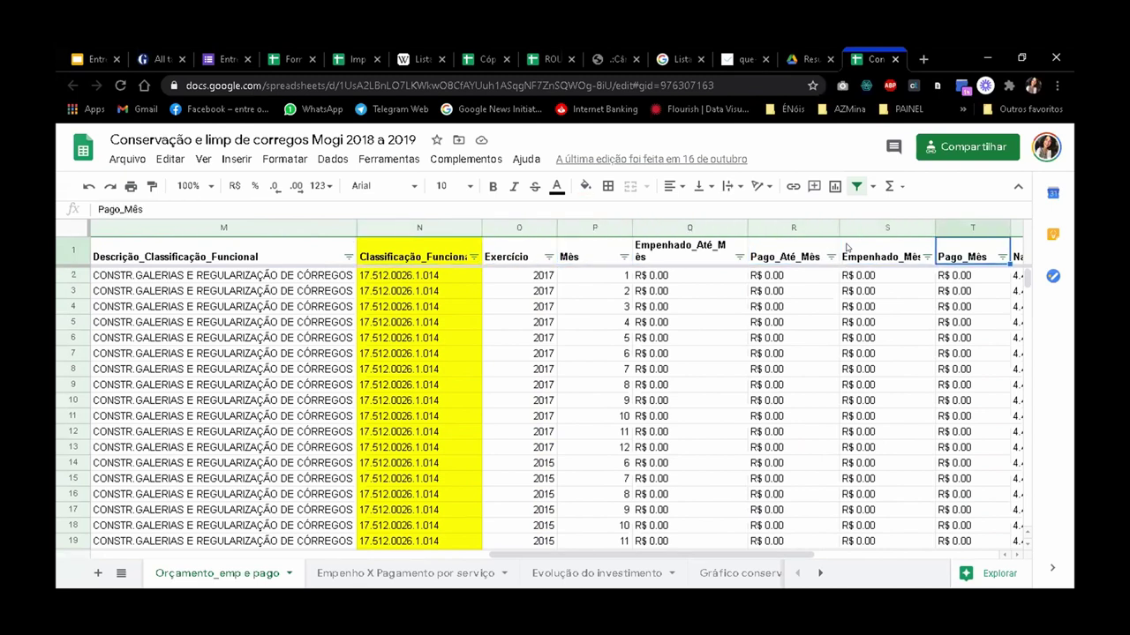
key("Right")
key("Right")
key("Right")
key("Right")
key("Left")
key("Left")
key("Left")
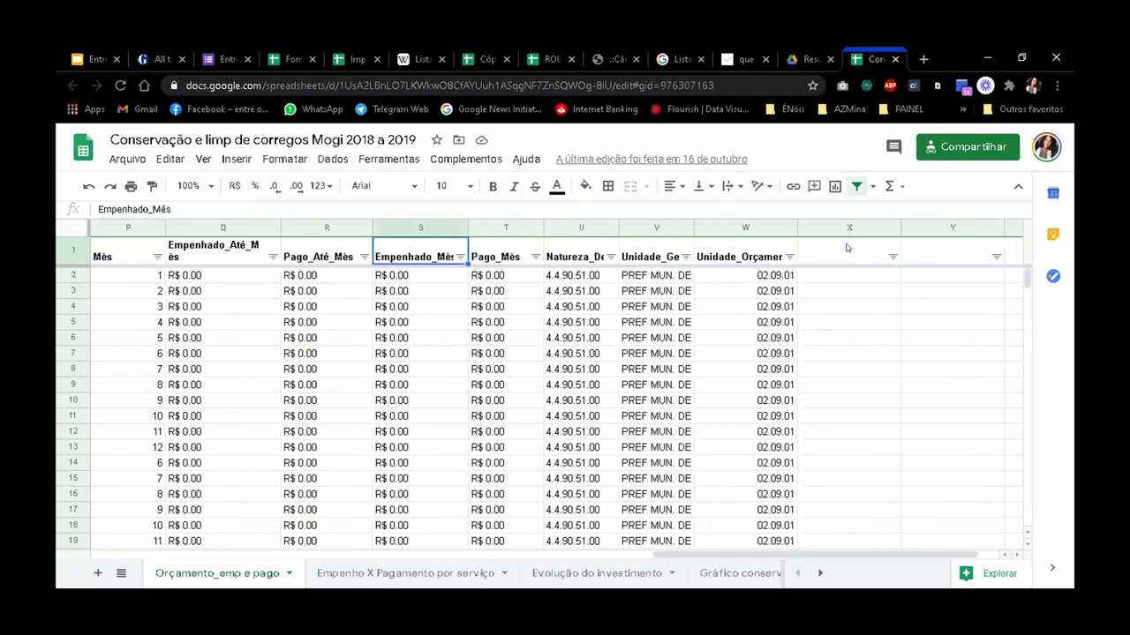
key("Left")
key("Left")
key("Left")
key("Left")
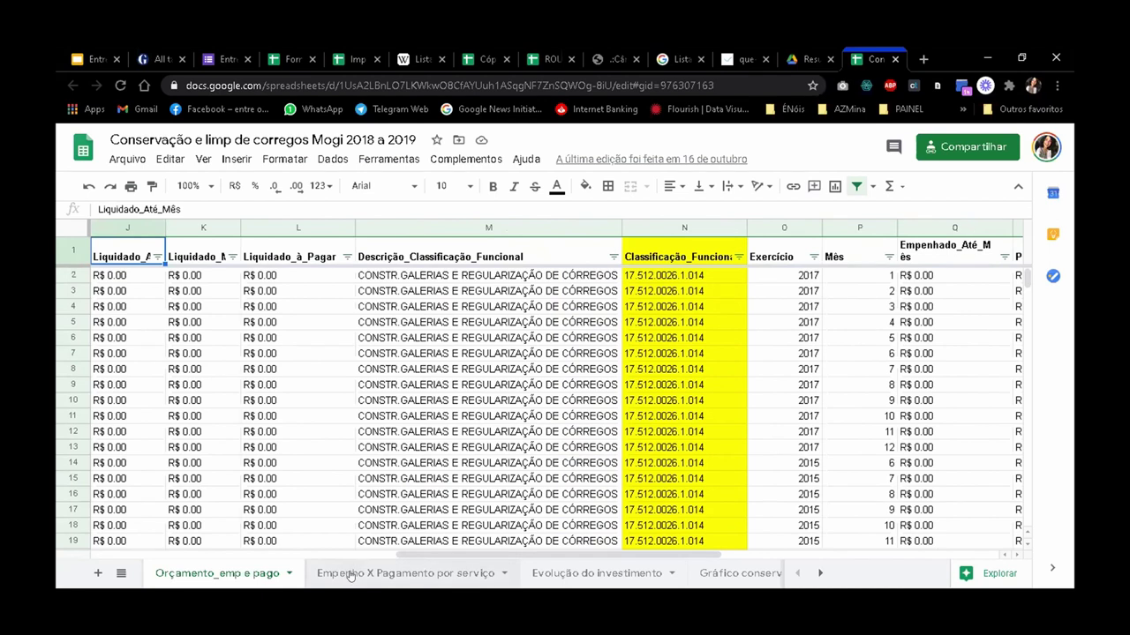
left_click(350, 574)
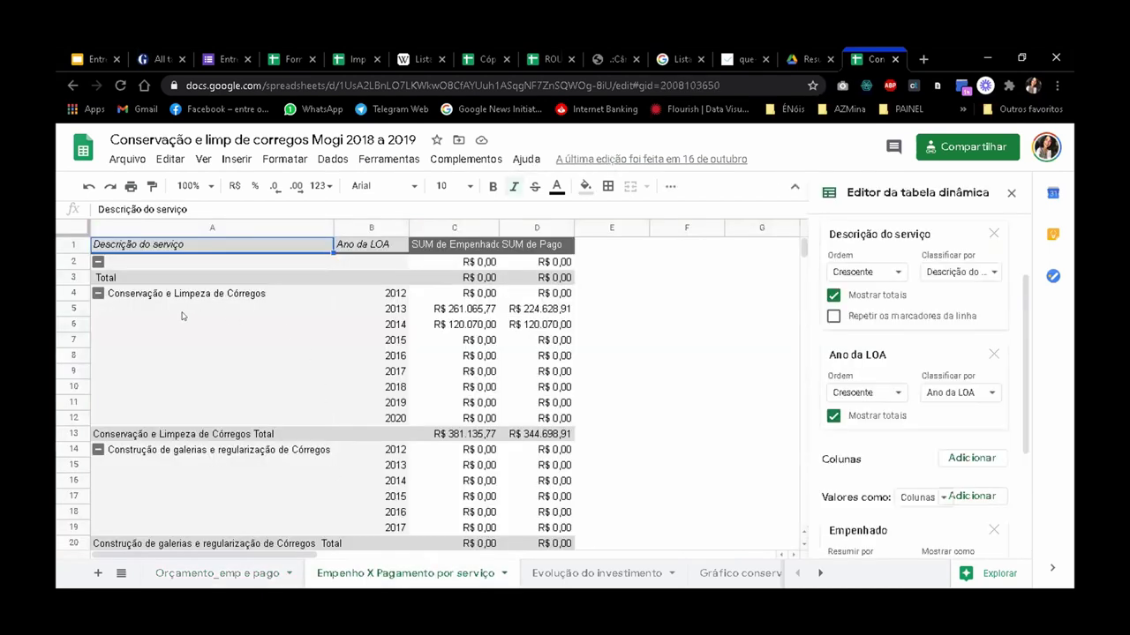
Point out the Conservação e Limpeza de Córregos, Construção de galerias and Drenagem service rows
scroll(494, 318, "down", 1)
scroll(563, 324, "down", 5)
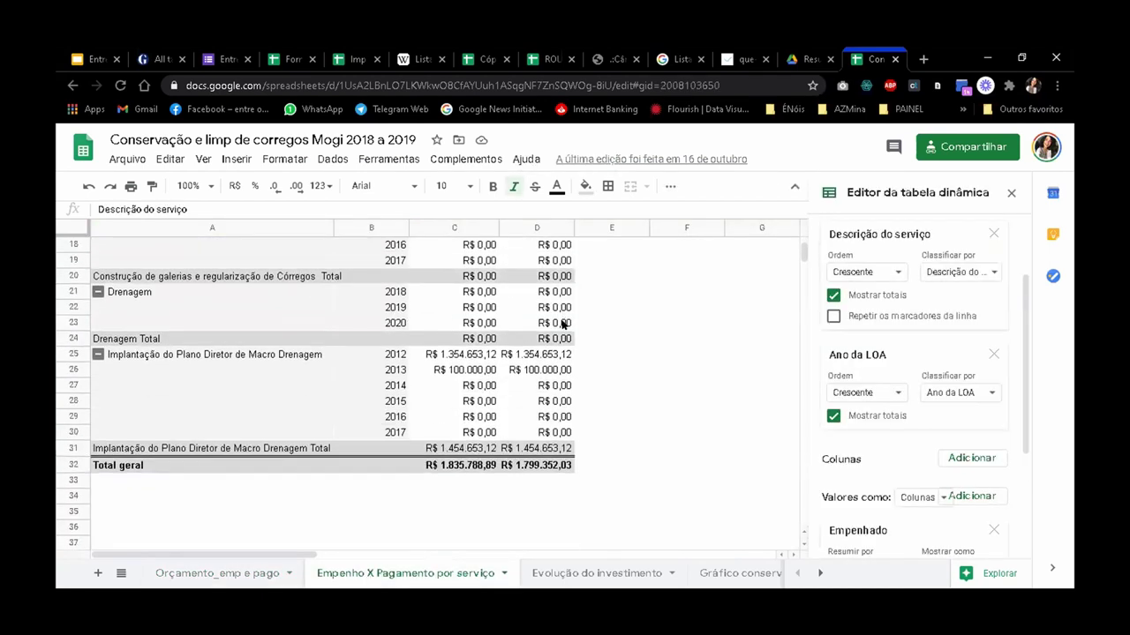
scroll(563, 324, "up", 1)
scroll(563, 324, "up", 5)
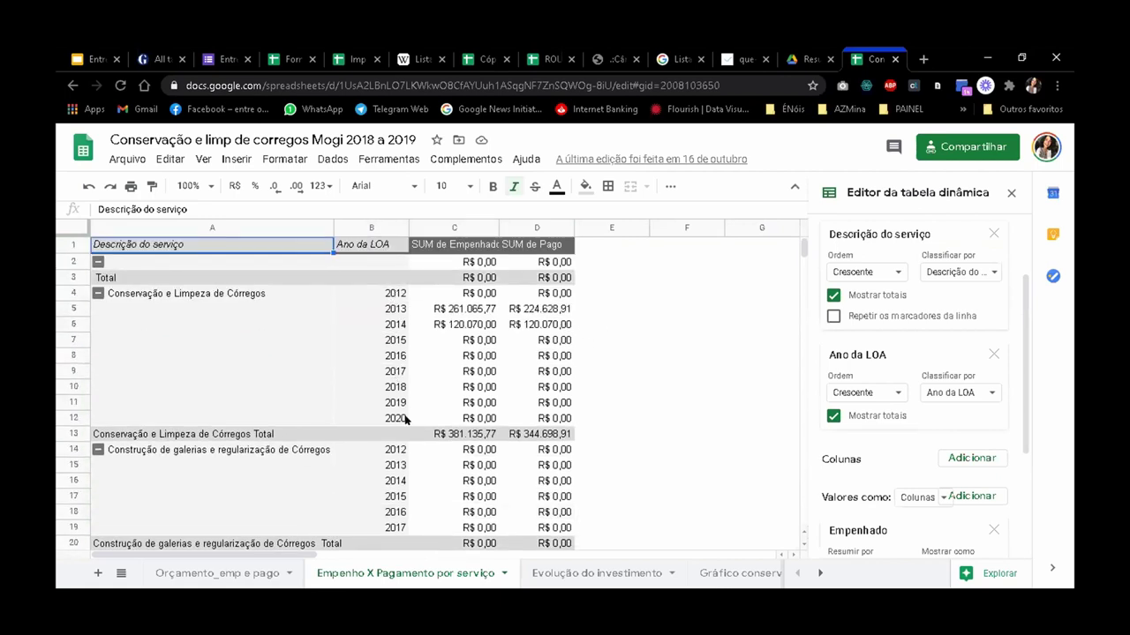
left_click(177, 295)
scroll(178, 295, "down", 1)
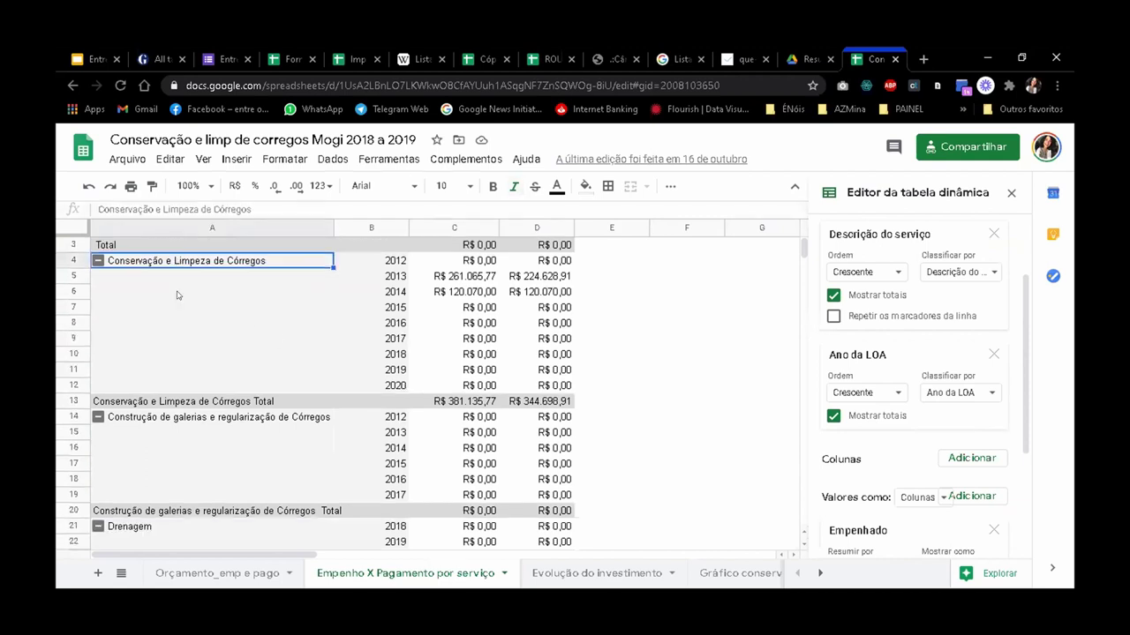
left_click(236, 420)
scroll(152, 351, "down", 3)
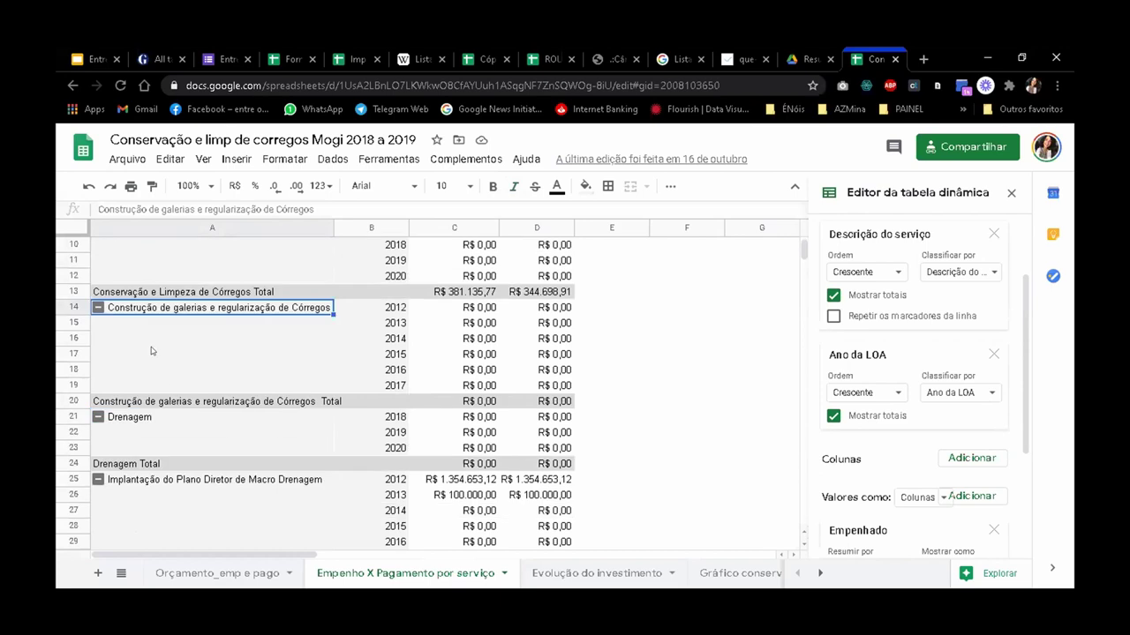
left_click(145, 423)
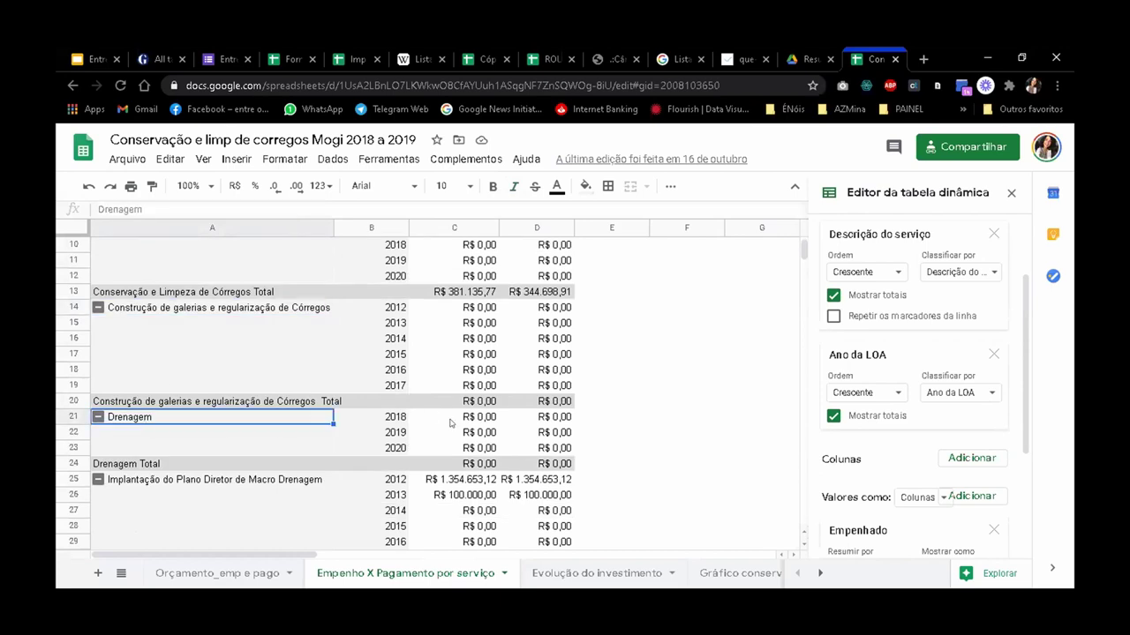
Switch to the Evolução do investimento sheet
scroll(402, 318, "up", 3)
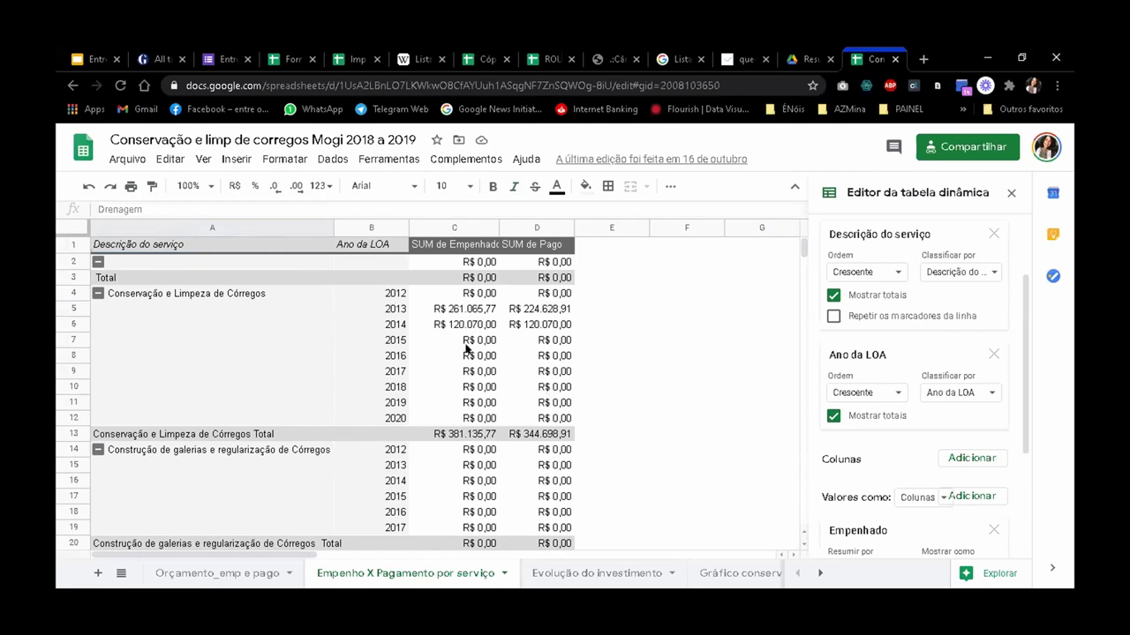
scroll(565, 367, "down", 4)
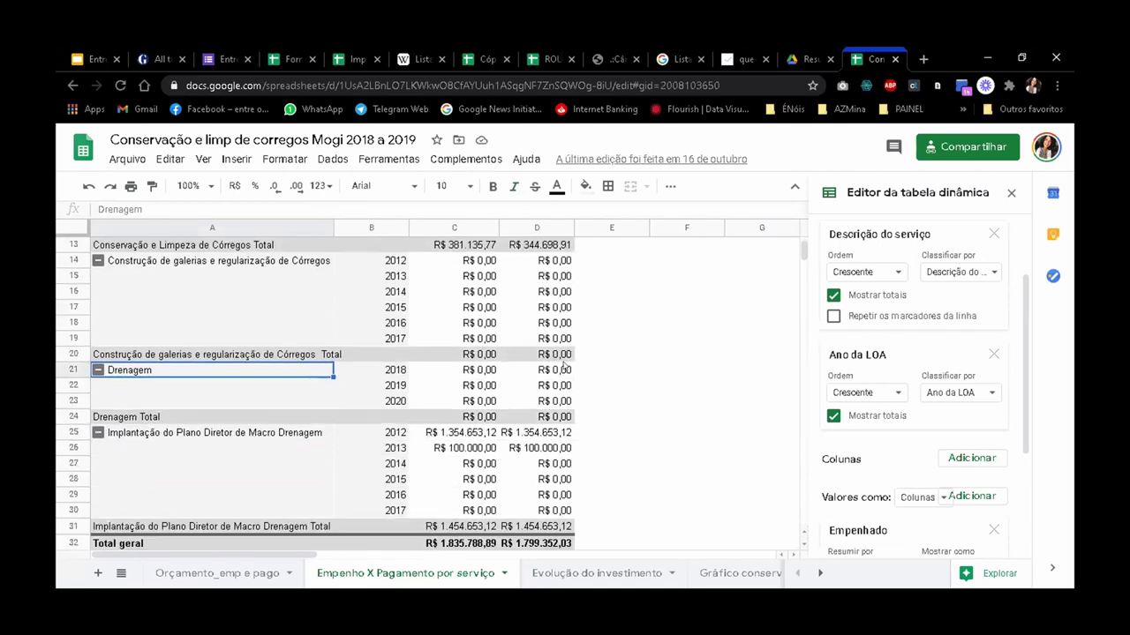
scroll(565, 366, "down", 2)
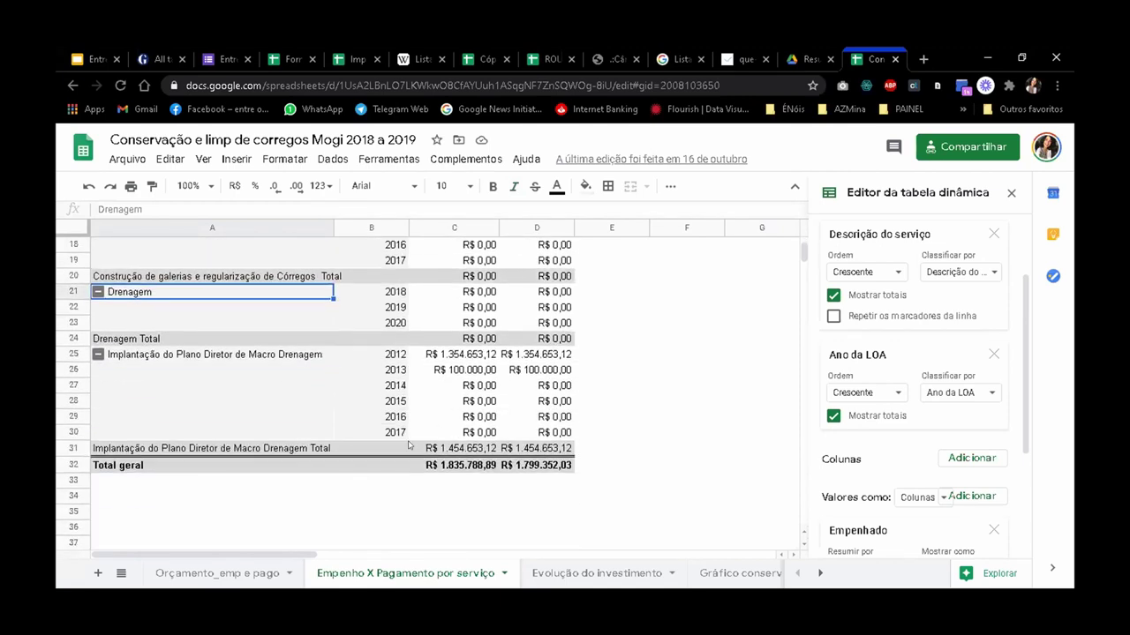
left_click(597, 574)
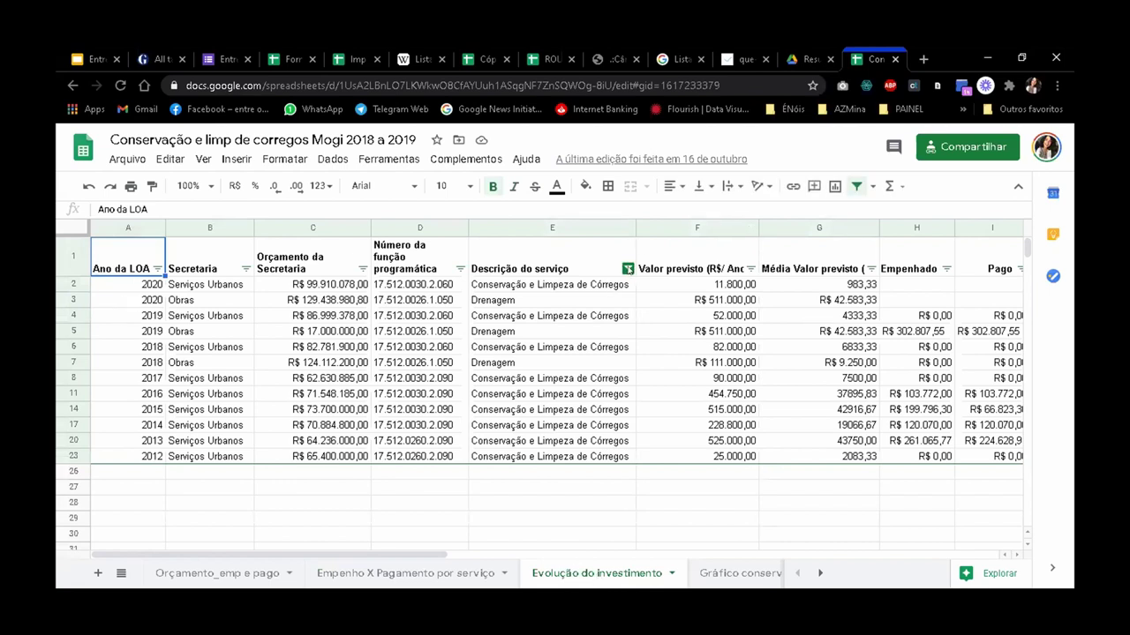
Inspect the Descrição do serviço value filter and confirm it unchanged
left_click(628, 268)
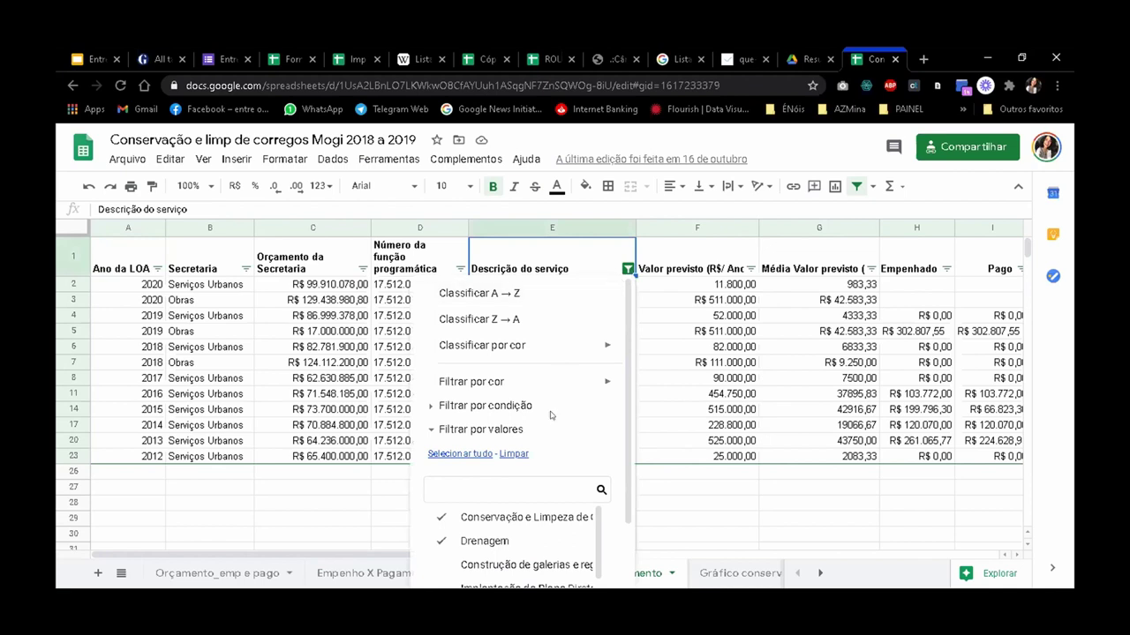
scroll(504, 476, "down", 2)
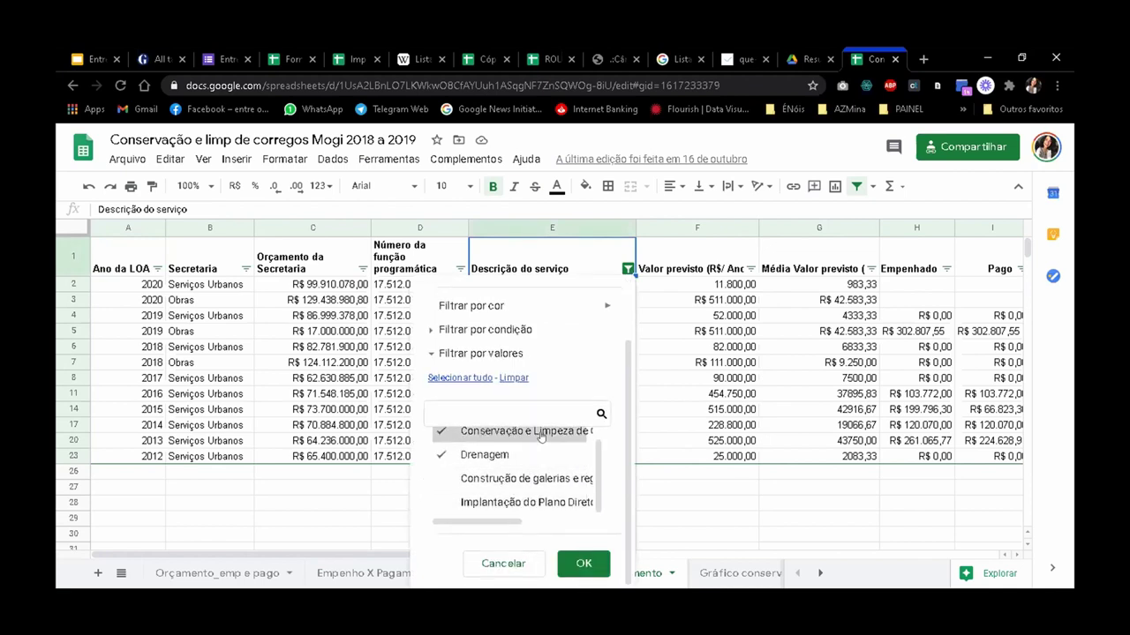
left_click(583, 563)
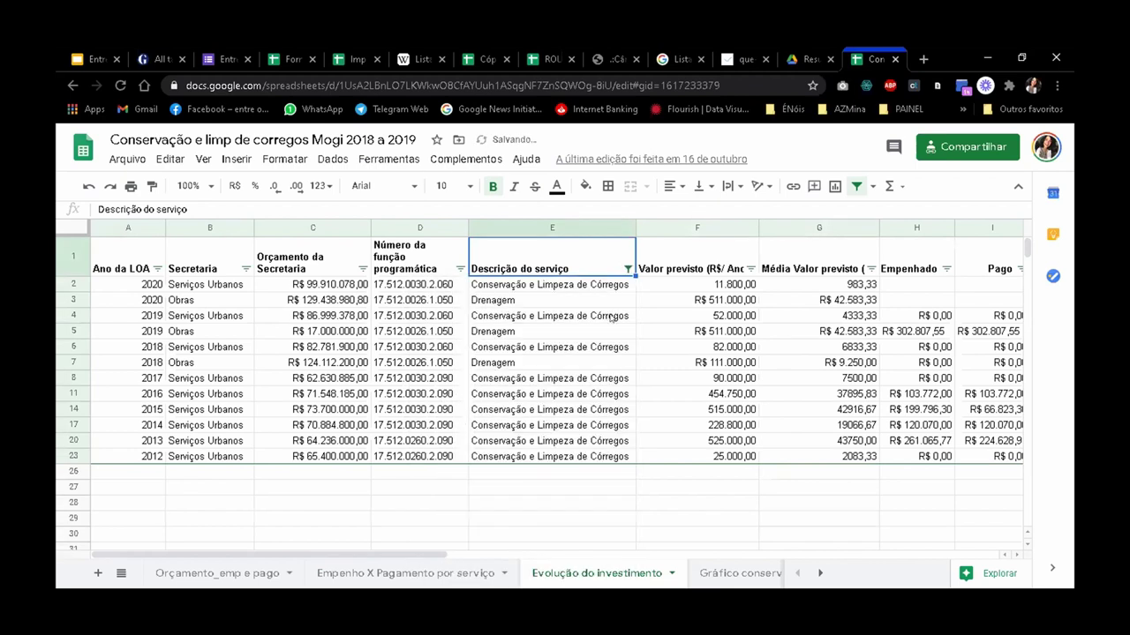
Move through Gráfico conservação e limpeza and Tabela dinâmica 7 to Evolução de previsão por serviço
left_click(717, 575)
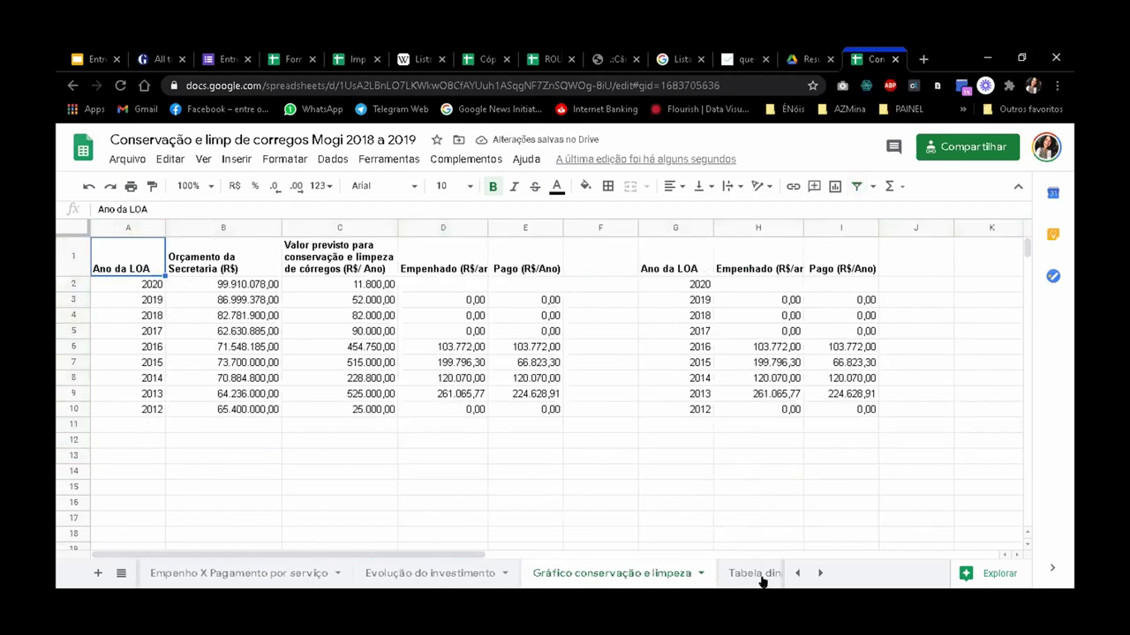
left_click(743, 577)
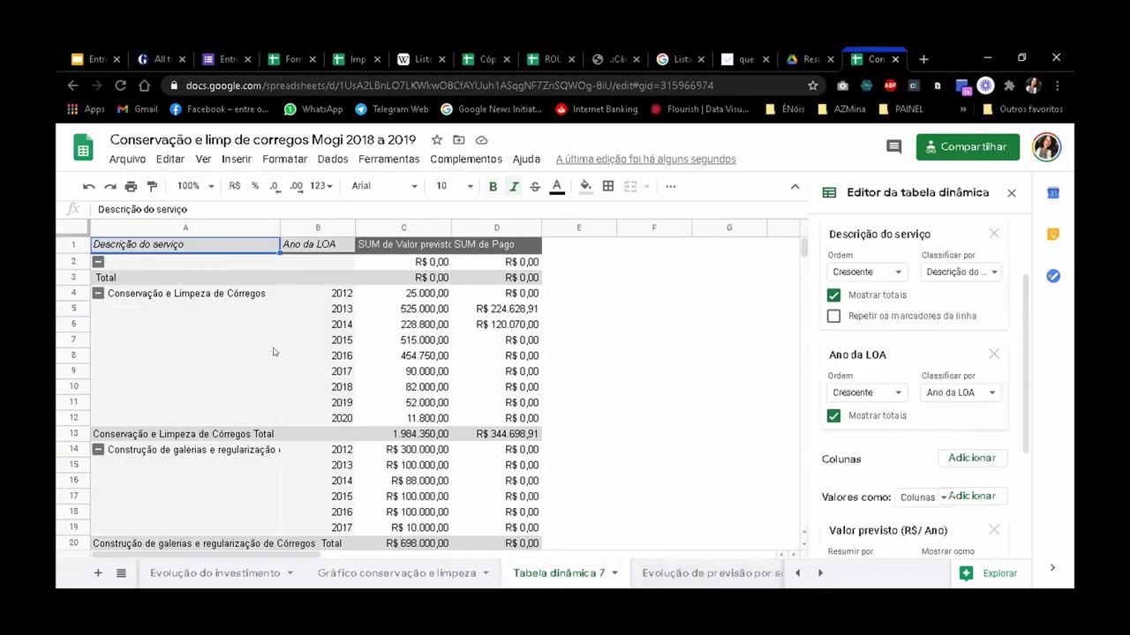
scroll(297, 363, "down", 3)
left_click(689, 573)
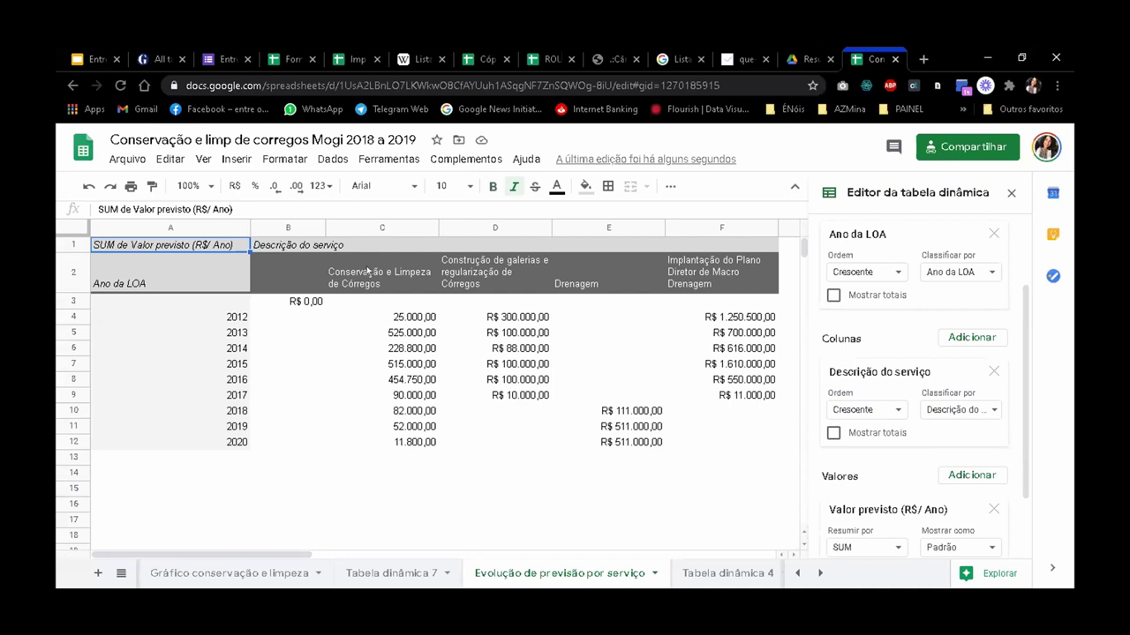
Point out the Conservação, Construção de galerias and Drenagem columns, then show Tabela dinâmica 4
left_click(369, 271)
left_click(492, 270)
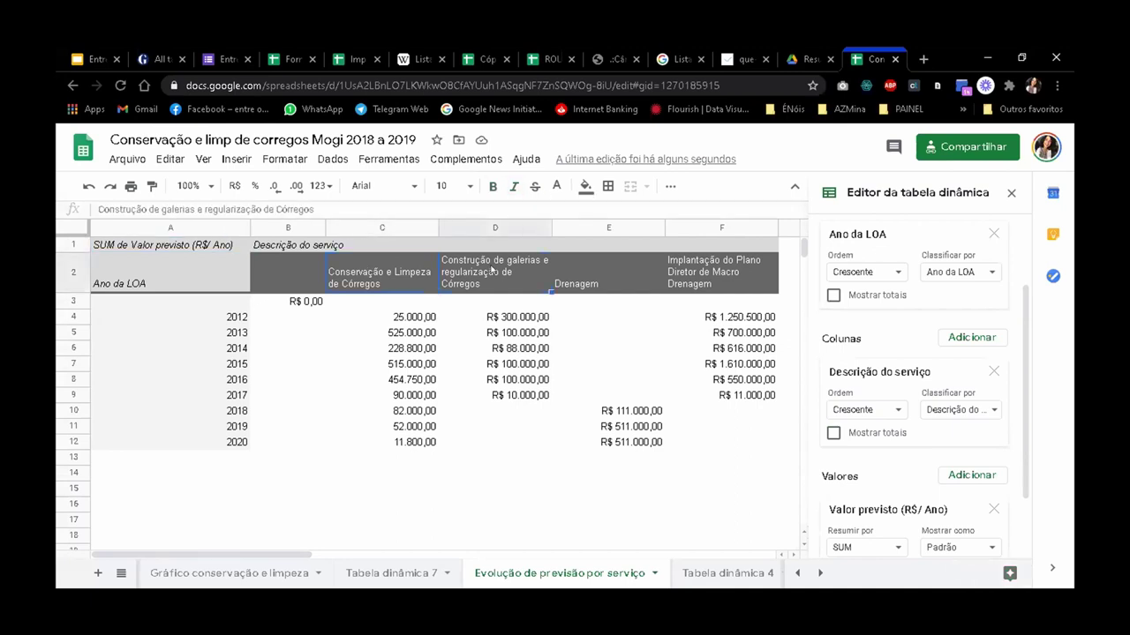
key("Right")
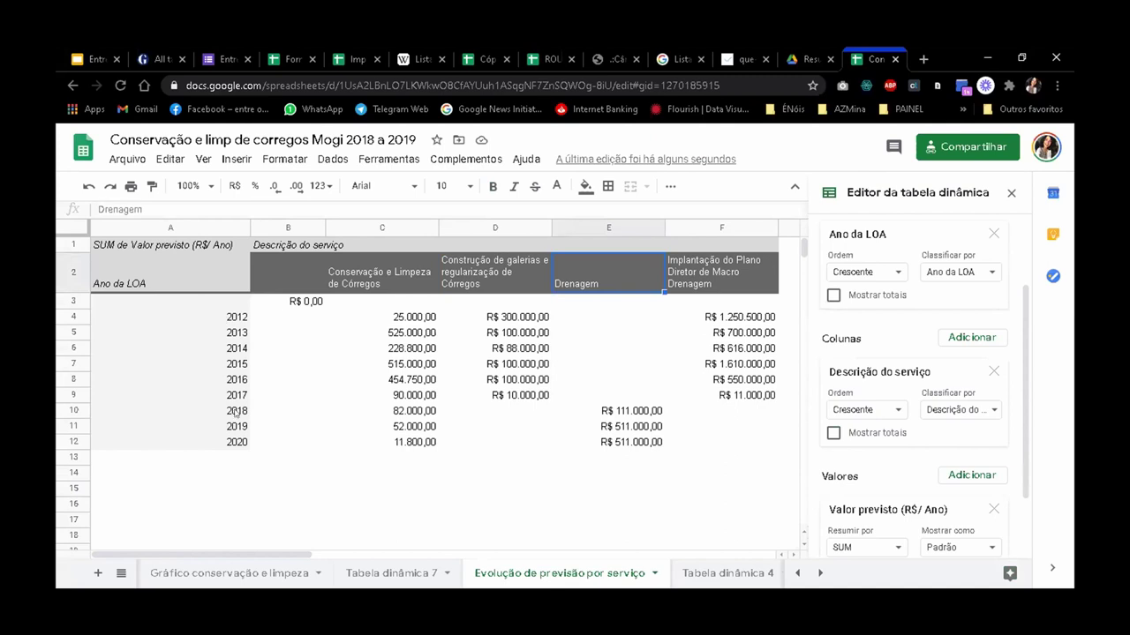
left_click(700, 575)
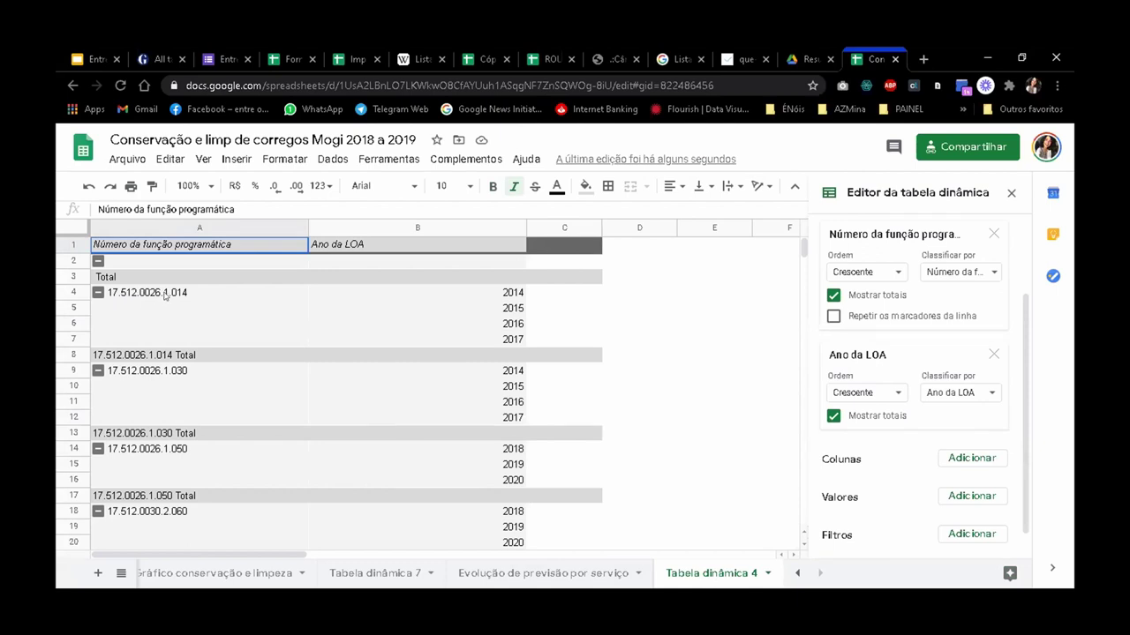
left_click(164, 294)
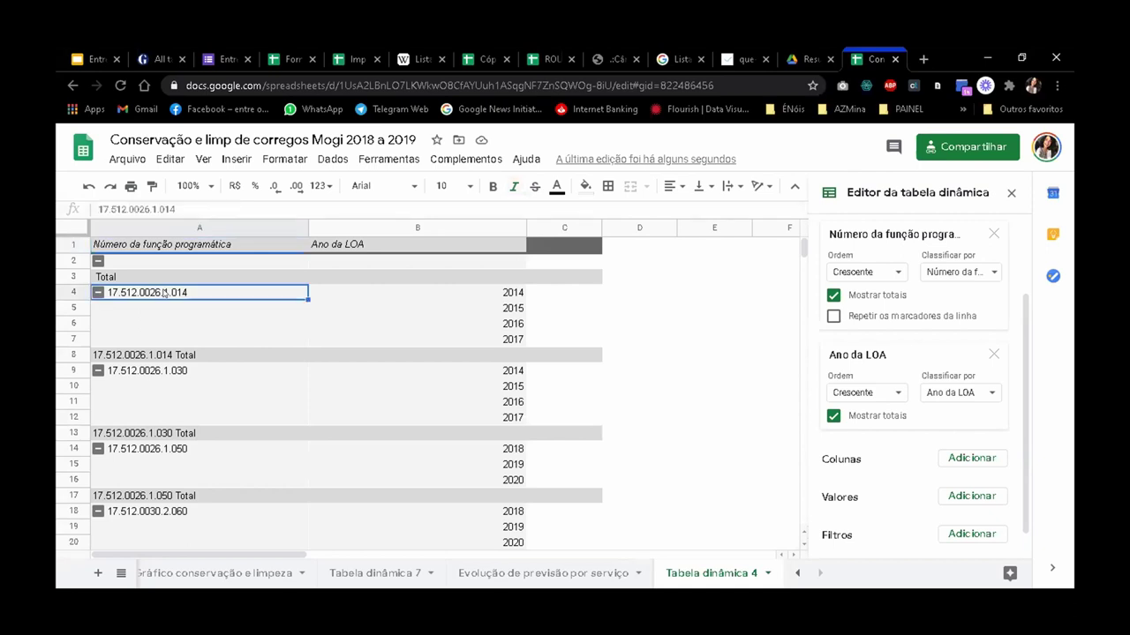
left_click(170, 373)
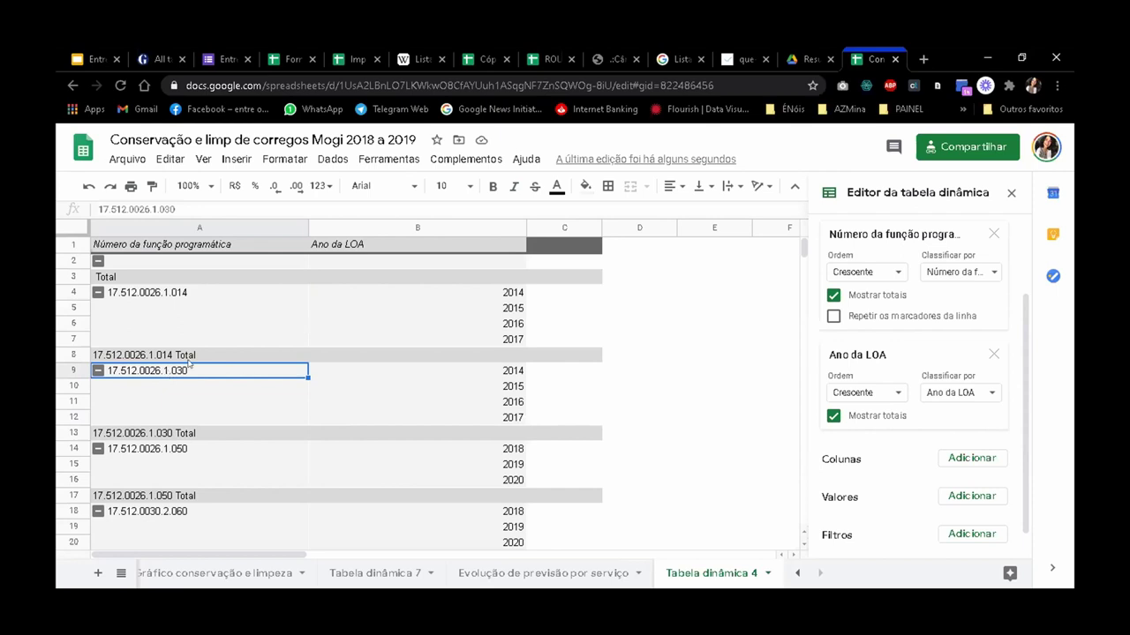
scroll(188, 362, "down", 3)
scroll(186, 362, "up", 3)
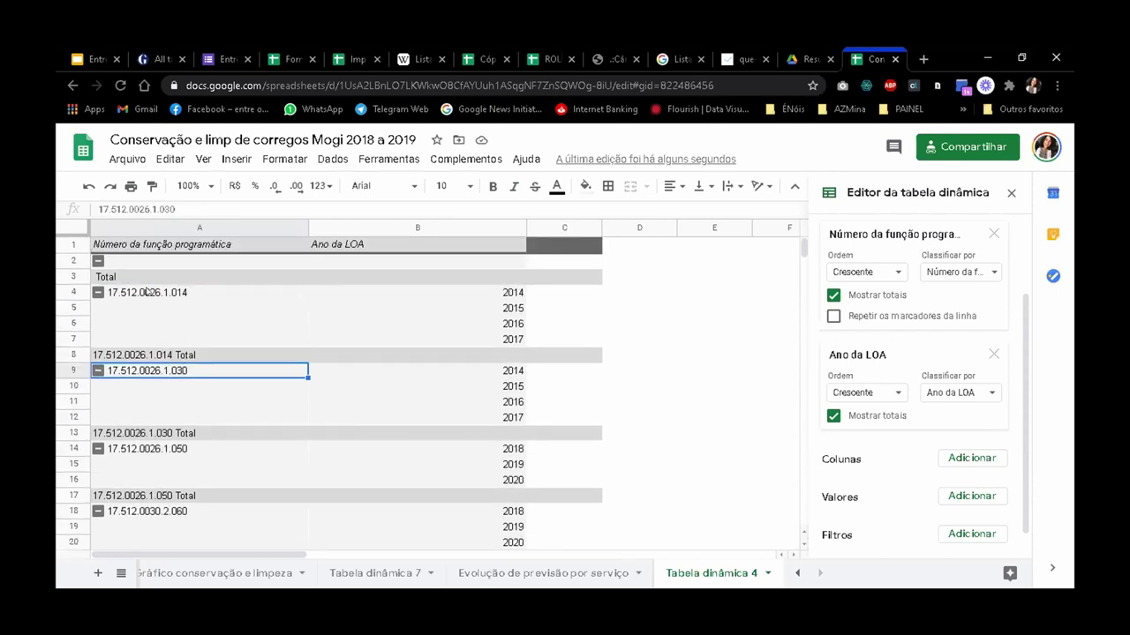
scroll(164, 348, "down", 2)
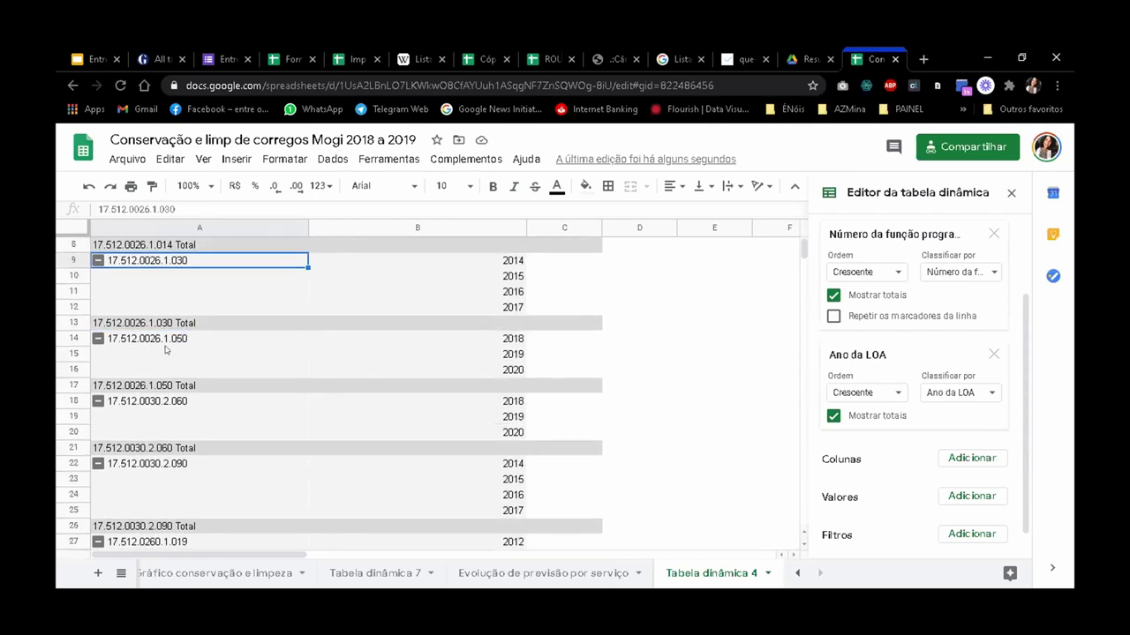
scroll(165, 358, "down", 4)
scroll(165, 360, "down", 2)
scroll(165, 358, "up", 4)
scroll(165, 344, "up", 4)
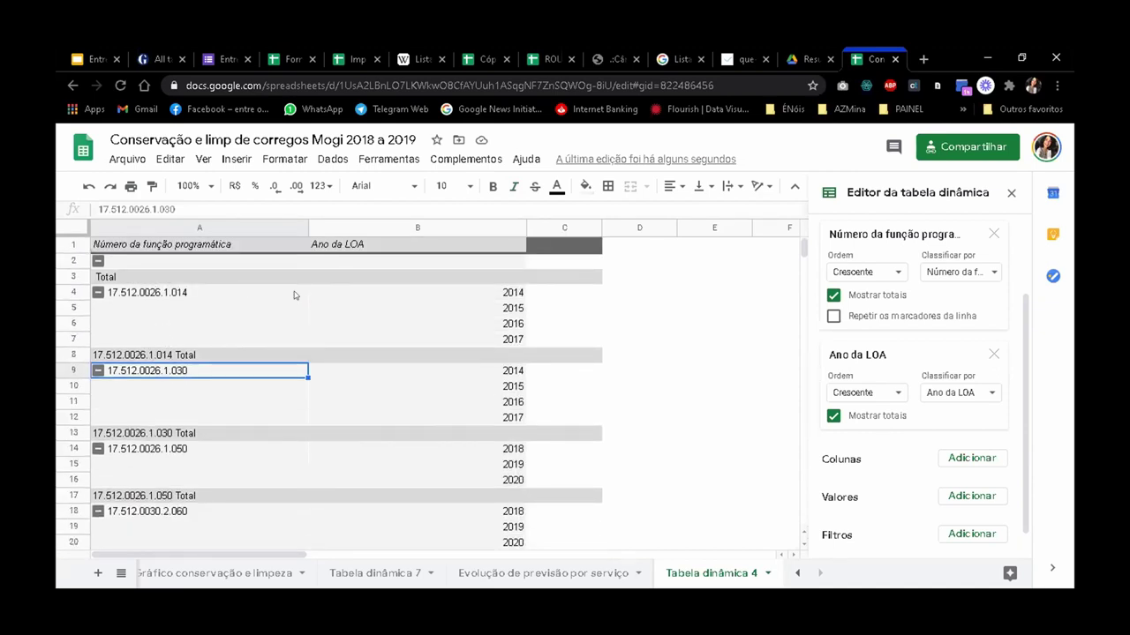
left_click(176, 294)
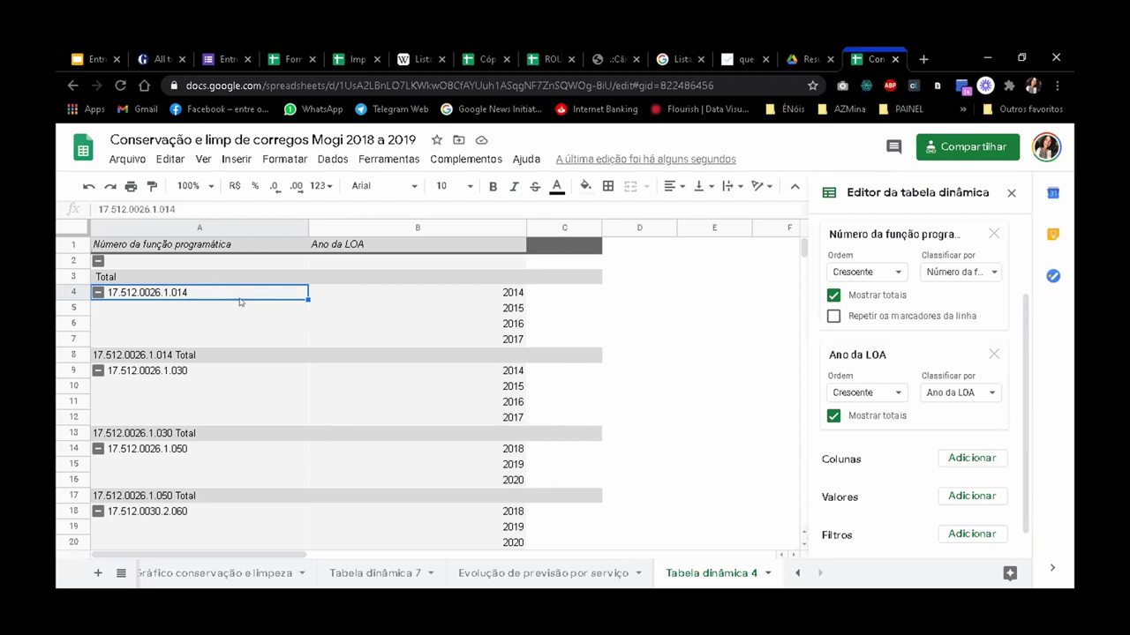
scroll(326, 395, "down", 2)
scroll(333, 386, "down", 2)
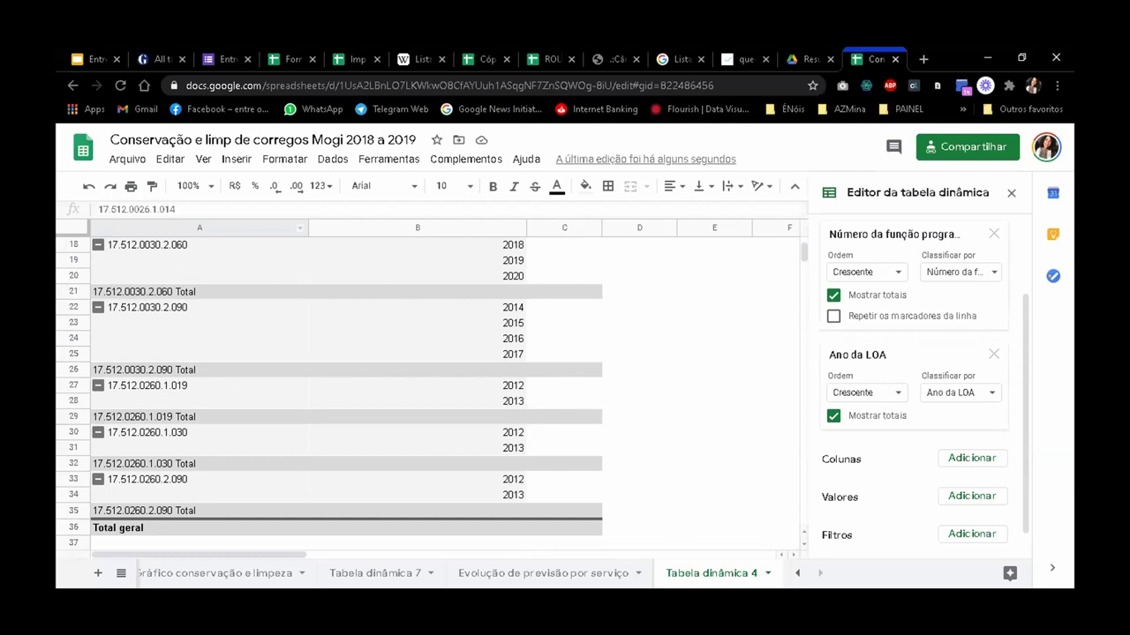
In a new tab, search 'paonel jornalismo' and open the Painel Jornalismo site
left_click(923, 59)
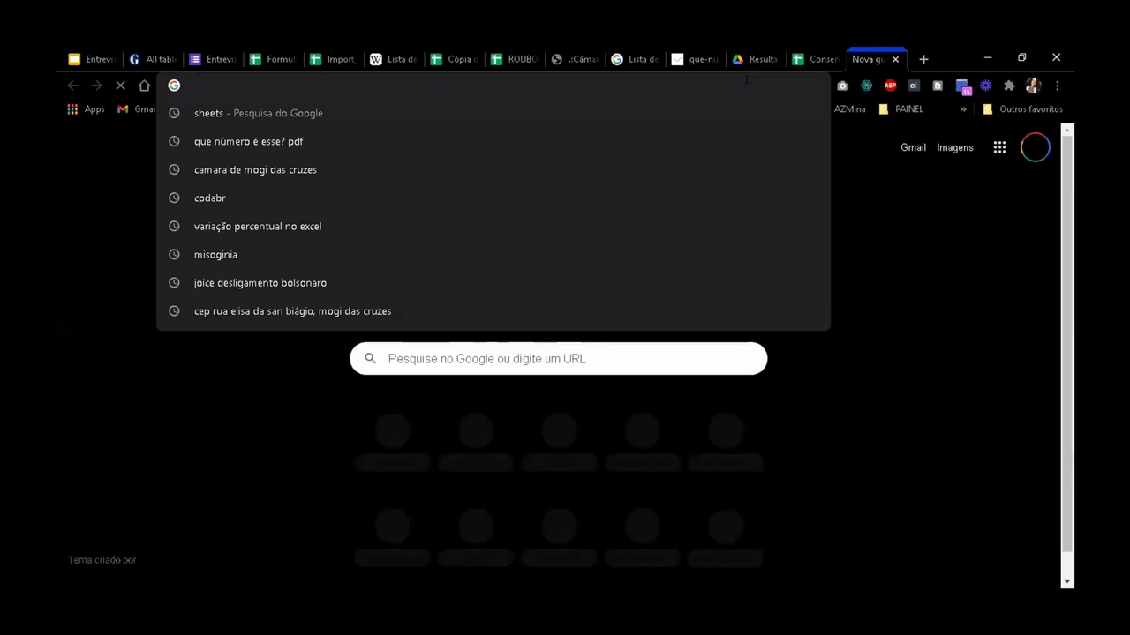
type("paonel jornalismo")
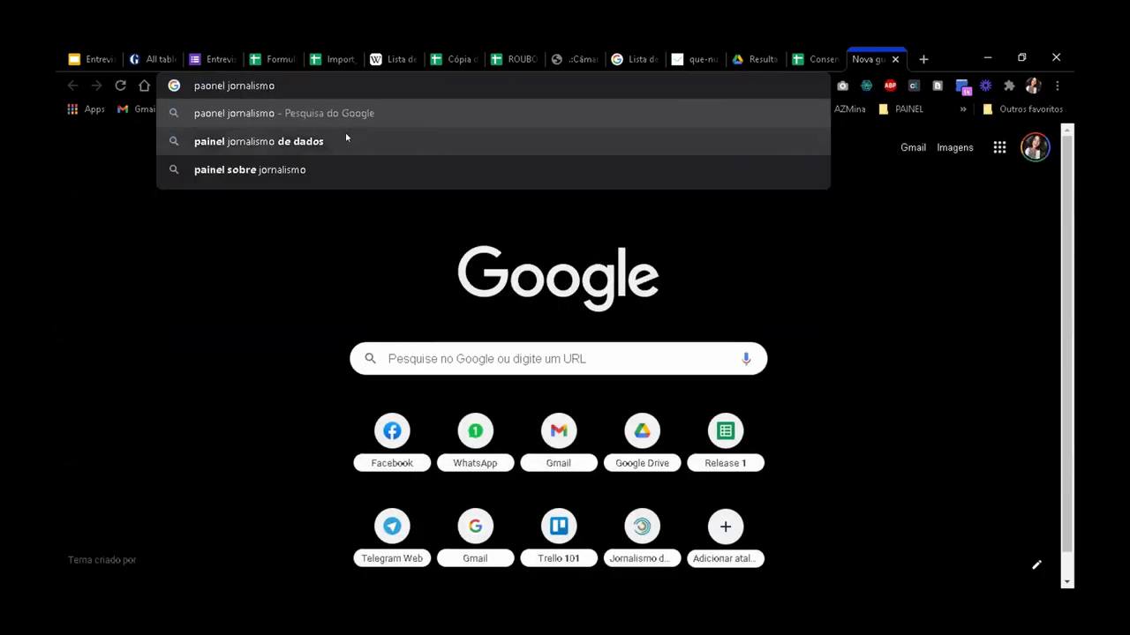
left_click(345, 140)
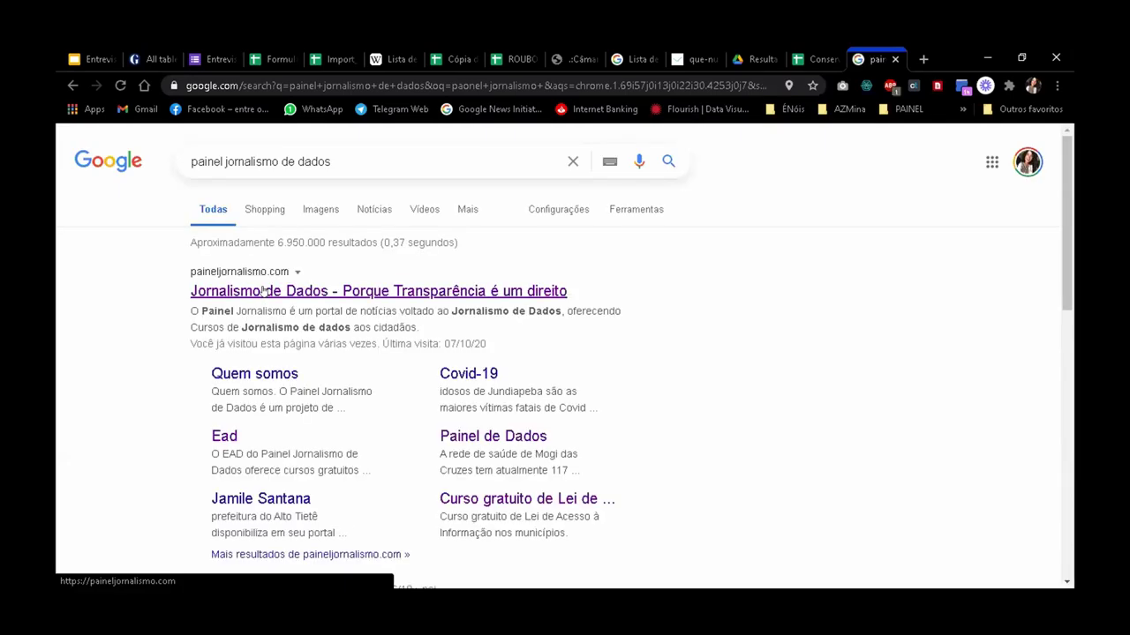
left_click(263, 291)
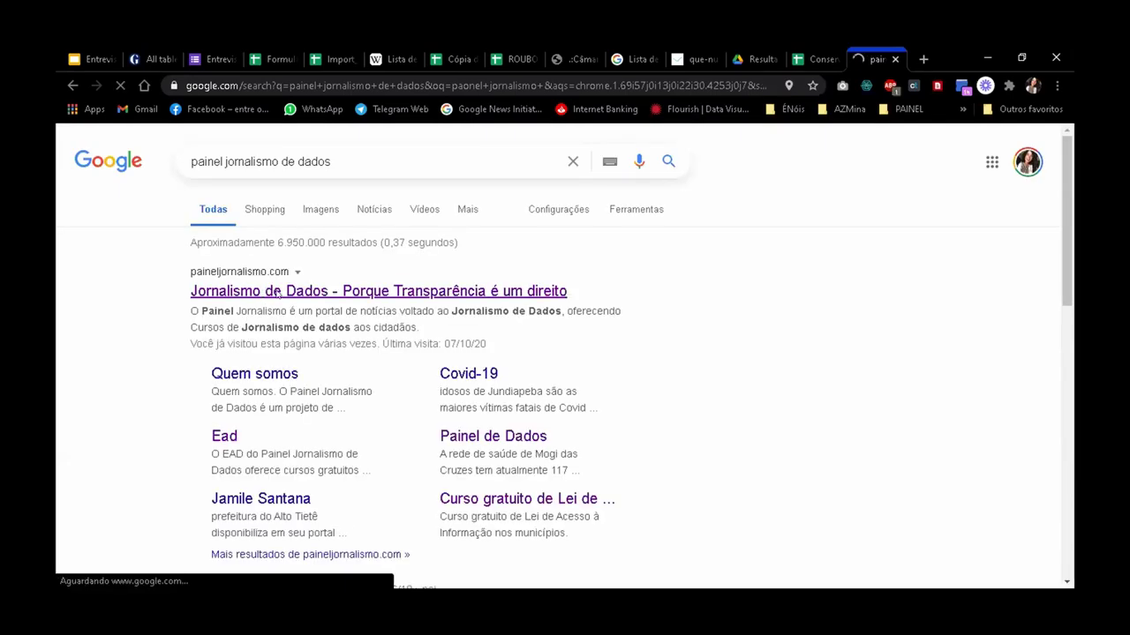
Open the Painel de Dados article category from the site menu
scroll(830, 276, "down", 2)
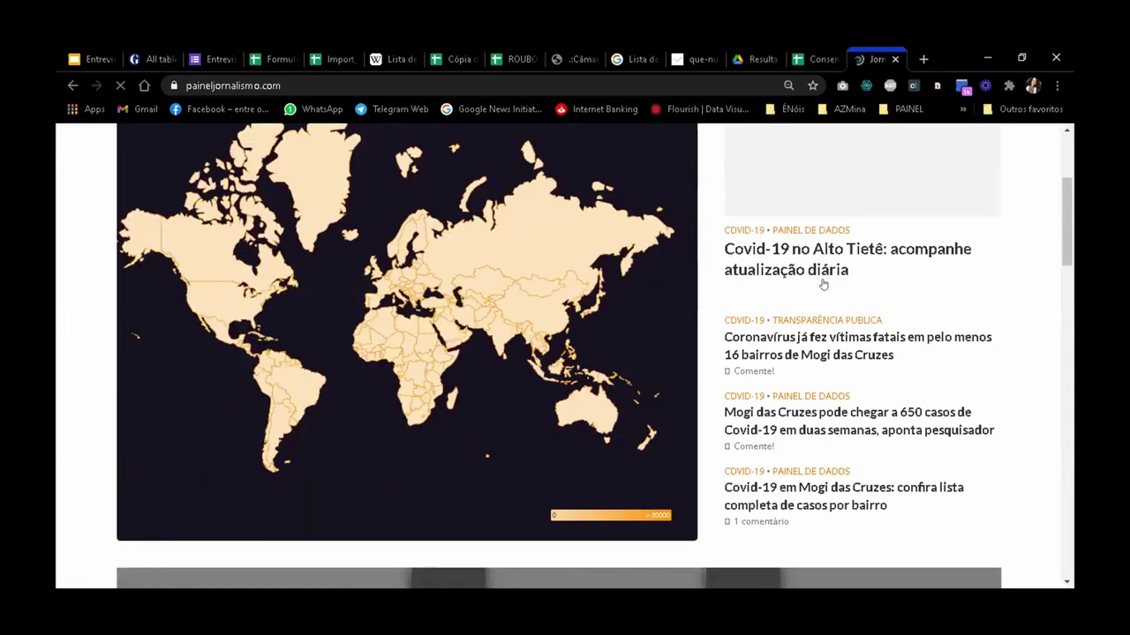
scroll(822, 284, "down", 5)
scroll(822, 283, "down", 3)
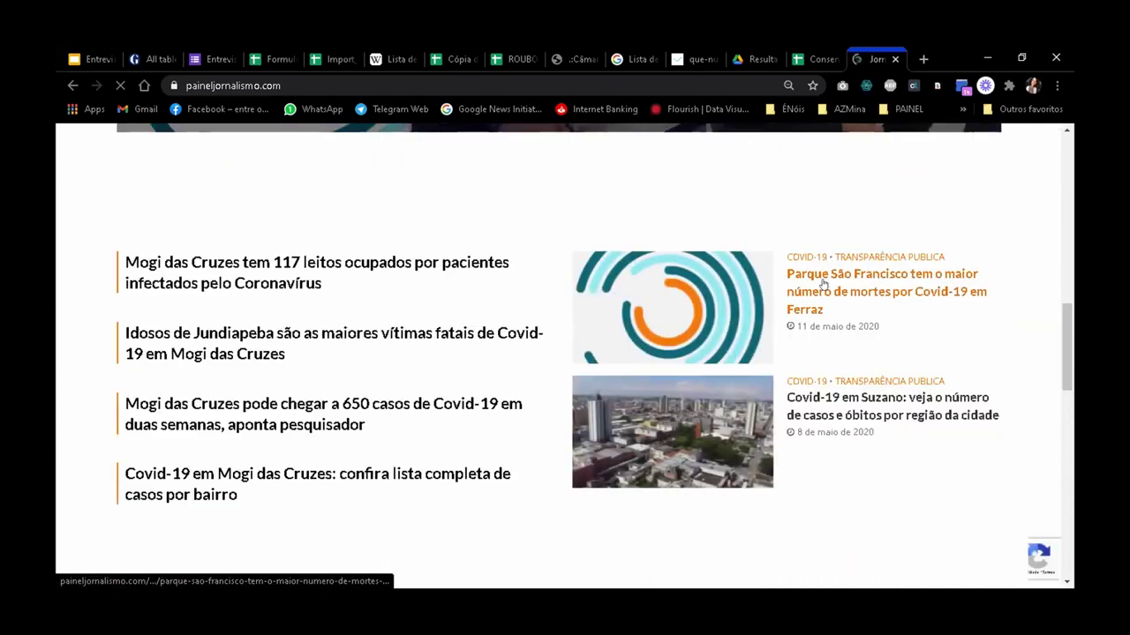
scroll(370, 315, "down", 3)
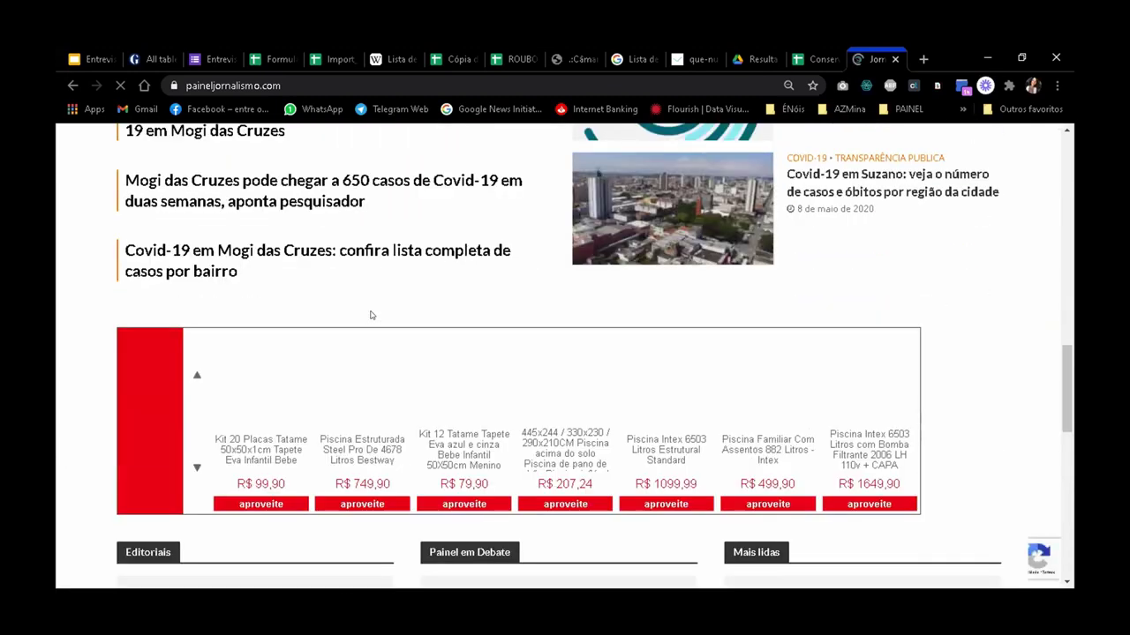
scroll(399, 264, "up", 5)
scroll(304, 212, "up", 6)
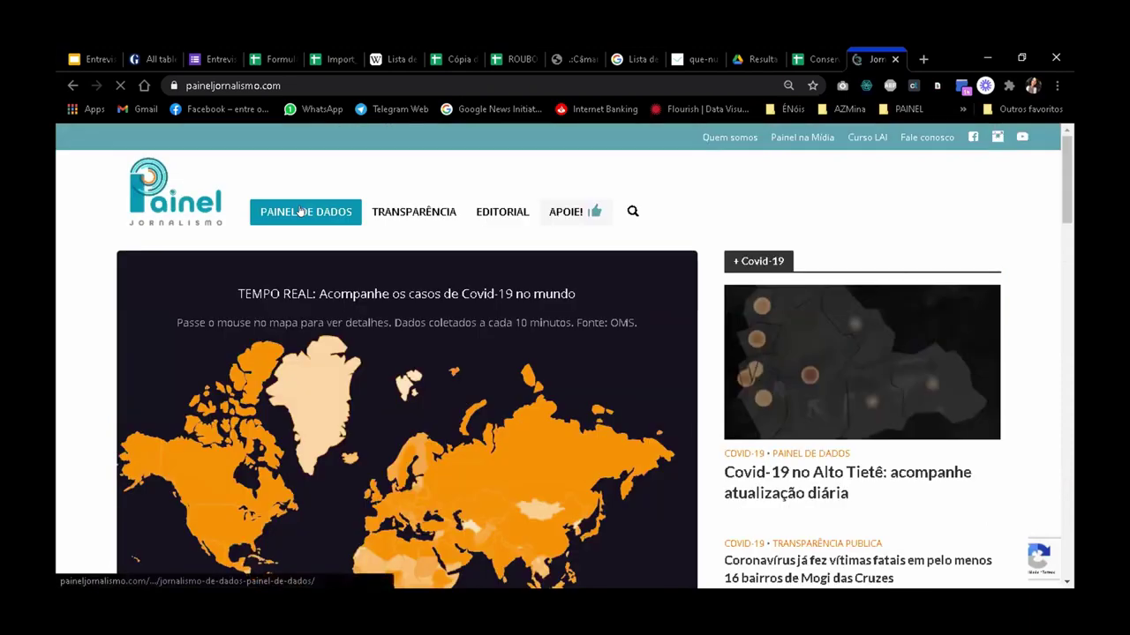
left_click(300, 211)
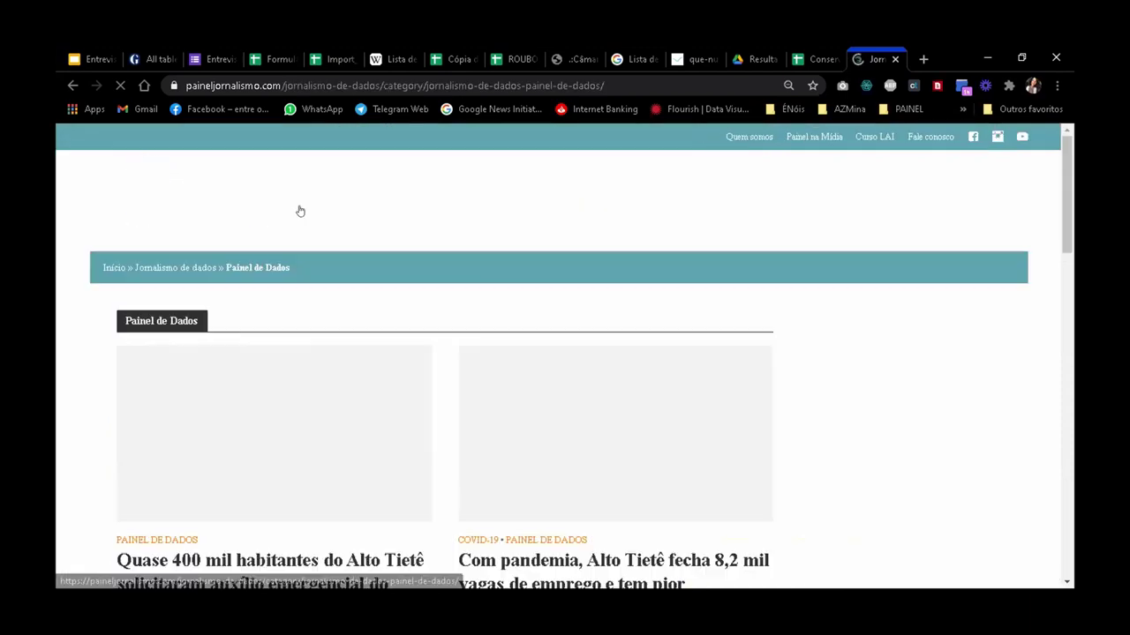
Go to page 2 of the Painel de Dados articles and look through its listing
scroll(533, 251, "down", 2)
scroll(529, 257, "down", 2)
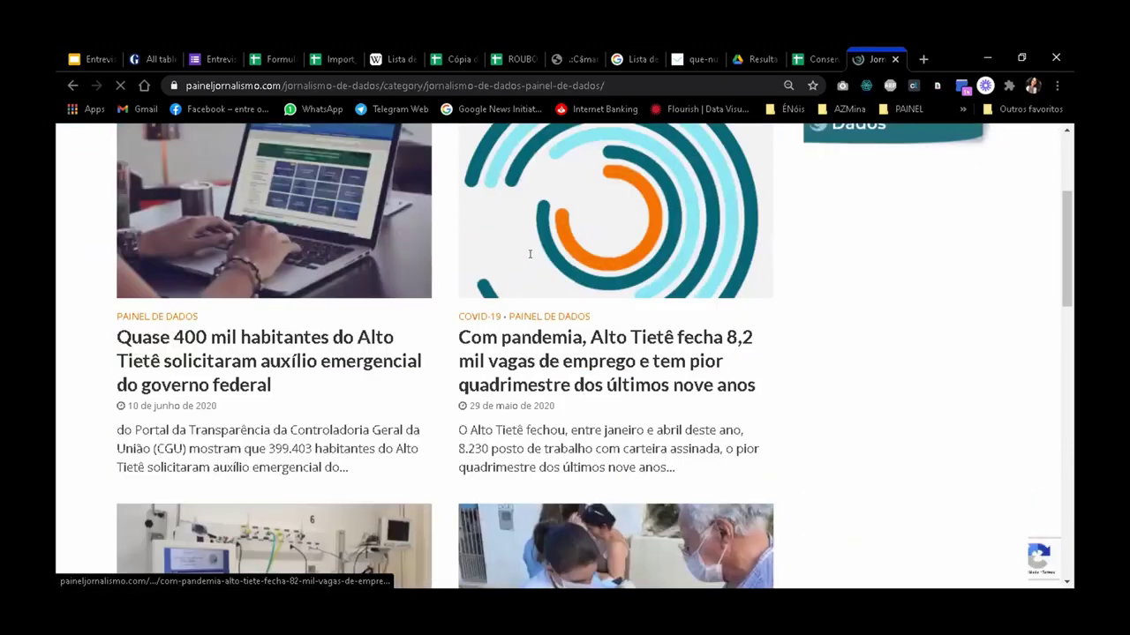
scroll(530, 257, "down", 3)
scroll(535, 315, "down", 2)
scroll(535, 315, "down", 5)
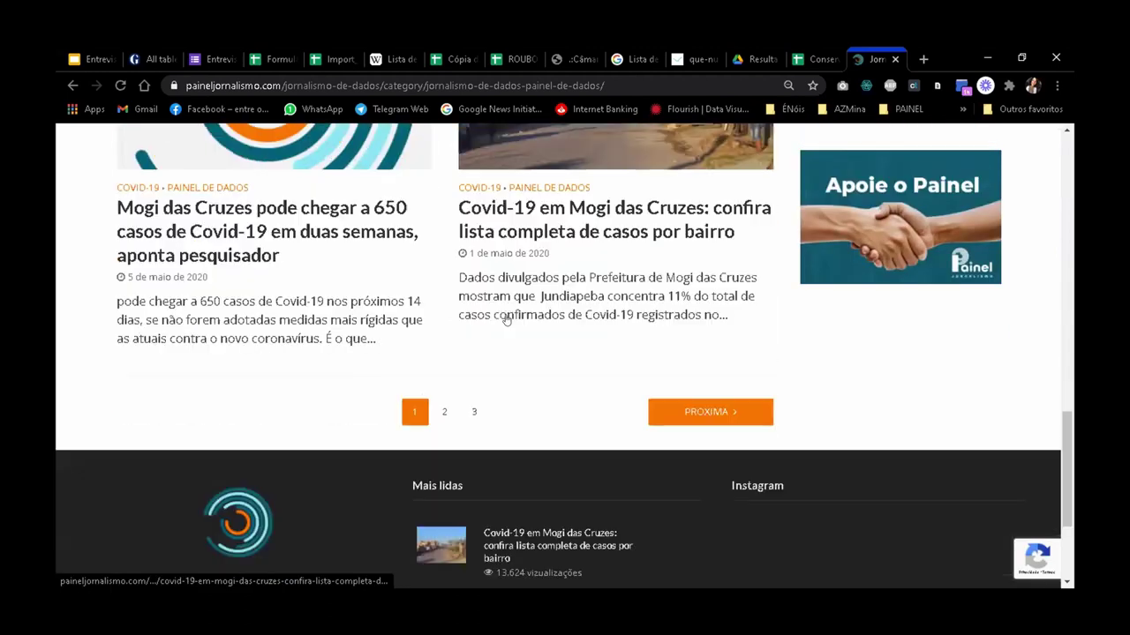
left_click(744, 343)
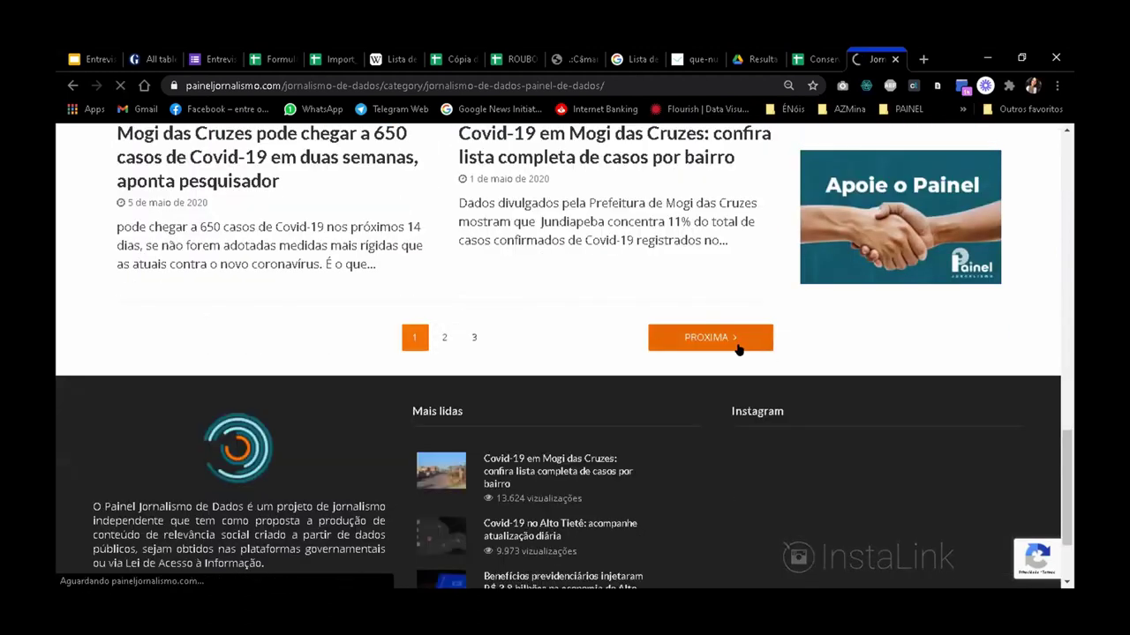
scroll(585, 317, "down", 1)
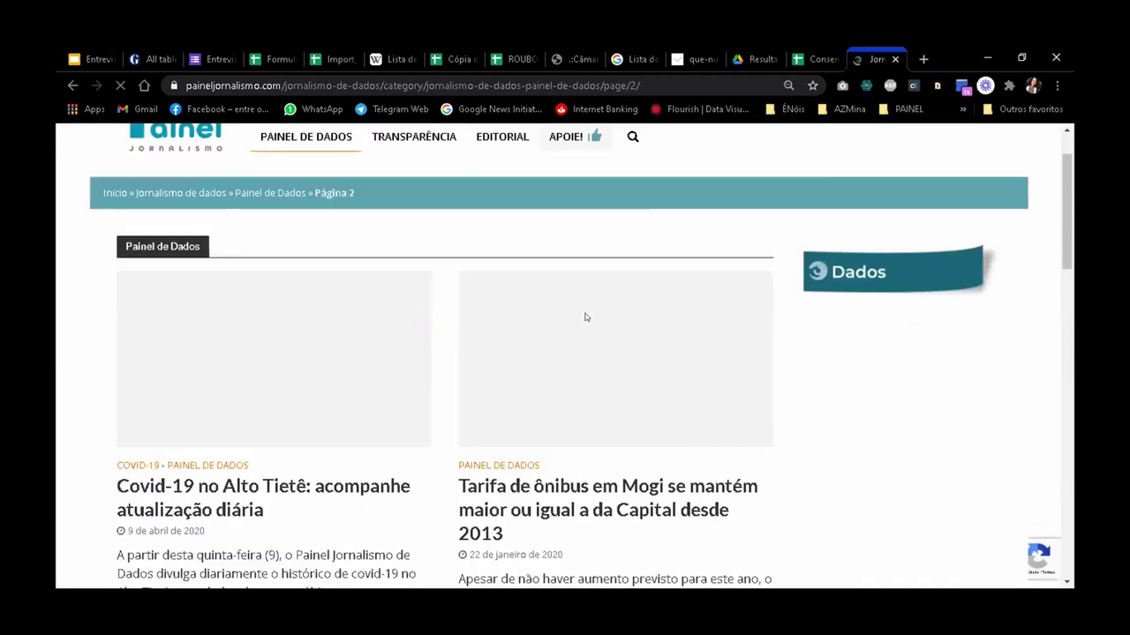
scroll(570, 399, "down", 2)
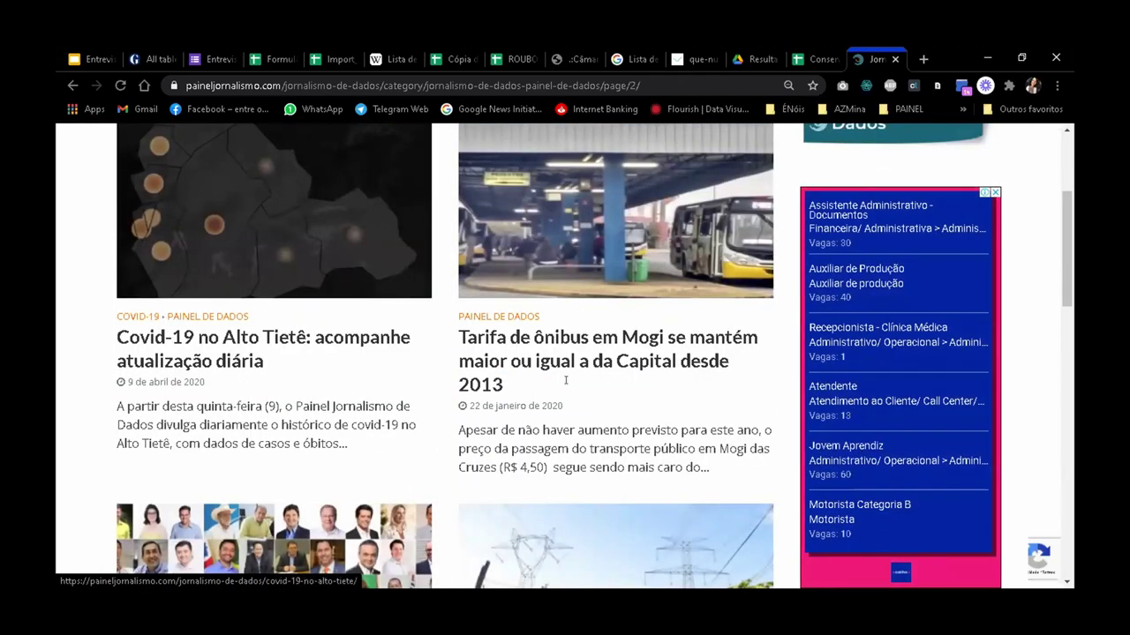
scroll(570, 399, "down", 1)
scroll(569, 393, "down", 4)
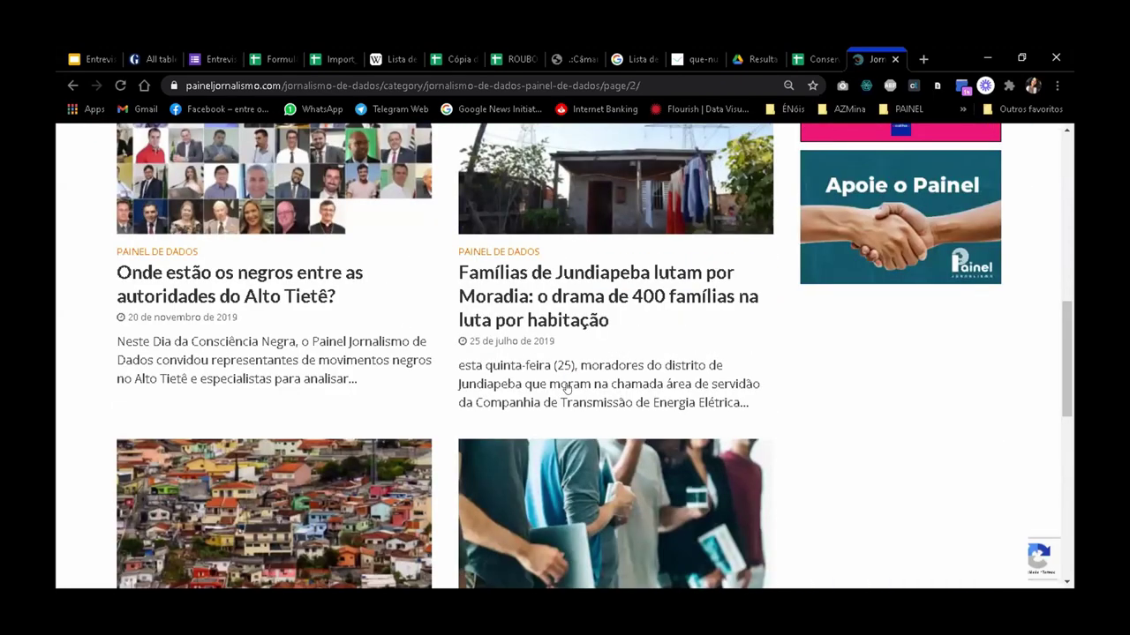
scroll(570, 389, "up", 4)
scroll(631, 225, "up", 4)
Search the Painel Jornalismo site for 'córrego' and open the stream-cleaning budget article
left_click(625, 211)
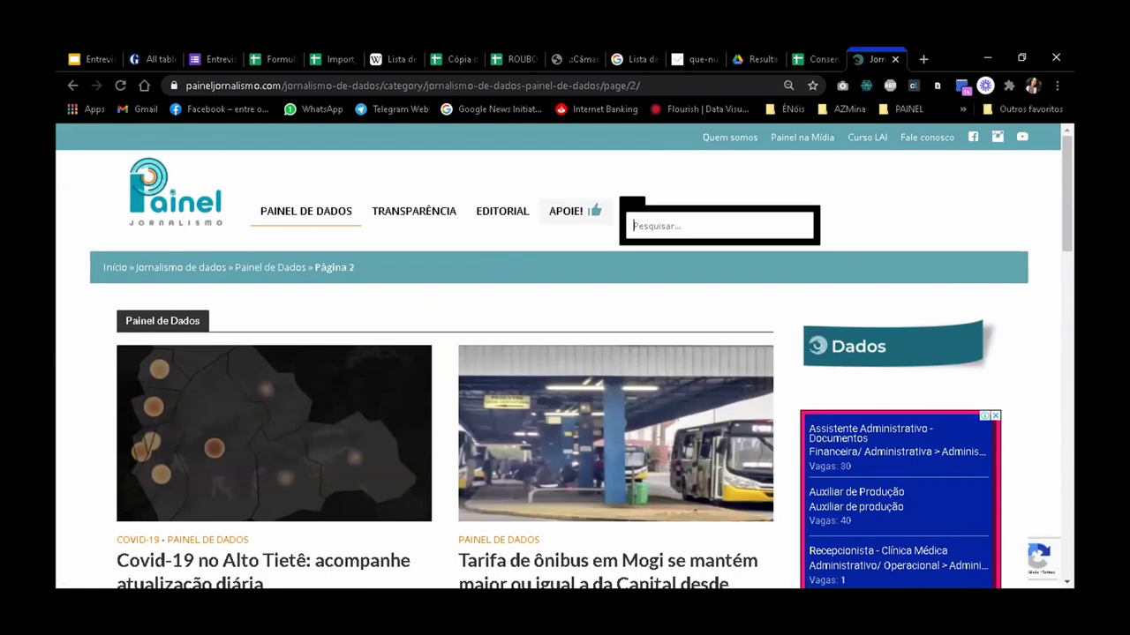
type("córrego")
key("Return")
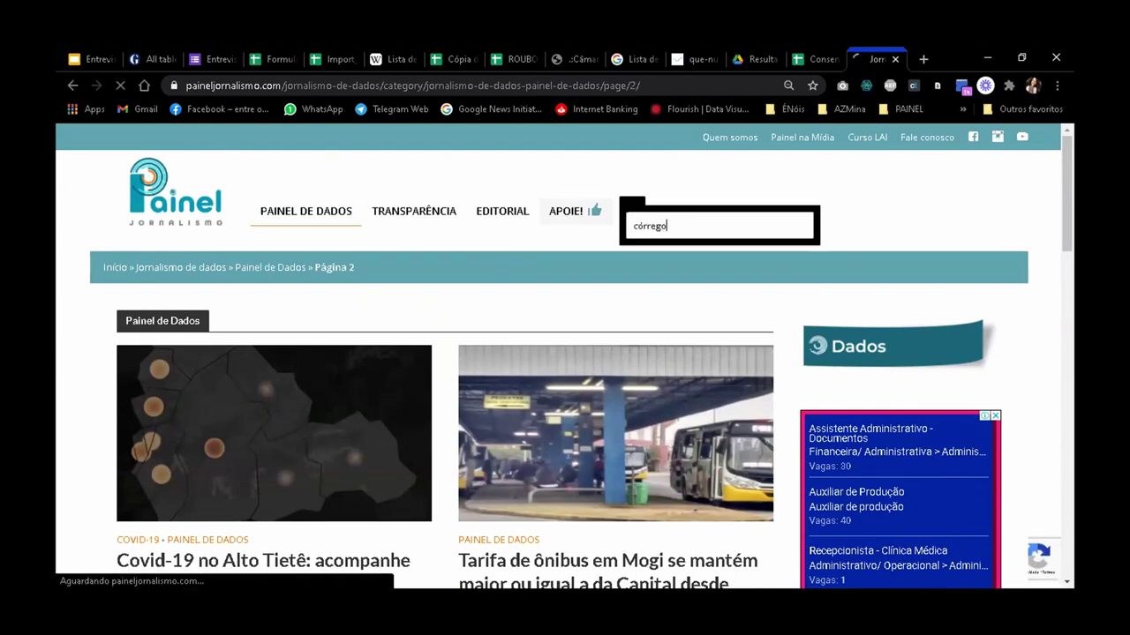
scroll(598, 270, "down", 2)
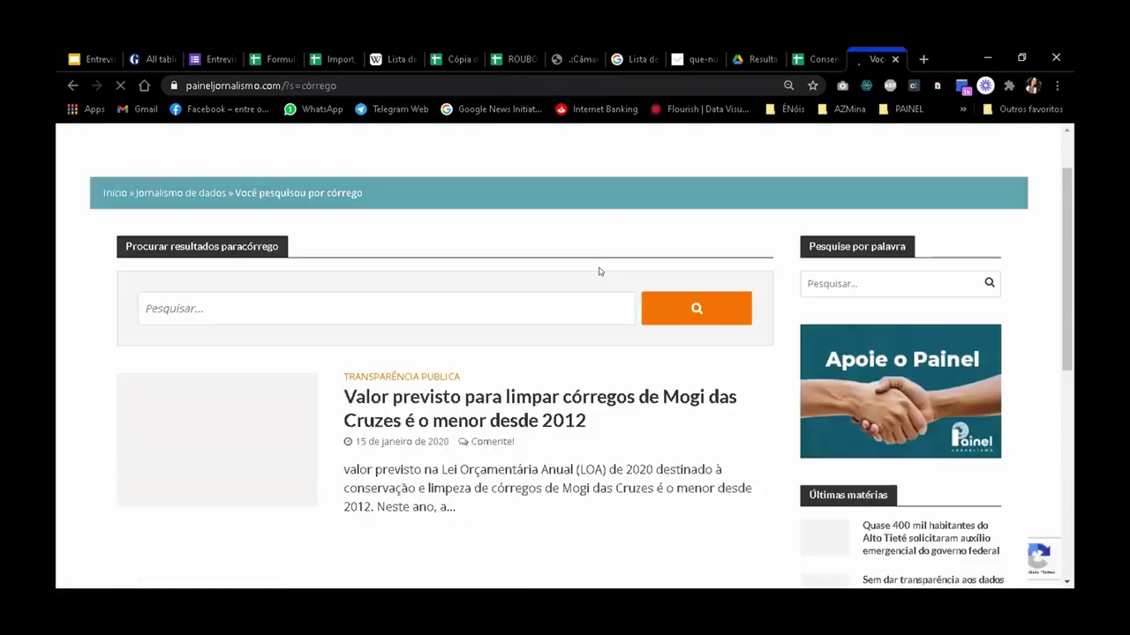
left_click(453, 327)
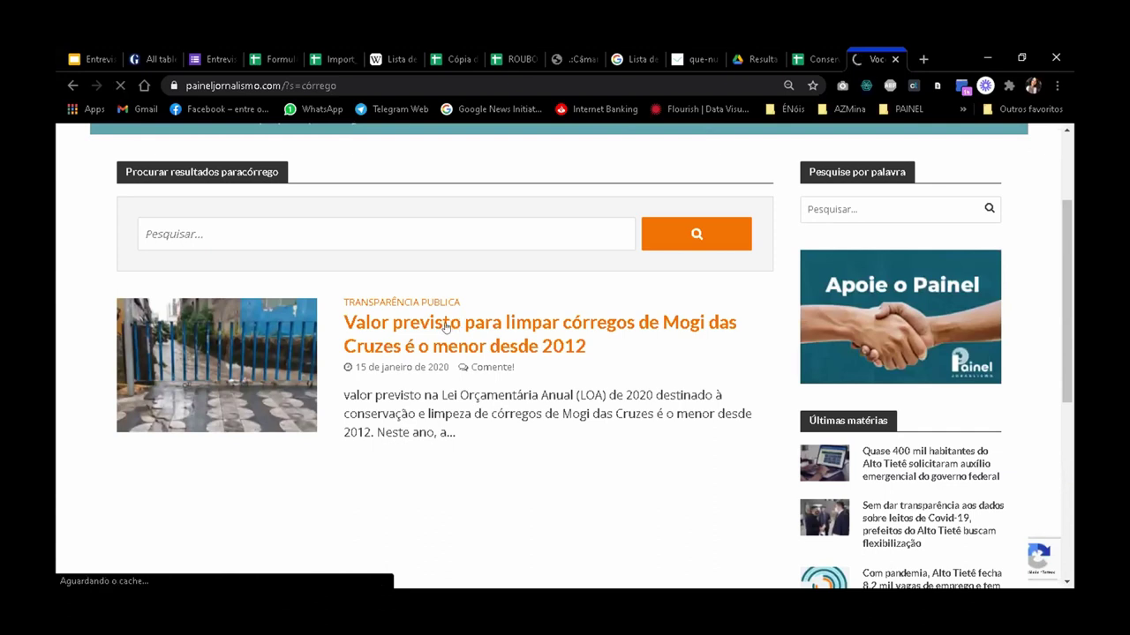
Switch the article's budget bar chart to show Pago (R$/Ano) paid values per year
scroll(520, 324, "down", 2)
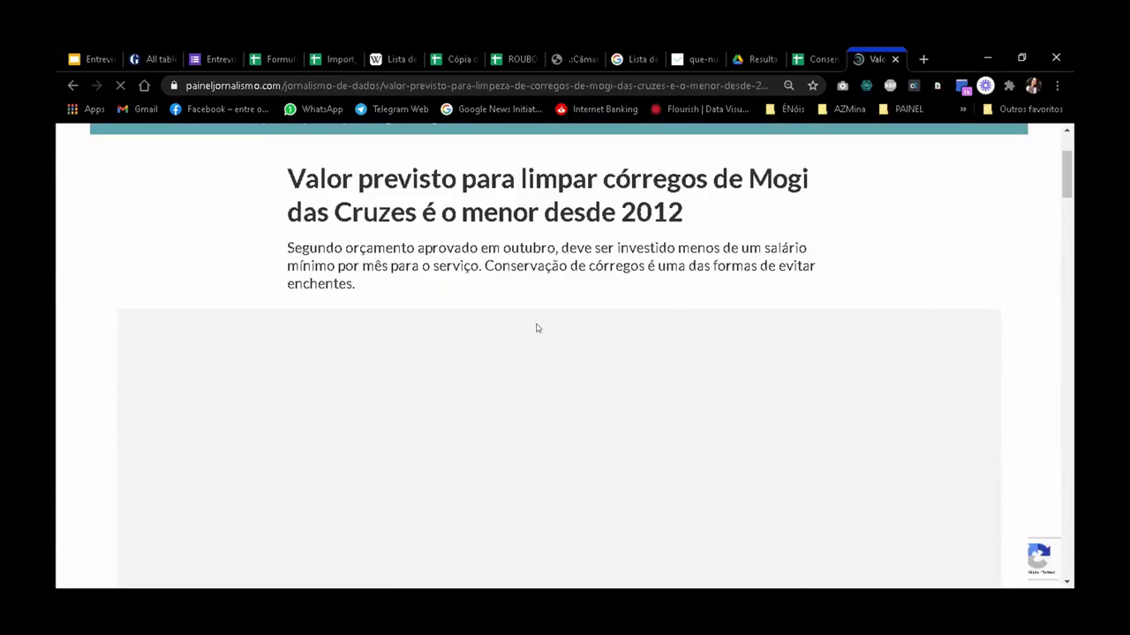
scroll(556, 303, "down", 3)
scroll(556, 302, "down", 3)
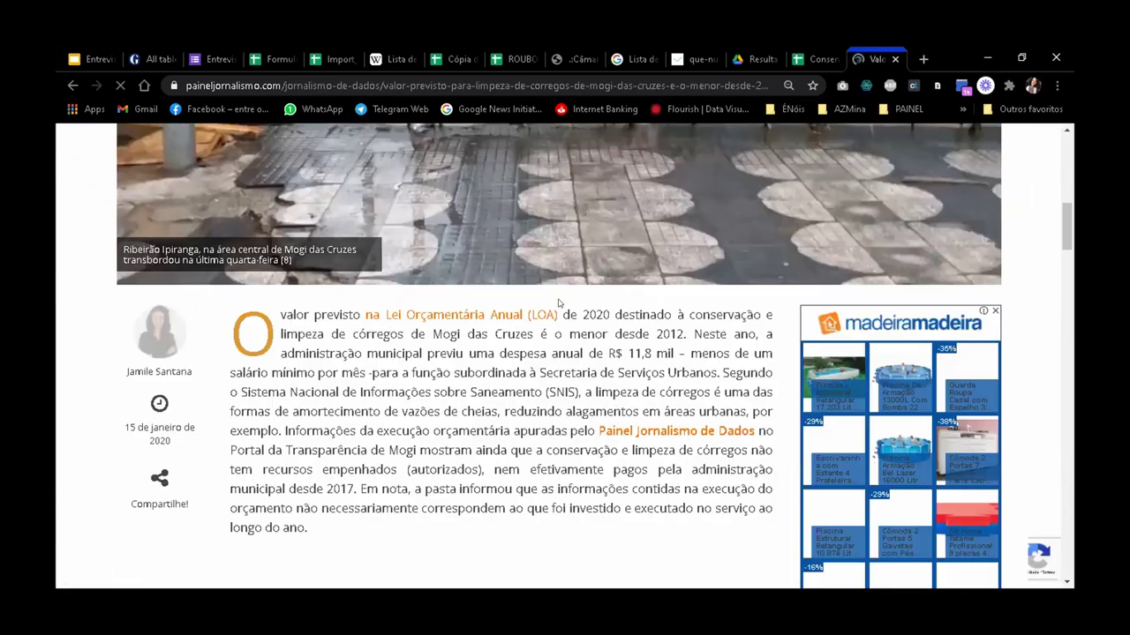
scroll(550, 300, "down", 5)
scroll(618, 348, "down", 3)
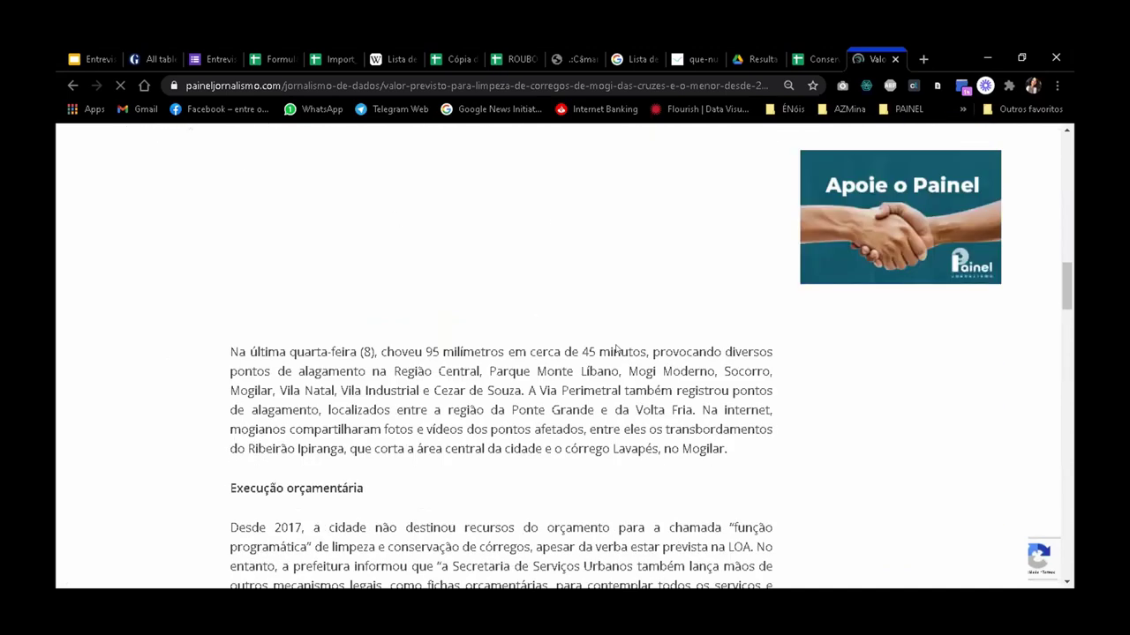
scroll(616, 344, "down", 4)
scroll(614, 341, "down", 3)
scroll(614, 339, "down", 3)
scroll(614, 340, "down", 3)
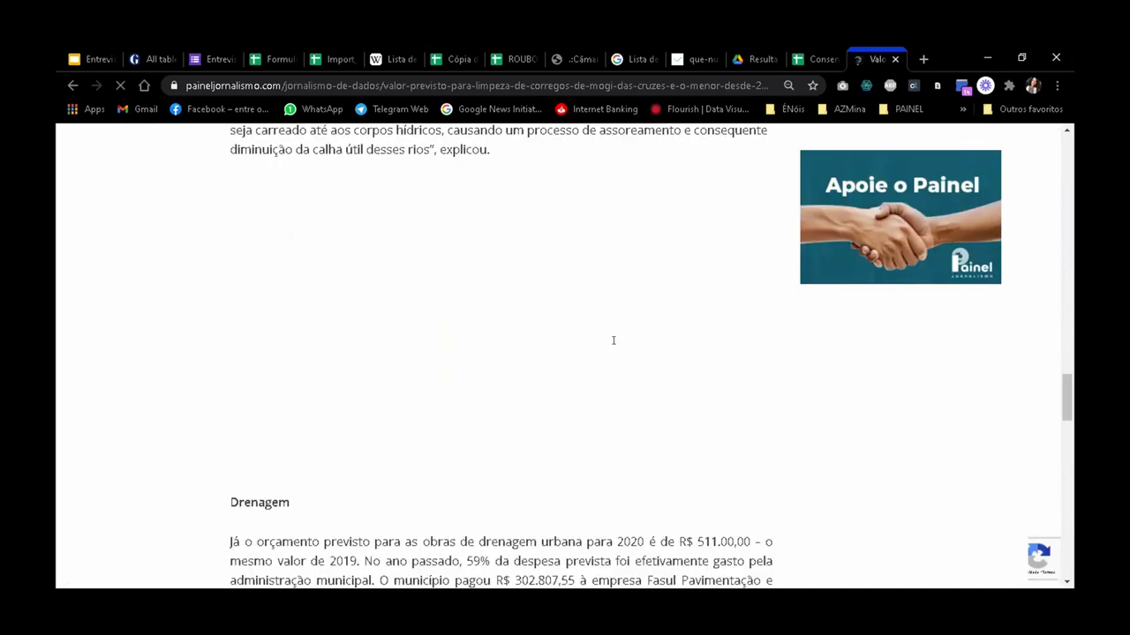
scroll(614, 340, "up", 1)
scroll(616, 343, "down", 2)
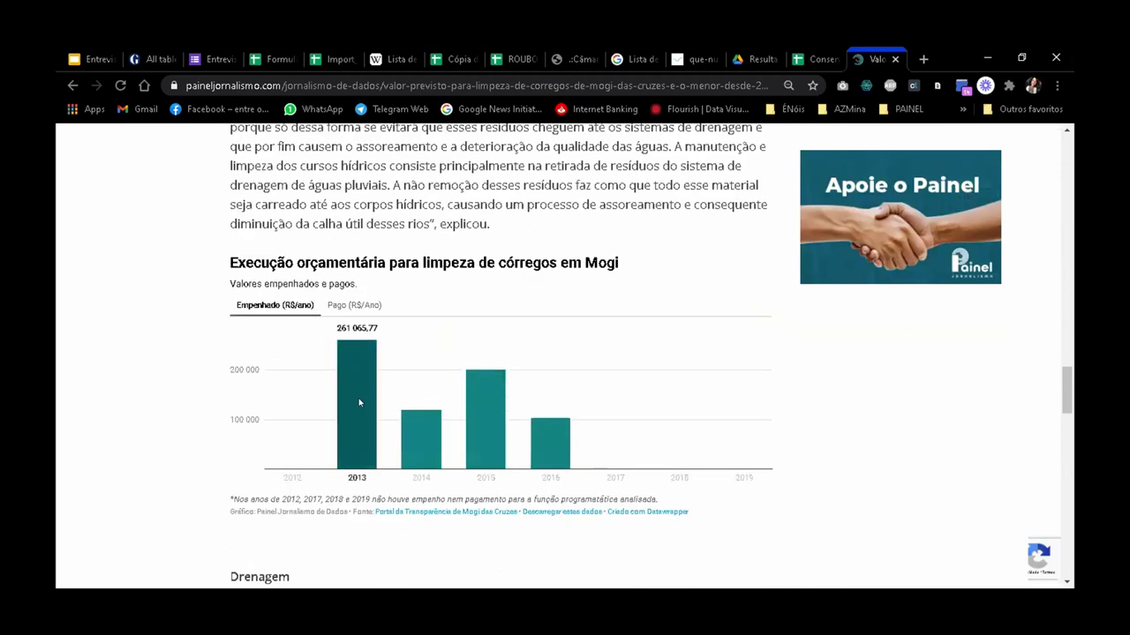
mouse_move(438, 435)
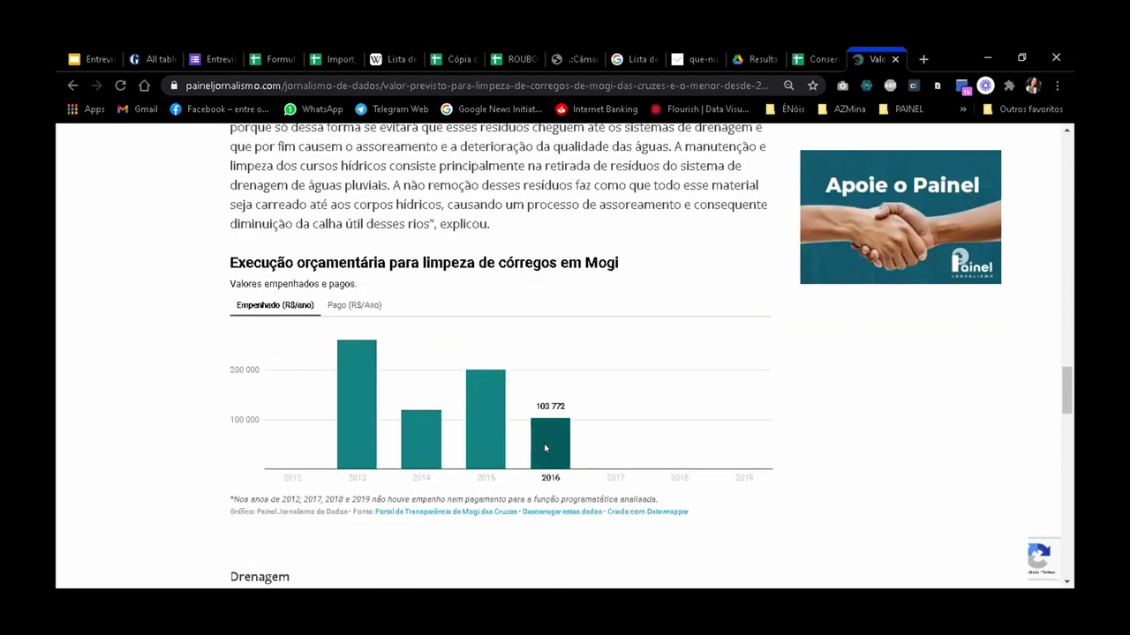
scroll(588, 389, "up", 2)
scroll(588, 389, "up", 2)
scroll(588, 390, "down", 5)
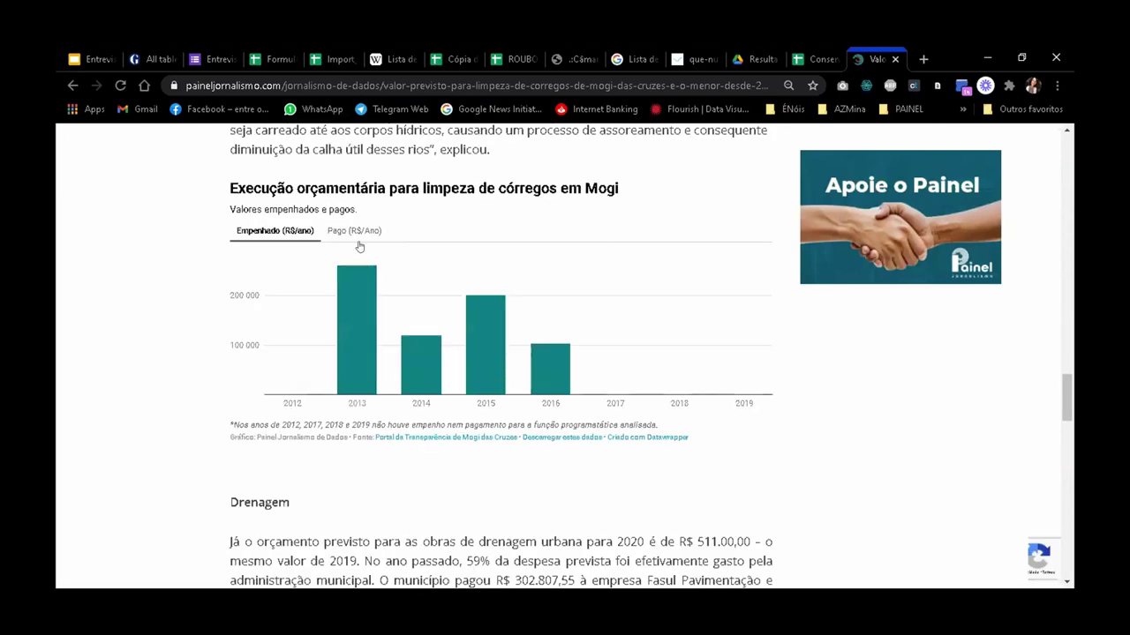
left_click(356, 232)
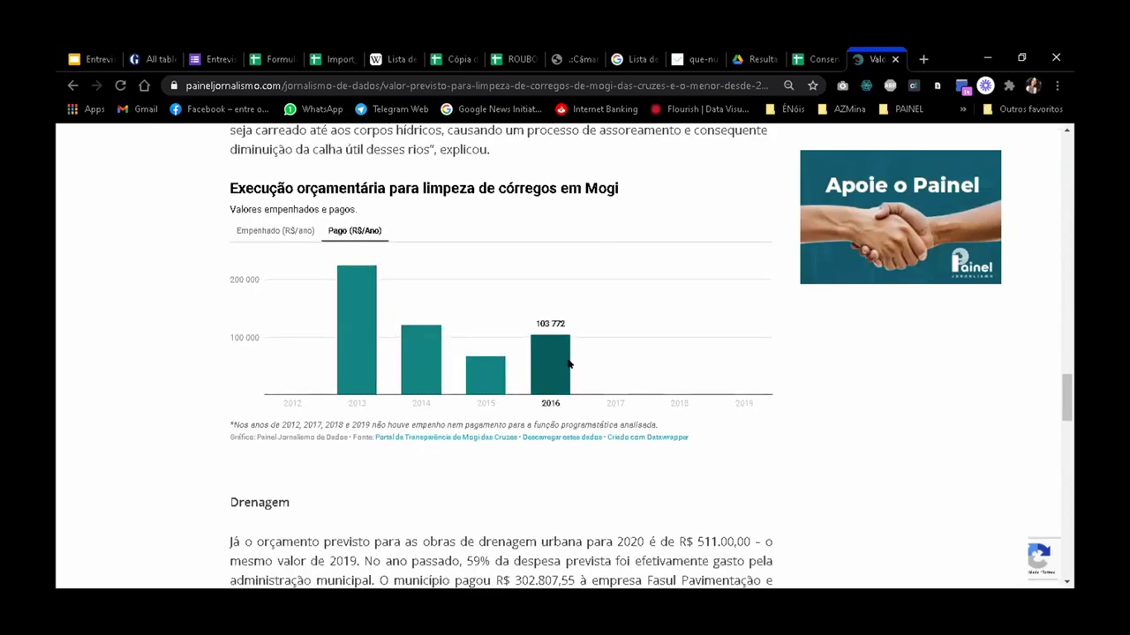
scroll(569, 363, "up", 5)
scroll(569, 363, "up", 4)
scroll(530, 336, "up", 5)
scroll(441, 256, "up", 1)
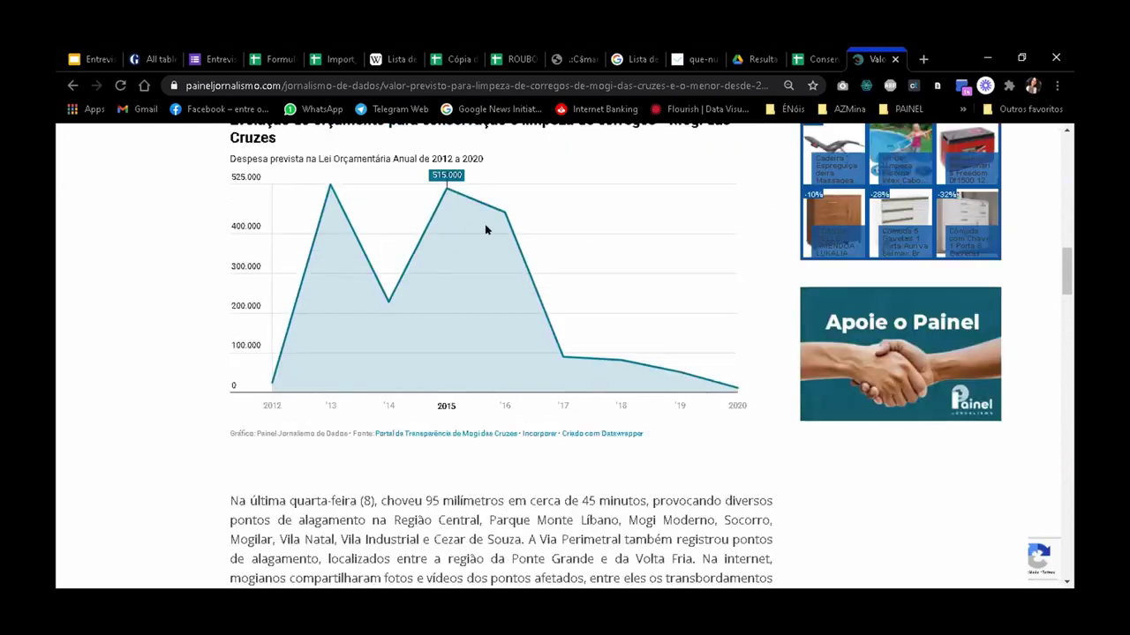
scroll(431, 241, "up", 1)
scroll(432, 241, "up", 1)
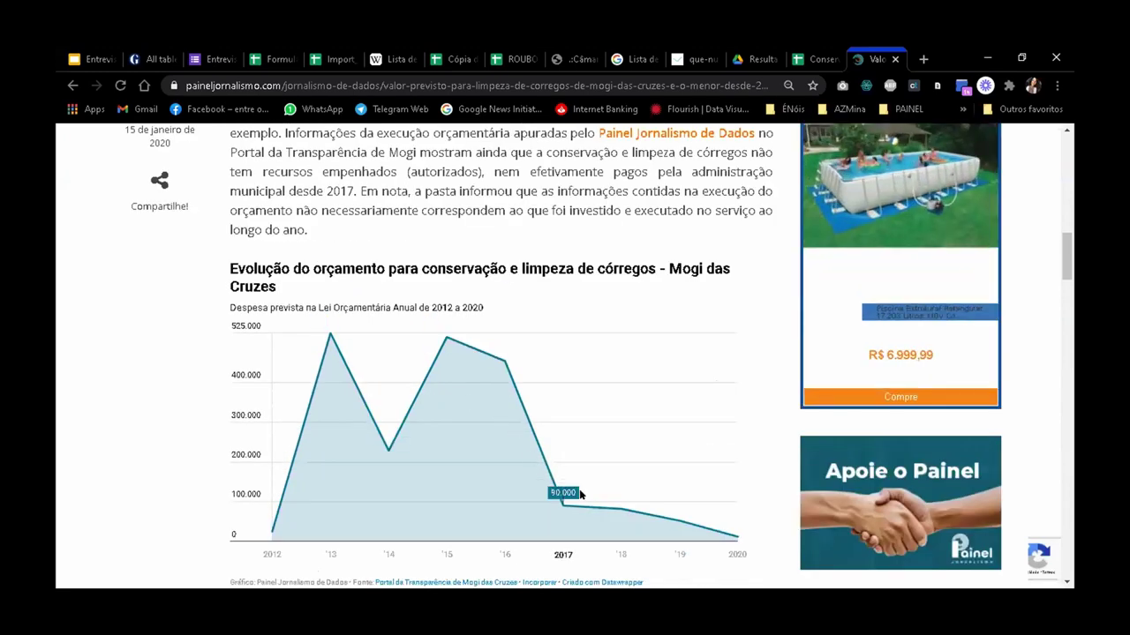